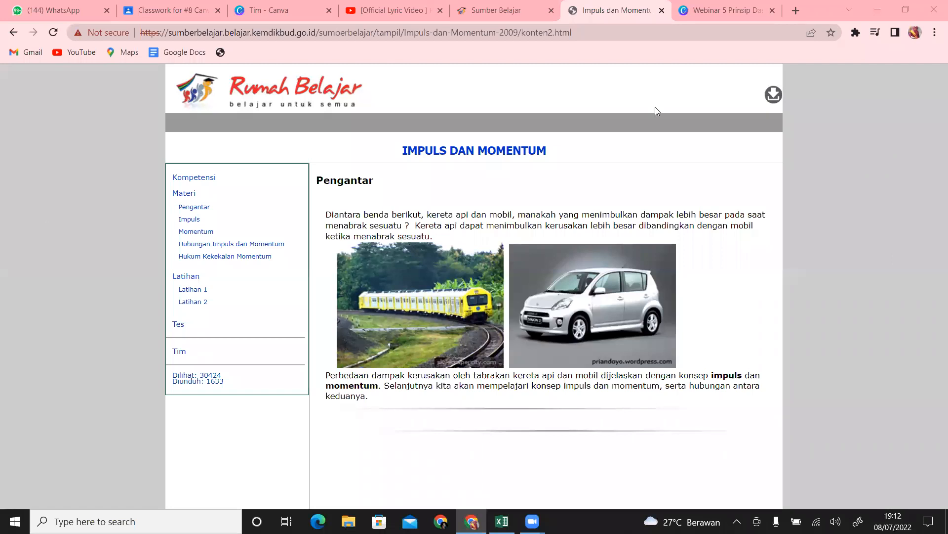
Retitle the classwork draft to 'Tugas Hari Ketiga (08 Juli 2022)' and delete the RPP instruction line.
left_click(193, 5)
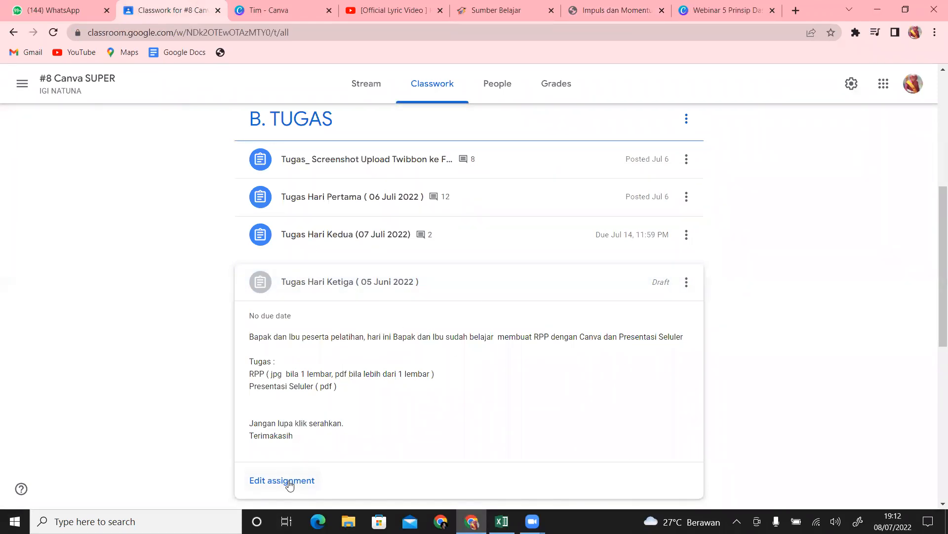
left_click(290, 486)
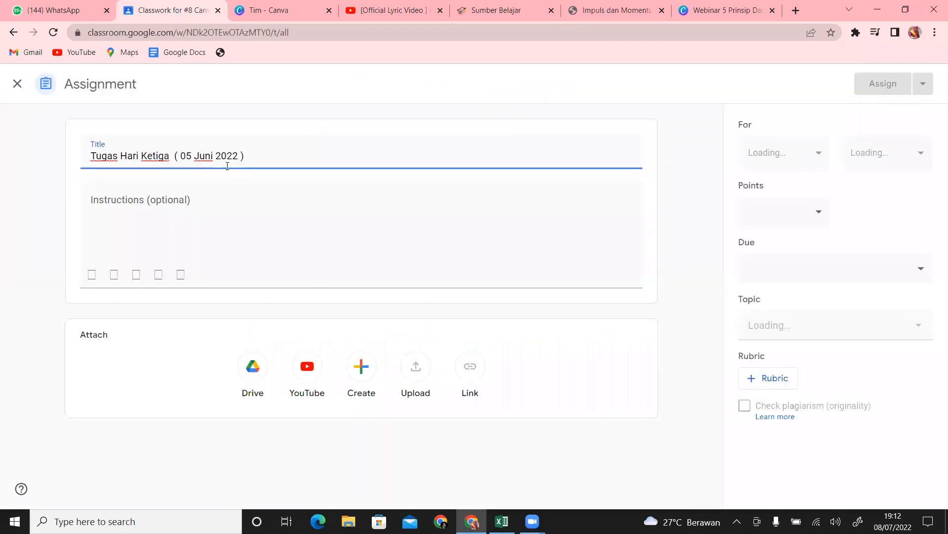
left_click_drag(244, 157, 176, 158)
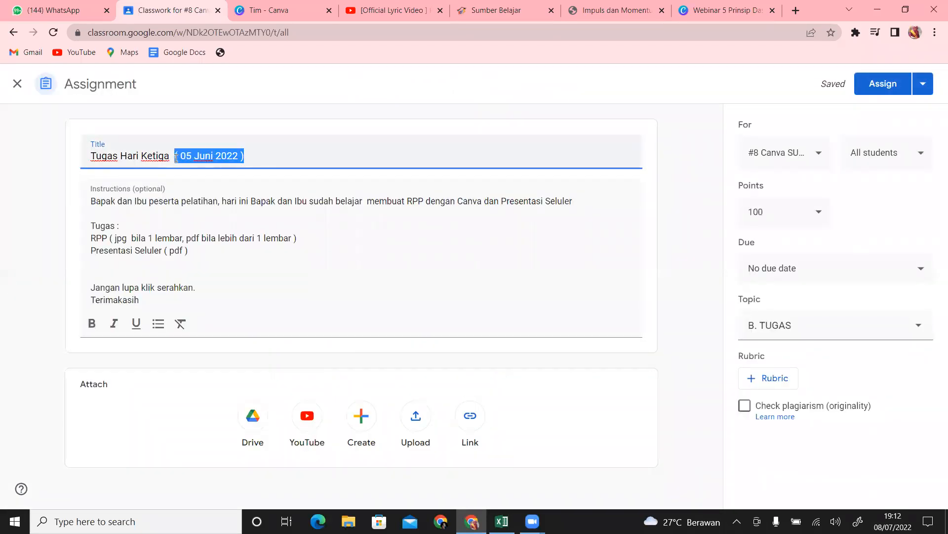
key("BackSpace")
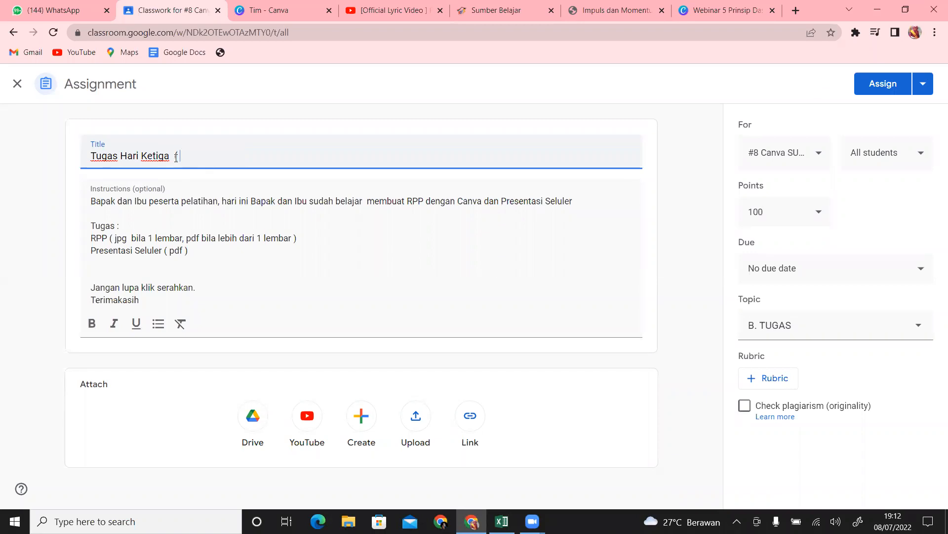
type("08 Juli 2022 )")
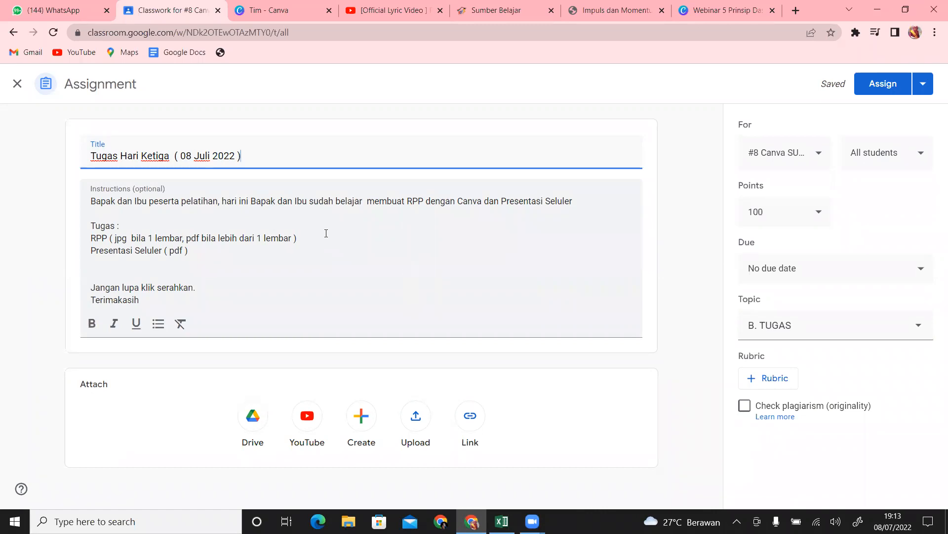
left_click_drag(326, 233, 59, 241)
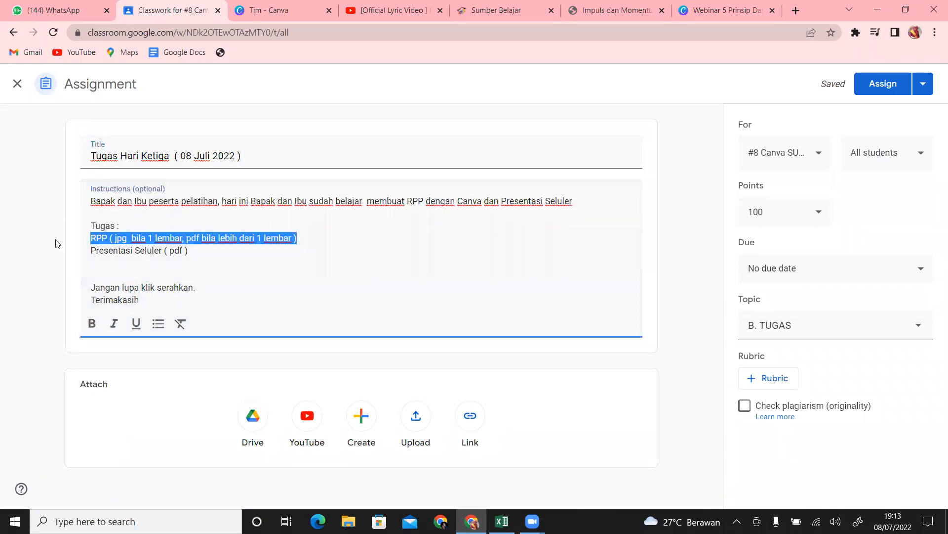
key("BackSpace")
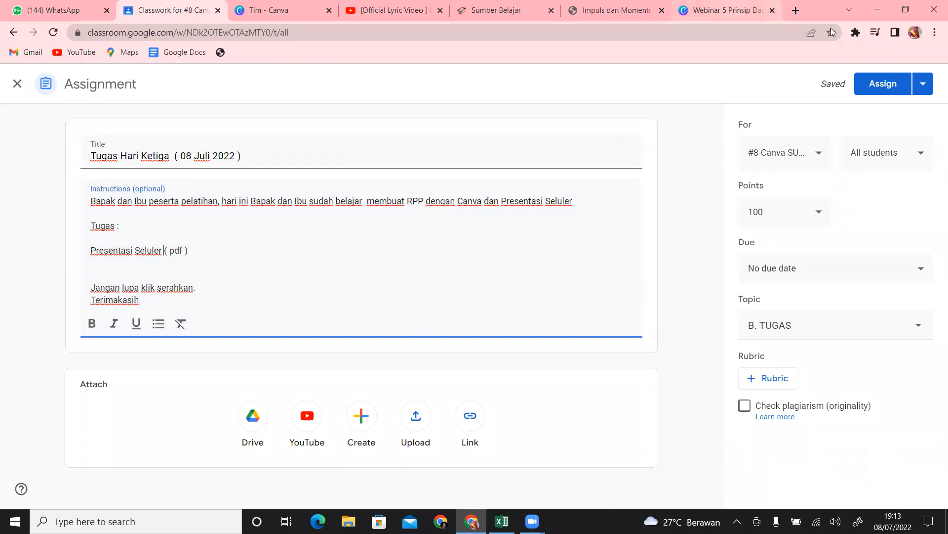
Assign the edited assignment to students and switch to the Webinar 5 Prinsip Dasar Desain presentation.
left_click(879, 87)
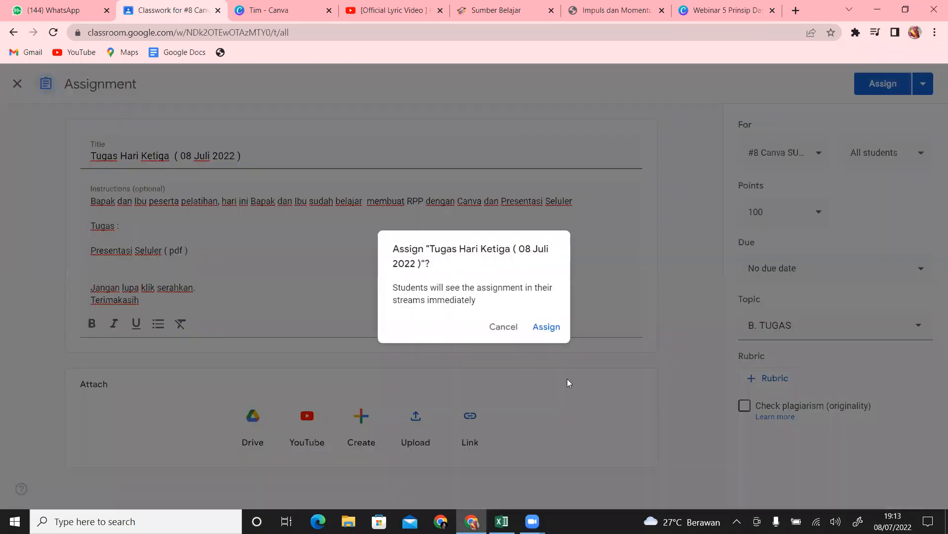
left_click(543, 330)
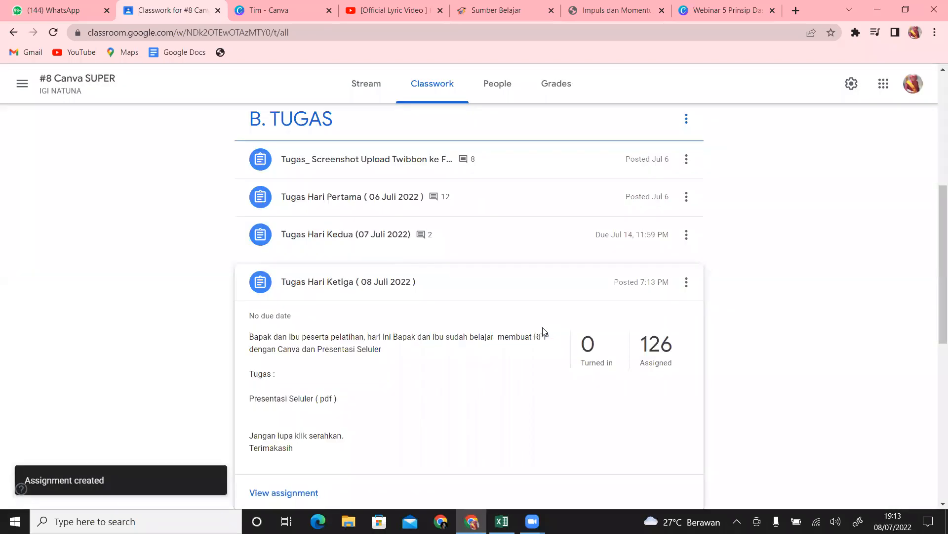
left_click(722, 7)
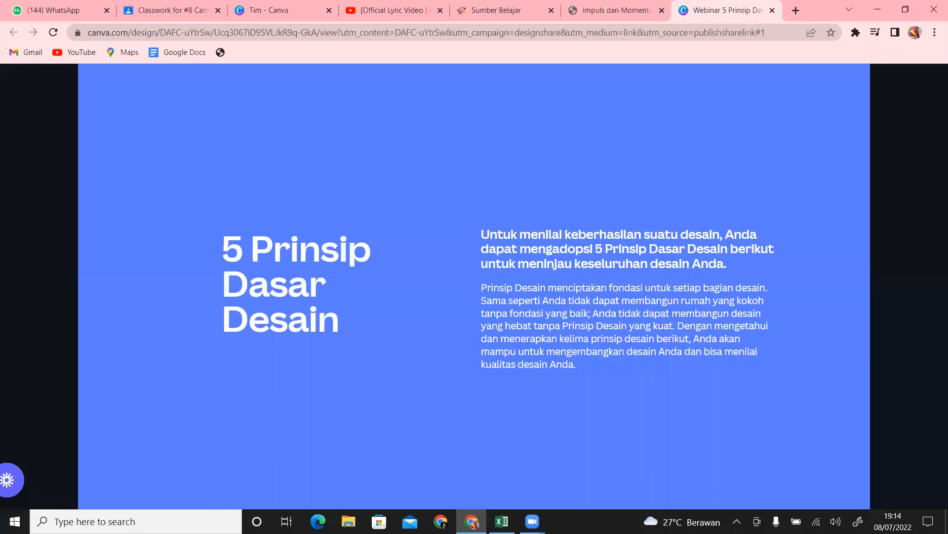
Step forward past the five-principles list to the Kesejajaran (Alignment) slide.
key("Right")
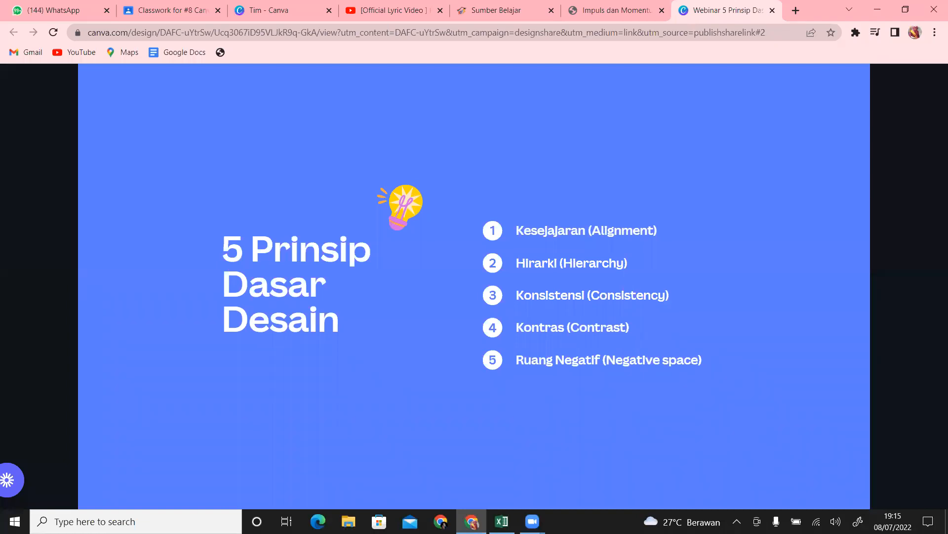
key("Right")
key("Right")
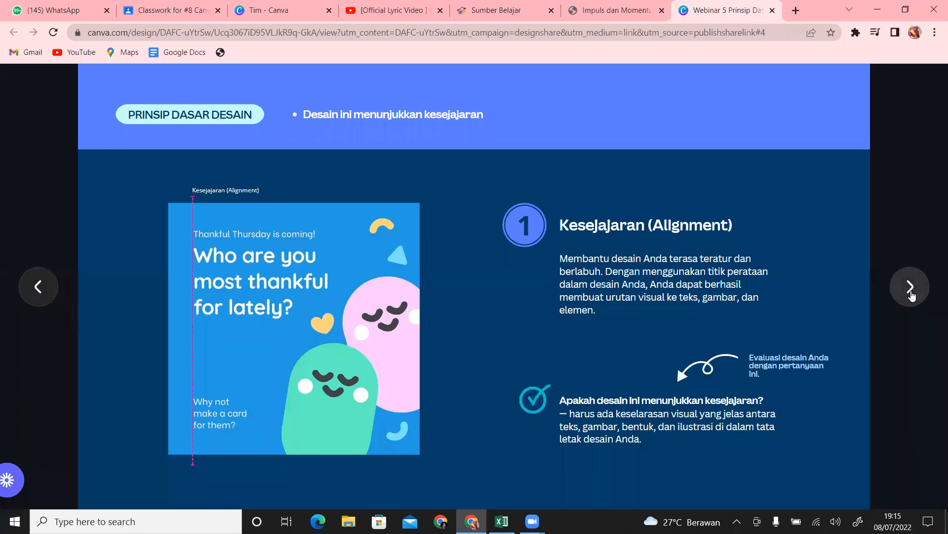
Advance four slides past the alignment tips to the Latihan 1–3 practice slide.
left_click(911, 294)
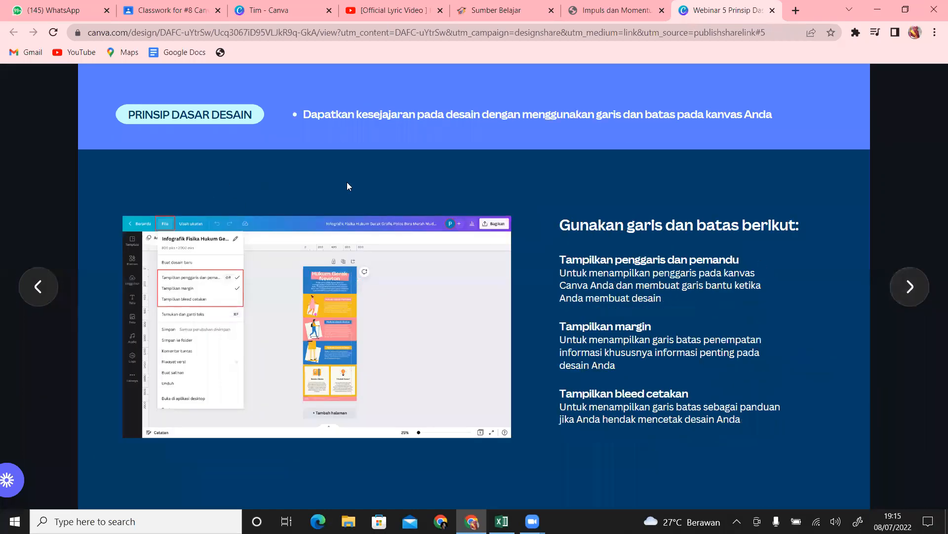
left_click(912, 293)
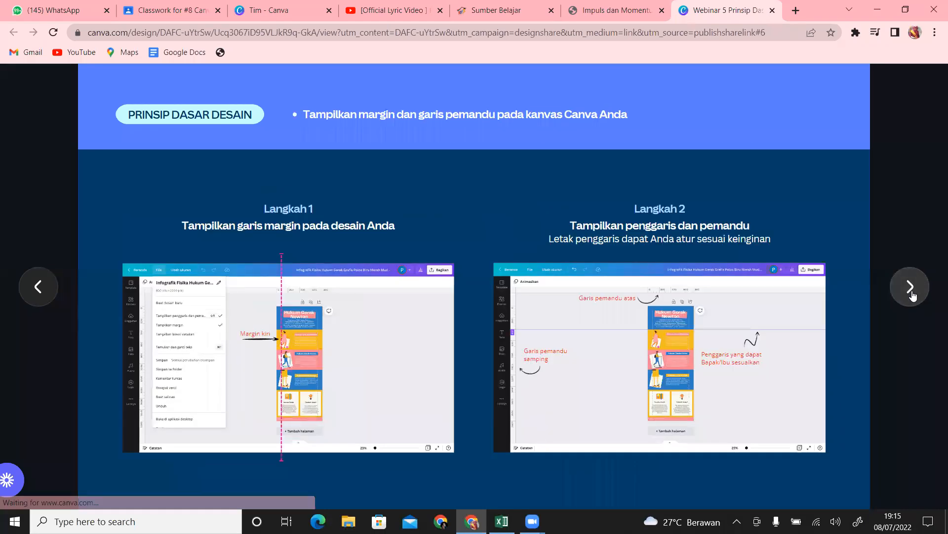
left_click(912, 295)
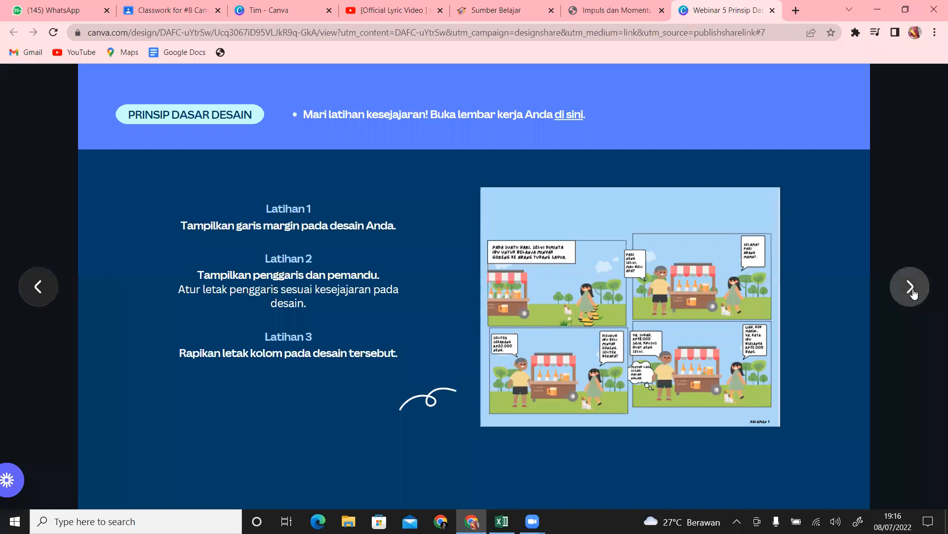
left_click(913, 292)
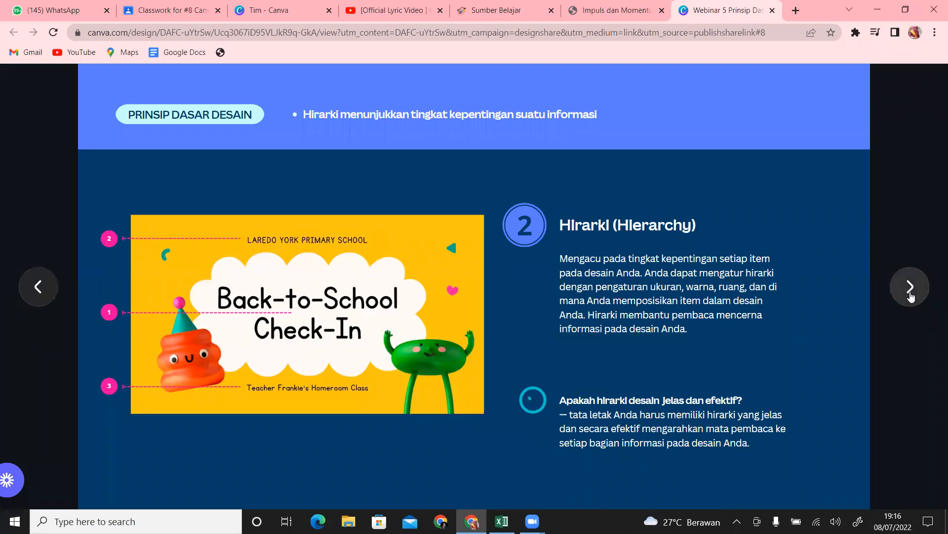
Go forward to the consistency tips slide, then back one to the Konsistensi slide.
left_click(912, 295)
left_click(912, 295)
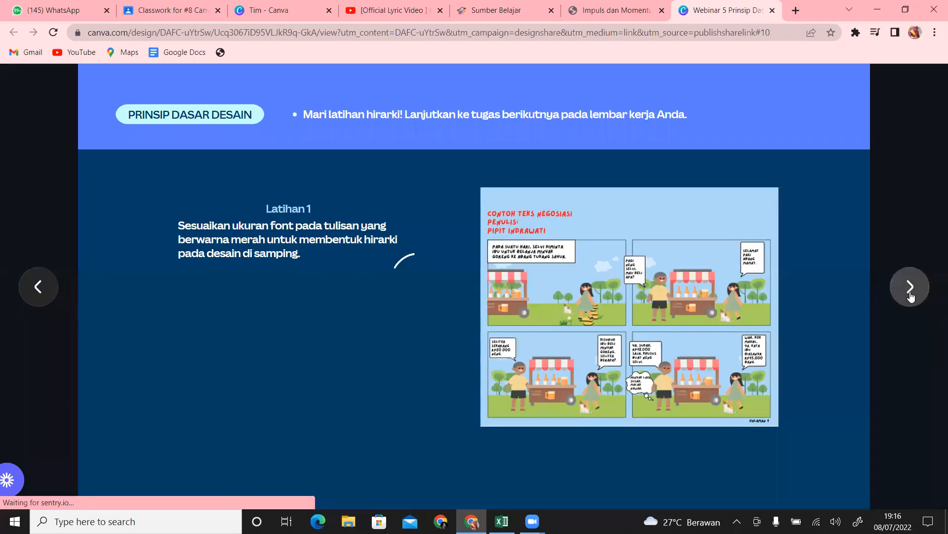
left_click(912, 295)
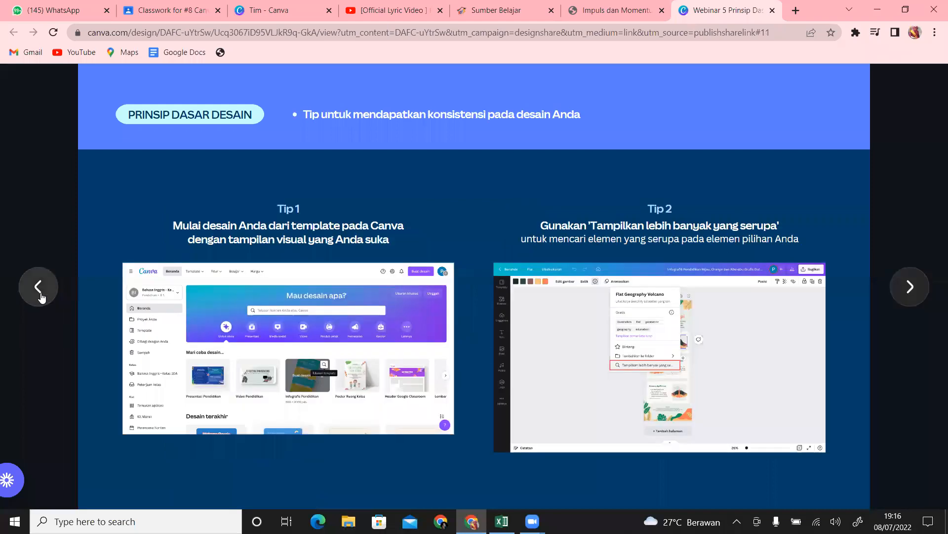
left_click(41, 295)
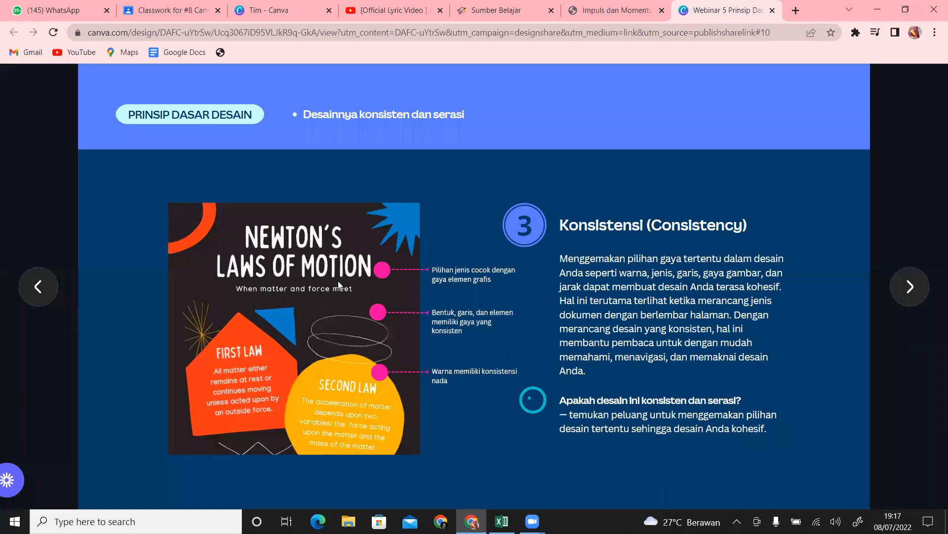
Advance three slides through the consistency tips to the Kontras slide.
left_click(907, 307)
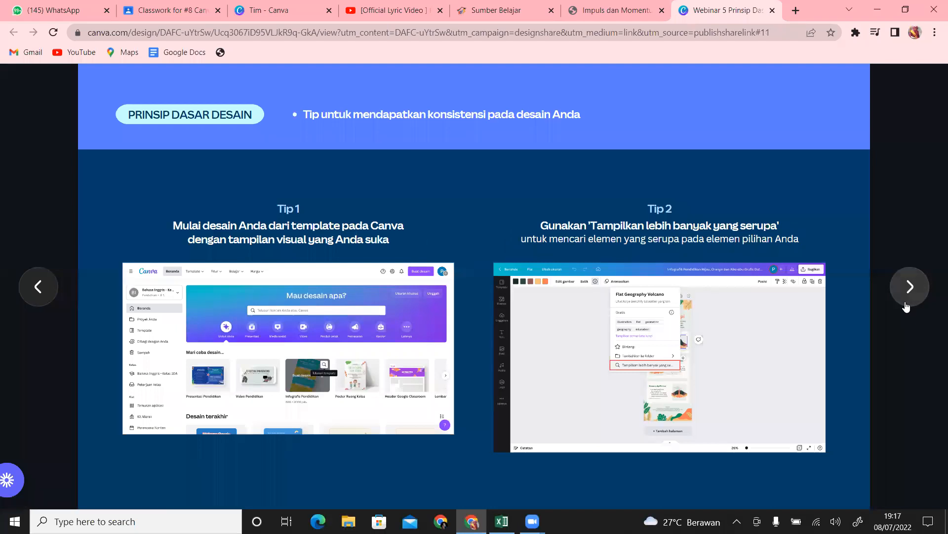
left_click(907, 307)
left_click(907, 307)
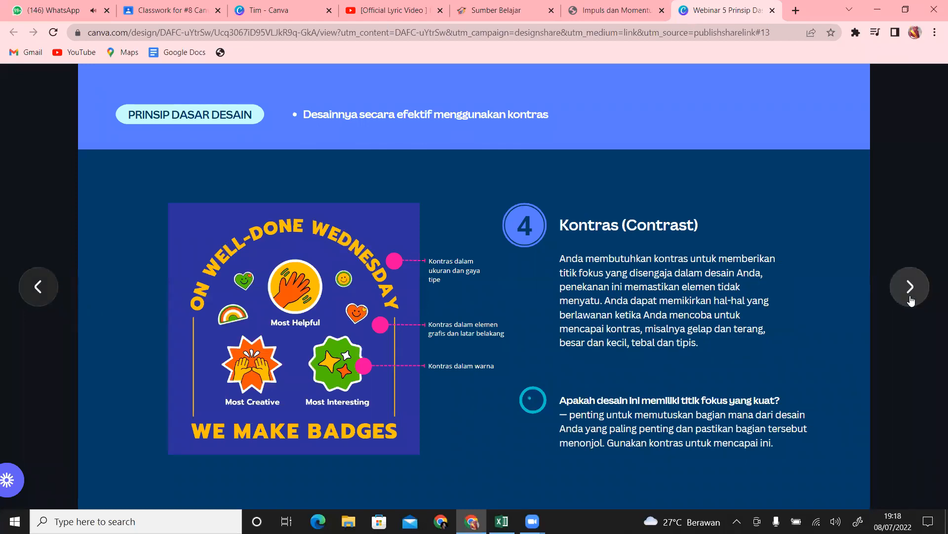
Move ahead to the Ruang Negatif slide, then step back to the hierarchy exercise.
left_click(911, 299)
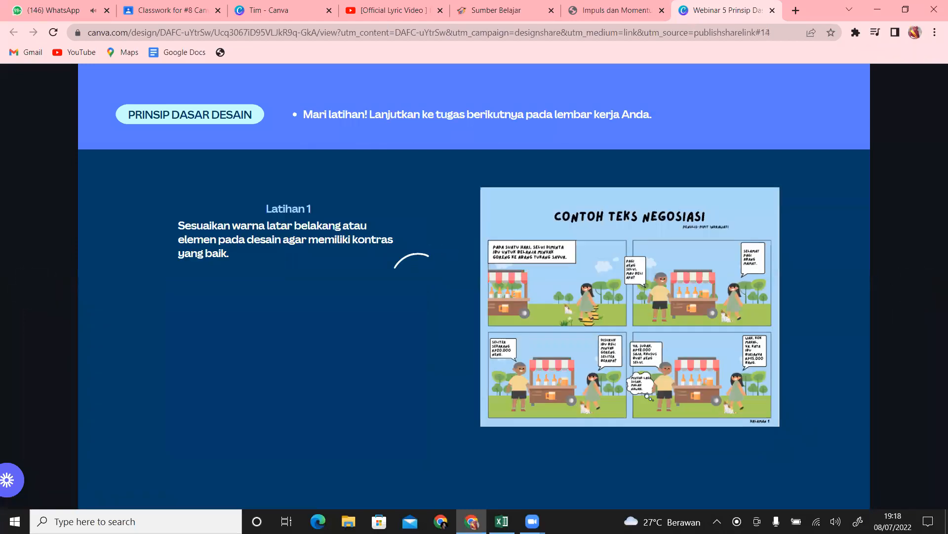
left_click(912, 300)
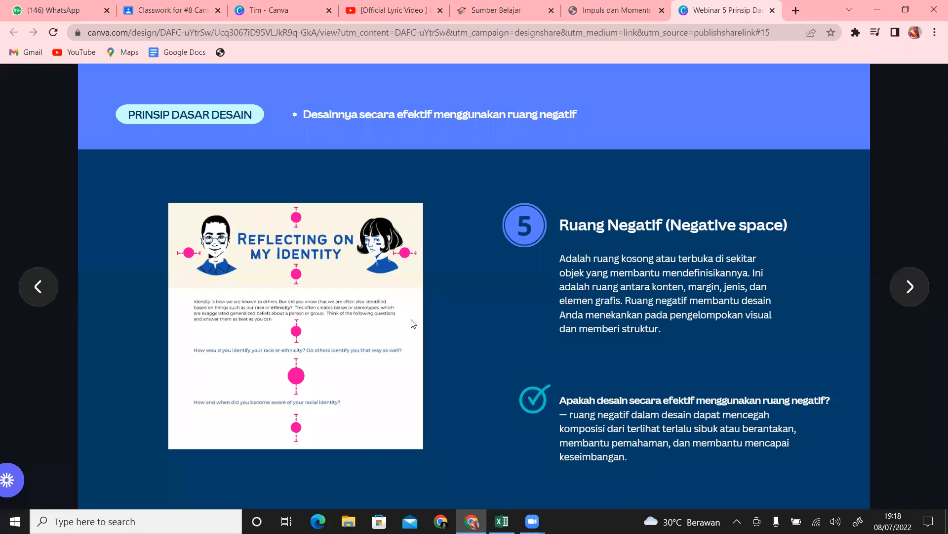
left_click(37, 283)
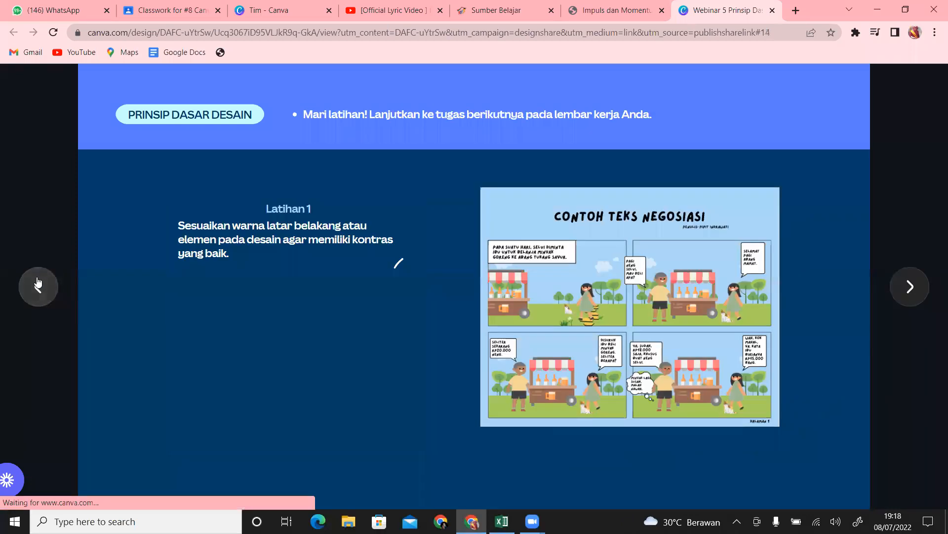
left_click(37, 283)
left_click(37, 282)
left_click(37, 283)
left_click(37, 283)
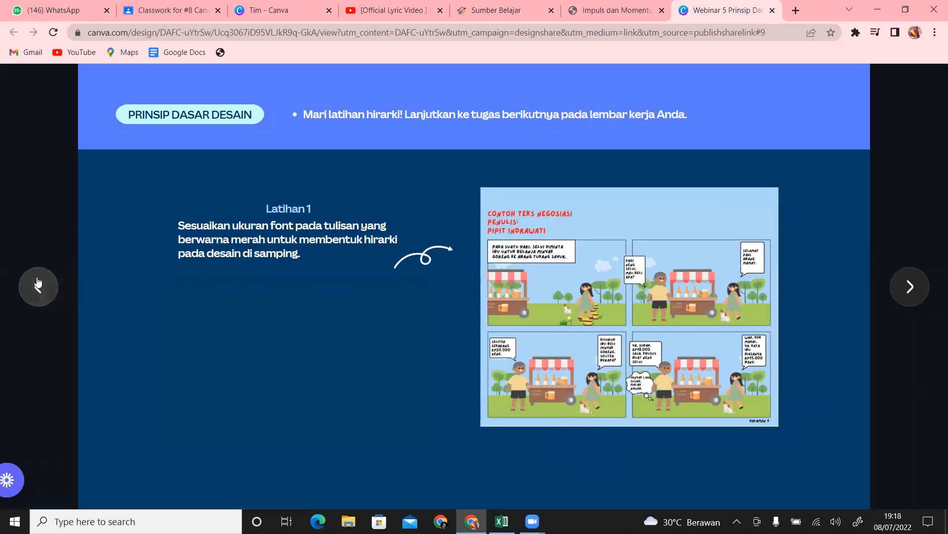
Keep stepping back past the Hirarki and margins slides to Kesejajaran (Alignment).
left_click(37, 283)
left_click(37, 283)
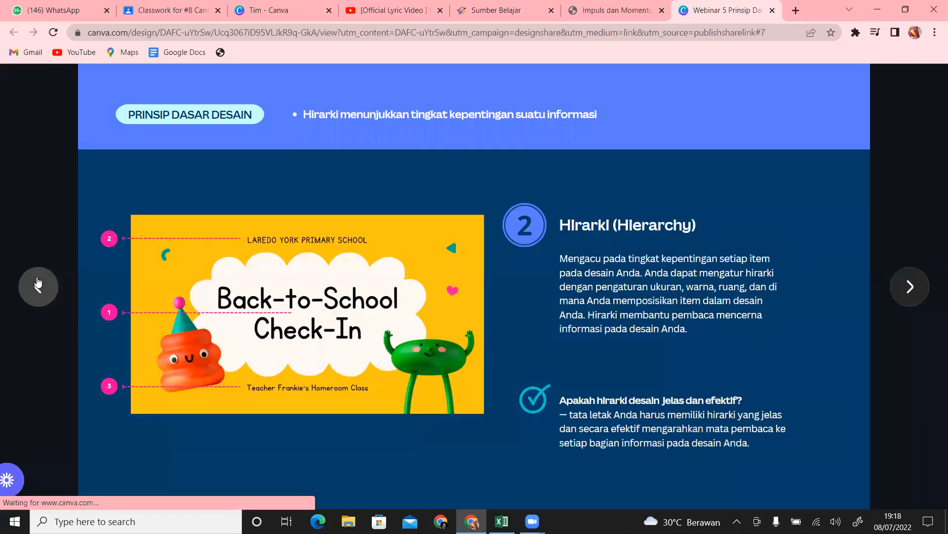
left_click(20, 289)
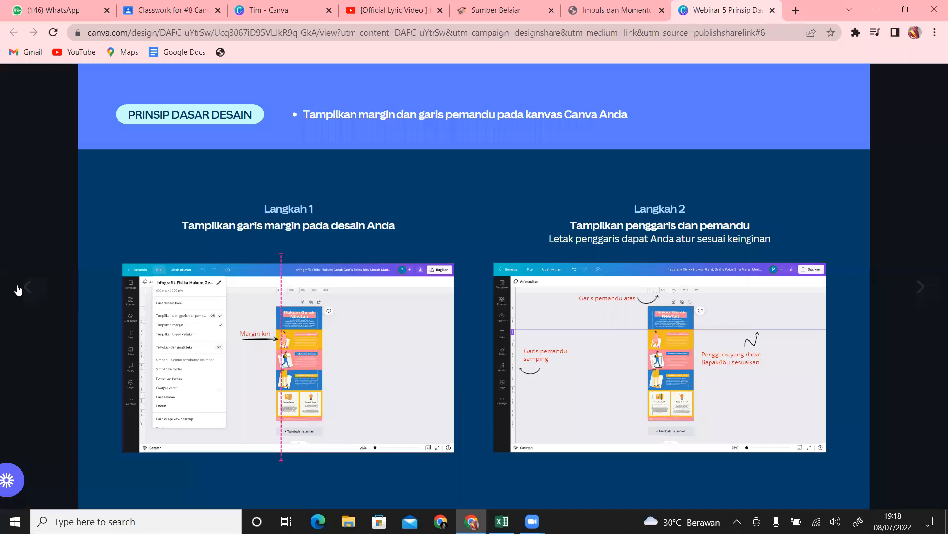
left_click(43, 294)
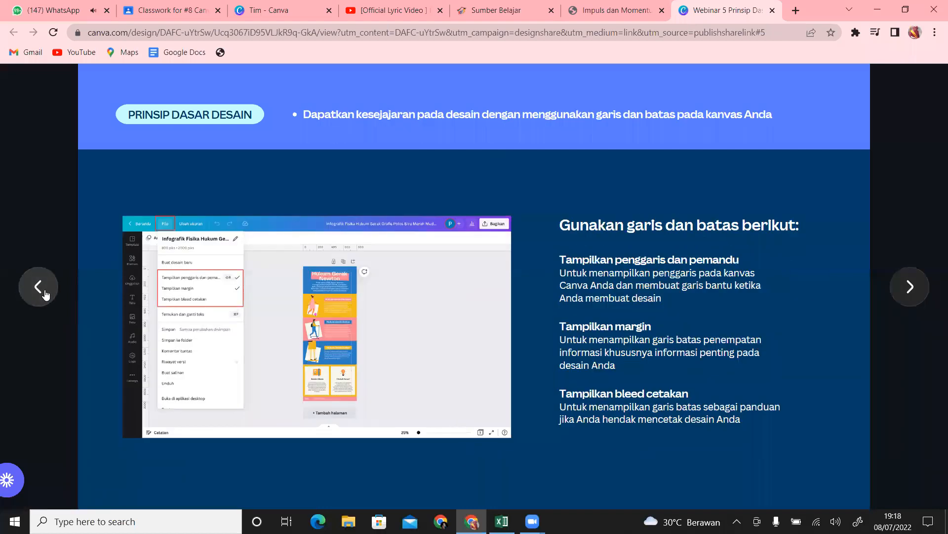
left_click(40, 289)
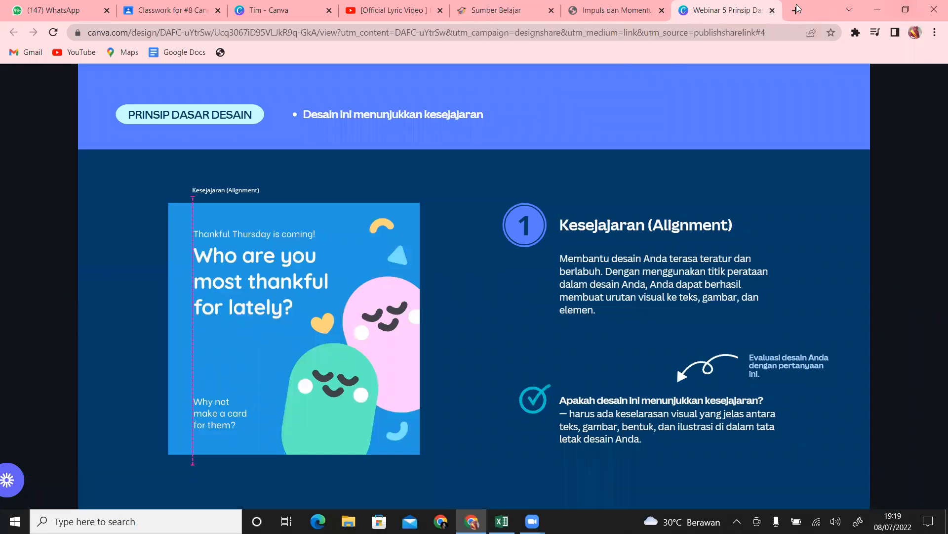
Close the webinar presentation and switch the Canva team to Guru SUPER.
left_click(773, 10)
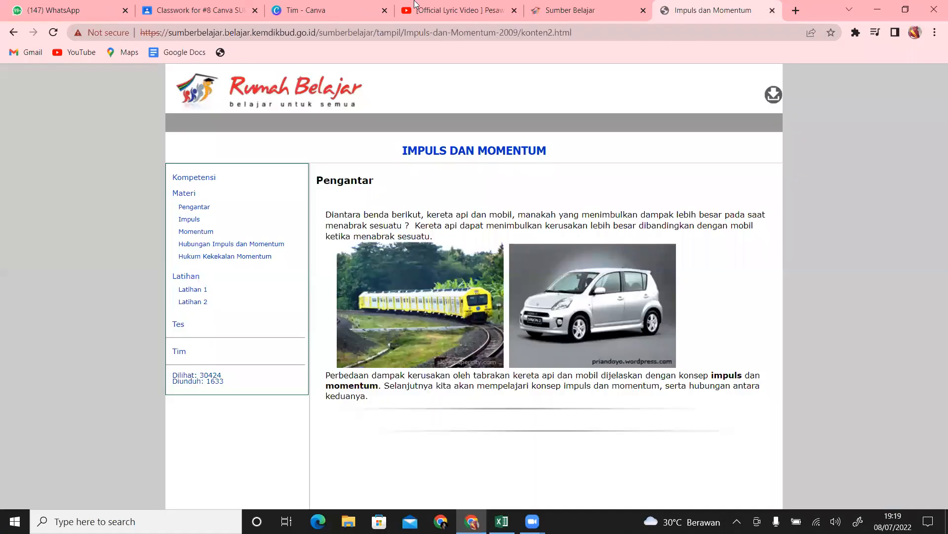
left_click(330, 6)
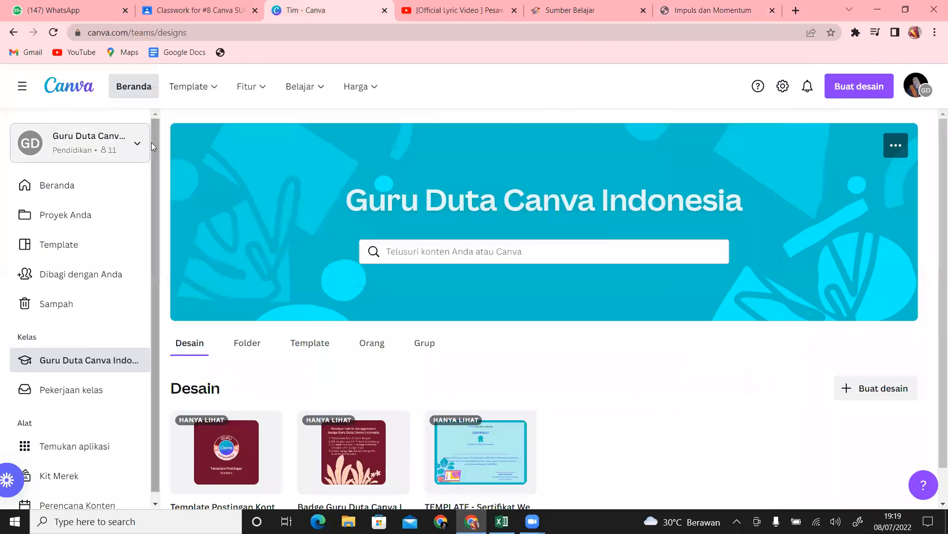
left_click(132, 143)
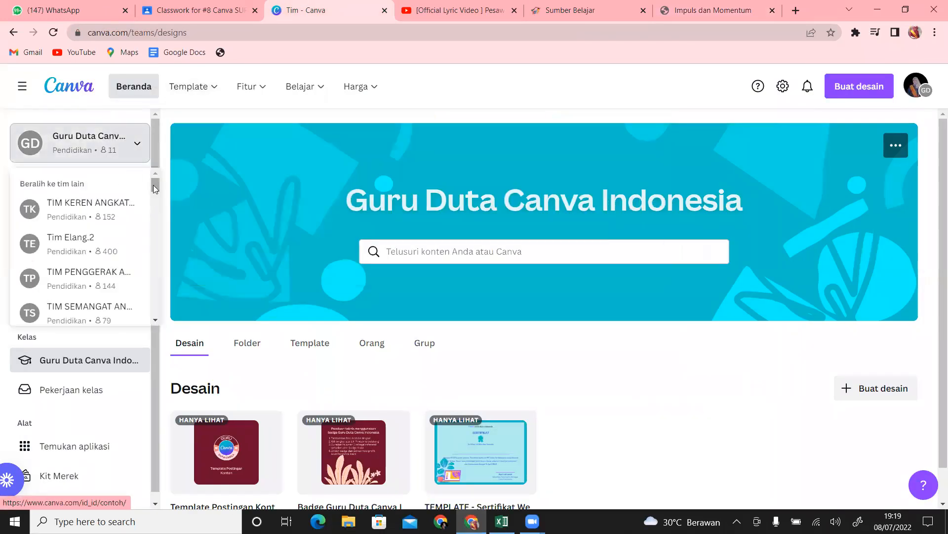
left_click_drag(155, 188, 158, 307)
left_click(114, 266)
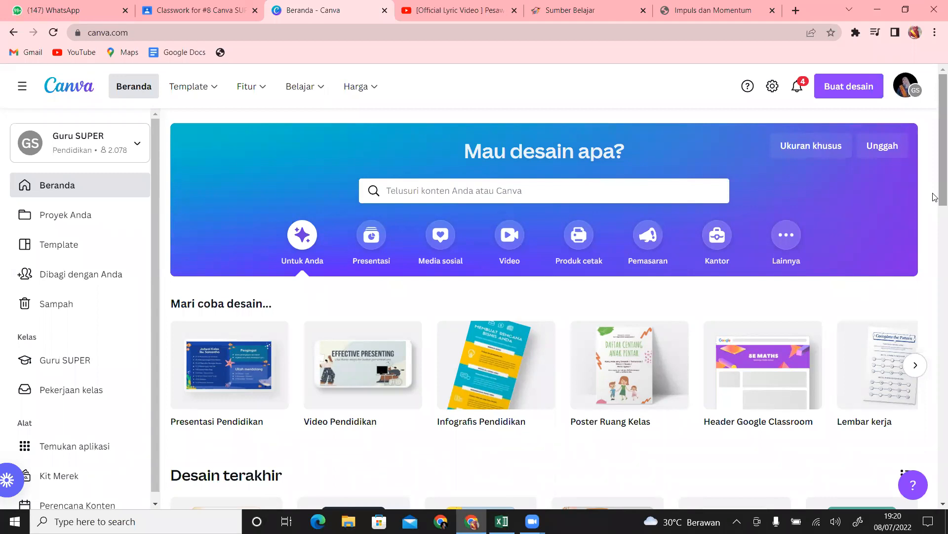
Search 'presentasi untuk selu' and pick the Presentasi untuk Seluler design type.
left_click(595, 198)
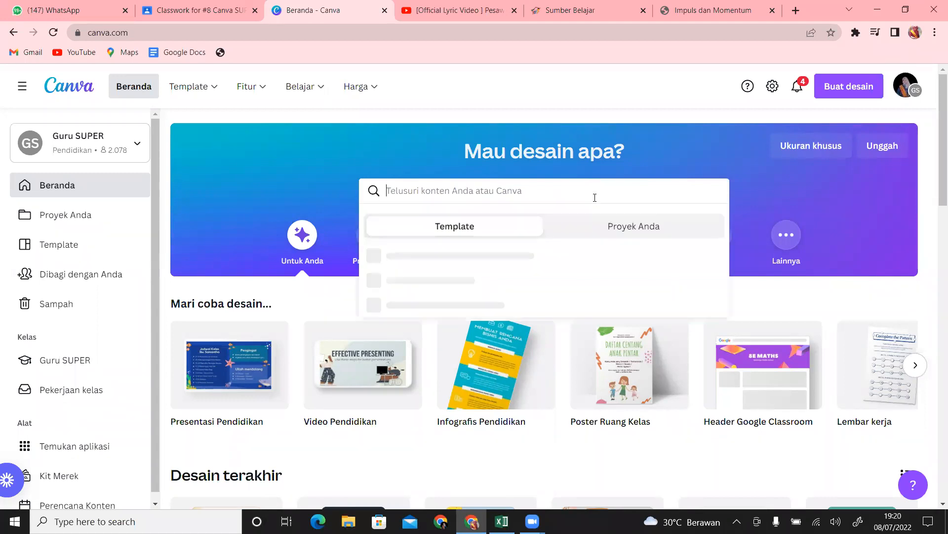
type("p")
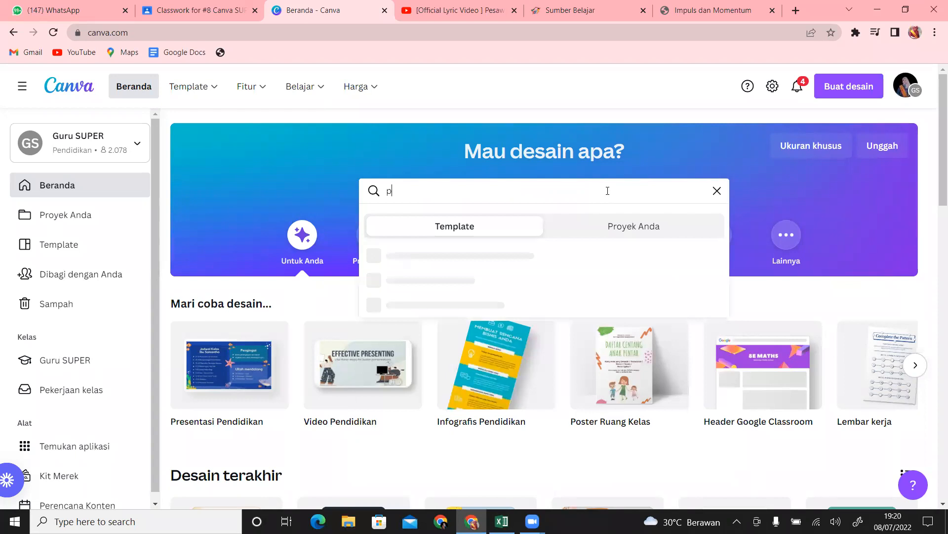
type("resentasi untuk selu")
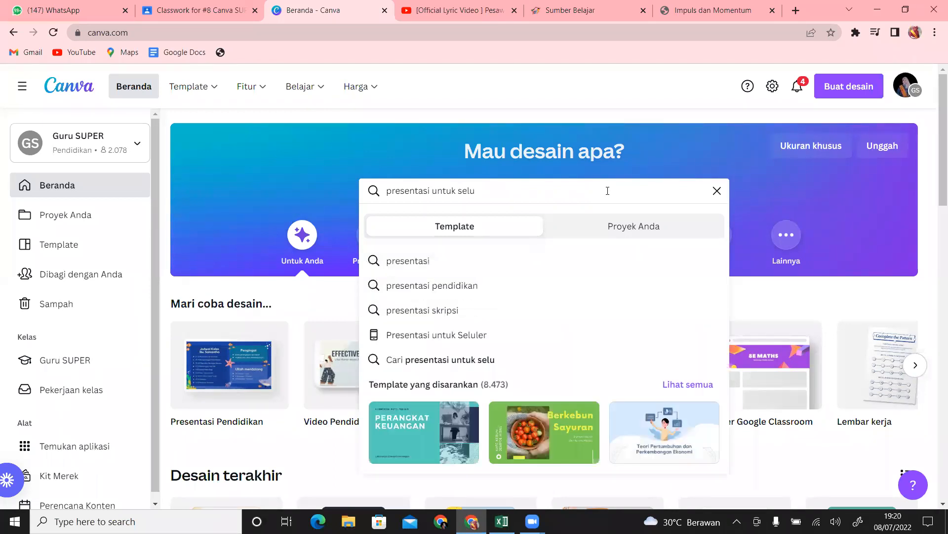
left_click(428, 345)
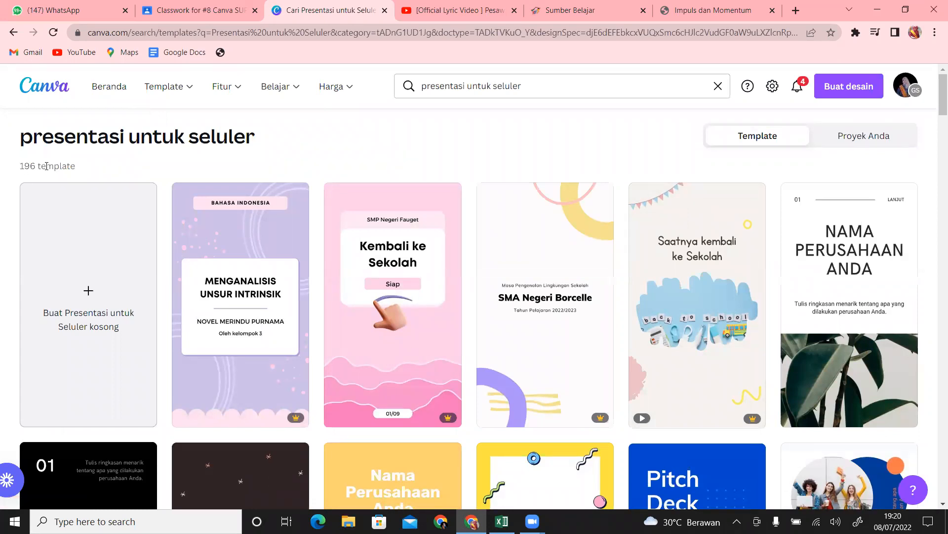
left_click_drag(942, 106, 940, 111)
scroll(558, 183, "up", 2)
mouse_move(939, 103)
left_mouse_down()
mouse_move(935, 178)
mouse_move(935, 94)
left_mouse_up()
left_click(613, 6)
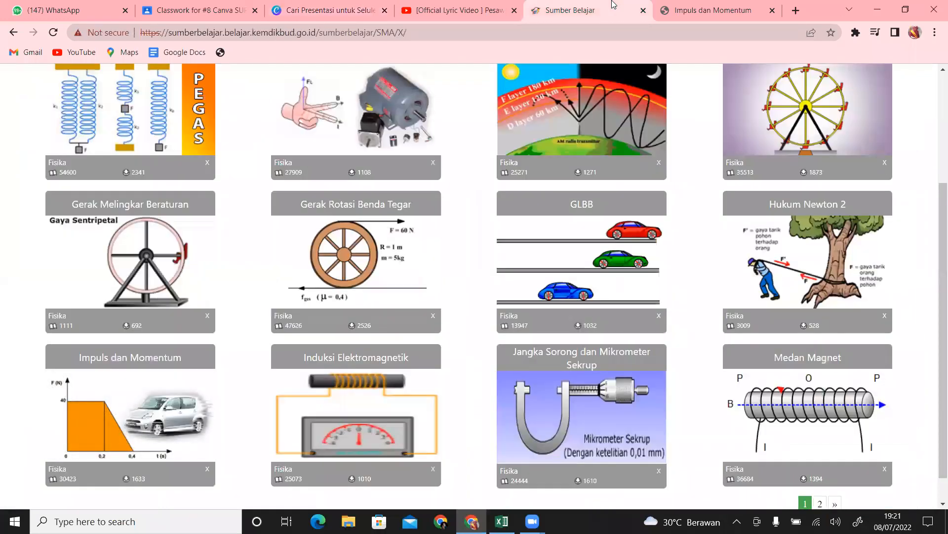
left_click(727, 8)
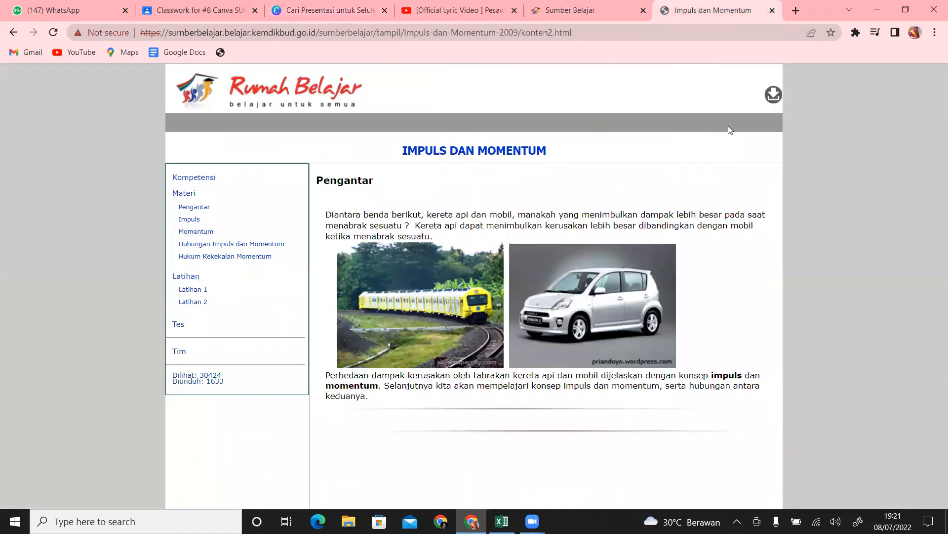
left_click(328, 6)
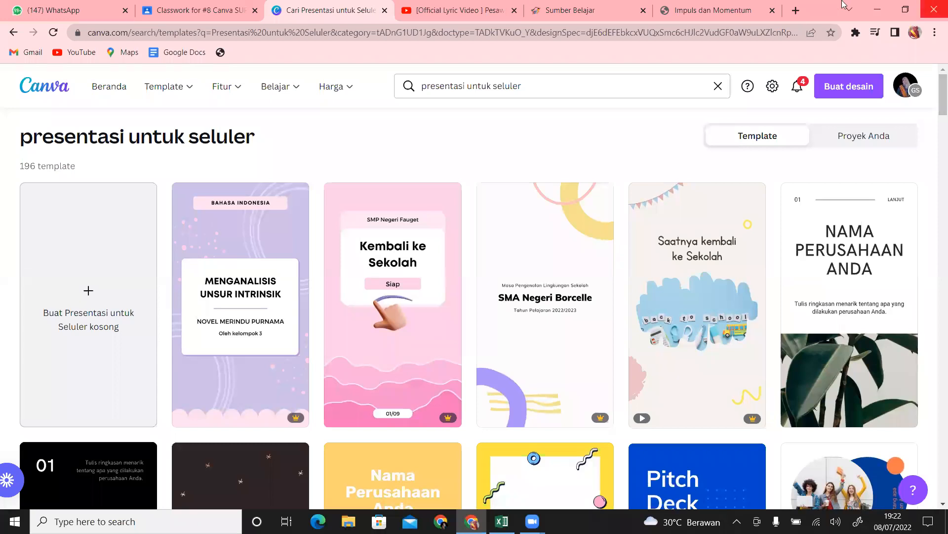
left_click(755, 6)
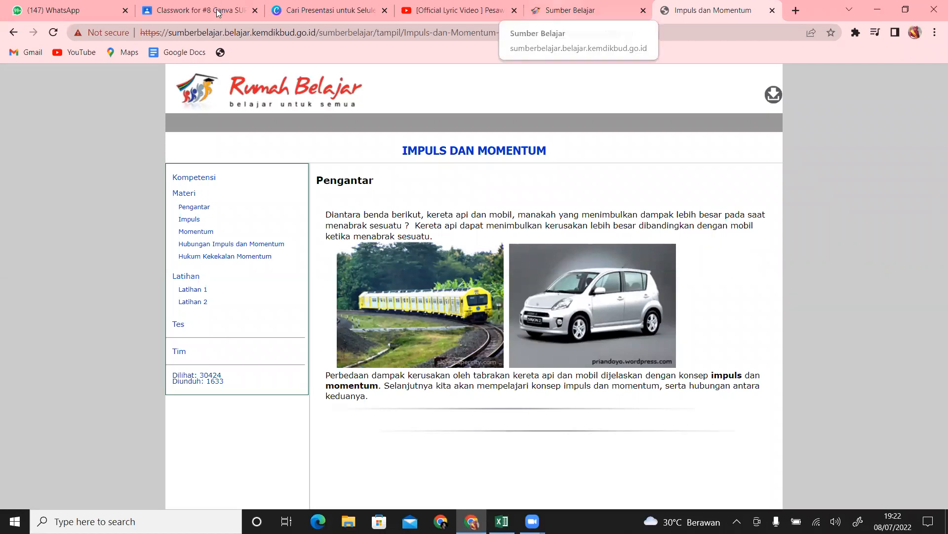
left_click(336, 6)
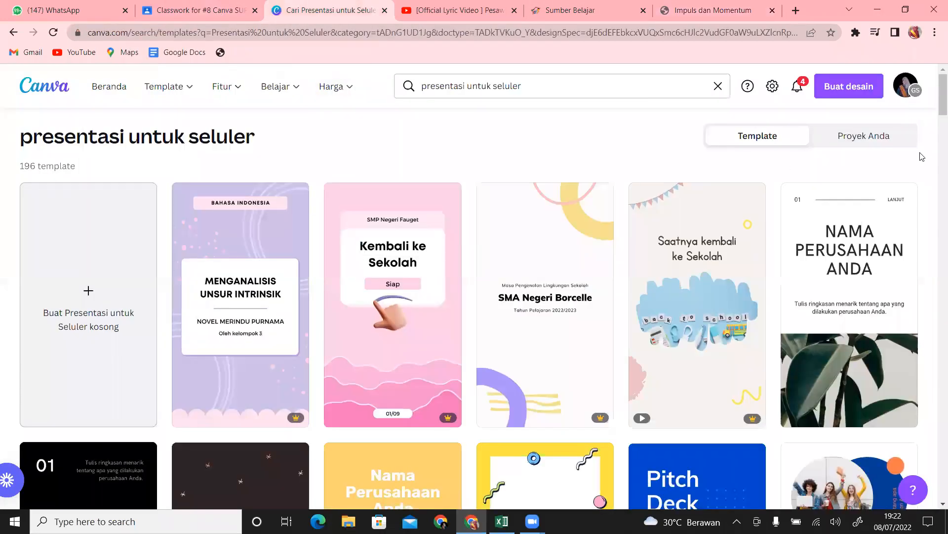
scroll(935, 102, "down", 3)
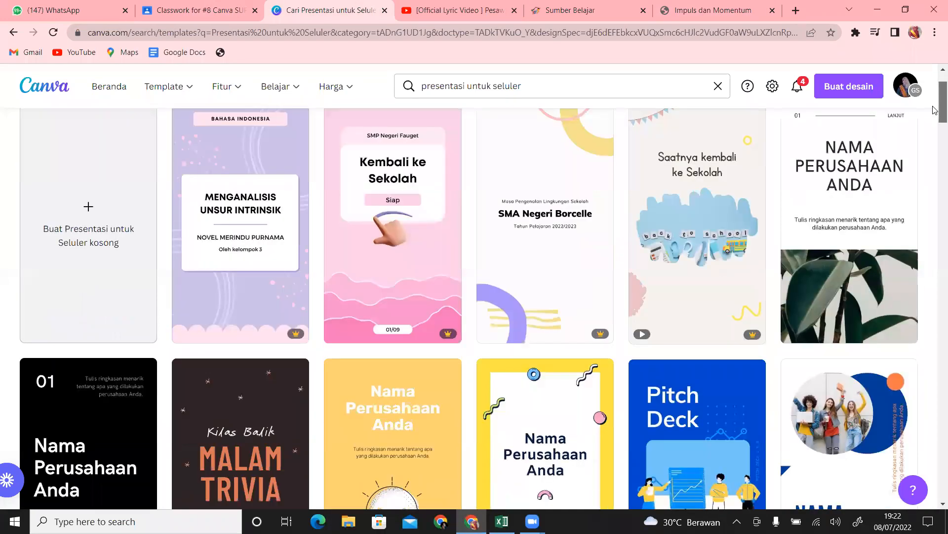
scroll(935, 119, "down", 2)
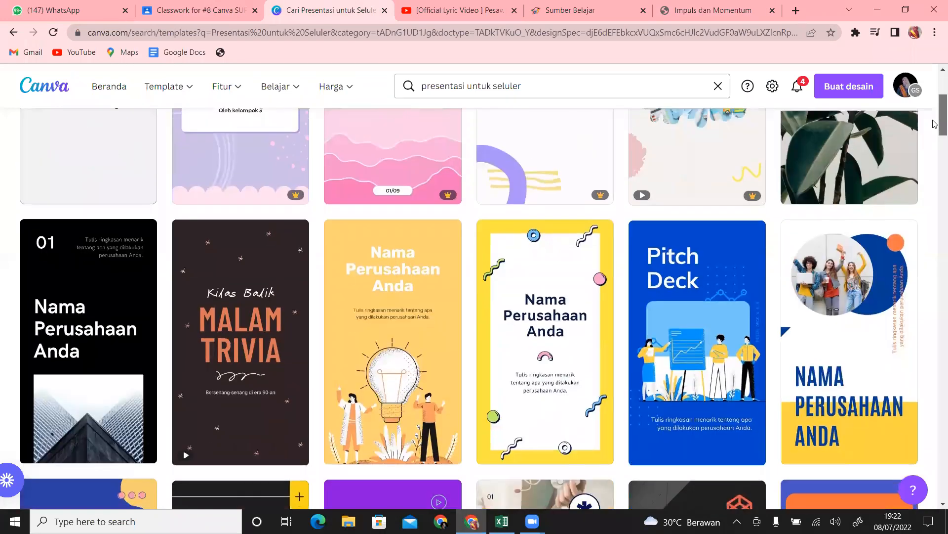
mouse_move(940, 120)
left_mouse_down()
mouse_move(935, 170)
mouse_move(934, 107)
left_mouse_up()
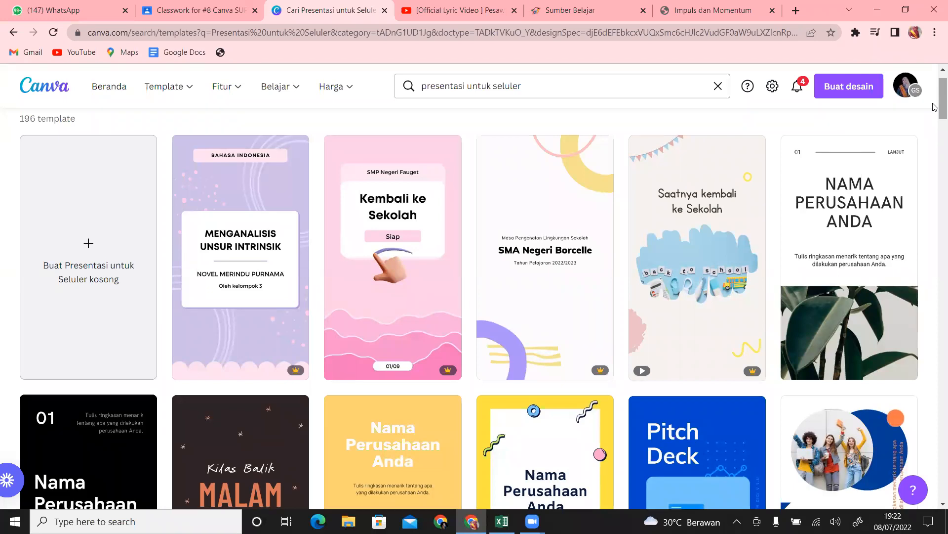
left_click_drag(934, 107, 934, 145)
scroll(935, 121, "down", 3)
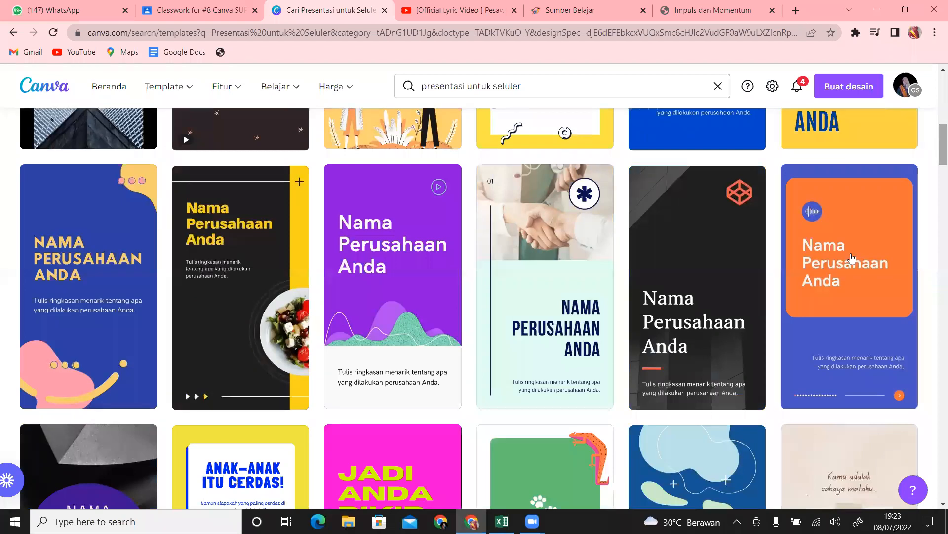
mouse_move(852, 257)
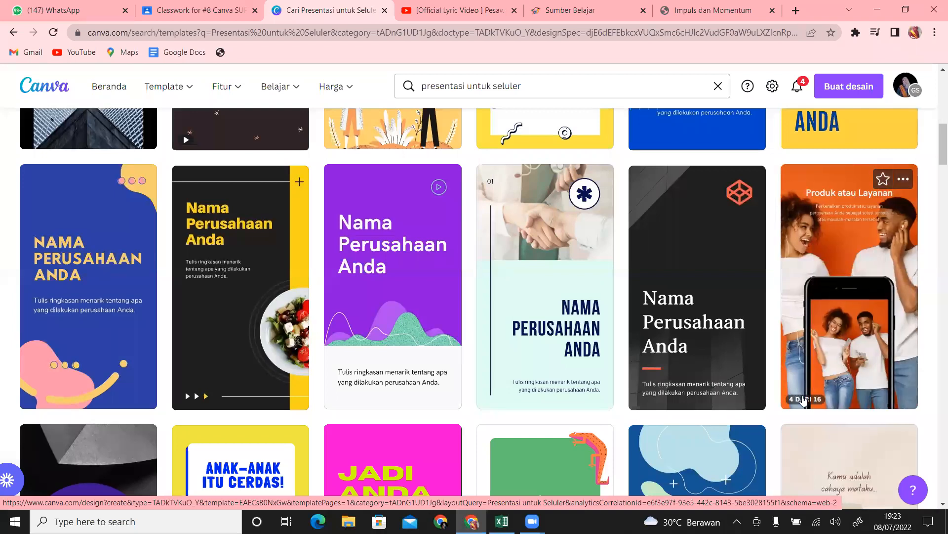
mouse_move(670, 291)
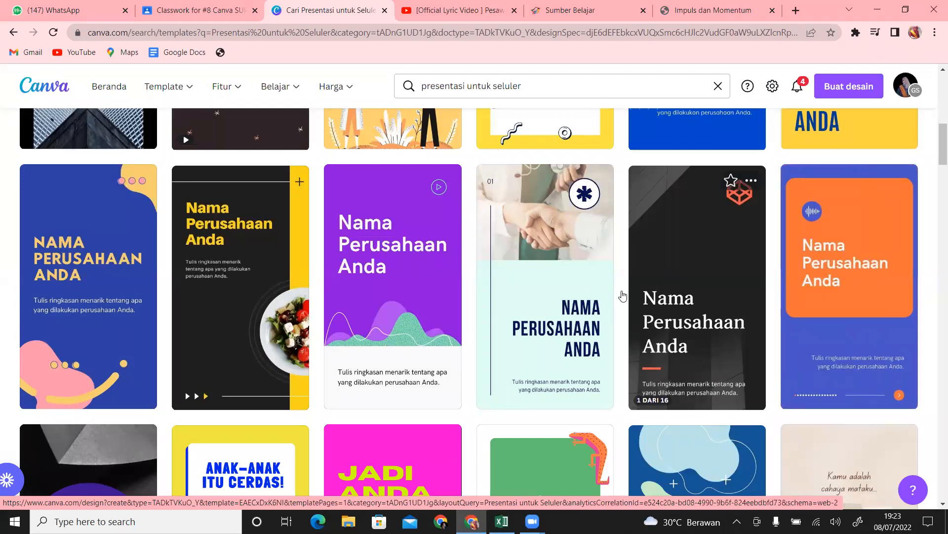
mouse_move(404, 303)
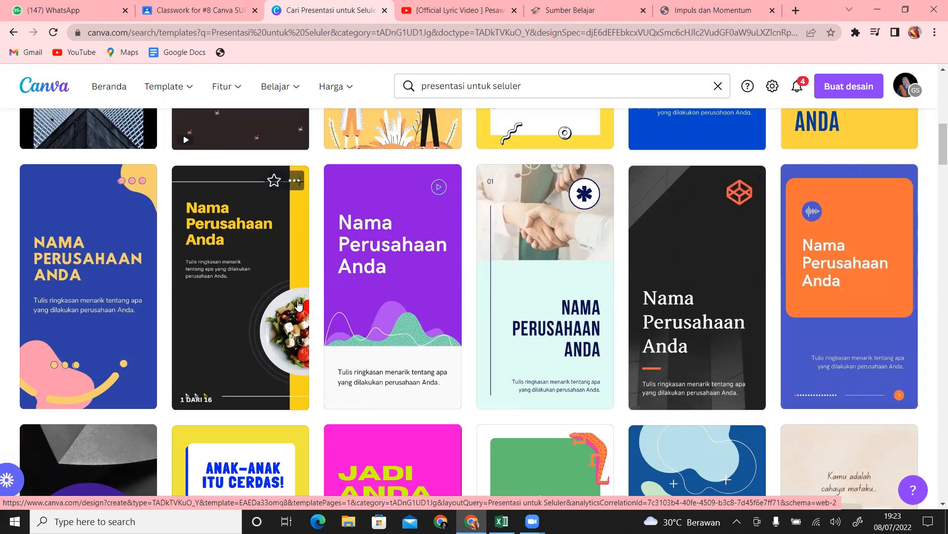
mouse_move(107, 182)
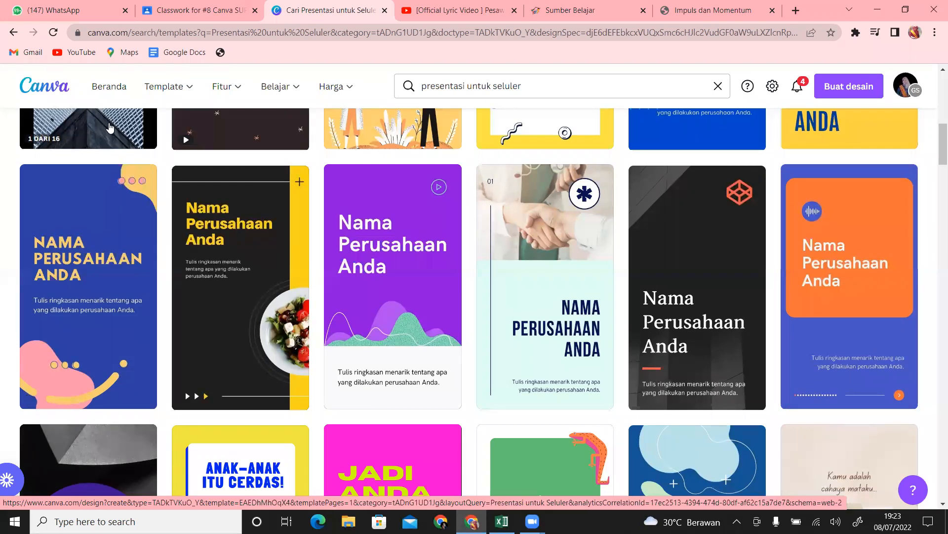
mouse_move(577, 366)
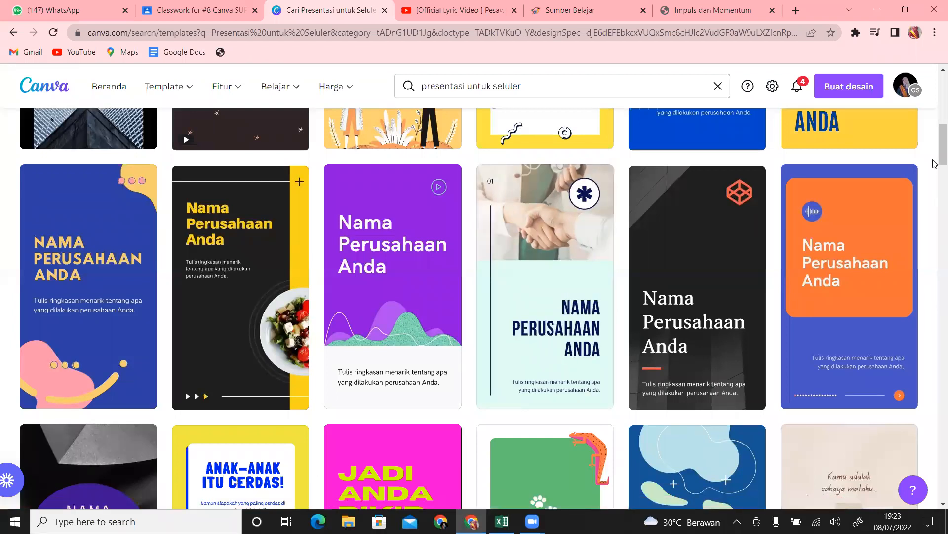
left_click_drag(935, 147, 935, 168)
scroll(935, 163, "up", 10)
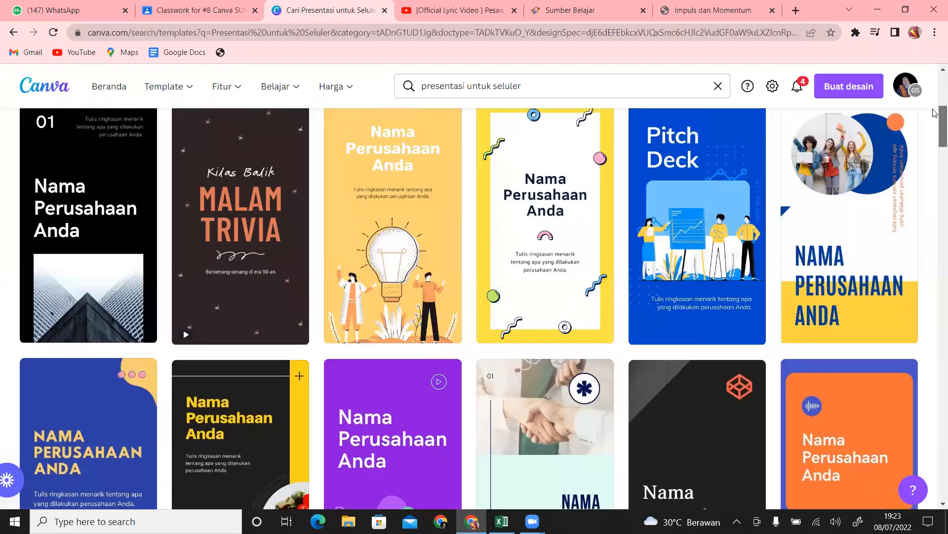
scroll(934, 94, "up", 1)
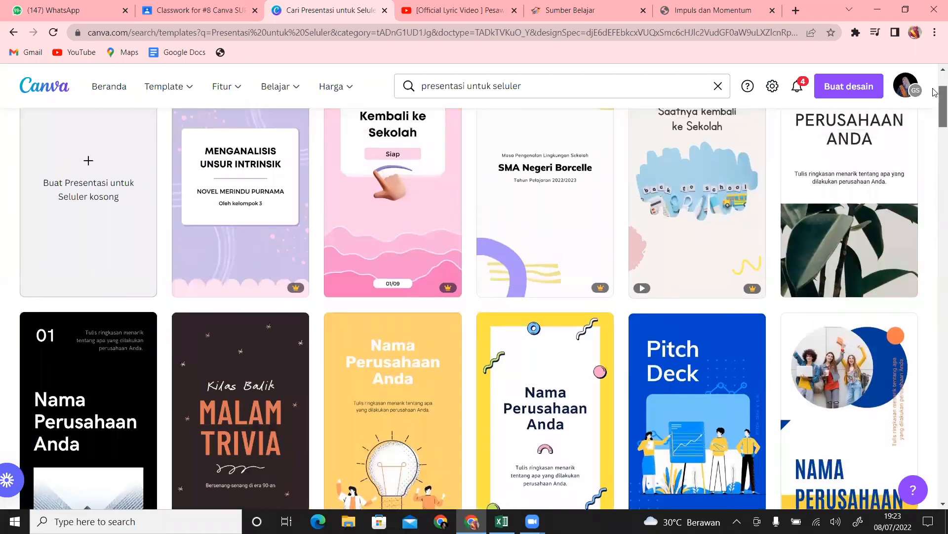
scroll(935, 92, "up", 3)
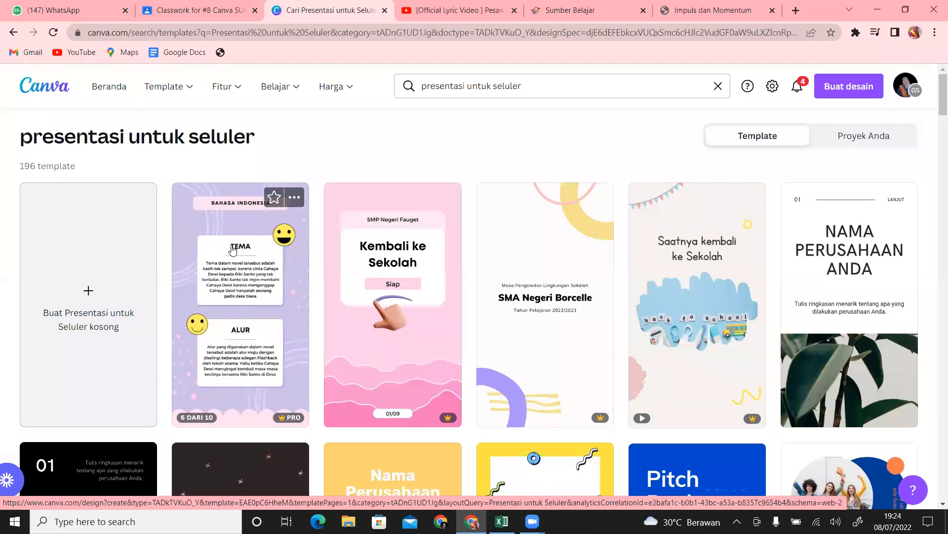
left_click(232, 251)
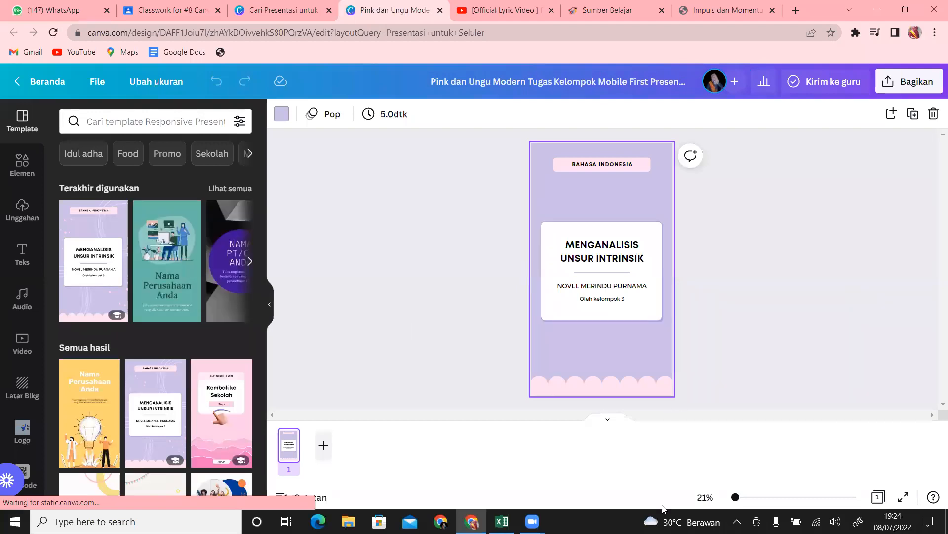
left_click_drag(736, 500, 737, 500)
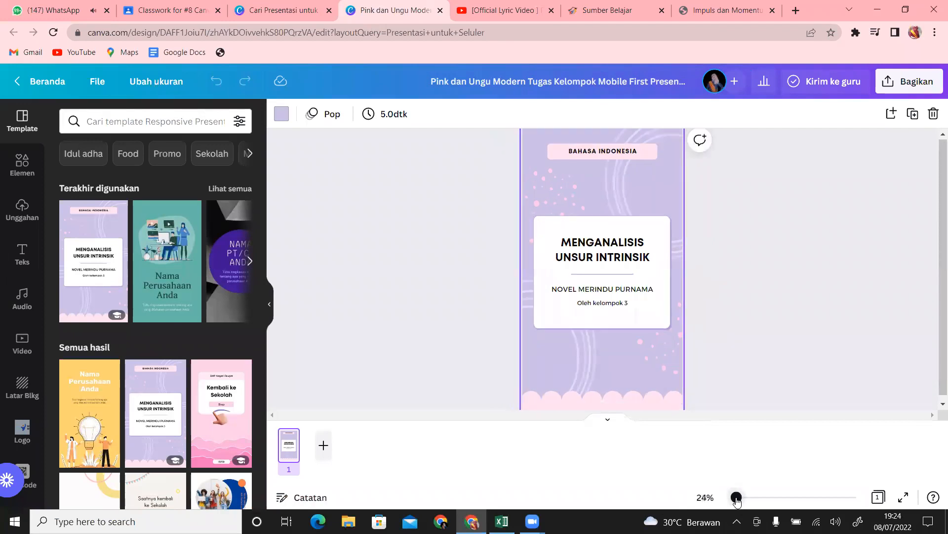
Make the page background dark blue and change all pink scalloped shapes to yellow.
left_click(281, 118)
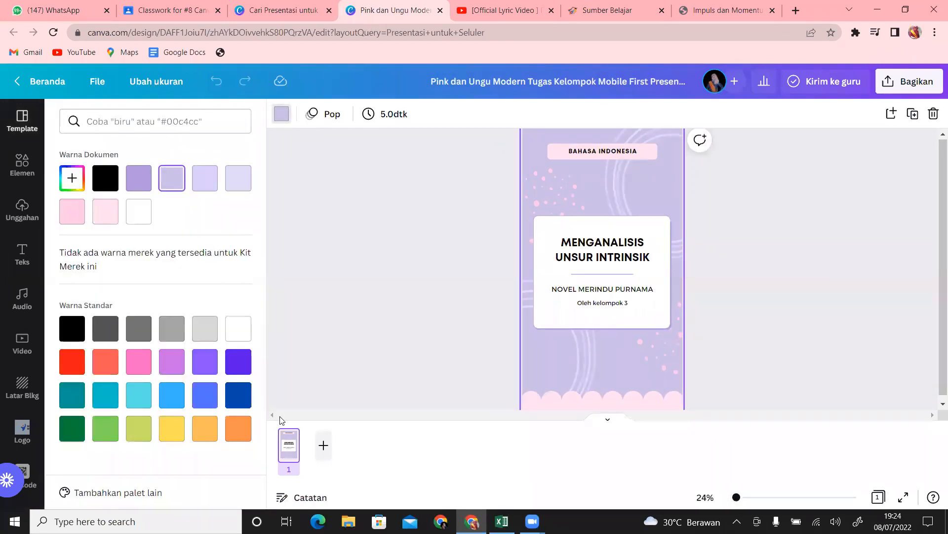
left_click(235, 404)
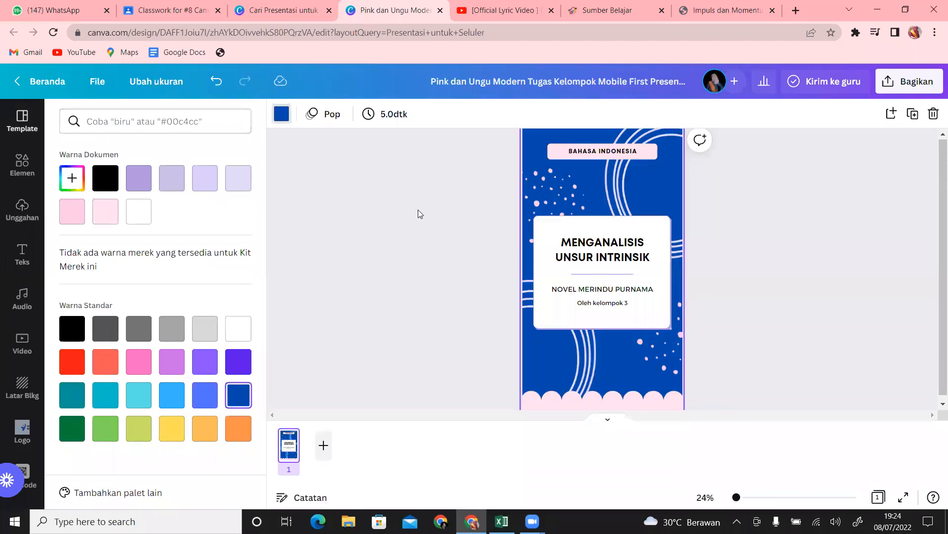
left_click(620, 398)
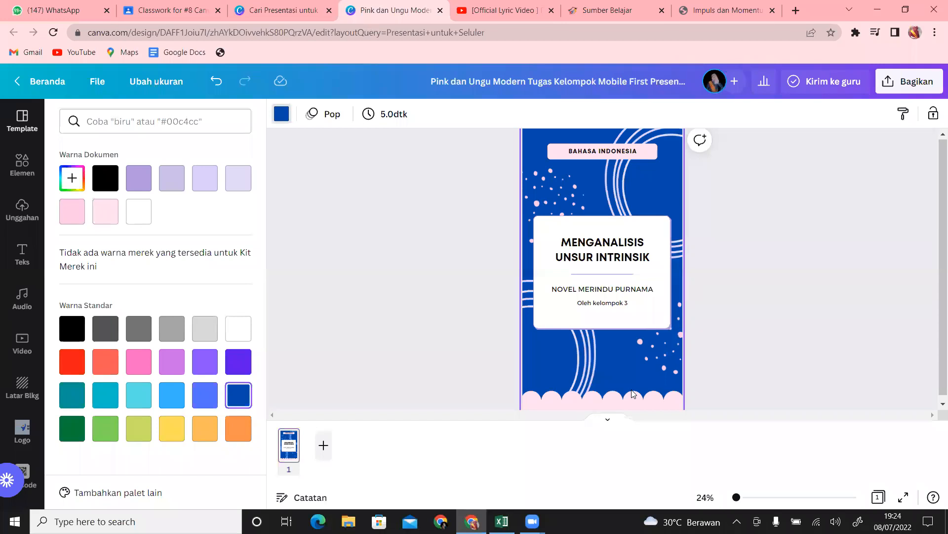
left_click(609, 403)
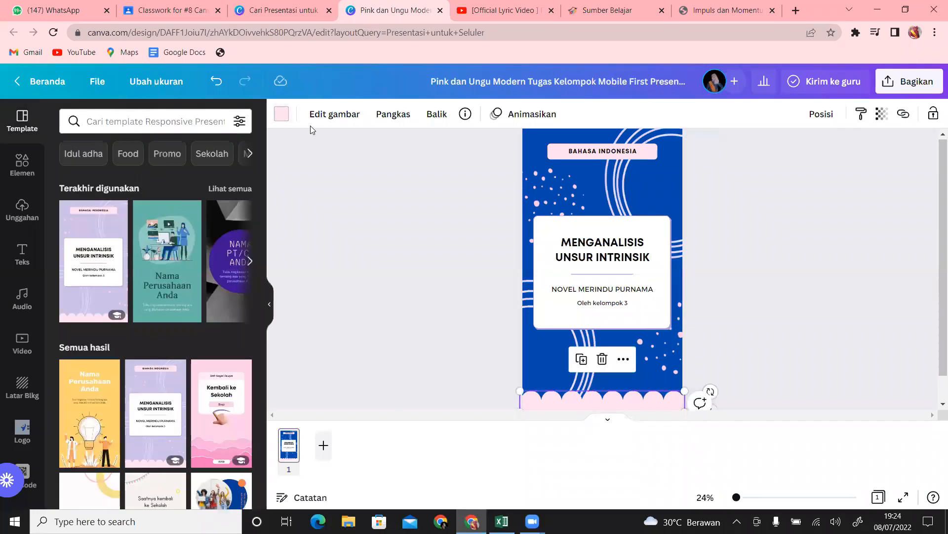
left_click(283, 115)
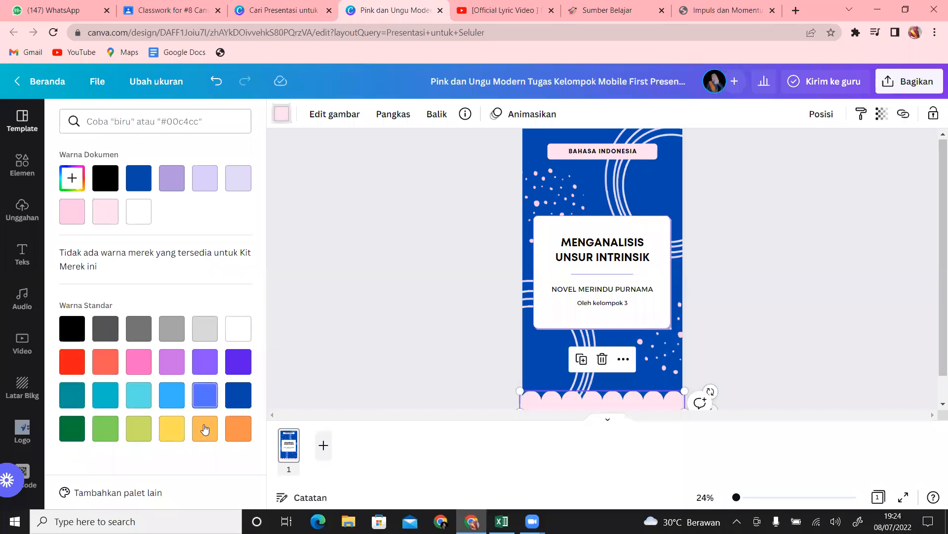
left_click(174, 431)
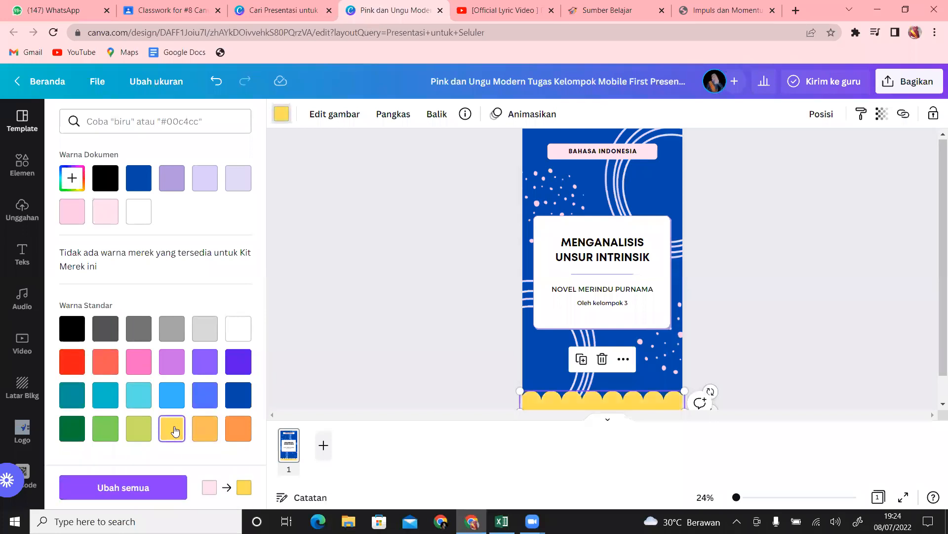
left_click(156, 486)
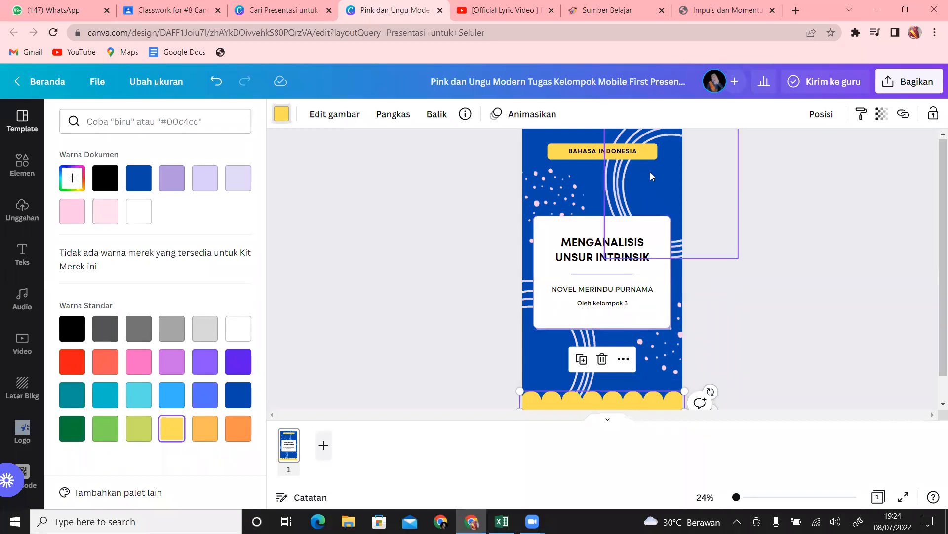
Recolour the arcs behind the card orange and yellow.
left_click(611, 174)
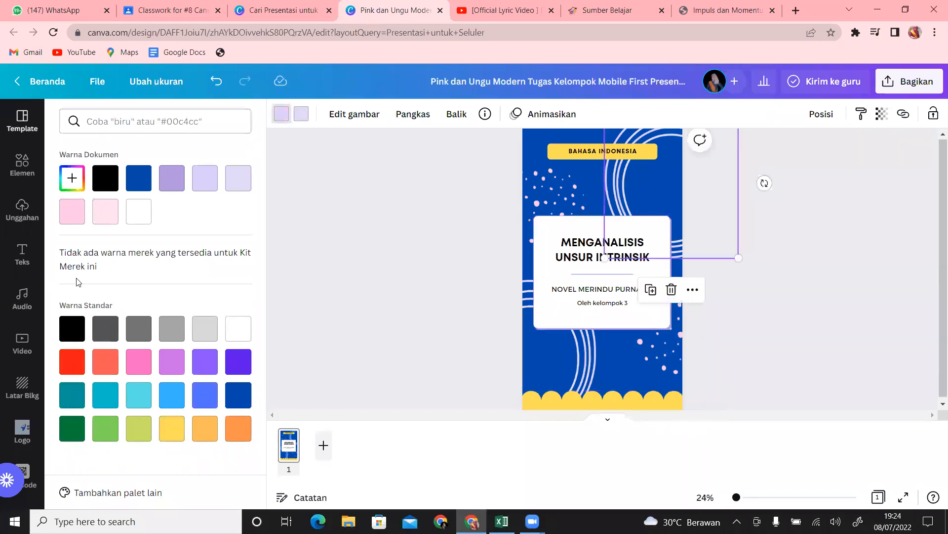
left_click(235, 433)
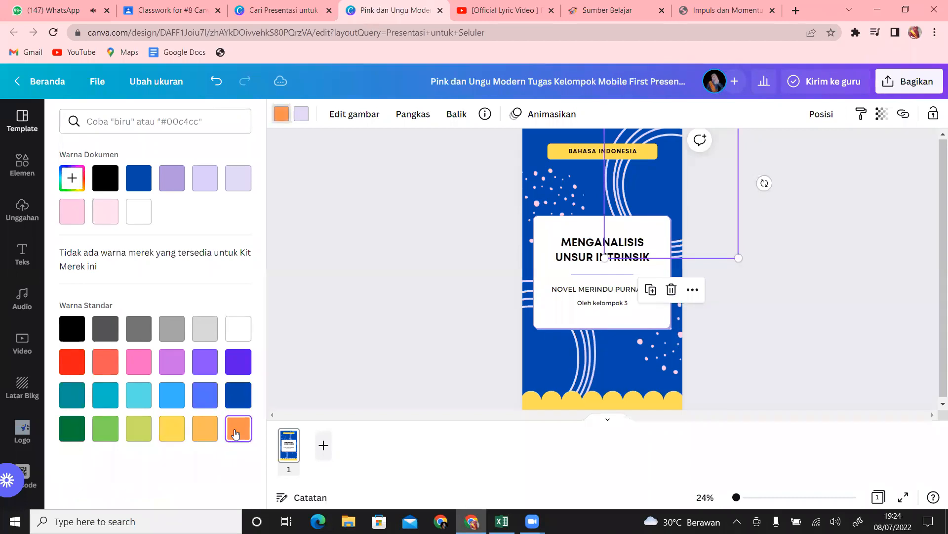
left_click(102, 488)
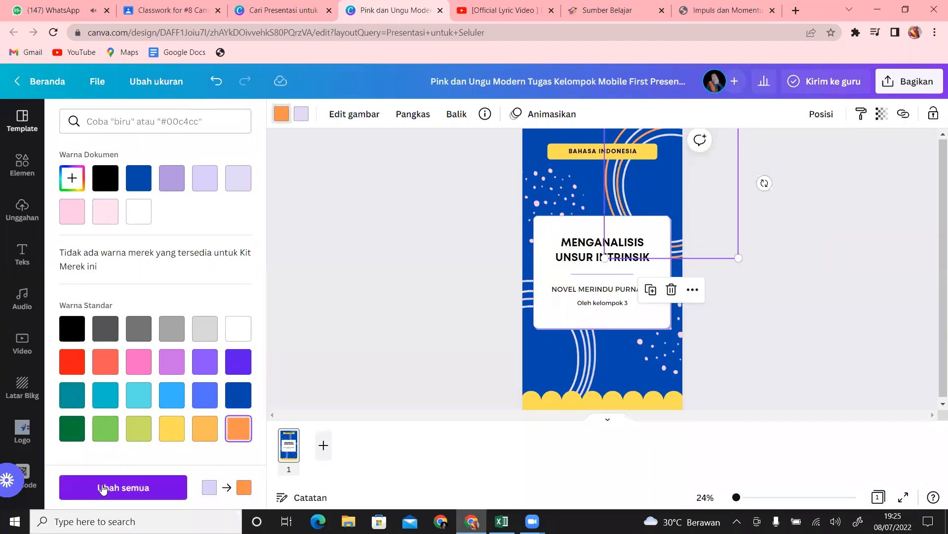
left_click(307, 118)
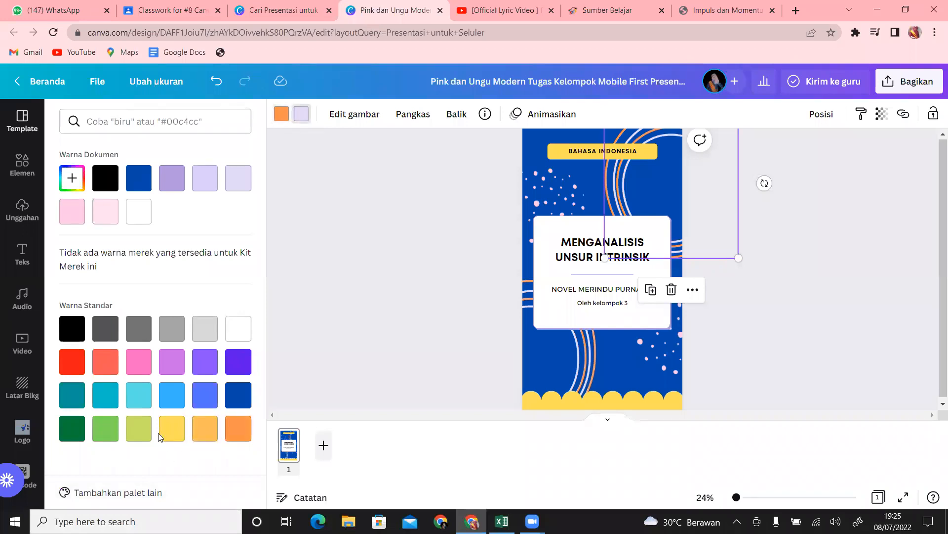
left_click(170, 429)
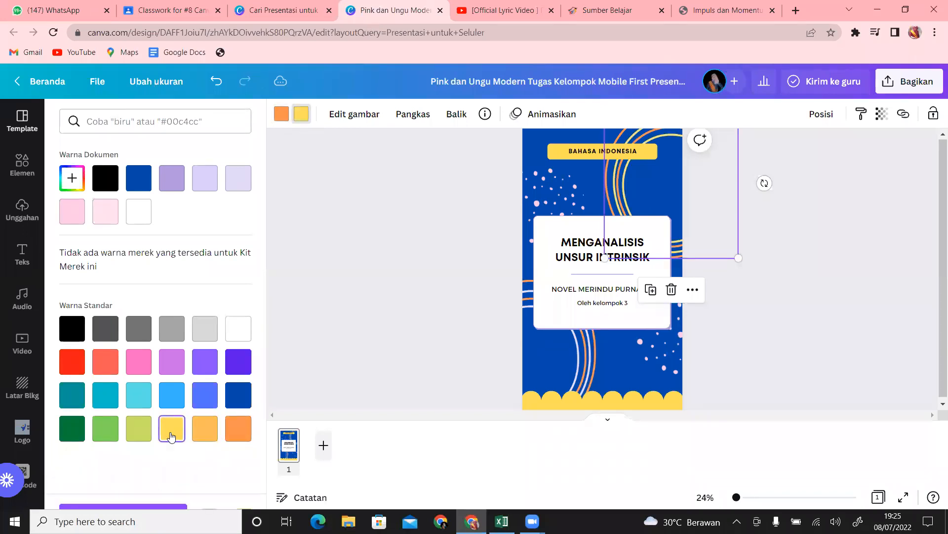
left_click(160, 491)
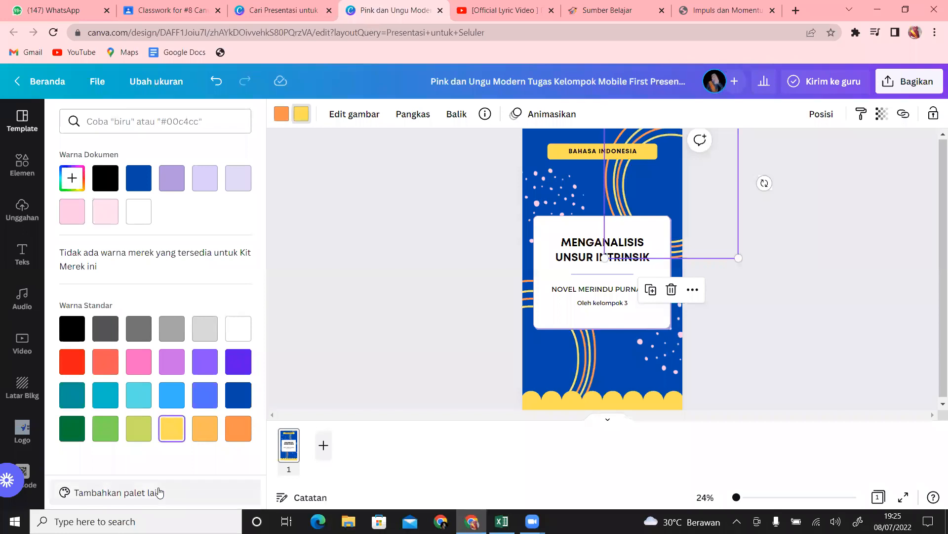
Turn the pink dots at the upper left turquoise.
left_click(557, 186)
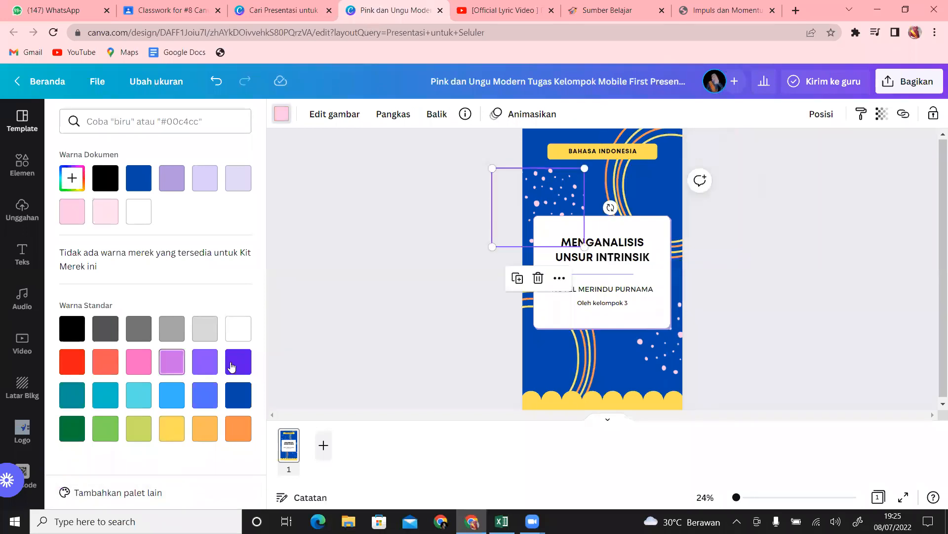
left_click(147, 398)
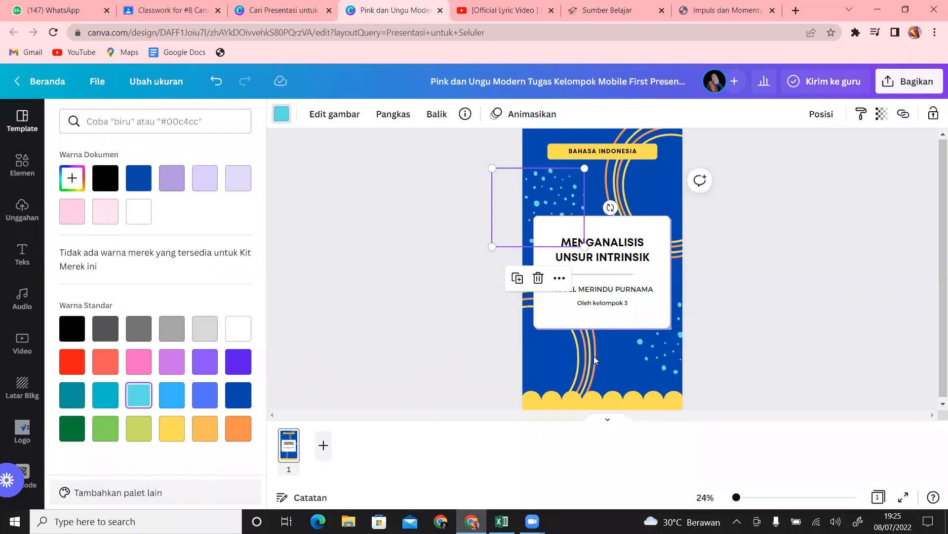
key("Escape")
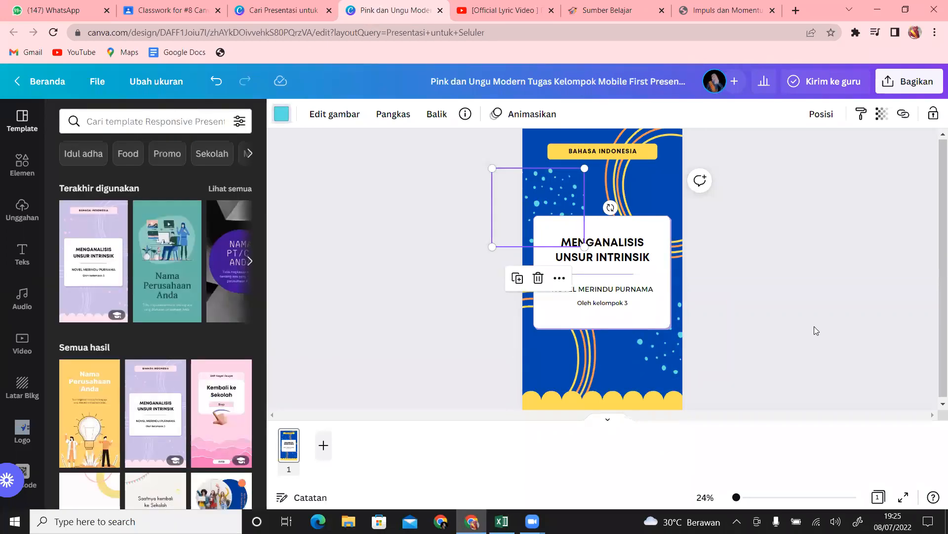
Retype the BAHASA INDONESIA label as FISIKA and the MENGANALISIS UNSUR INTRINSIK title as IMPULS DAN MOMENTUM.
double_click(635, 149)
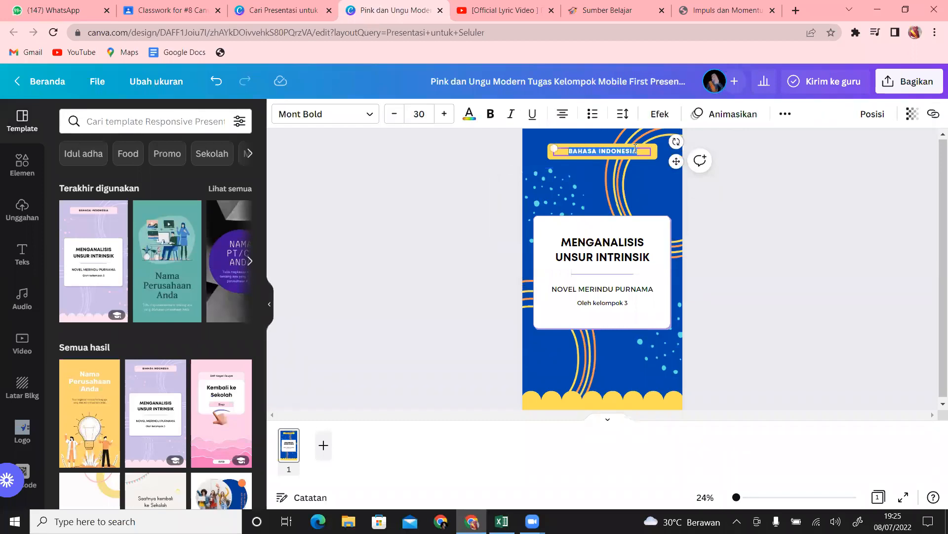
type("FISIKA")
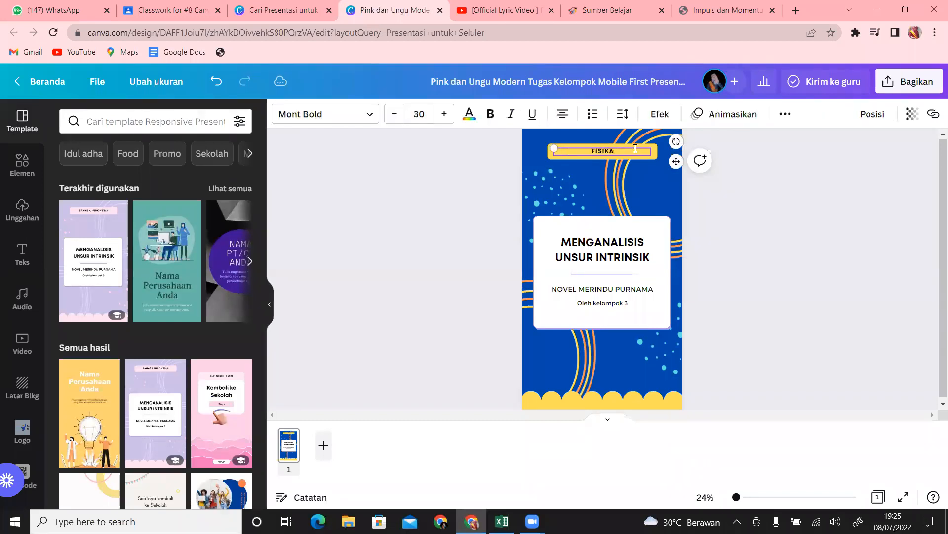
double_click(639, 254)
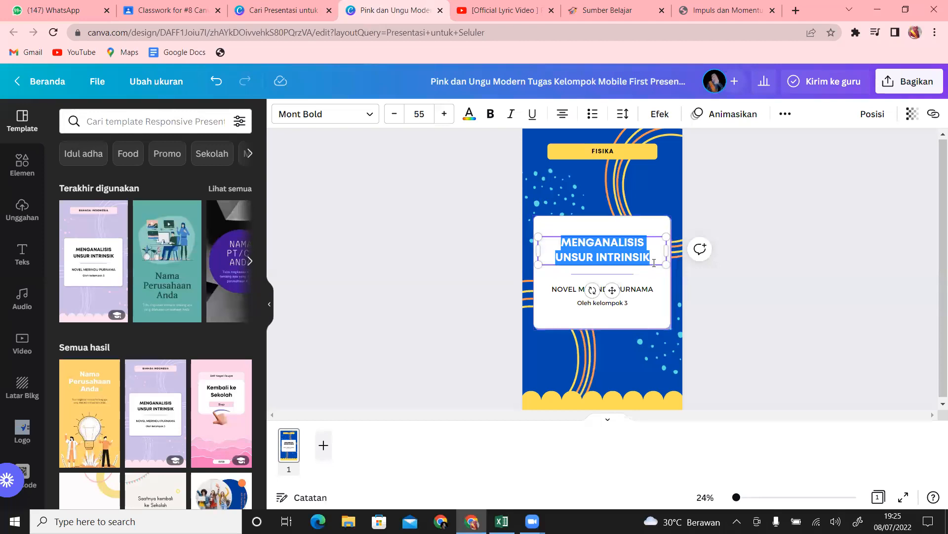
type("IMPI")
key("BackSpace")
type("ULS DAN")
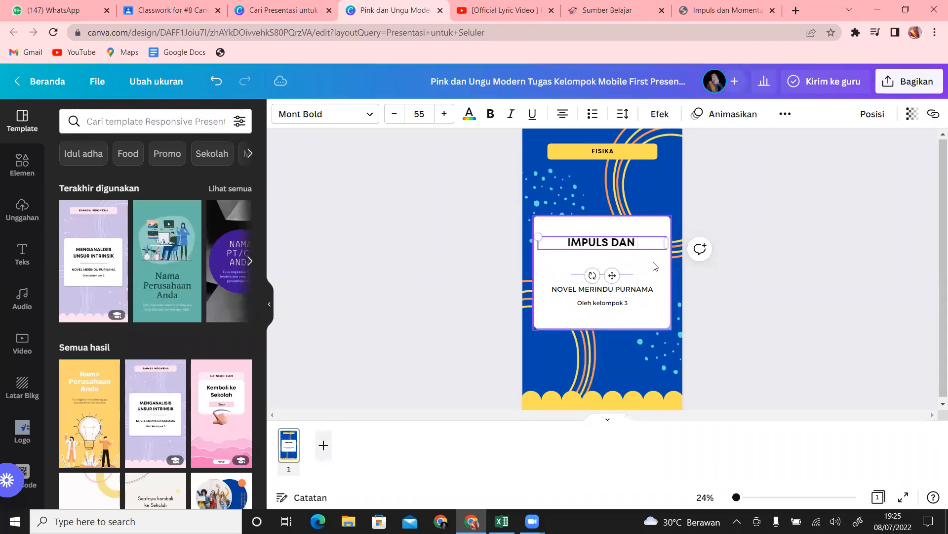
type(" MOMEN")
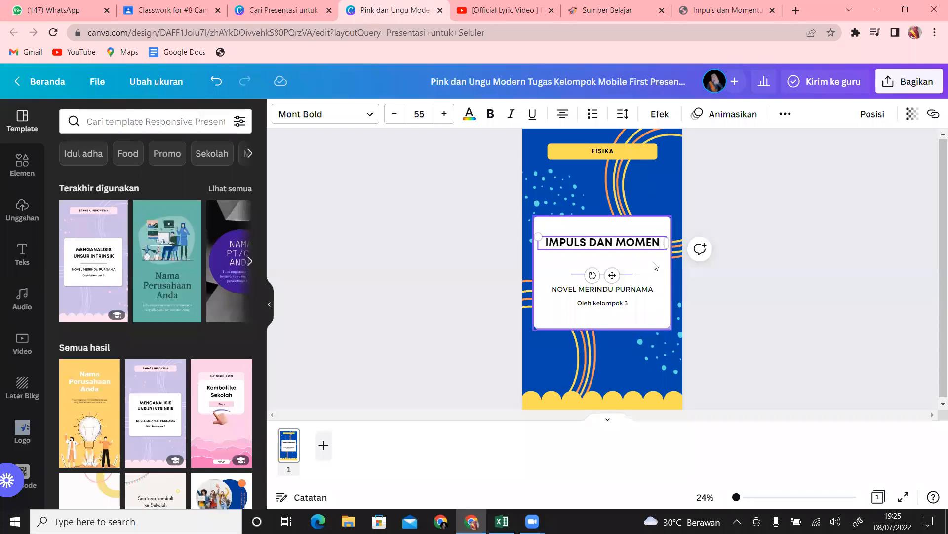
type("TUM")
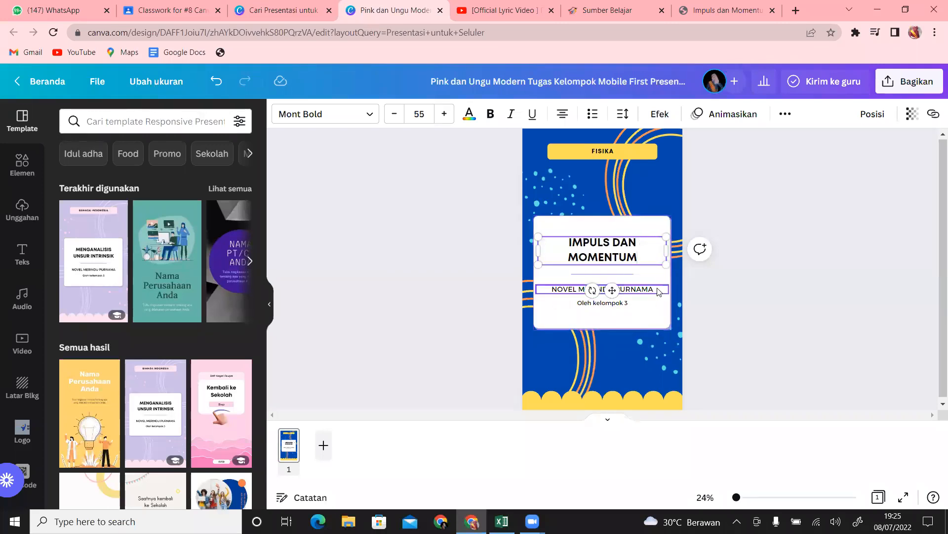
double_click(656, 290)
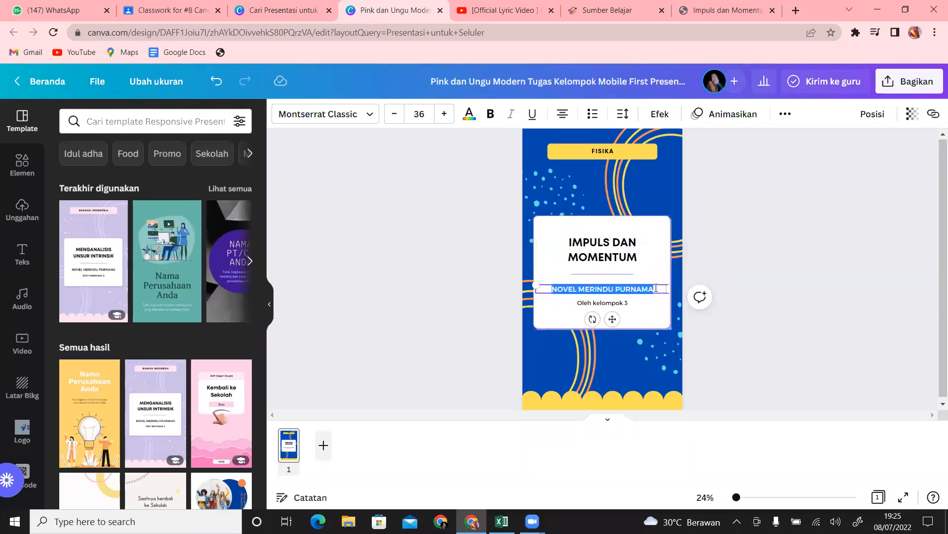
left_click(743, 9)
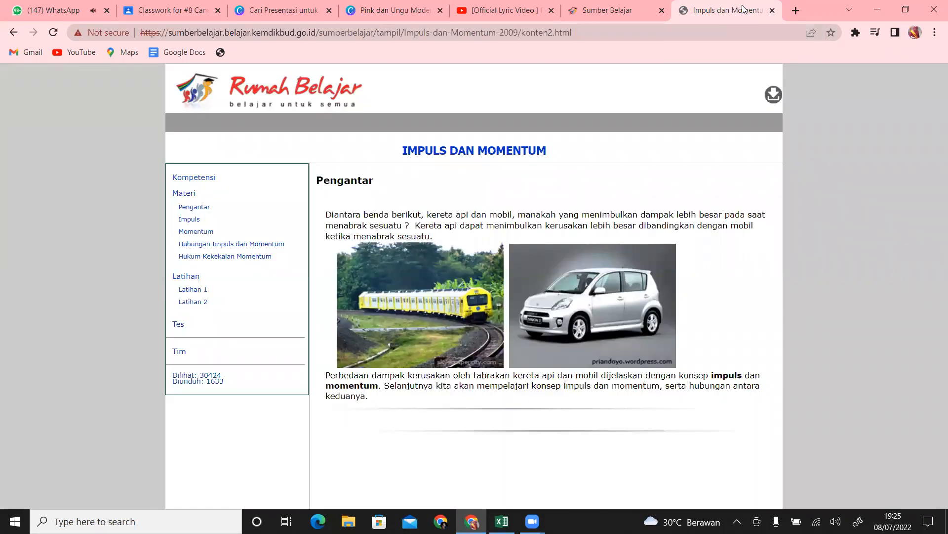
left_click(383, 6)
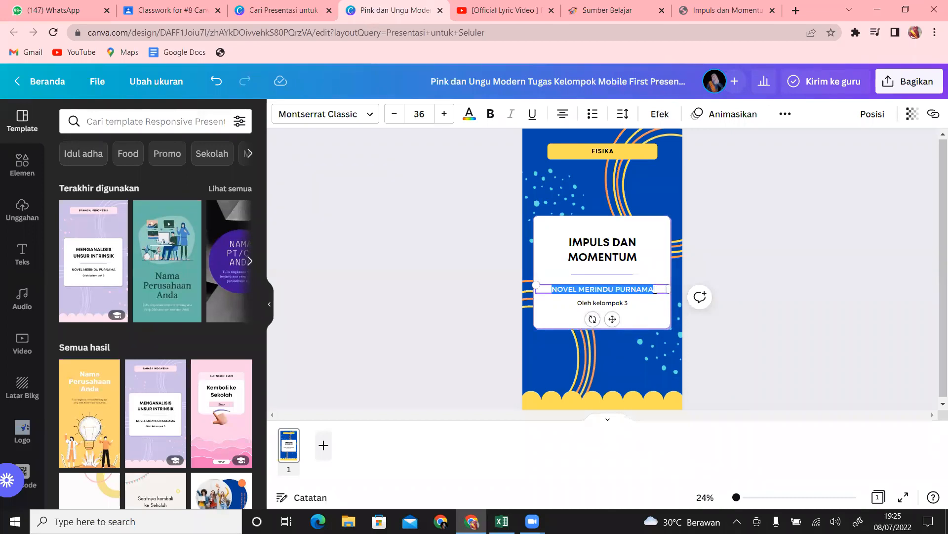
Enter MODUL BELAJAR in the subtitle and the author's name in the byline beneath it.
type("O")
type("MODUL ")
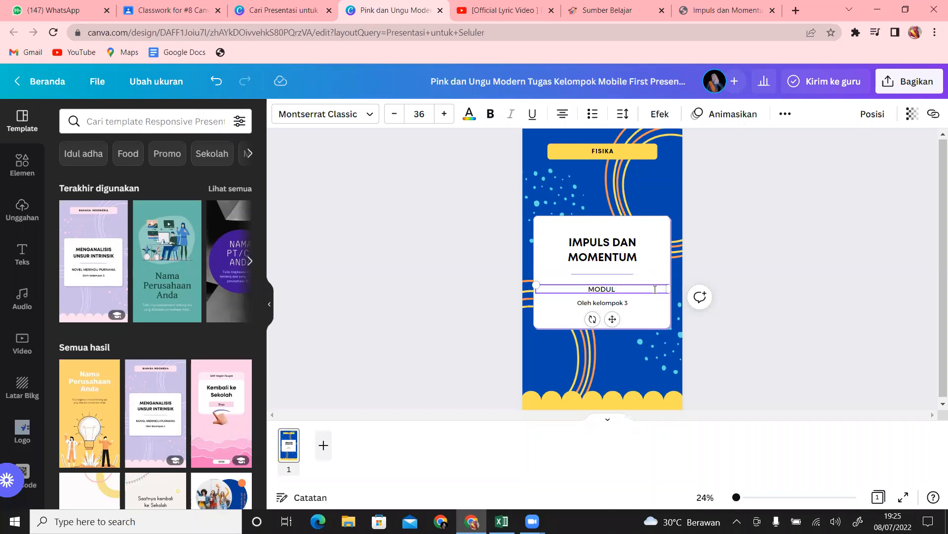
type("BELAJAR")
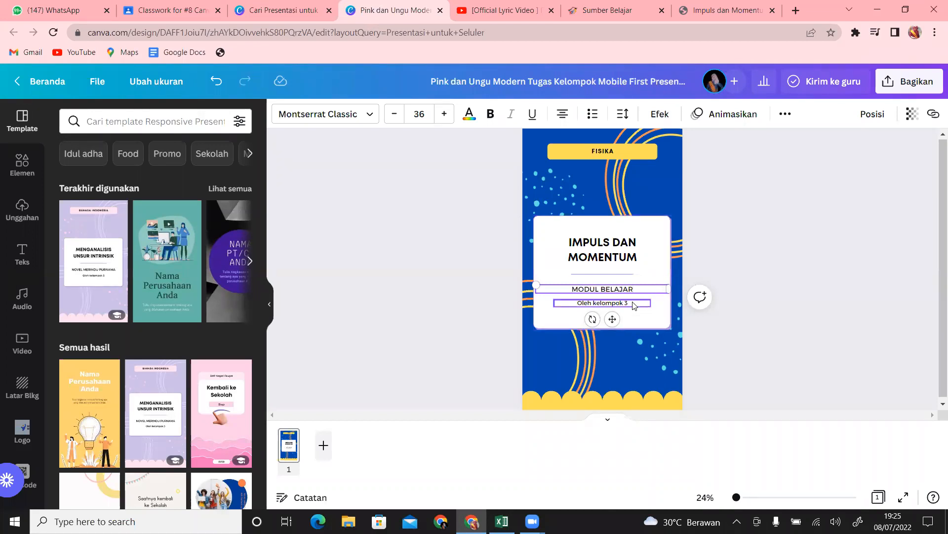
double_click(634, 305)
type("kelas")
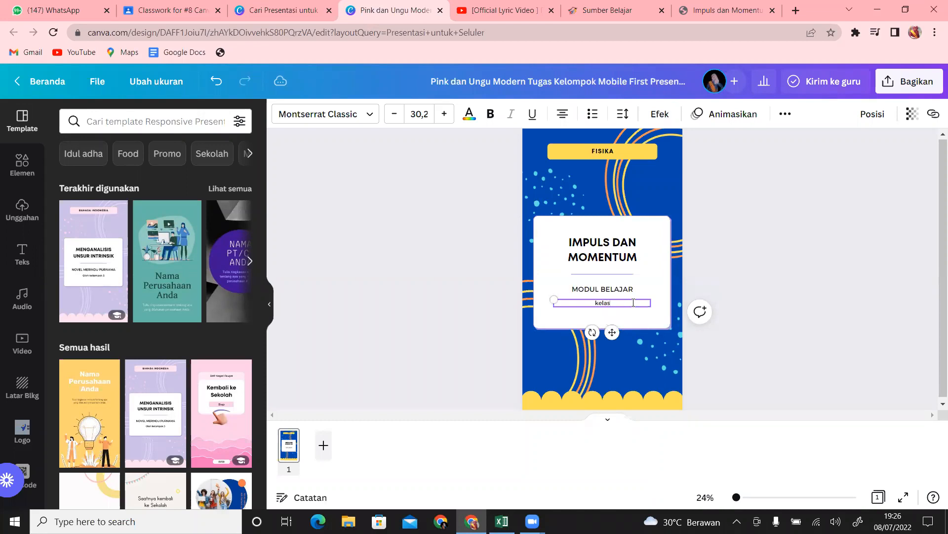
key("BackSpace")
key("BackSpace")
key("BackSpace")
key("BackSpace")
type("Dona Yulia Sari")
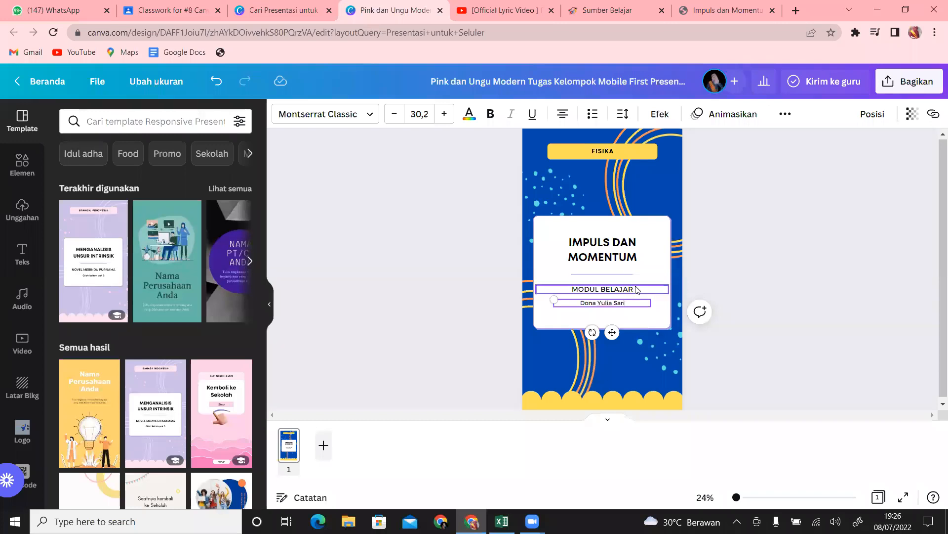
Change the subtitle to read MODUL BELAJAR FASE E.
left_click(637, 289)
type("KLS")
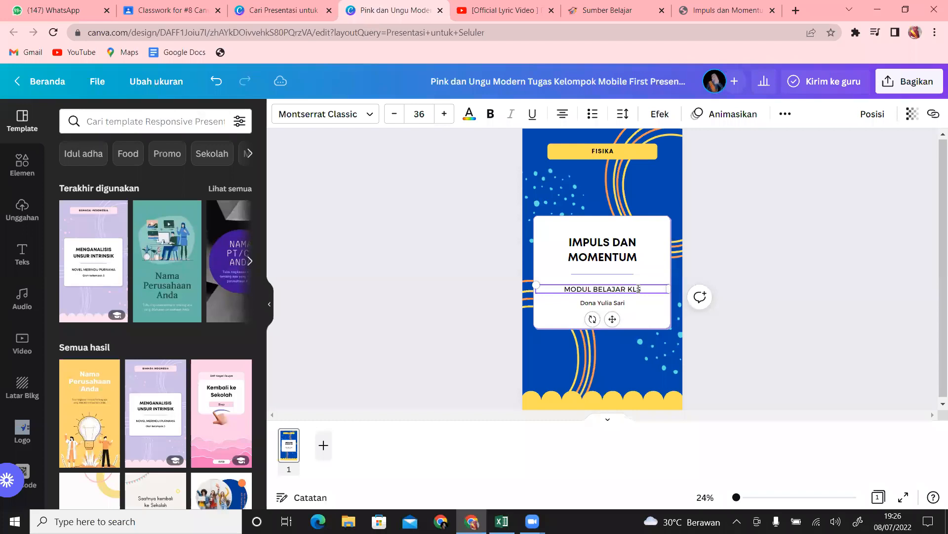
type(" X")
key("BackSpace")
key("BackSpace")
key("BackSpace")
key("BackSpace")
key("BackSpace")
type("FASE E")
left_click(789, 289)
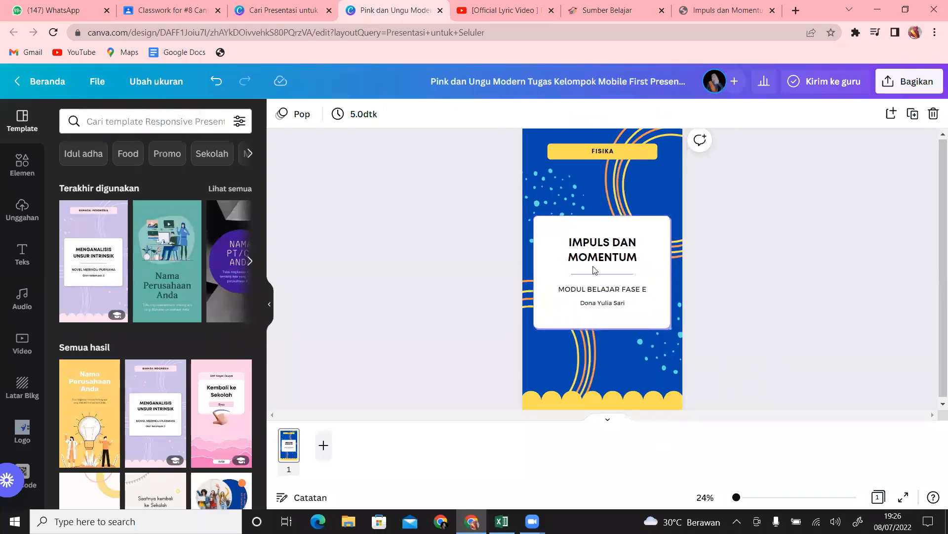
Delete both blue dot decorations from the cover.
left_click(562, 186)
key("Delete")
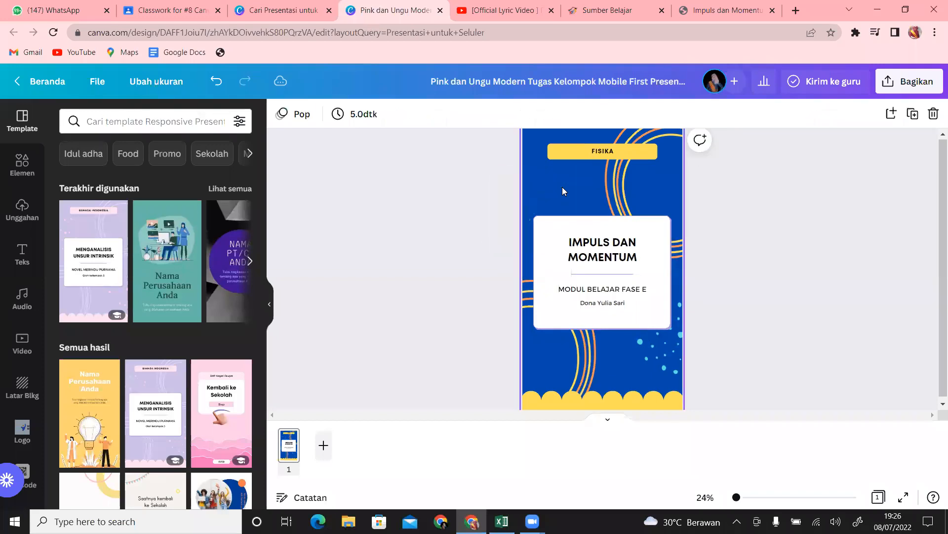
left_click(670, 352)
key("Delete")
Search the Elements library for MOMENTUM and scroll through the Newton's cradle results.
left_click(22, 170)
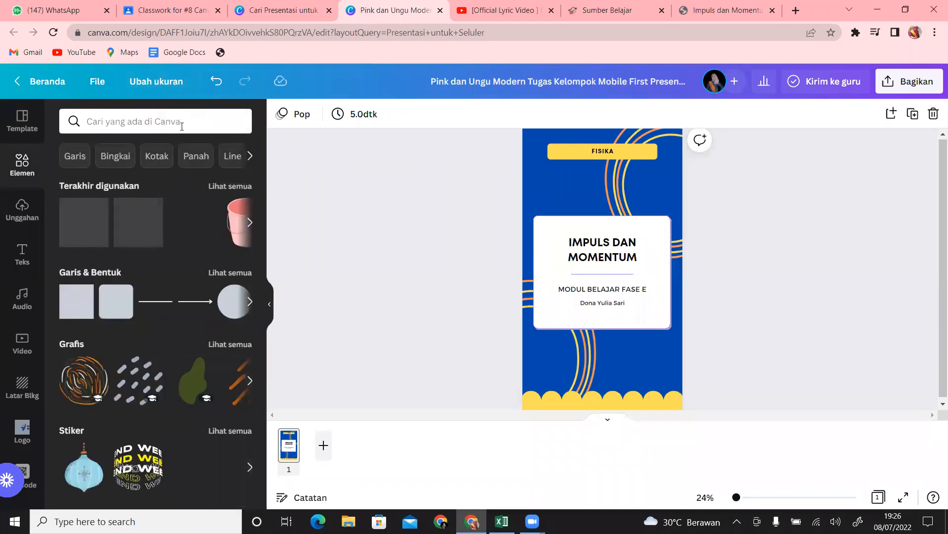
left_click(182, 126)
type("IMPULS")
key("BackSpace")
key("BackSpace")
key("BackSpace")
key("BackSpace")
key("BackSpace")
key("BackSpace")
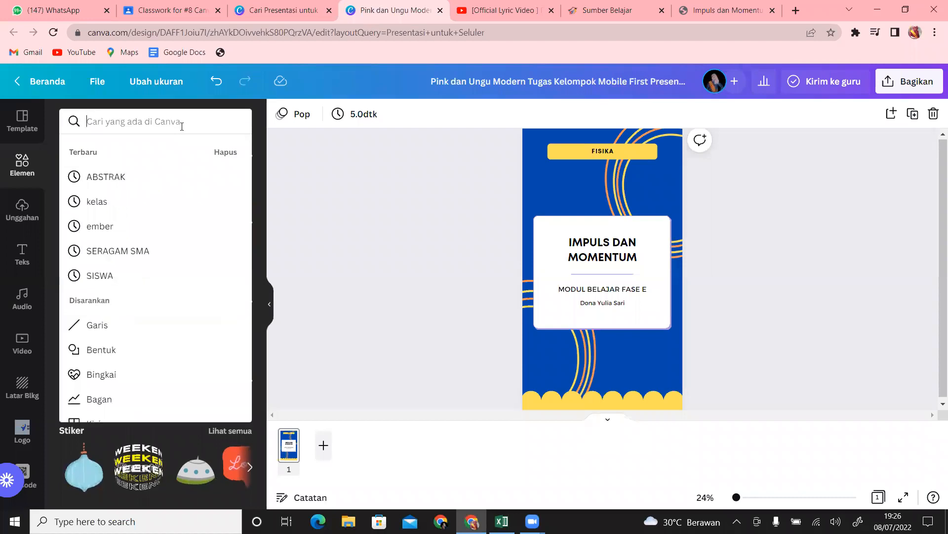
type("MOMENTUM")
key("Return")
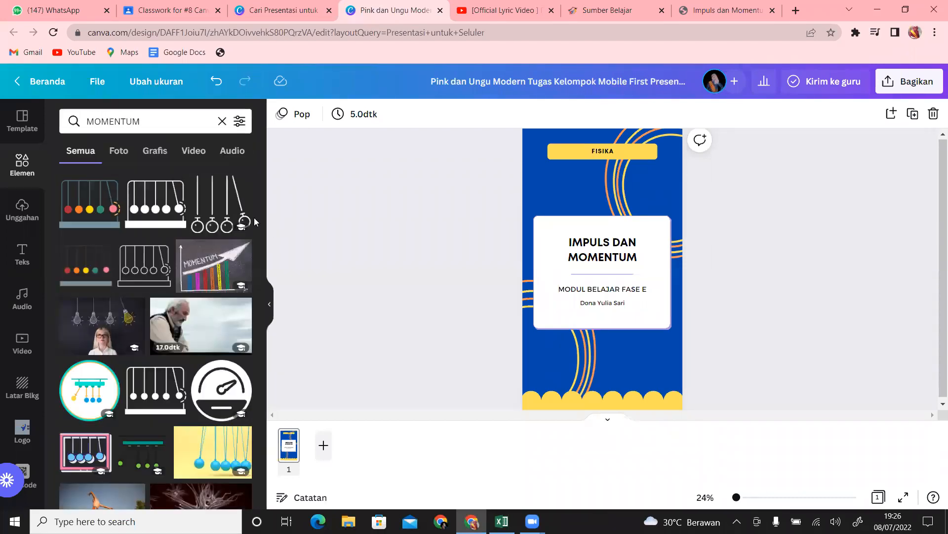
left_click_drag(261, 201, 261, 284)
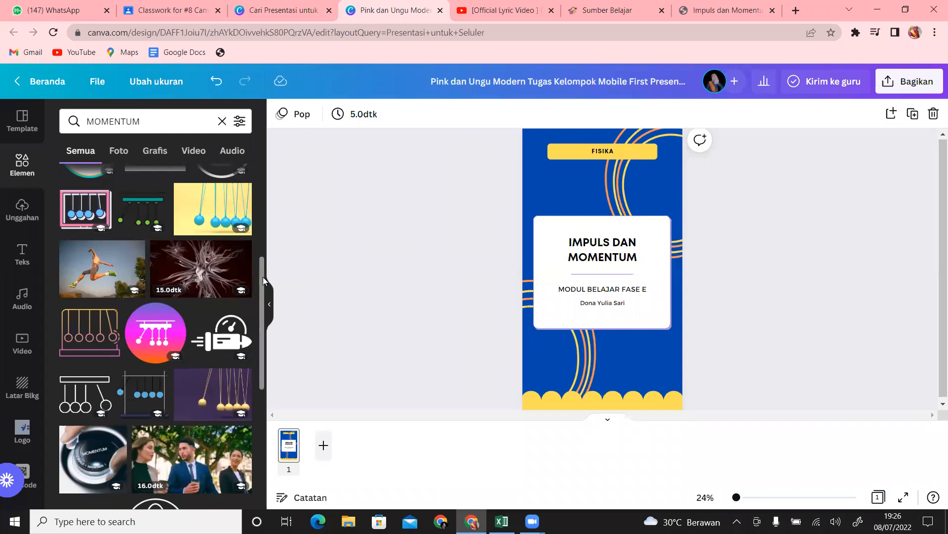
left_click_drag(263, 279, 261, 390)
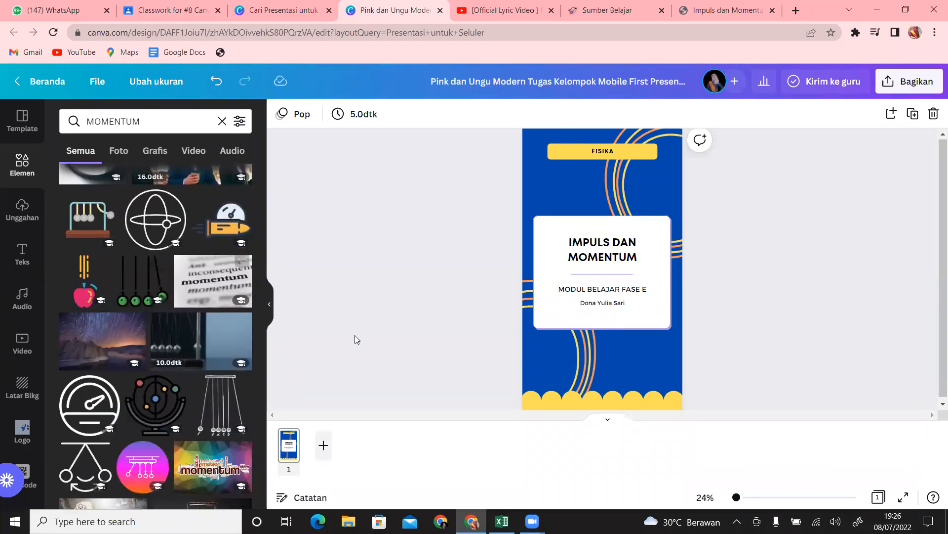
left_click_drag(262, 321, 262, 393)
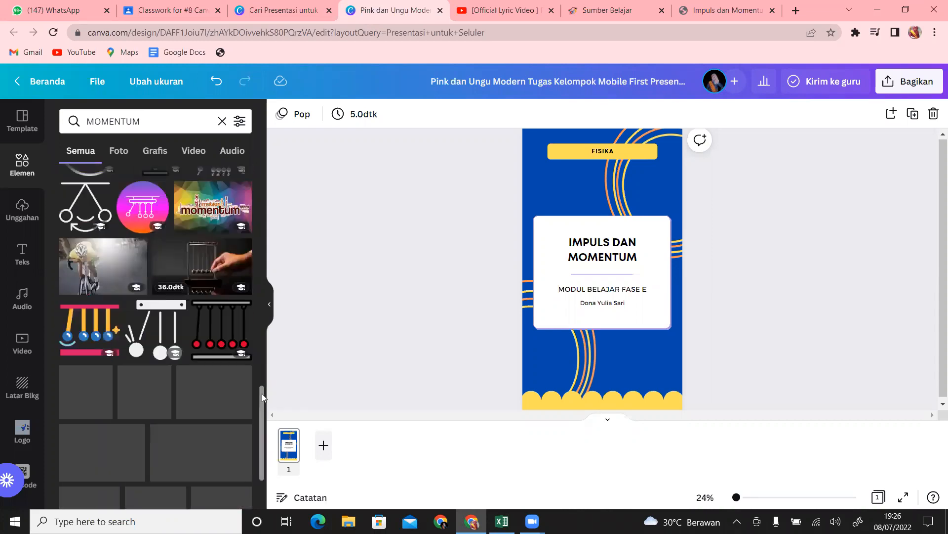
scroll(262, 394, "down", 3)
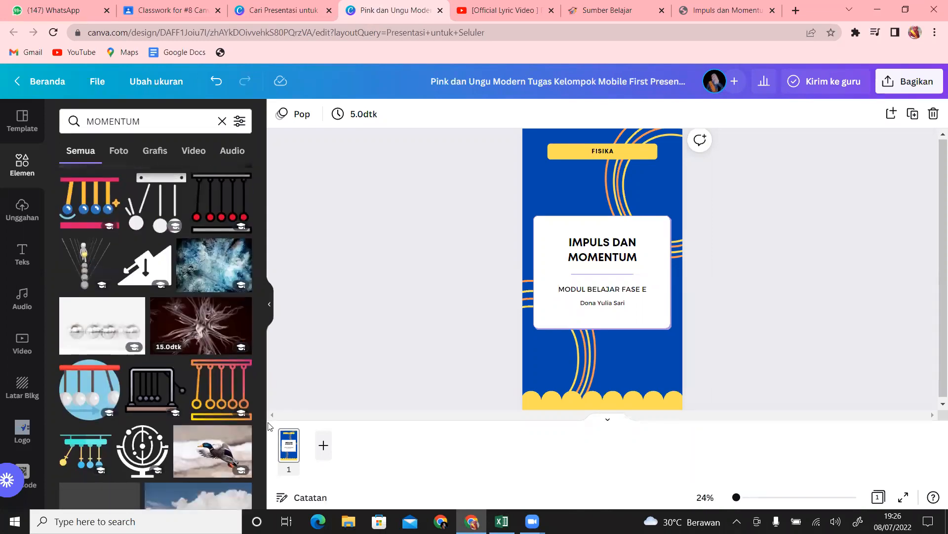
scroll(263, 383, "down", 3)
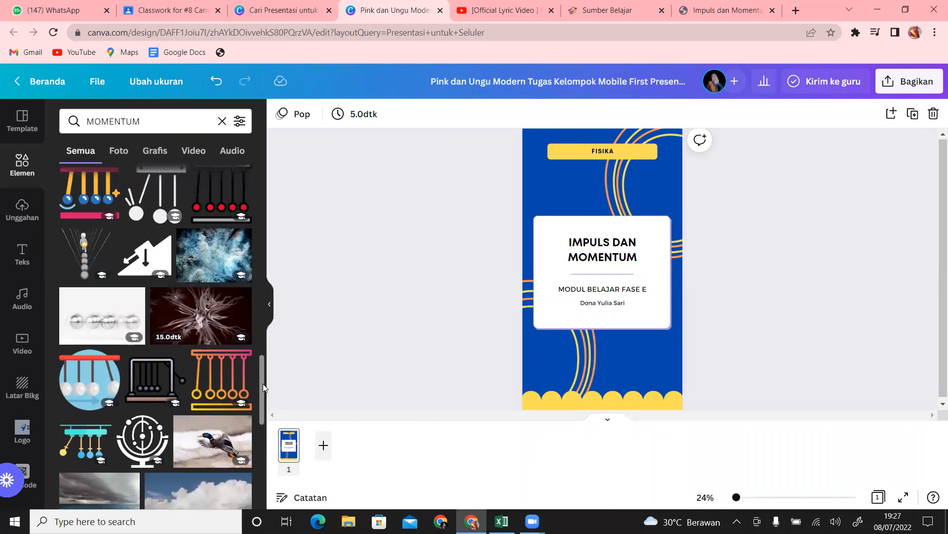
scroll(262, 383, "down", 3)
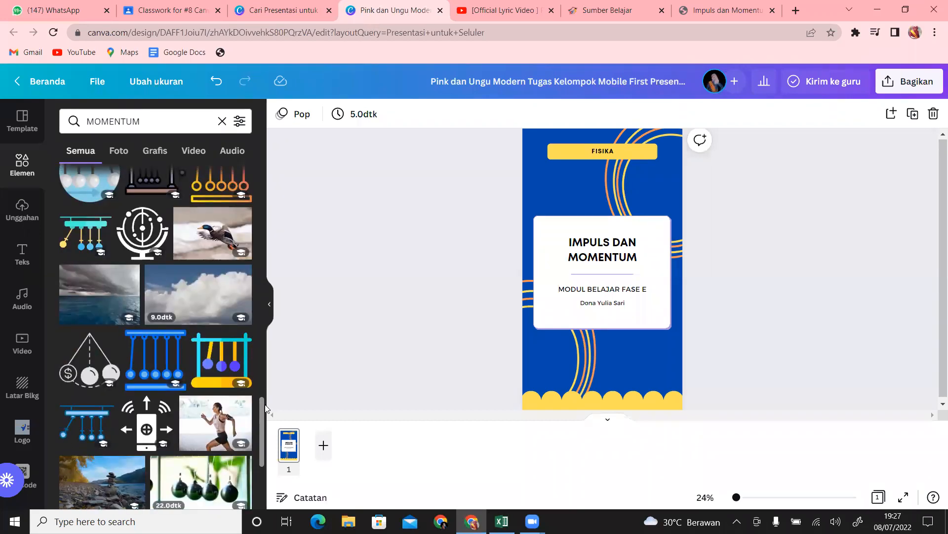
Insert the yellow-and-blue Newton's cradle from the MOMENTUM results below the title card.
left_click(221, 360)
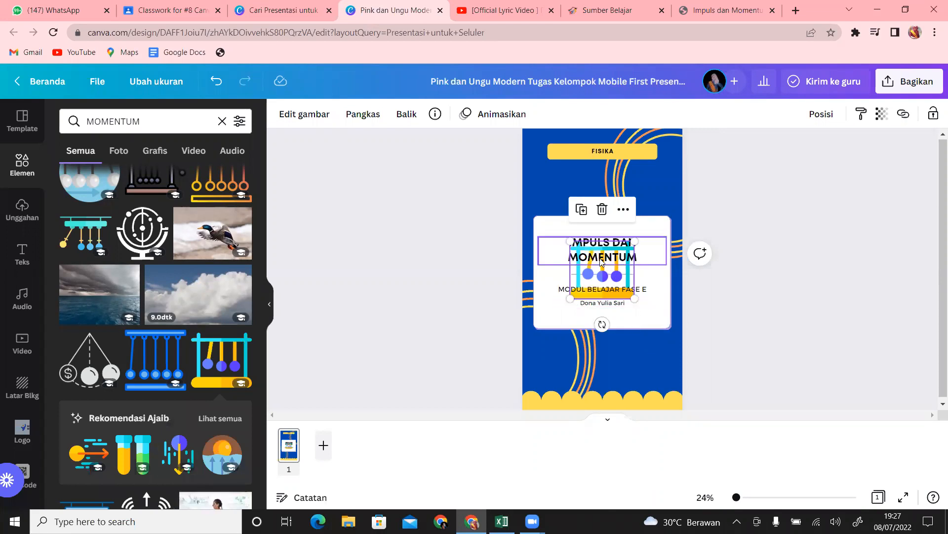
left_click_drag(599, 258, 662, 364)
key("ctrl+z")
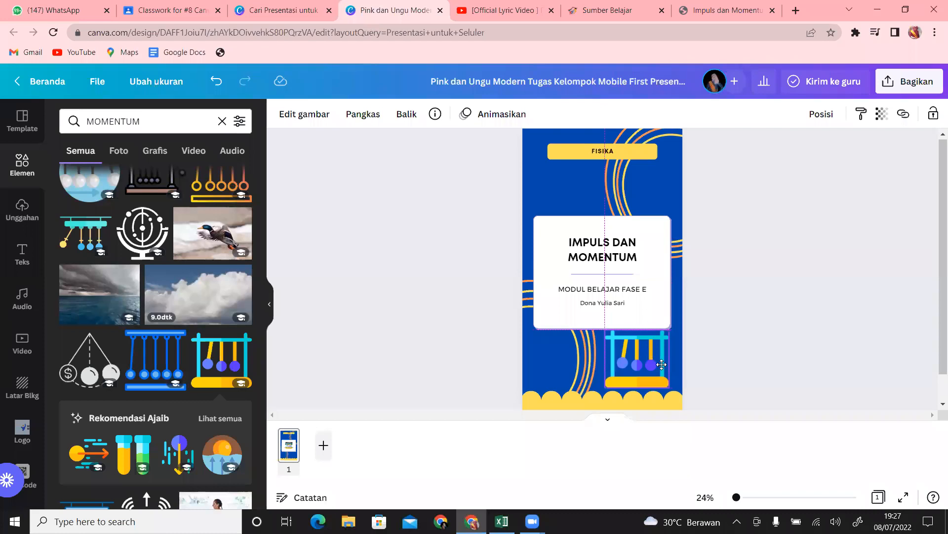
left_click(823, 279)
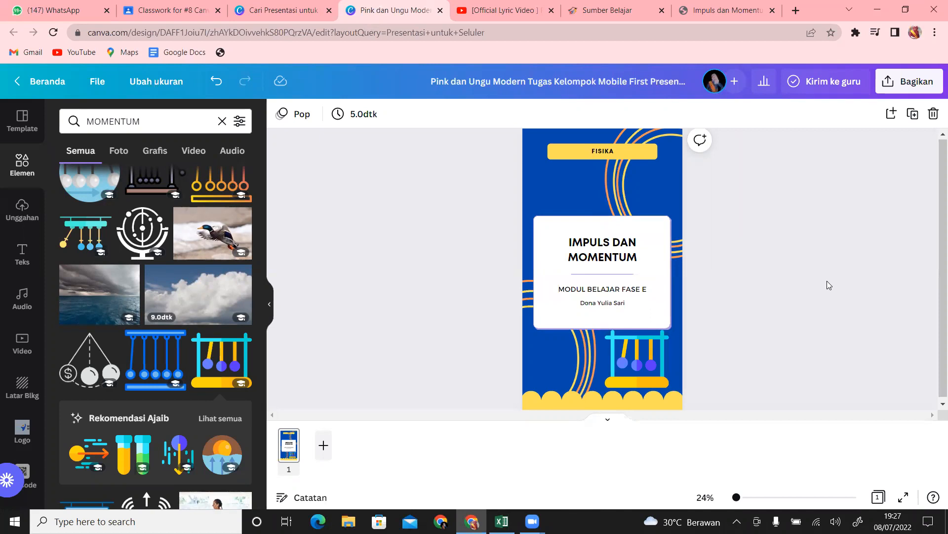
Turn on Tampilkan margin and Tampilkan penggaris from the File menu, removing a stray guide.
left_click(84, 85)
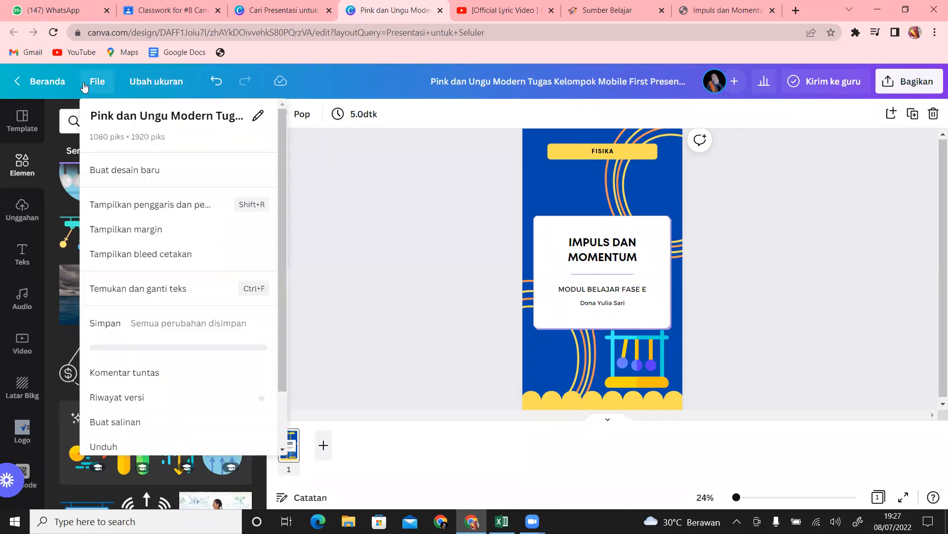
left_click(201, 240)
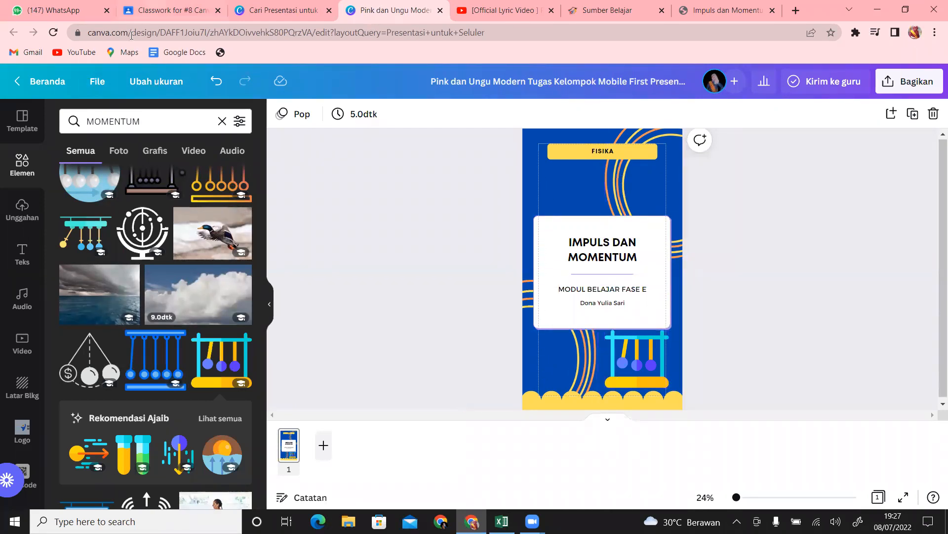
left_click(101, 81)
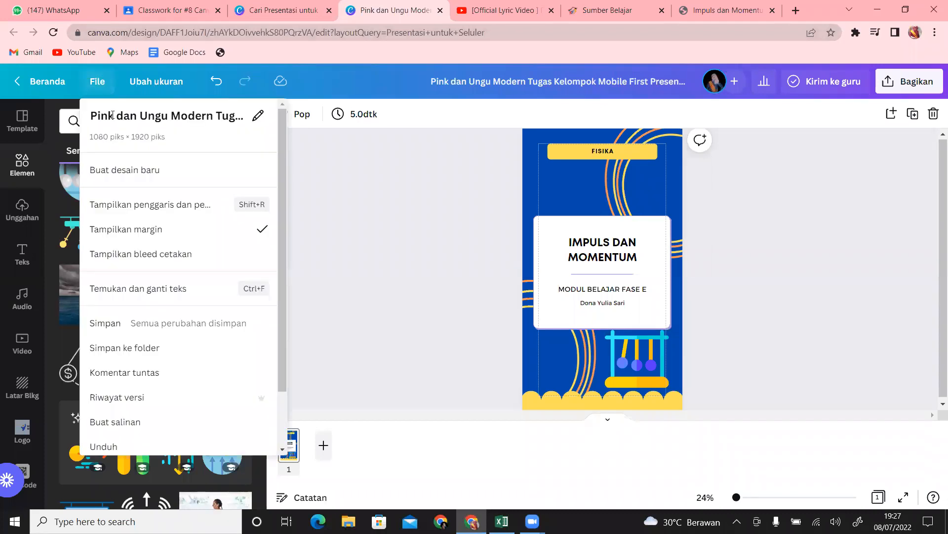
left_click(170, 205)
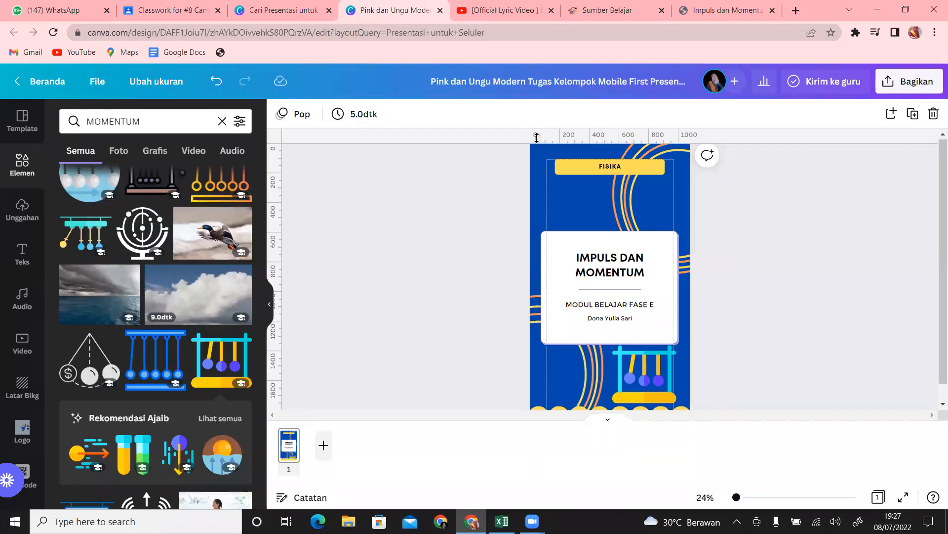
left_click_drag(537, 137, 577, 400)
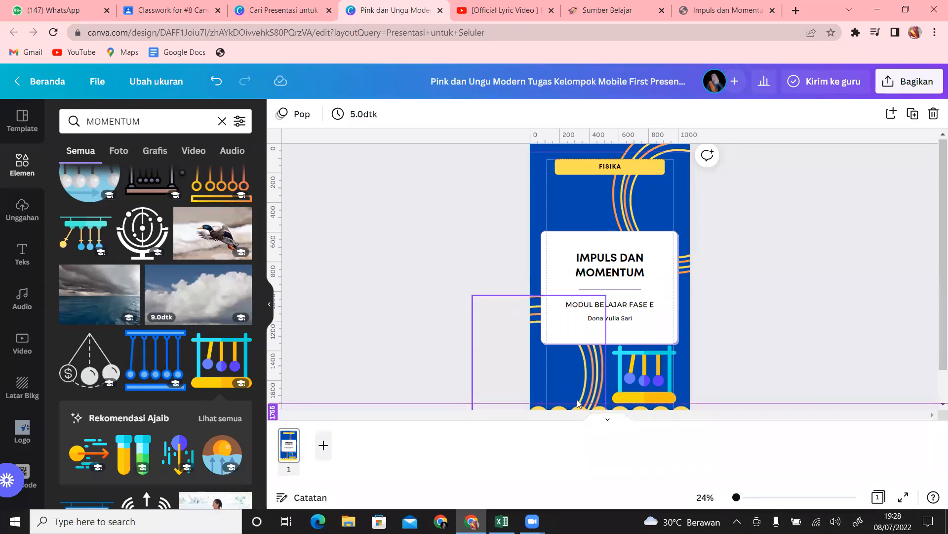
key("ctrl+z")
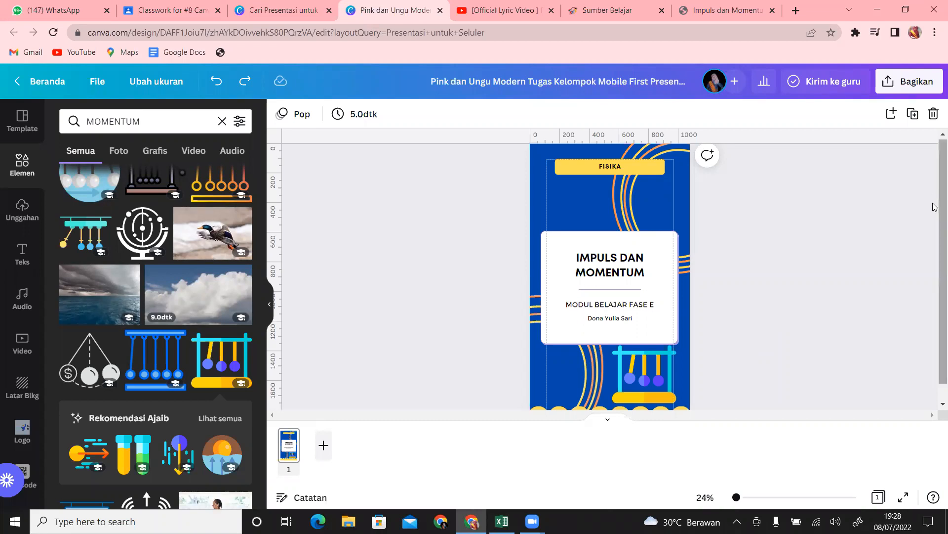
scroll(933, 292, "down", 1)
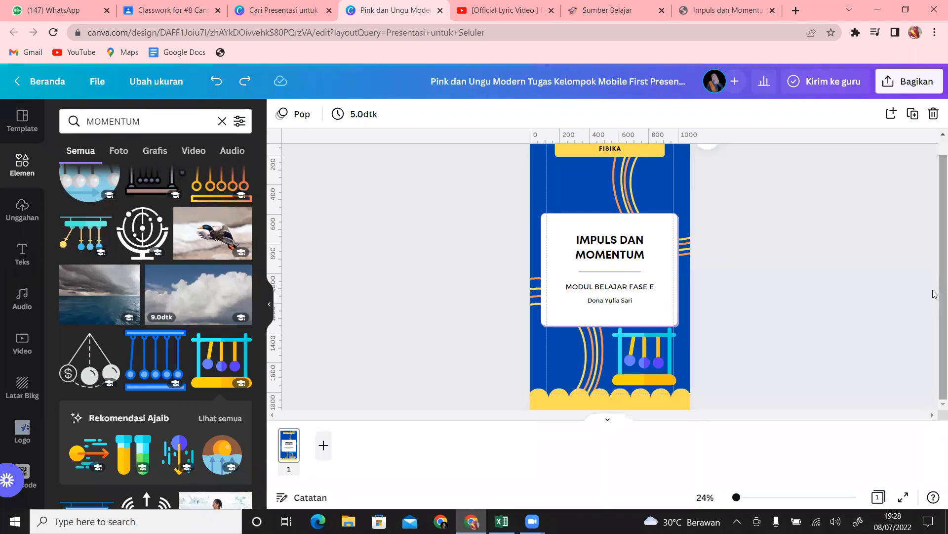
Browse the Template library and pick the Anggota Kelompok template to add.
left_click(33, 125)
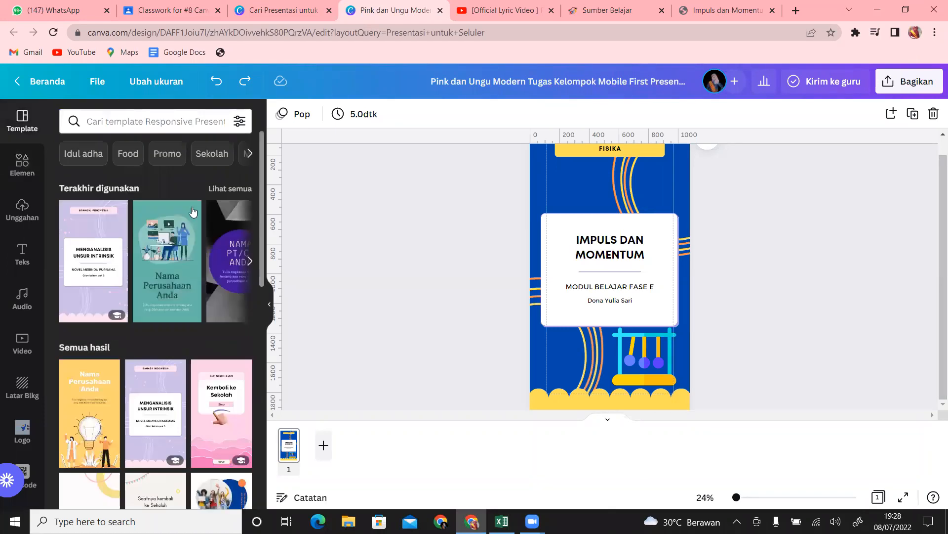
left_click_drag(263, 175, 269, 269)
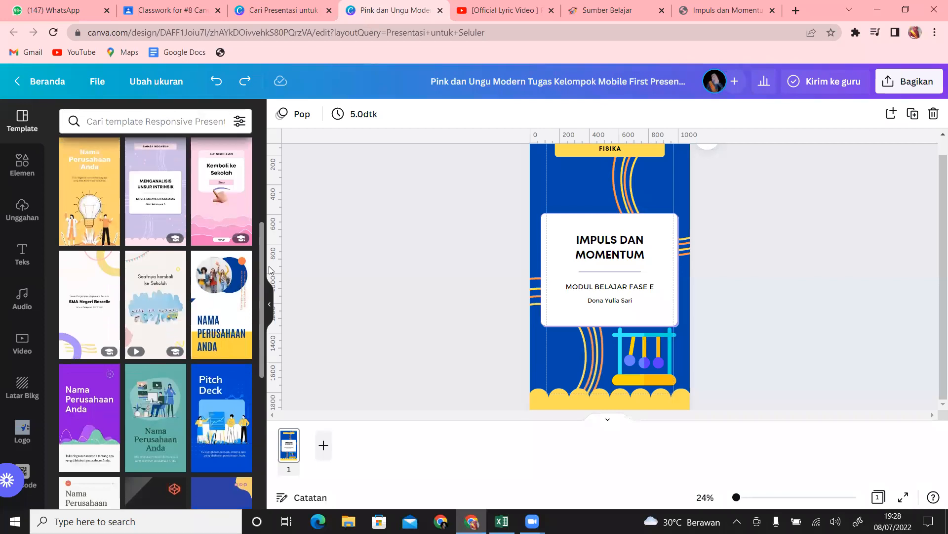
left_click(219, 213)
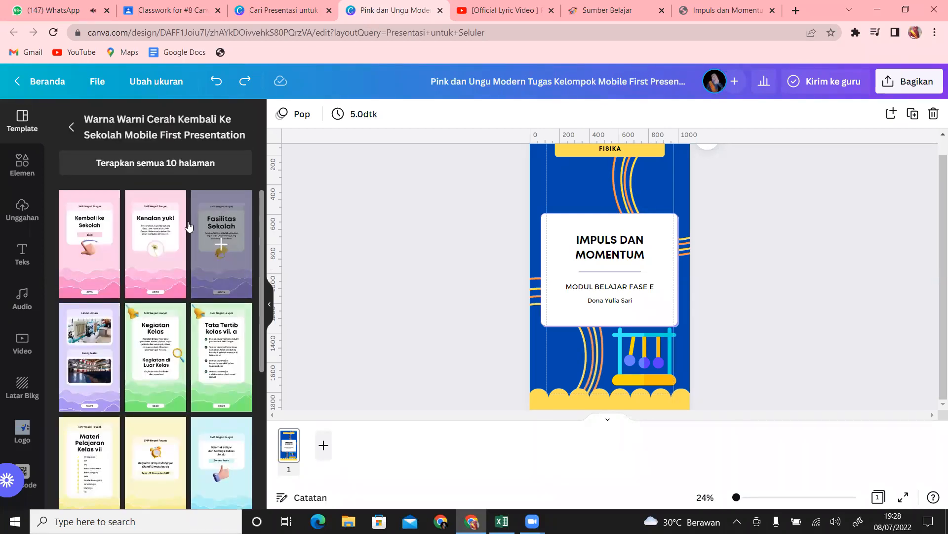
left_click(71, 128)
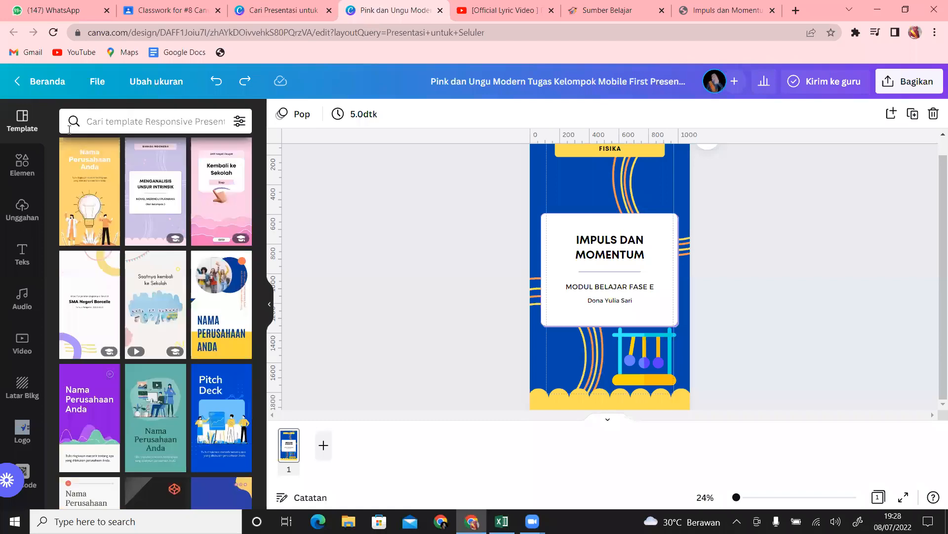
left_click(168, 193)
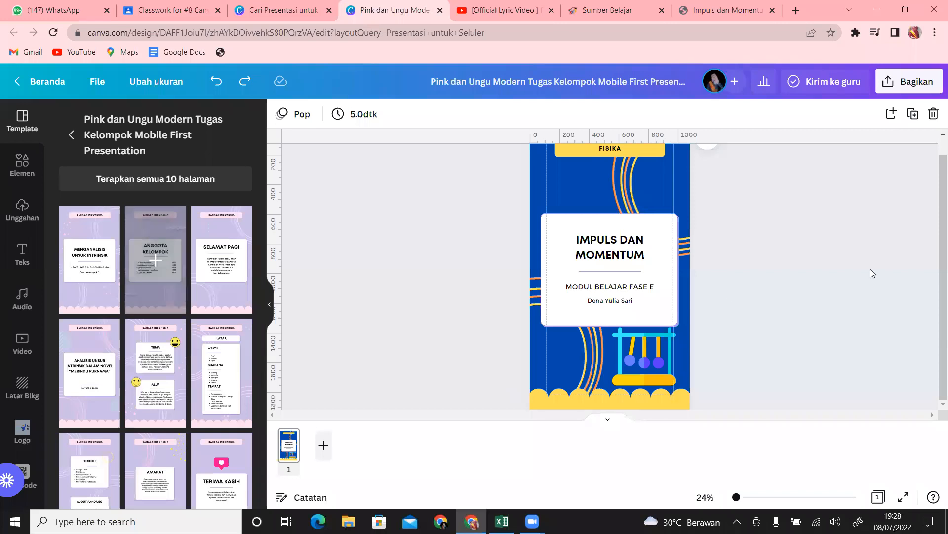
left_click(158, 259)
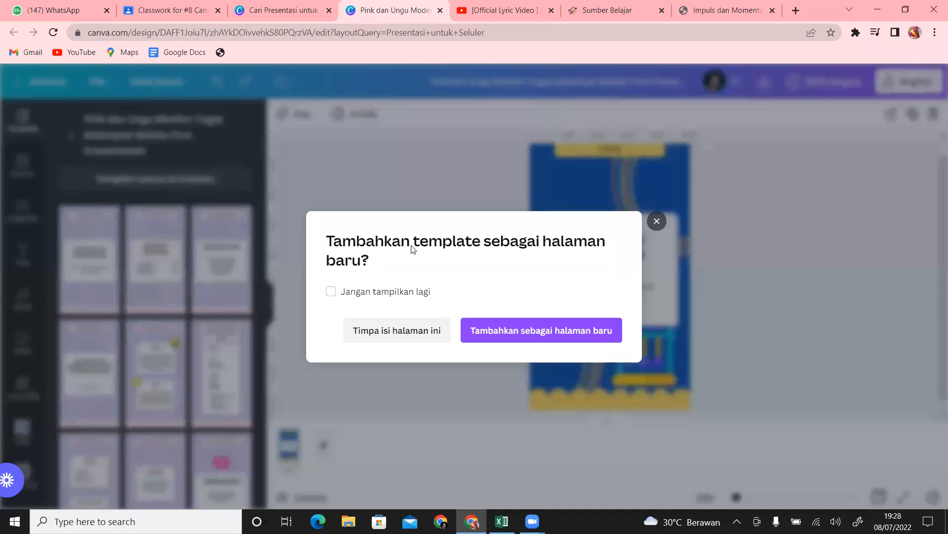
Add Anggota Kelompok as a new page and switch the page strip to scrolling view.
left_click(543, 331)
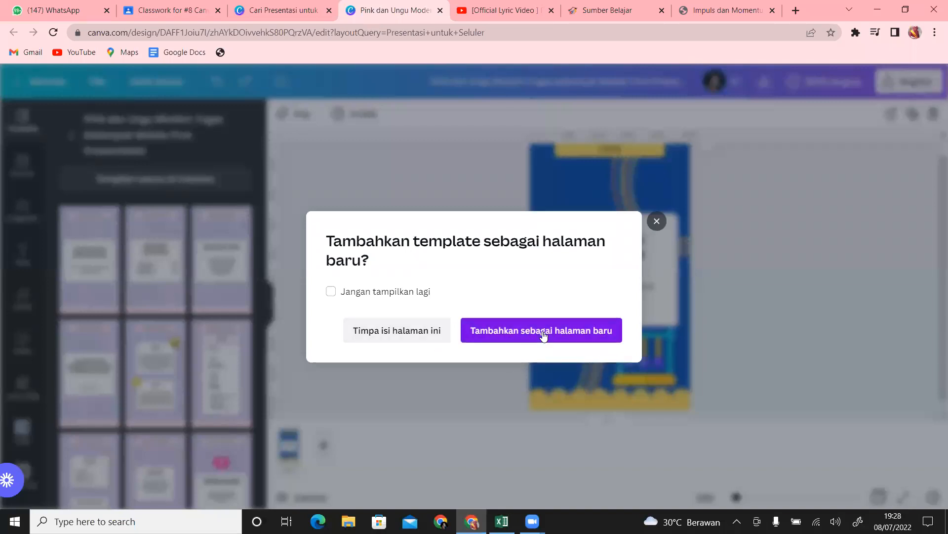
left_click_drag(940, 253, 935, 397)
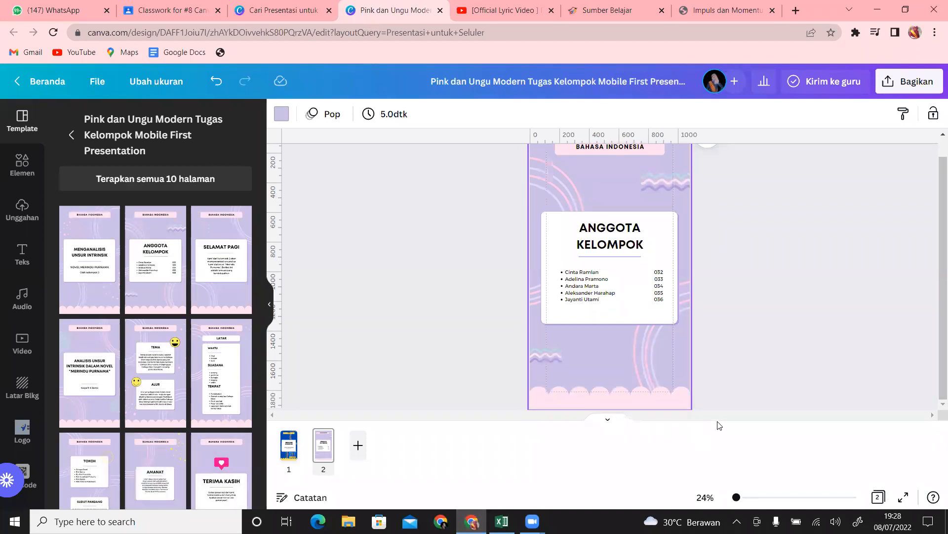
left_click(285, 458)
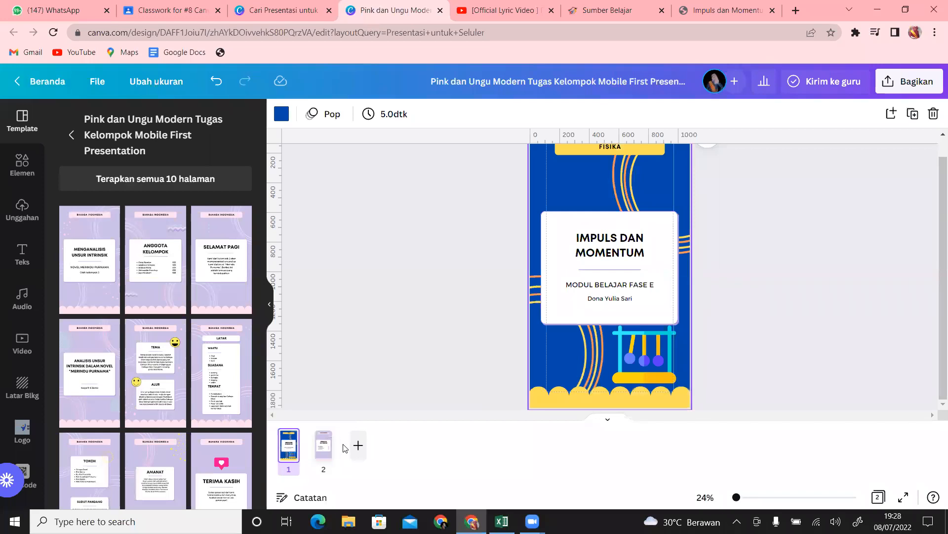
left_click(608, 420)
left_click_drag(936, 278, 905, 192)
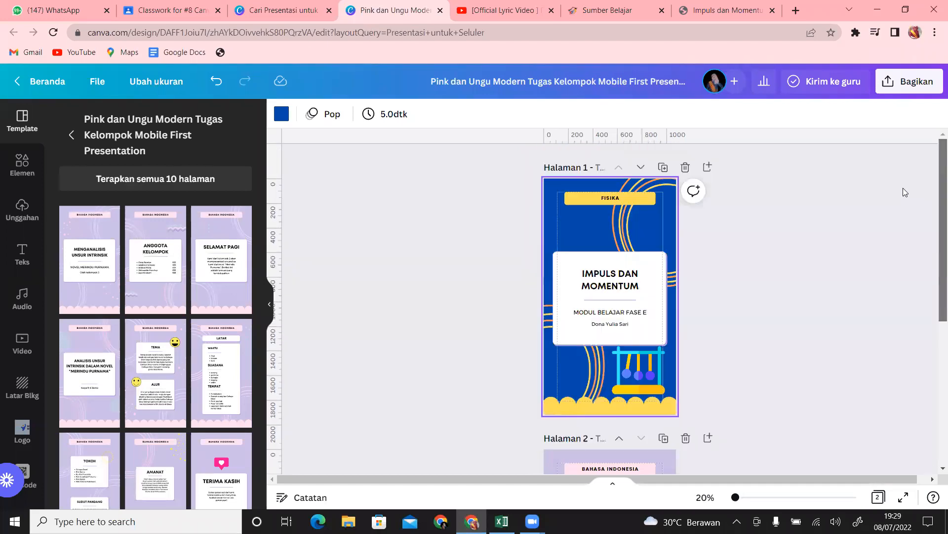
Duplicate the Impuls dan Momentum title page.
left_click_drag(911, 273, 936, 318)
scroll(935, 306, "down", 3)
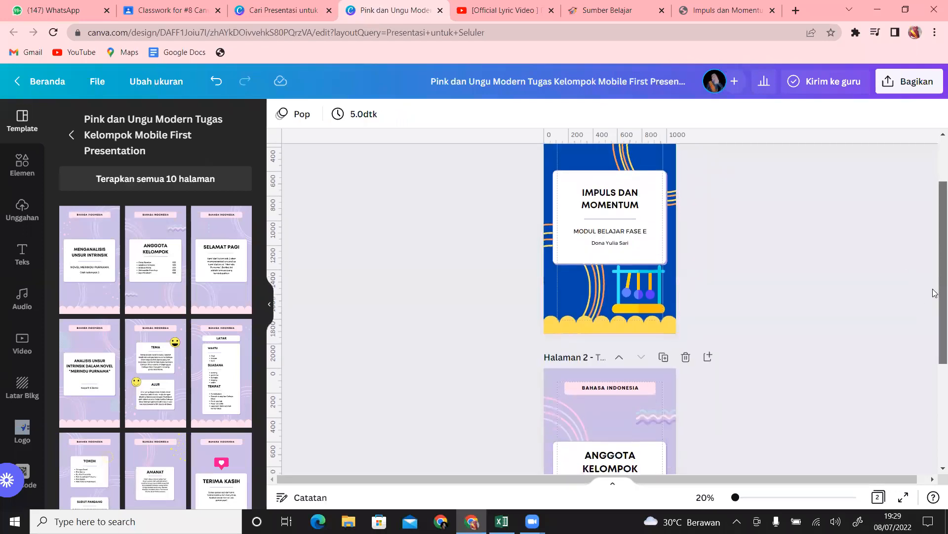
scroll(935, 296, "down", 1)
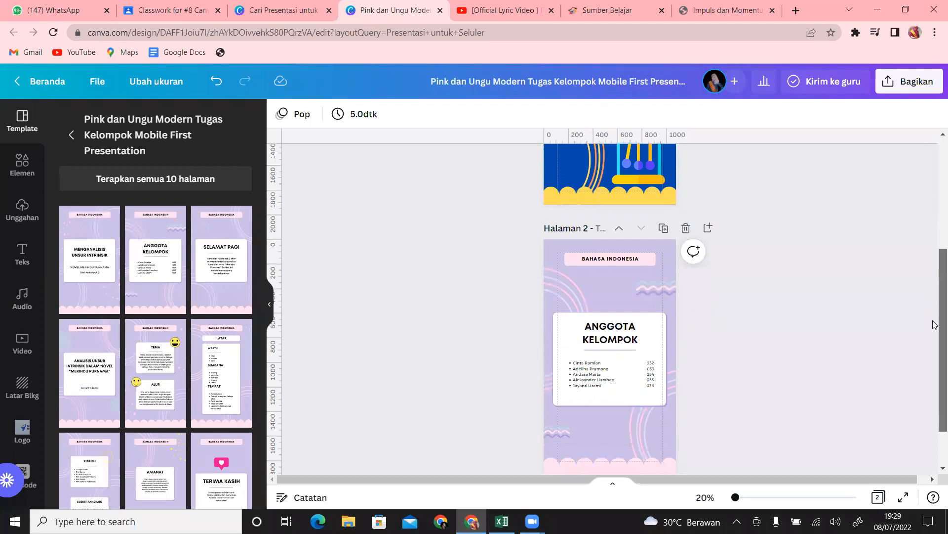
scroll(935, 277, "up", 3)
scroll(931, 208, "up", 1)
scroll(934, 316, "down", 5)
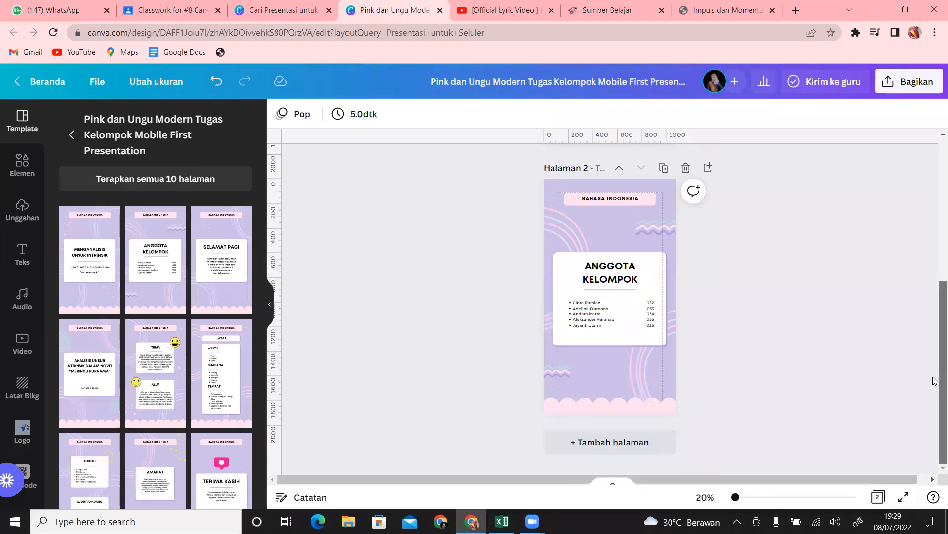
scroll(934, 274, "up", 5)
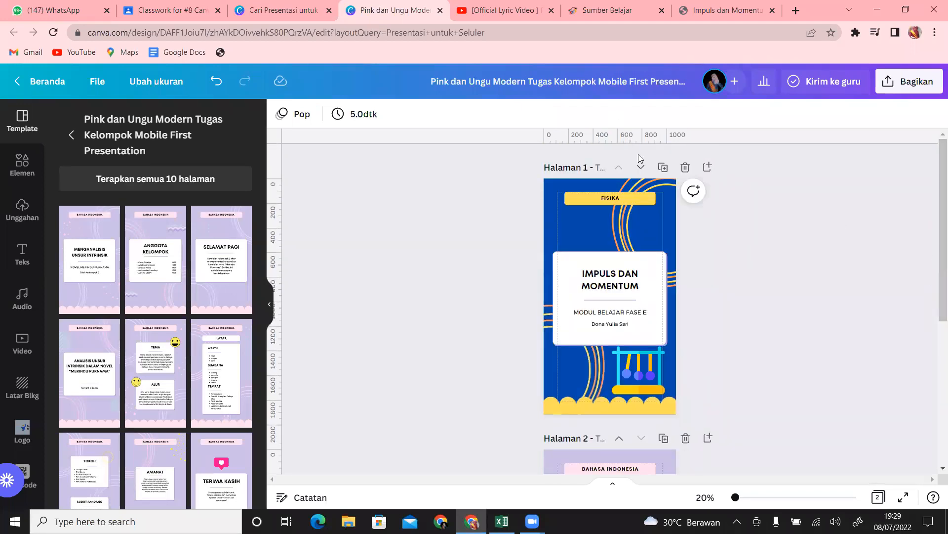
left_click(663, 167)
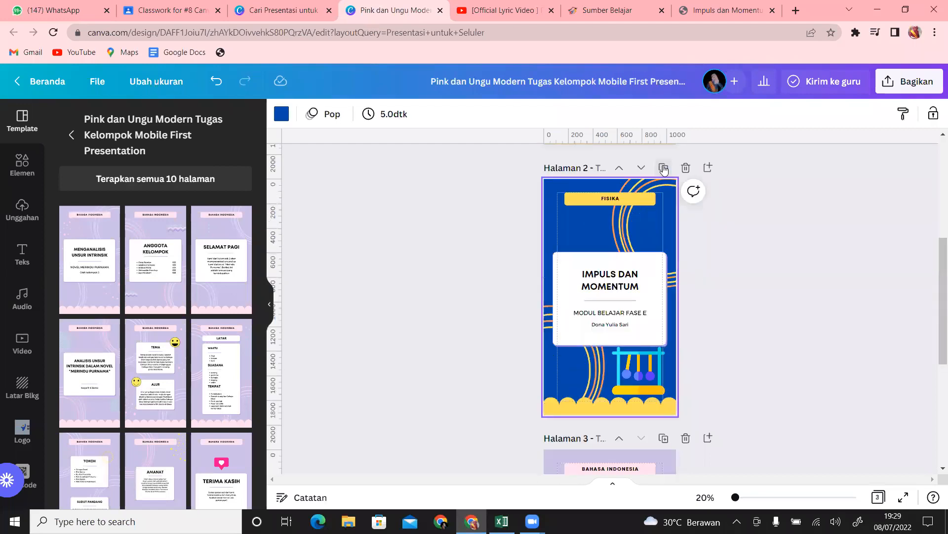
Delete the Anggota Kelompok page, leaving the two cover copies.
scroll(935, 398, "down", 1)
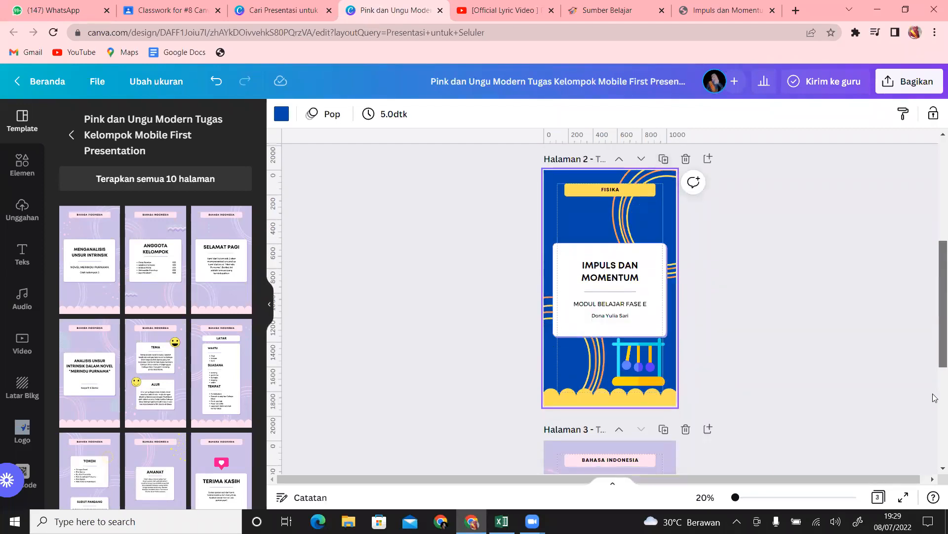
scroll(935, 398, "down", 4)
left_click_drag(935, 403, 935, 307)
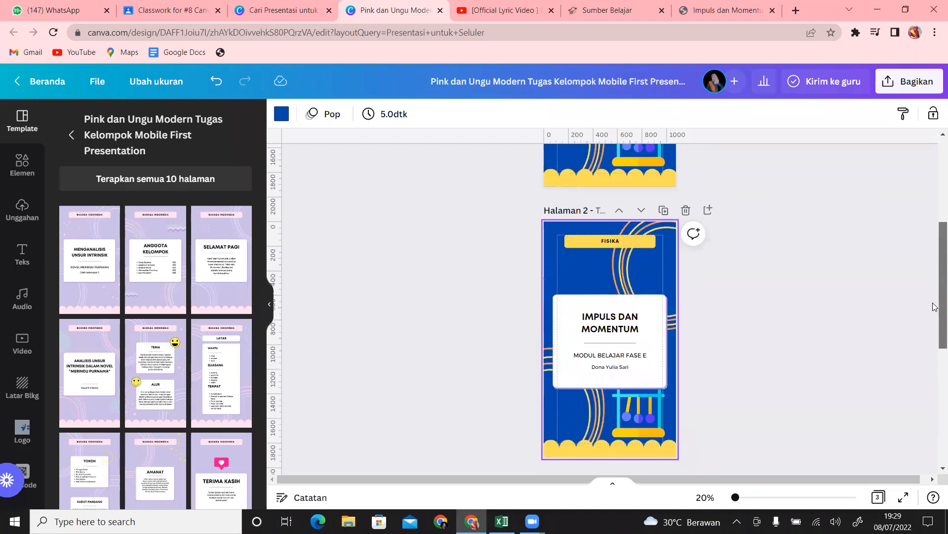
left_click_drag(936, 306, 935, 359)
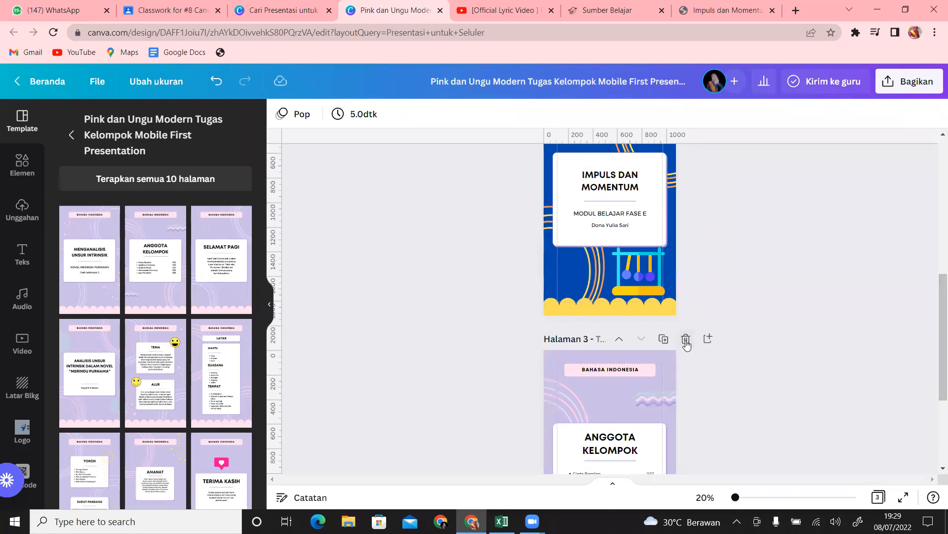
left_click(686, 339)
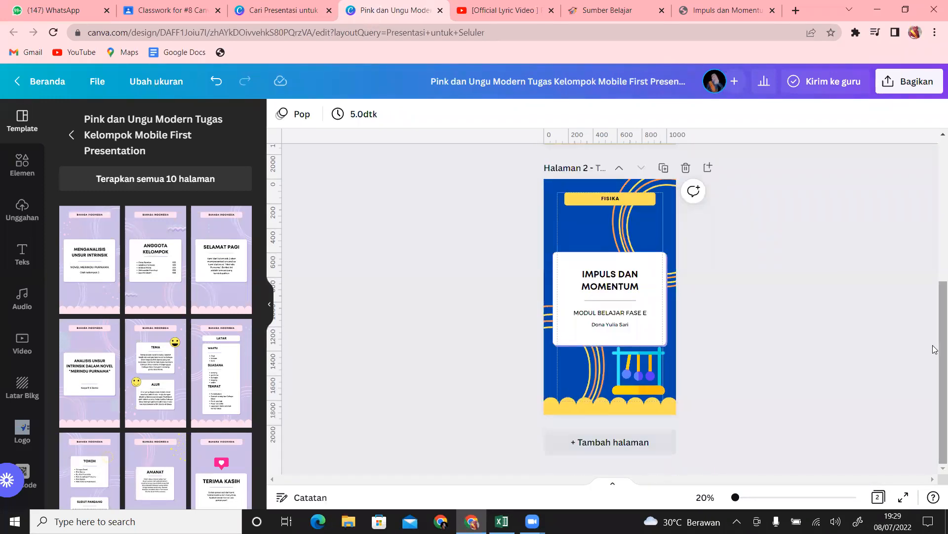
left_click_drag(935, 349, 935, 305)
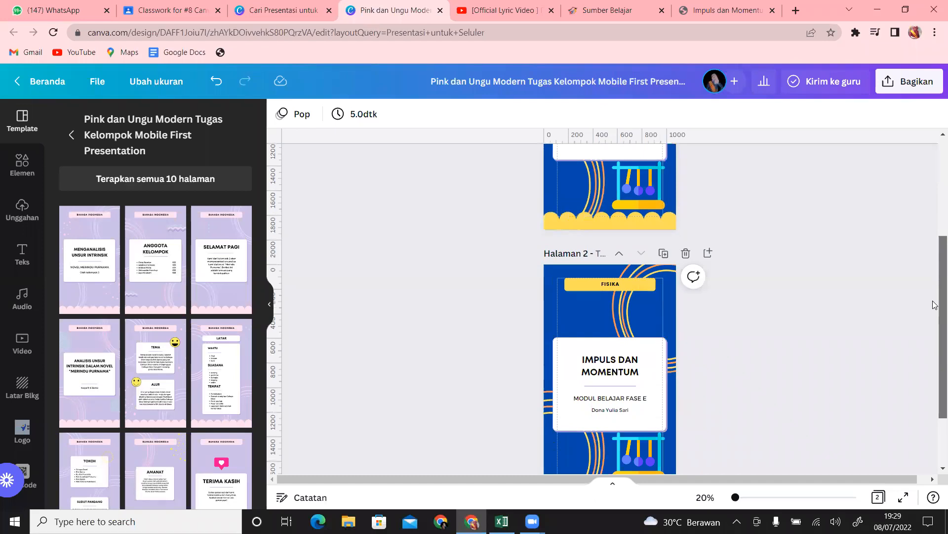
left_click(566, 270)
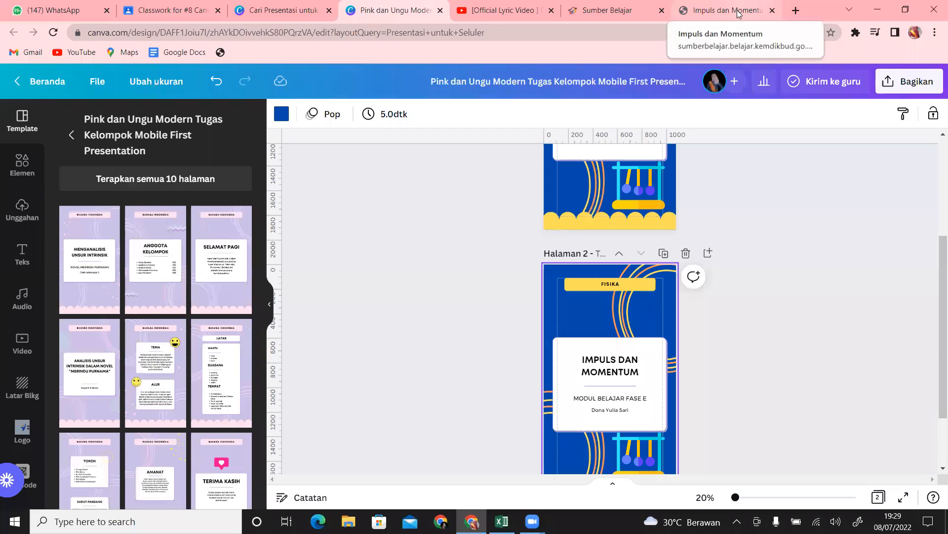
left_click(714, 7)
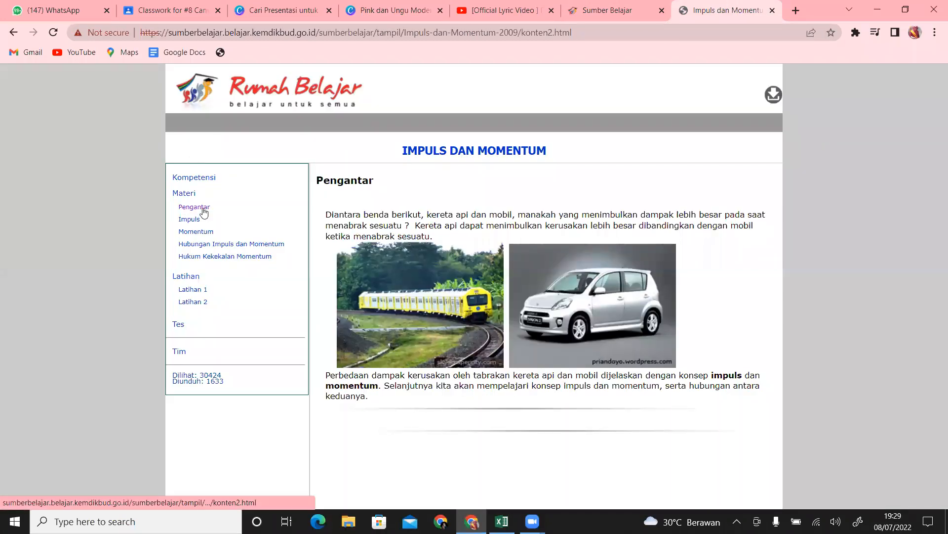
left_click(190, 220)
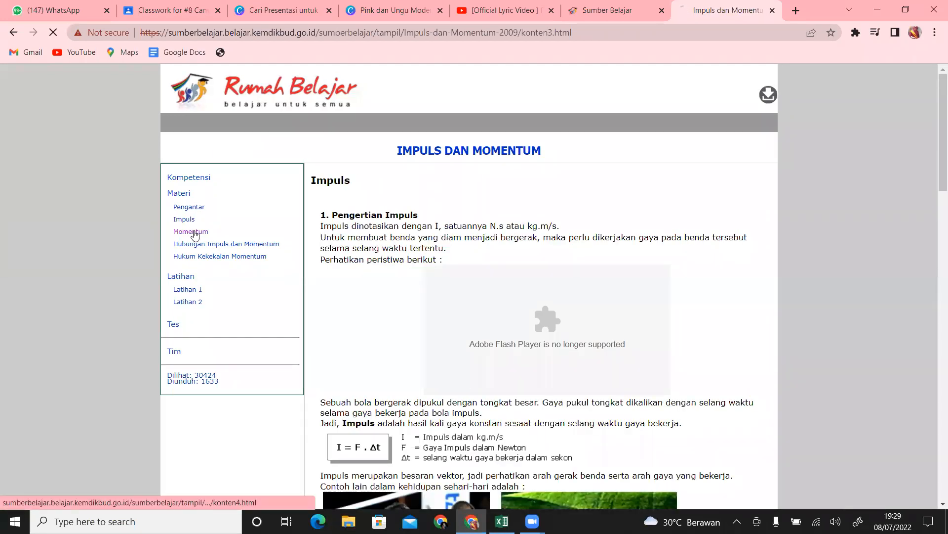
left_click(196, 233)
left_click(203, 245)
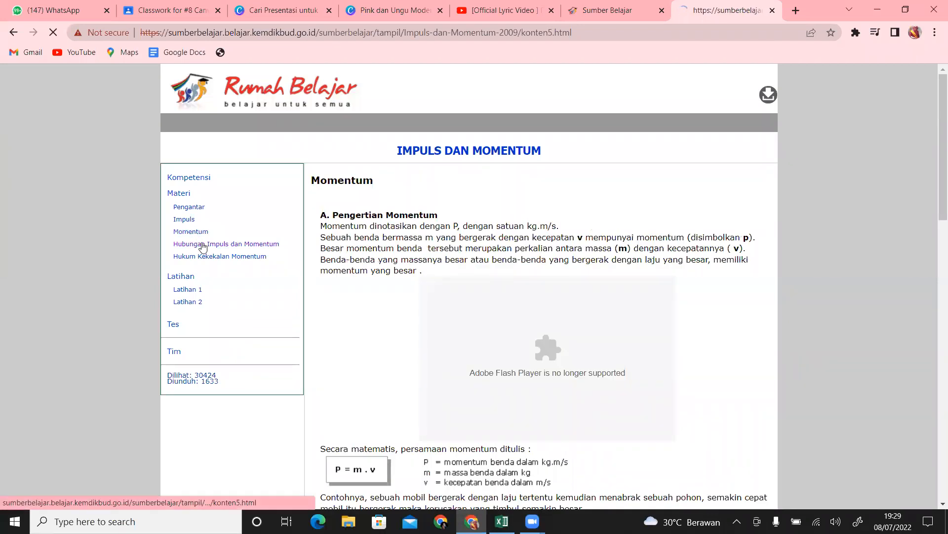
left_click(235, 259)
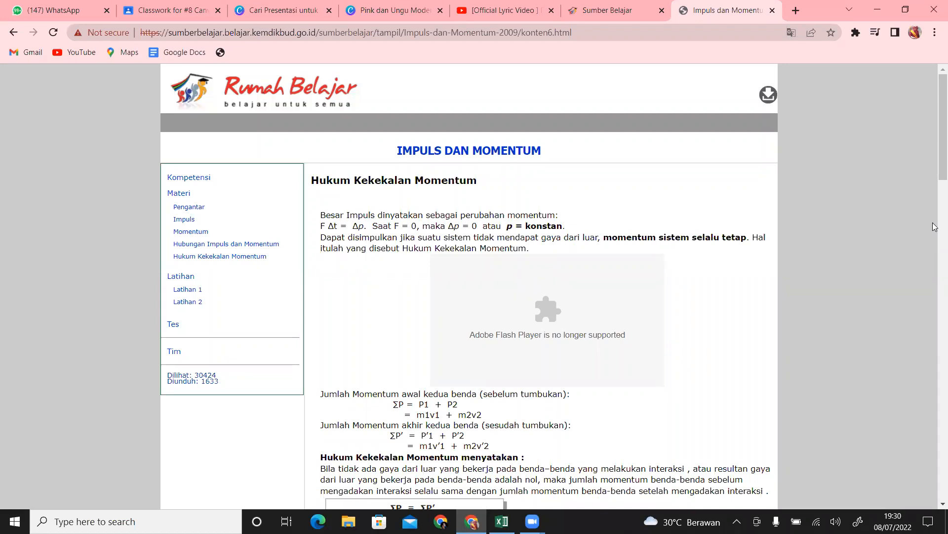
left_click(187, 220)
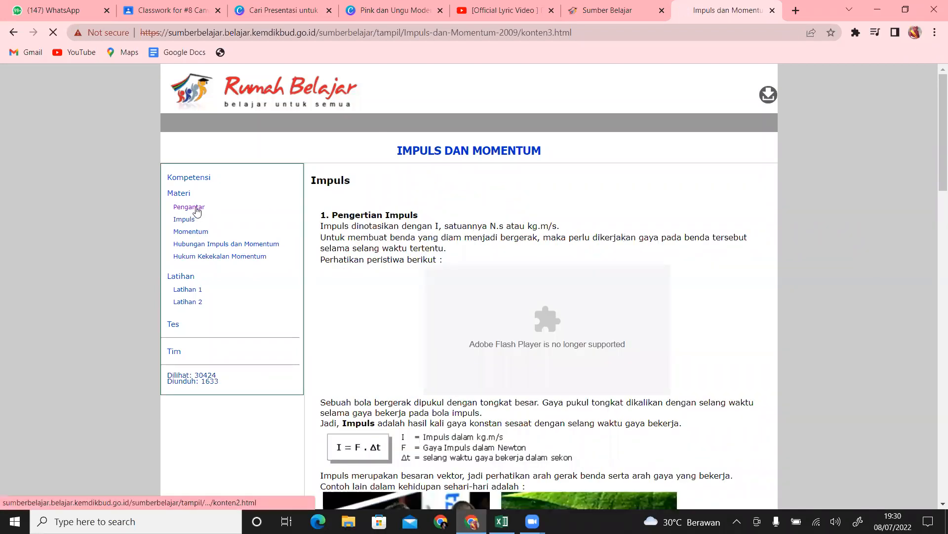
left_click(197, 211)
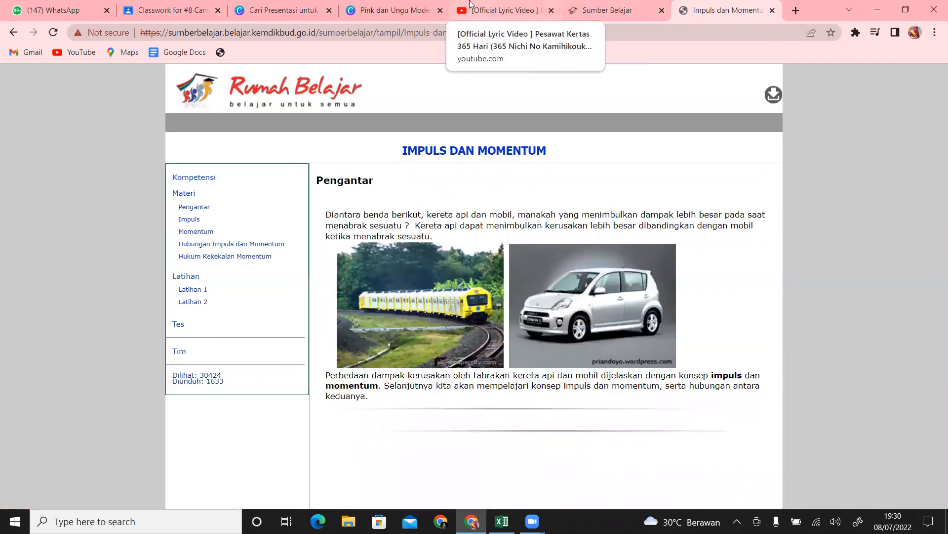
left_click(389, 7)
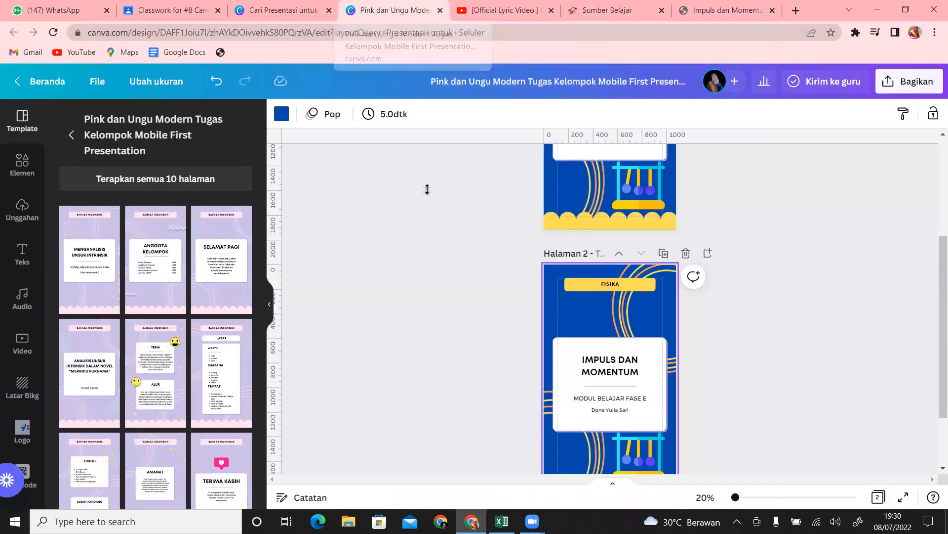
Replace page 2's FISIKA label with PENGANTAR.
left_click(630, 287)
left_click_drag(630, 285, 589, 288)
type("PEN")
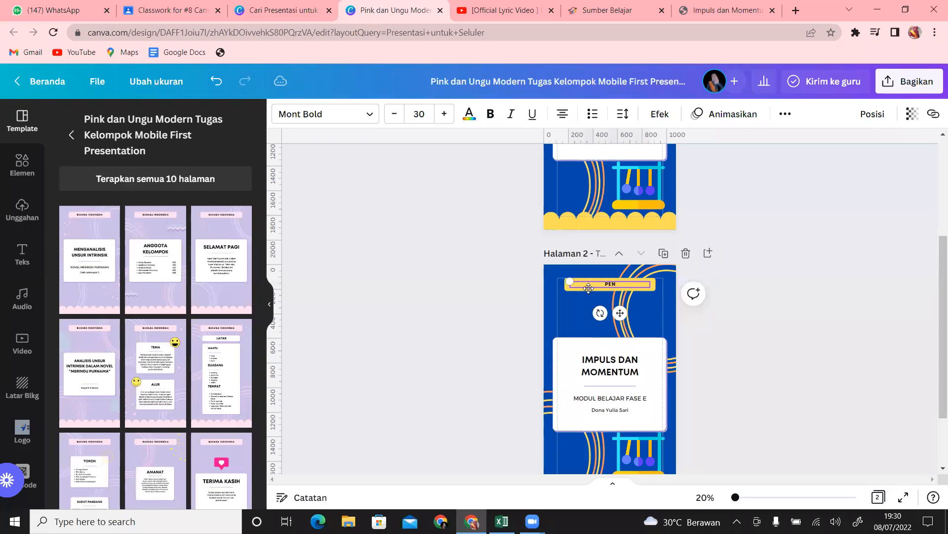
type("GANTAR")
Rename the design to 'Impuls dan Momentum'.
left_click(693, 80)
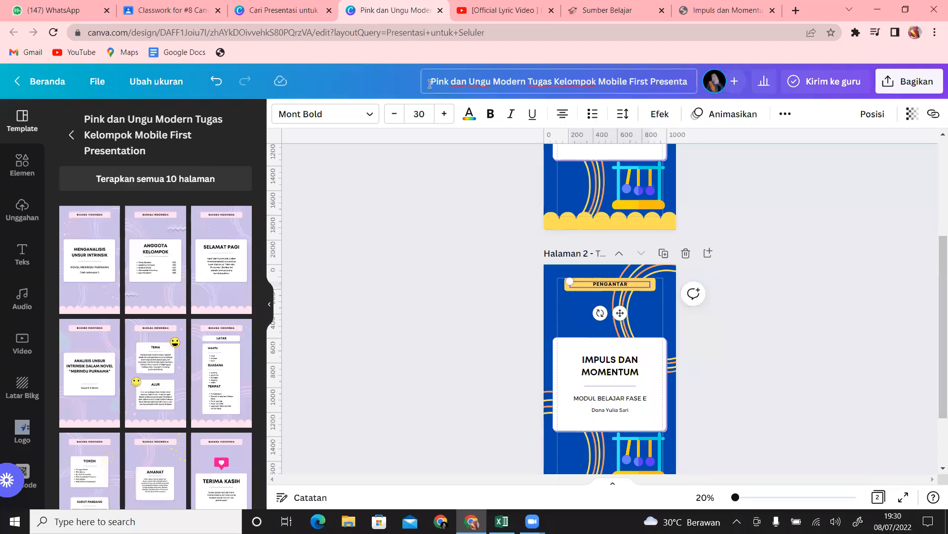
left_click_drag(433, 83, 679, 99)
type("n")
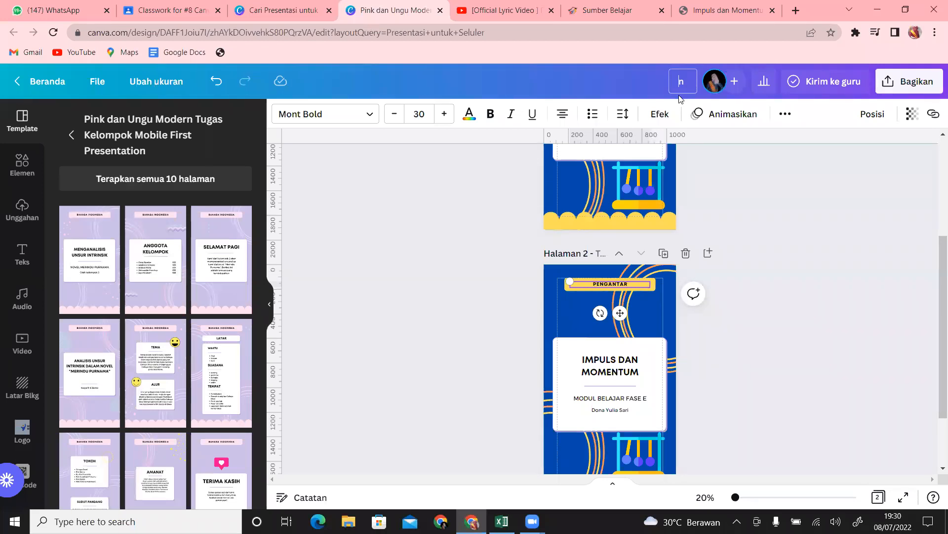
key("BackSpace")
type("Impuls dan Momentum")
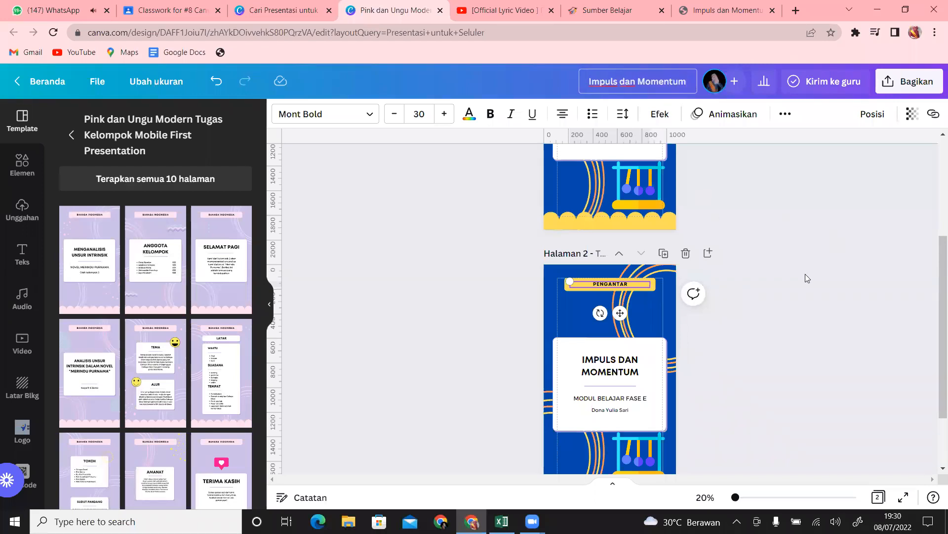
left_click_drag(934, 328, 935, 408)
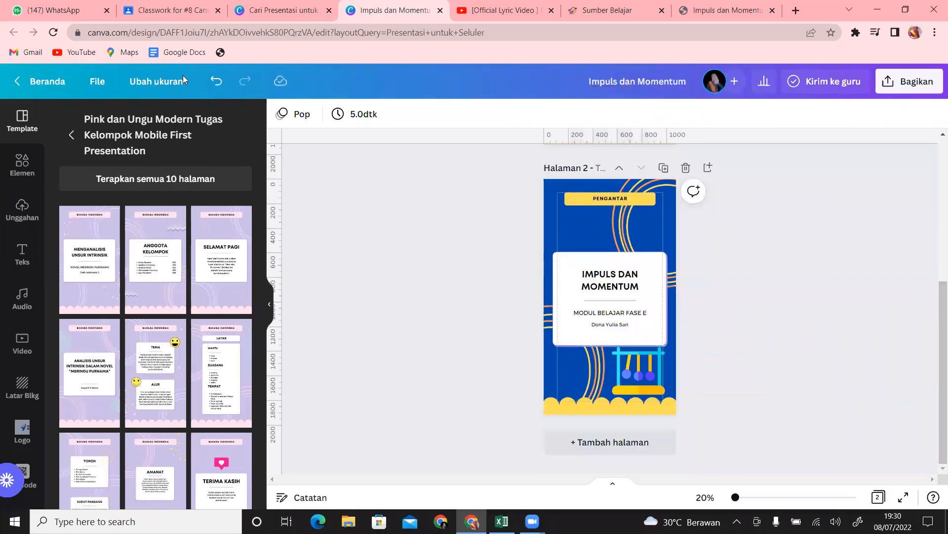
Select the Newton's cradle on the cover and clear the MOMENTUM graphics search.
left_click_drag(935, 403, 934, 229)
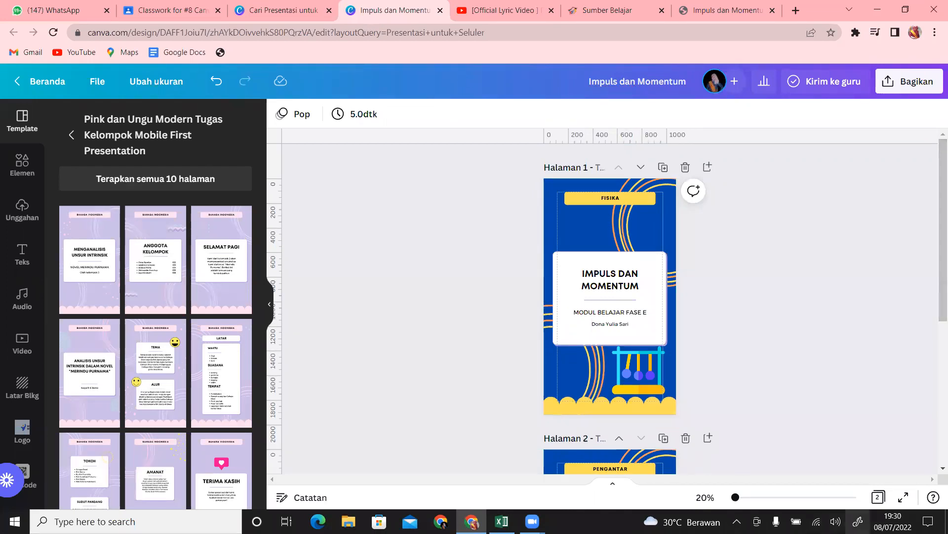
left_click(836, 521)
left_click(853, 314)
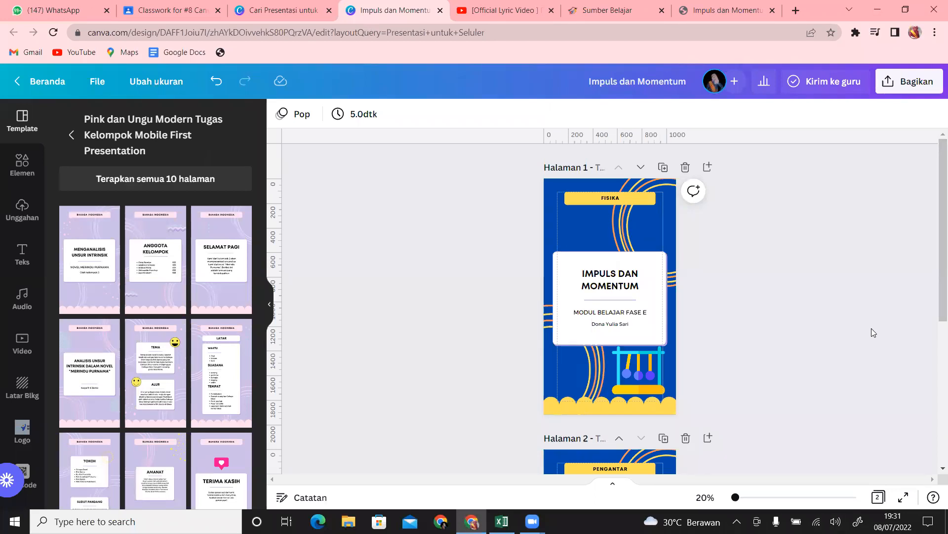
left_click(639, 373)
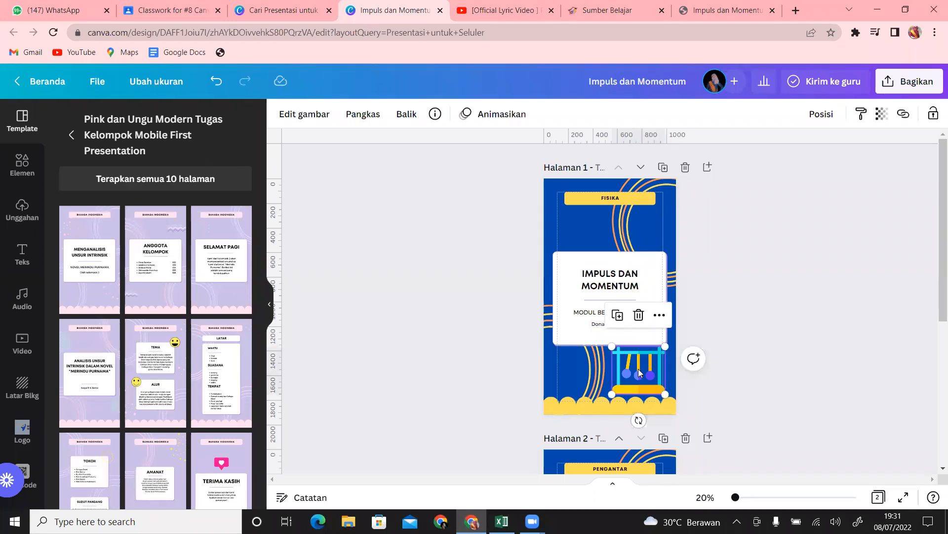
left_click(22, 166)
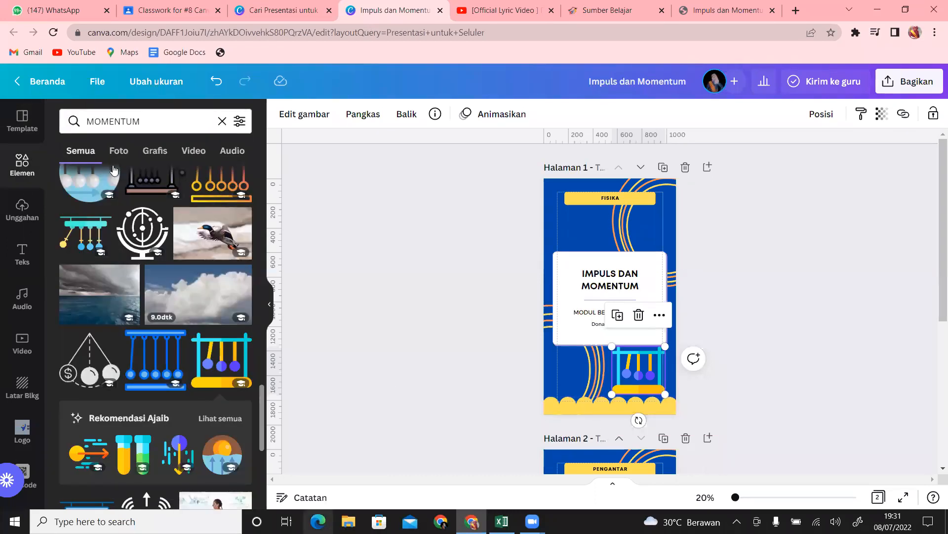
left_click(146, 123)
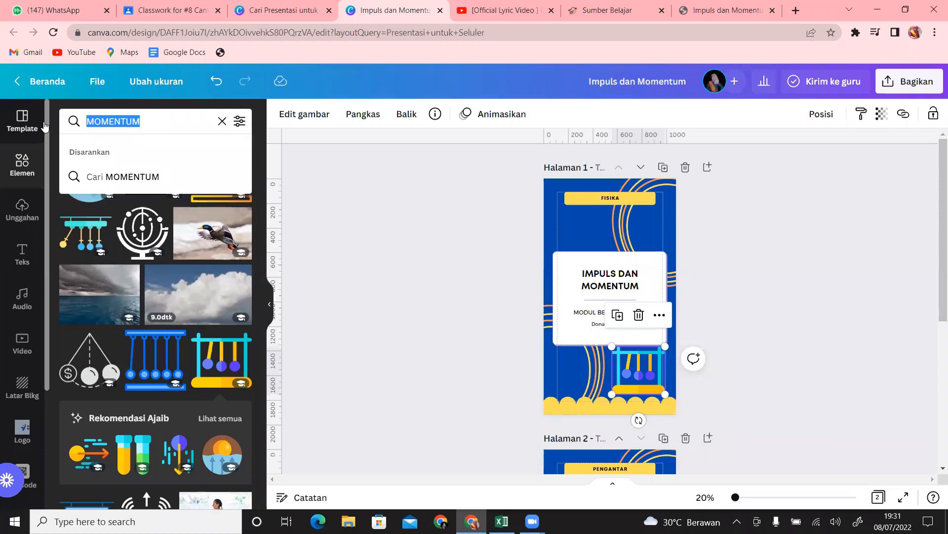
key("BackSpace")
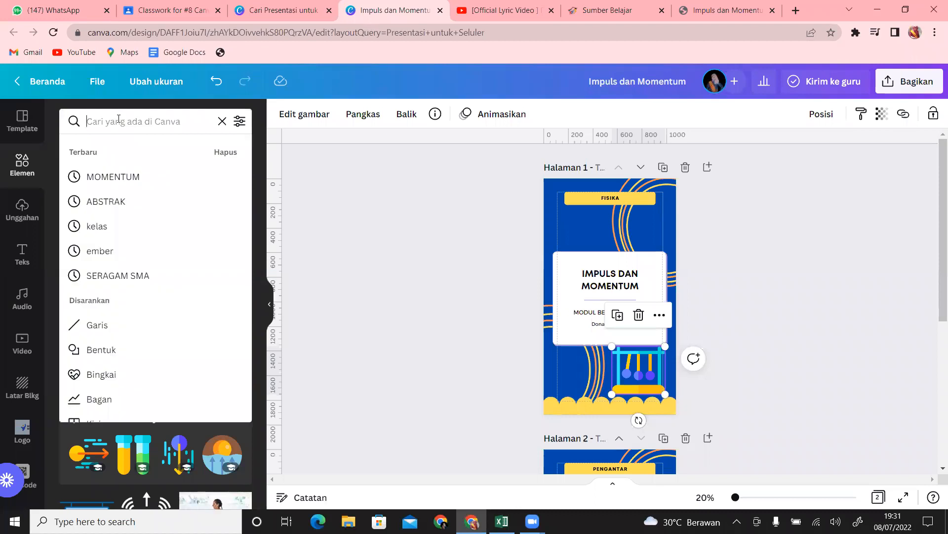
key("Escape")
Move the top arc decoration to the left edge and centre the Newton's cradle under the title card.
left_click(594, 362)
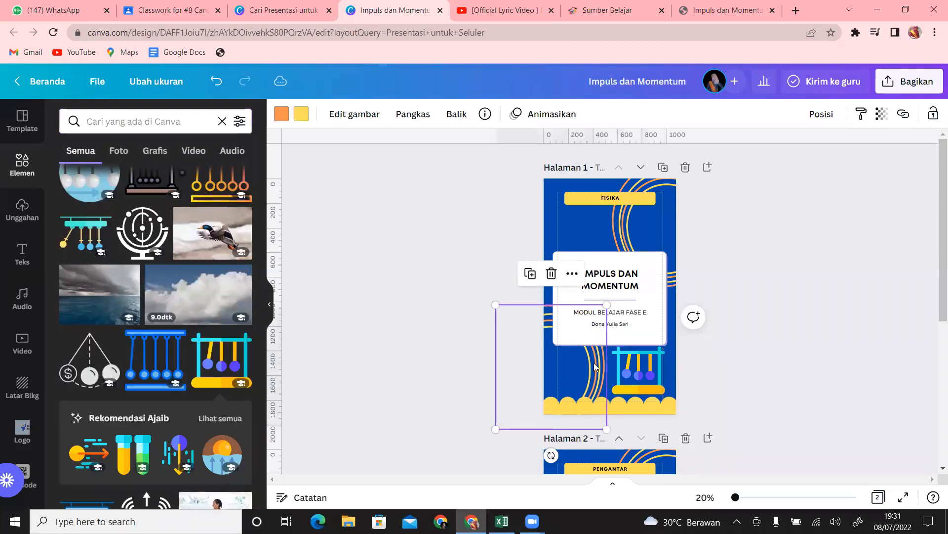
key("Escape")
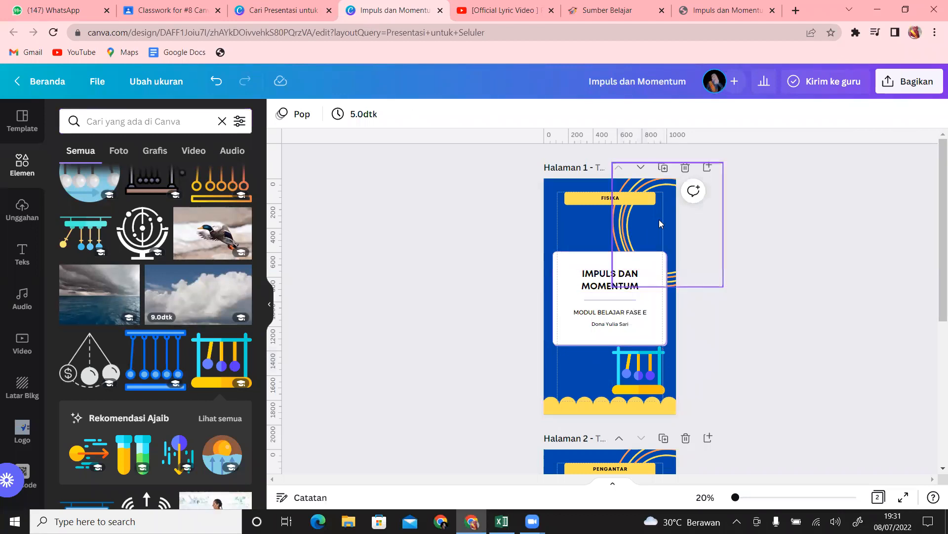
left_click(659, 220)
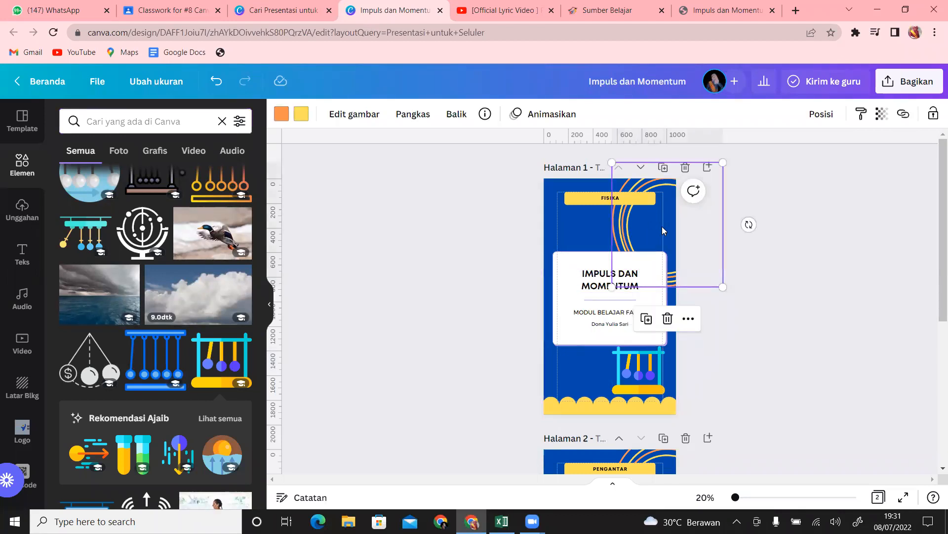
left_click_drag(661, 226, 524, 271)
left_click_drag(642, 375, 617, 374)
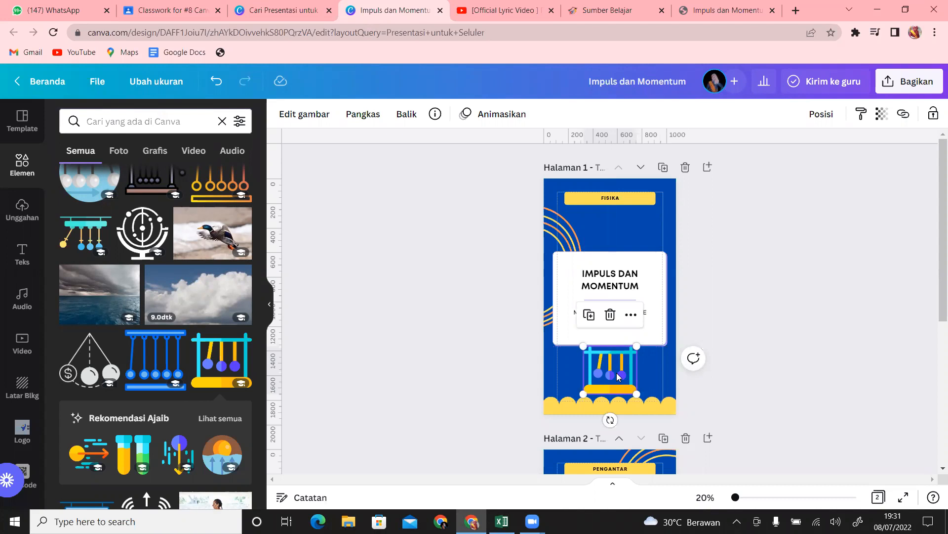
Search the graphics library for zakat and scroll through the results.
left_click(199, 129)
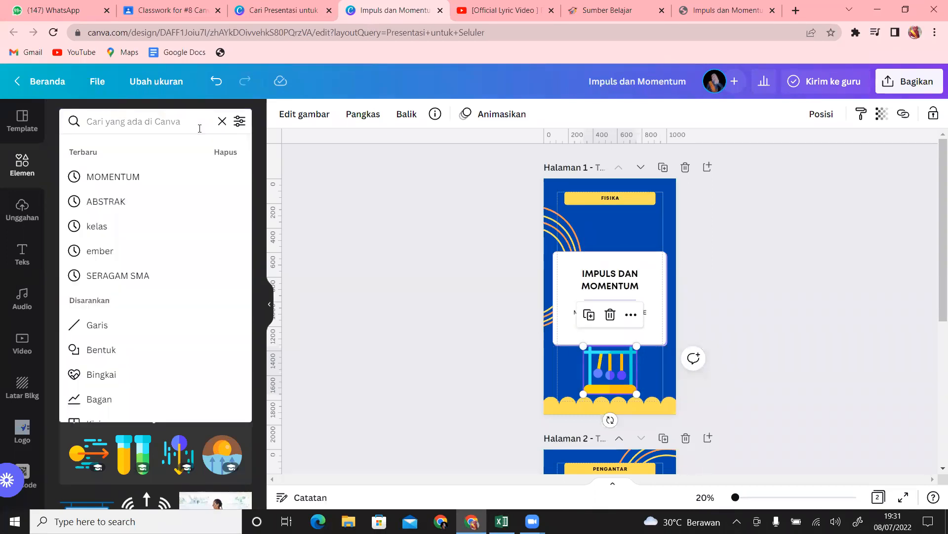
type("zaka")
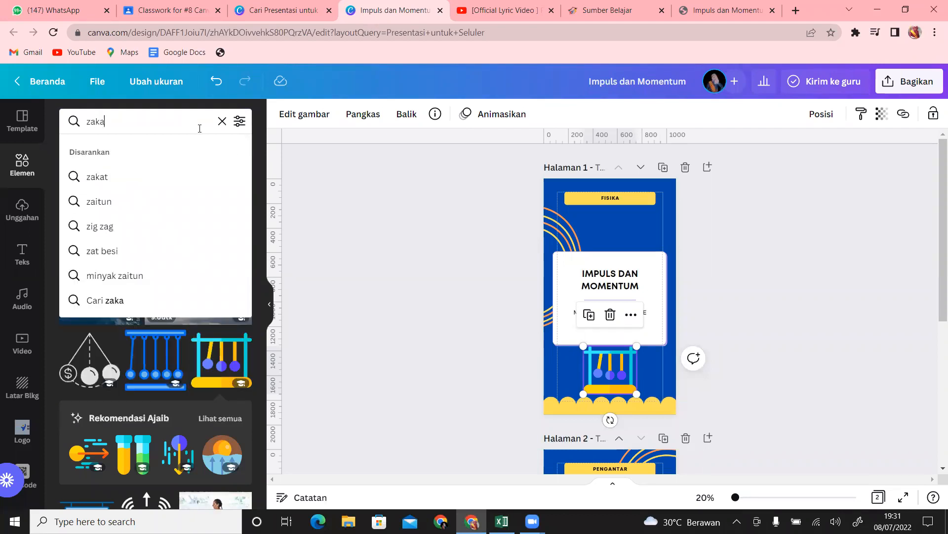
type("t")
key("Return")
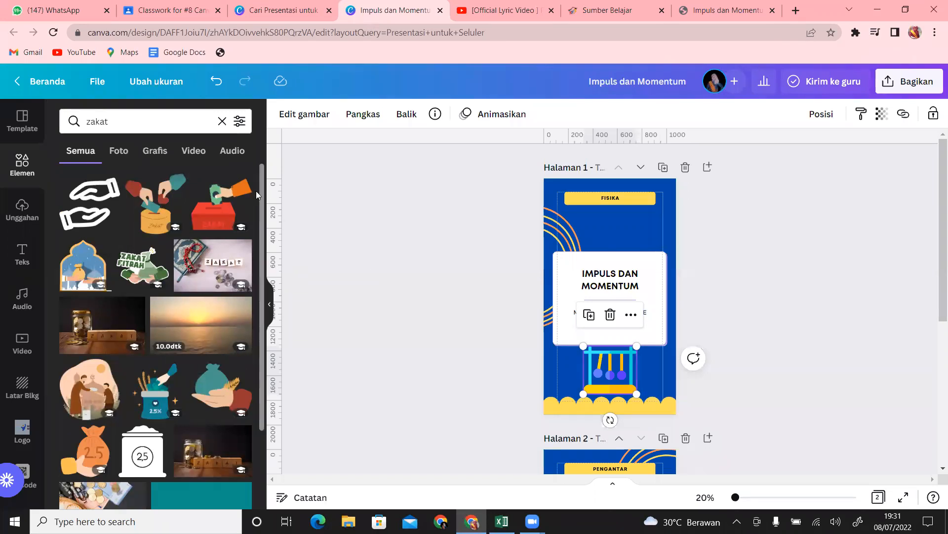
left_click_drag(262, 194, 275, 313)
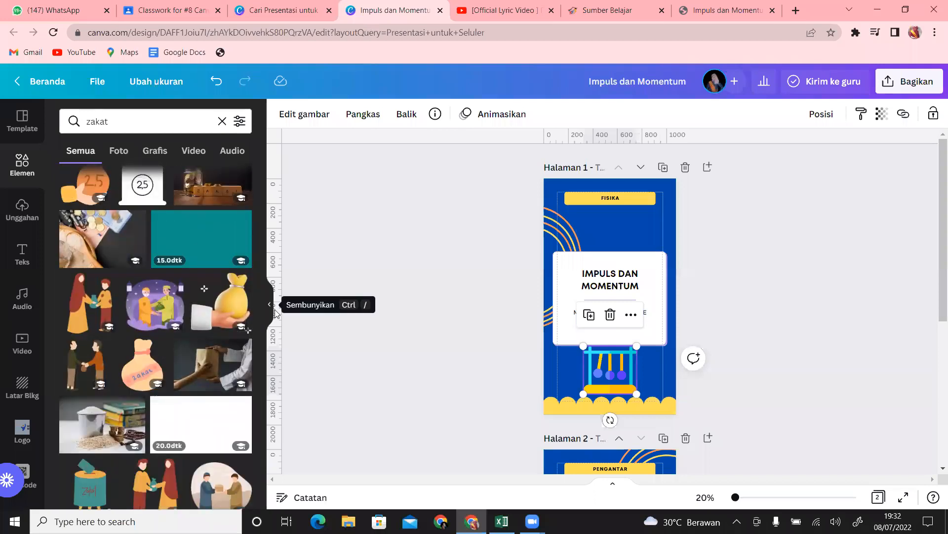
scroll(262, 285, "down", 3)
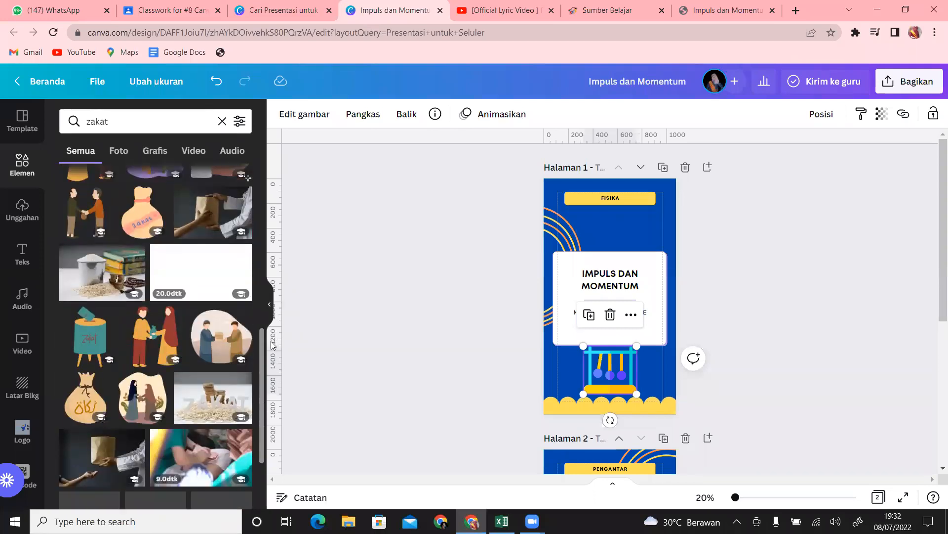
left_click(409, 276)
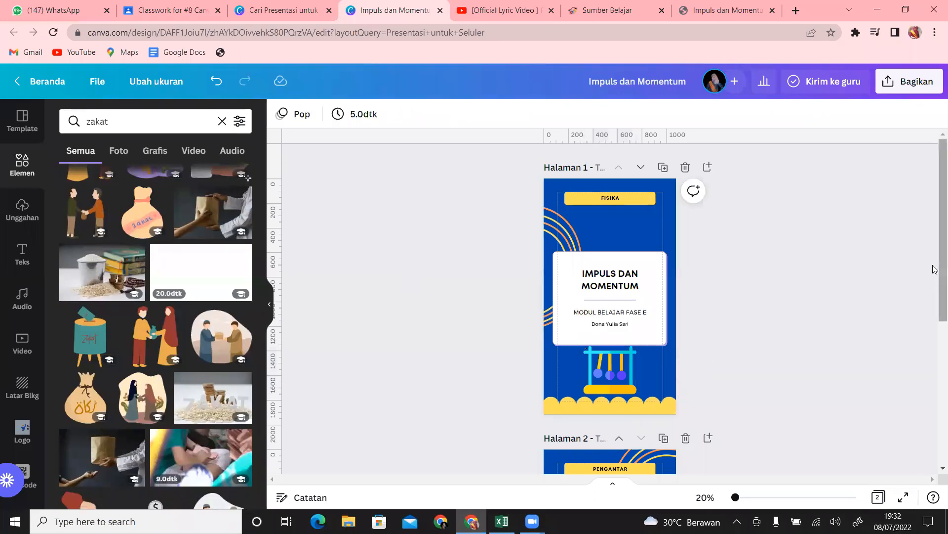
Delete the lower-left arc, move the top-right arcs up, and stretch the white card taller.
scroll(933, 269, "down", 5)
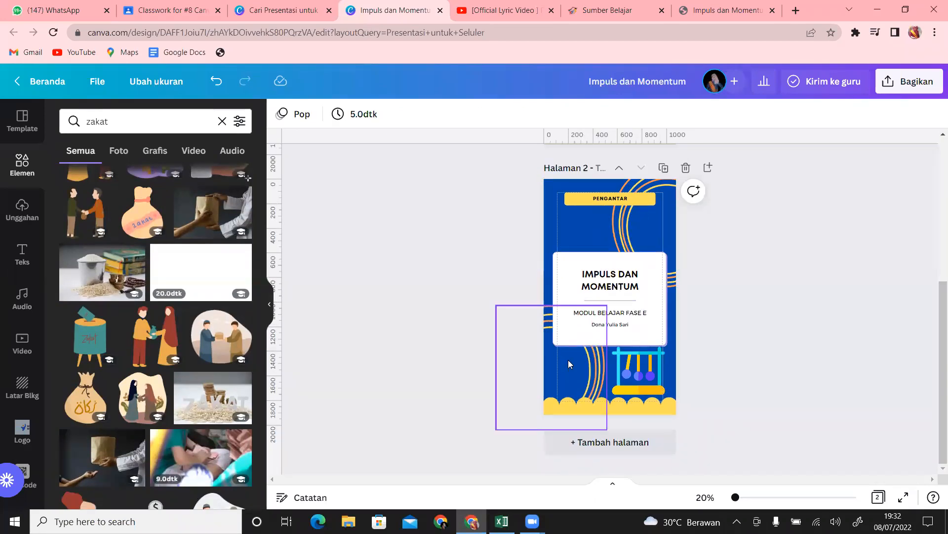
left_click(582, 363)
key("Delete")
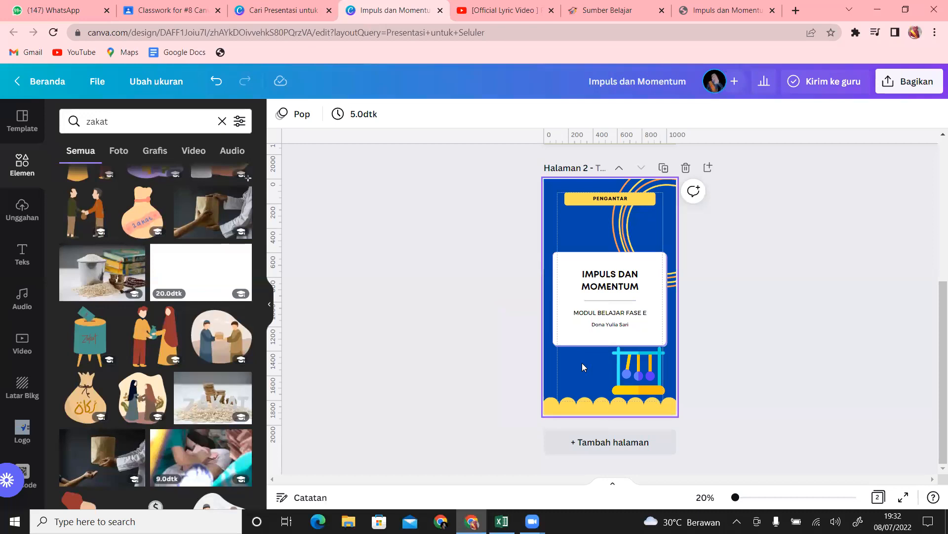
left_click(623, 231)
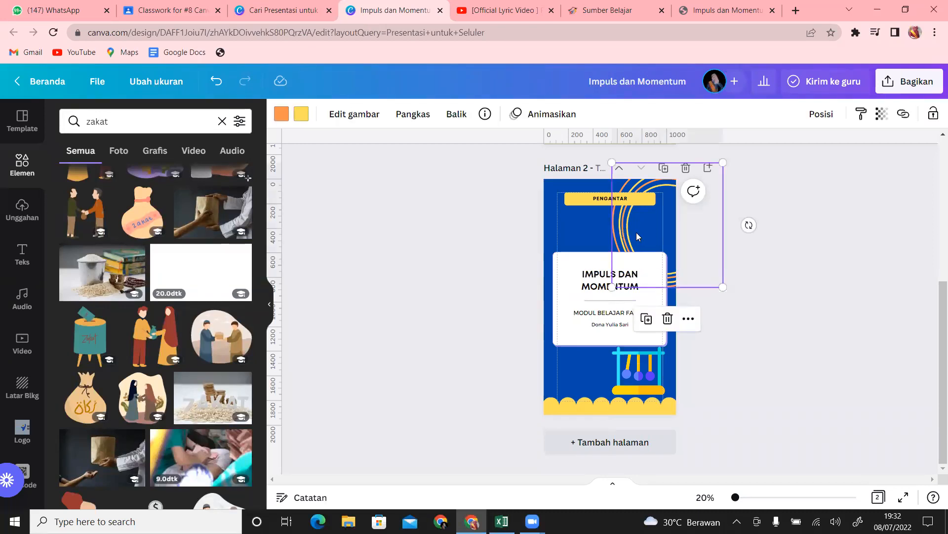
left_click_drag(636, 232, 656, 193)
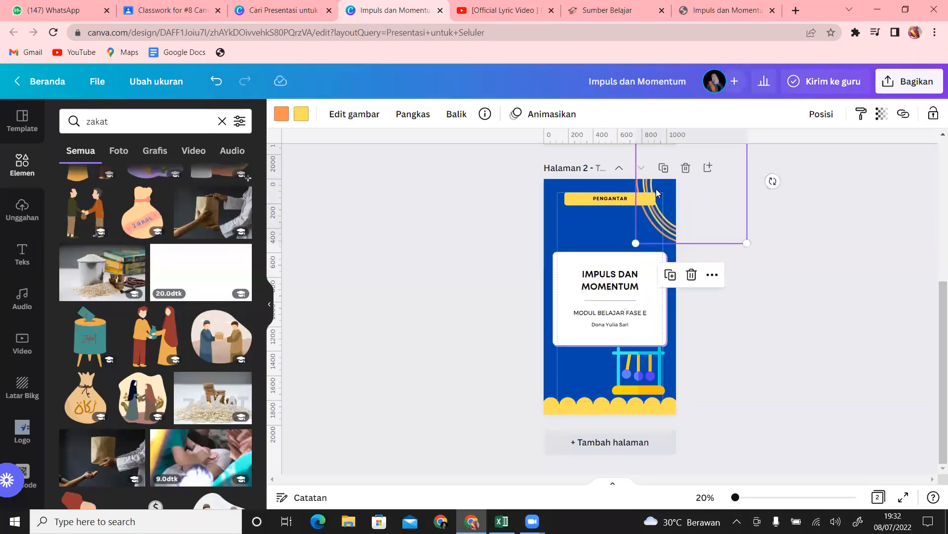
left_click(576, 255)
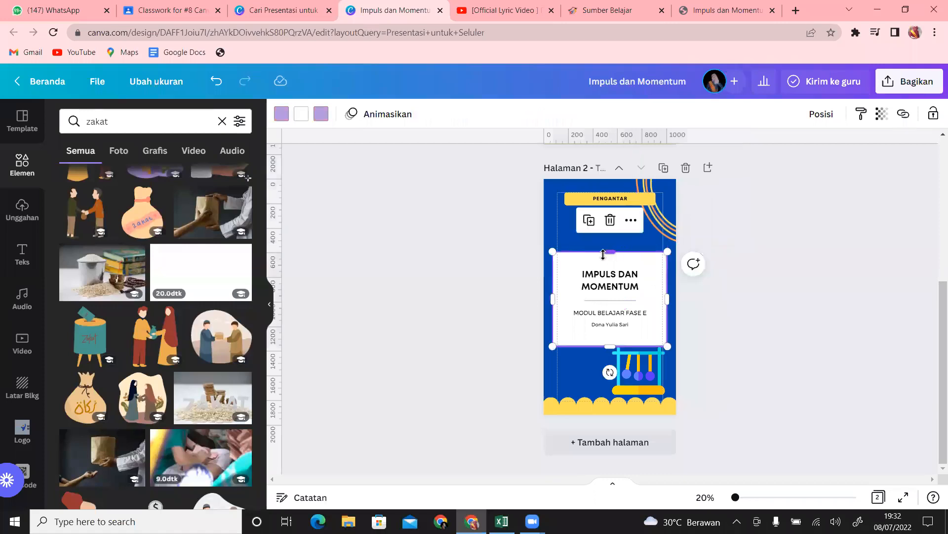
left_click_drag(603, 253, 610, 218)
Delete the cradle, title and author name, and raise MODUL BELAJAR FASE E to the card's top.
left_click(654, 380)
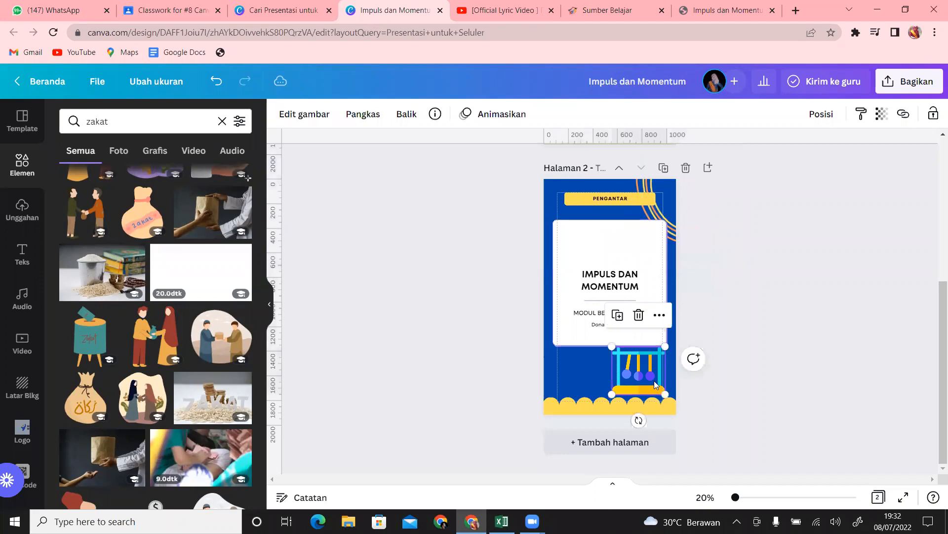
key("Delete")
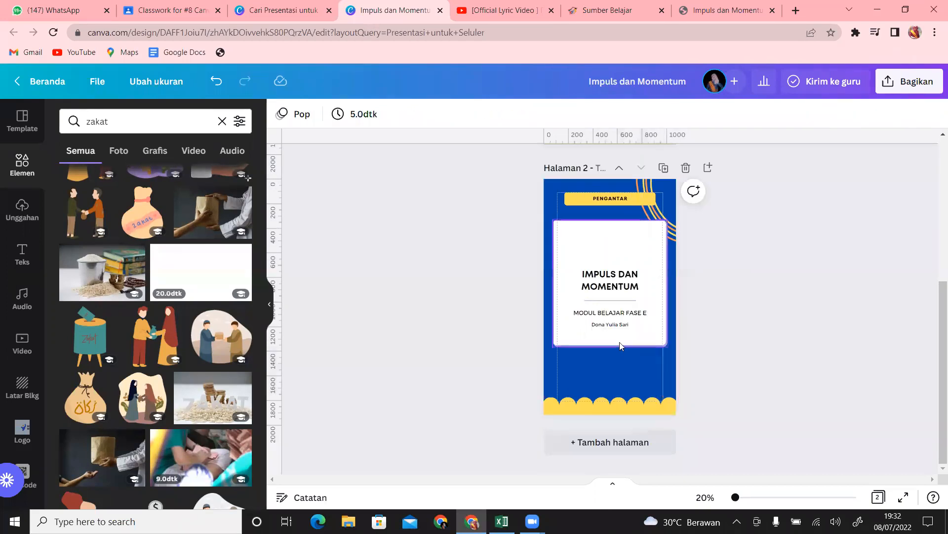
left_click(627, 279)
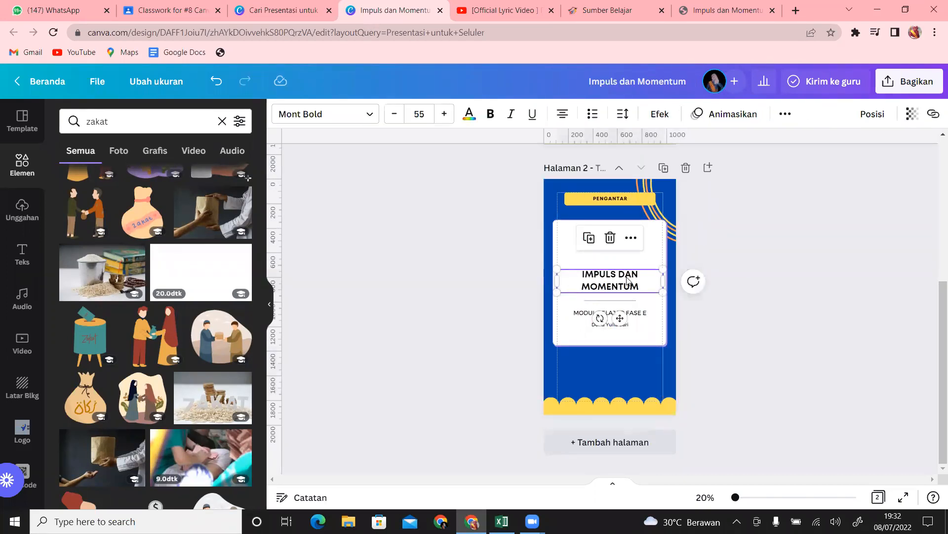
key("Delete")
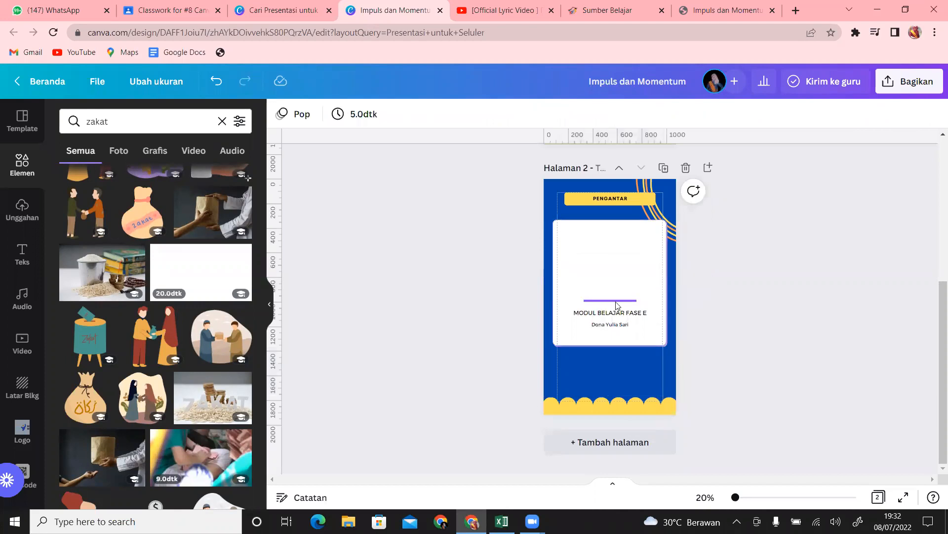
left_click_drag(612, 316, 607, 233)
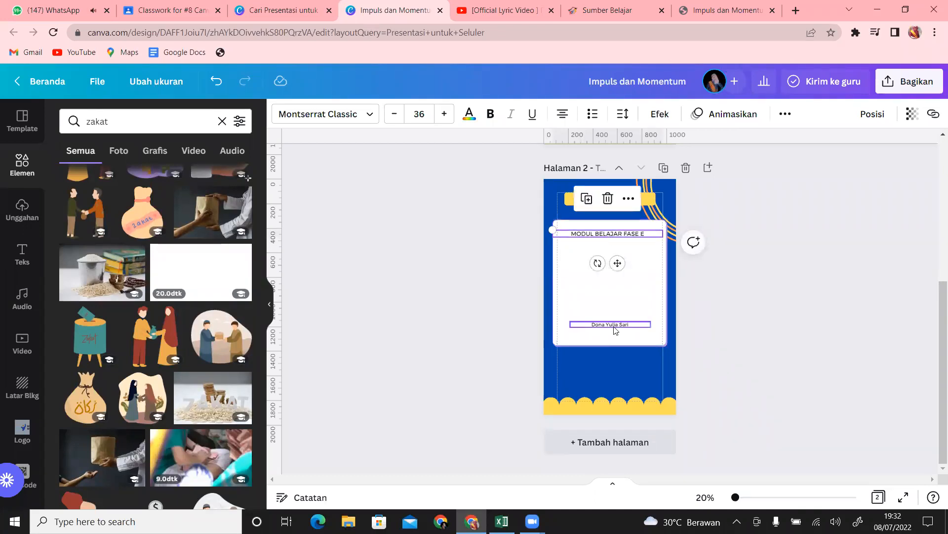
left_click(614, 326)
key("Delete")
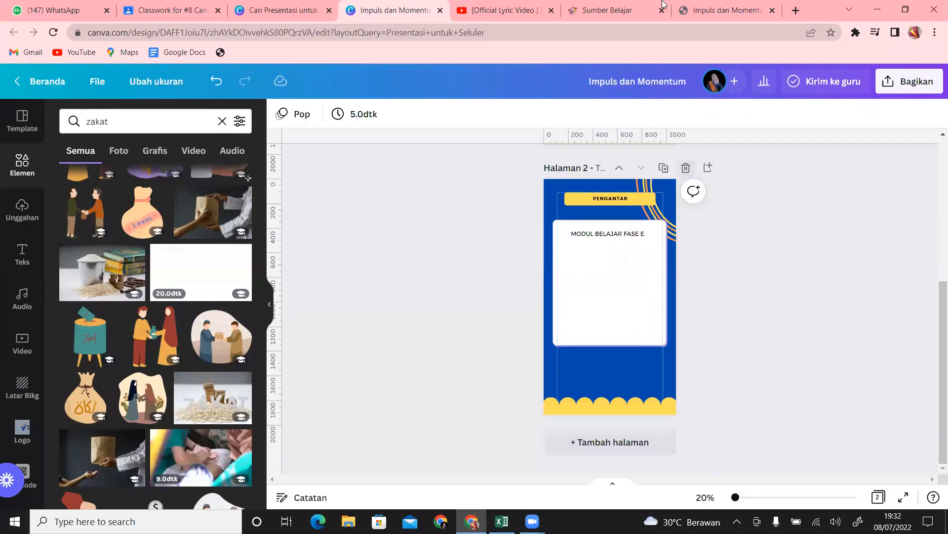
left_click(702, 6)
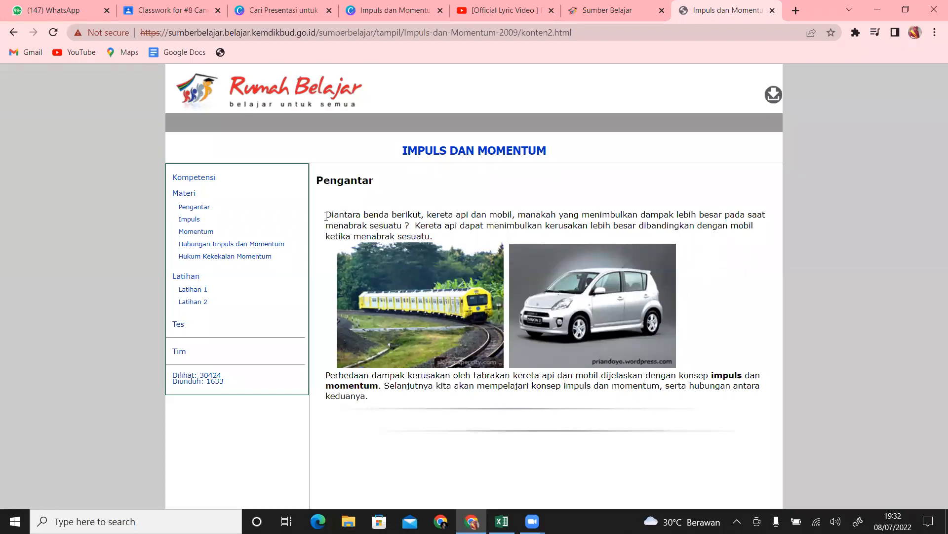
Copy the train-and-car question paragraph from Rumah Belajar's Pengantar page, then return to Canva.
left_click_drag(326, 216, 449, 244)
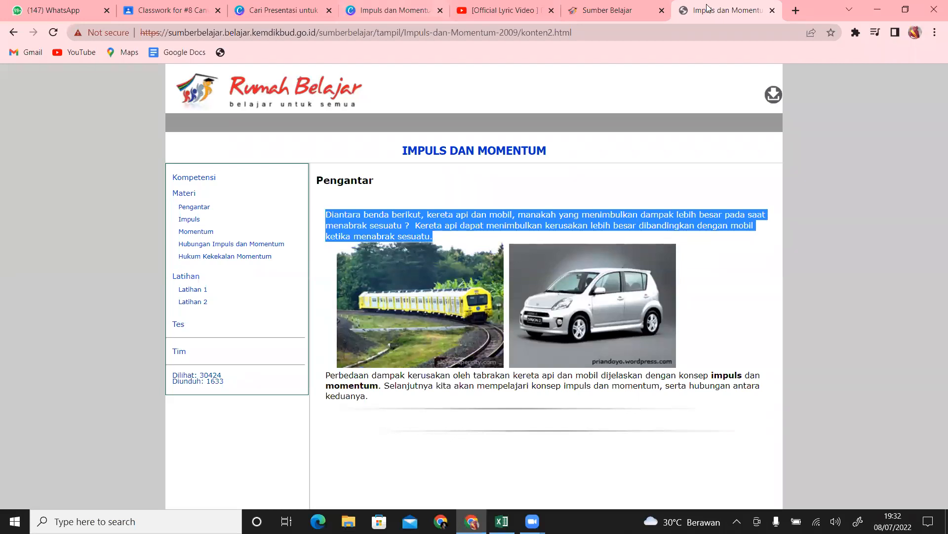
left_click(384, 4)
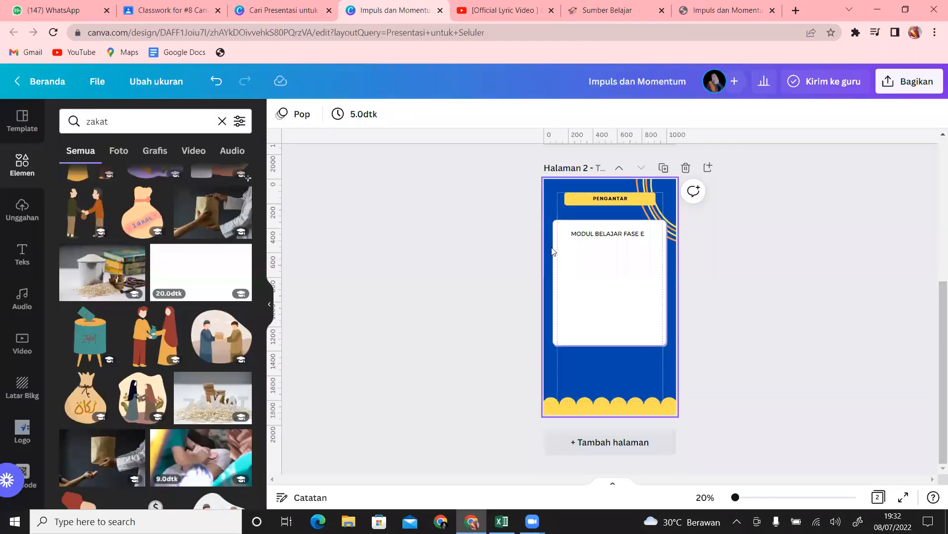
Erase the MODUL BELAJAR FASE E heading text from the card, undoing a trial paste first.
left_click(619, 233)
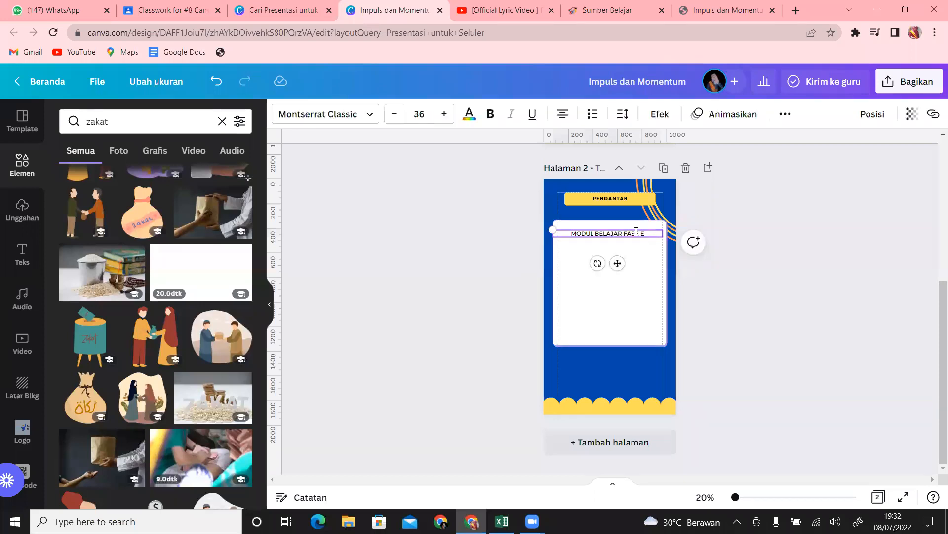
left_click_drag(651, 231, 572, 236)
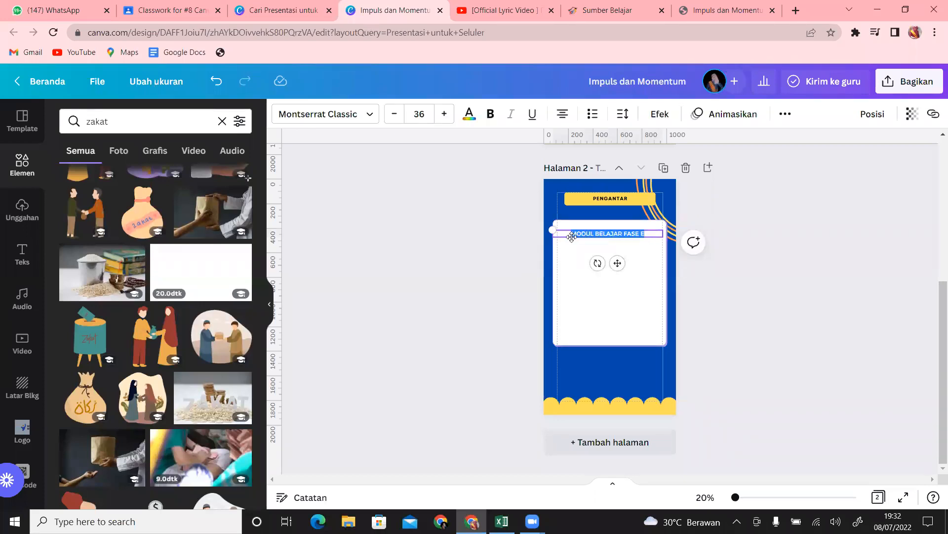
type("DIANTARA BENDA BERIKUT, KERETA API DAN MOBIL, MANAKAH YANG MENIMBULKAN DAMPAK LEBIH BESAR PADA SAAT MENABRAK SESUATU ? KERETA API DAPAT MENIMBULKAN KERUSAKAN LEBIH BESAR DIBANDINGKAN DENGAN MOBIL KETIKA MENABRAK SESUATU.")
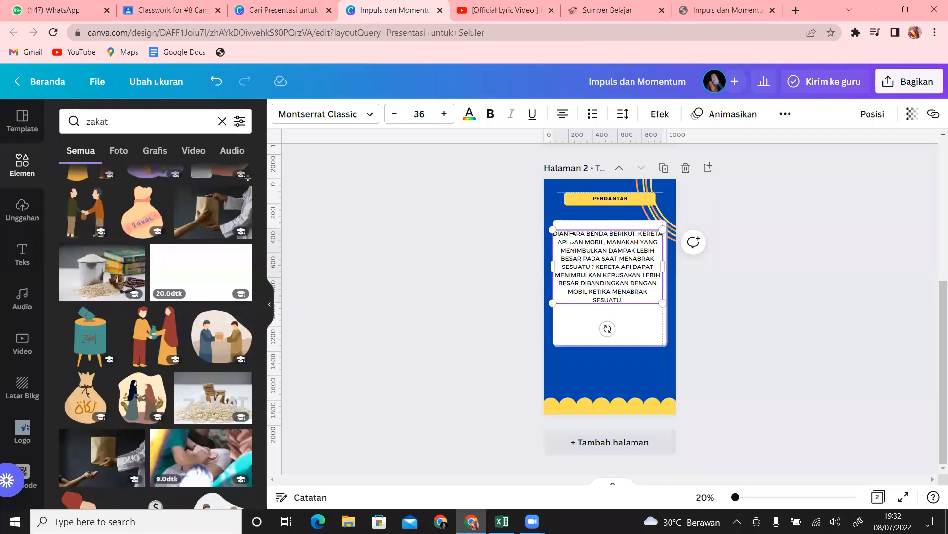
key("ctrl+z")
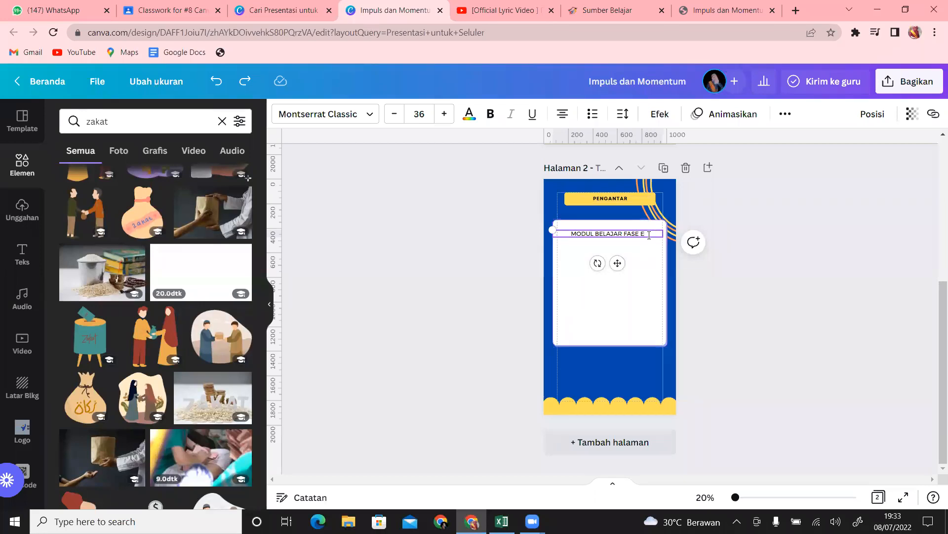
left_click_drag(649, 235, 558, 231)
key("BackSpace")
left_click(598, 307)
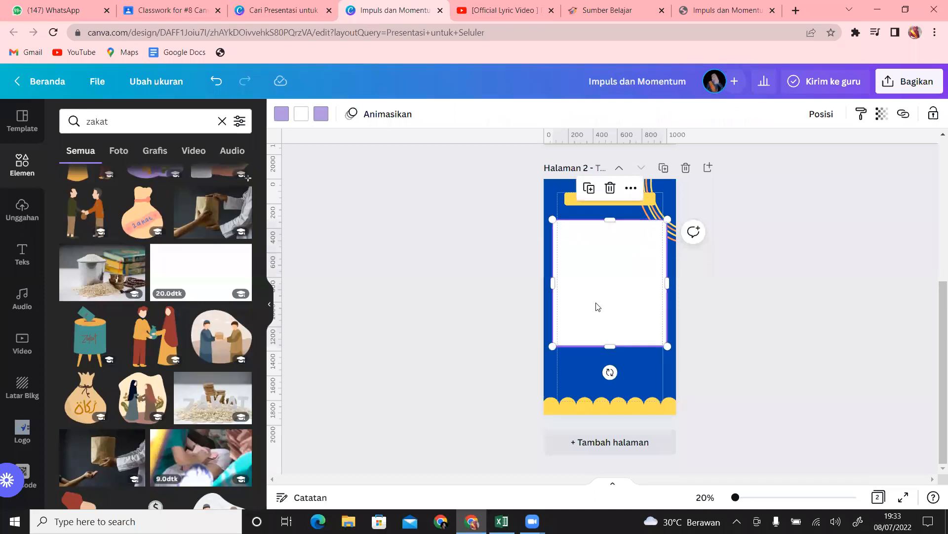
Move the TEKS PARAGRAF ANDA placeholder onto the card, try HK Grotesk Bold, then undo.
left_click(604, 349)
left_click_drag(620, 377, 616, 262)
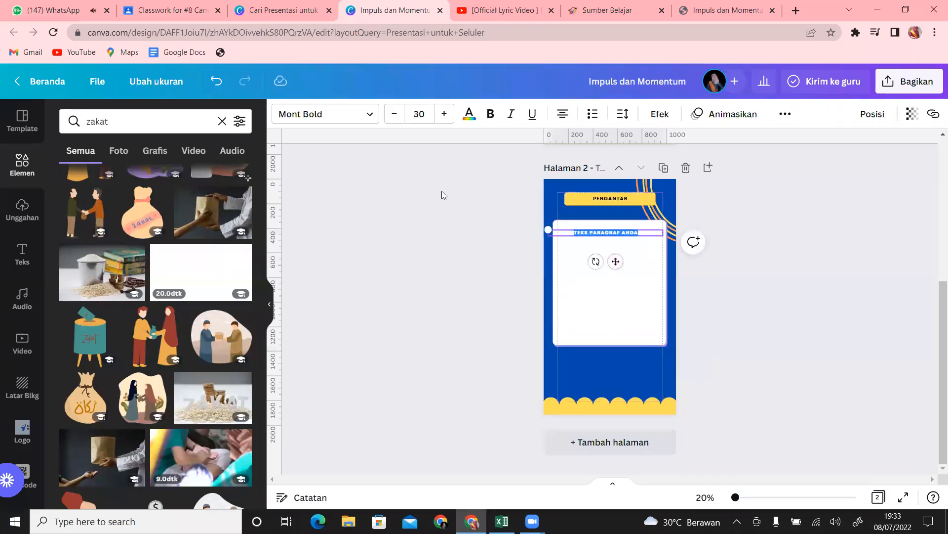
left_click(326, 114)
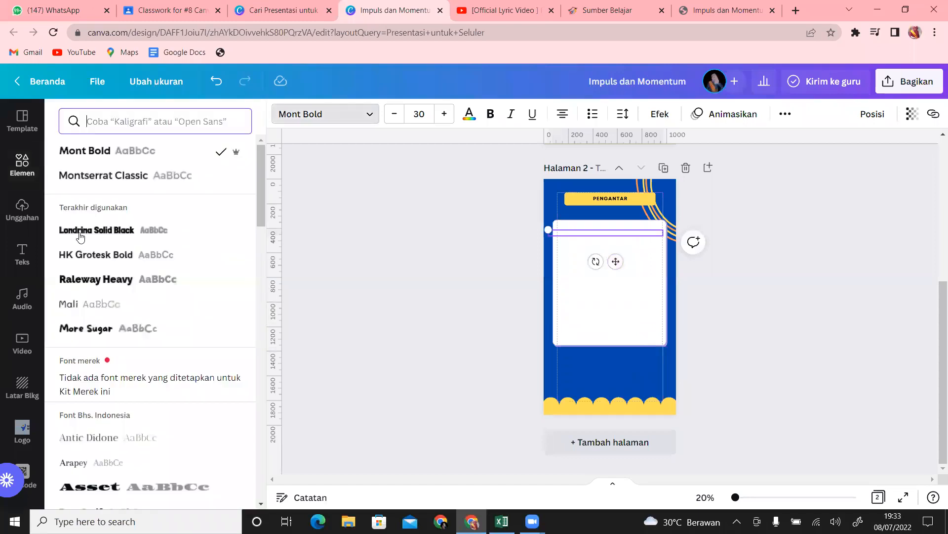
left_click(132, 254)
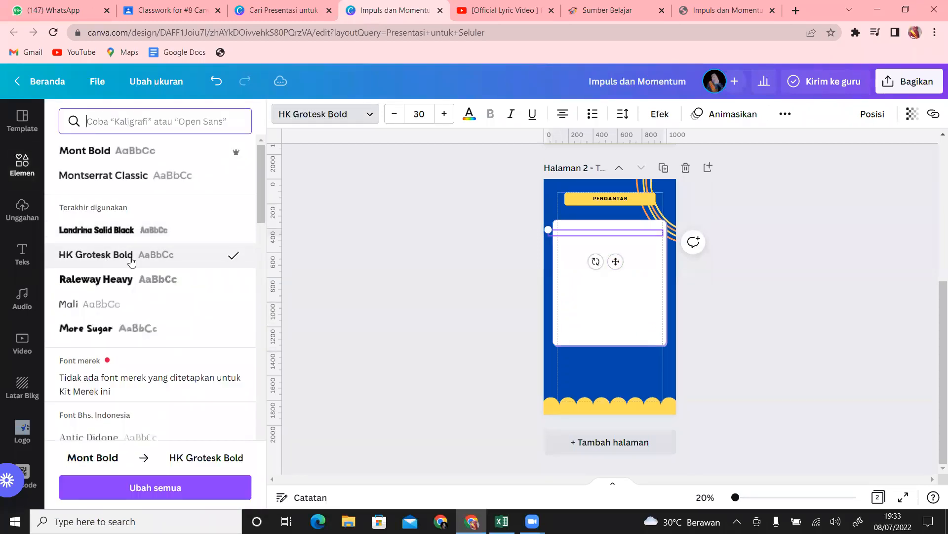
left_click(618, 233)
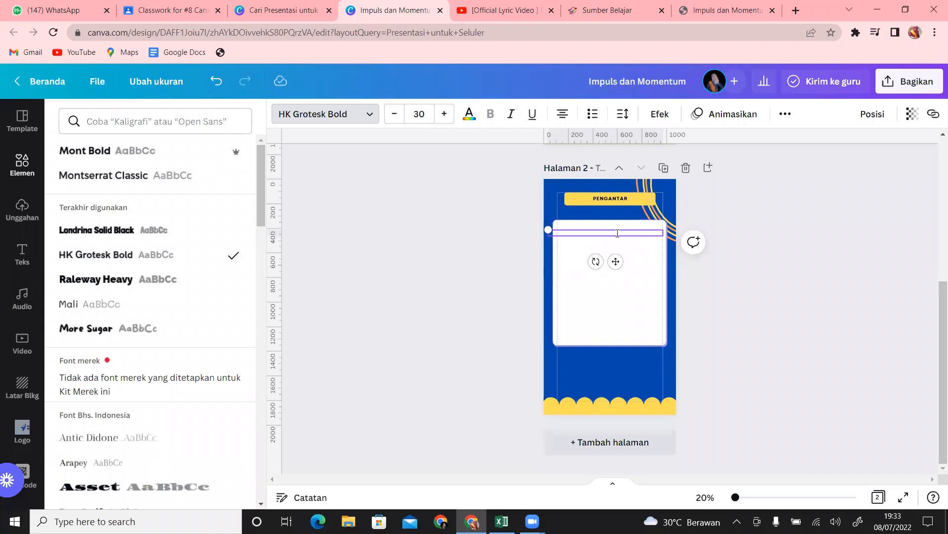
left_click(641, 306)
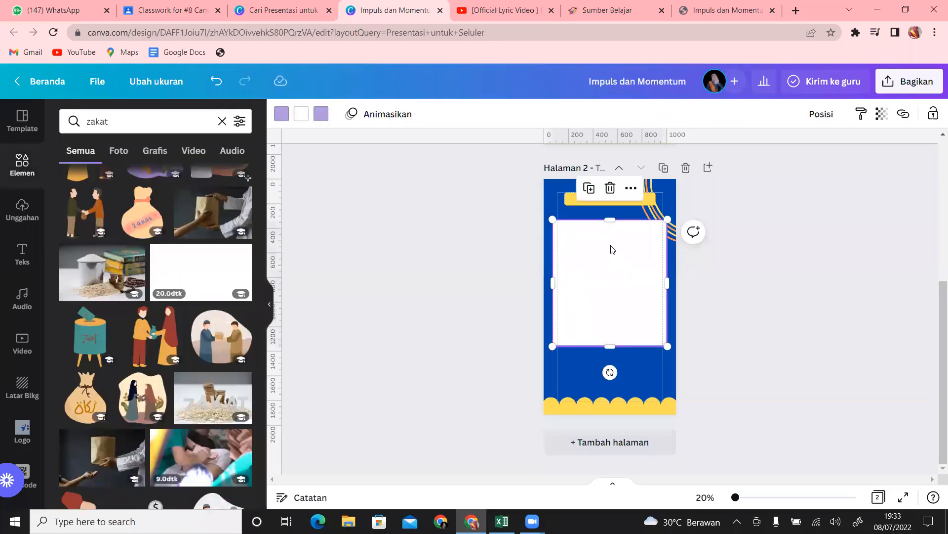
key("t")
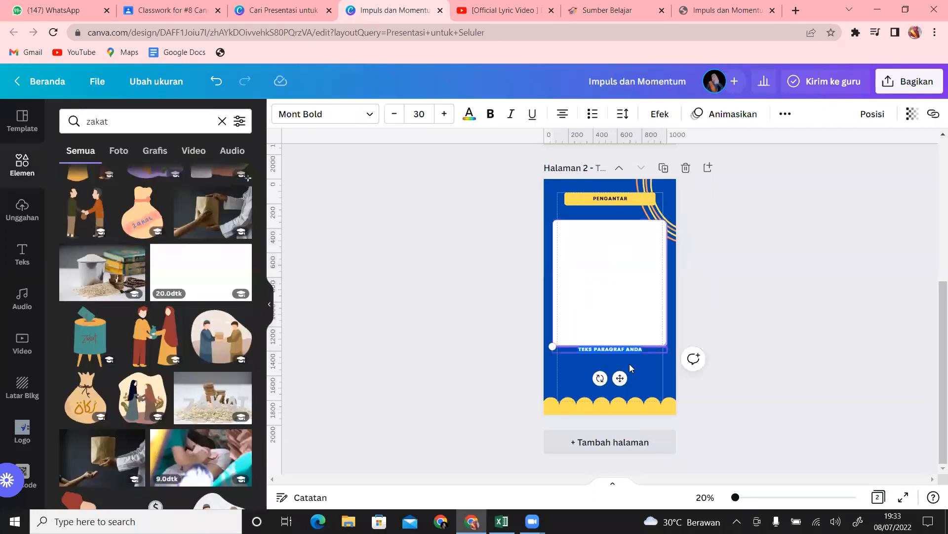
Move the placeholder back onto the card, try black Mali text, then delete the box.
left_click_drag(620, 379, 619, 264)
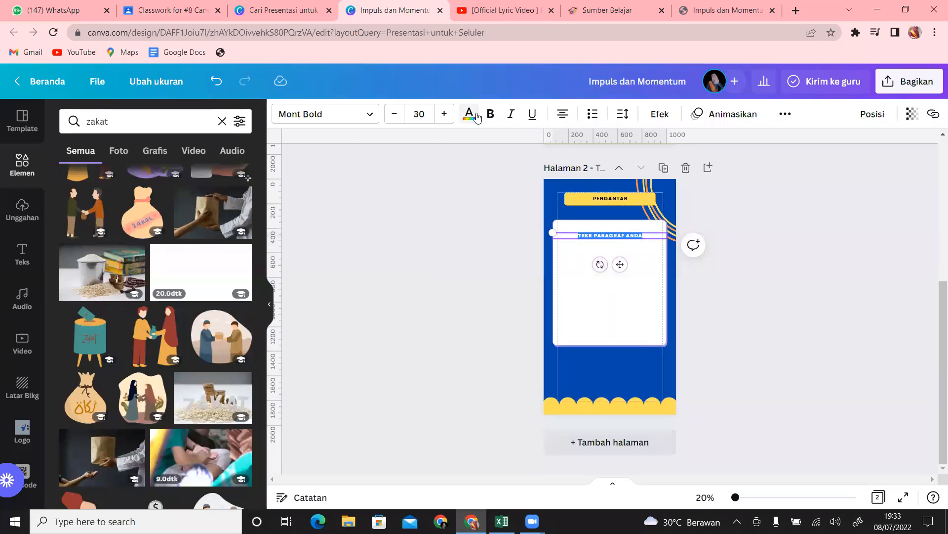
left_click(470, 114)
left_click(105, 178)
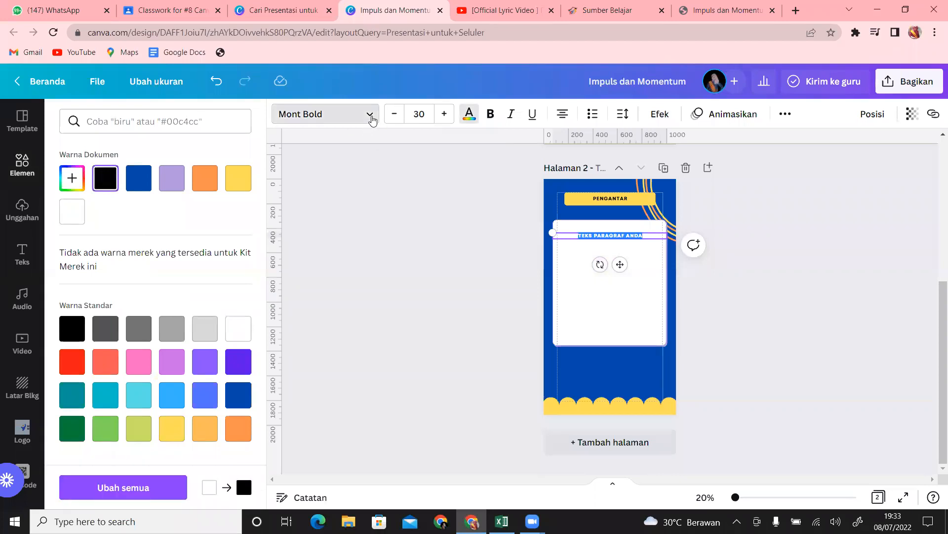
left_click(369, 119)
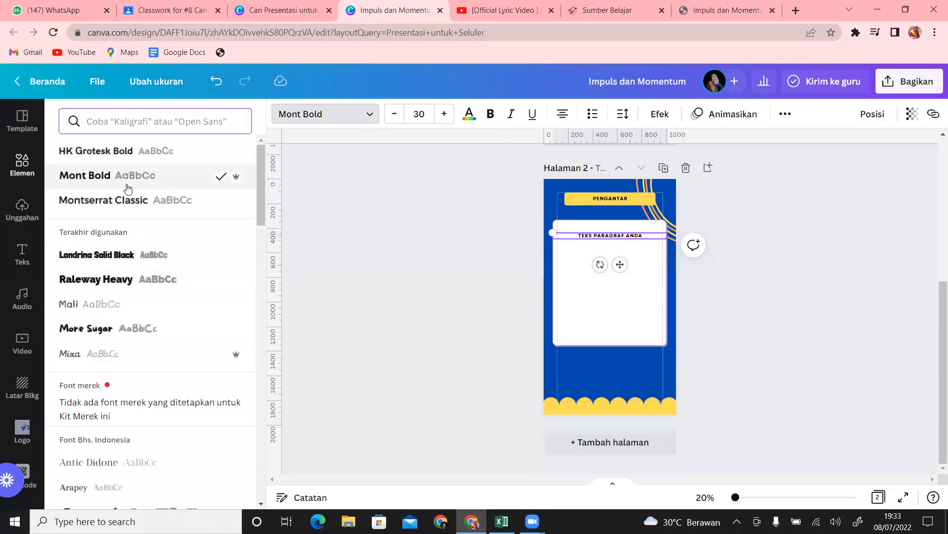
left_click(124, 309)
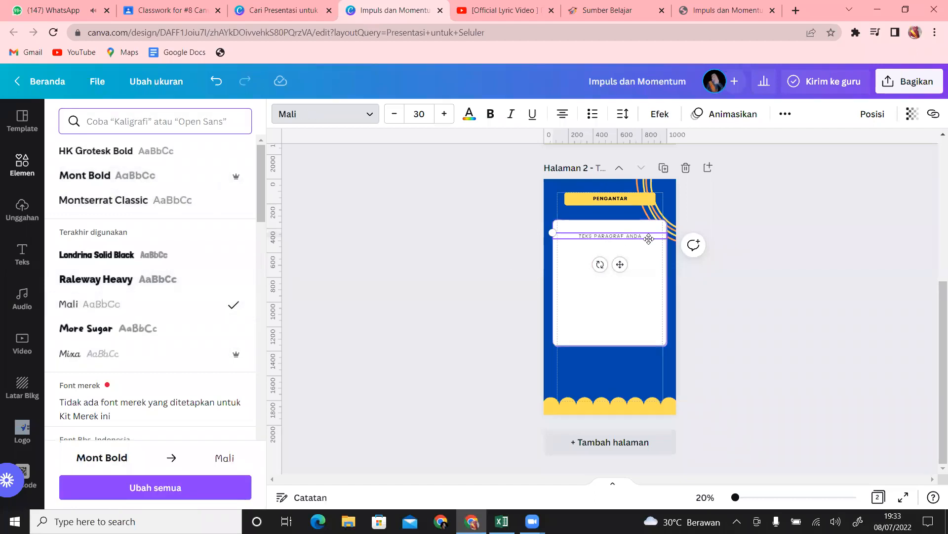
left_click(640, 269)
left_click(609, 238)
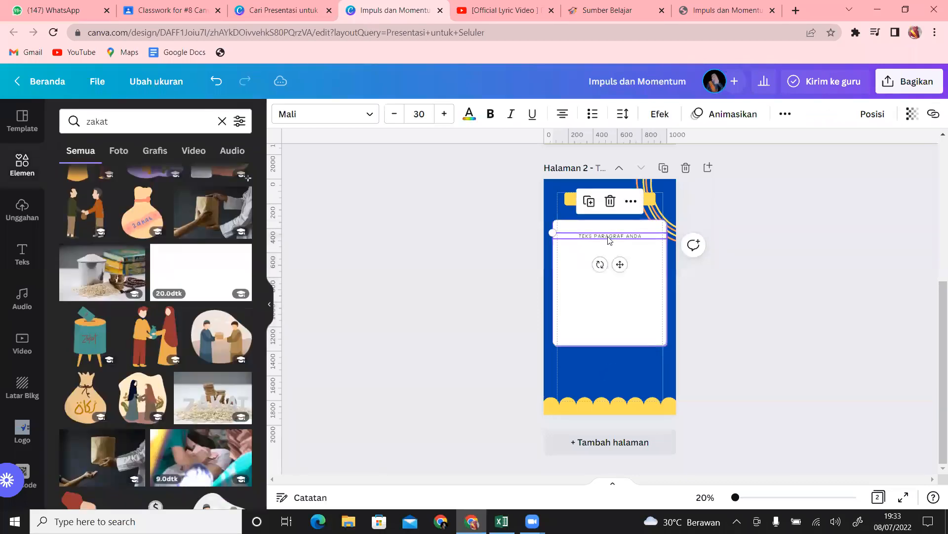
key("Delete")
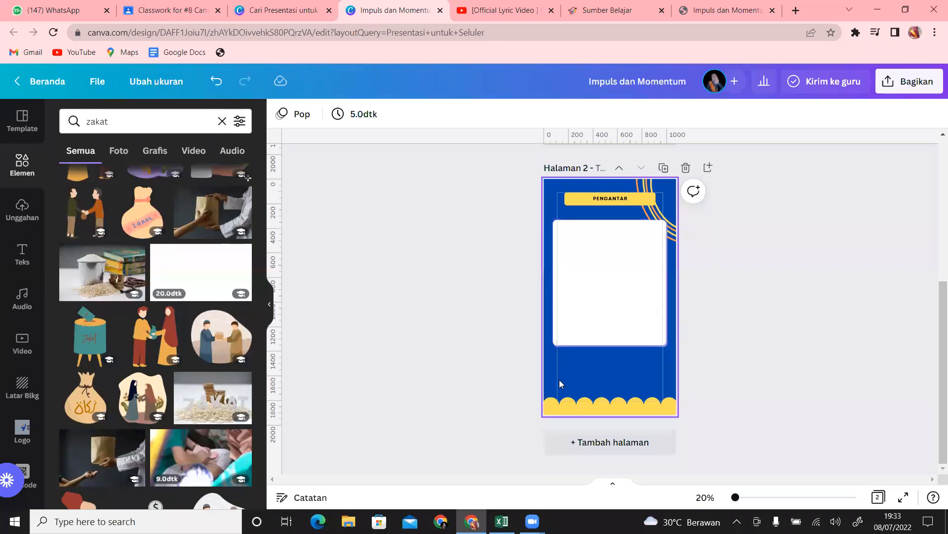
left_click(594, 379)
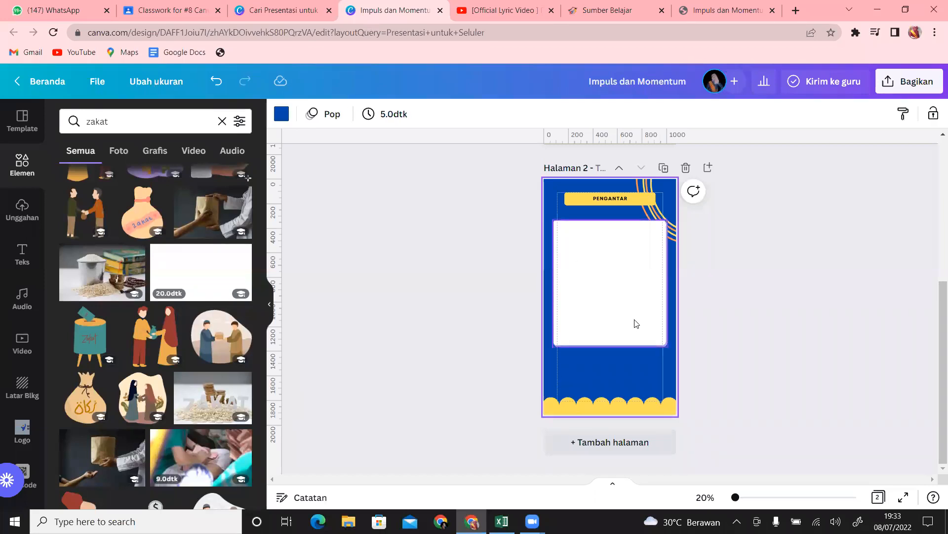
Add a body text box in Agrandir and move it near the card's top.
left_click(21, 263)
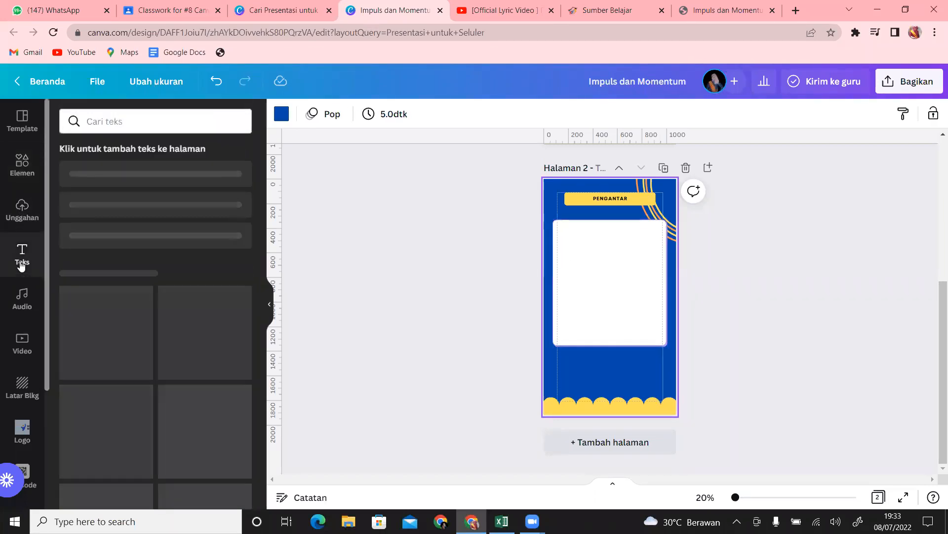
left_click(147, 251)
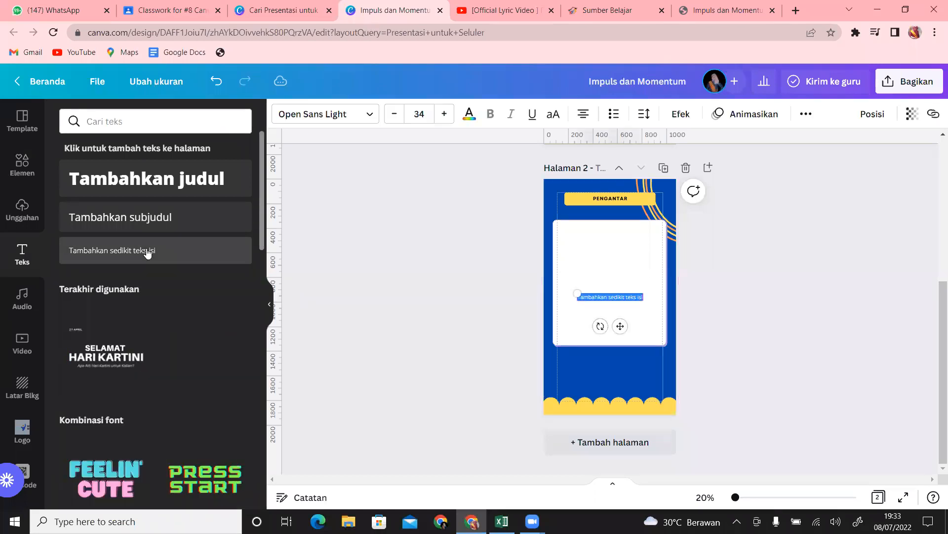
left_click(366, 114)
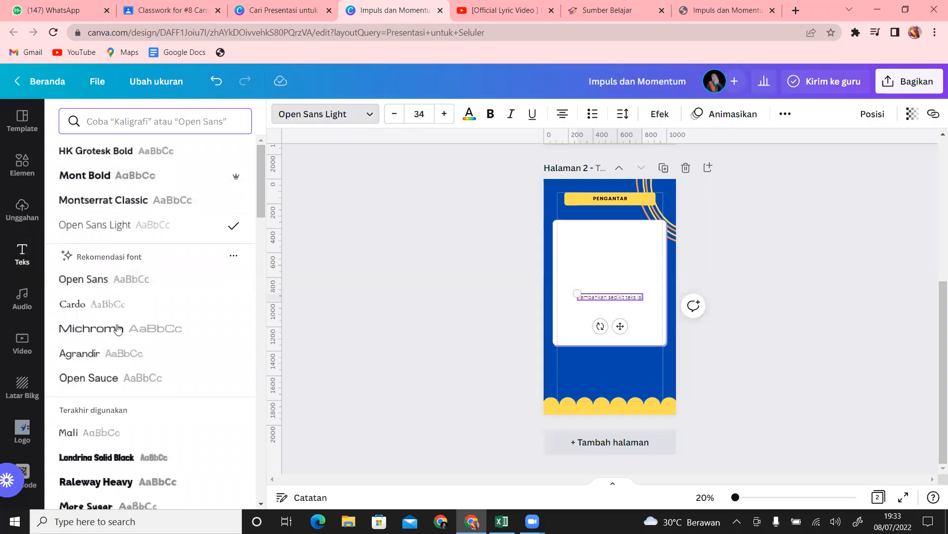
left_click_drag(263, 167, 269, 184)
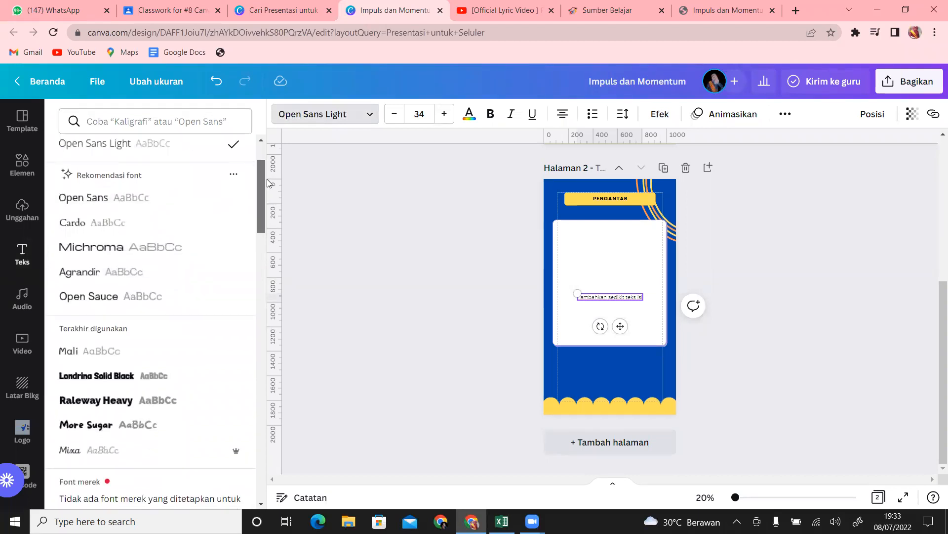
left_click(106, 273)
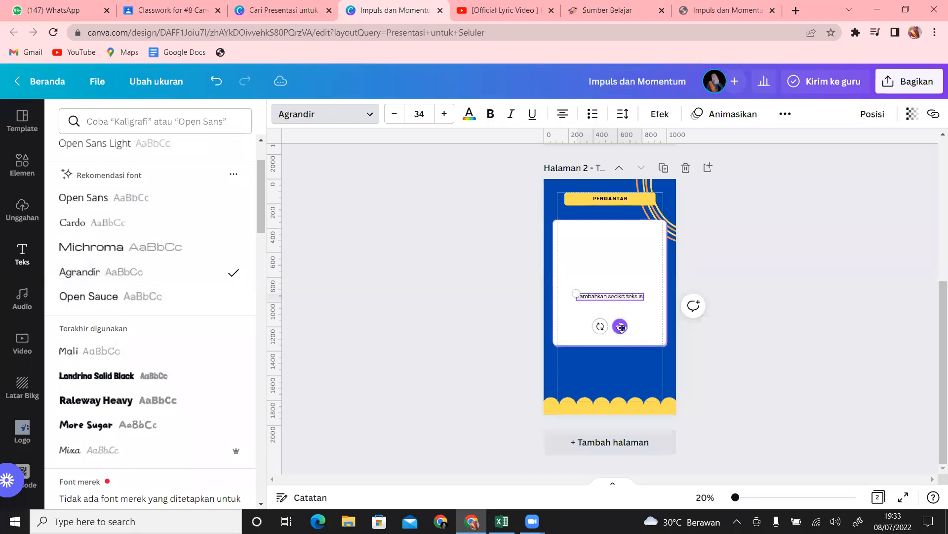
left_click_drag(621, 327, 614, 264)
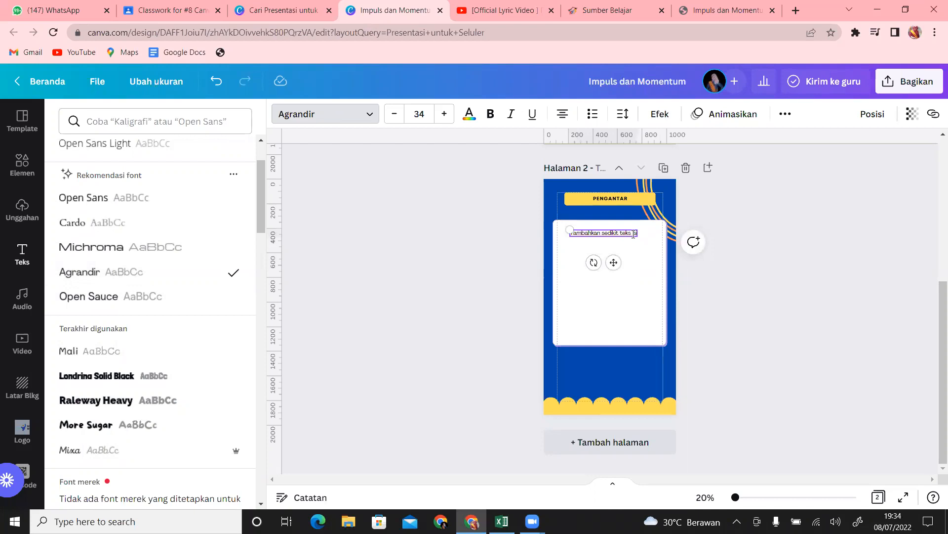
Search the font list and apply Mont Bold to the placeholder body text.
left_click(627, 201)
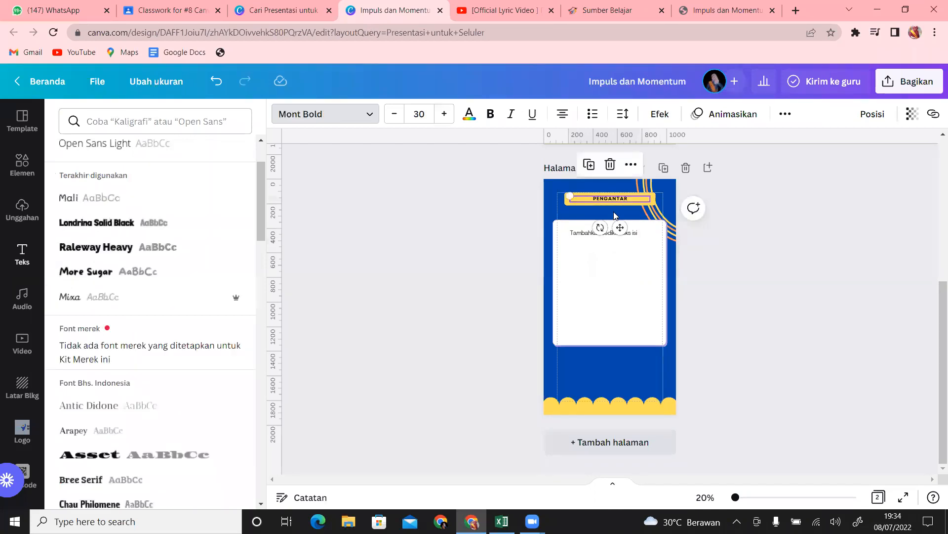
left_click(636, 236)
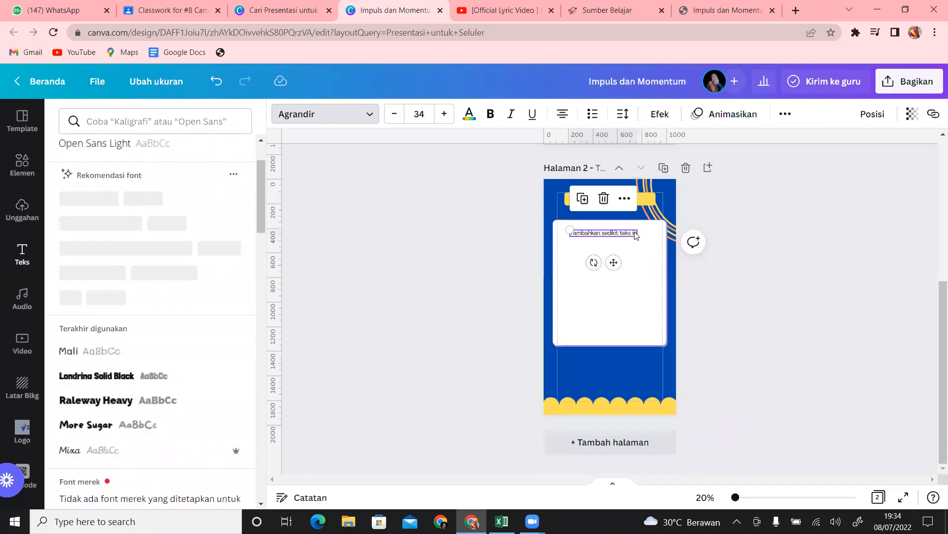
left_click(636, 232)
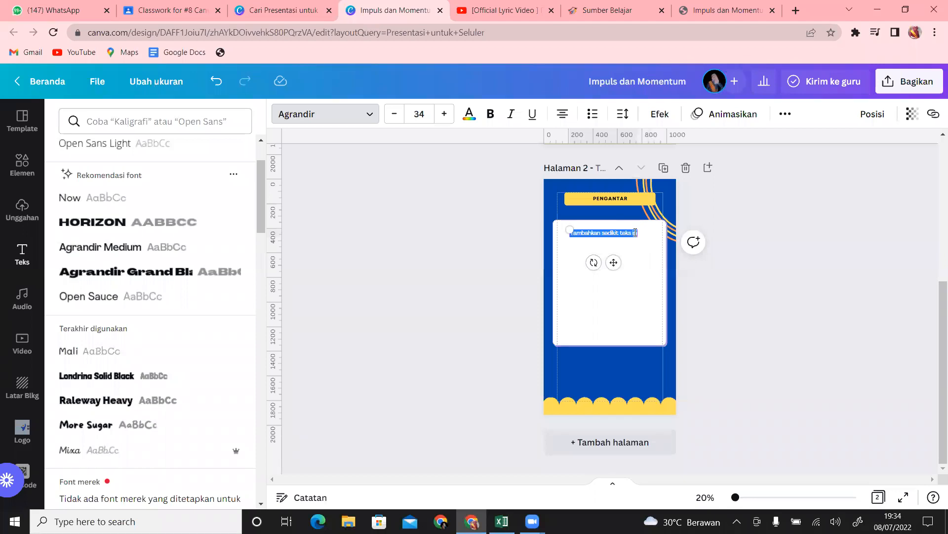
left_click(370, 115)
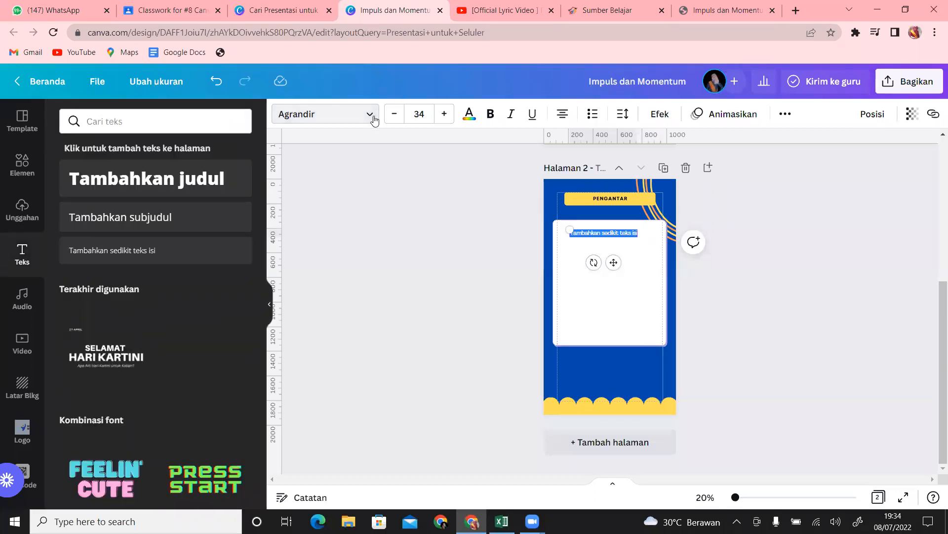
left_click(370, 116)
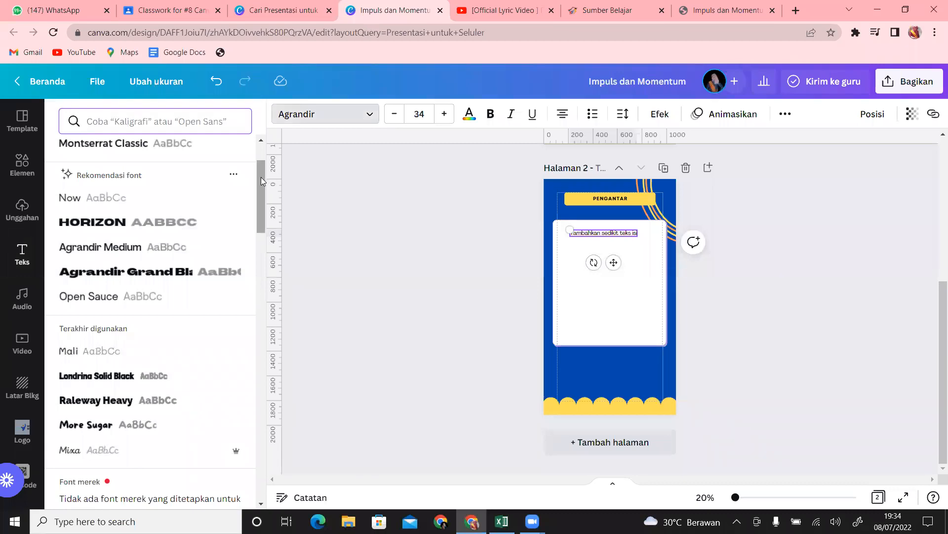
left_click_drag(262, 181, 260, 208)
left_click(171, 122)
type("mon")
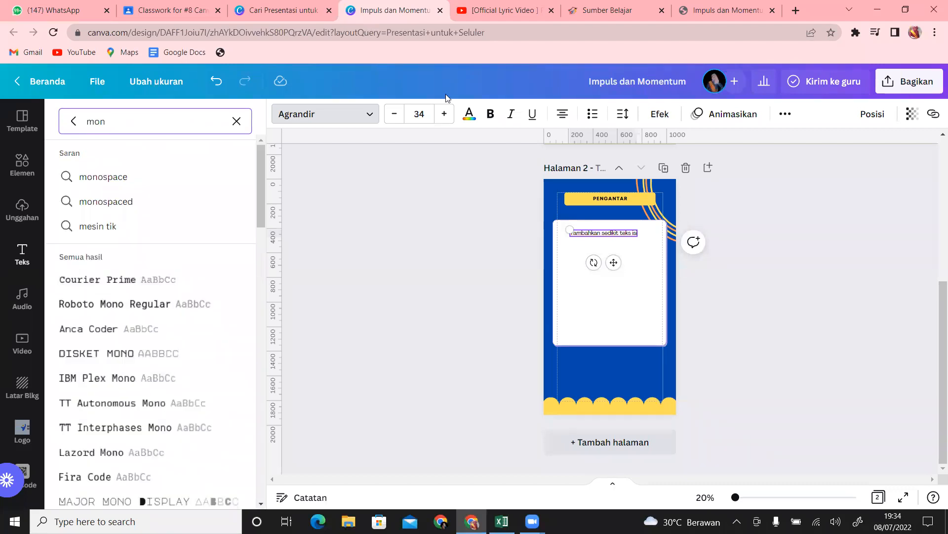
left_click(610, 198)
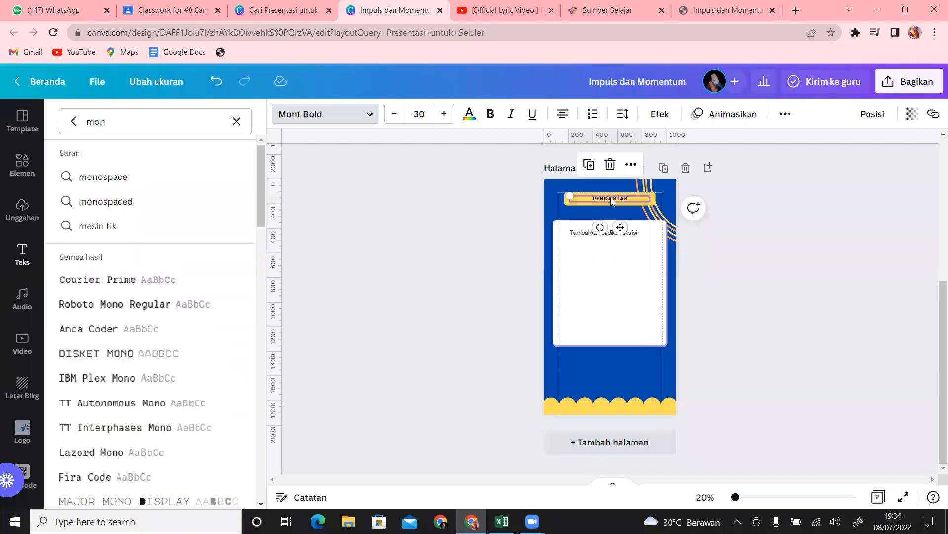
left_click(625, 233)
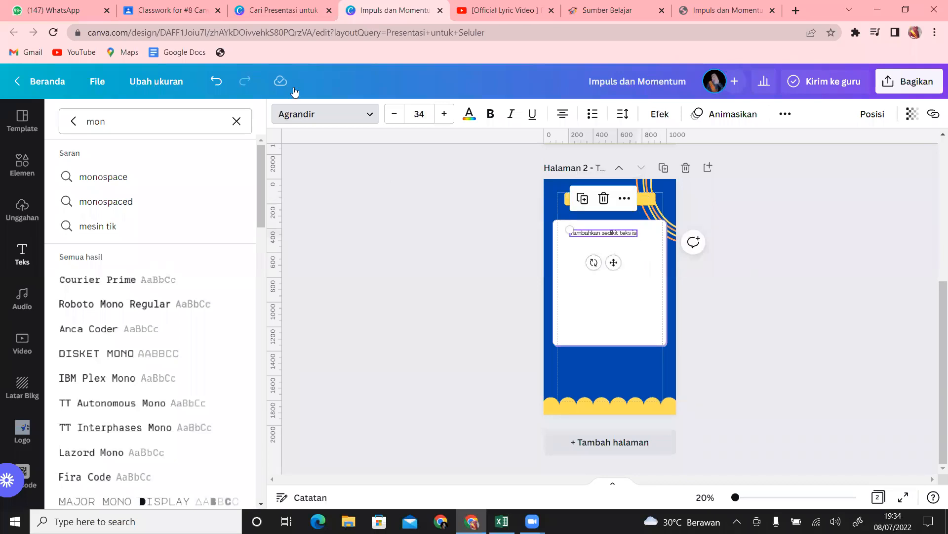
left_click(369, 116)
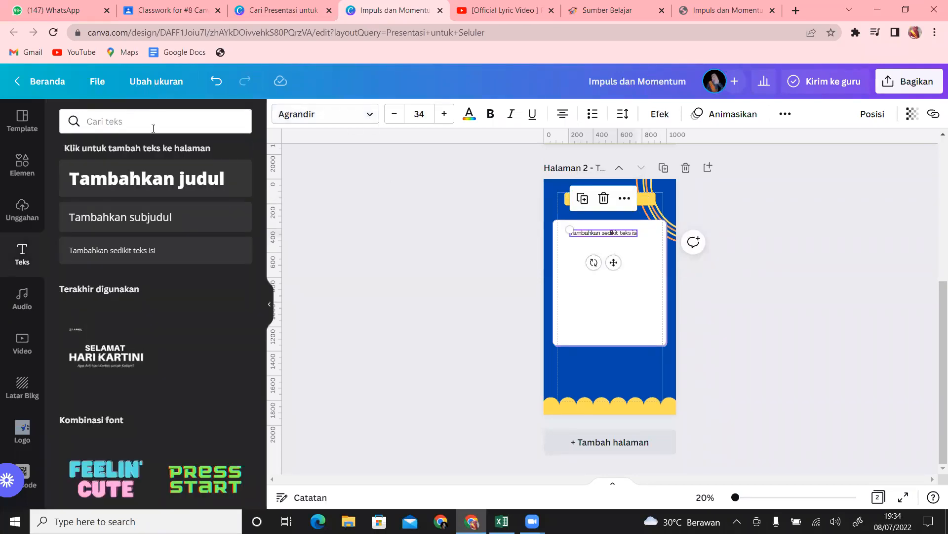
left_click(370, 115)
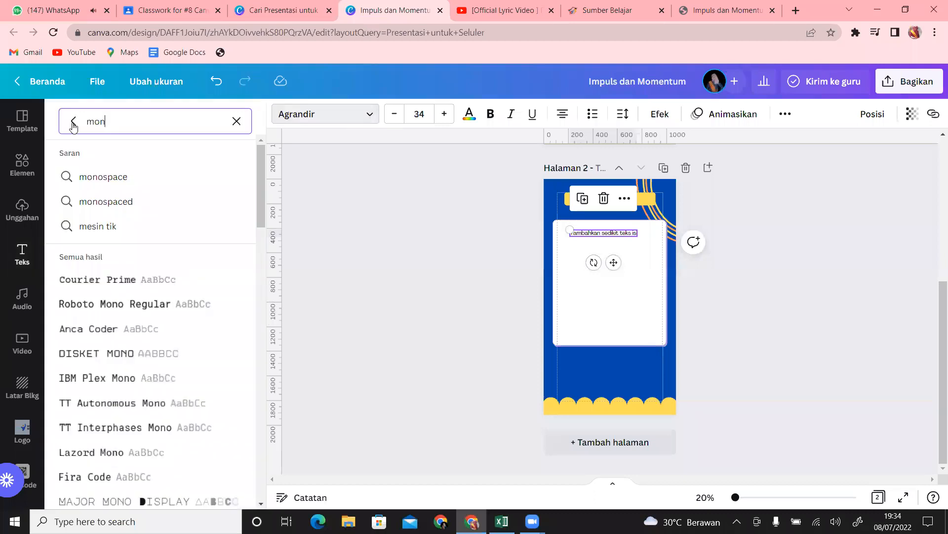
type("t")
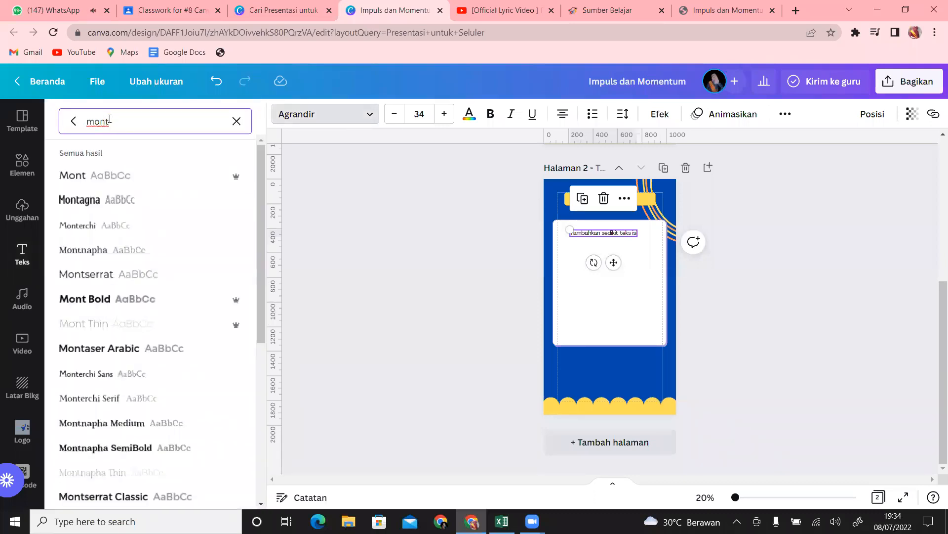
left_click(178, 304)
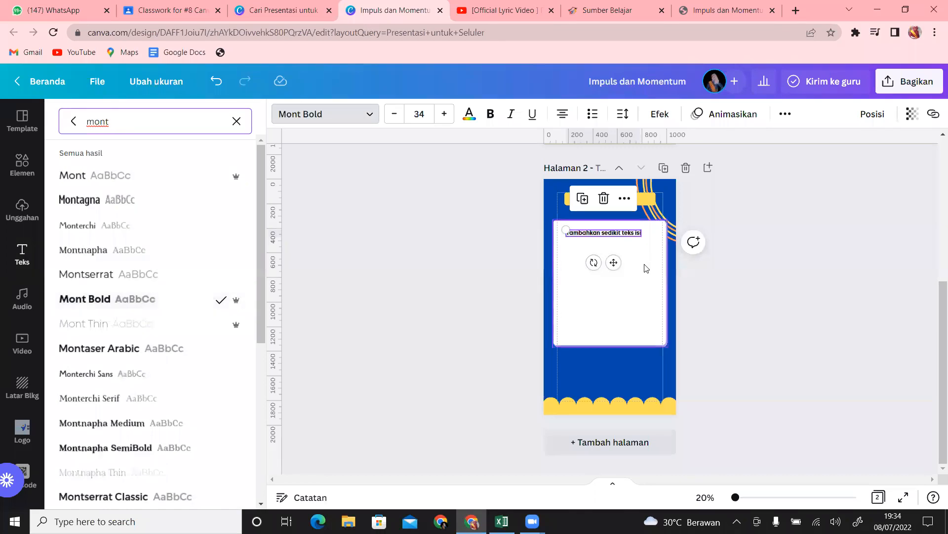
Paste the train-and-car paragraph over the placeholder, then narrow and centre it on the card.
left_click(631, 235)
left_click(631, 236)
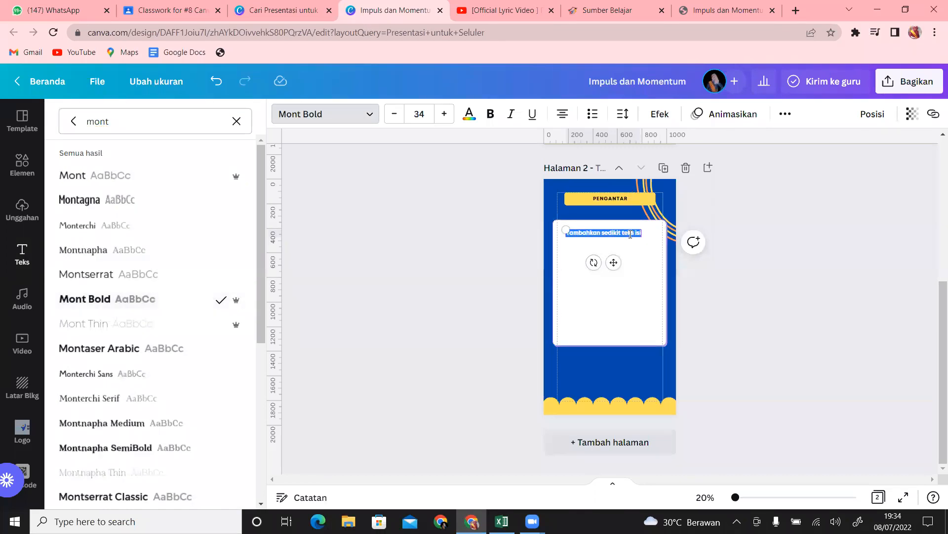
type("Diantara benda berikut, kereta api dan mobil, manakah yang menimbulkan dampak lebih besar pada saat menabrak sesuatu ? Kereta api dapat menimbulkan kerusakan lebih besar dibandingkan dengan mobil ketika menabrak sesuatu.")
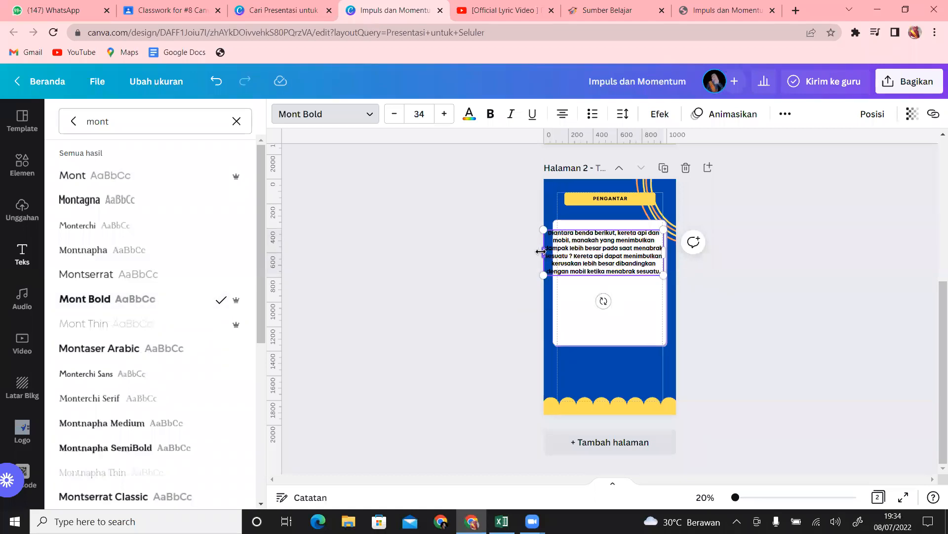
key("Escape")
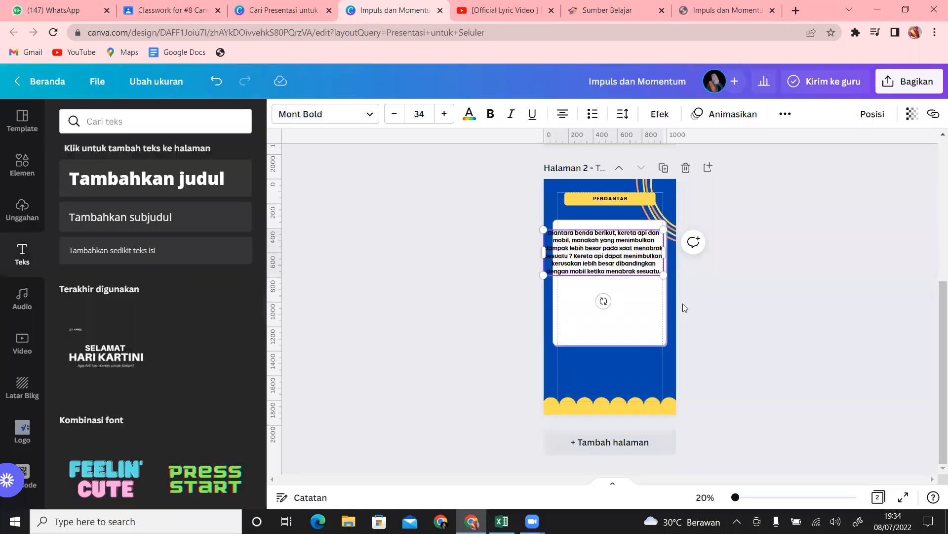
key("Escape")
left_click_drag(626, 270, 627, 267)
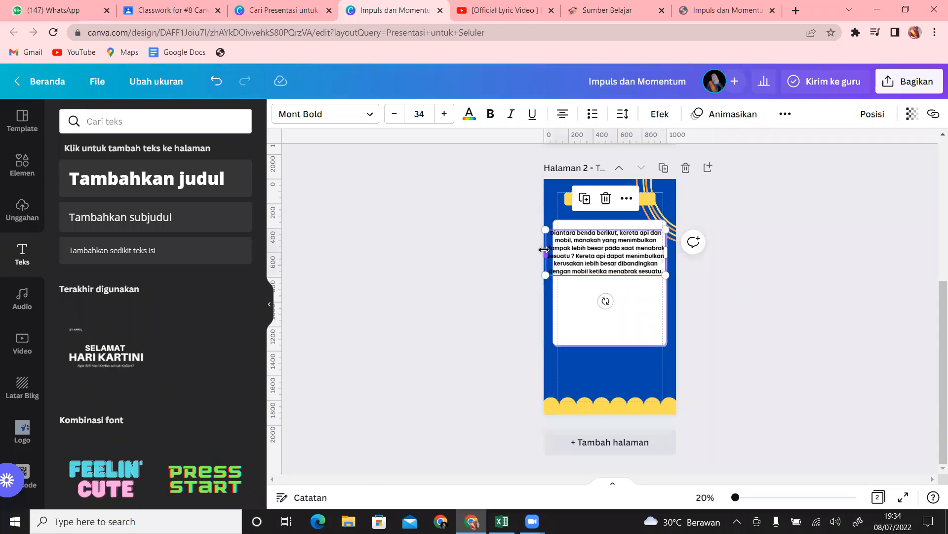
left_click_drag(544, 250, 563, 254)
left_click(648, 322)
left_click_drag(656, 281, 650, 278)
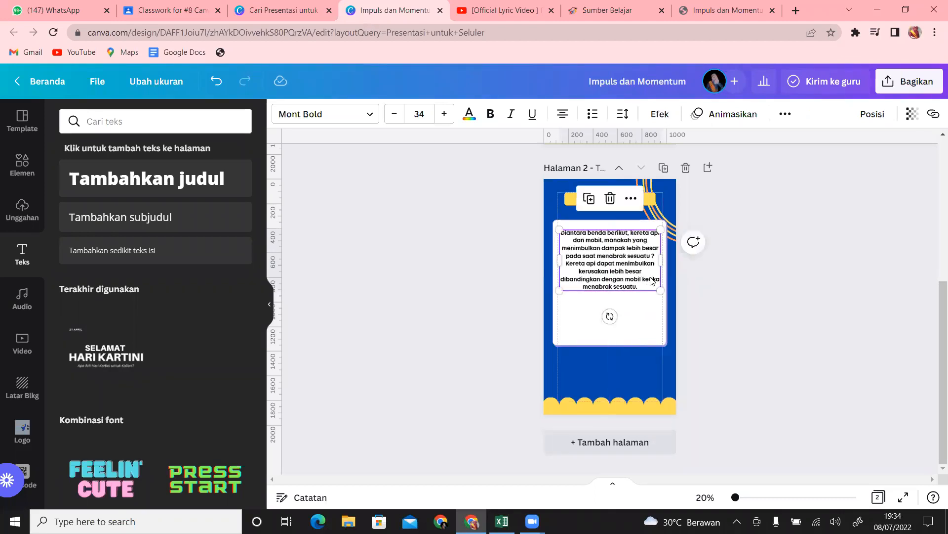
Zoom in on the page and start editing the question paragraph.
left_click_drag(736, 498, 740, 499)
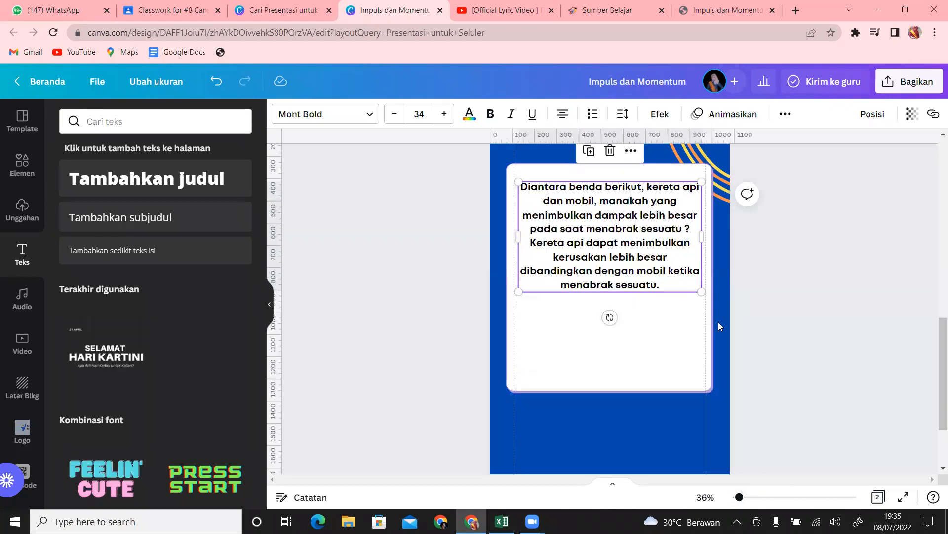
left_click(692, 351)
left_click(666, 275)
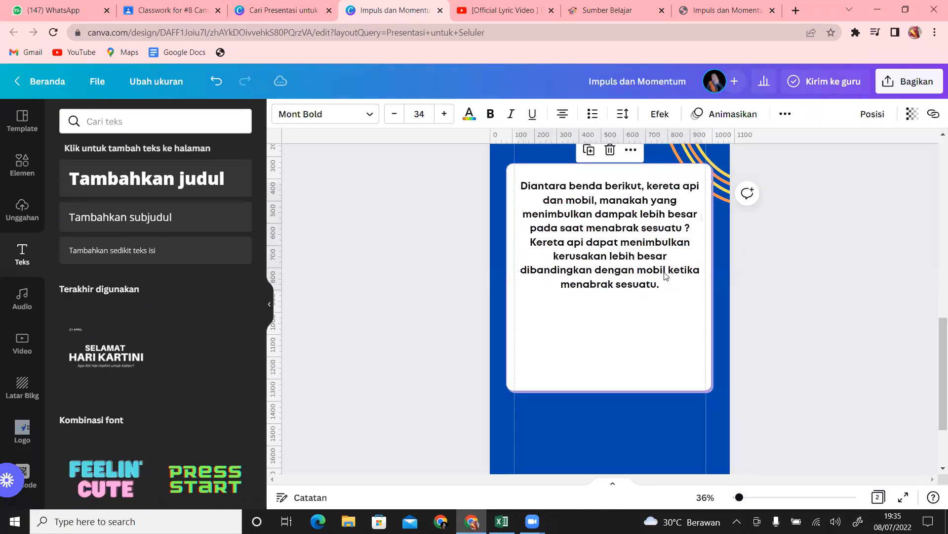
left_click(663, 289)
left_click(657, 256)
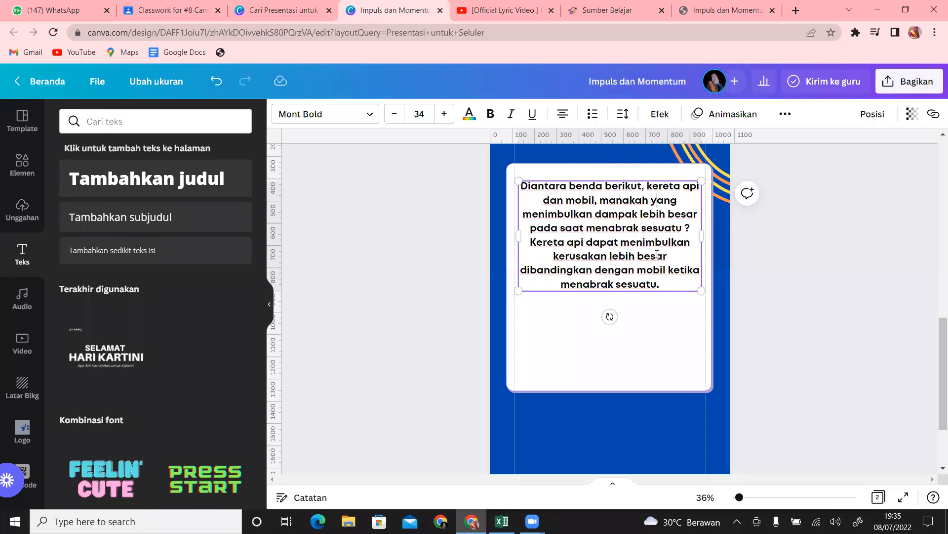
left_click(675, 357)
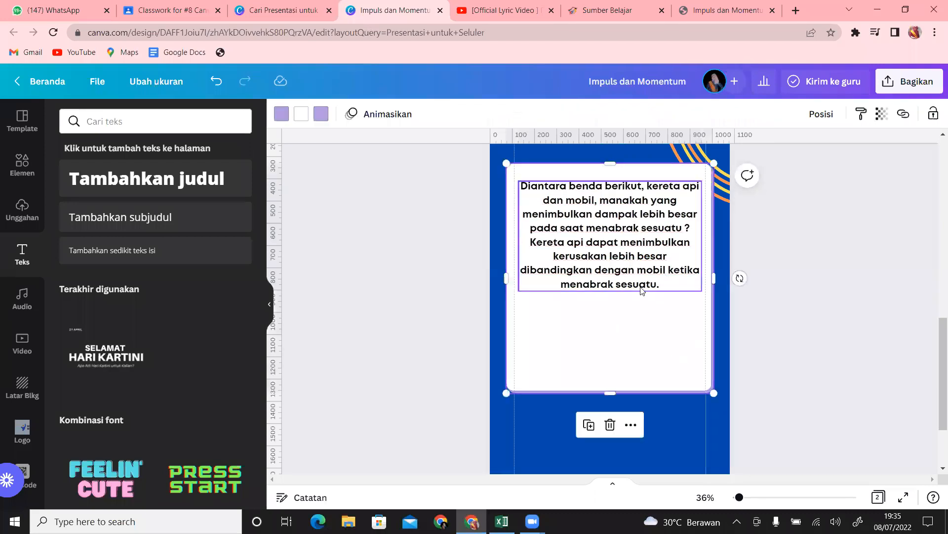
left_click(643, 288)
left_click(643, 287)
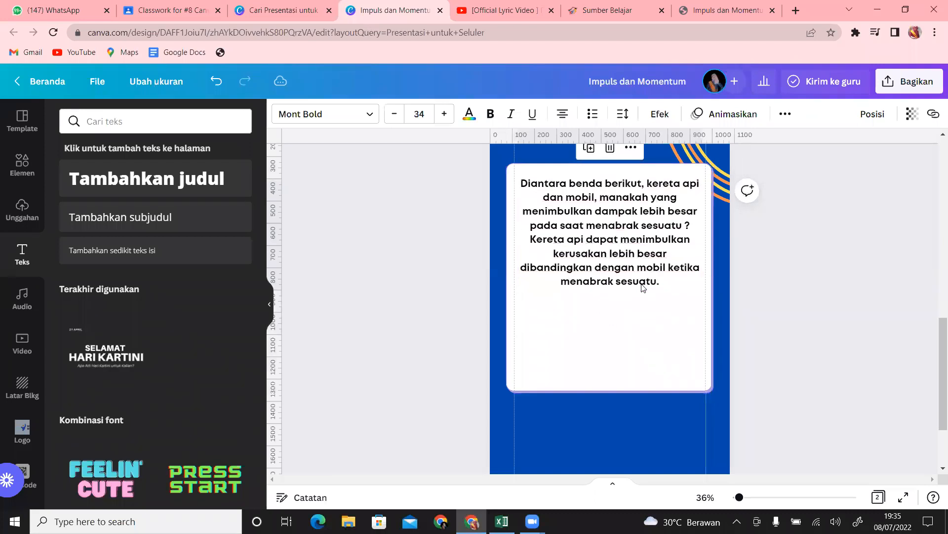
Delete the answer sentences so the card keeps only the train-and-car question.
left_click_drag(660, 279, 531, 245)
key("BackSpace")
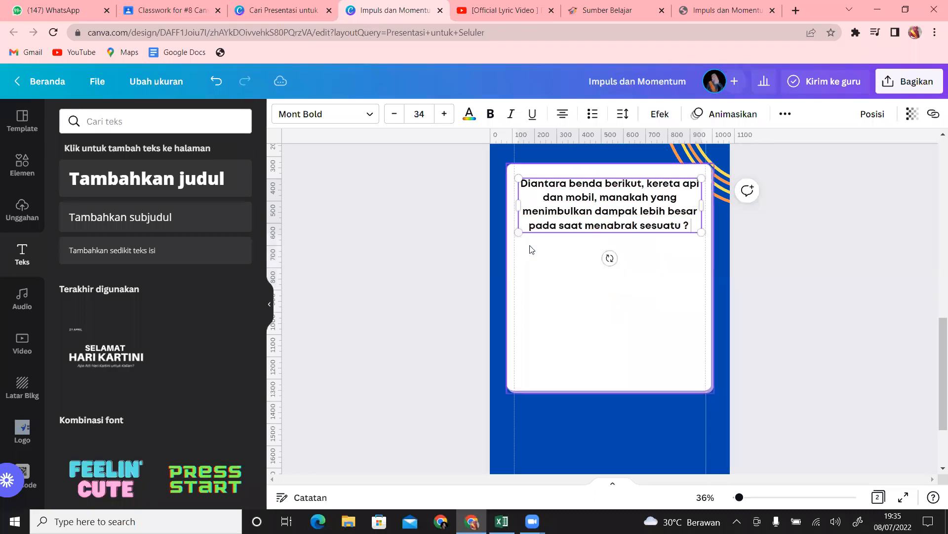
left_click(625, 367)
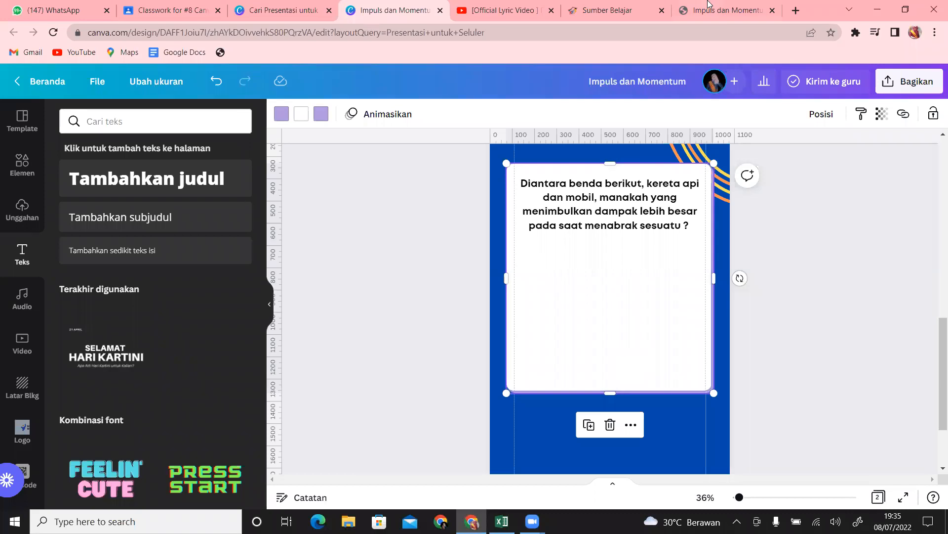
left_click(724, 7)
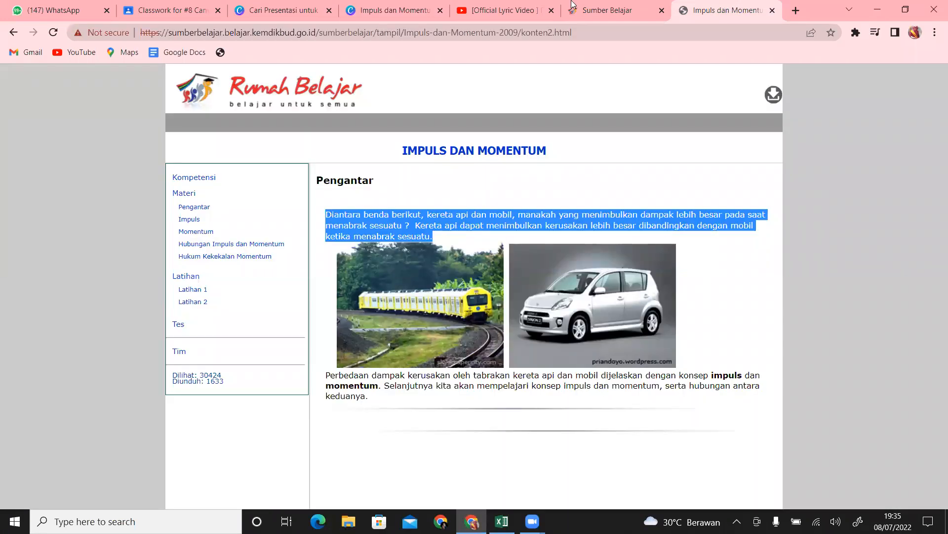
left_click(401, 8)
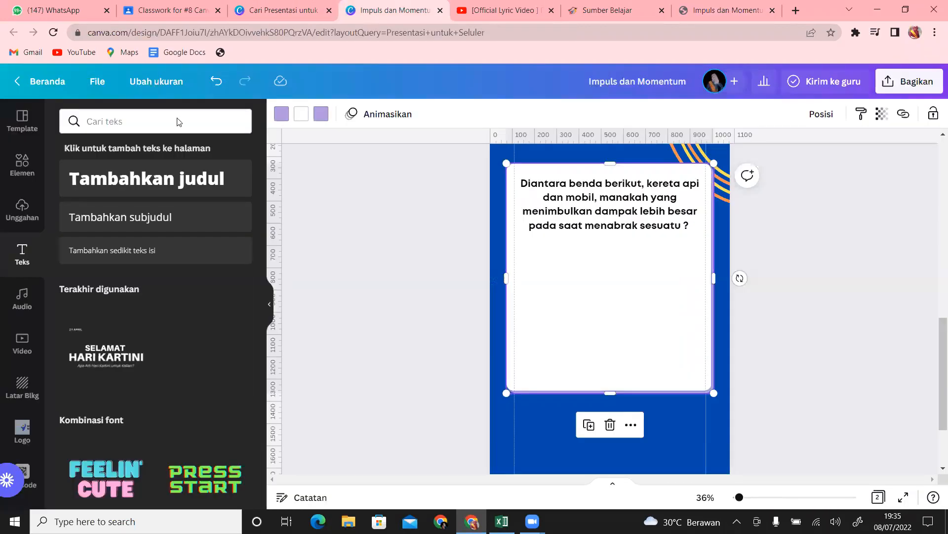
Search elements for 'kereta api' and browse the train graphics.
left_click(23, 166)
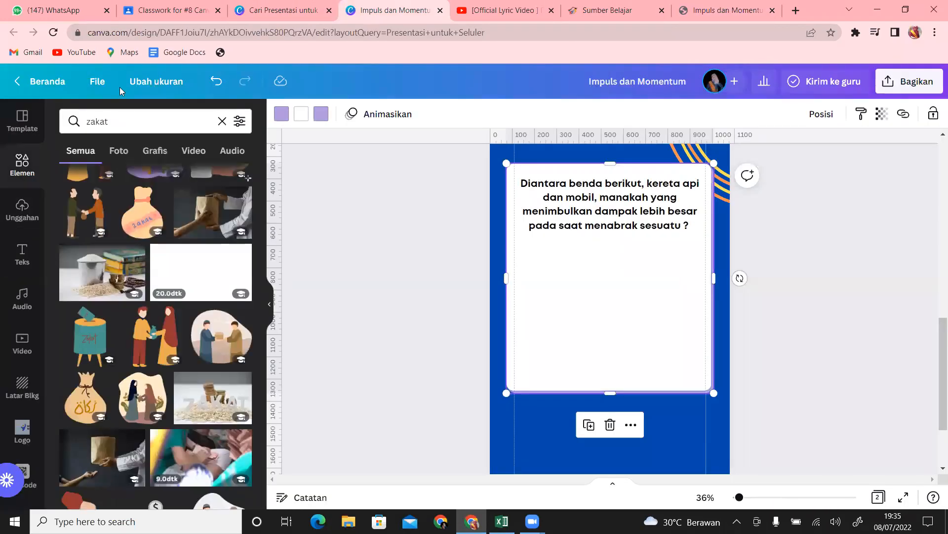
left_click_drag(112, 122, 67, 114)
type("ke")
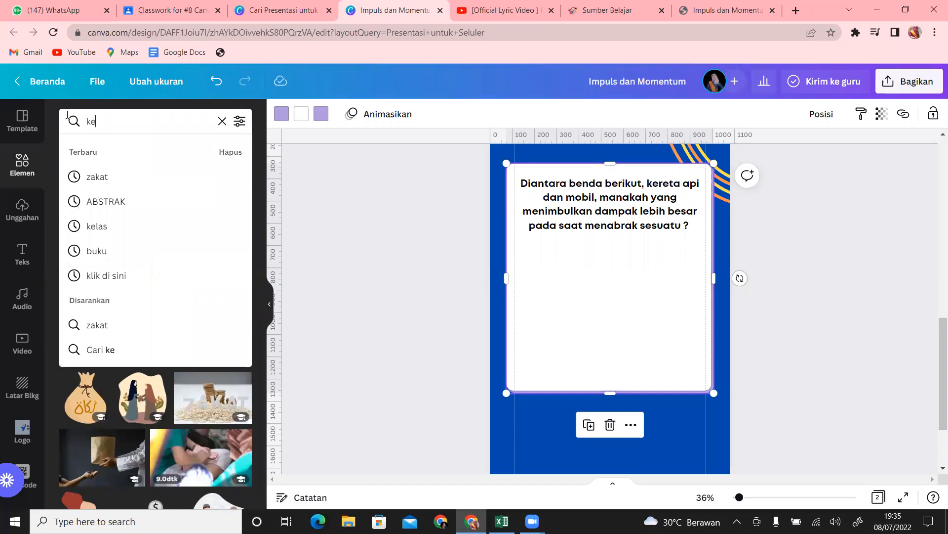
type("reta api")
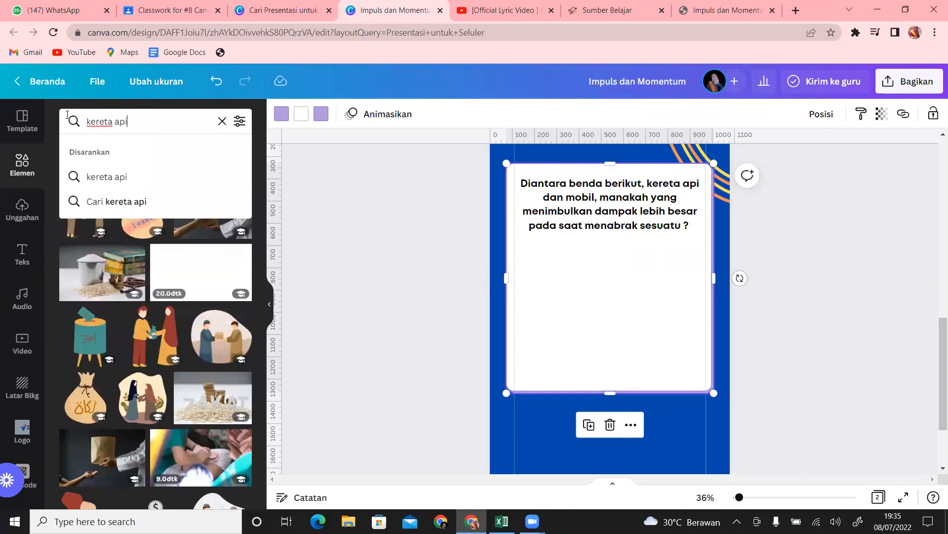
key("Return")
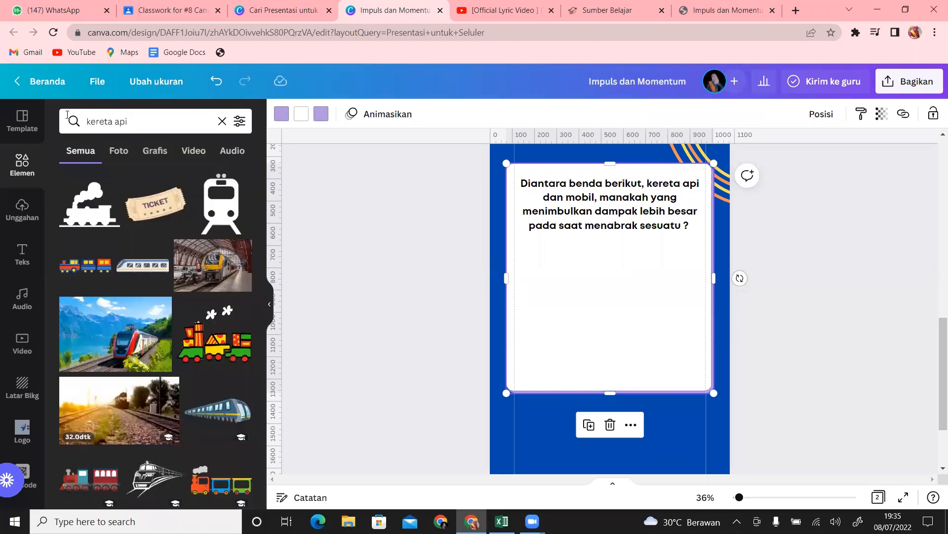
left_click(148, 155)
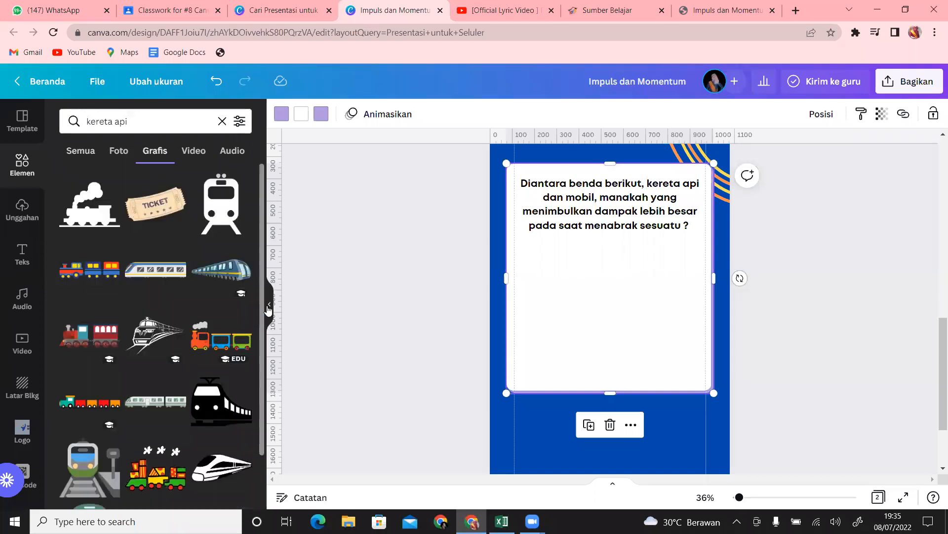
left_click_drag(260, 212, 276, 408)
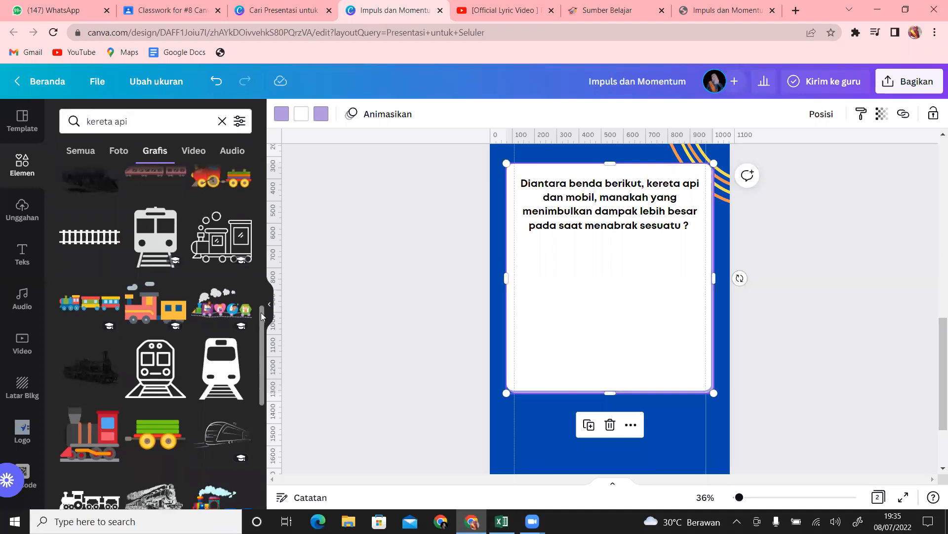
left_click_drag(261, 318, 276, 421)
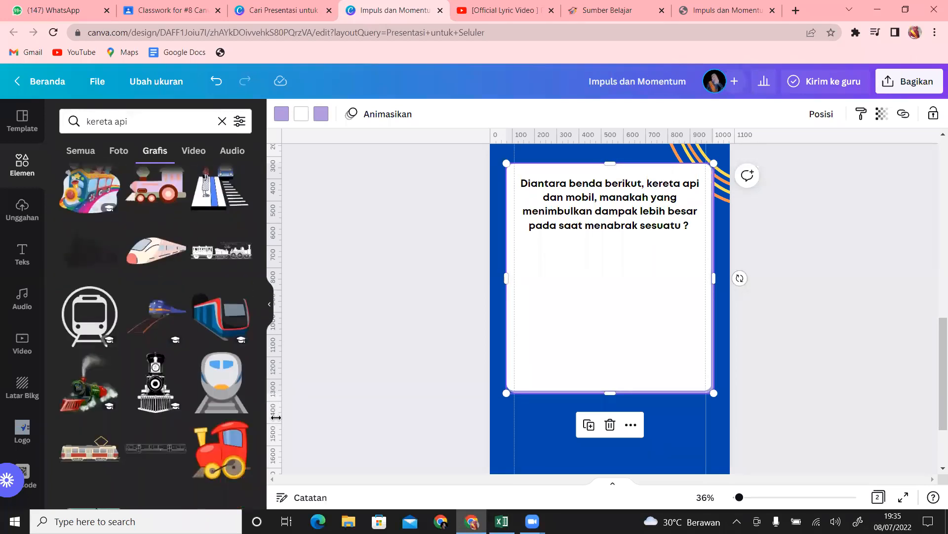
left_click_drag(260, 365, 255, 133)
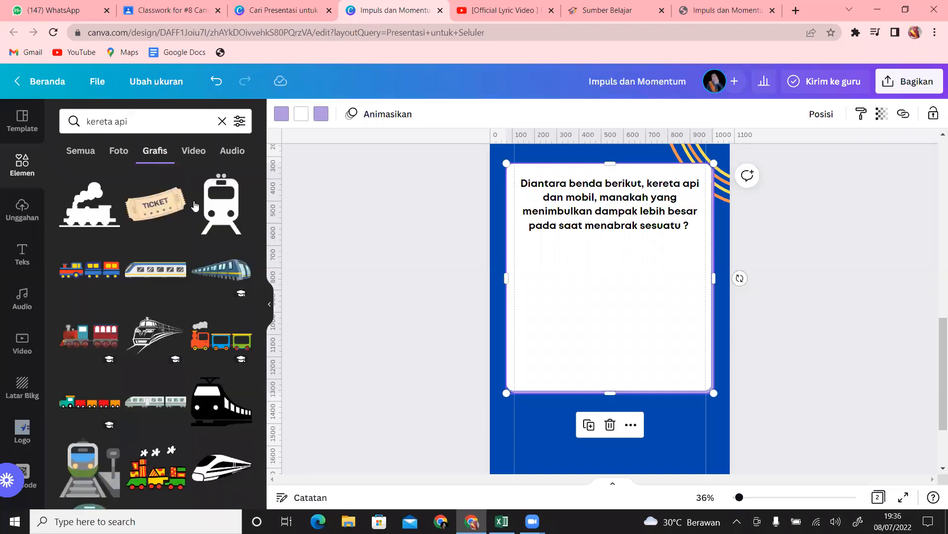
Insert the blue train graphic, enlarge it under the question, and search elements for 'mobil'.
left_click(221, 269)
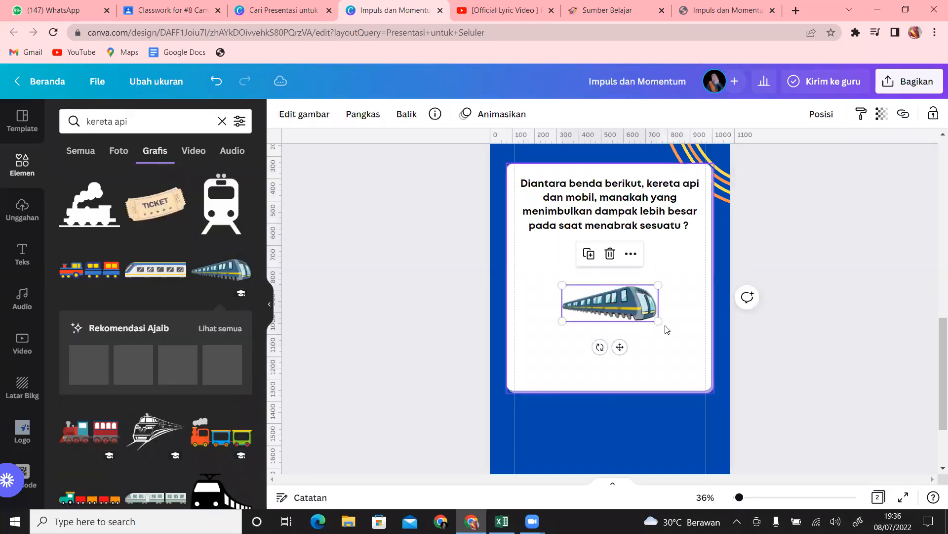
left_click_drag(659, 322, 663, 273)
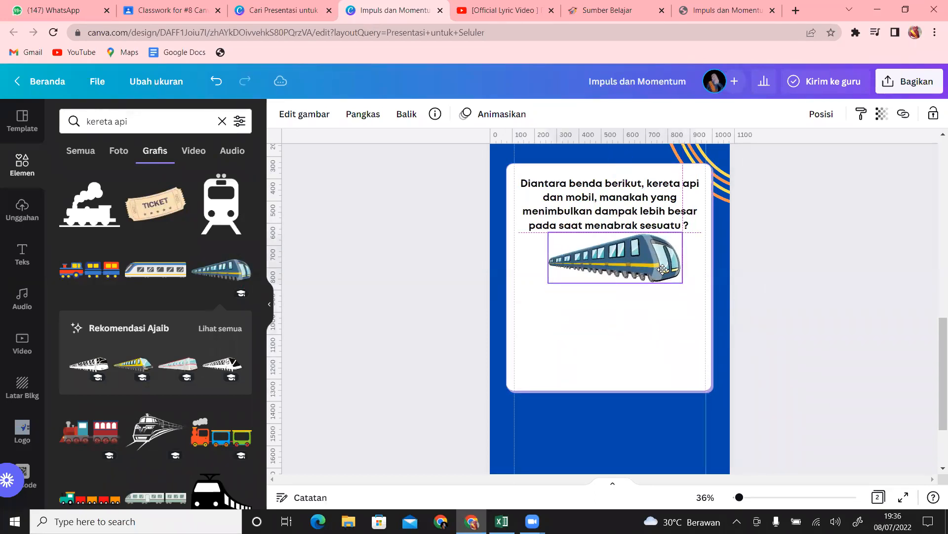
left_click(138, 127)
type("m")
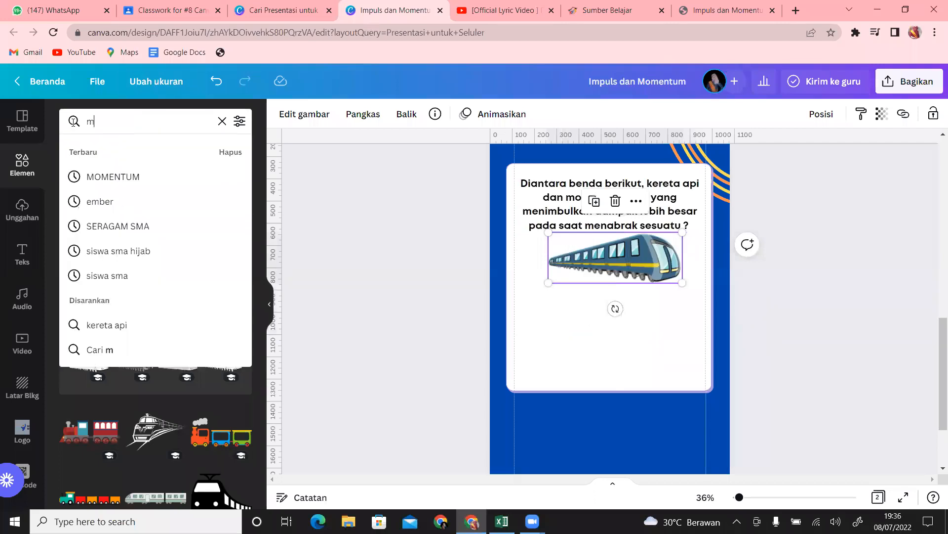
type("obil")
key("Return")
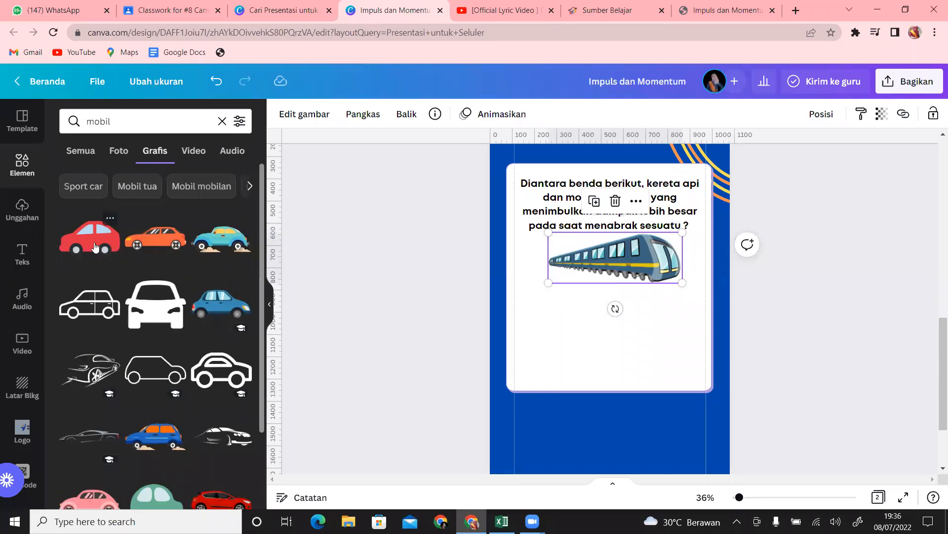
Add the orange car graphic, enlarge it, and nudge it down below the train.
left_click(139, 246)
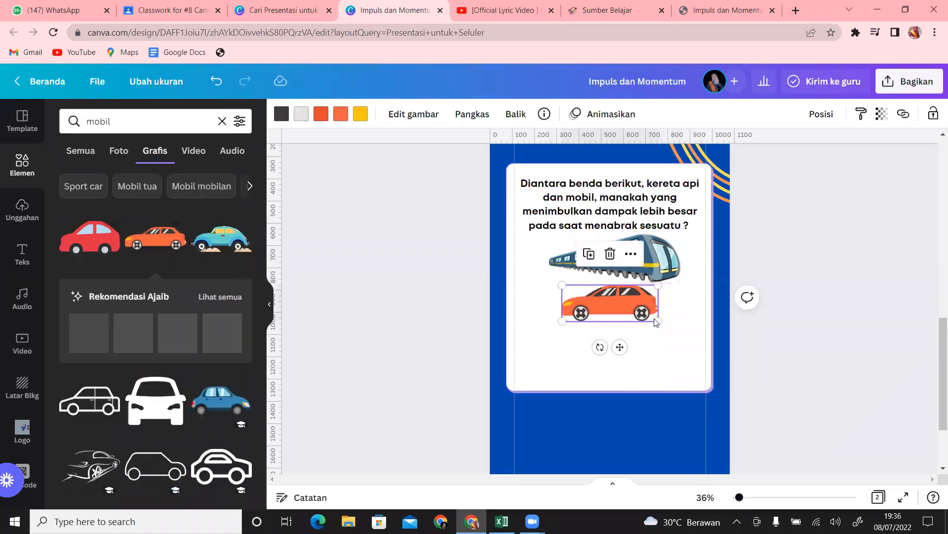
left_click_drag(660, 320, 635, 319)
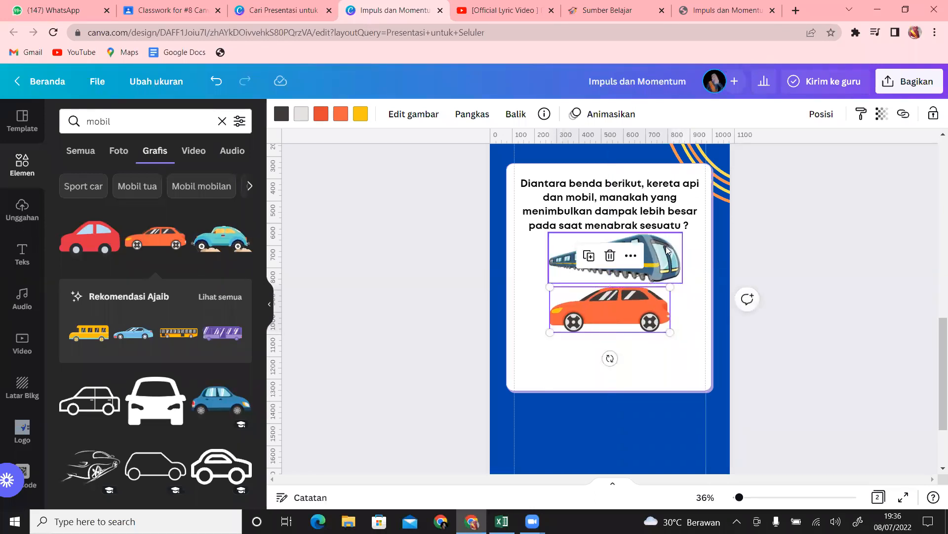
left_click(656, 205)
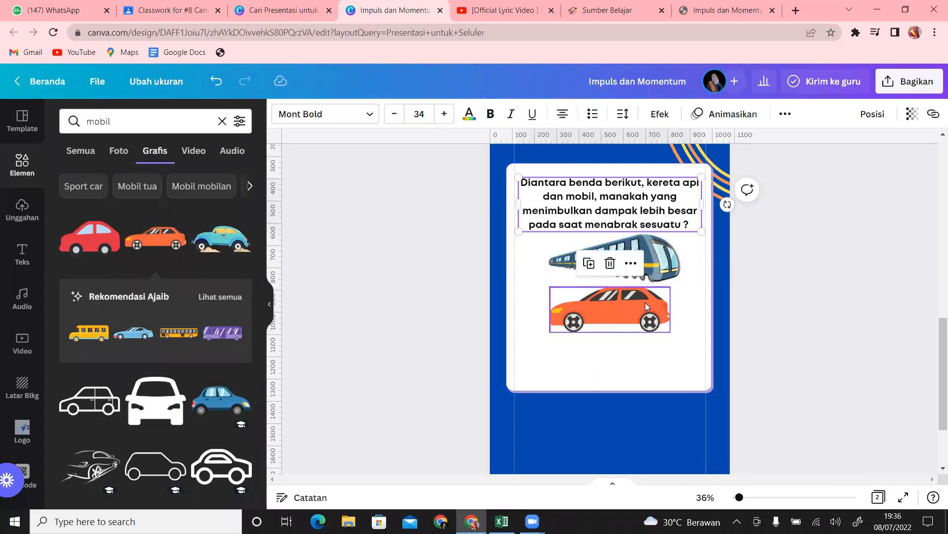
left_click_drag(645, 302, 644, 310)
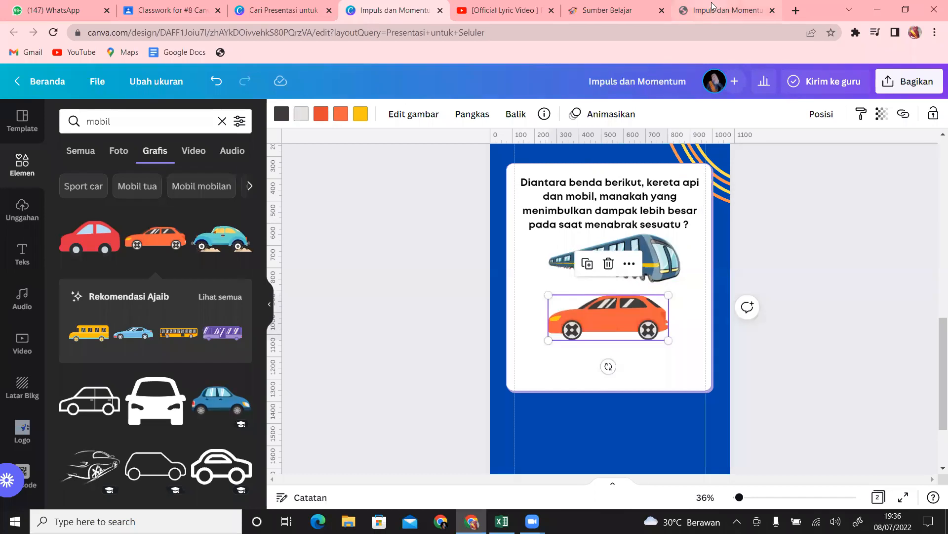
left_click(712, 5)
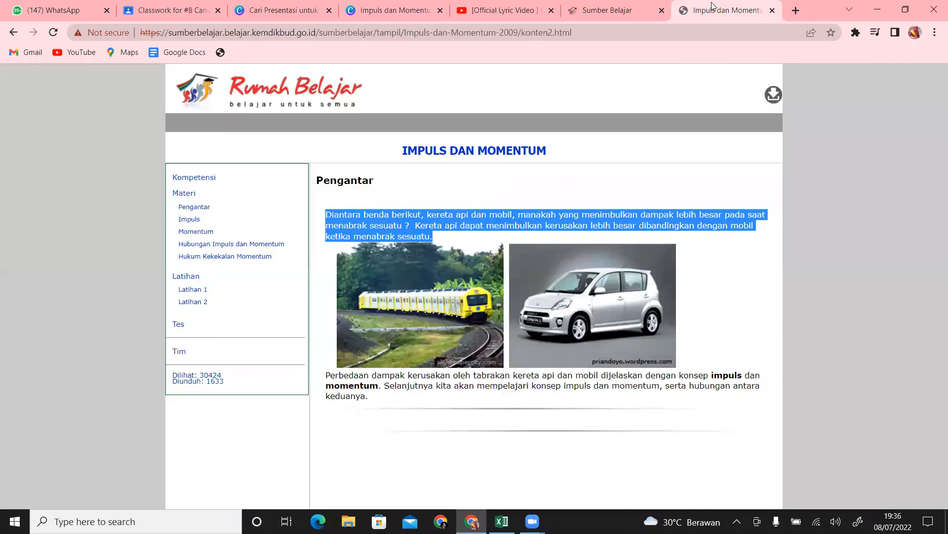
Highlight the 'Perbedaan dampak kerusakan...' sentence about impuls and momentum, then return to Canva.
left_click(732, 269)
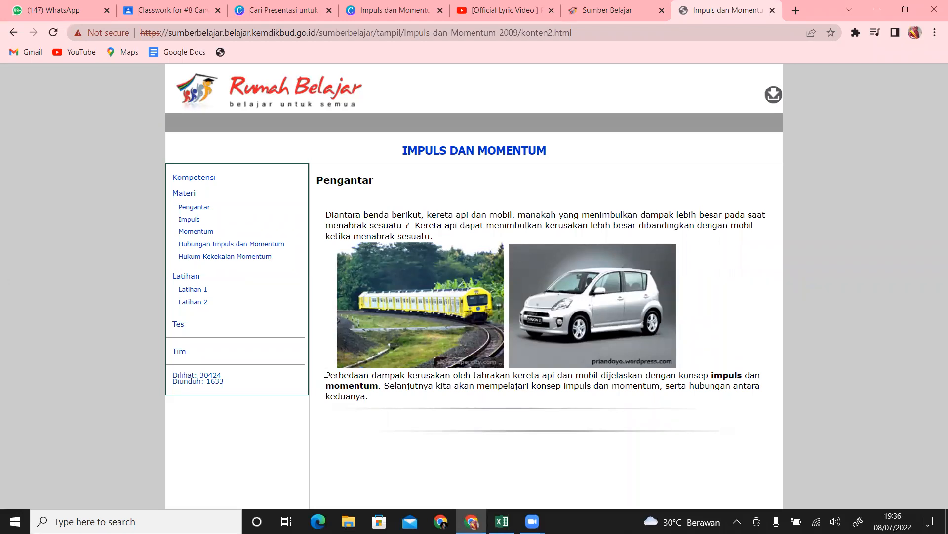
left_click_drag(326, 374, 382, 385)
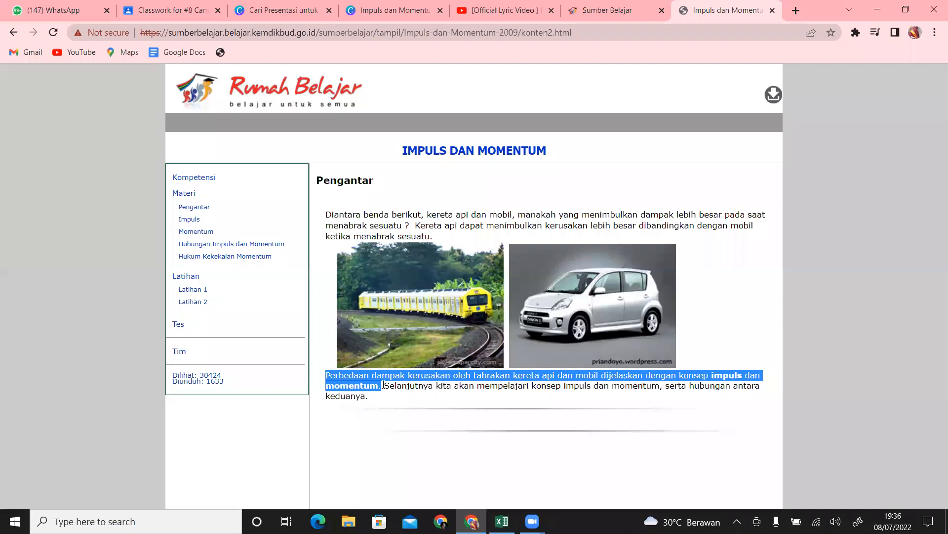
left_click(394, 10)
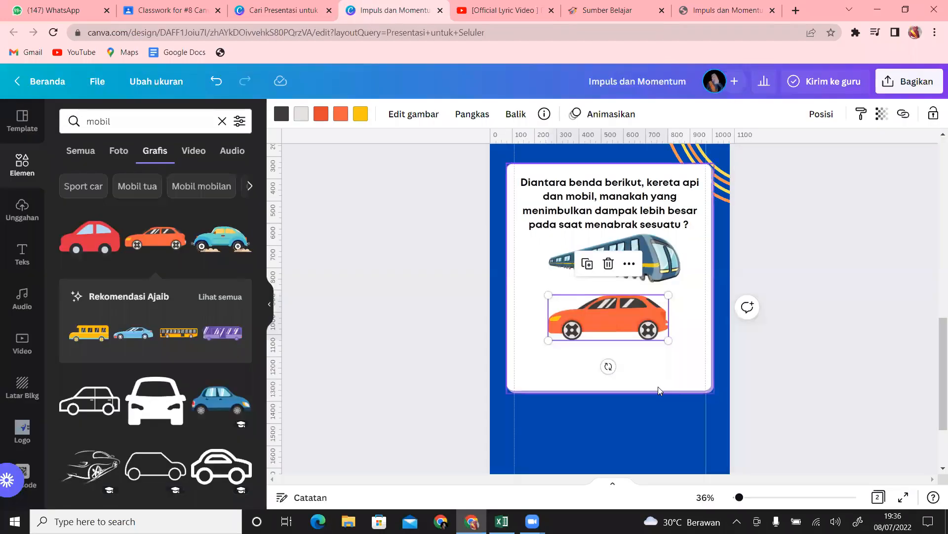
Shrink the white question card's bottom edge to fit the question, train and car.
mouse_move(935, 375)
left_mouse_down()
mouse_move(935, 412)
mouse_move(935, 367)
left_mouse_up()
left_click(678, 383)
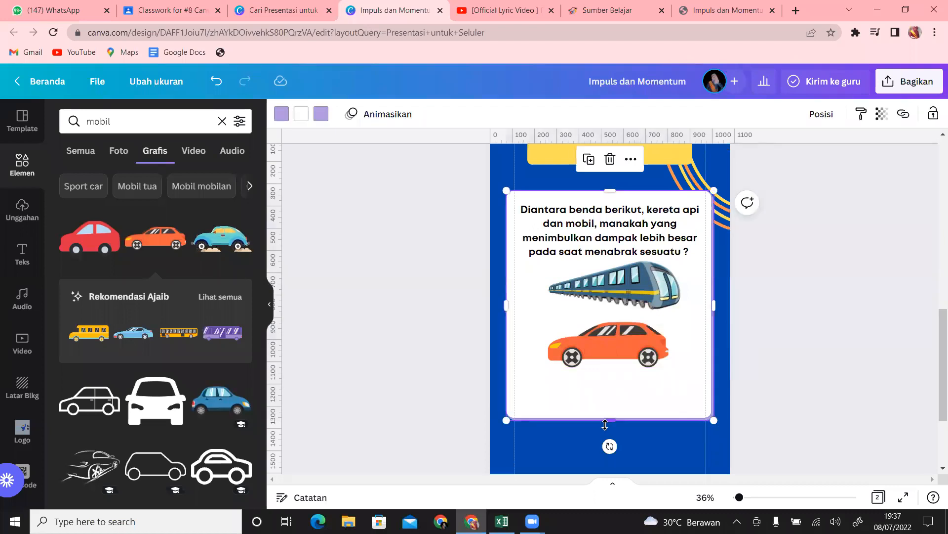
left_click_drag(609, 422, 607, 379)
left_click(618, 344)
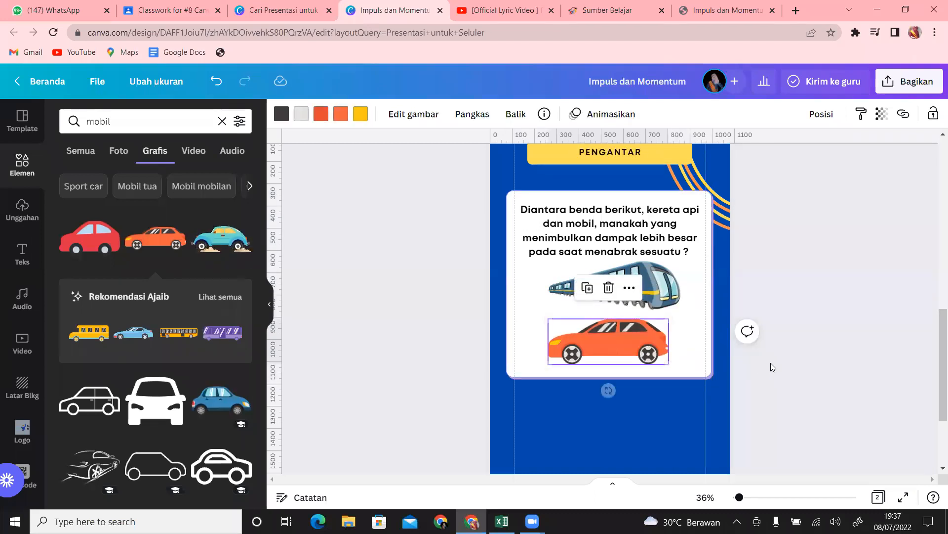
mouse_move(935, 356)
left_mouse_down()
mouse_move(934, 399)
mouse_move(934, 369)
left_mouse_up()
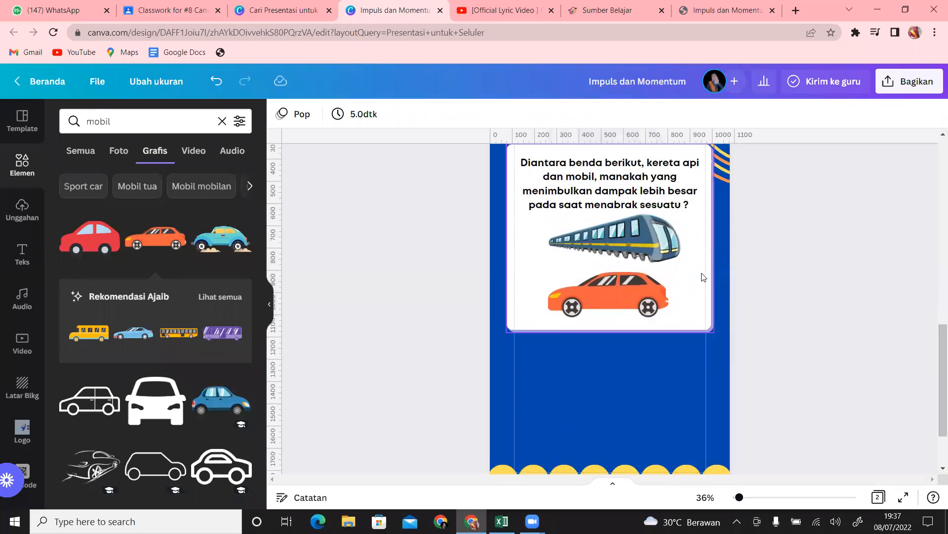
Duplicate the card and resize the blank copy to sit just below the question card.
left_click(704, 277)
key("ctrl+d")
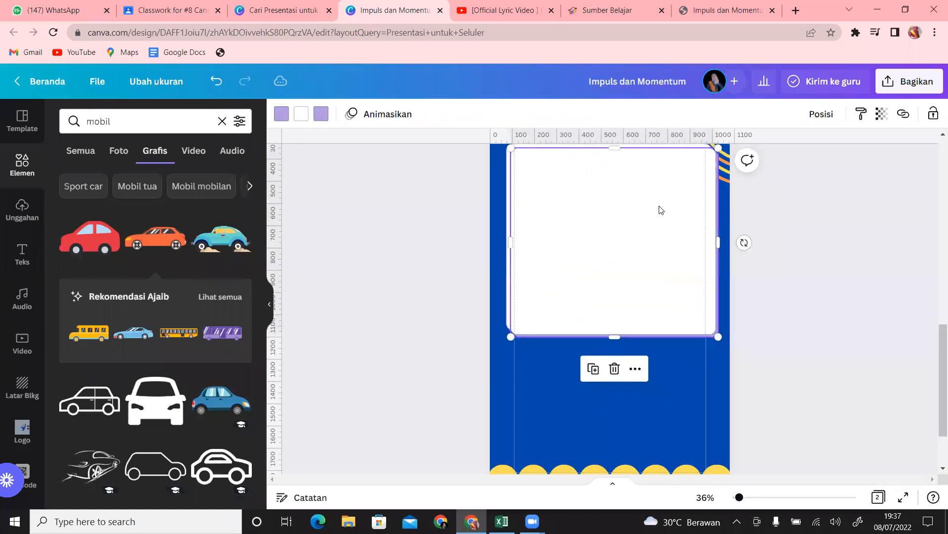
left_click_drag(660, 225, 654, 321)
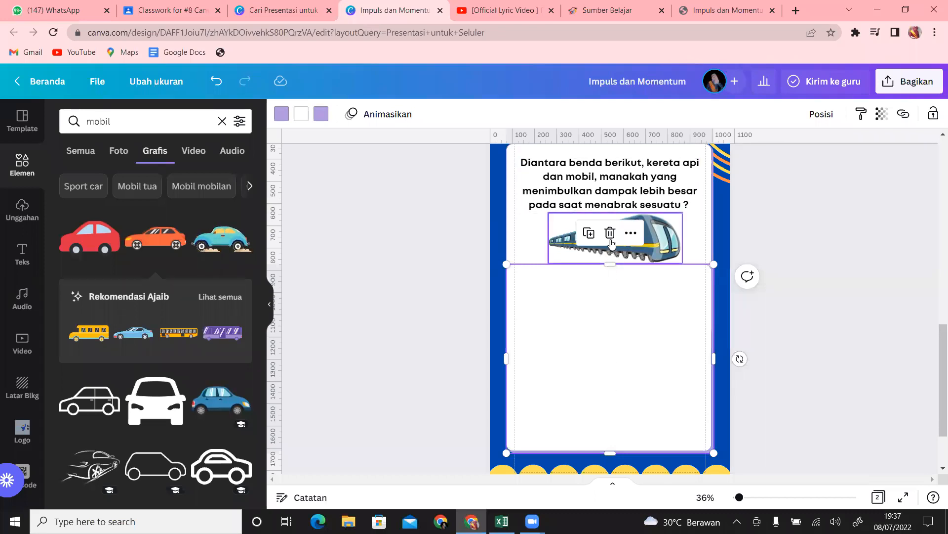
left_click_drag(611, 264, 621, 354)
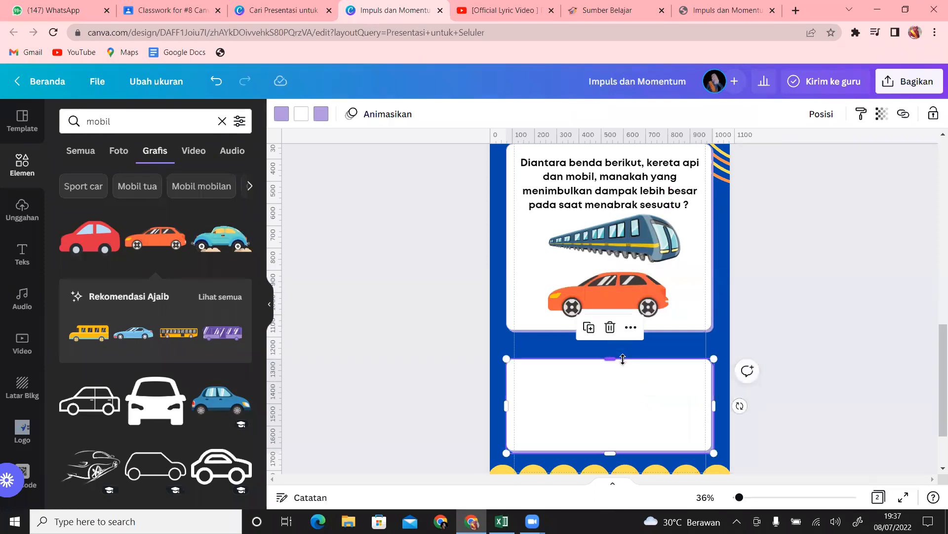
left_click_drag(618, 403, 617, 388)
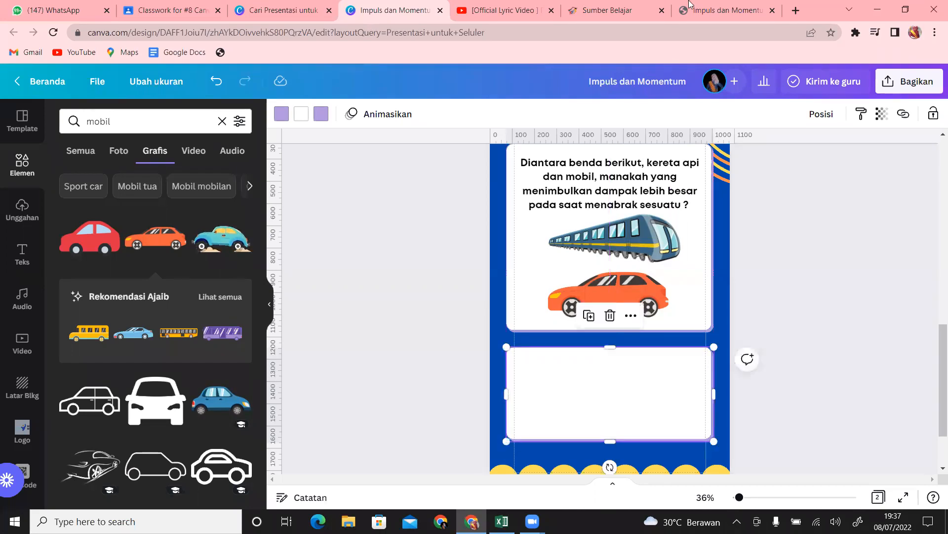
Paste the sentence 'PERBEDAAN DAMPAK KERUSAKAN… KONSEP IMPULS DAN MOMENTUM.' from Rumah Belajar onto the question card.
left_click(728, 9)
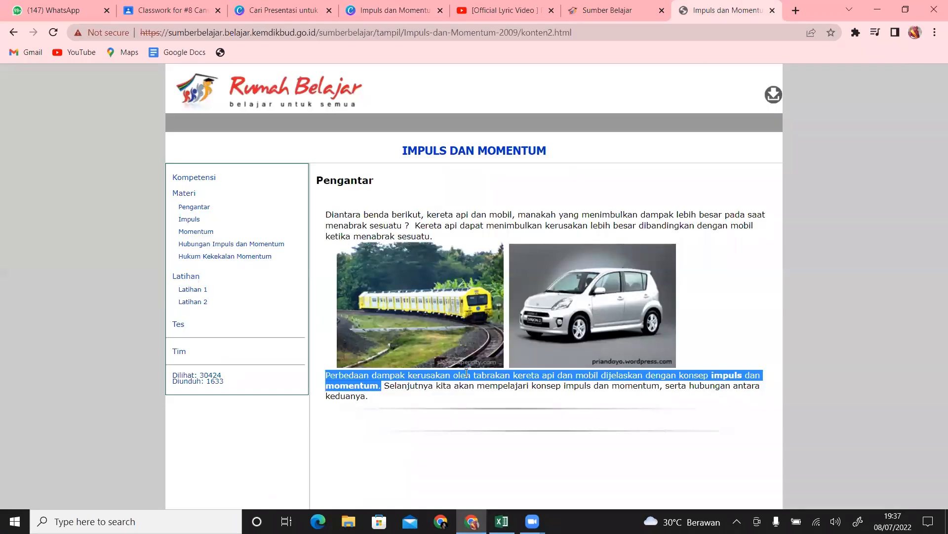
left_click(376, 10)
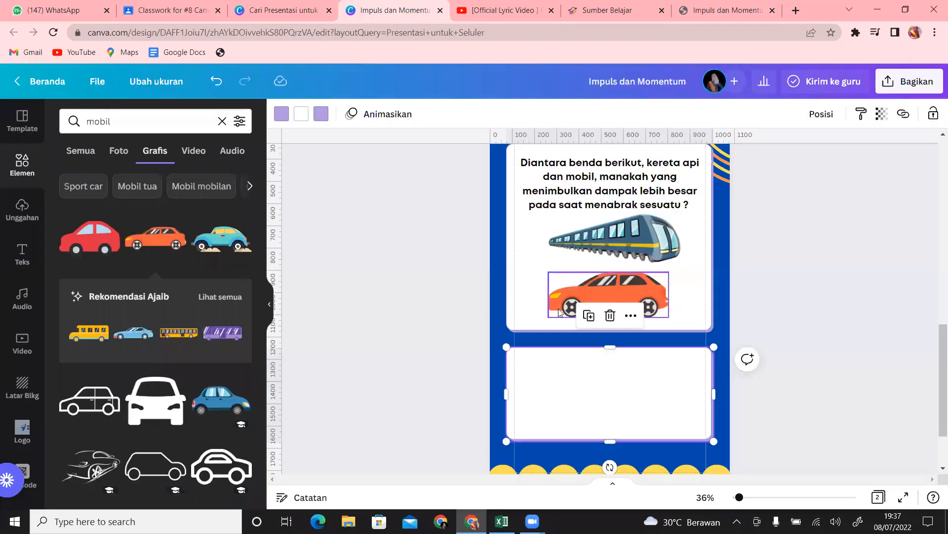
type("PERBEDAAN DAMPAK KERUSAKAN OLEH TABRAKAN KERETA API DAN MOBIL DIJELASKAN DENGAN KONSEP IMPULS DAN MOMENTUM.")
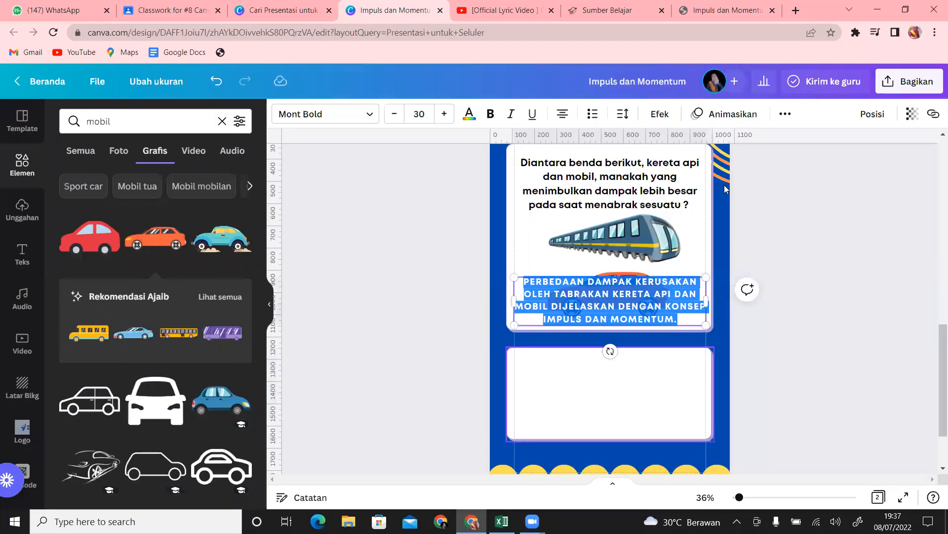
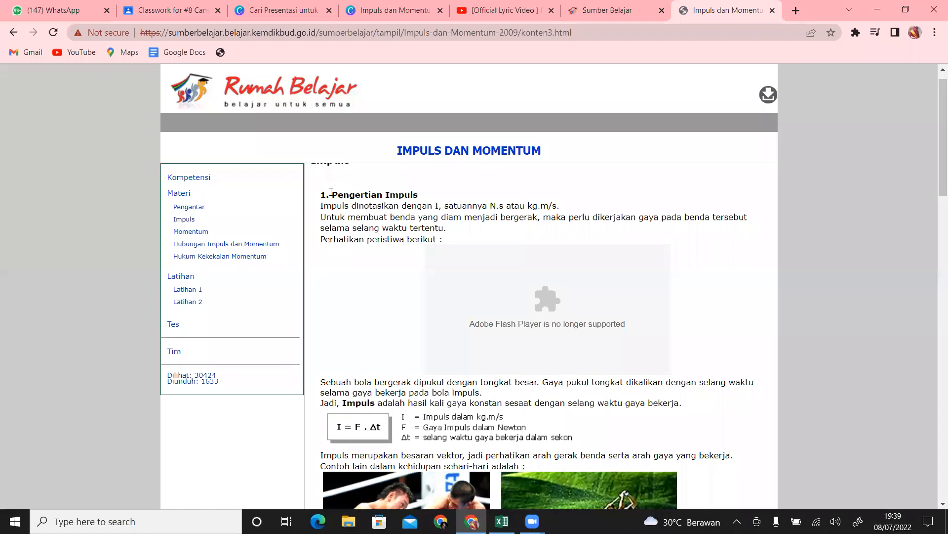
Copy the 'Pengertian Impuls' heading and definition paragraph from Rumah Belajar for the Canva design.
left_click_drag(331, 192, 422, 199)
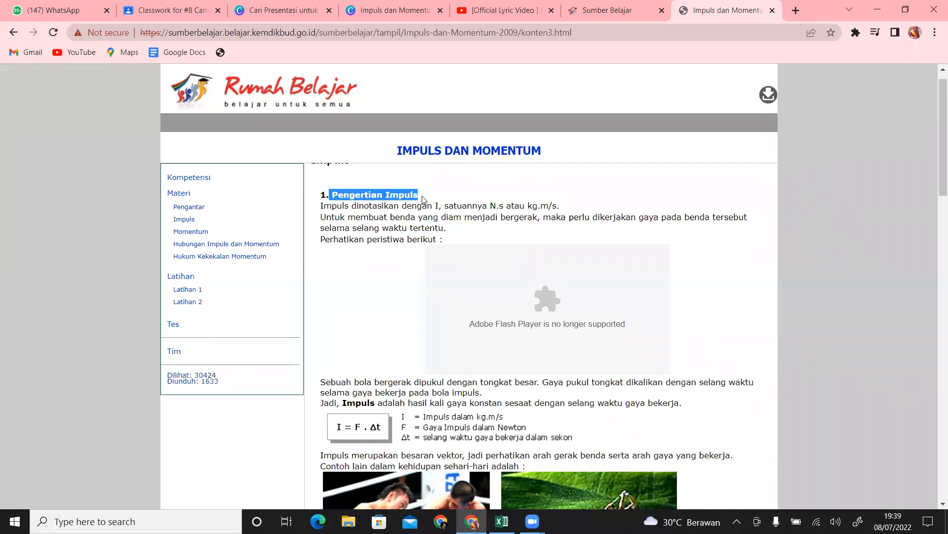
left_click_drag(664, 189, 681, 218)
left_click_drag(560, 213, 454, 232)
key("ctrl+c")
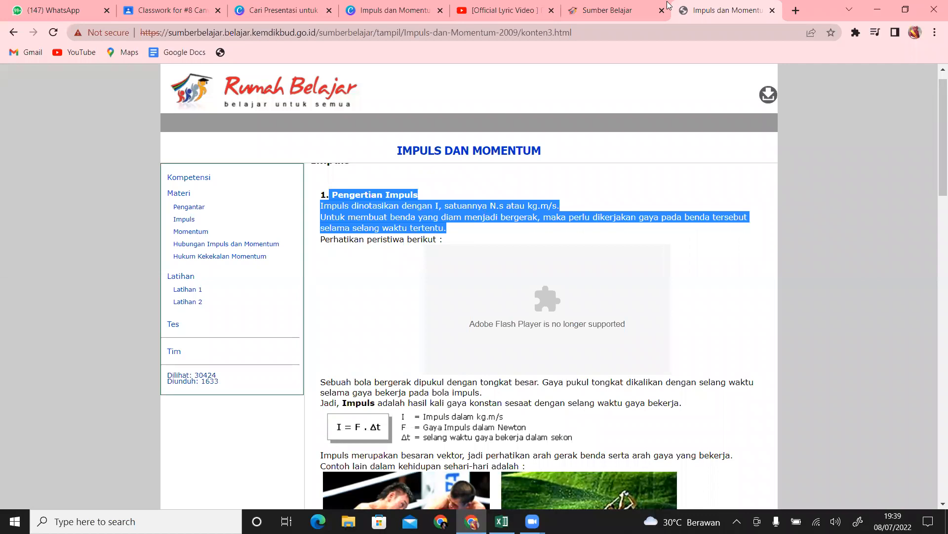
left_click(407, 6)
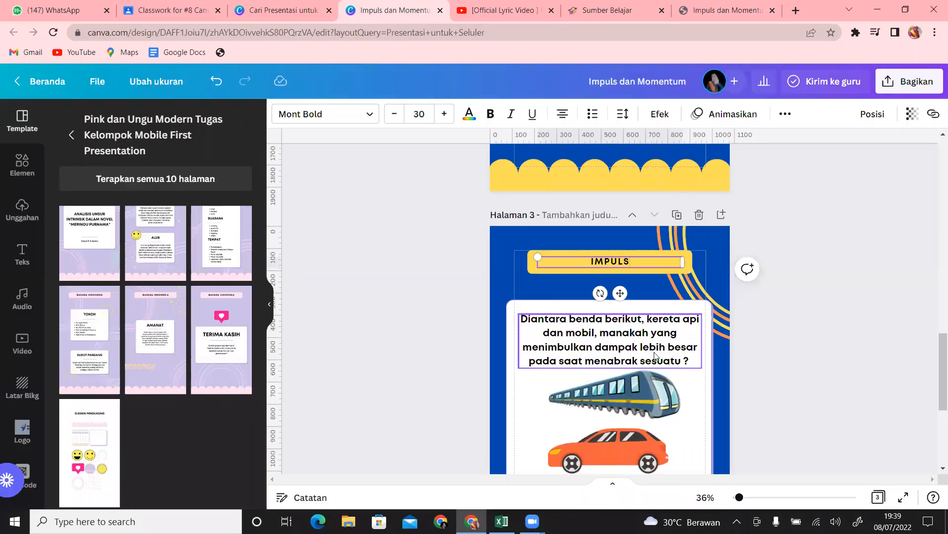
Paste the Pengertian Impuls definition over the page 3 question and stretch the white card upward.
left_click(691, 361)
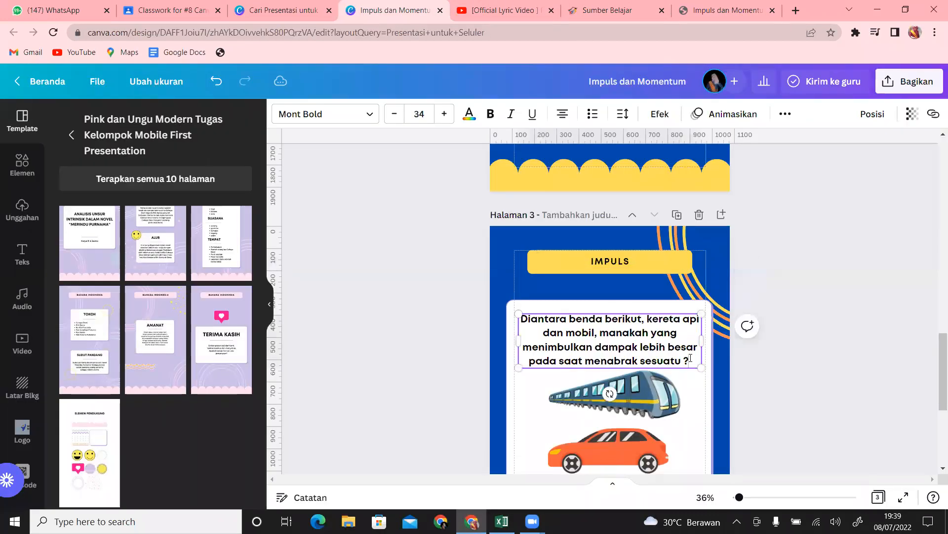
left_click_drag(690, 361, 522, 319)
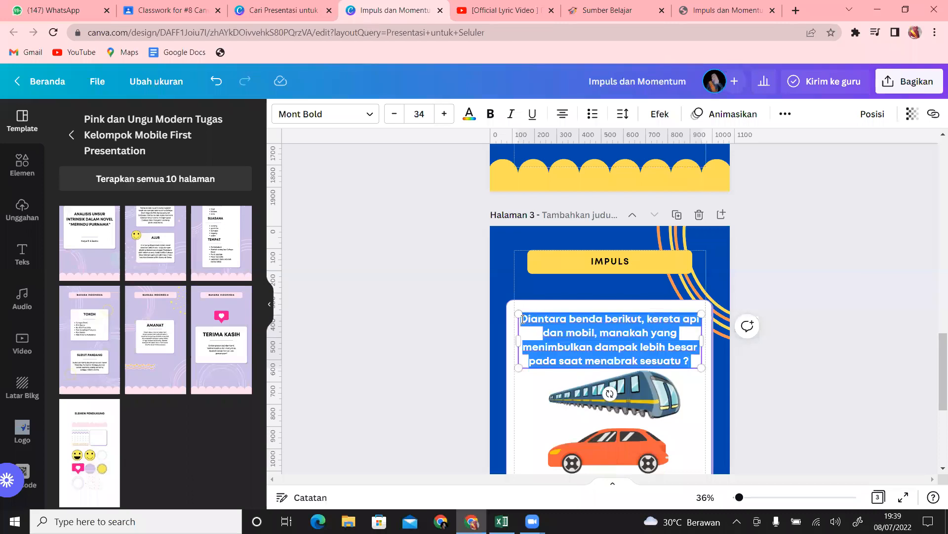
key("ctrl+v")
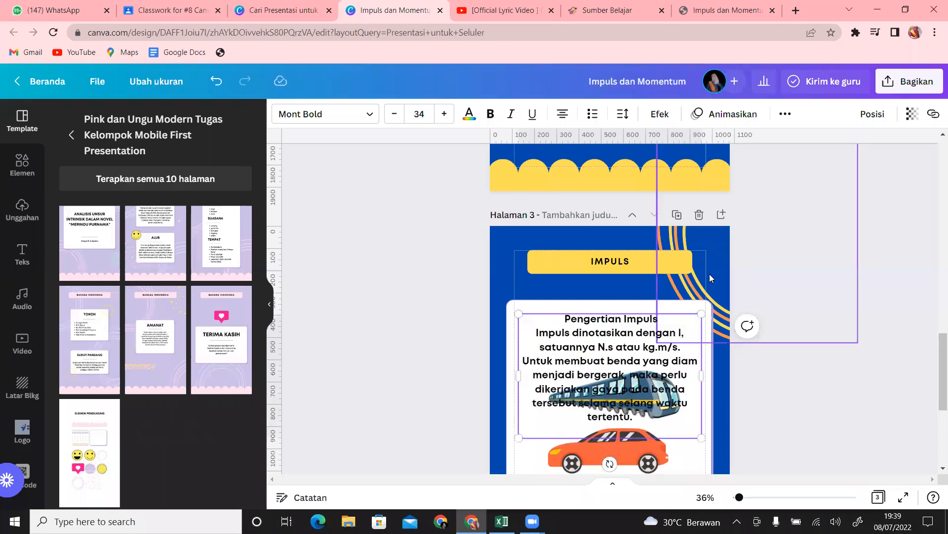
left_click(683, 302)
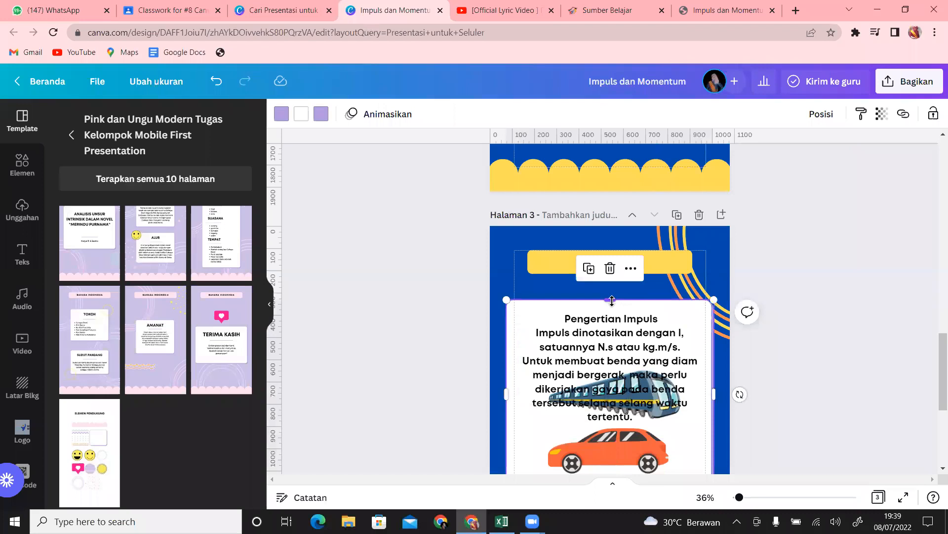
left_click_drag(609, 300, 607, 289)
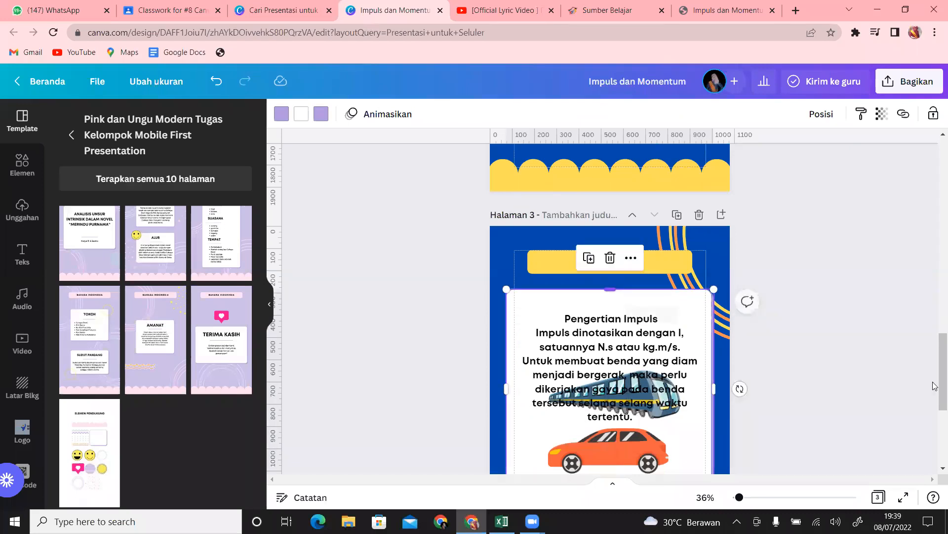
Delete the car and train pictures, keeping the definition text inside the white card.
scroll(936, 392, "down", 3)
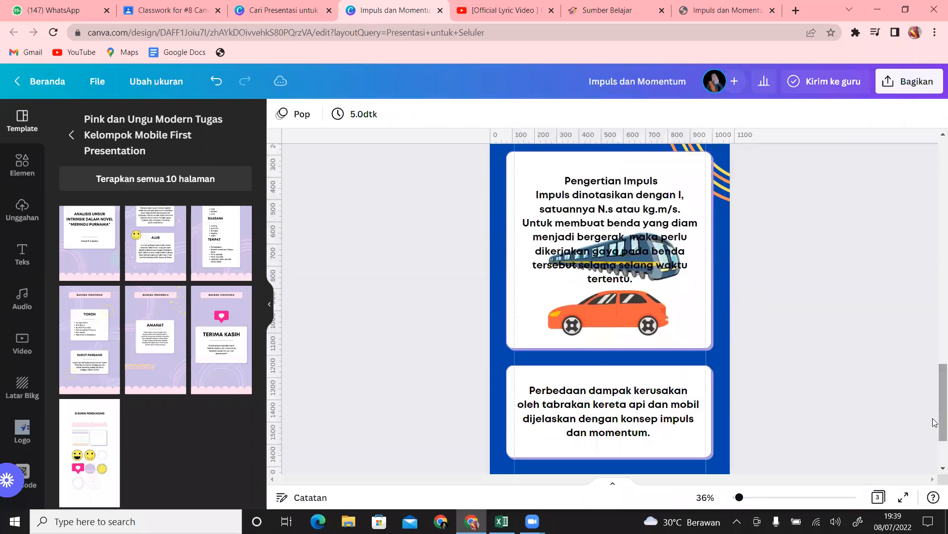
left_click(611, 320)
key("Delete")
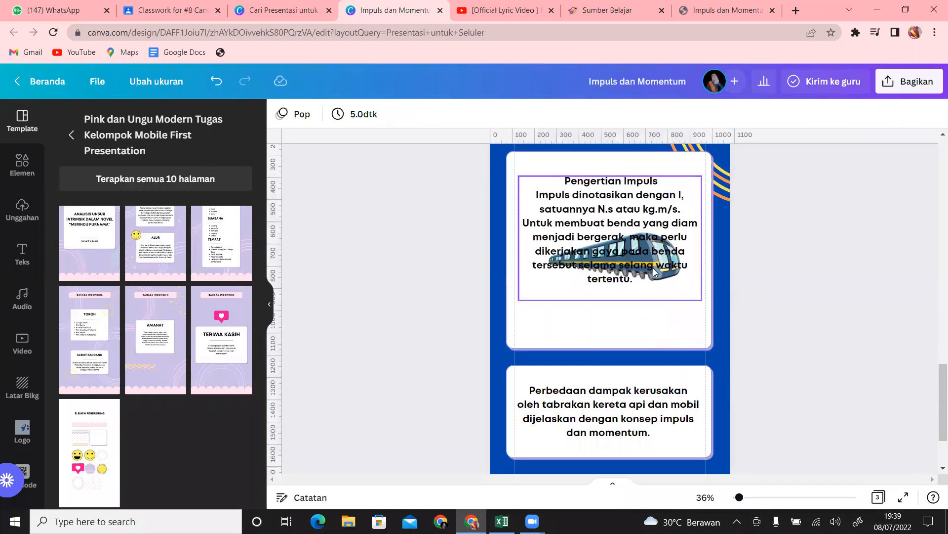
left_click(660, 281)
left_click_drag(660, 281, 629, 240)
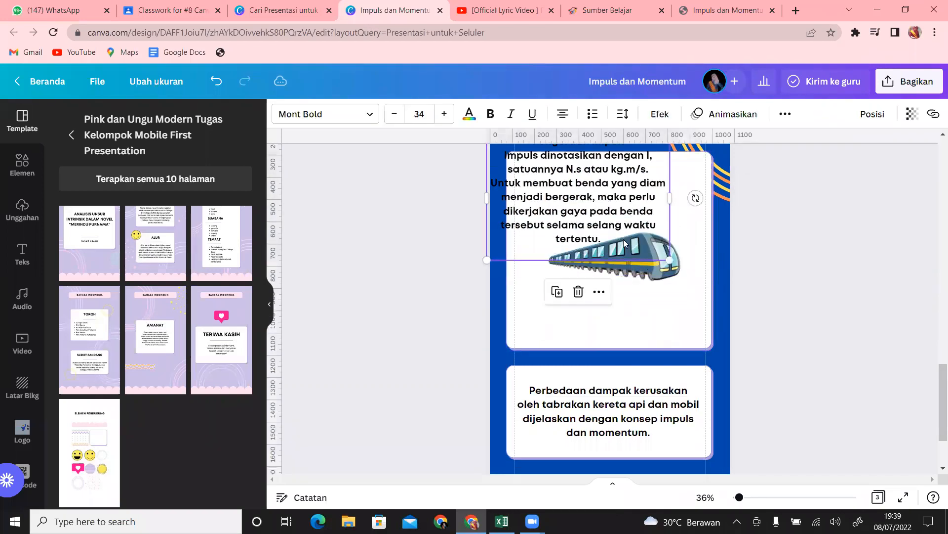
left_click(657, 272)
key("Delete")
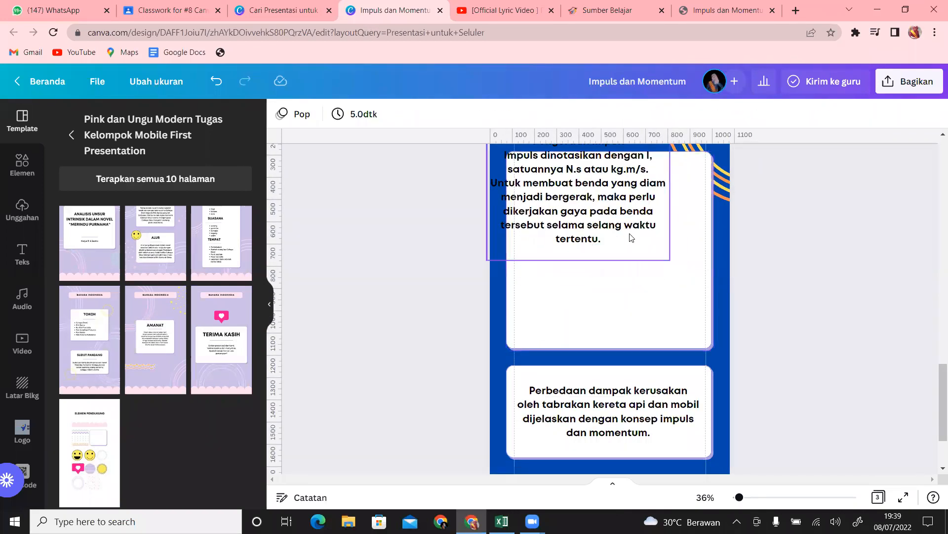
left_click(632, 233)
left_click_drag(632, 233, 646, 241)
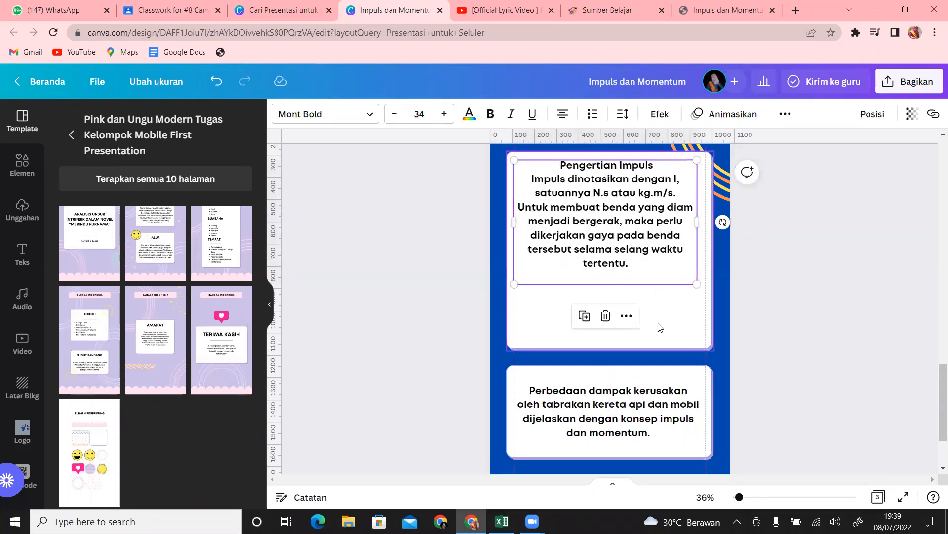
left_click(677, 324)
left_click(624, 236)
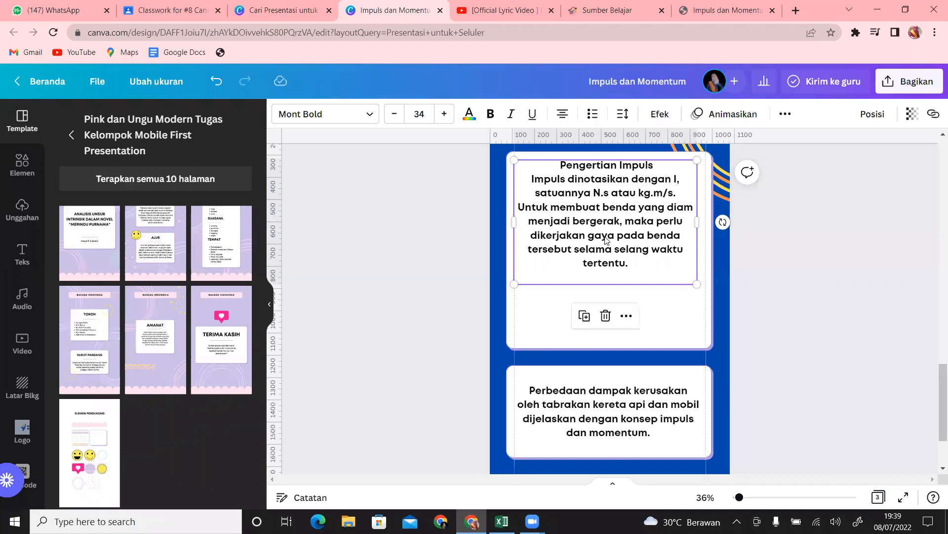
Try different alignments for the definition text and heading, undoing the heading-only centring.
left_click(562, 115)
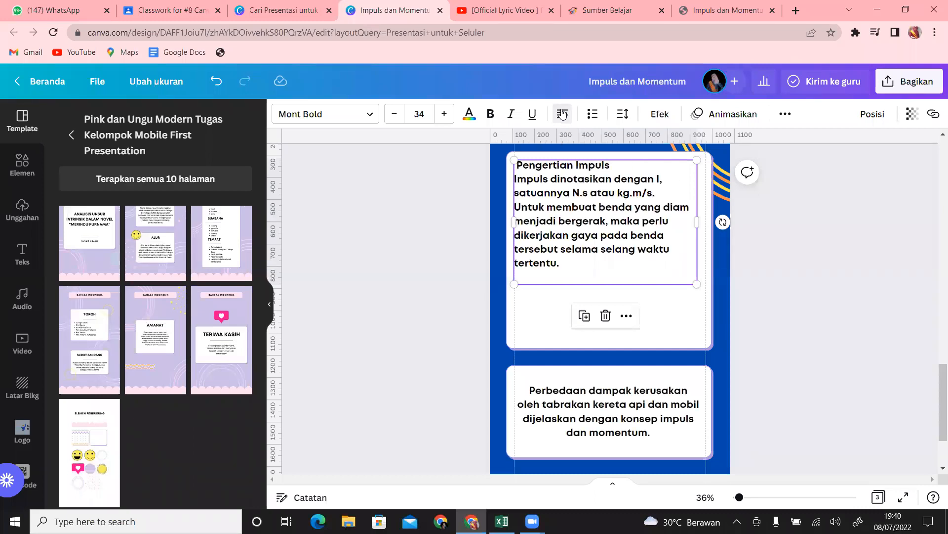
left_click(563, 115)
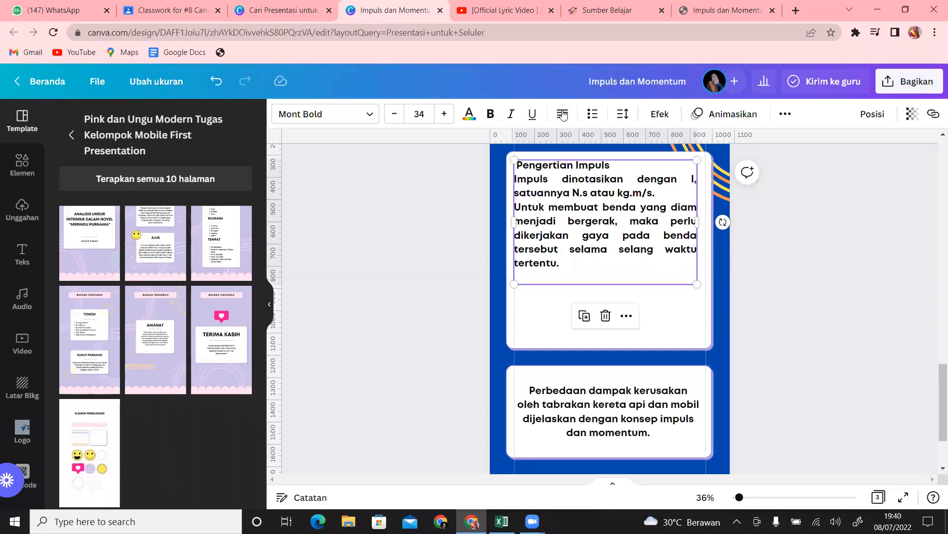
left_click(562, 117)
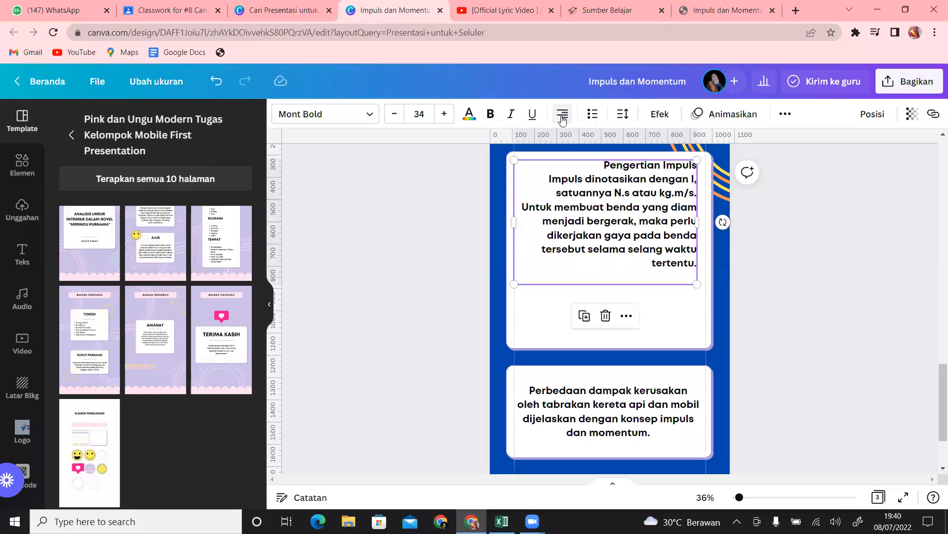
left_click(562, 117)
left_click(562, 117)
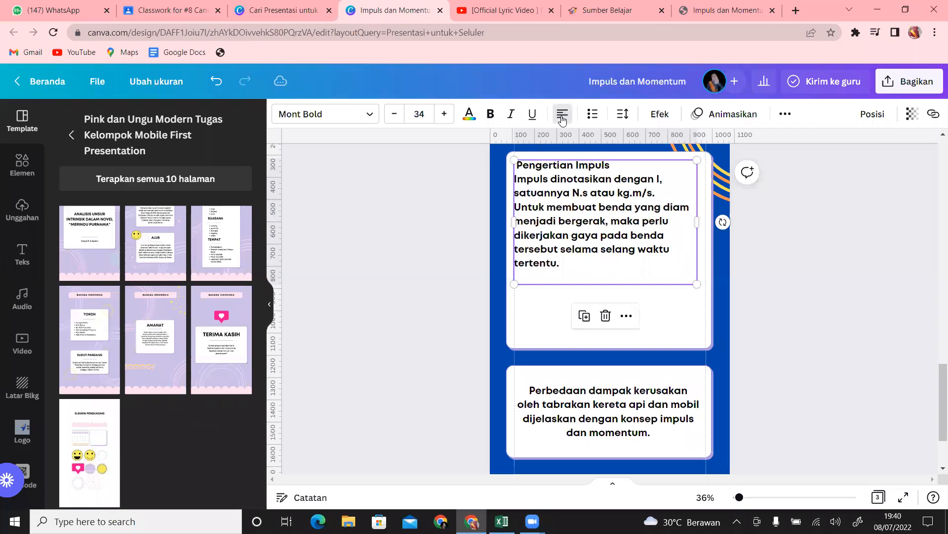
mouse_move(585, 252)
left_mouse_down()
mouse_move(599, 255)
mouse_move(586, 254)
left_mouse_up()
left_click(517, 167)
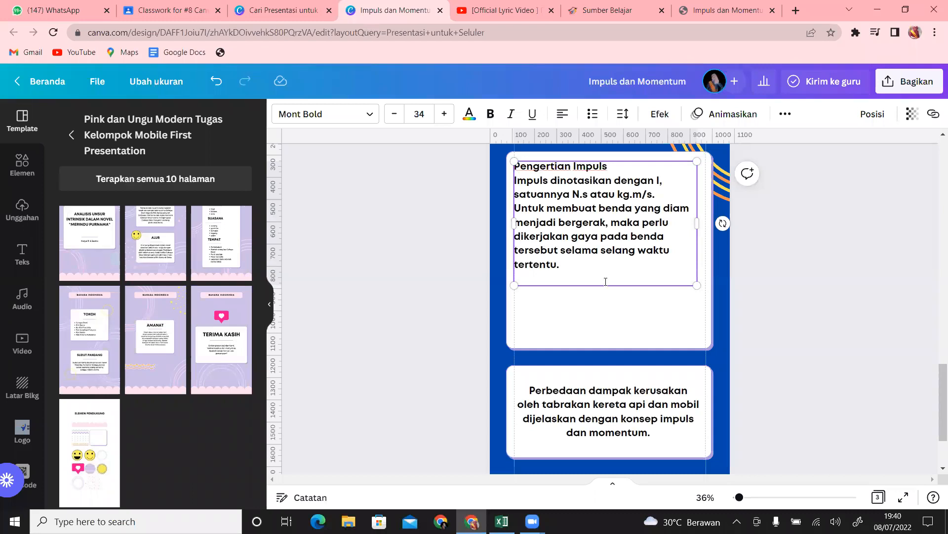
left_click(565, 114)
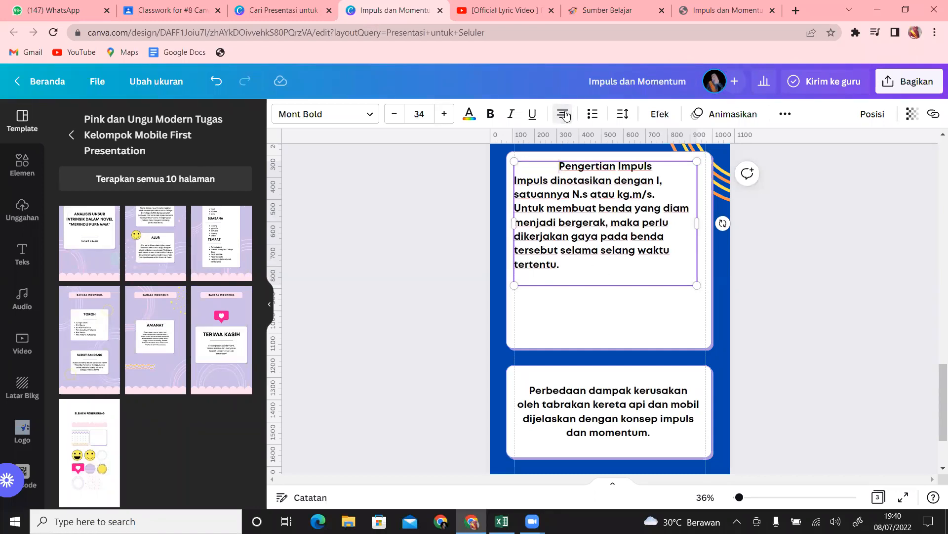
key("ctrl+z")
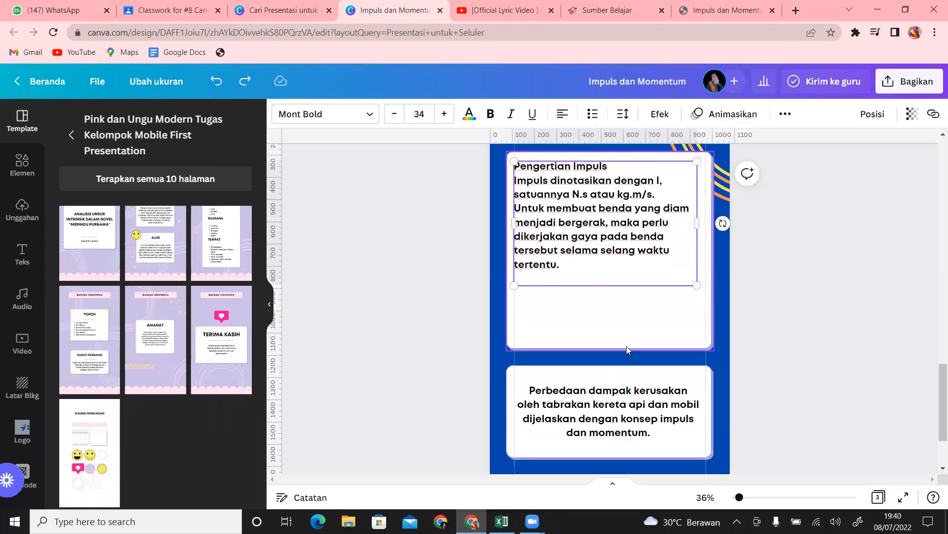
Widen the definition text box slightly and centre-align the whole paragraph.
left_click(626, 345)
left_click(578, 233)
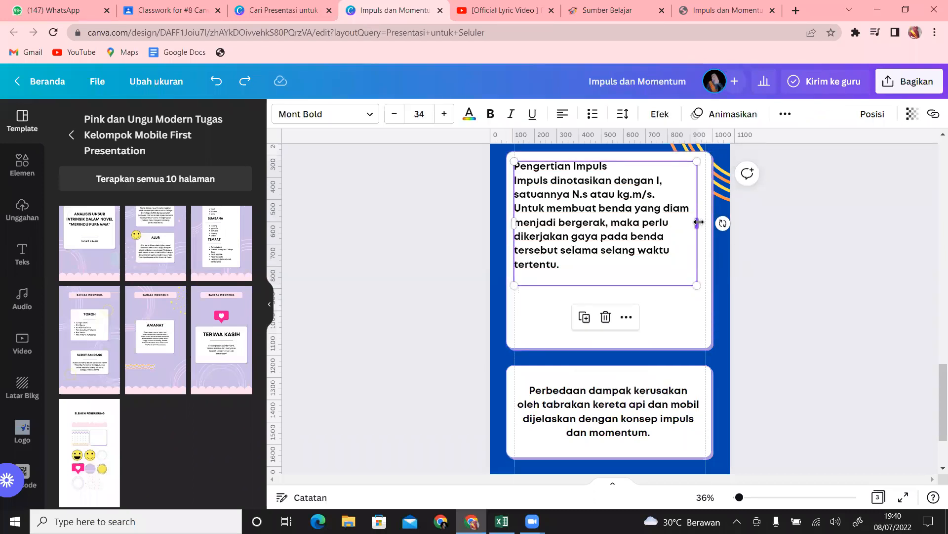
mouse_move(723, 223)
left_mouse_down()
mouse_move(764, 223)
mouse_move(707, 232)
left_mouse_up()
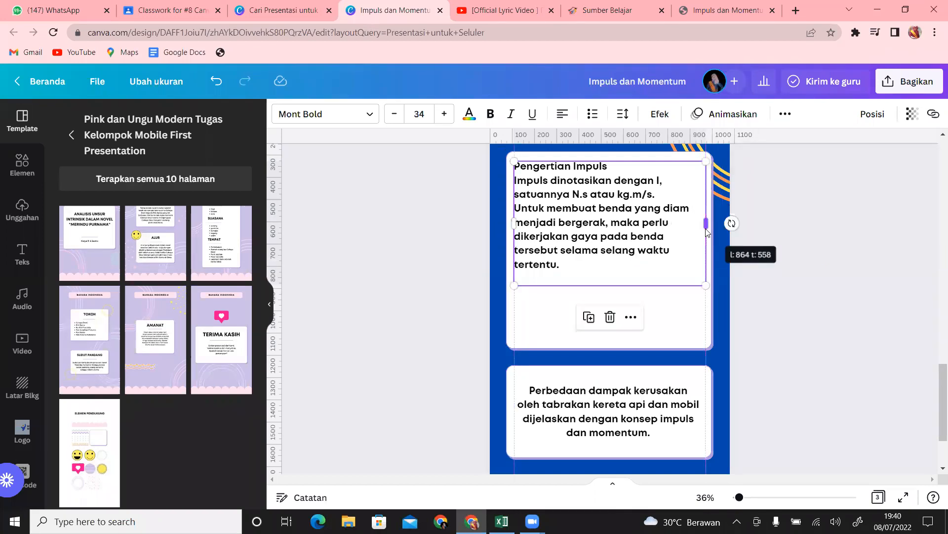
left_click(562, 115)
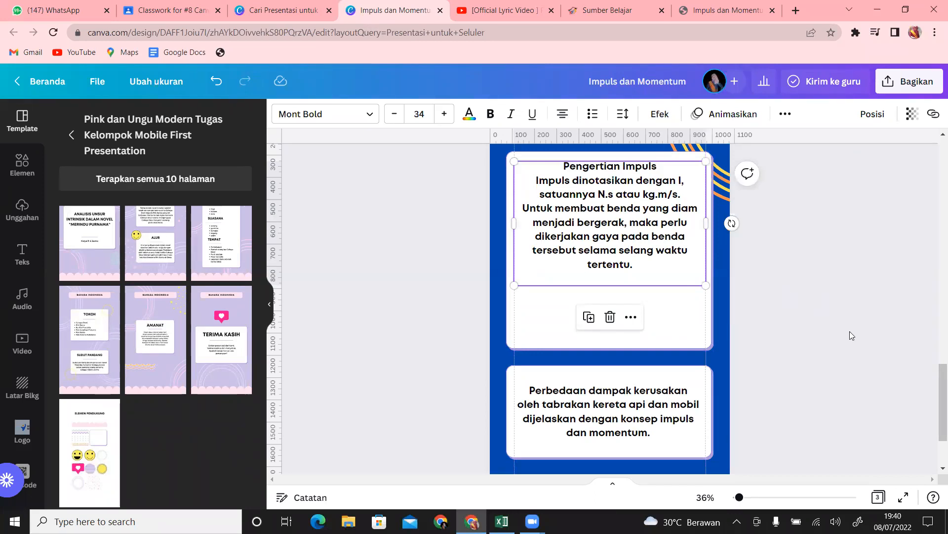
Shorten the white card so it ends just below the definition paragraph.
mouse_move(936, 378)
left_mouse_down()
mouse_move(936, 262)
mouse_move(935, 376)
left_mouse_up()
left_click(815, 379)
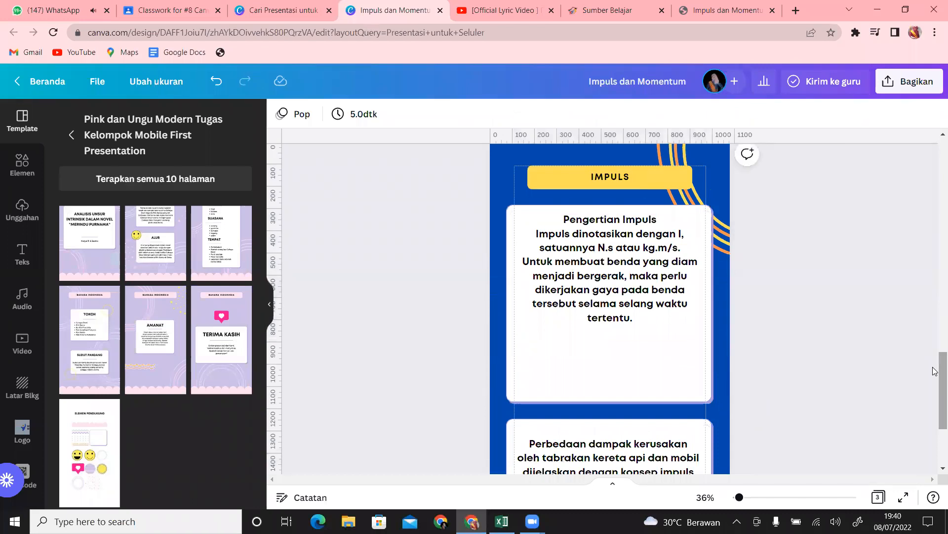
left_click(633, 368)
left_click_drag(610, 402, 606, 339)
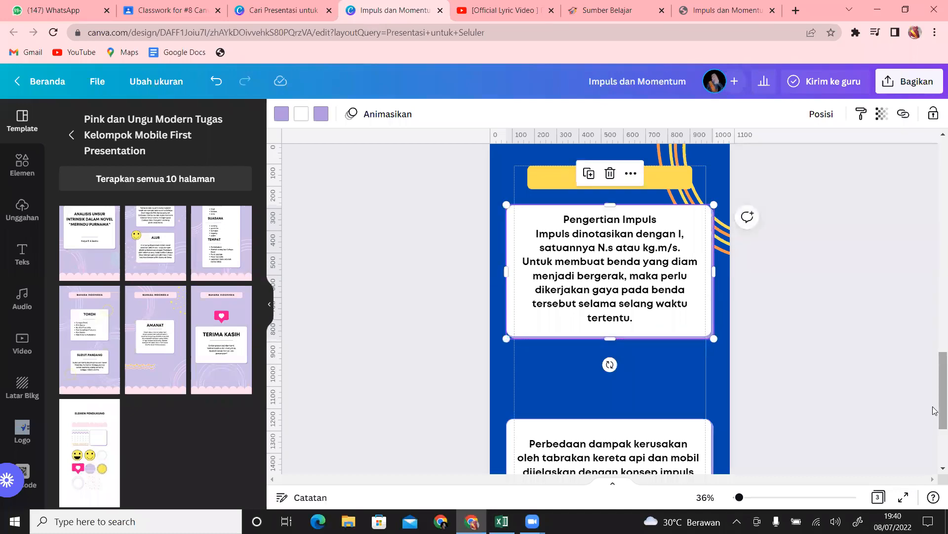
scroll(935, 397, "down", 2)
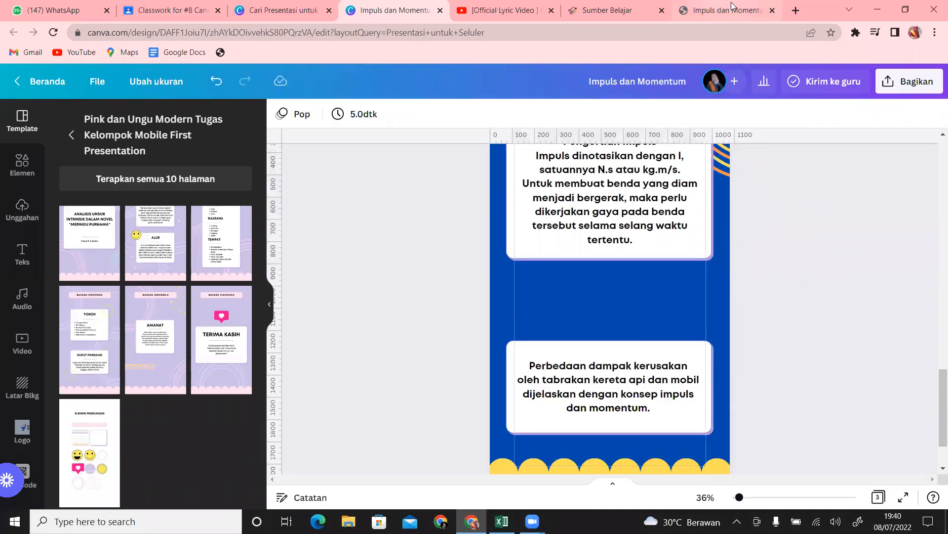
Scroll Rumah Belajar's Impuls page down to the I = F . Δt formula and example photos.
left_click(732, 9)
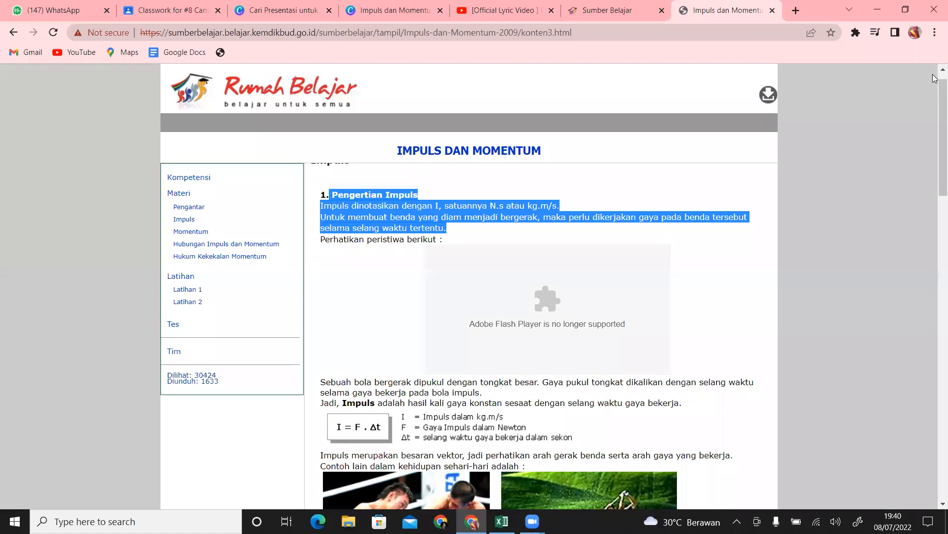
left_click_drag(935, 133, 936, 183)
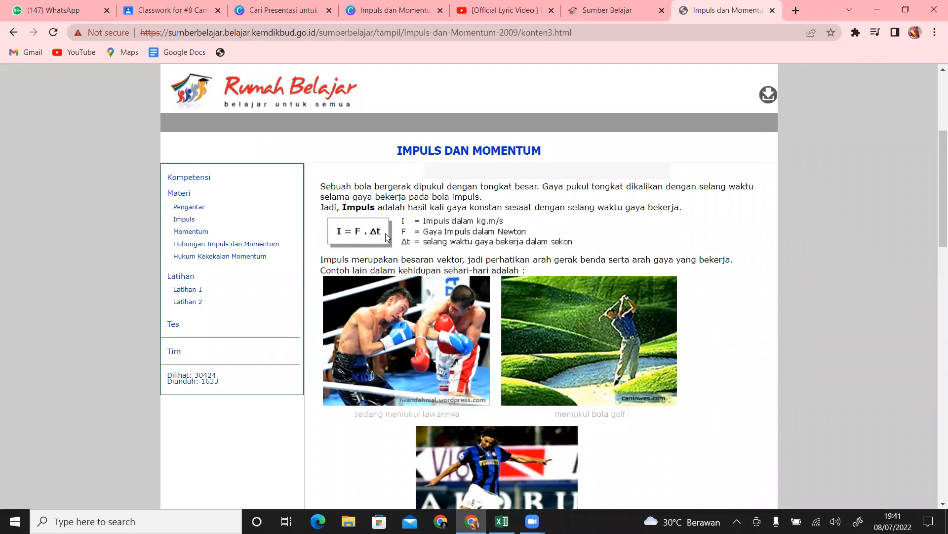
Search Canva's elements for 'delta' graphics, replacing the previous 'mobil' search.
left_click(384, 7)
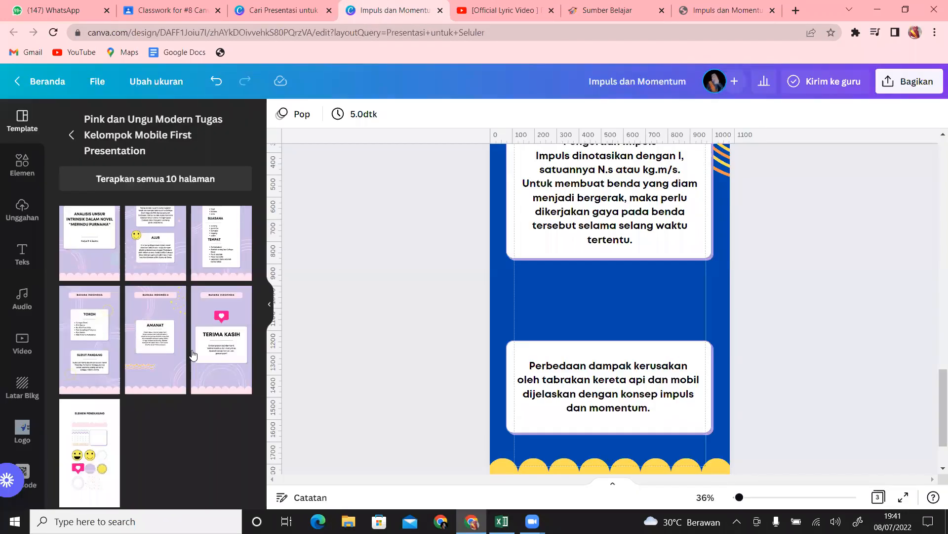
left_click(23, 167)
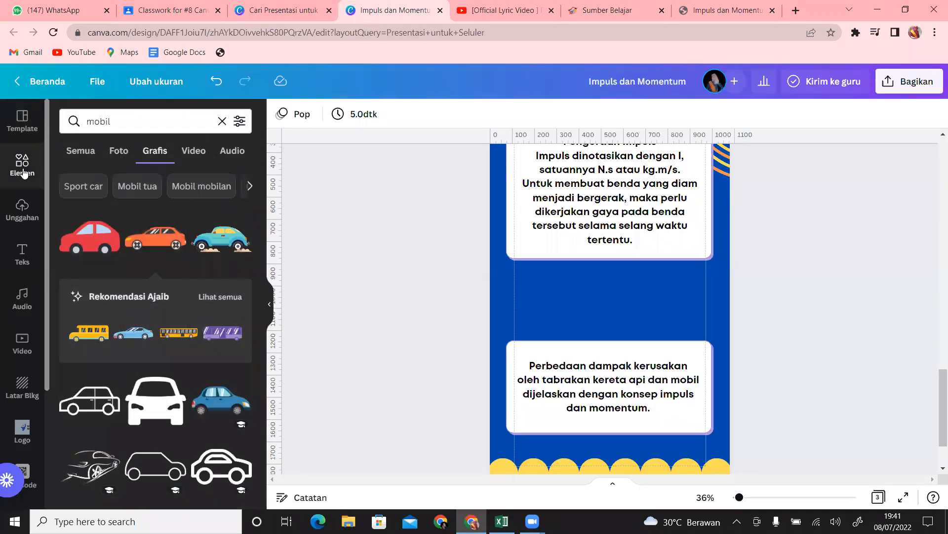
left_click(62, 124)
key("BackSpace")
type("delta")
key("Return")
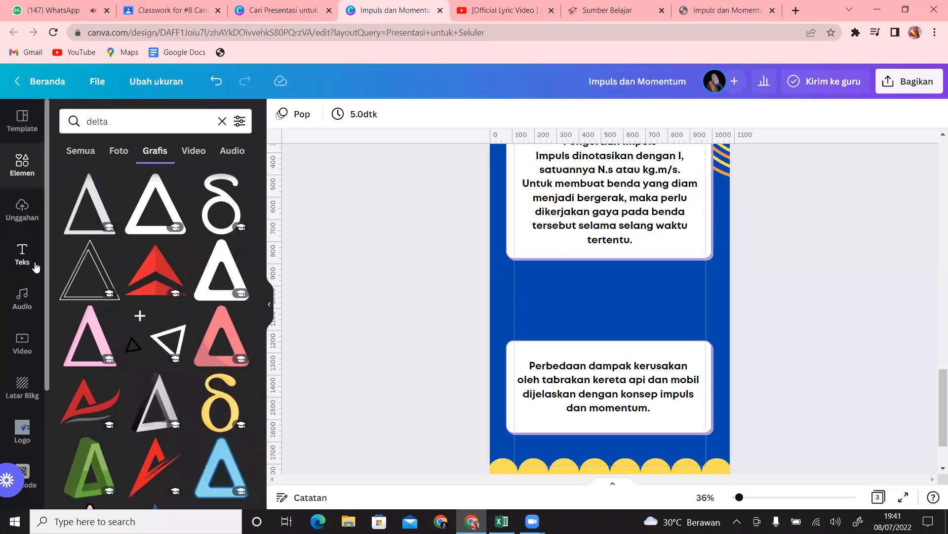
left_click_drag(47, 262, 69, 446)
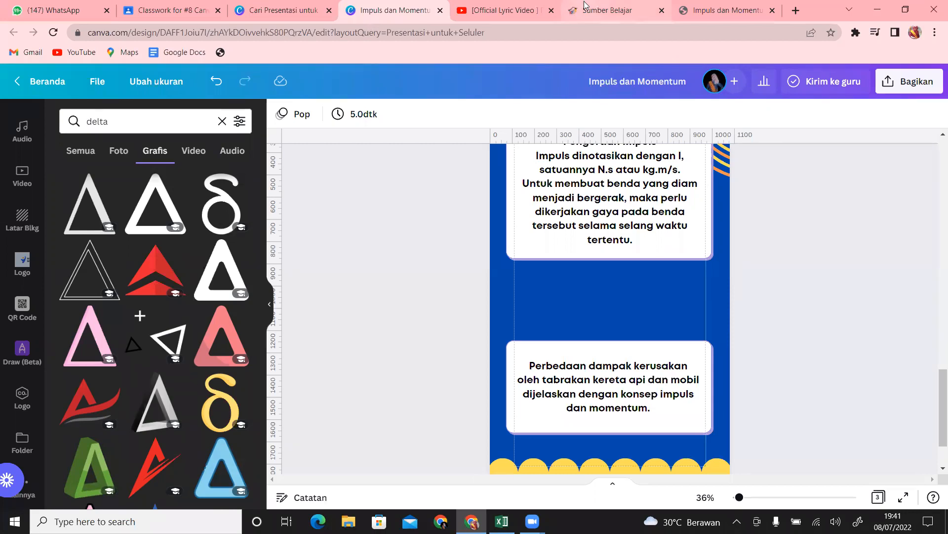
On Rumah Belajar, capture a screenshot region around the I = F . Δt formula and legend.
left_click(740, 7)
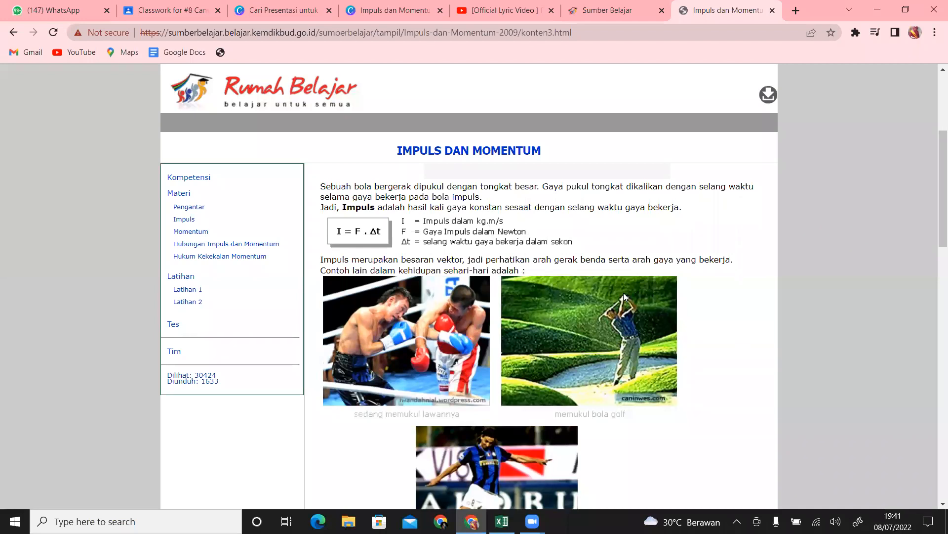
key("Print")
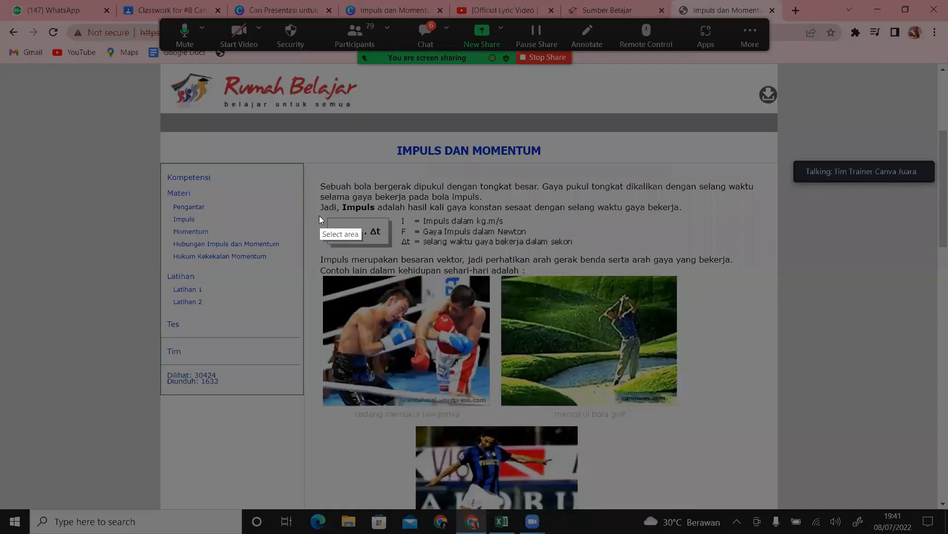
left_click_drag(320, 211, 579, 253)
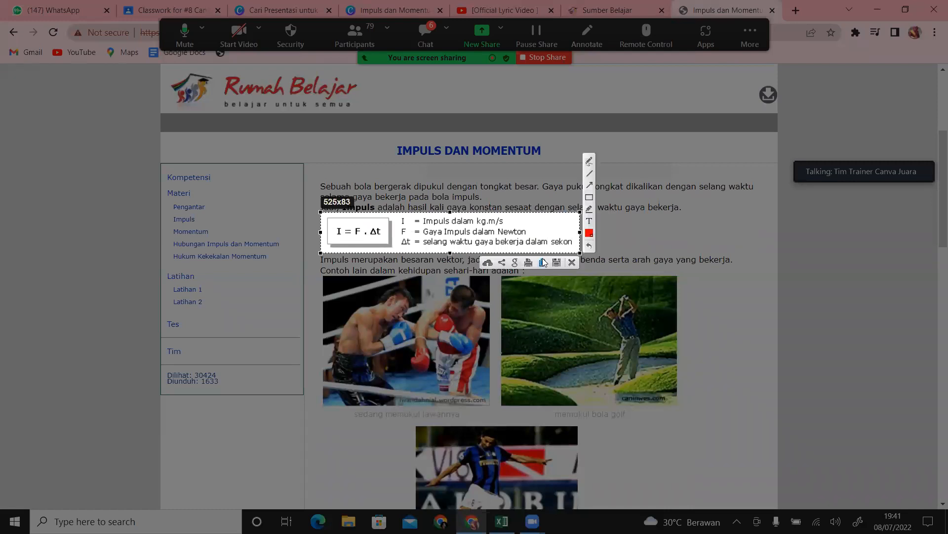
Copy the captured formula and move the lower white card up toward the definition.
left_click(544, 262)
left_click(395, 10)
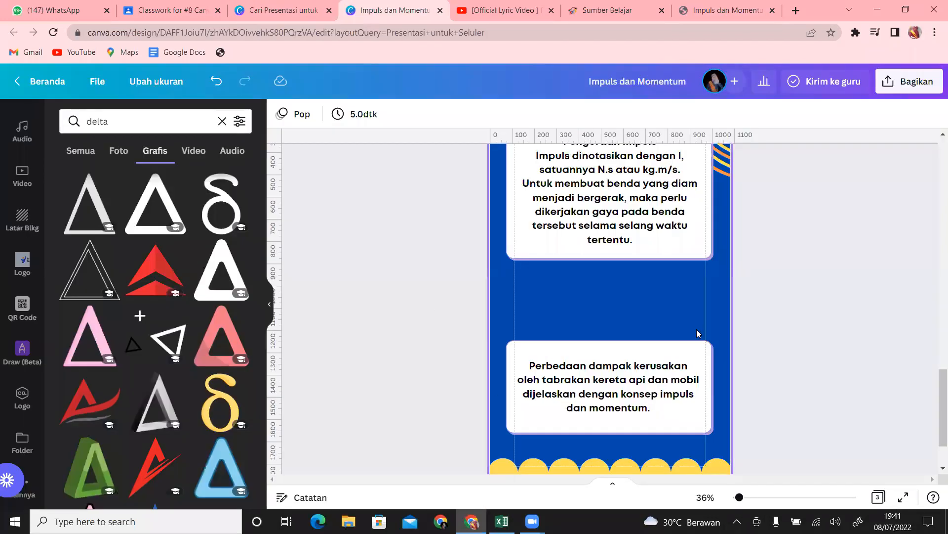
left_click(645, 345)
left_click_drag(646, 346, 644, 281)
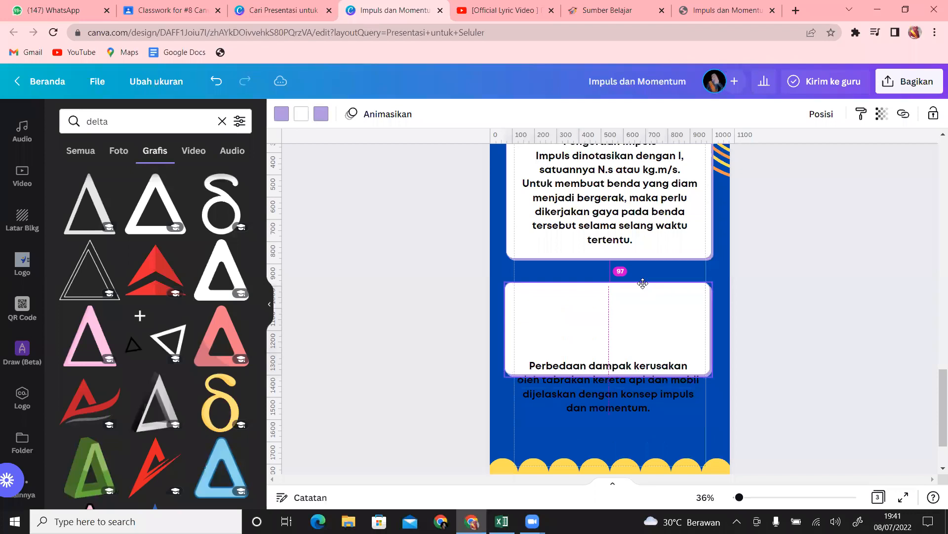
Delete the card's 'Perbedaan dampak kerusakan' text and paste the formula image in.
left_click(637, 383)
key("Delete")
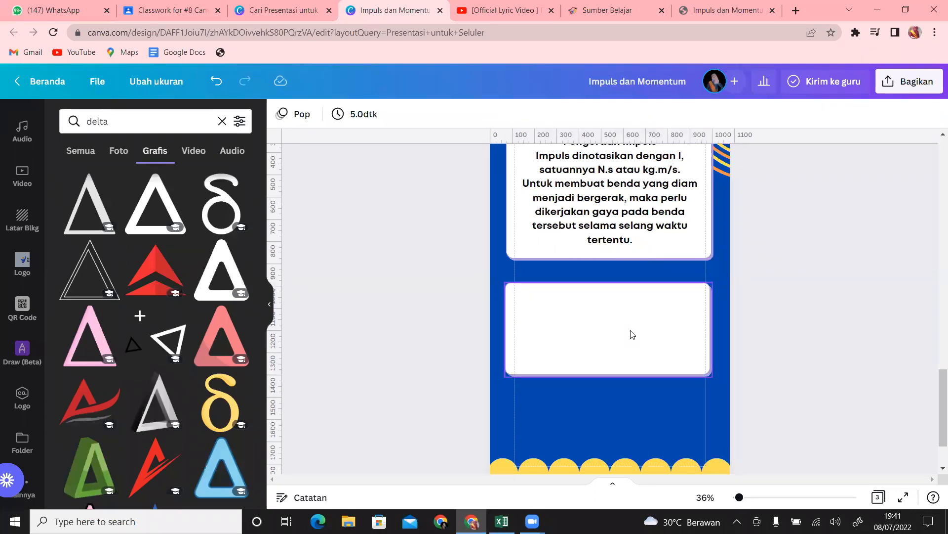
key("ctrl+v")
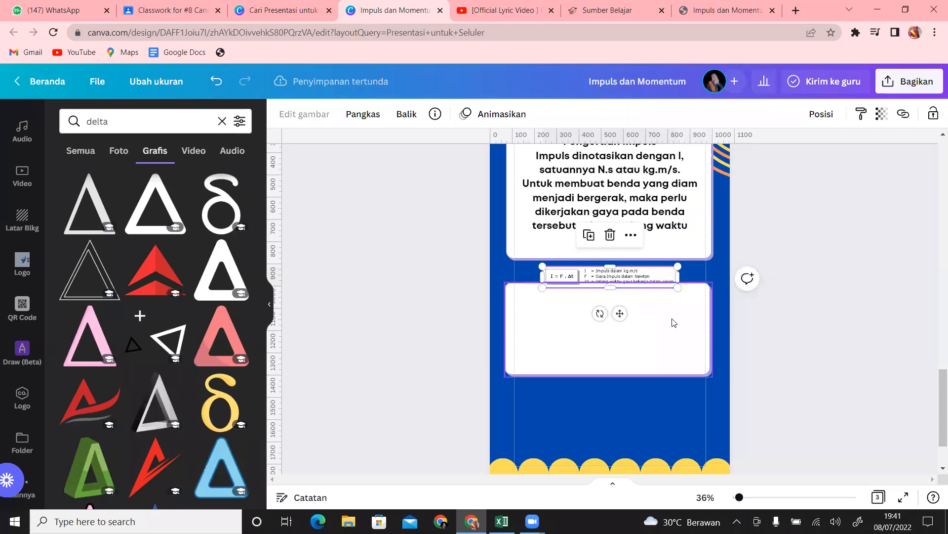
Enlarge the formula image, crop off its legend, and centre I = F . Δt atop the card.
left_click_drag(620, 314, 605, 345)
left_click_drag(680, 332, 754, 379)
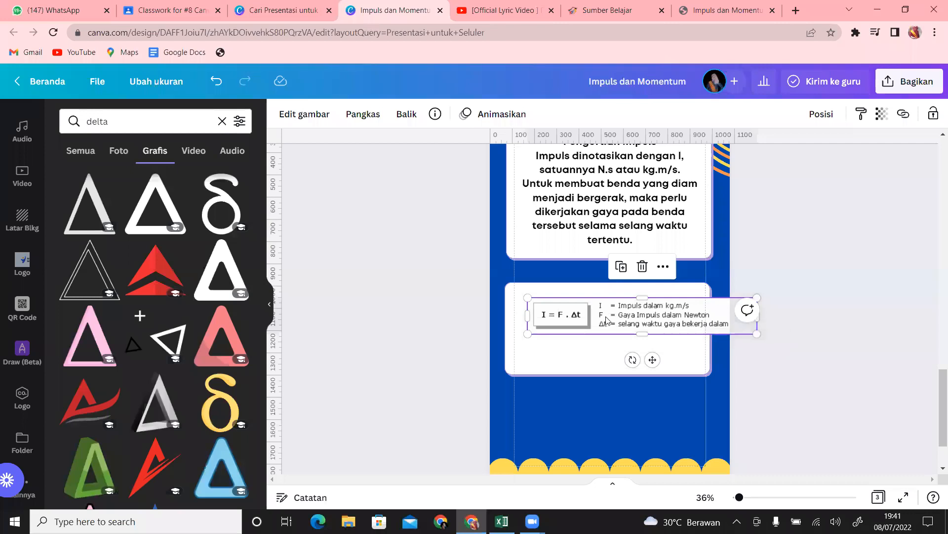
left_click(601, 366)
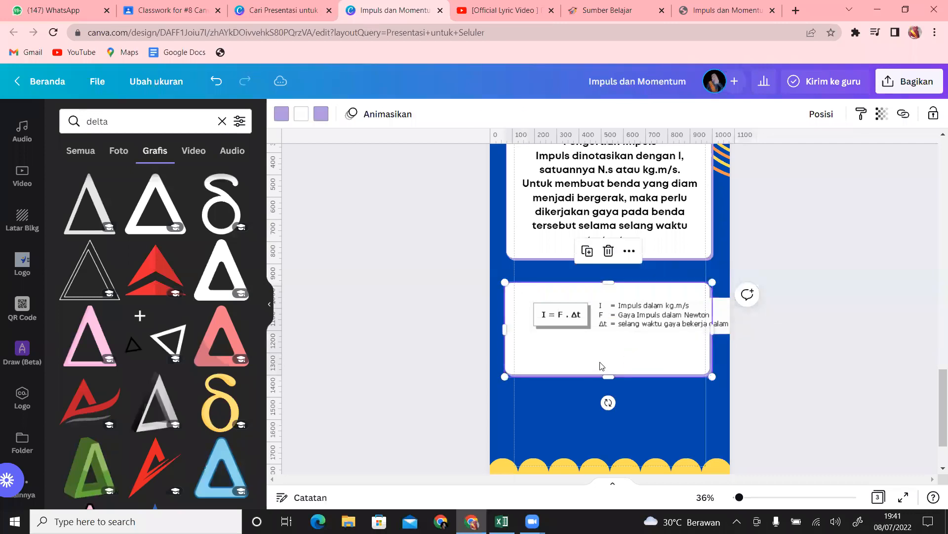
left_click(703, 309)
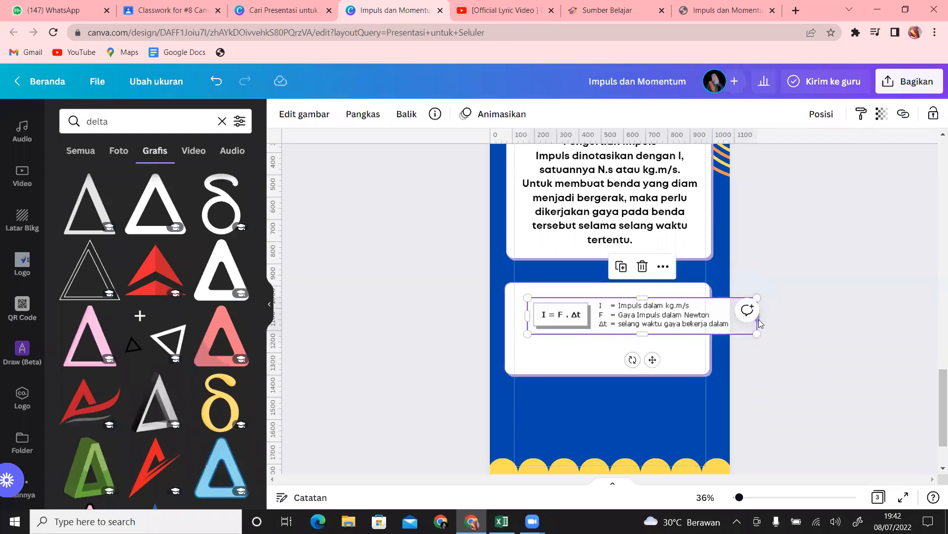
left_click_drag(757, 315, 600, 319)
left_click(654, 334)
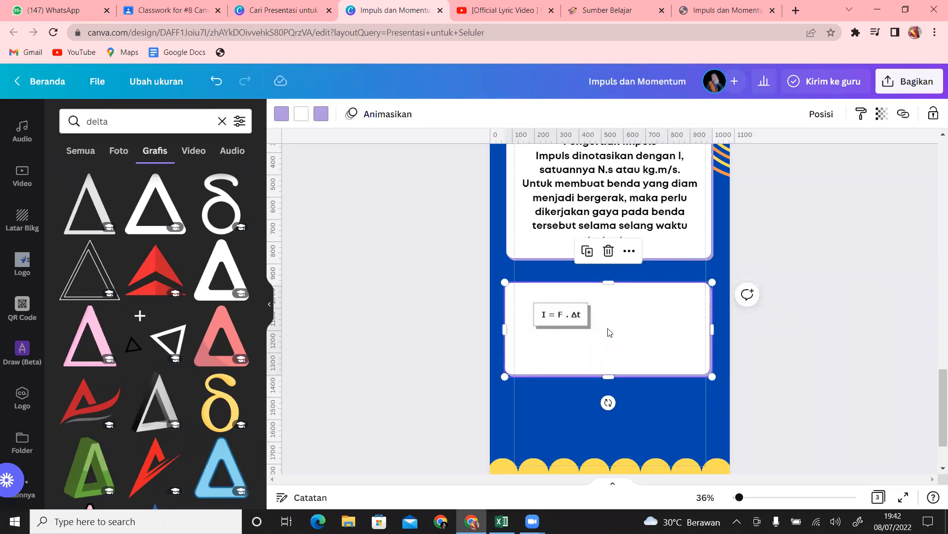
left_click(591, 316)
left_click(637, 334)
left_click_drag(570, 314, 620, 311)
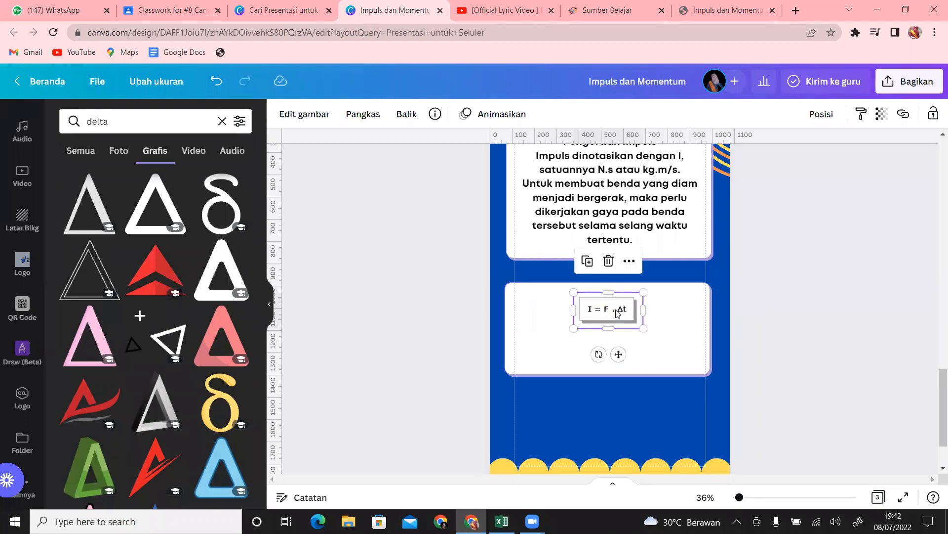
Lengthen the white card downward and paste a second copy of the formula image.
left_click(666, 374)
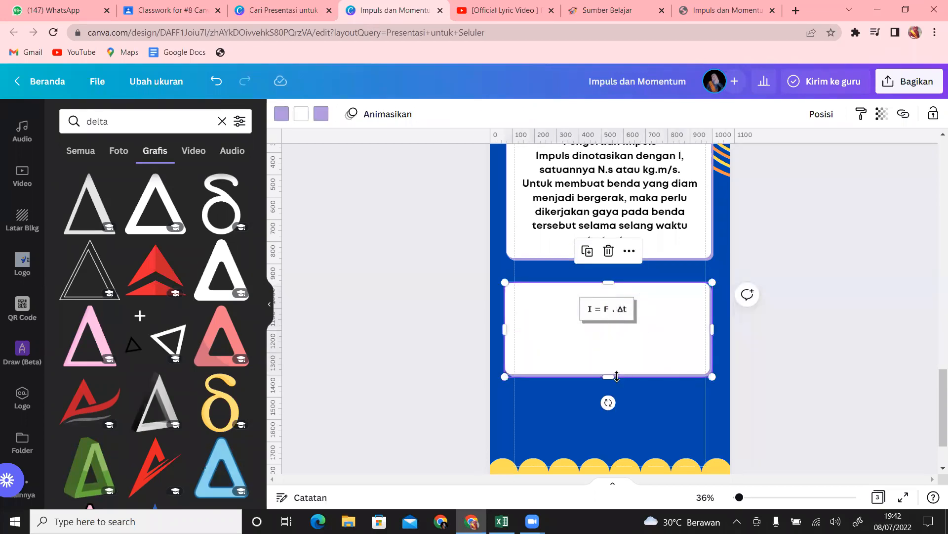
left_click_drag(608, 376, 555, 384)
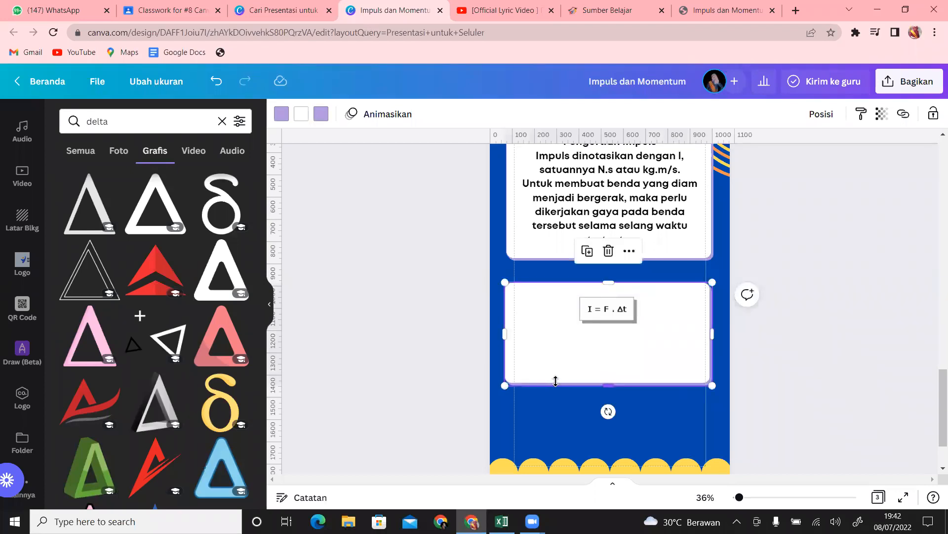
key("ctrl+v")
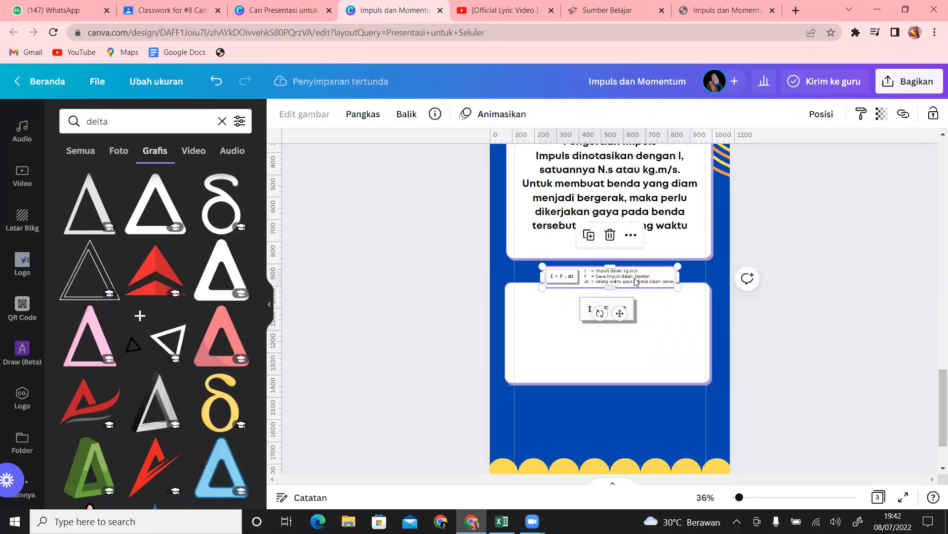
Crop the second copy to its I, F, Δt legend and fit it beneath the formula.
left_click_drag(620, 312, 611, 386)
left_click_drag(538, 345, 595, 338)
left_click(691, 411)
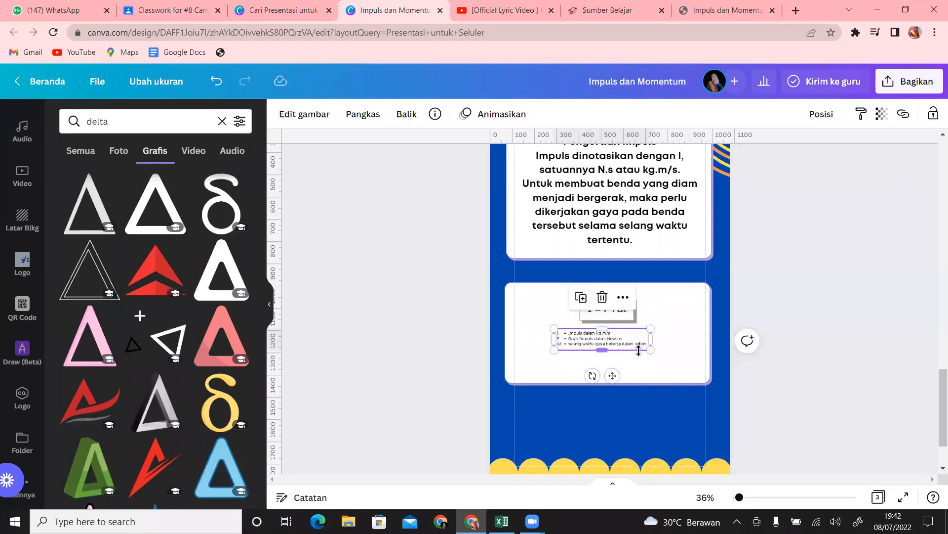
left_click_drag(674, 370, 744, 401)
left_click_drag(680, 358, 641, 361)
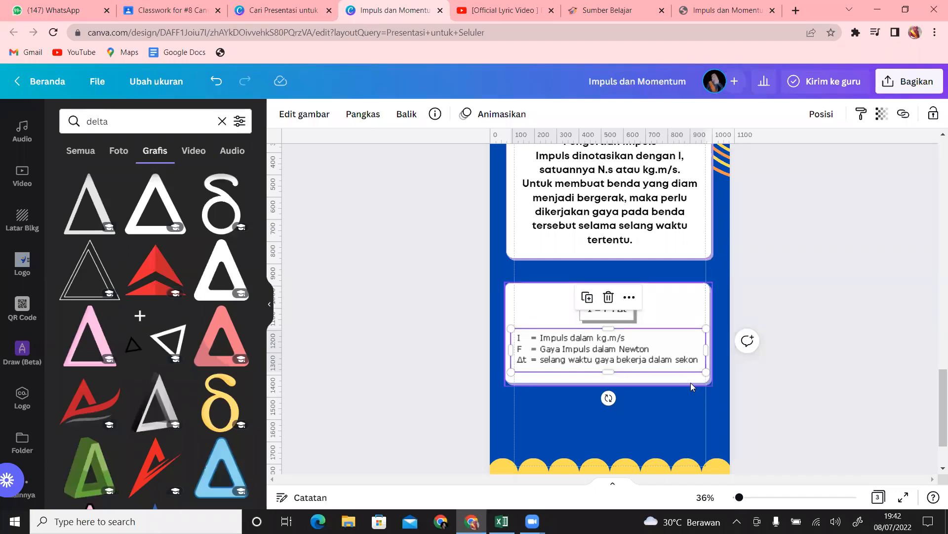
left_click(784, 388)
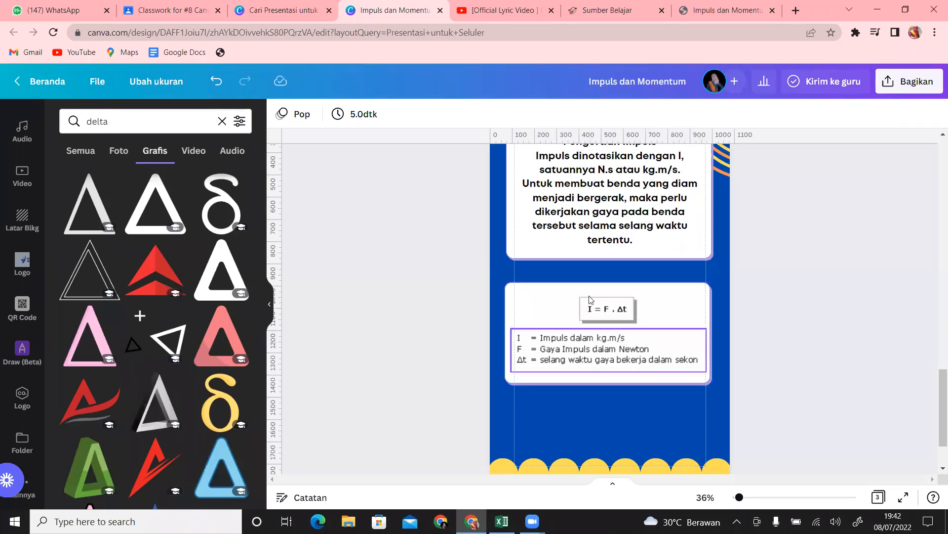
left_click(638, 362)
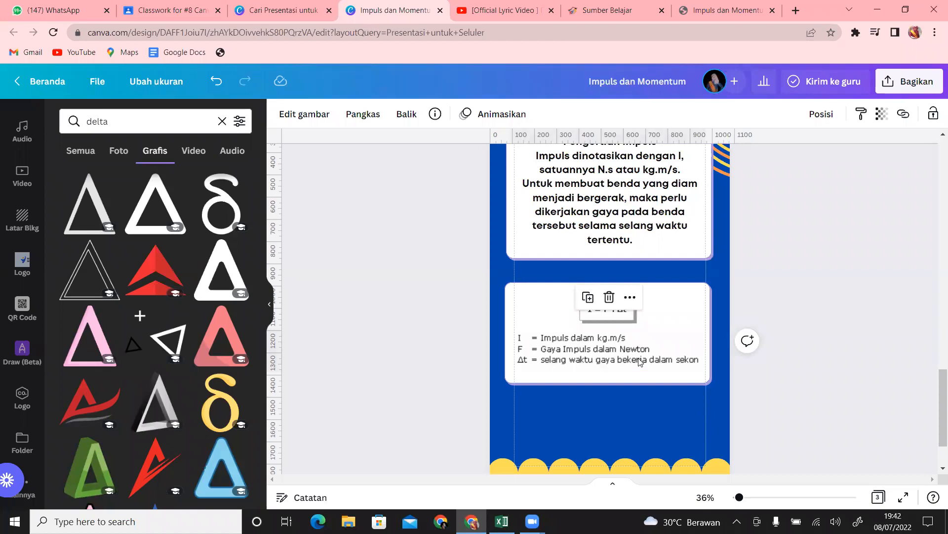
left_click(672, 437)
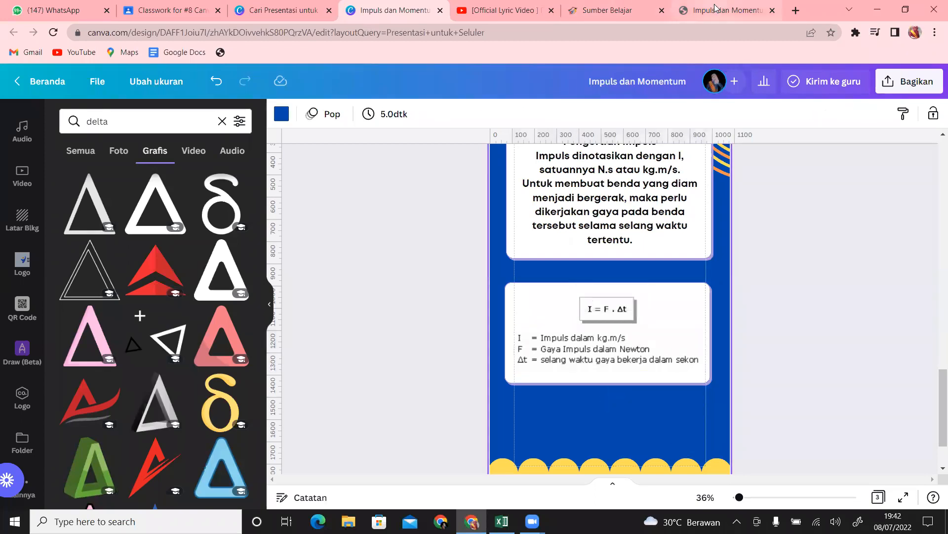
left_click(717, 8)
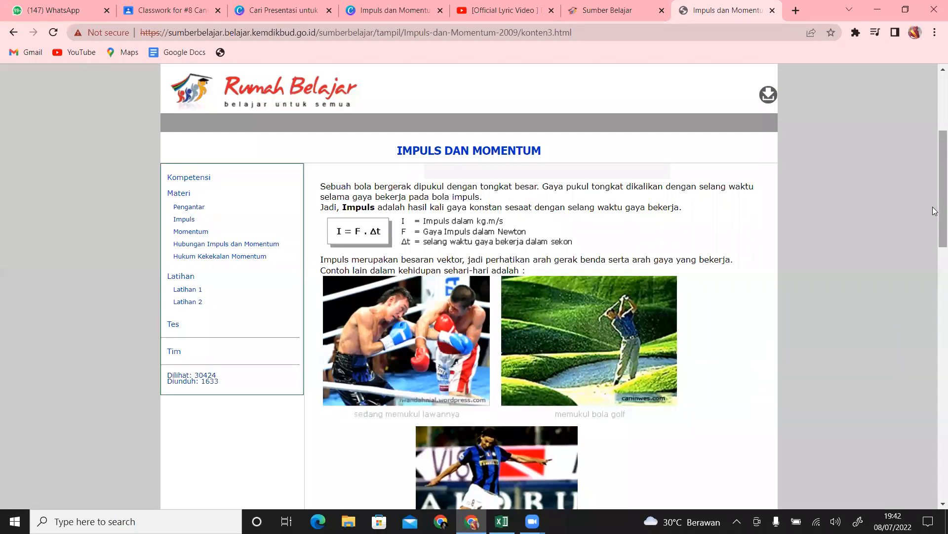
Read further down Rumah Belajar's impulse examples, then return to the Canva design.
mouse_move(935, 224)
left_mouse_down()
mouse_move(935, 496)
mouse_move(935, 168)
mouse_move(935, 231)
left_mouse_up()
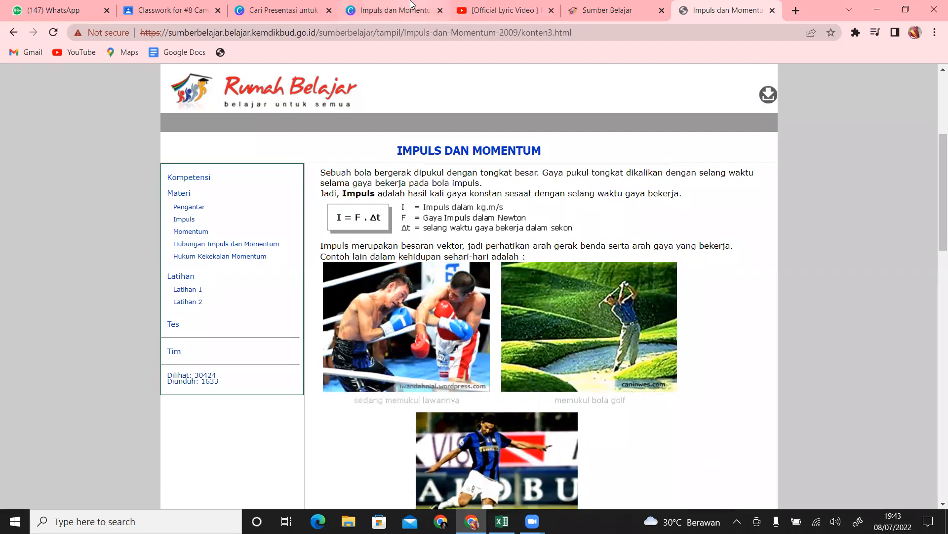
left_click(392, 10)
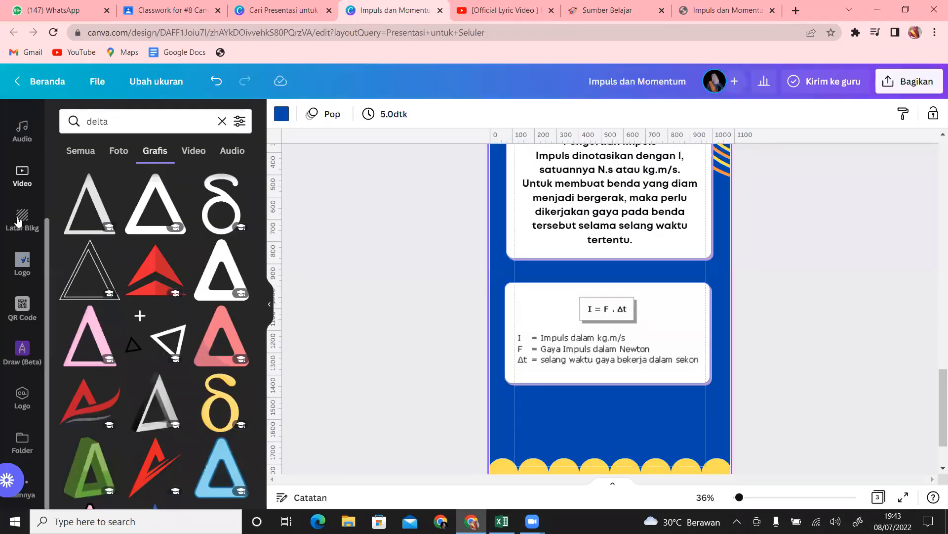
Search Canva's elements for 'memukul bola golf' in place of 'delta'.
left_click_drag(48, 265, 43, 58)
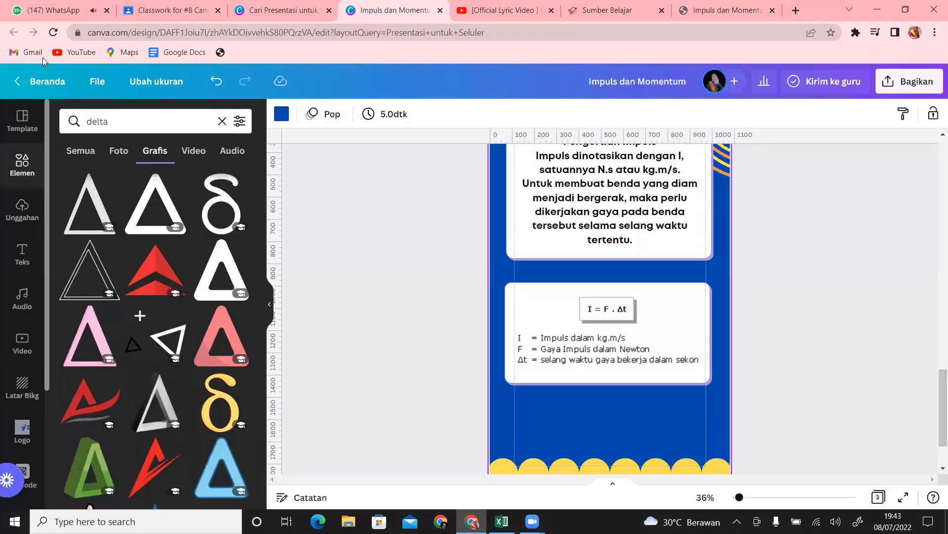
left_click_drag(119, 117, 52, 116)
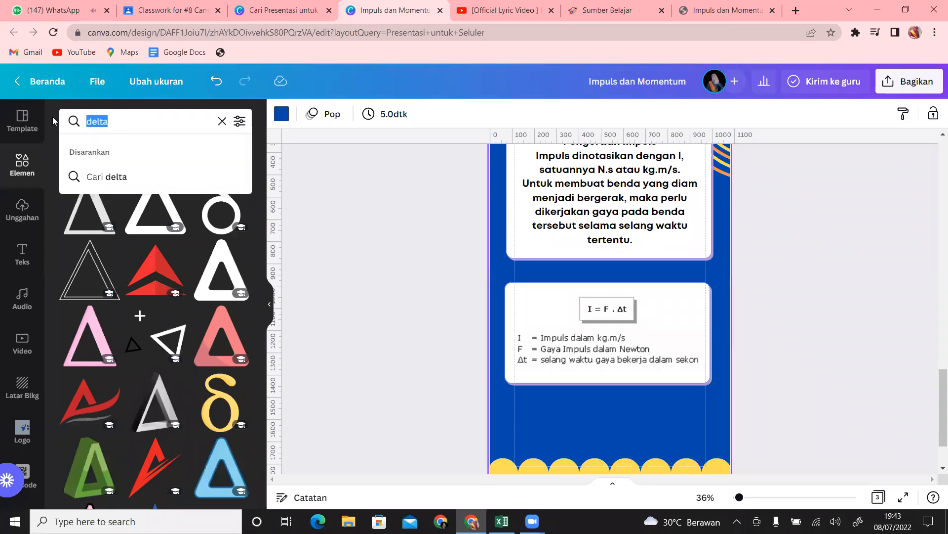
type("memuku")
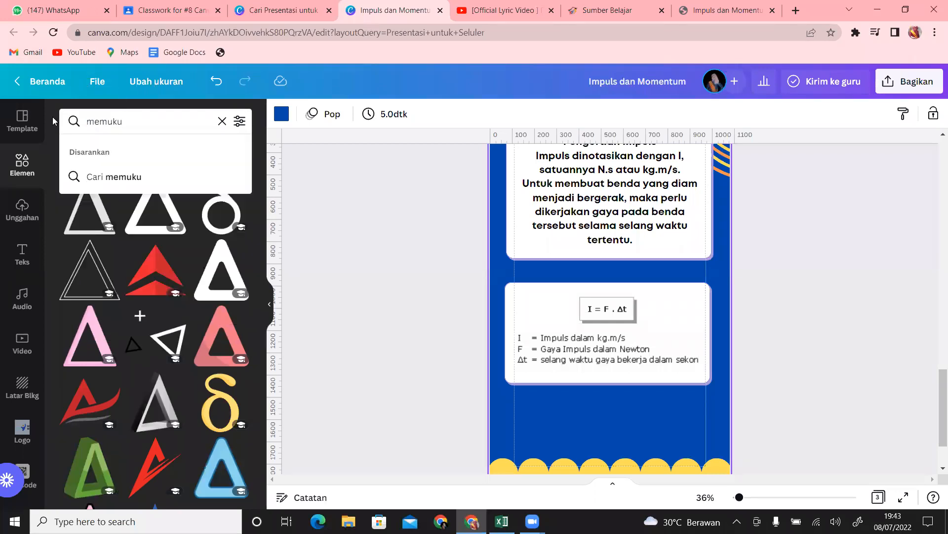
type("l bola")
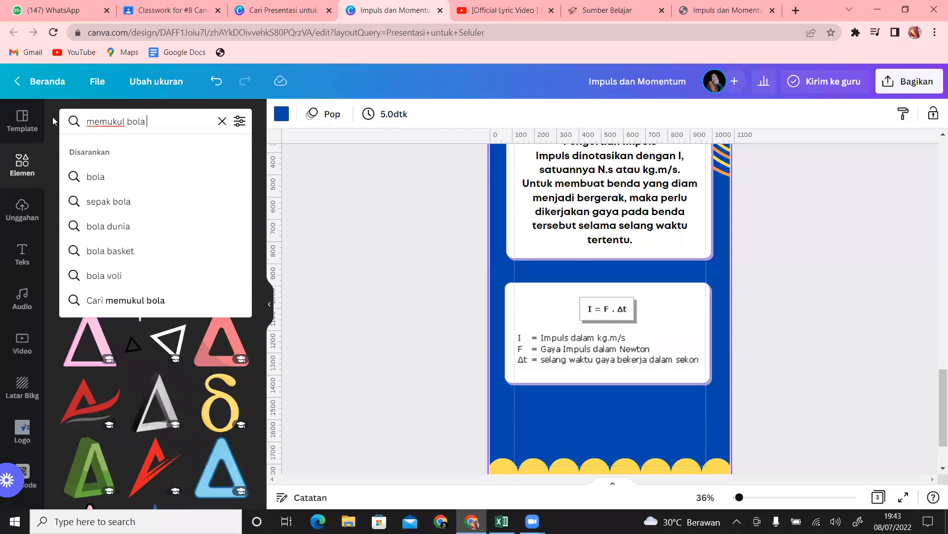
type(" golf")
key("Return")
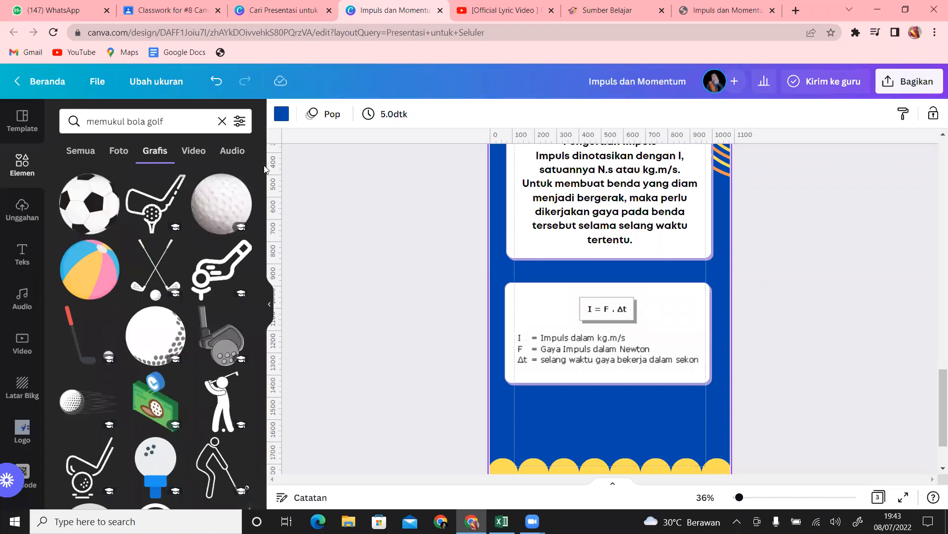
scroll(262, 247, "down", 6)
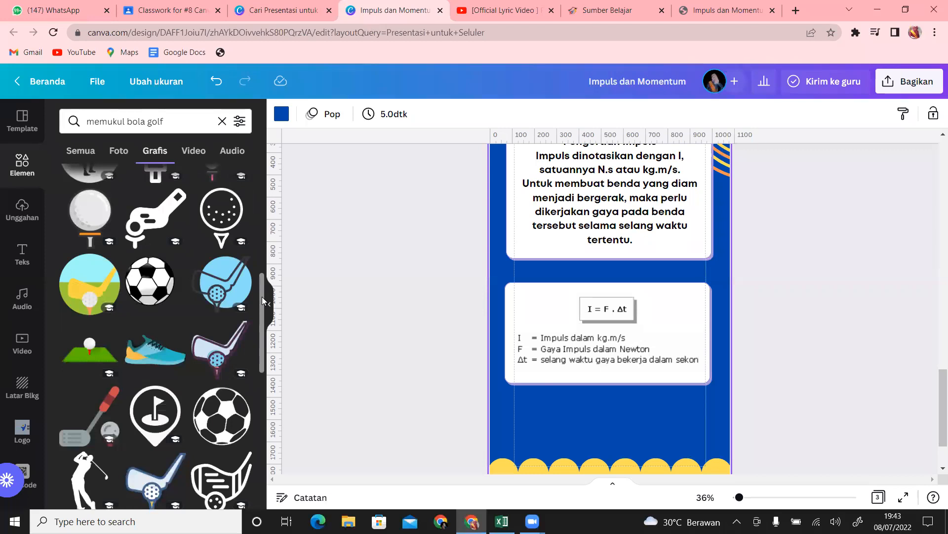
left_click_drag(262, 315, 260, 366)
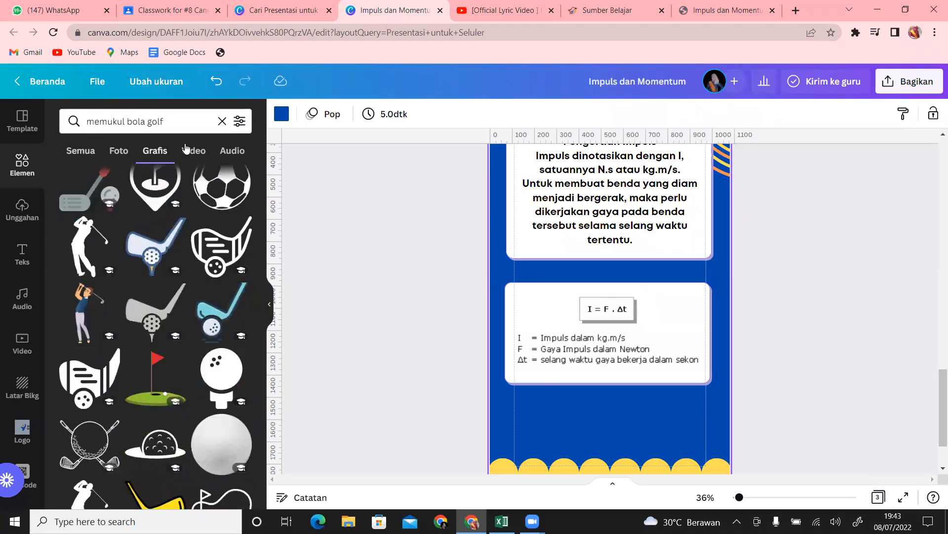
Add a golfer mid-swing photo from the Foto results and bring up its image-editing options.
left_click(119, 151)
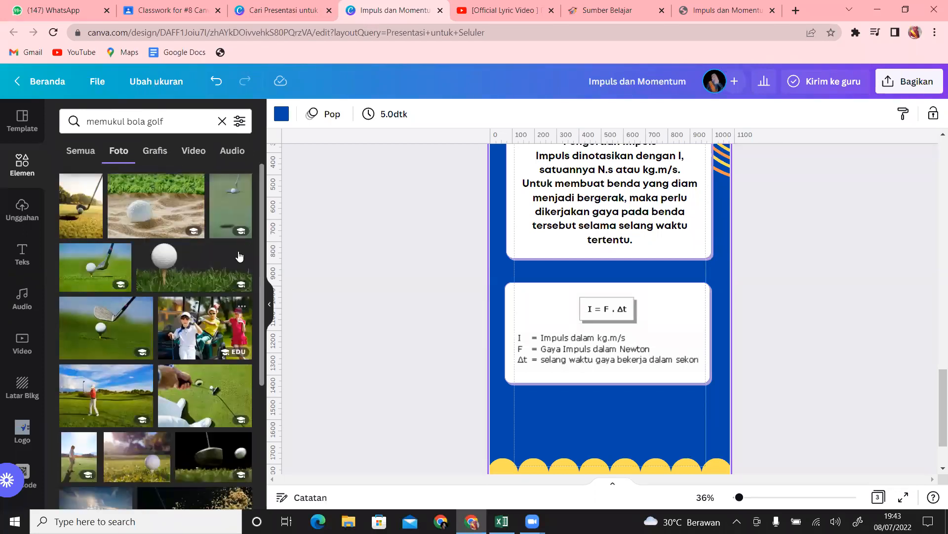
left_click_drag(262, 205, 265, 239)
left_click_drag(262, 191, 281, 325)
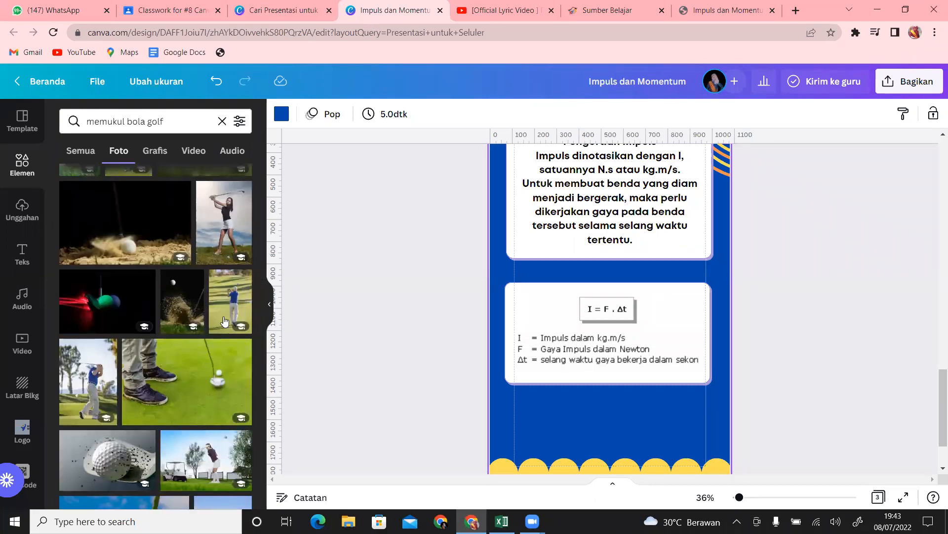
left_click_drag(263, 306, 273, 358)
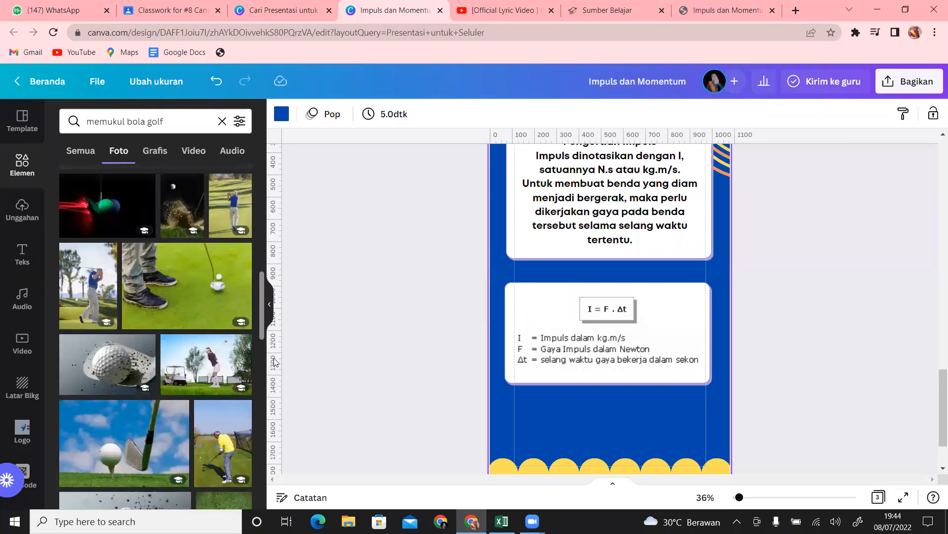
left_click(79, 294)
left_click(304, 115)
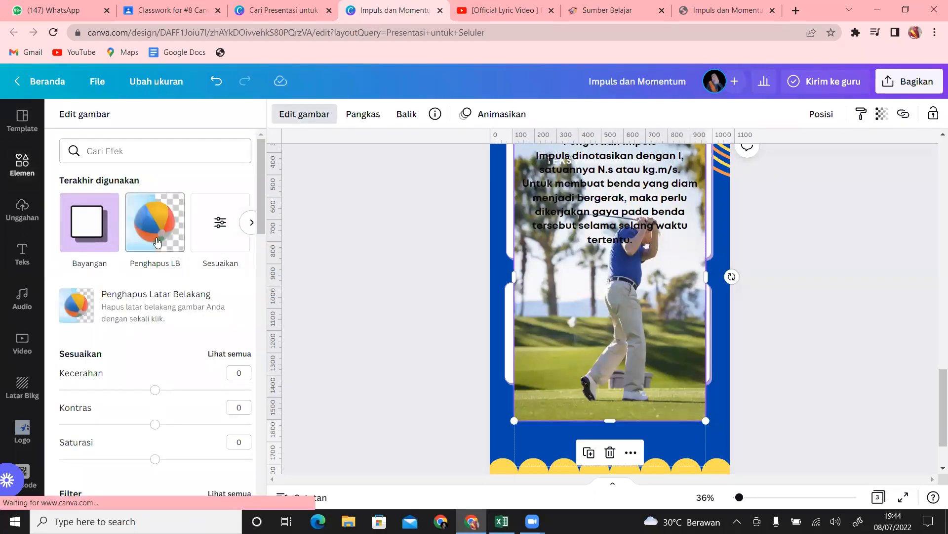
Remove the golfer photo's background, crop off its top and left side, and place it beside the formula card.
left_click(158, 241)
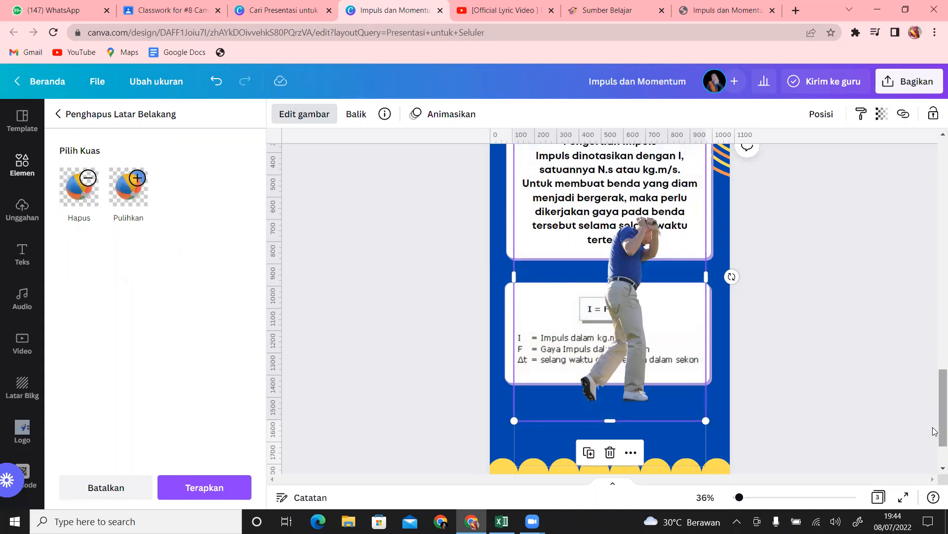
scroll(934, 405, "up", 2)
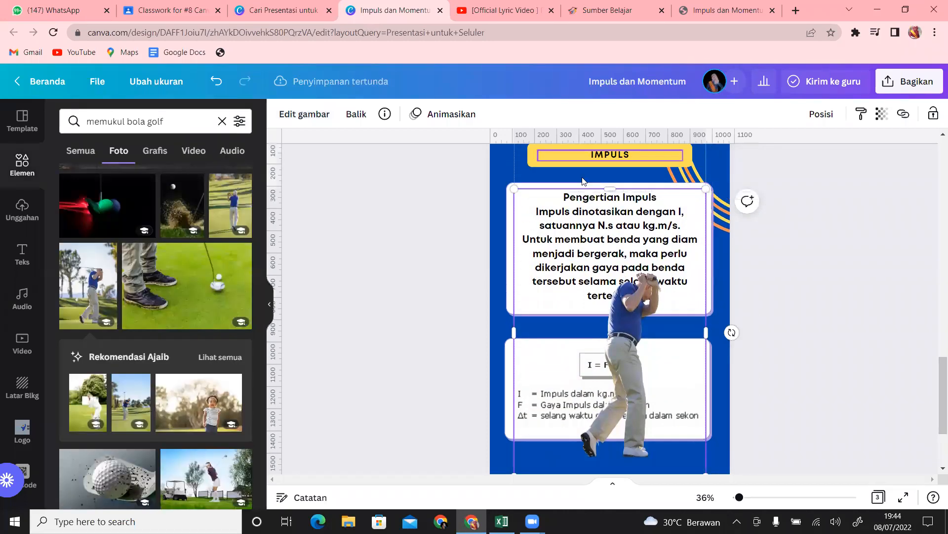
left_click_drag(612, 190, 611, 254)
left_click_drag(515, 363, 550, 364)
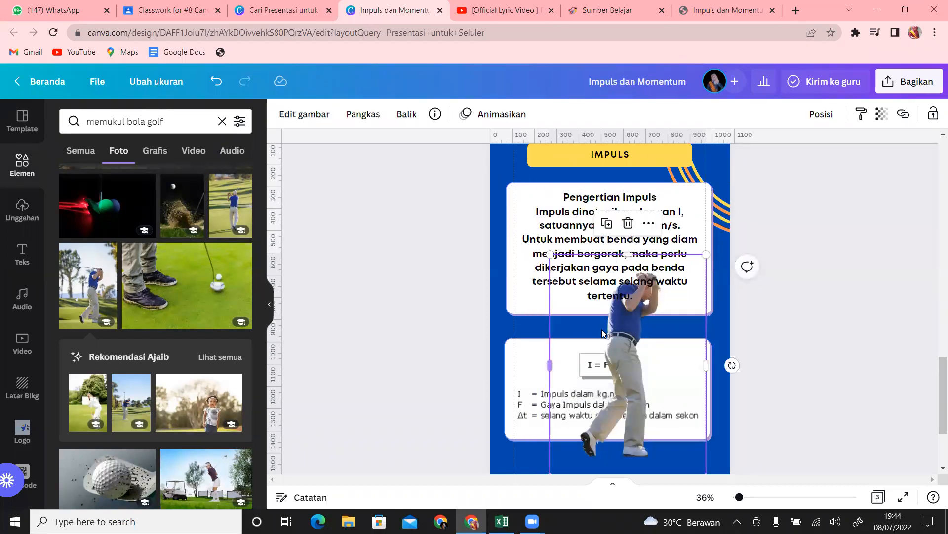
left_click_drag(618, 326, 676, 379)
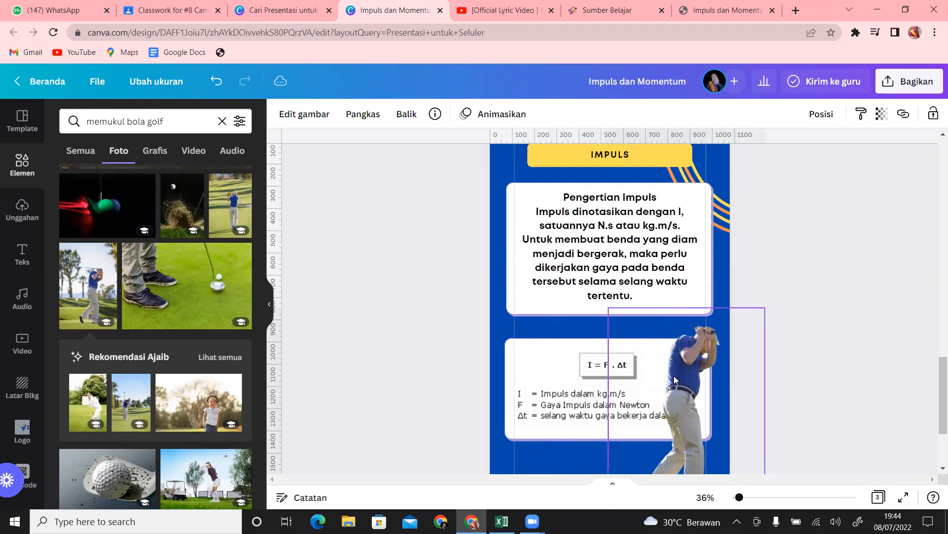
Reselect the golfer cutout and shrink it.
scroll(934, 395, "down", 3)
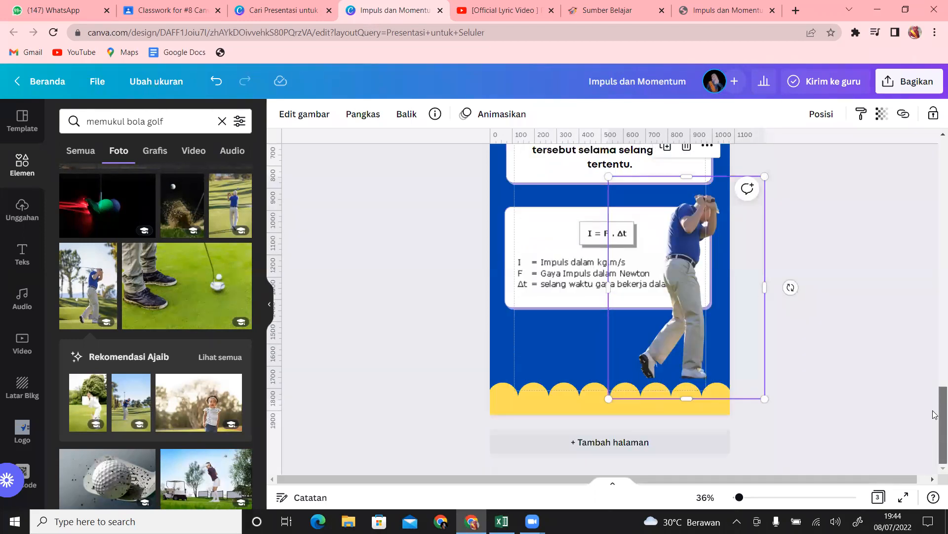
scroll(789, 326, "up", 1)
left_click(708, 221)
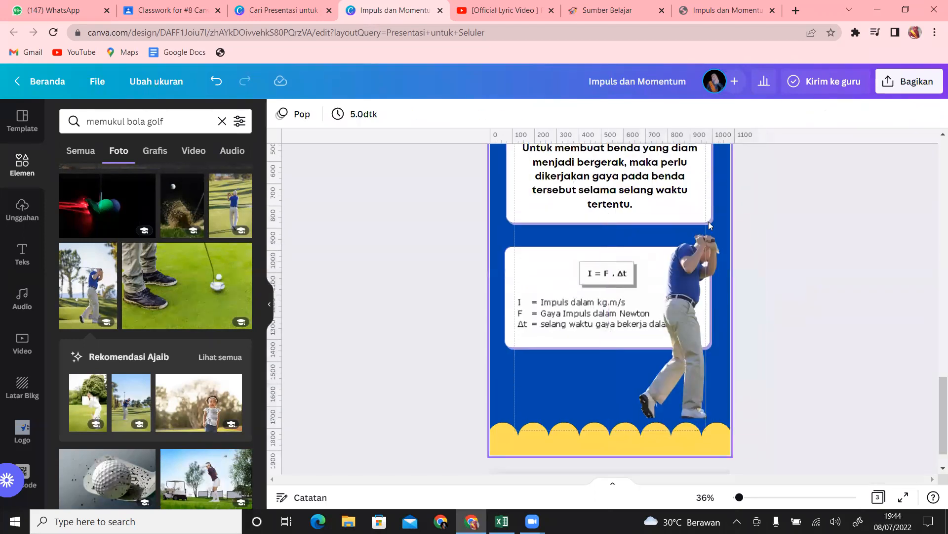
left_click(676, 275)
left_click_drag(766, 216, 696, 264)
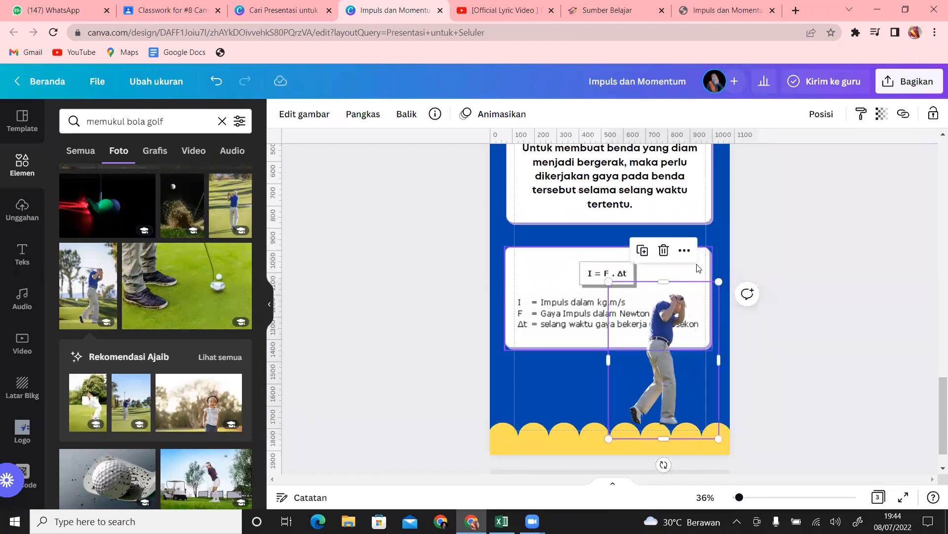
Clear the golf search in Elements, reposition the golfer, then delete it from the page.
left_click(222, 121)
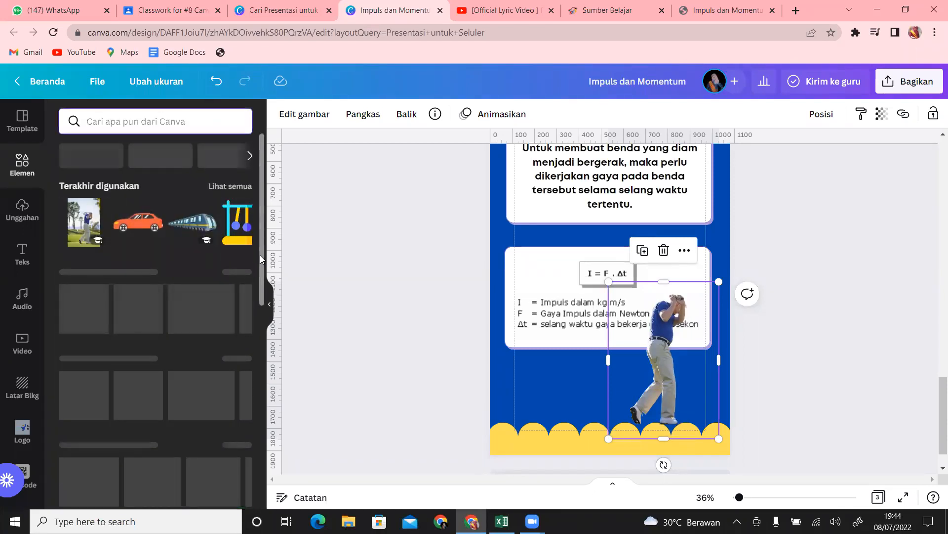
scroll(261, 259, "down", 6)
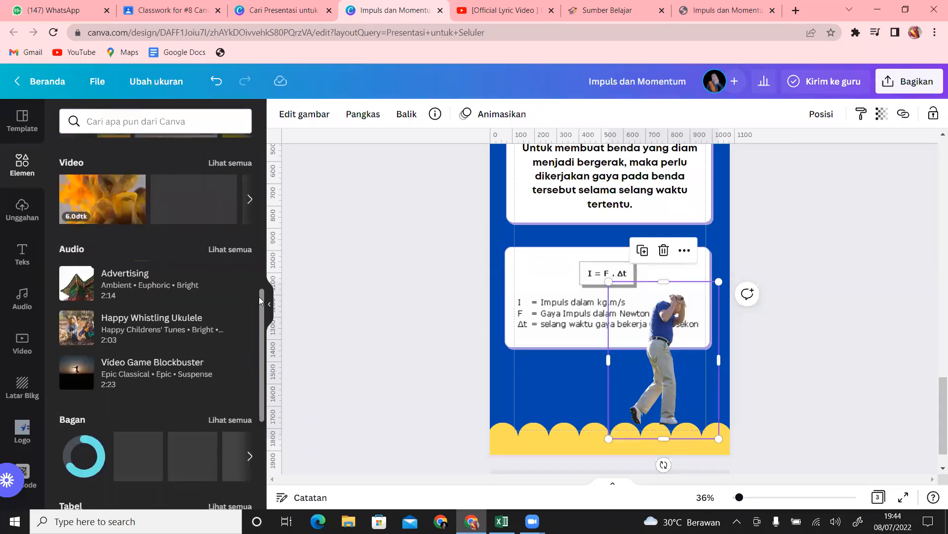
scroll(262, 296, "down", 8)
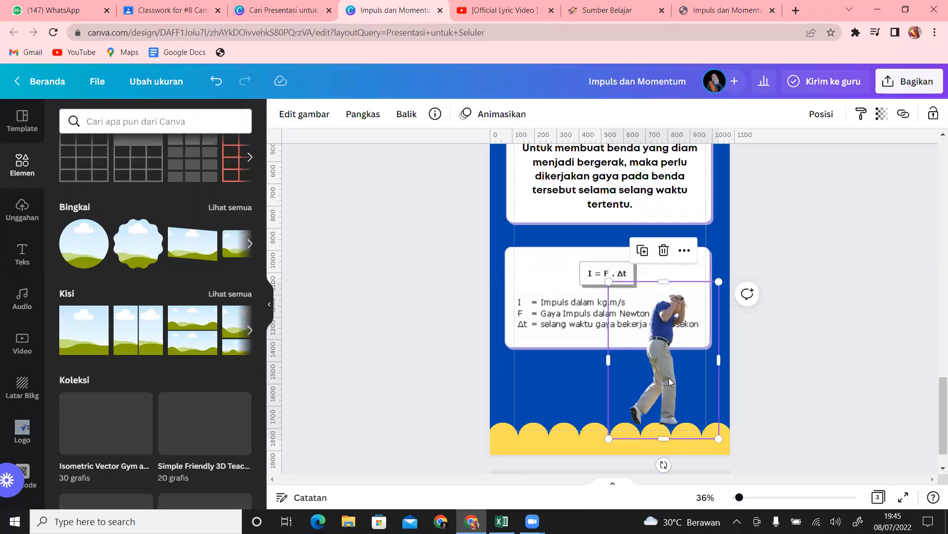
left_click_drag(660, 373, 680, 382)
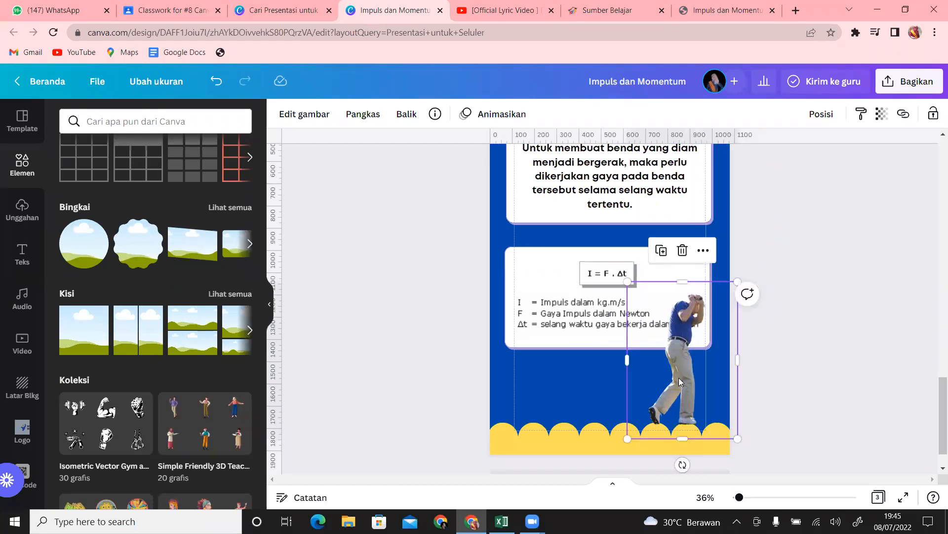
key("Delete")
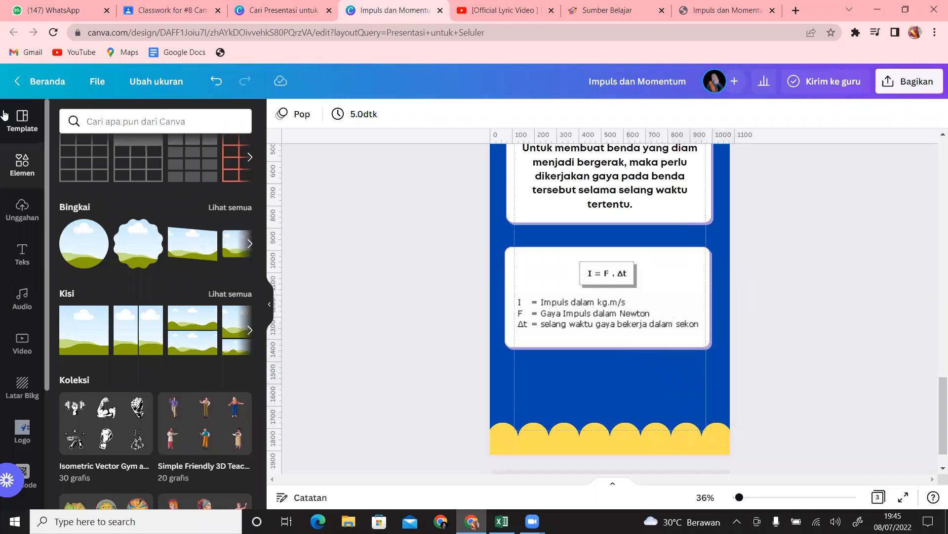
Rerun the 'memukul bola golf' search, try a golf club-and-ball graphic, then delete it.
left_click(175, 127)
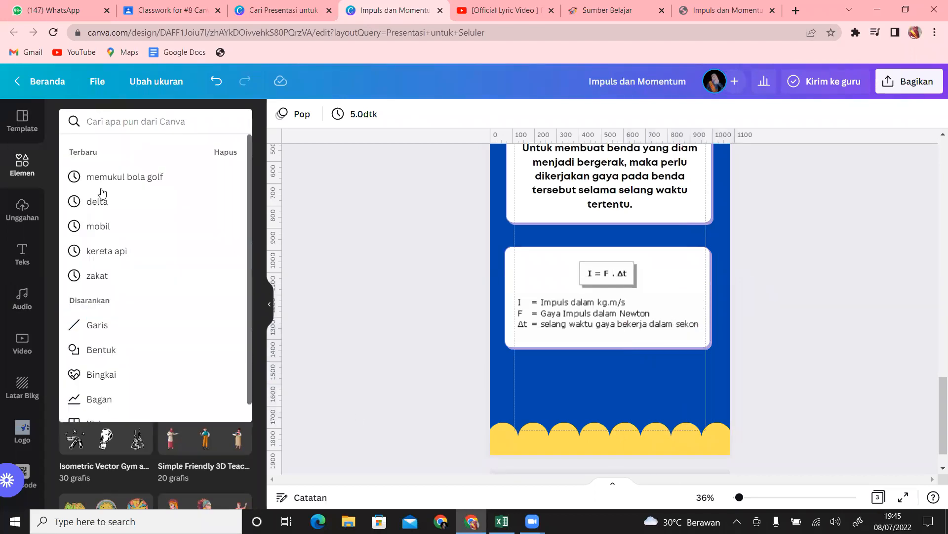
left_click(120, 176)
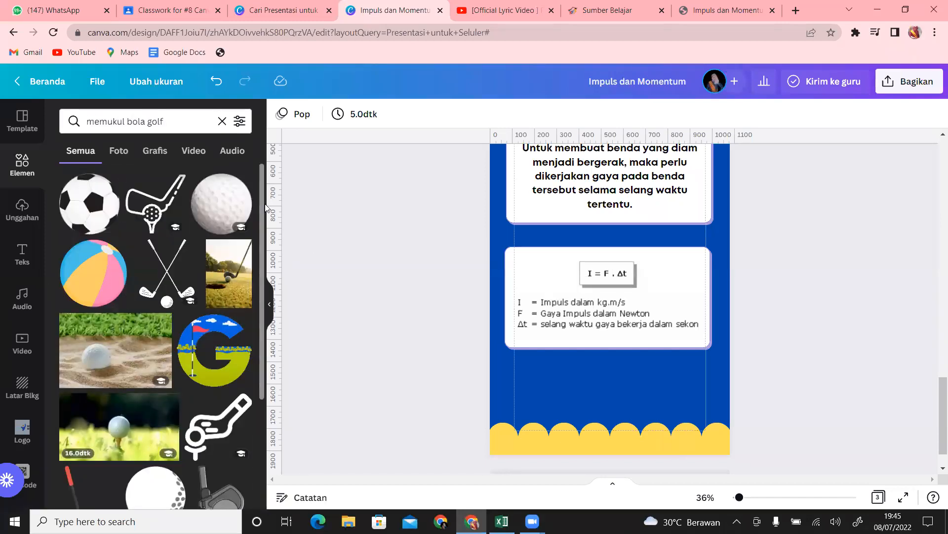
left_click_drag(262, 189, 277, 174)
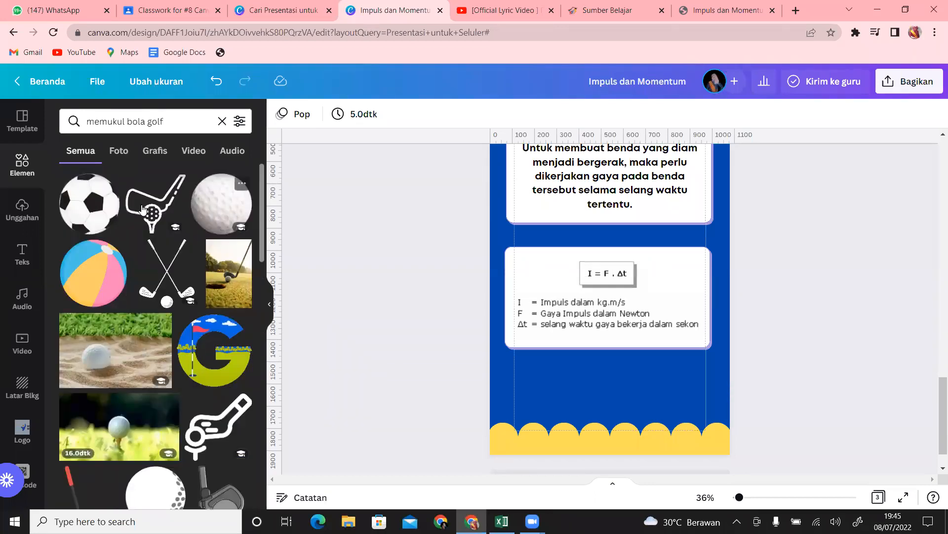
left_click(139, 210)
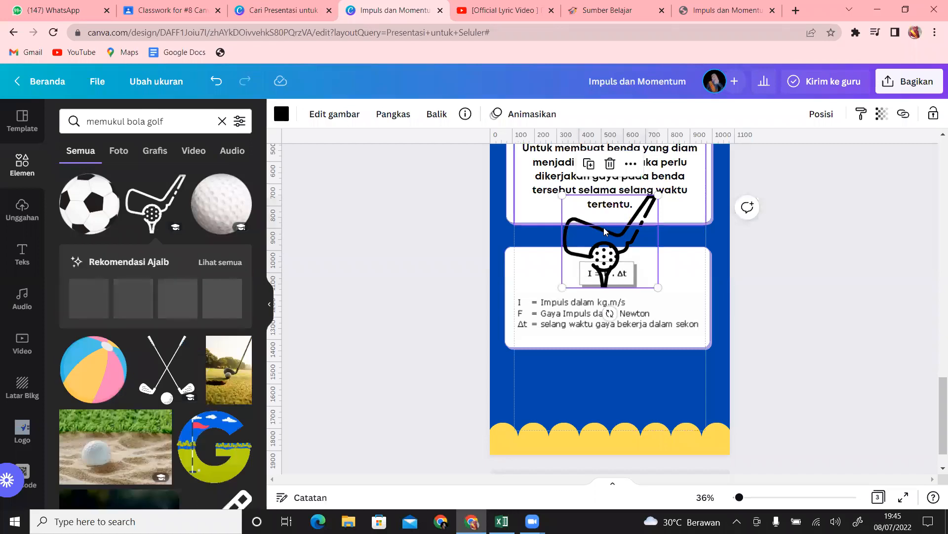
double_click(605, 243)
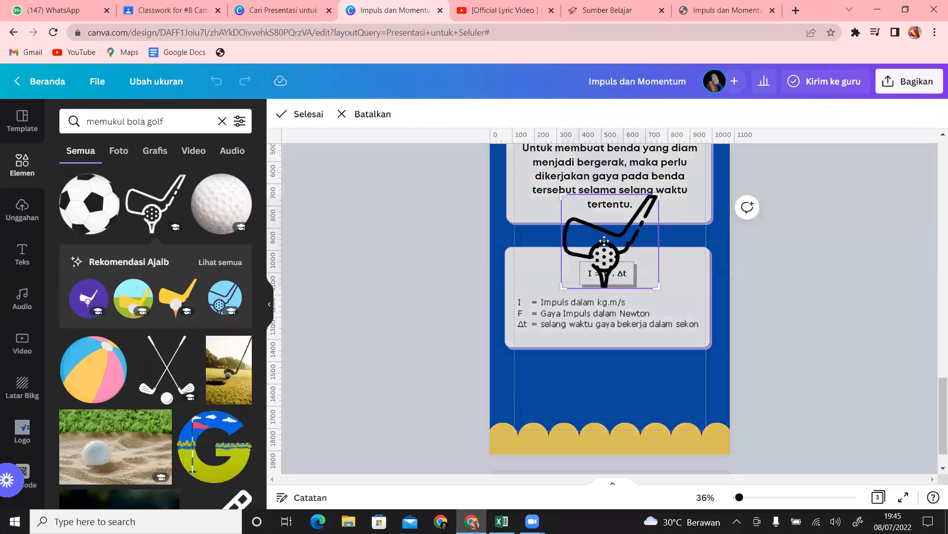
left_click(668, 403)
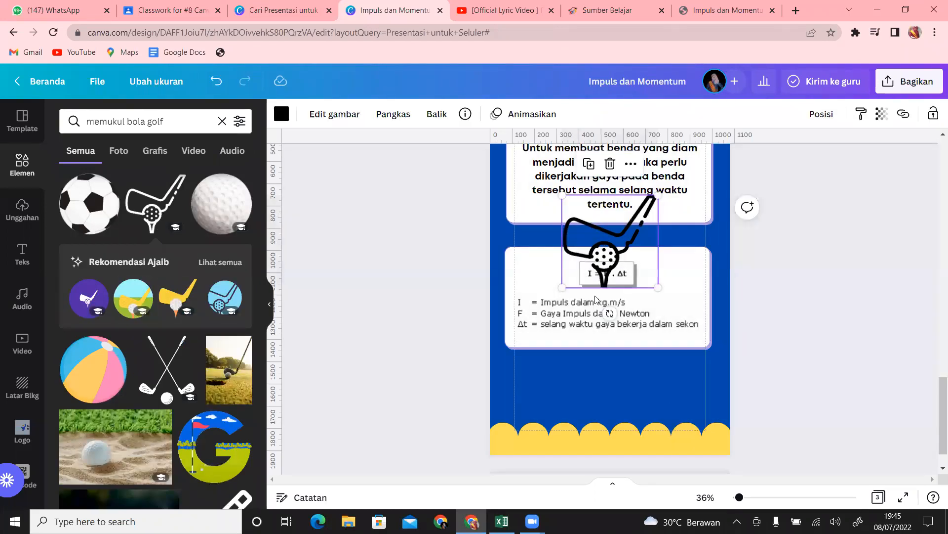
key("Delete")
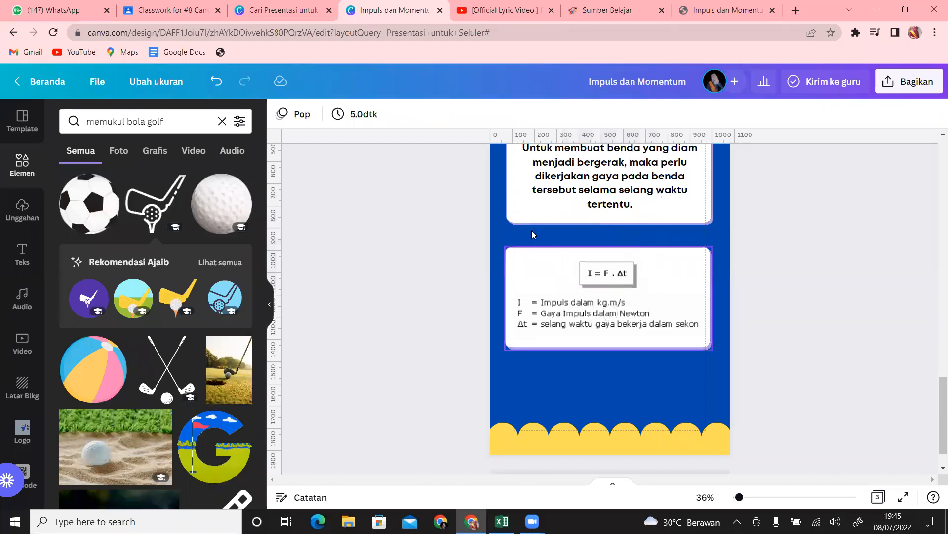
Add the yellow golf-club graphic from all recommendations, resize it and place it below the formula card.
left_click(219, 266)
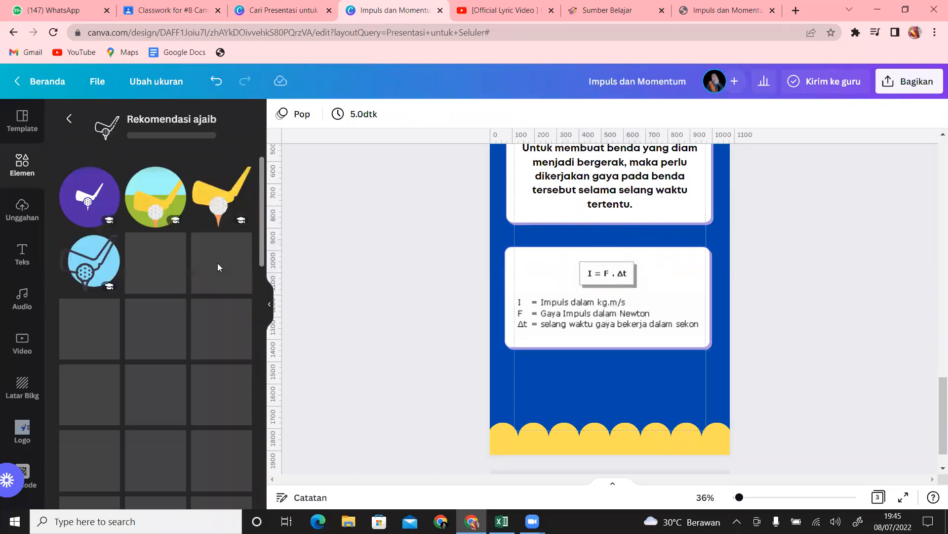
left_click(220, 206)
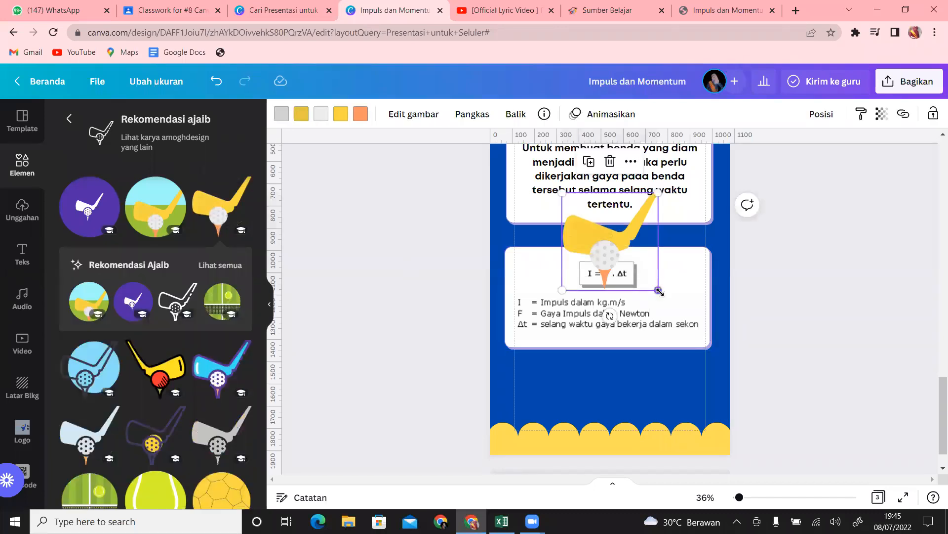
left_click_drag(659, 291, 708, 322)
left_click_drag(708, 322, 708, 323)
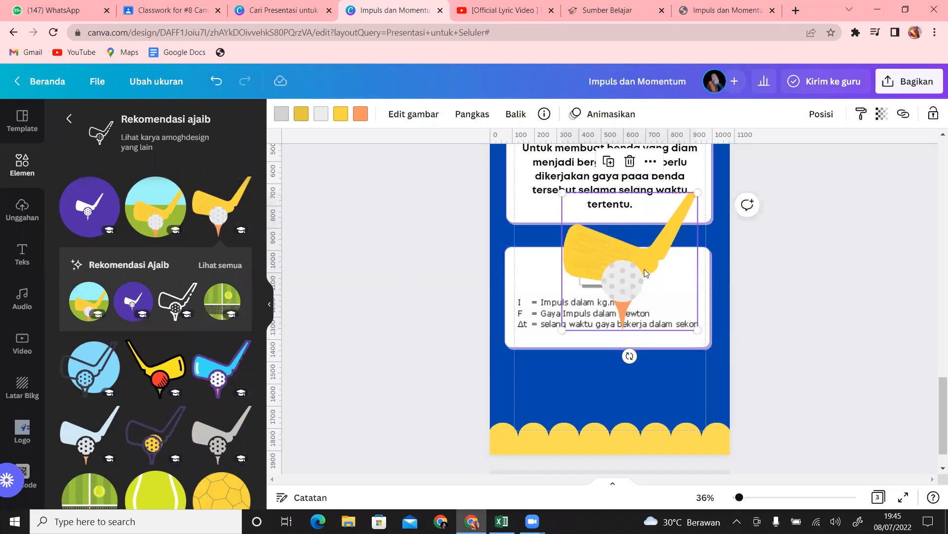
left_click_drag(637, 263, 647, 377)
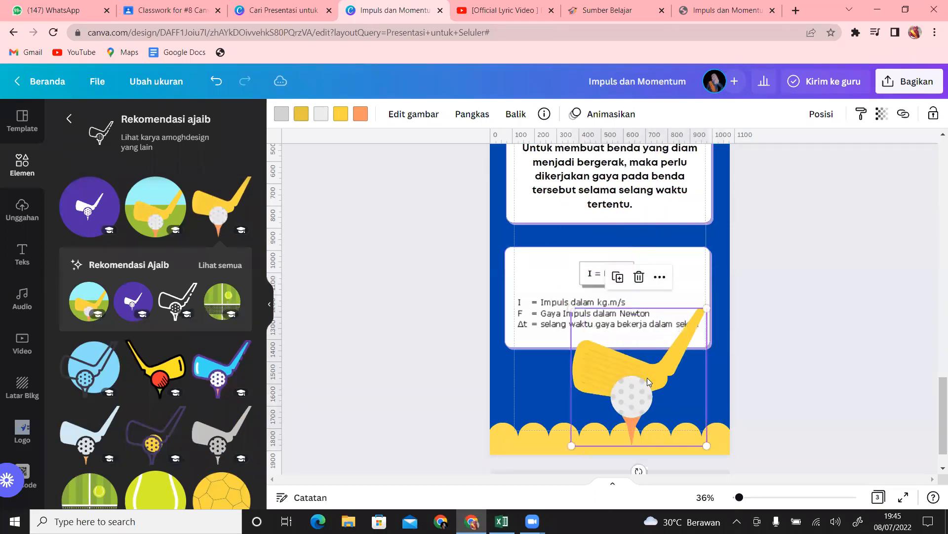
left_click_drag(706, 445, 656, 396)
left_click_drag(592, 354, 588, 377)
left_click(839, 334)
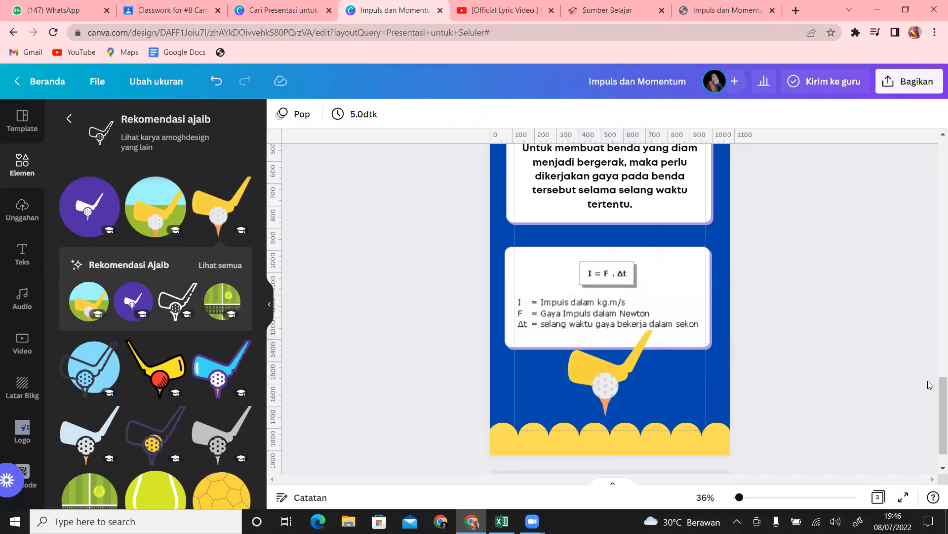
Duplicate the IMPULS page as page 4 and scroll Rumah Belajar to the Contoh Konsep Impuls example.
scroll(933, 377, "down", 1)
left_click_drag(933, 373, 664, 329)
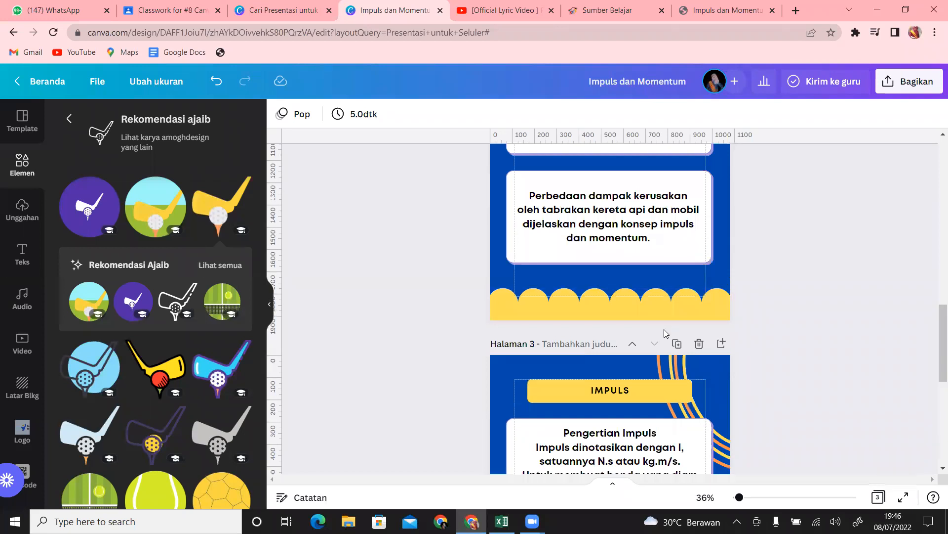
left_click(677, 344)
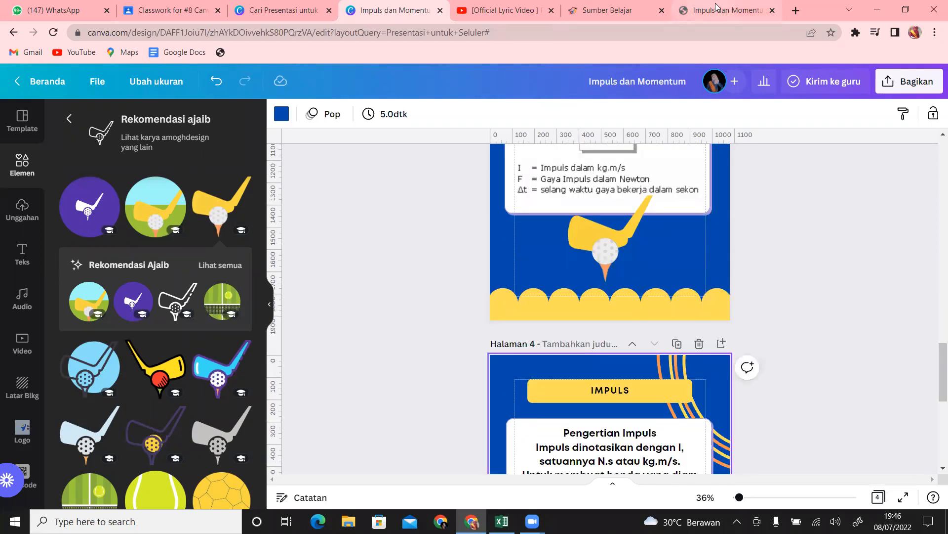
left_click(717, 9)
left_click_drag(935, 202, 935, 262)
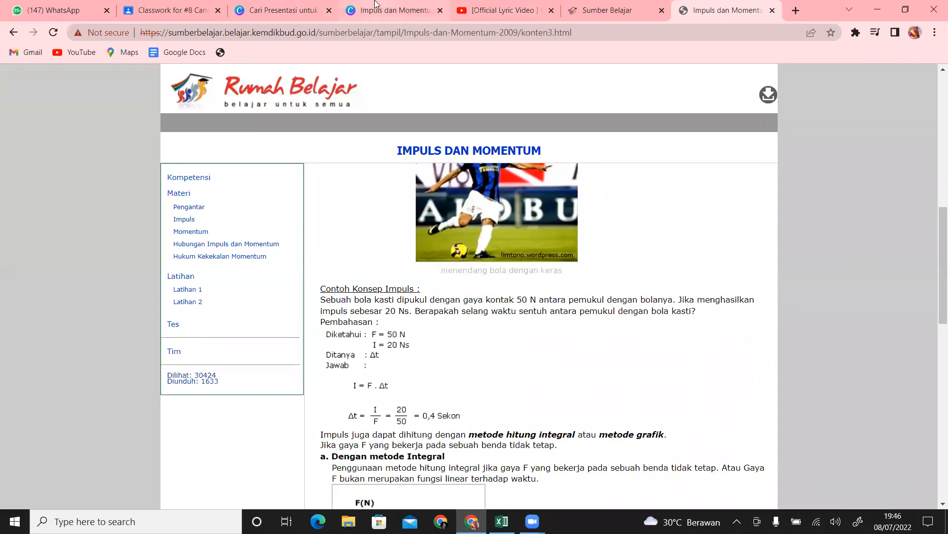
Change page 4's IMPULS title to 'CONTOH SOAL'.
left_click(395, 10)
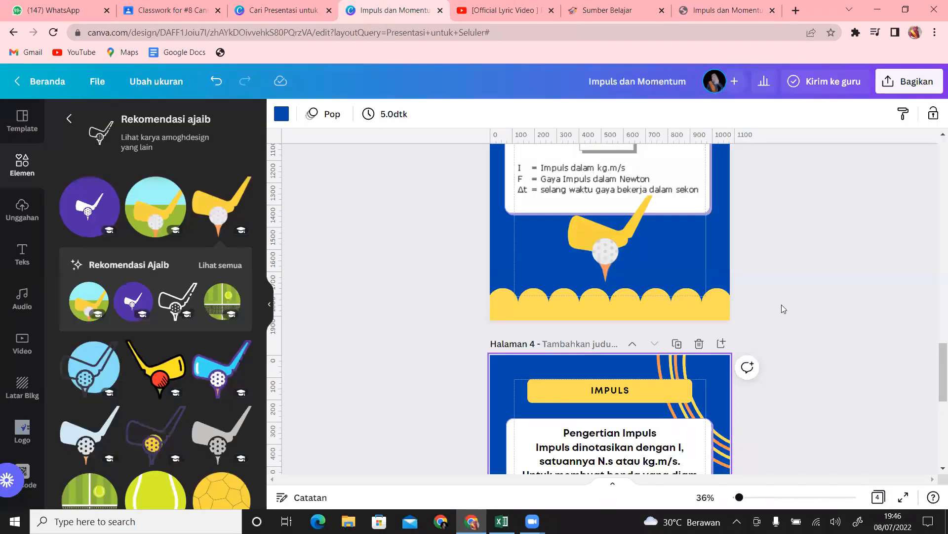
left_click(636, 391)
left_click(555, 388)
type("CONTOH SOAL")
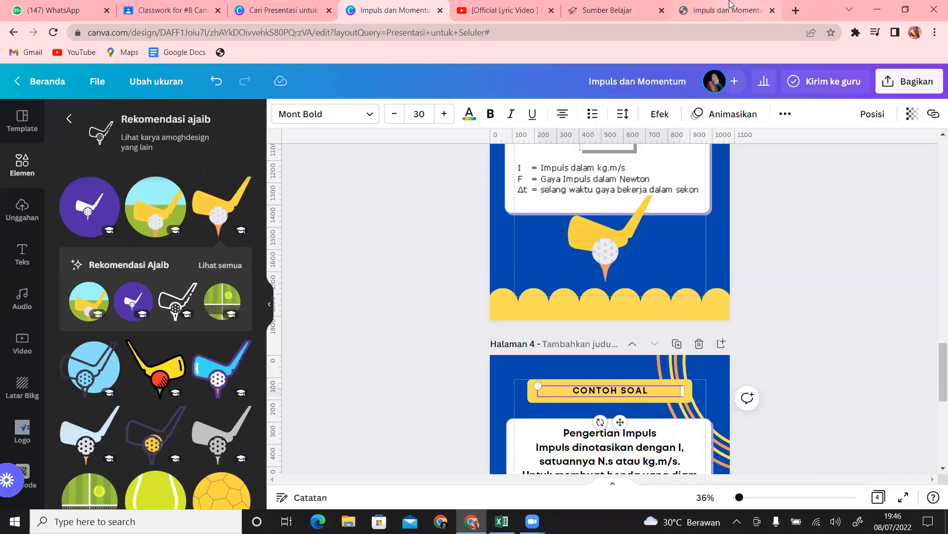
Copy the bola kasti question from Rumah Belajar and paste it over the Pengertian Impuls definition.
left_click(730, 9)
left_click_drag(323, 300, 705, 313)
key("ctrl+c")
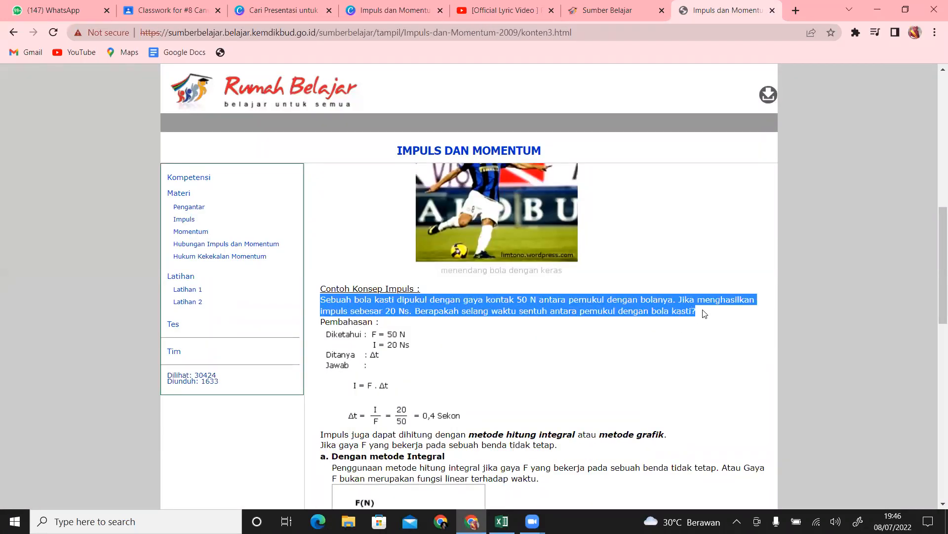
left_click(390, 13)
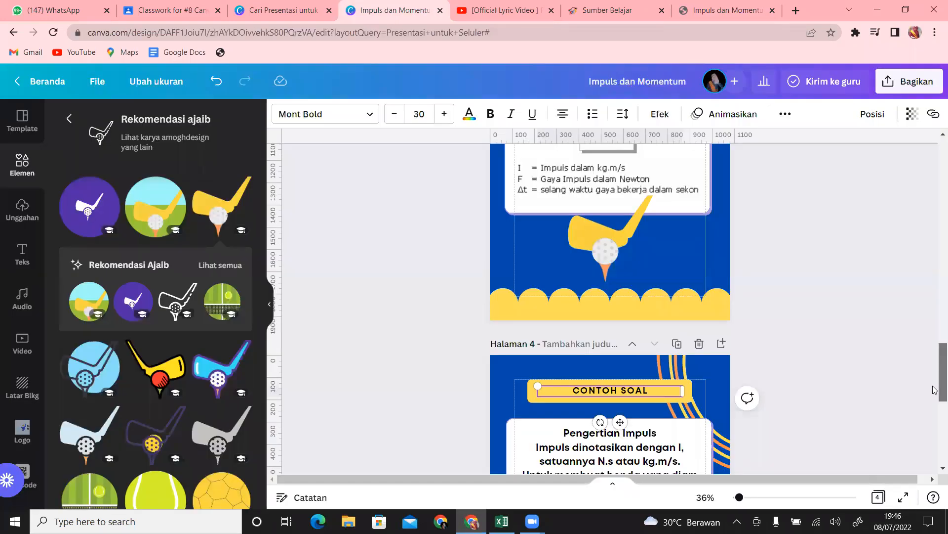
scroll(935, 390, "down", 5)
left_click(614, 290)
left_click(642, 297)
left_click_drag(635, 301, 568, 200)
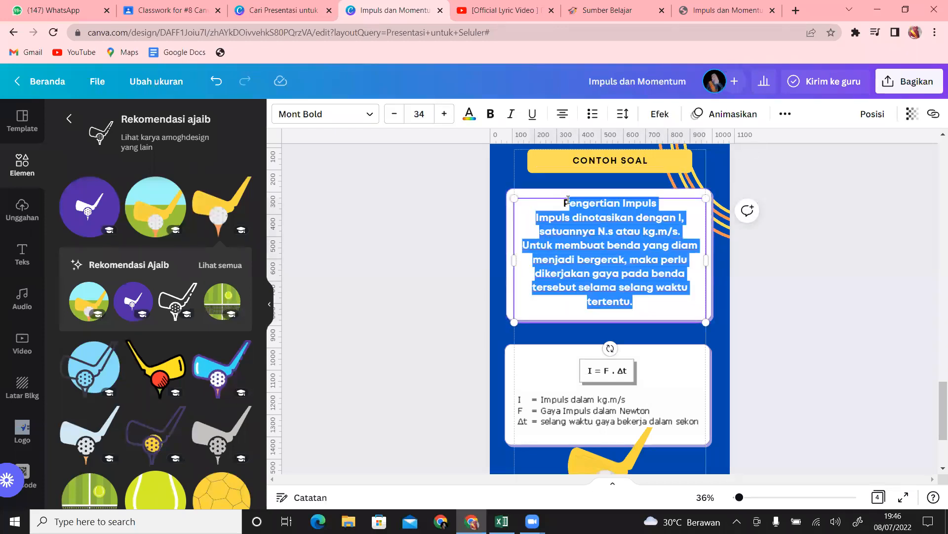
key("ctrl+v")
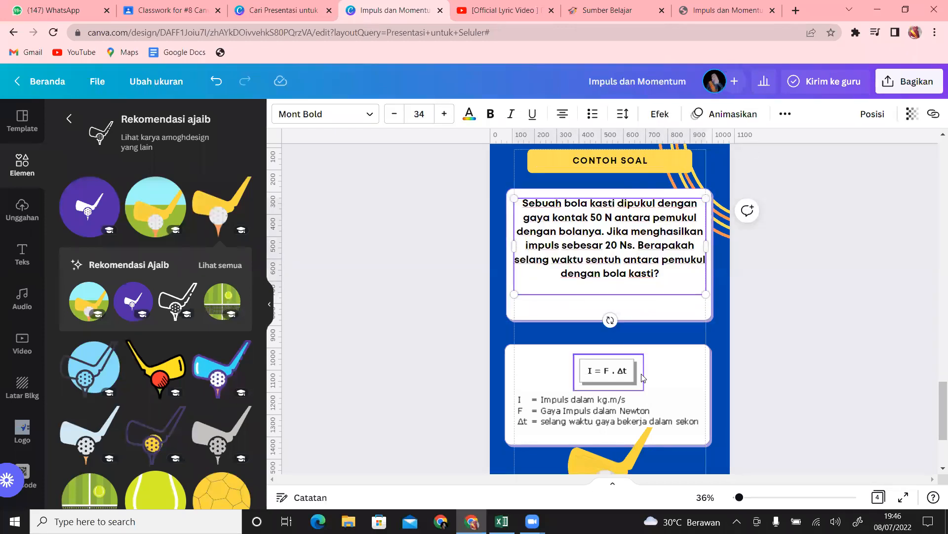
mouse_move(939, 407)
left_mouse_down()
mouse_move(939, 430)
mouse_move(934, 400)
mouse_move(934, 415)
left_mouse_up()
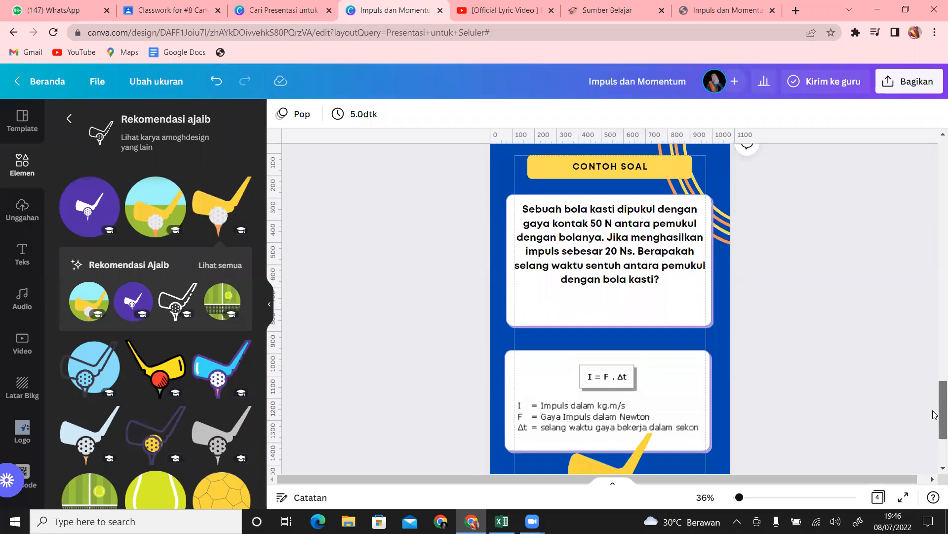
Delete the formula image, its white box, the definitions box and golf-club graphic; nudge the question lower.
left_click(615, 374)
key("Delete")
left_click(615, 374)
key("Delete")
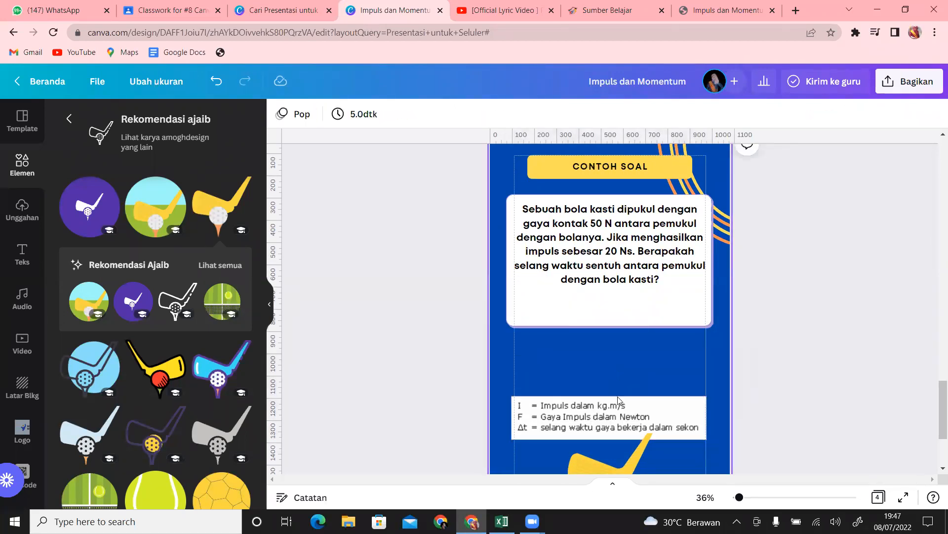
left_click(618, 400)
key("Delete")
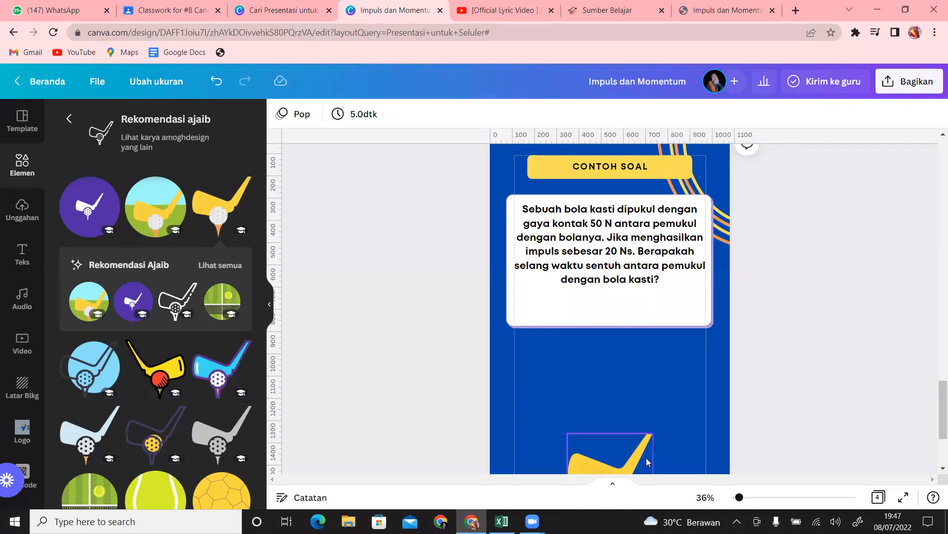
left_click(646, 458)
key("Delete")
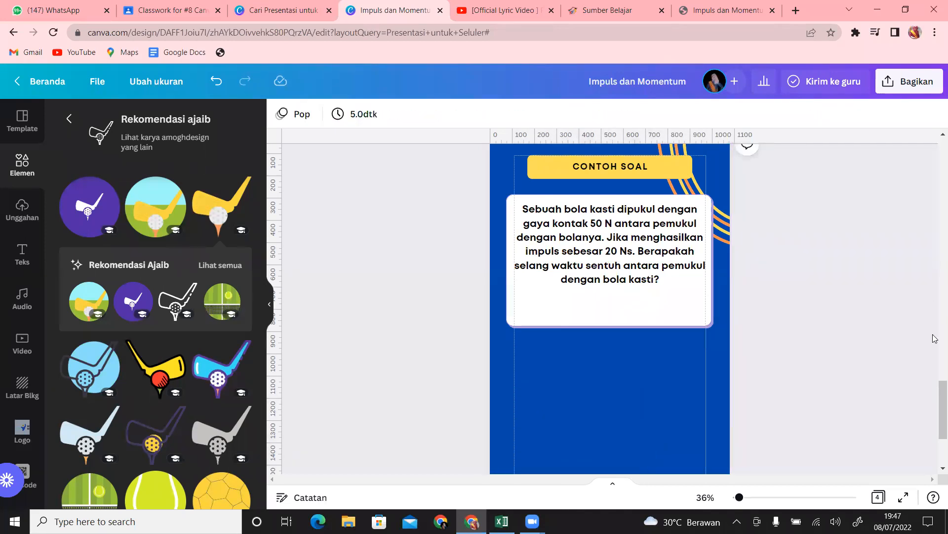
left_click_drag(615, 226, 612, 233)
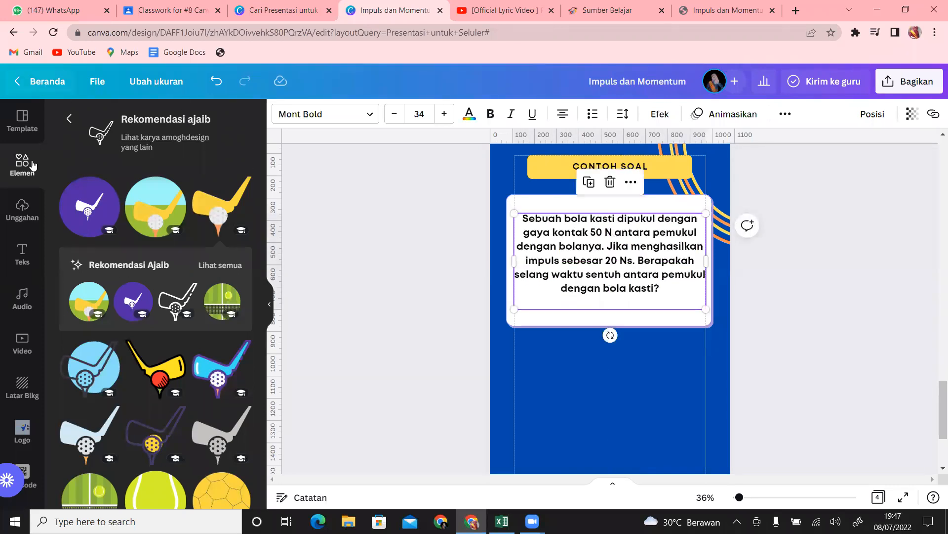
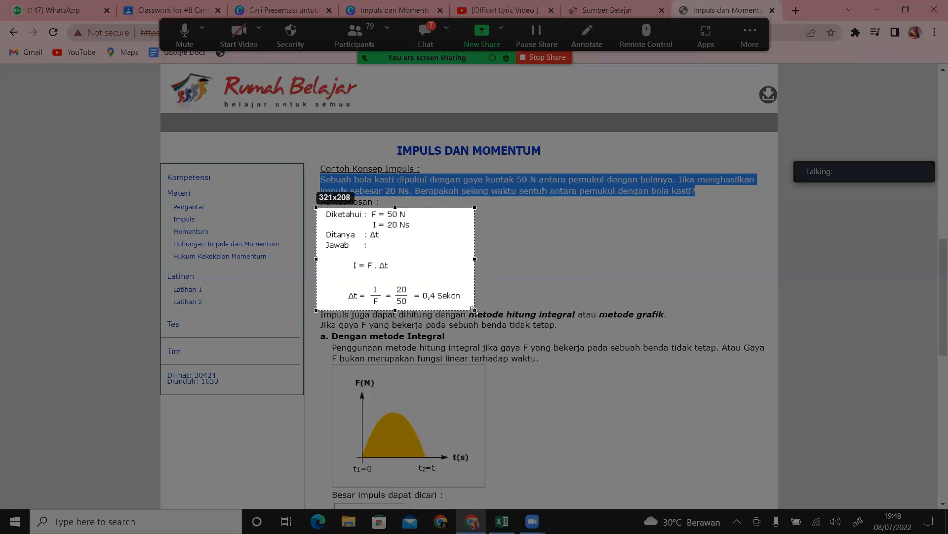
Replace page 5's question text with the copied Lightshot solution screenshot.
left_click(437, 320)
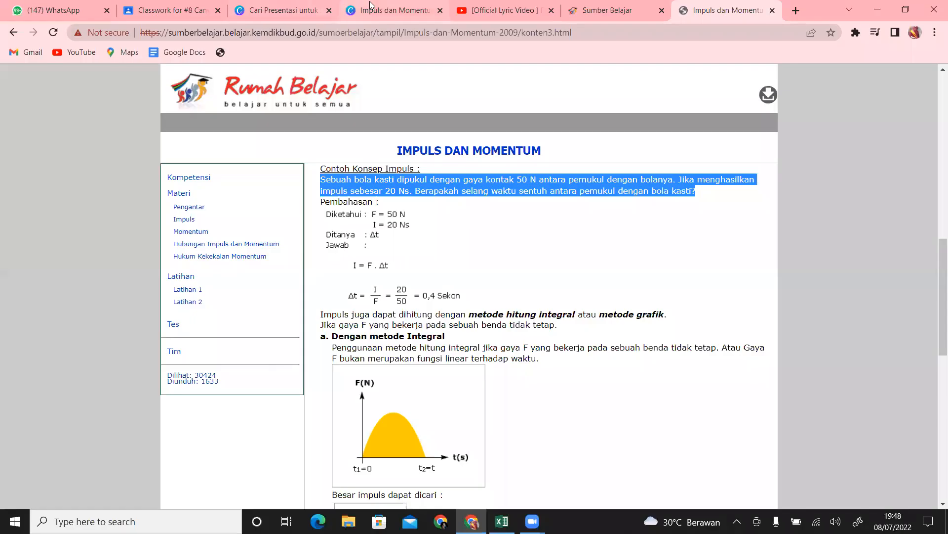
left_click(377, 7)
left_click(615, 321)
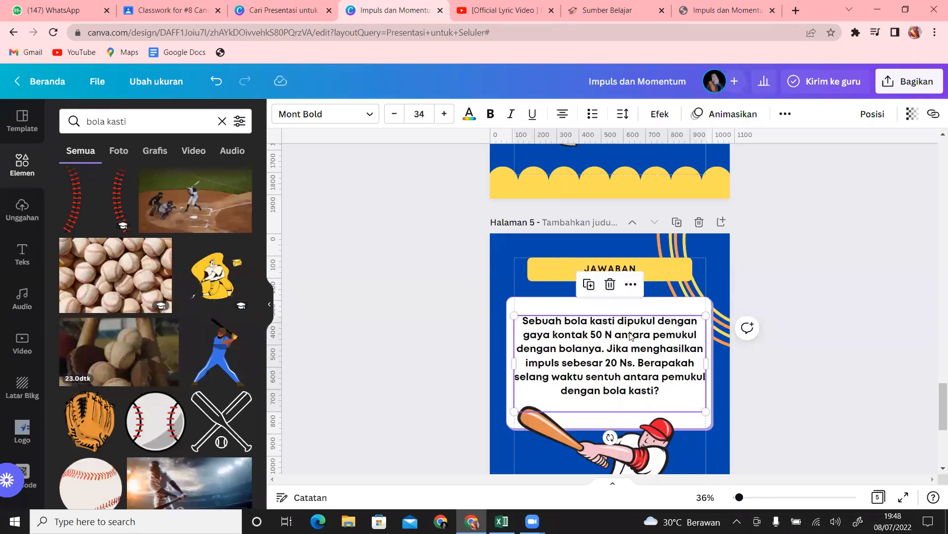
key("Delete")
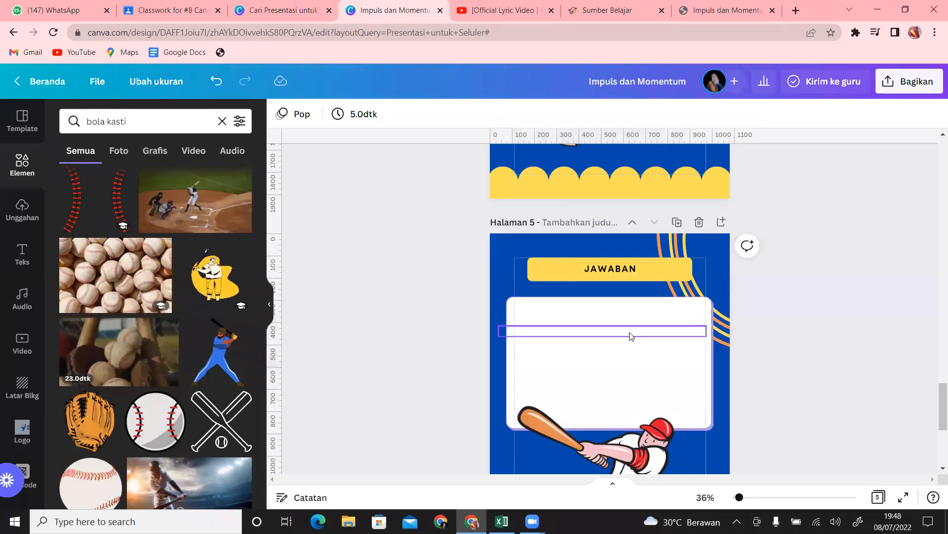
key("ctrl+v")
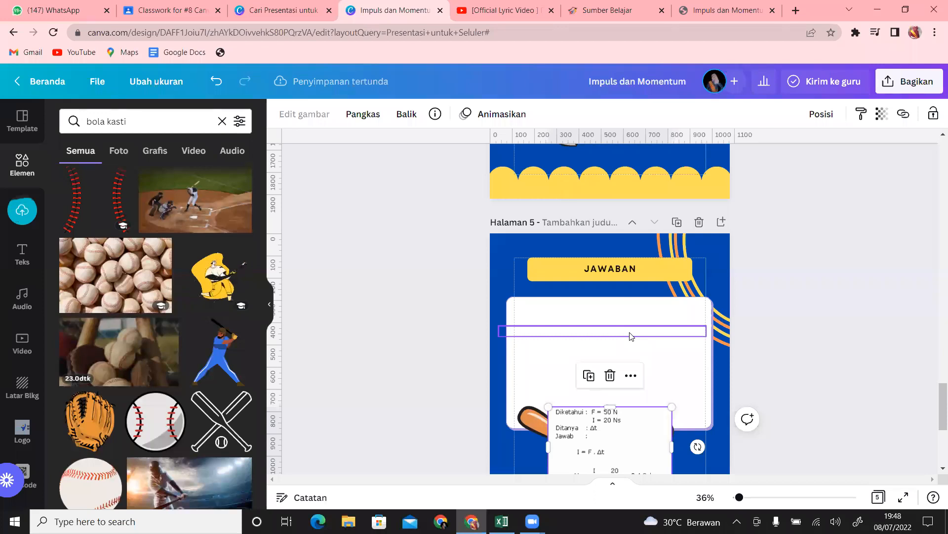
Move and enlarge the solution image ending Δt = 0,4 Sekon inside the white card.
left_click_drag(640, 462, 625, 357)
left_click_drag(664, 389, 701, 415)
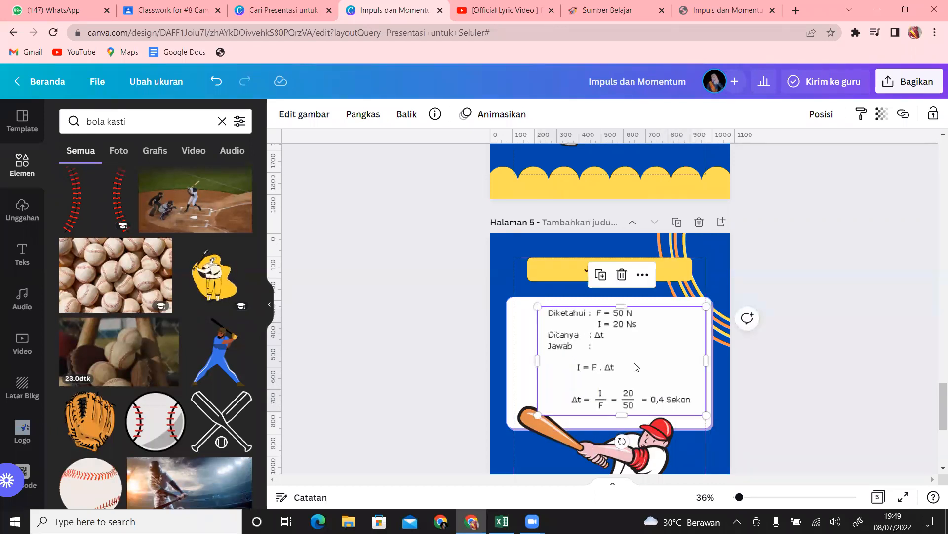
left_click_drag(627, 362, 627, 361)
left_click(656, 442)
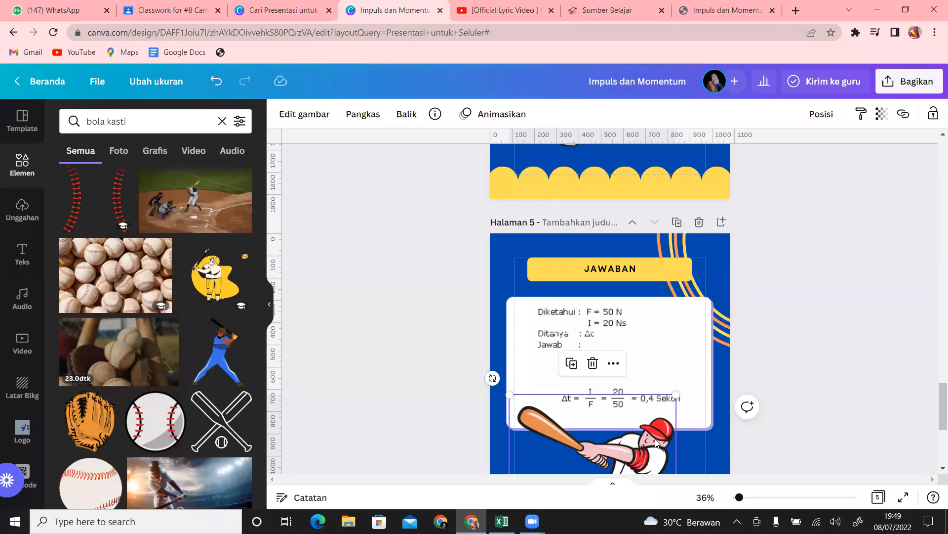
left_click(803, 417)
mouse_move(935, 409)
left_mouse_down()
mouse_move(935, 445)
mouse_move(935, 422)
left_mouse_up()
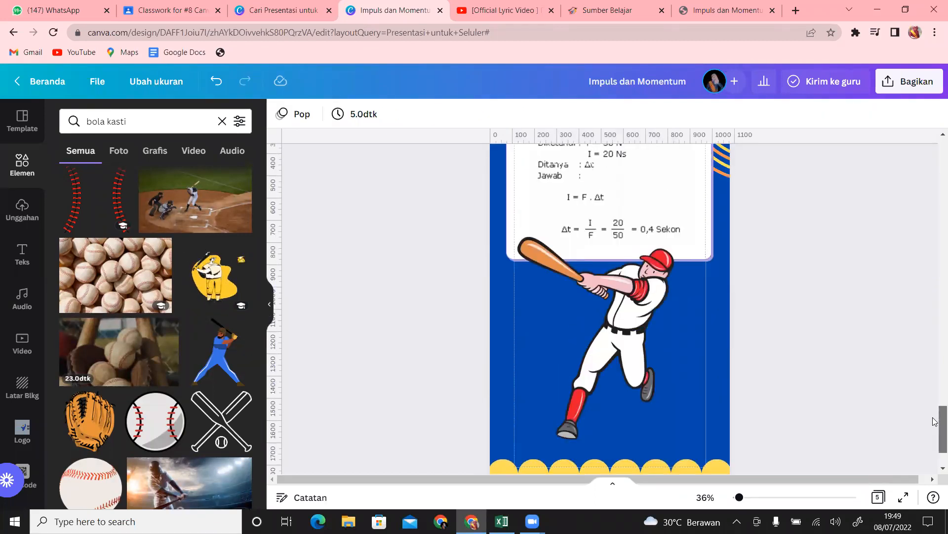
left_click_drag(935, 435, 935, 281)
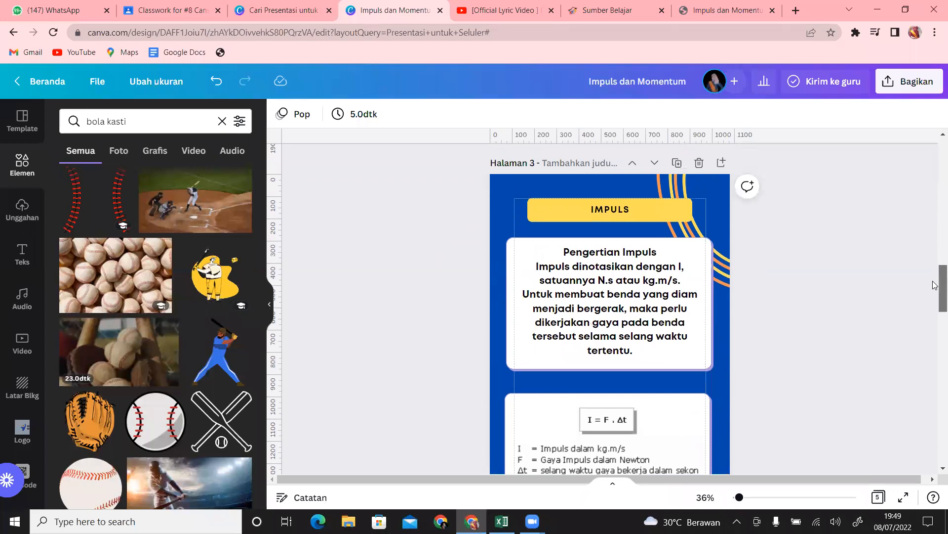
Duplicate the Impuls page as a final page 6 titled MOMENTUM, then open Rumah Belajar's Momentum material.
left_click(678, 163)
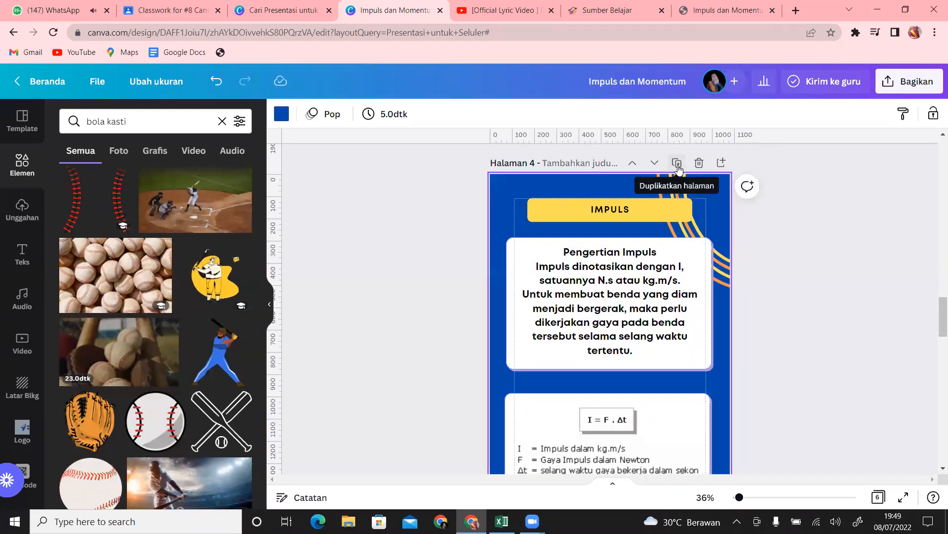
left_click(655, 165)
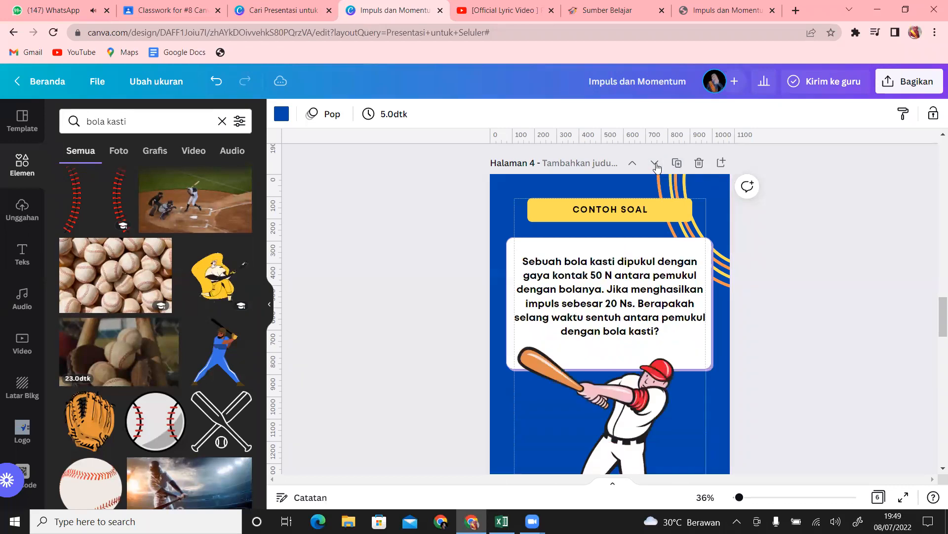
left_click(655, 164)
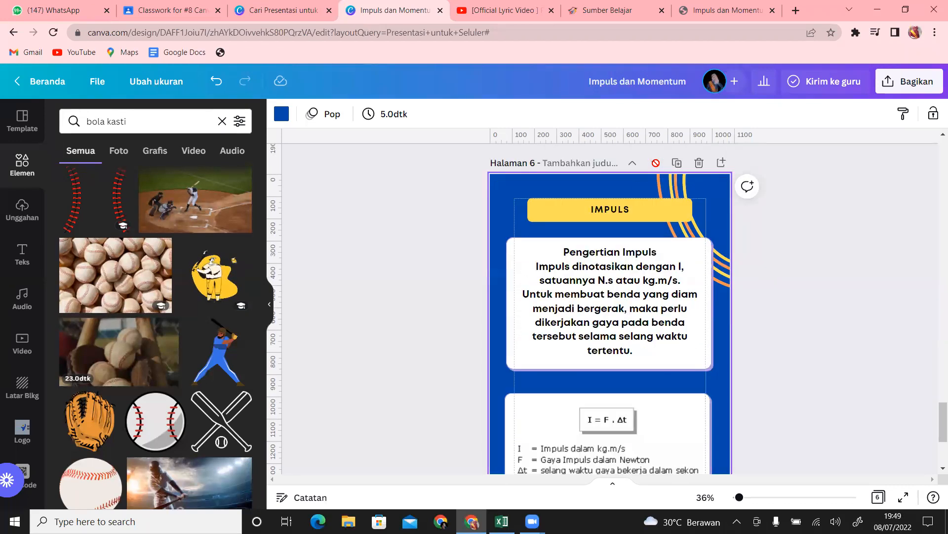
double_click(636, 206)
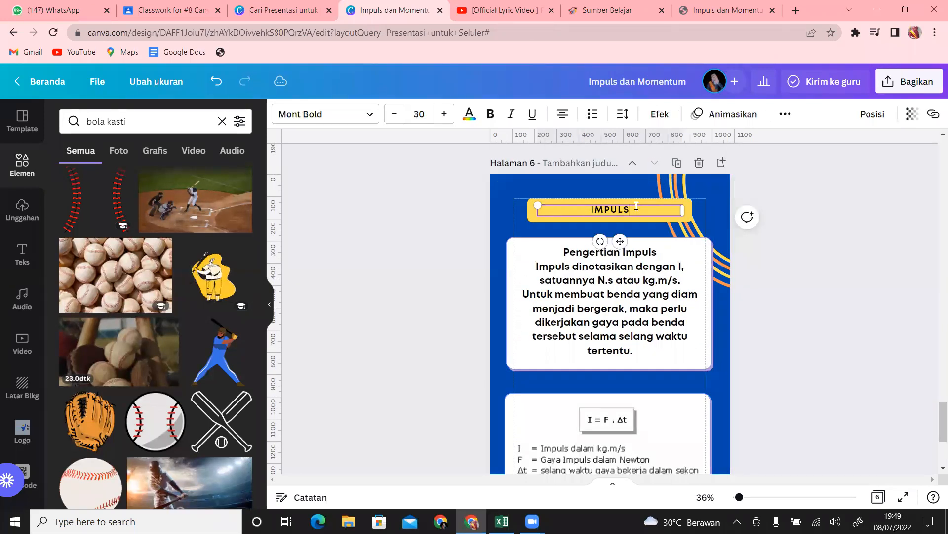
type("MO")
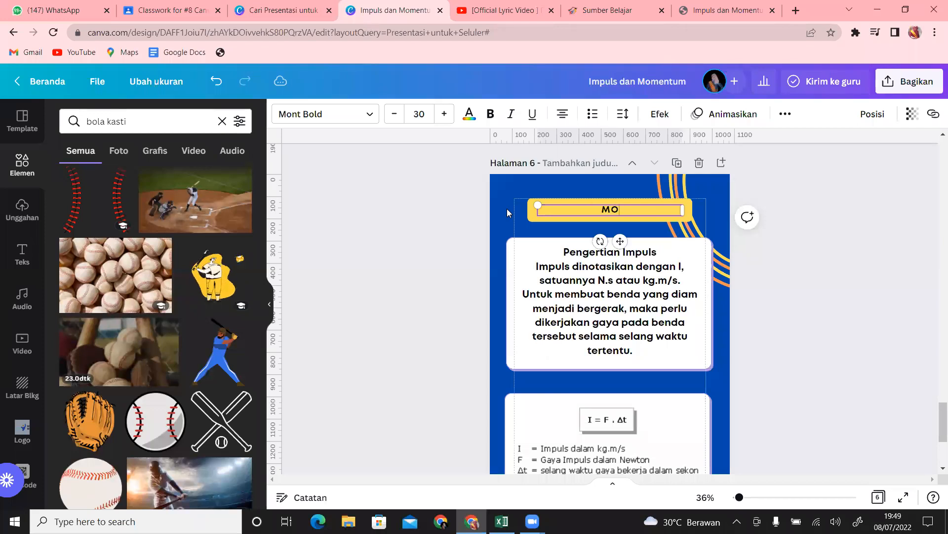
type("MENTUM")
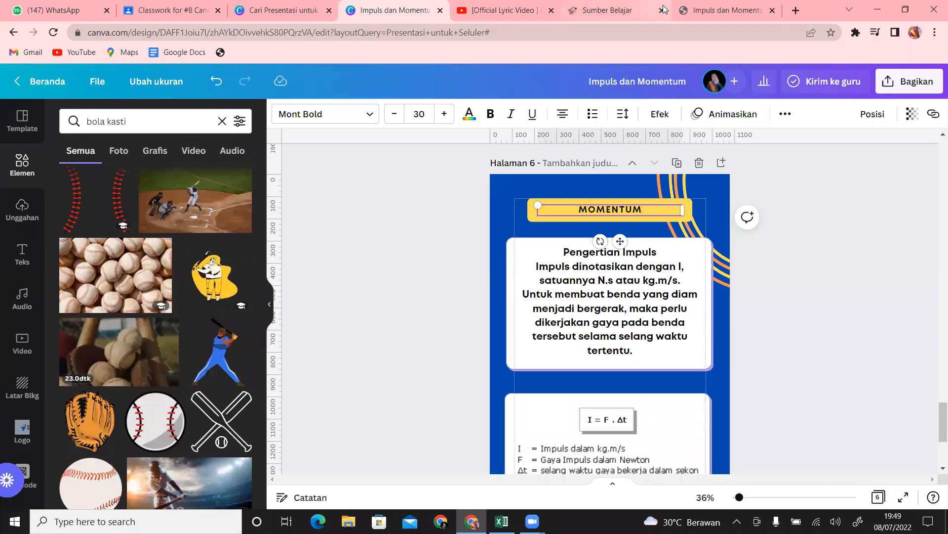
left_click(721, 10)
left_click(201, 235)
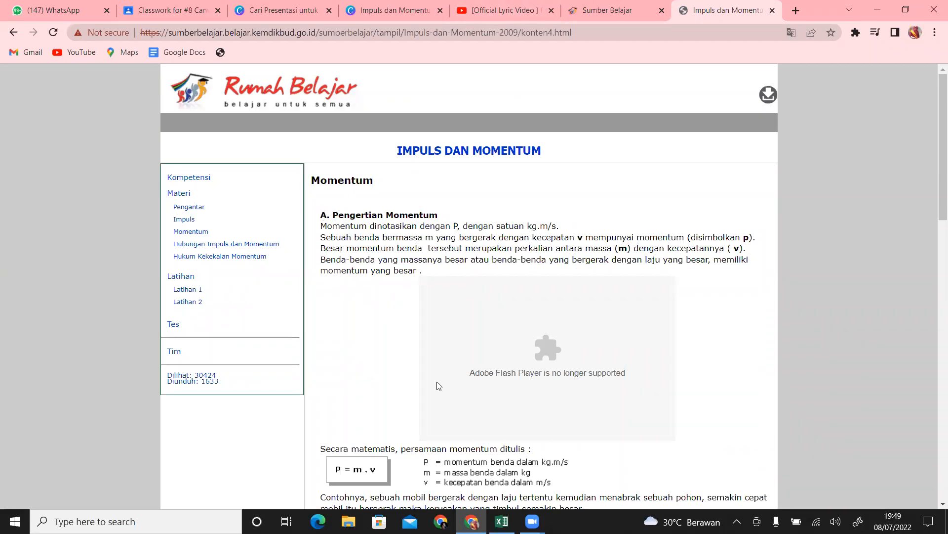
Select the whole Pengertian Momentum paragraph on Rumah Belajar, then return to the Canva deck.
left_click(394, 7)
left_click(727, 7)
left_click_drag(622, 218, 721, 240)
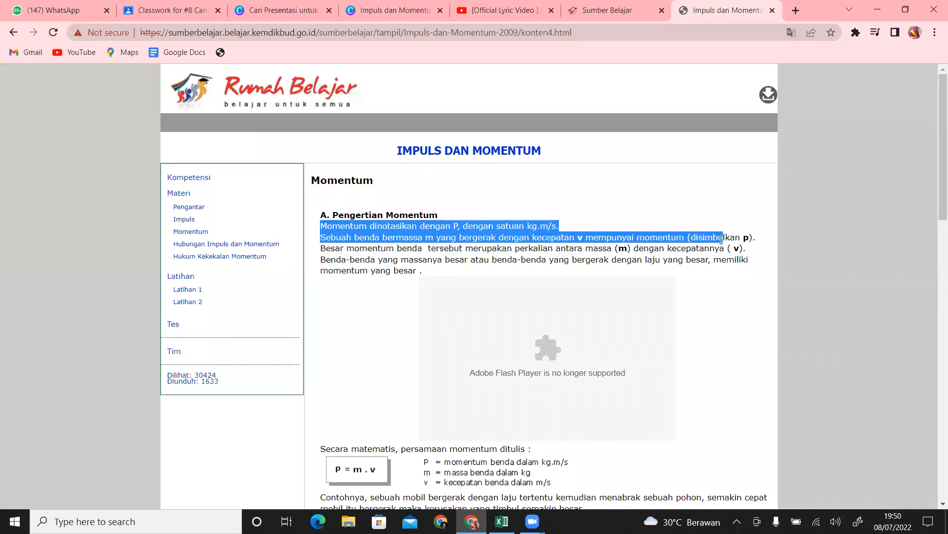
left_click_drag(736, 237, 795, 247)
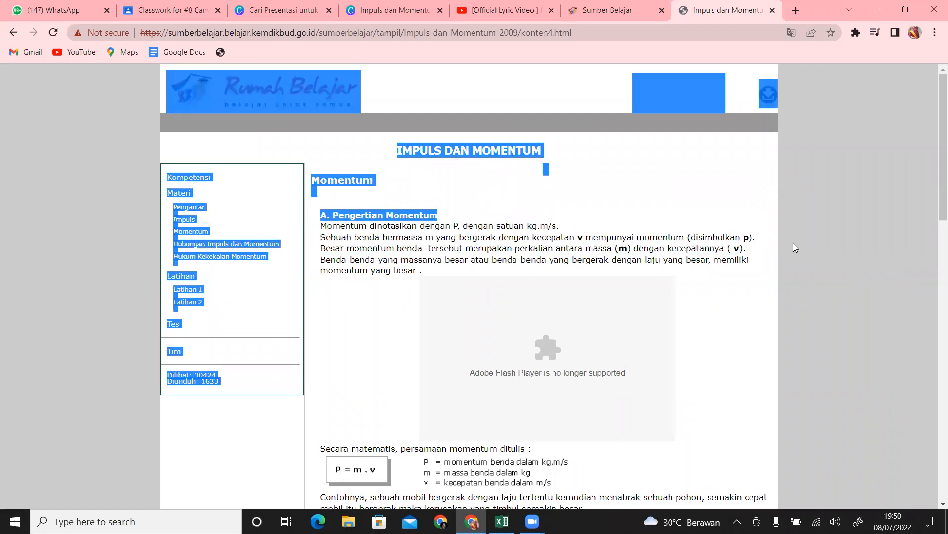
triple_click(749, 269)
key("ctrl+c")
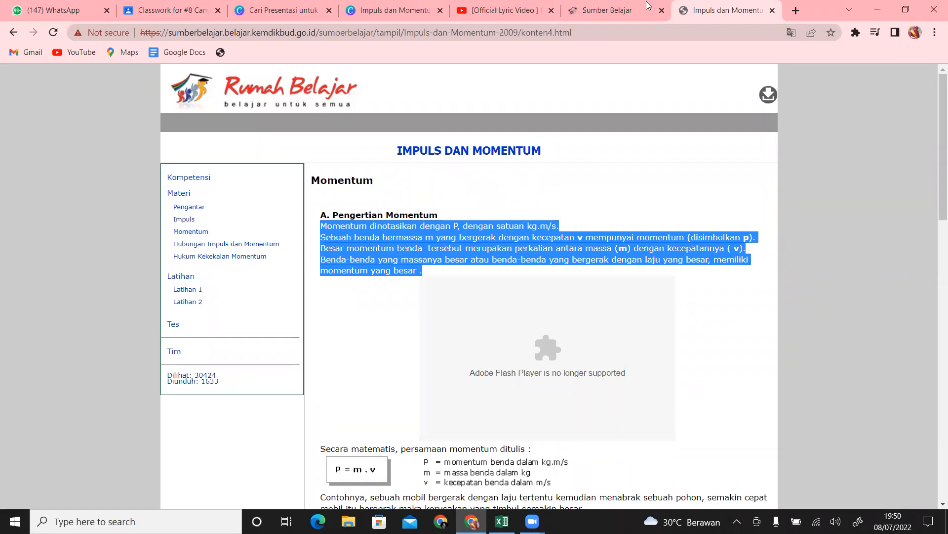
left_click(390, 10)
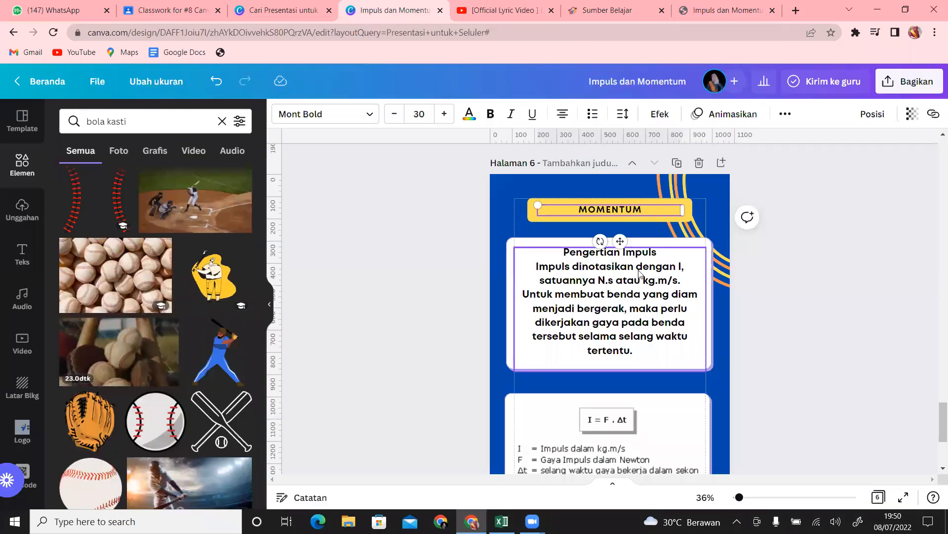
Paste the momentum definition over page 6's Pengertian Impuls paragraph.
left_click(666, 346)
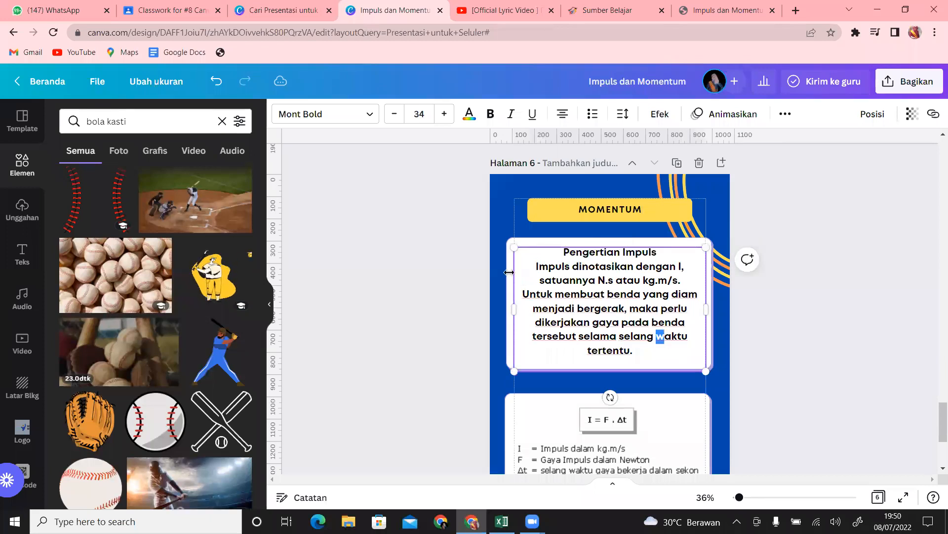
left_click_drag(664, 340, 507, 254)
left_click_drag(645, 352, 537, 249)
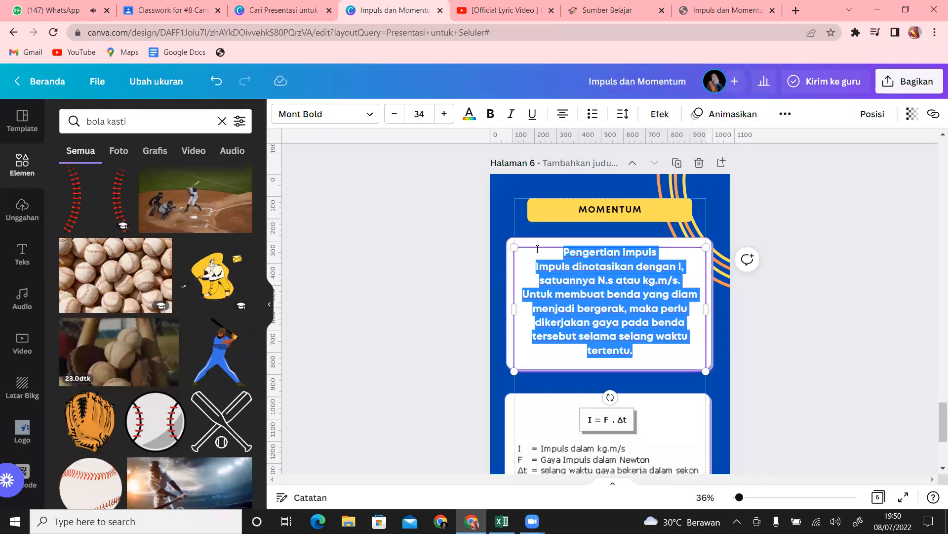
key("ctrl+v")
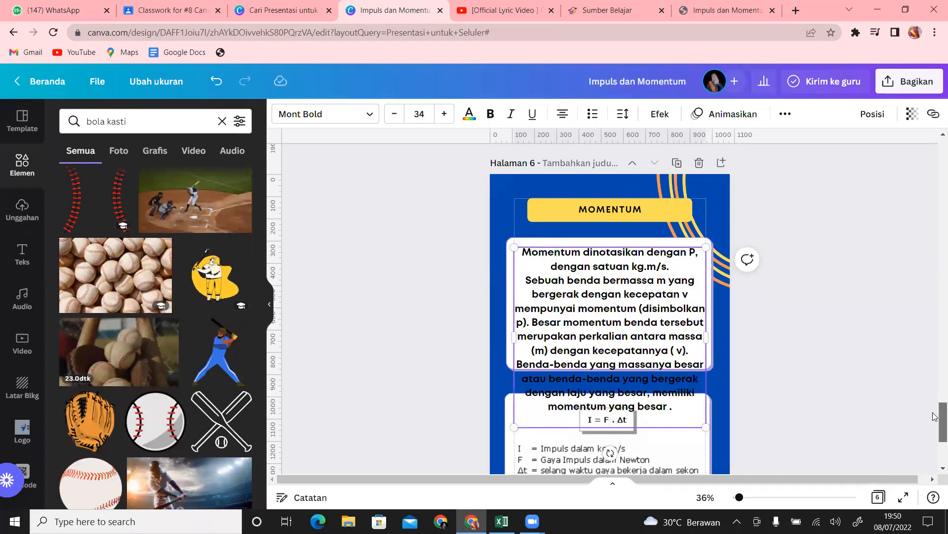
scroll(934, 420, "down", 3)
left_click(934, 430)
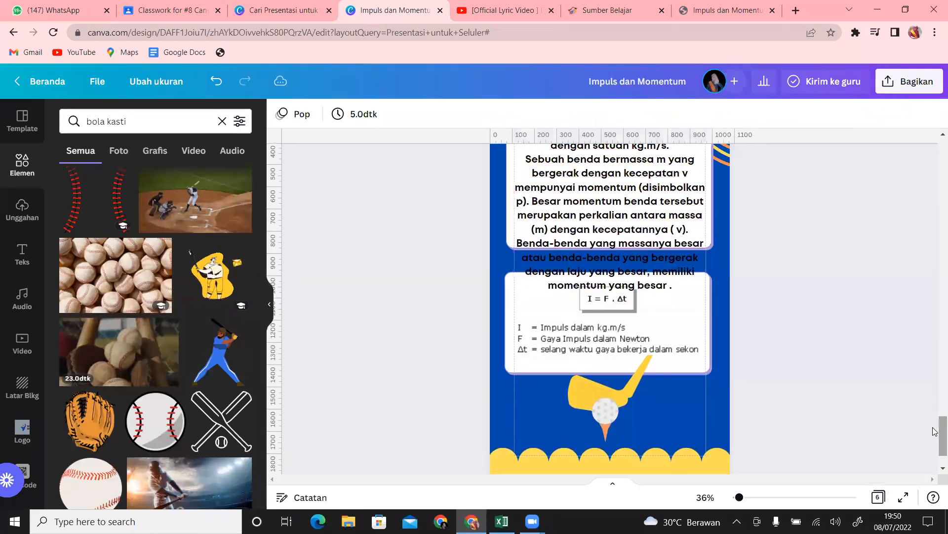
Delete the legend image, the lower white box and the I = F · Δt formula image.
left_click(693, 361)
key("Delete")
left_click(693, 360)
key("Delete")
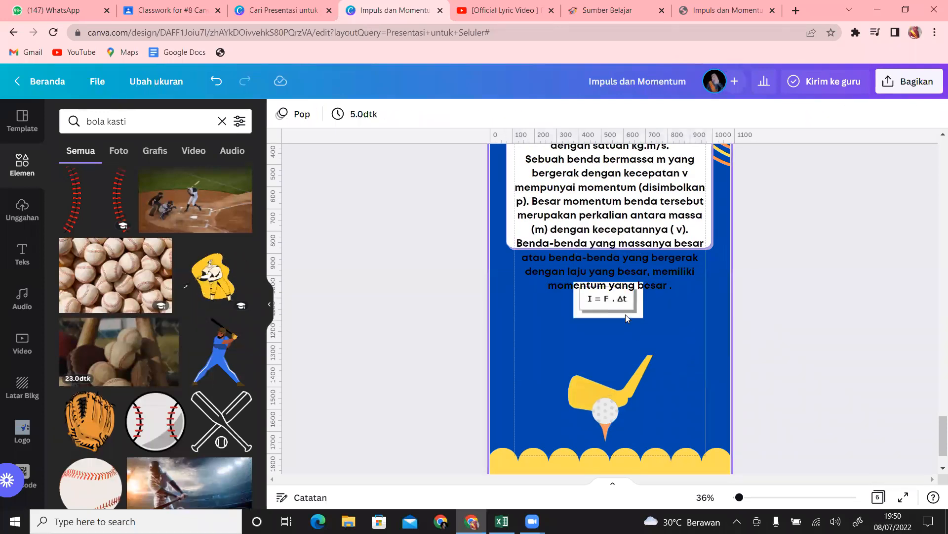
left_click(626, 314)
key("Delete")
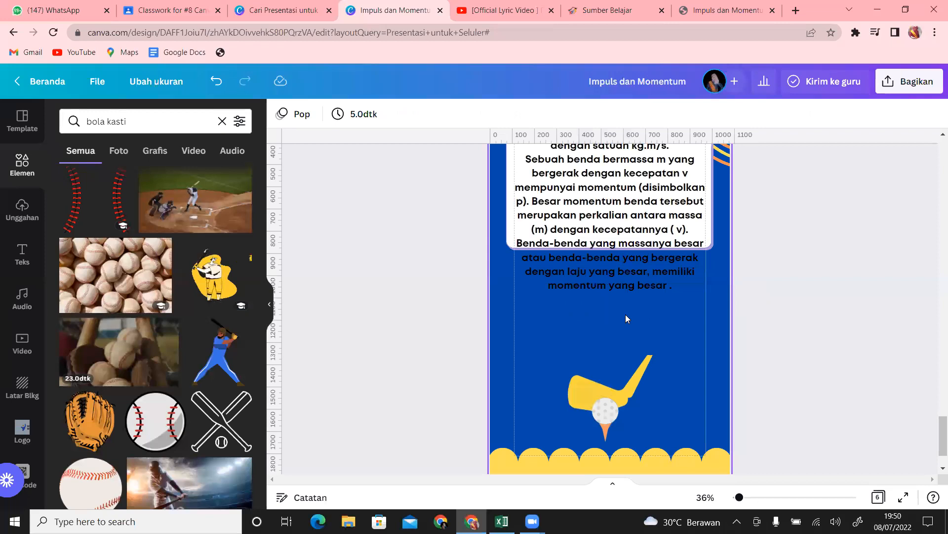
Stretch the white card down to fit the paragraph and delete the golf-club illustration.
left_click(713, 195)
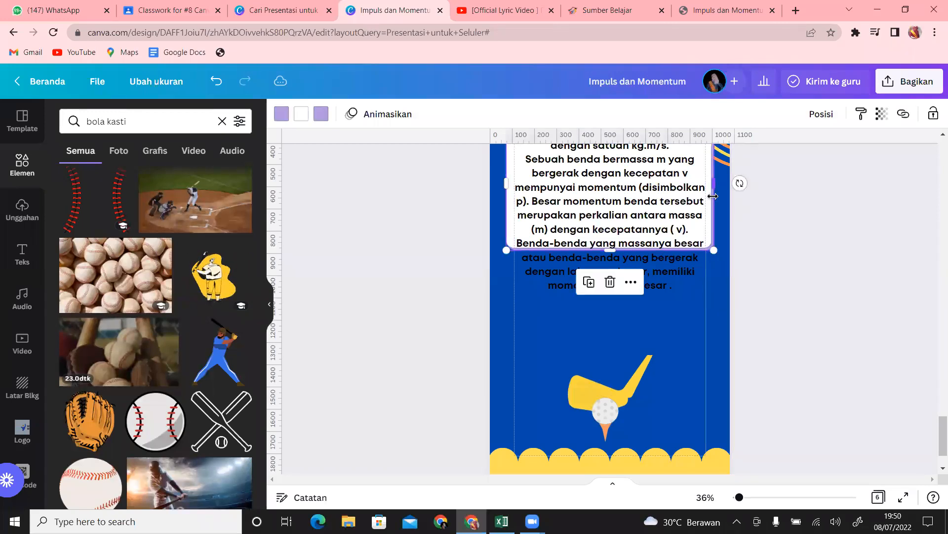
left_click_drag(607, 293, 608, 317)
left_click(603, 427)
key("Delete")
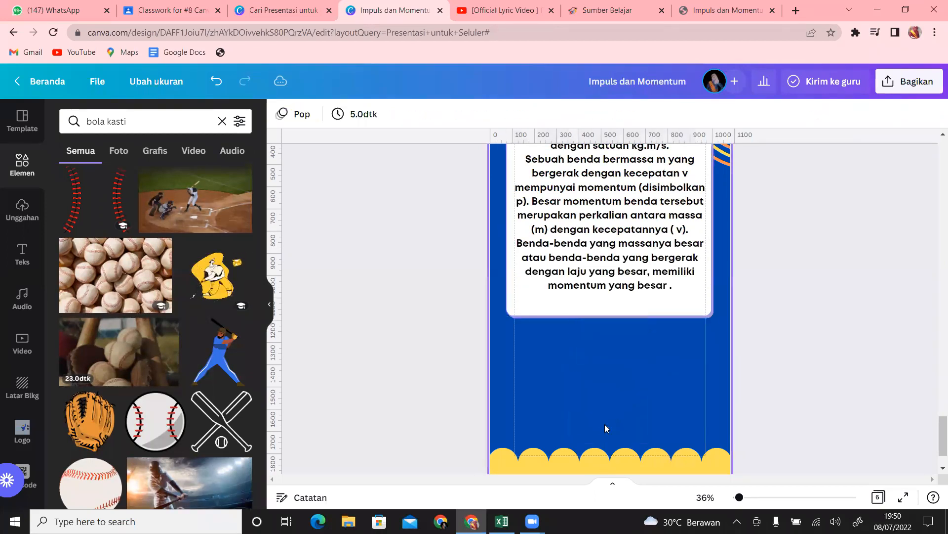
left_click(737, 5)
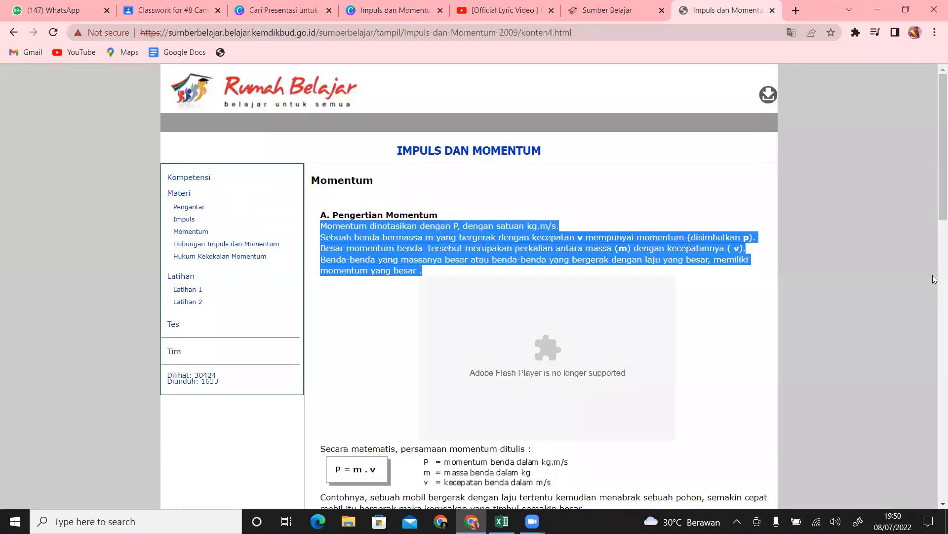
Go back to the Canva deck showing page 6's momentum definition card.
left_click_drag(935, 210, 936, 322)
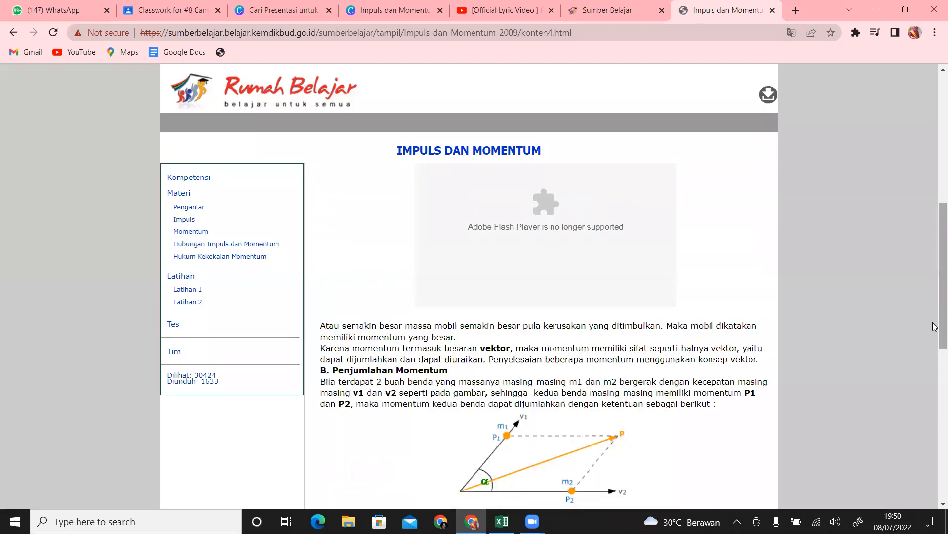
scroll(935, 326, "down", 4)
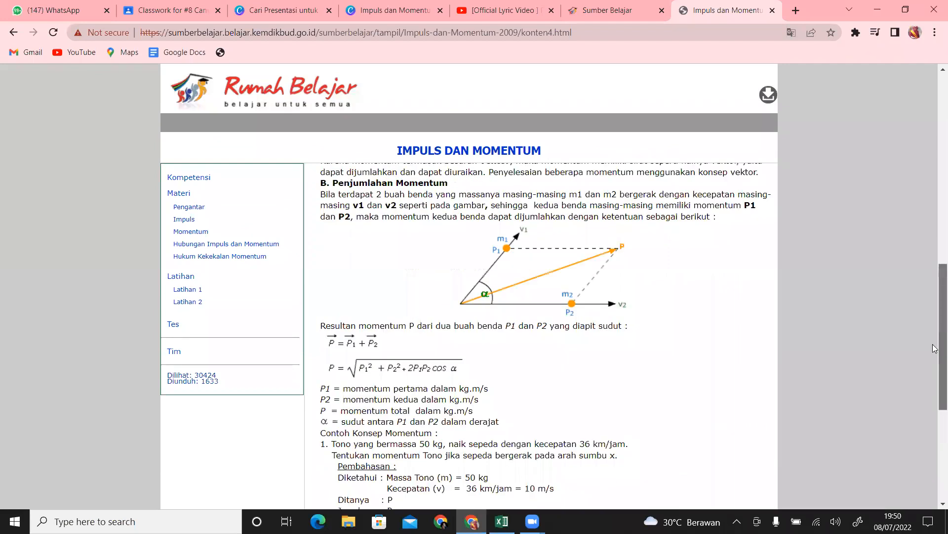
scroll(935, 348, "up", 6)
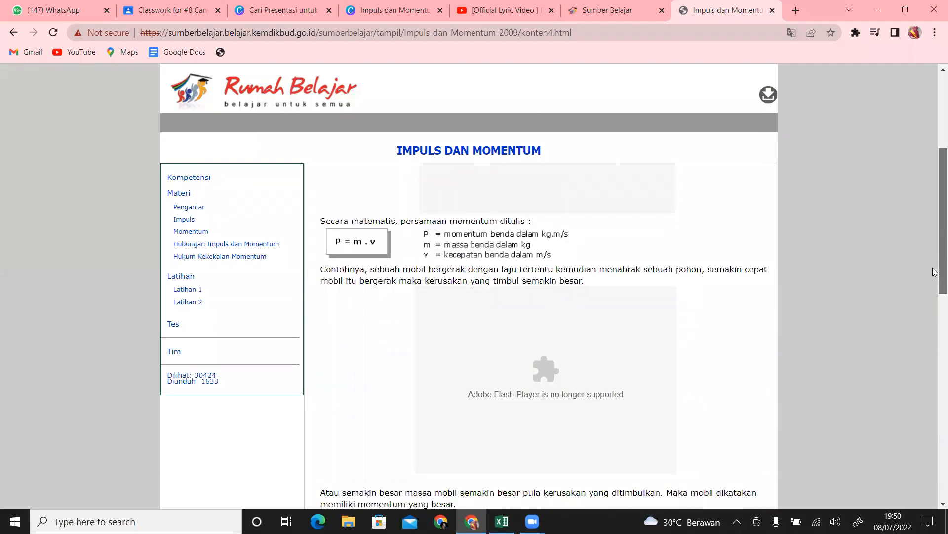
scroll(935, 272, "up", 2)
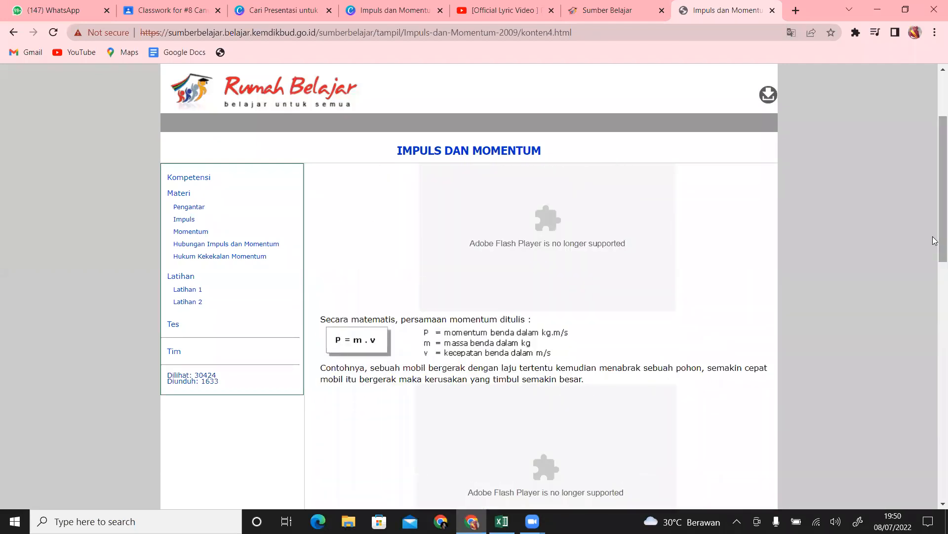
left_click(381, 9)
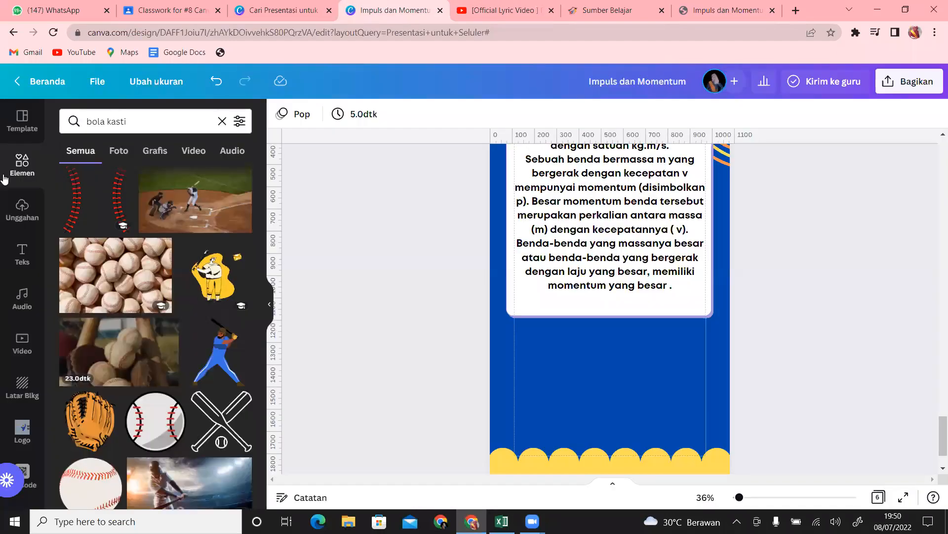
Add the 'mobil menabrak' green-and-orange car crash graphic, enlarged below the momentum definition.
left_click(143, 123)
type("mo")
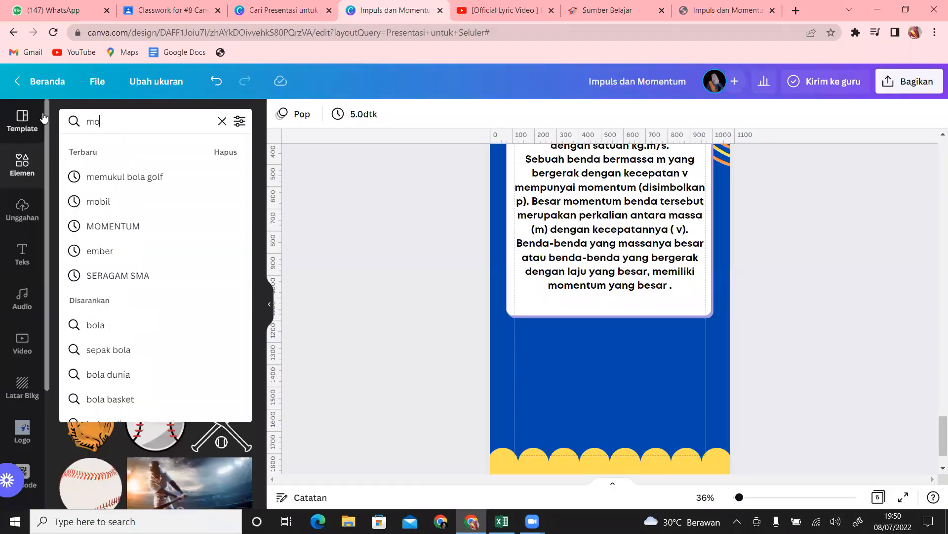
type("bil menabrak")
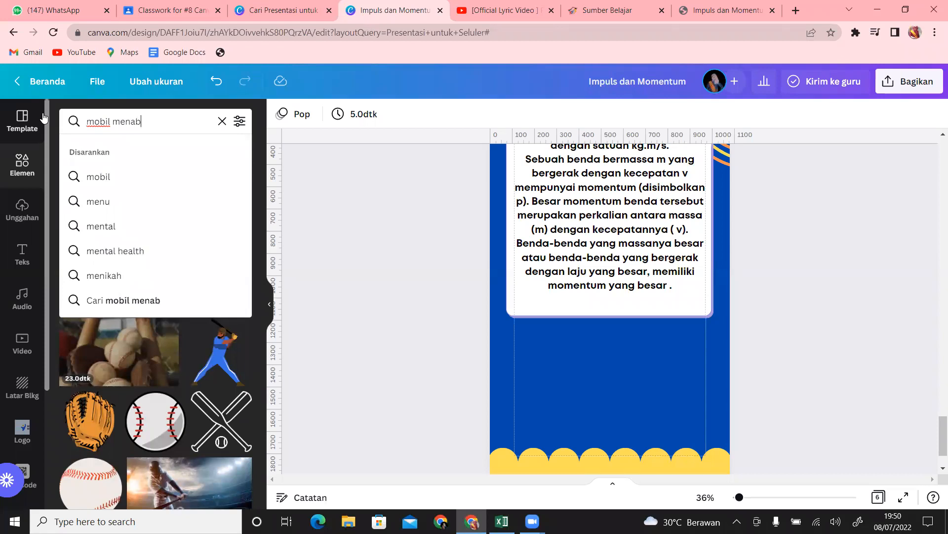
key("Return")
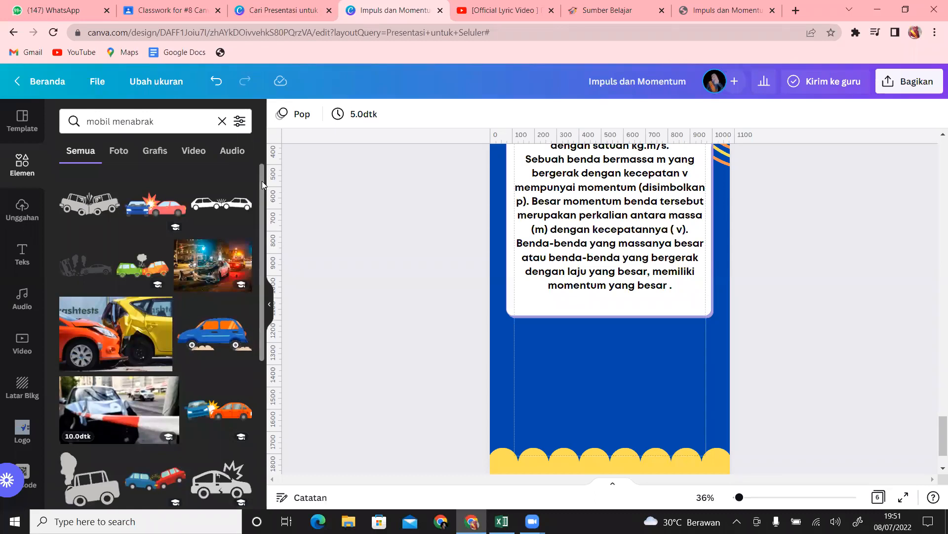
scroll(262, 180, "down", 3)
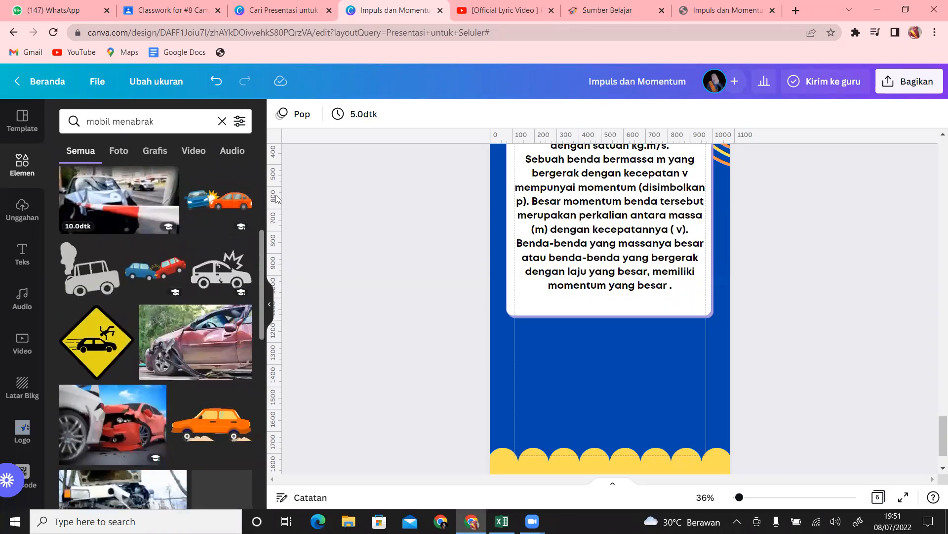
scroll(142, 272, "up", 4)
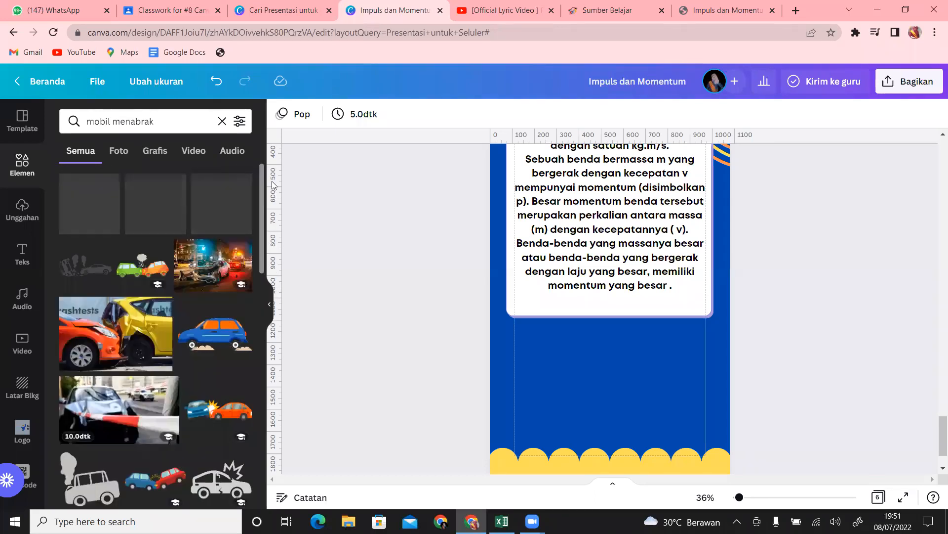
left_click(142, 271)
left_click_drag(672, 304, 753, 348)
left_click_drag(699, 308, 654, 399)
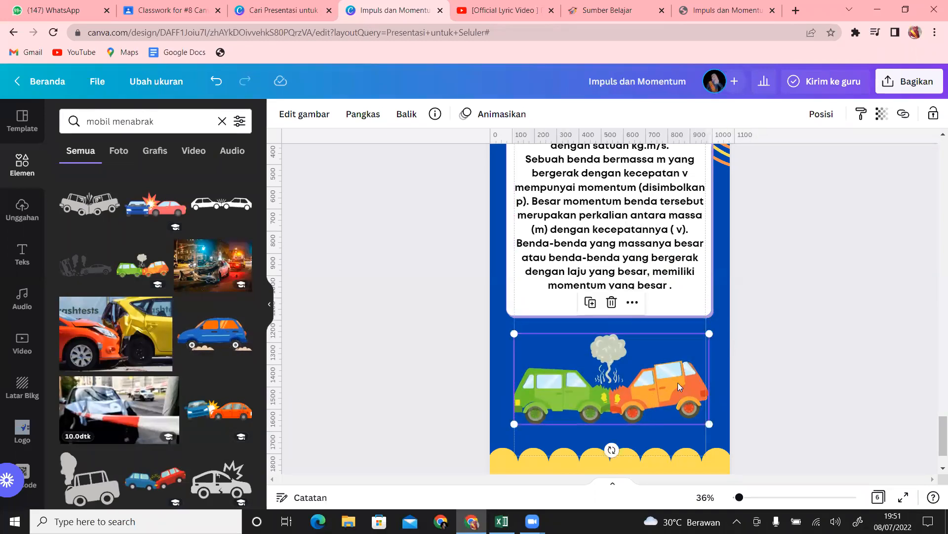
left_click(866, 359)
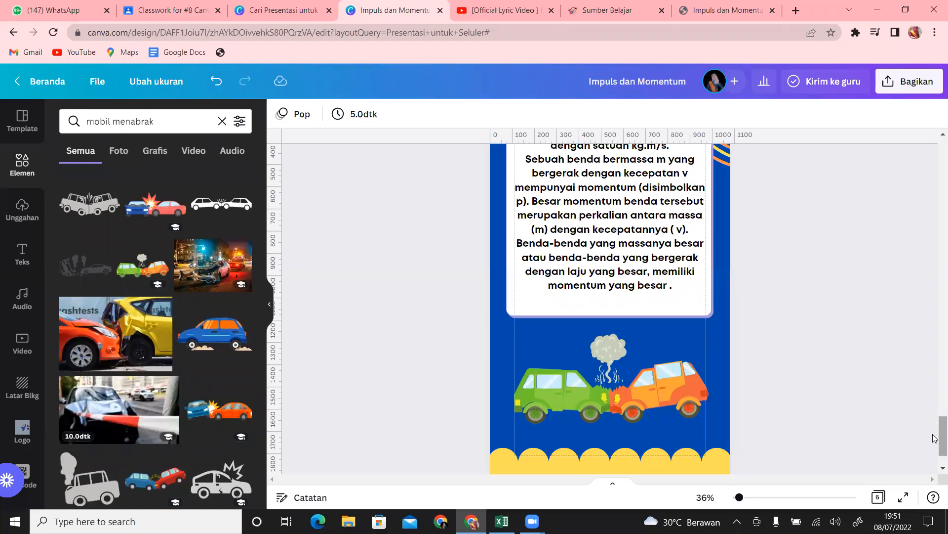
left_click_drag(935, 433, 935, 263)
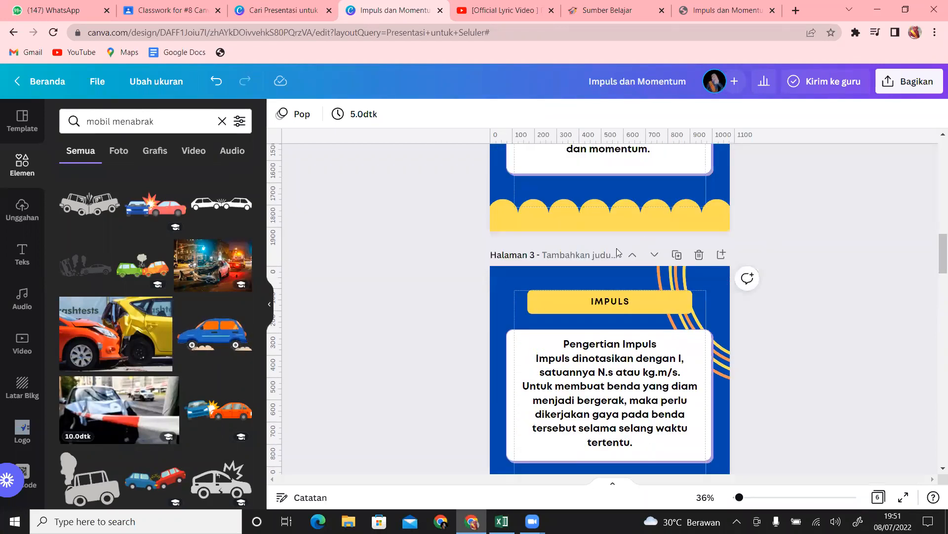
Duplicate the IMPULS page and move the copy down to become page 7.
left_click(675, 256)
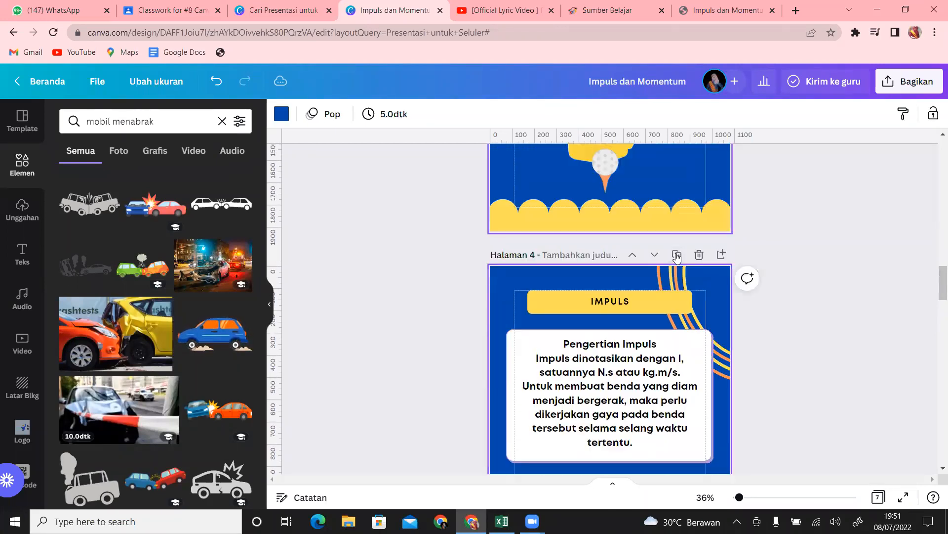
left_click(654, 255)
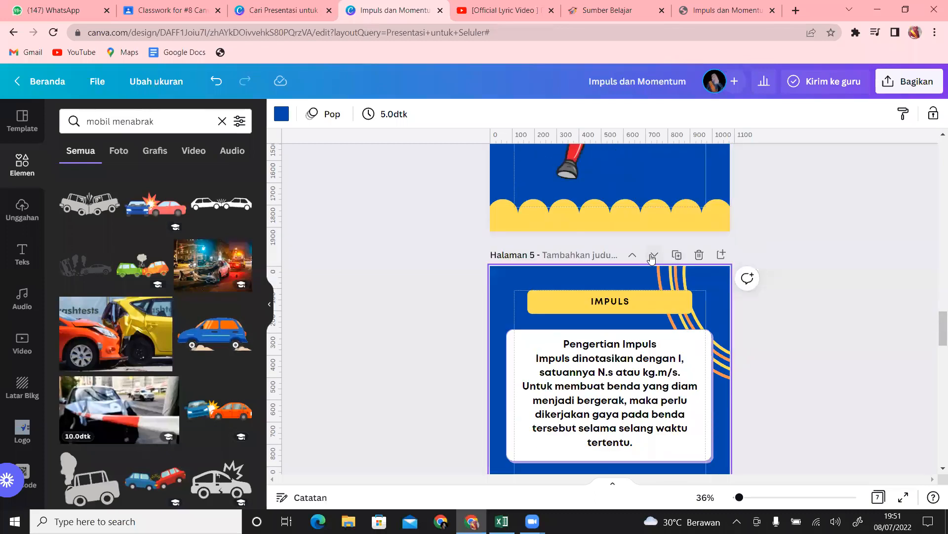
left_click(654, 255)
left_click(653, 256)
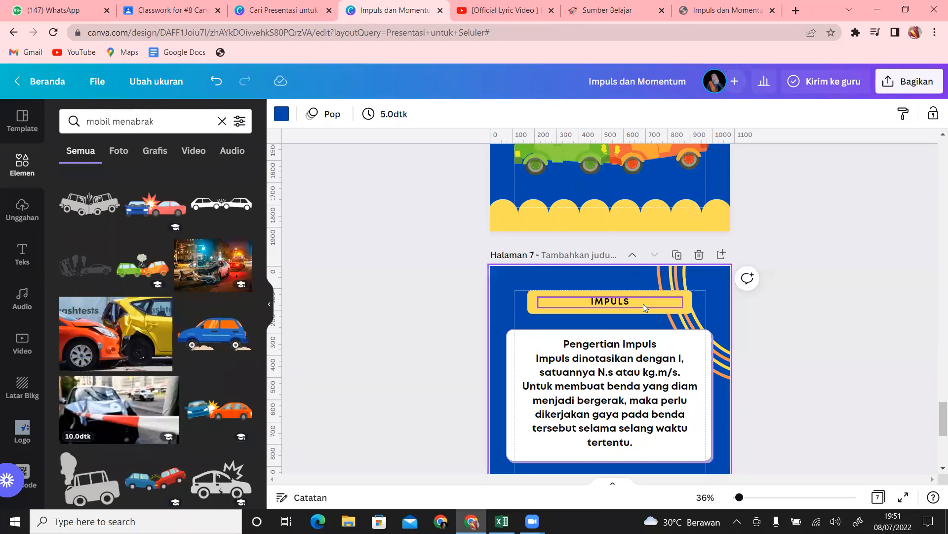
mouse_move(935, 423)
left_mouse_down()
mouse_move(935, 252)
mouse_move(936, 455)
mouse_move(935, 439)
left_mouse_up()
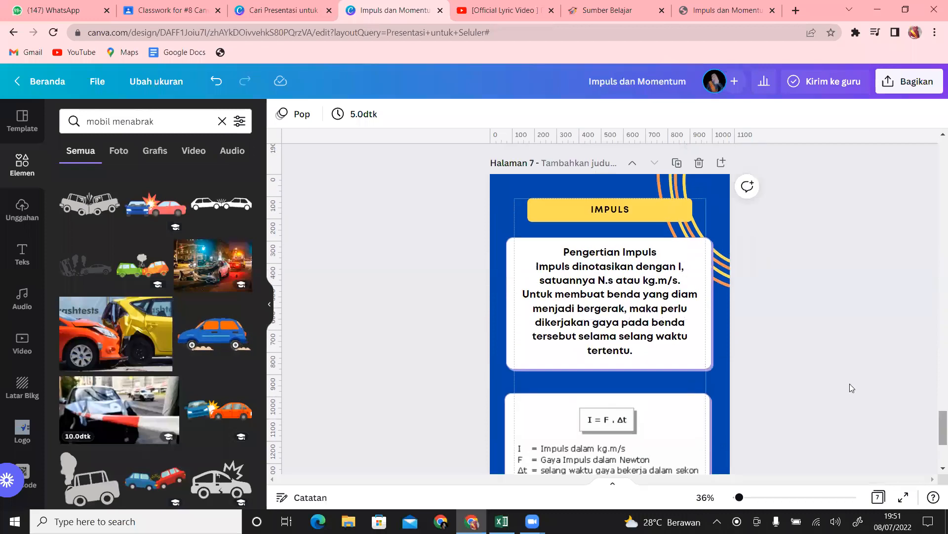
Capture and copy the P = m . v formula with its variable definitions from Rumah Belajar.
left_click(714, 9)
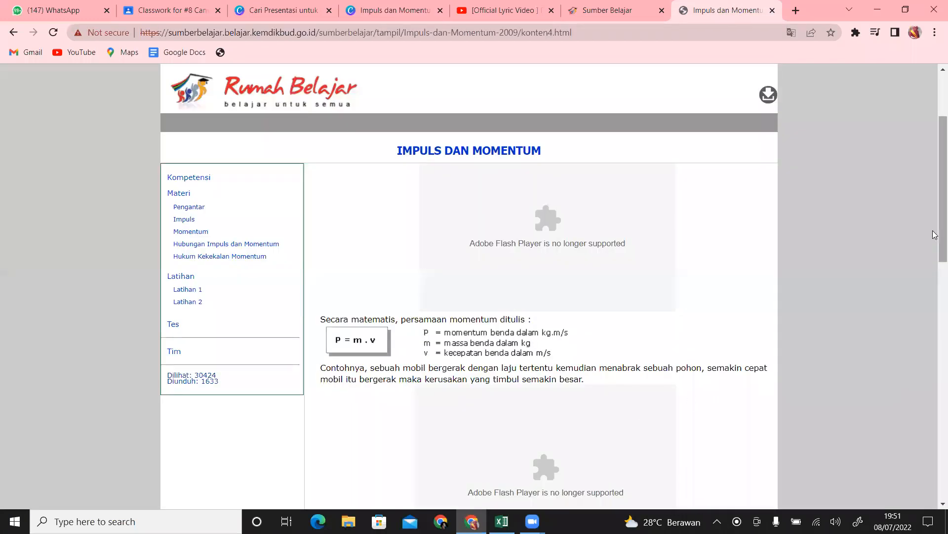
scroll(936, 233, "down", 2)
scroll(935, 232, "up", 5)
scroll(935, 232, "down", 4)
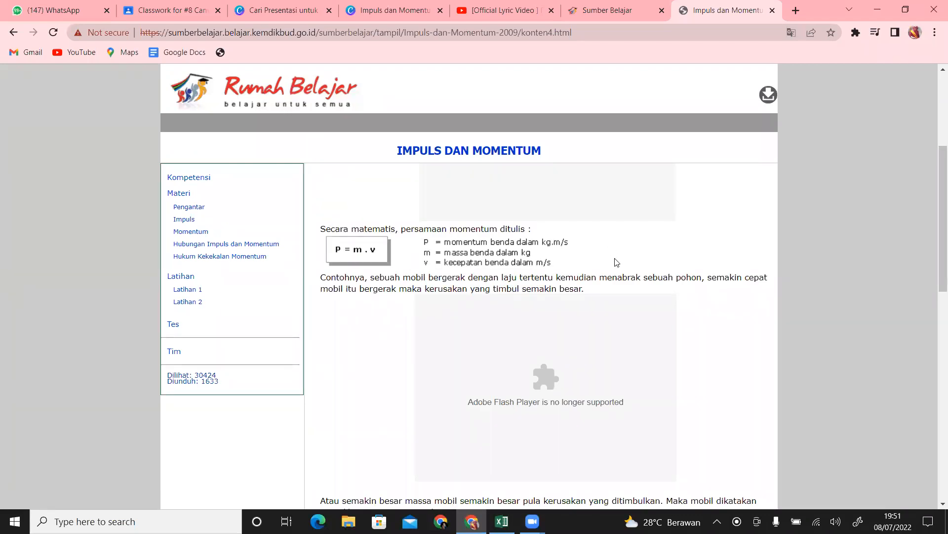
scroll(615, 262, "up", 4)
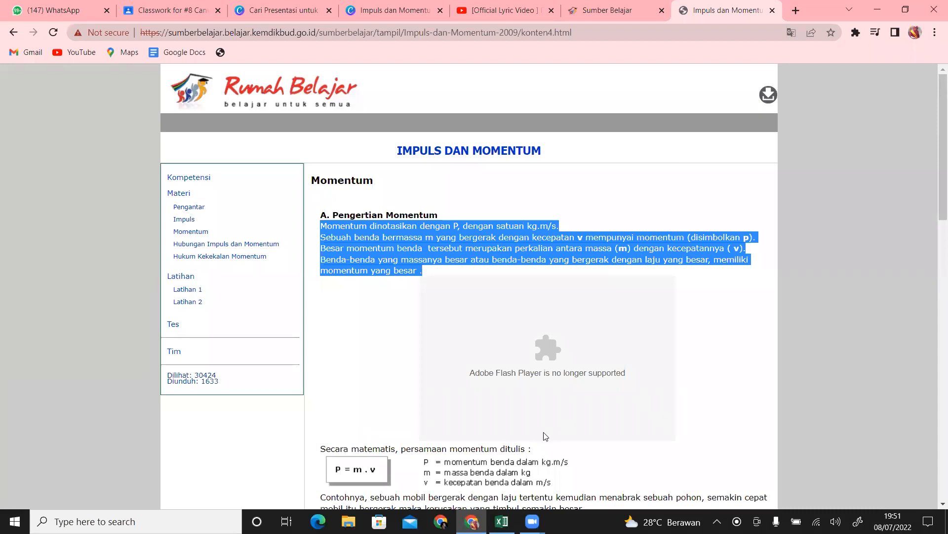
left_click(752, 325)
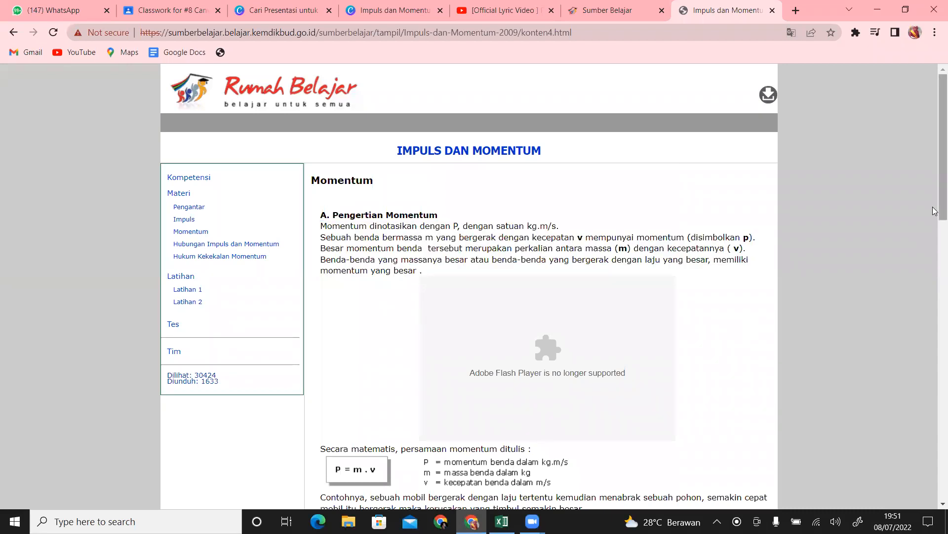
scroll(935, 205, "down", 3)
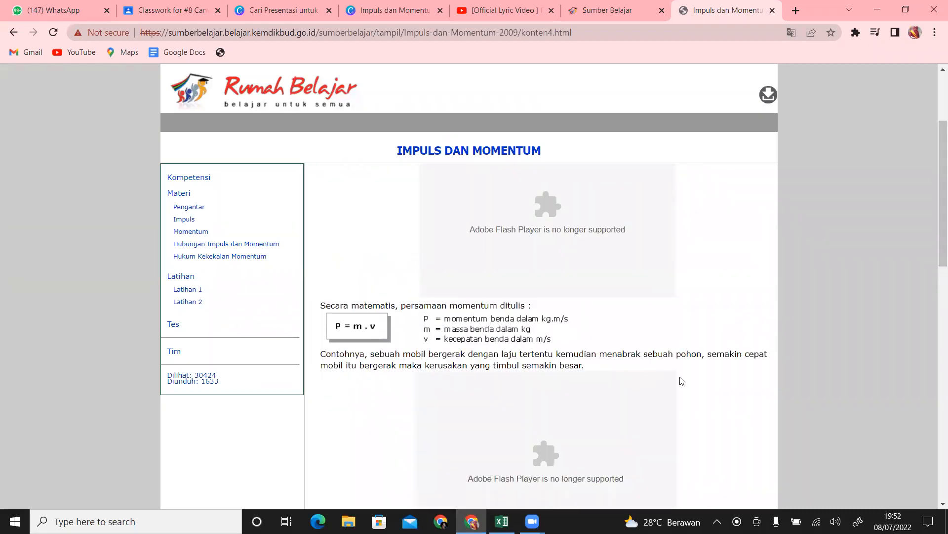
key("Print")
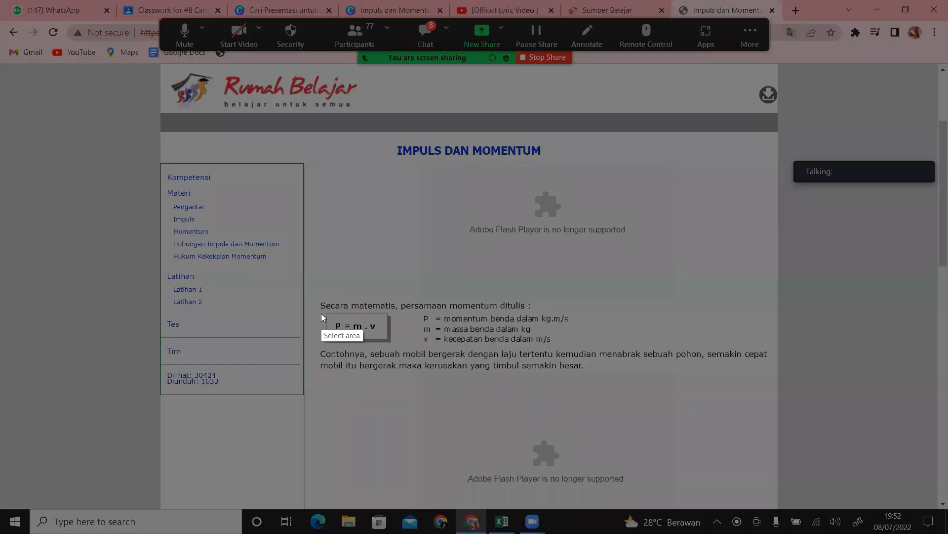
left_click_drag(319, 307, 579, 348)
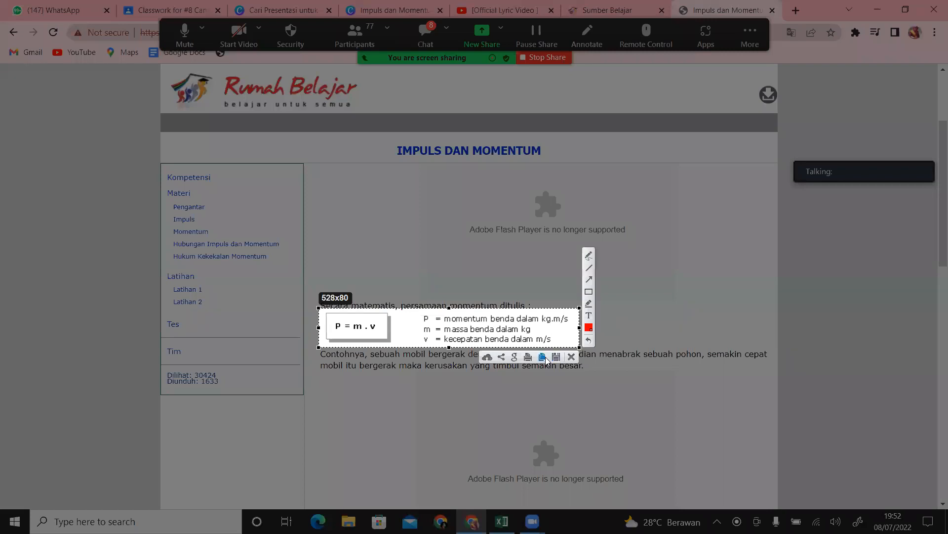
left_click(542, 357)
left_click(390, 10)
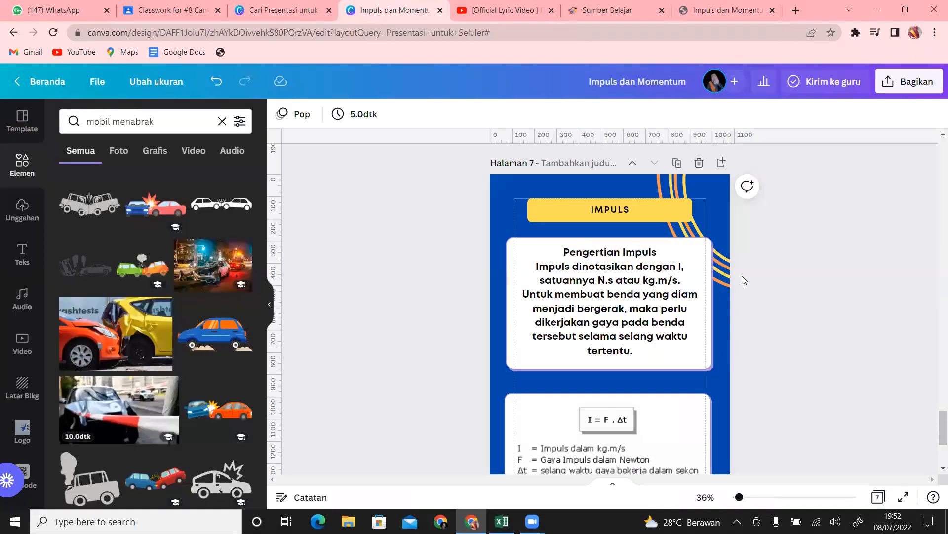
Clear page 7's Pengertian Impuls text and paste the captured P = m . v formula image.
left_click(675, 351)
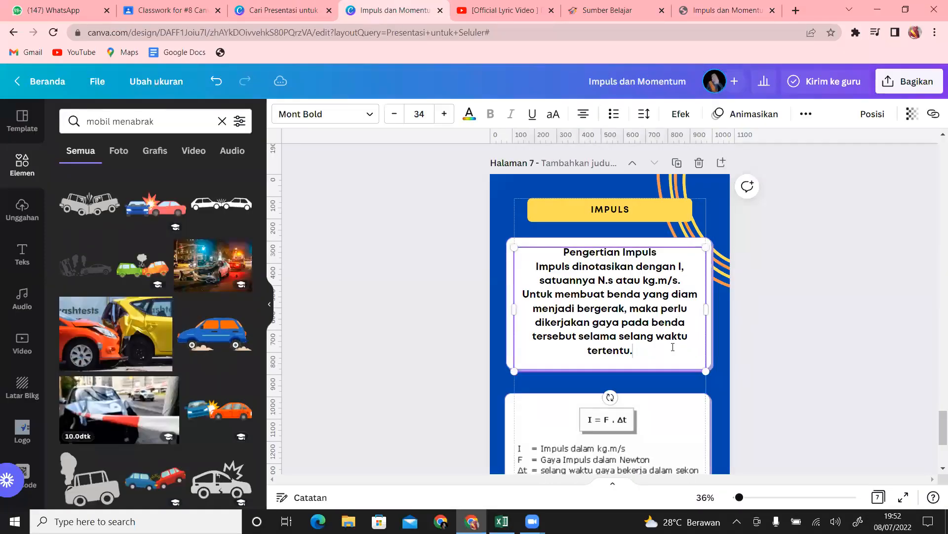
left_click_drag(675, 352, 556, 241)
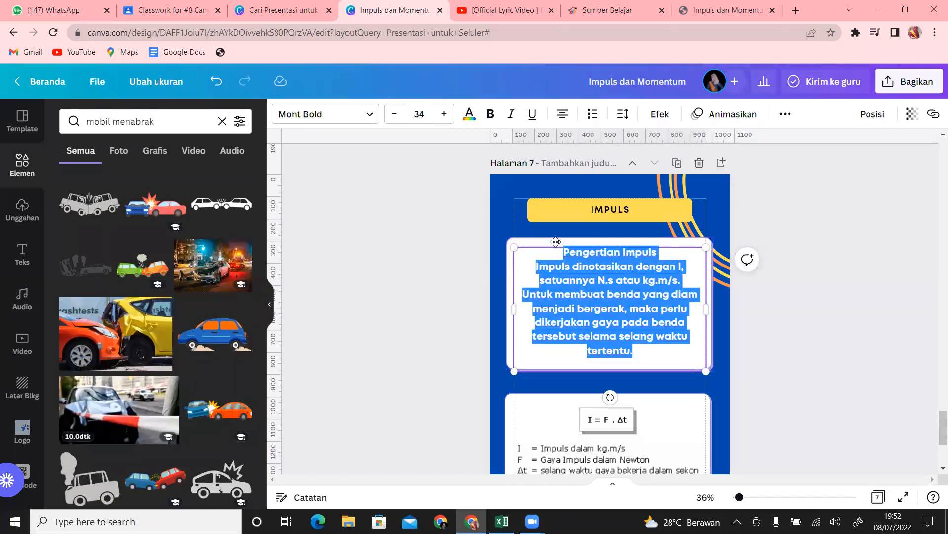
key("BackSpace")
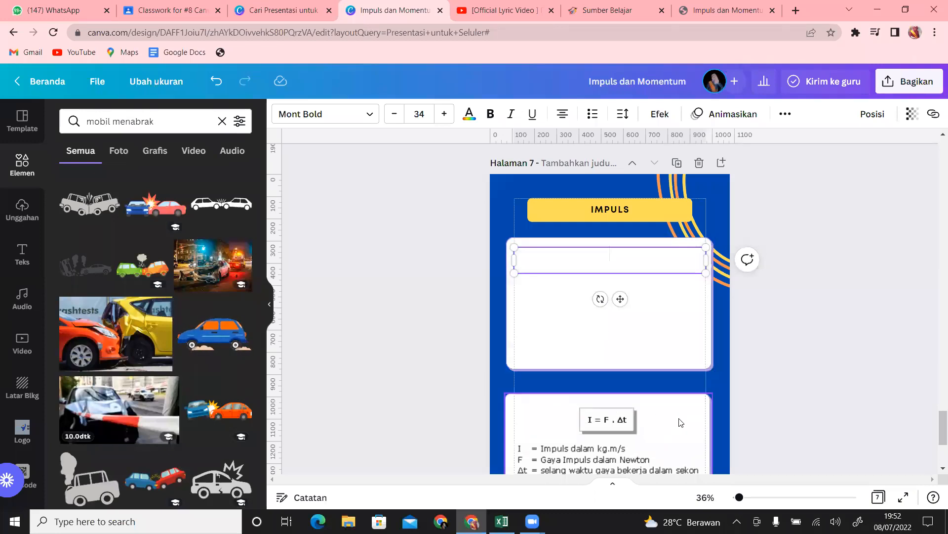
left_click(673, 334)
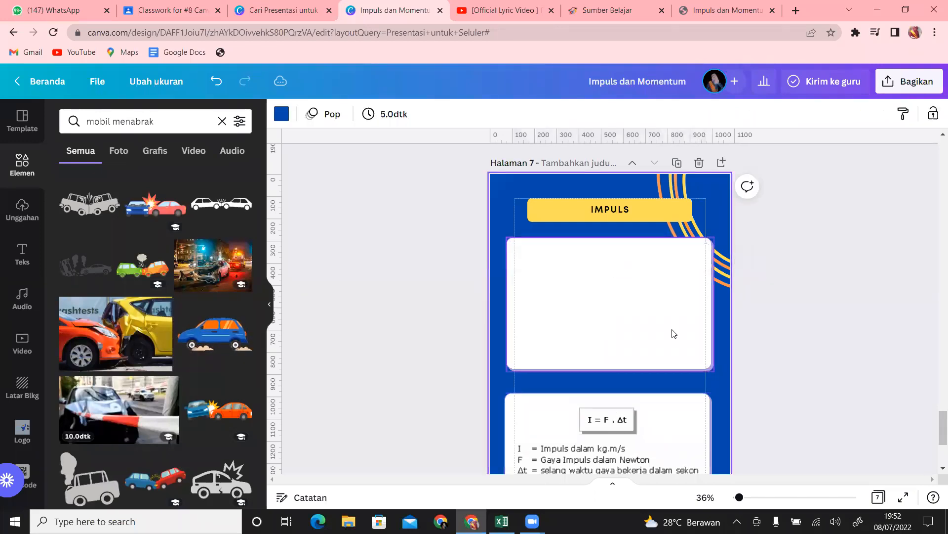
key("ctrl+v")
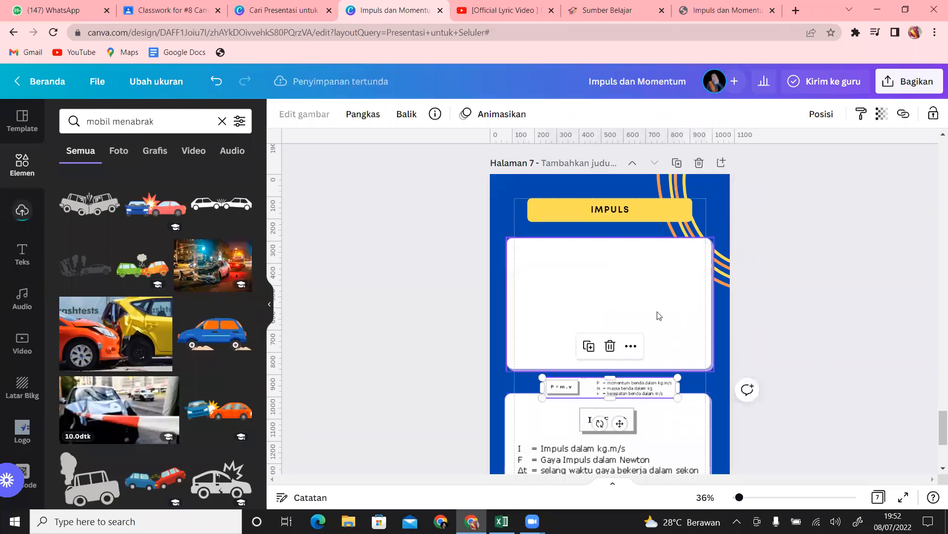
Move, crop slightly and shrink the formula image inside the upper white card.
left_click(664, 410)
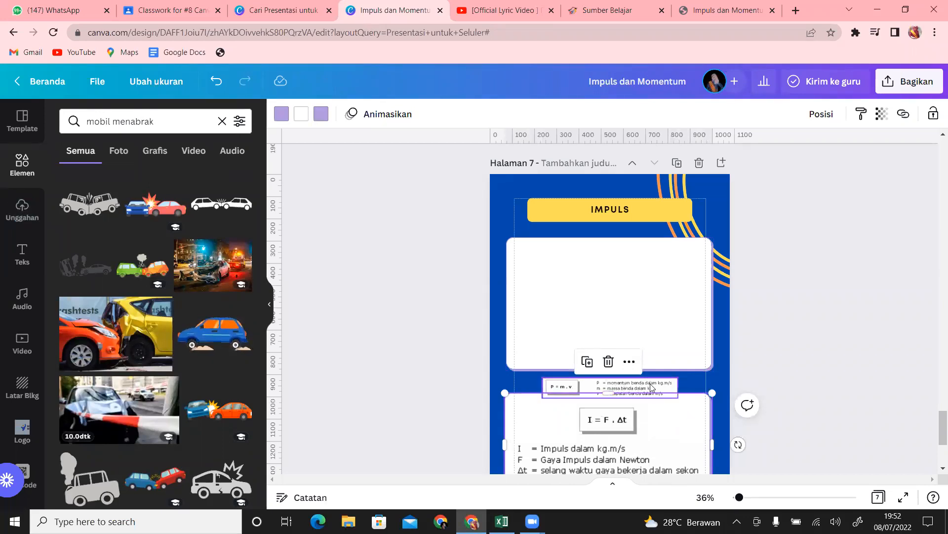
left_click_drag(651, 387, 683, 325)
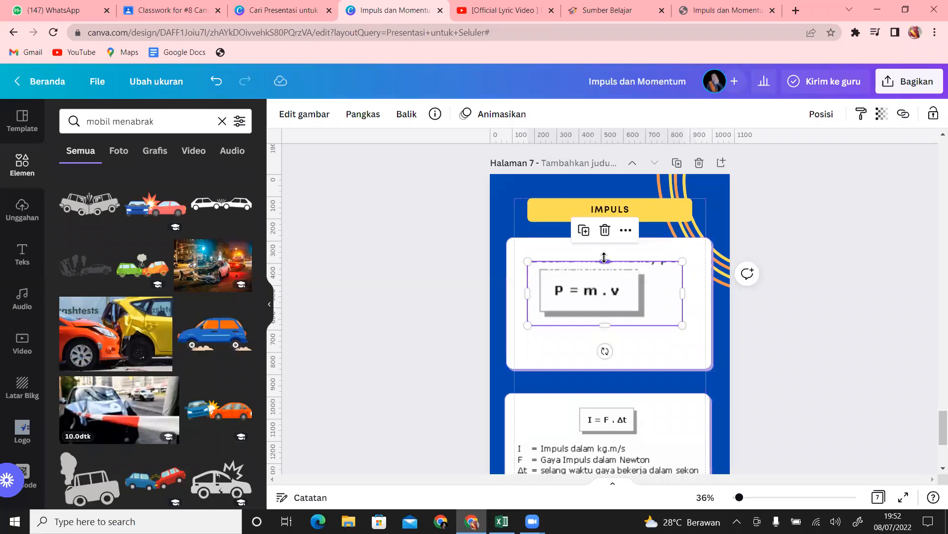
left_click_drag(604, 260, 604, 266)
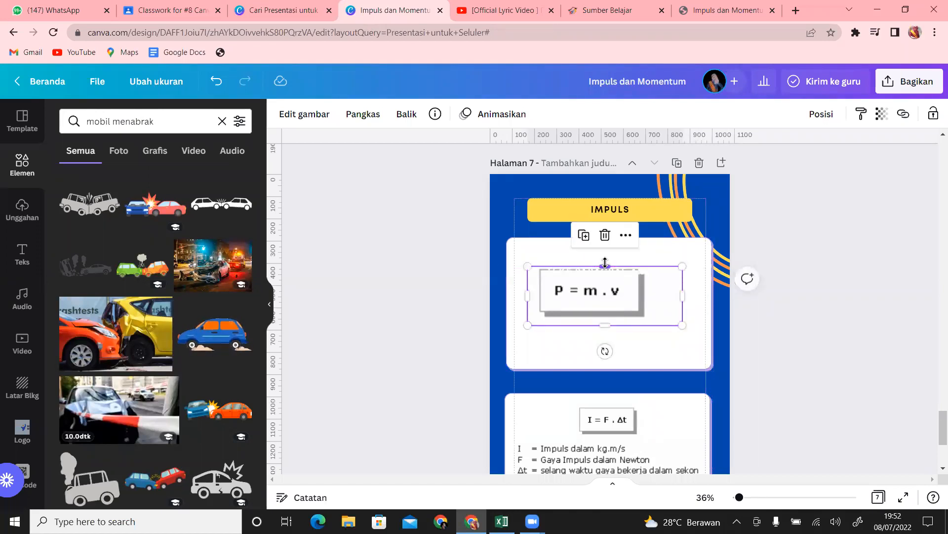
left_click(696, 317)
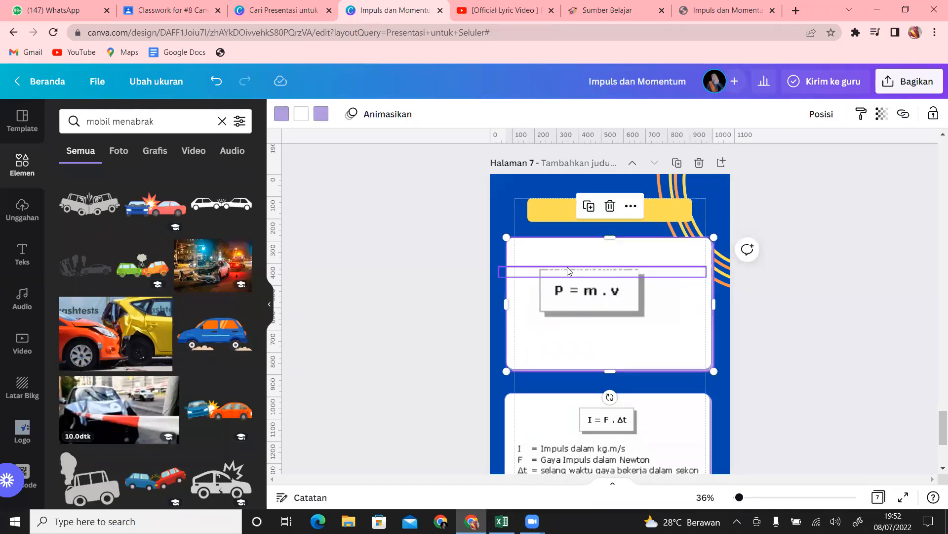
left_click_drag(575, 285, 586, 270)
left_click_drag(694, 311, 657, 298)
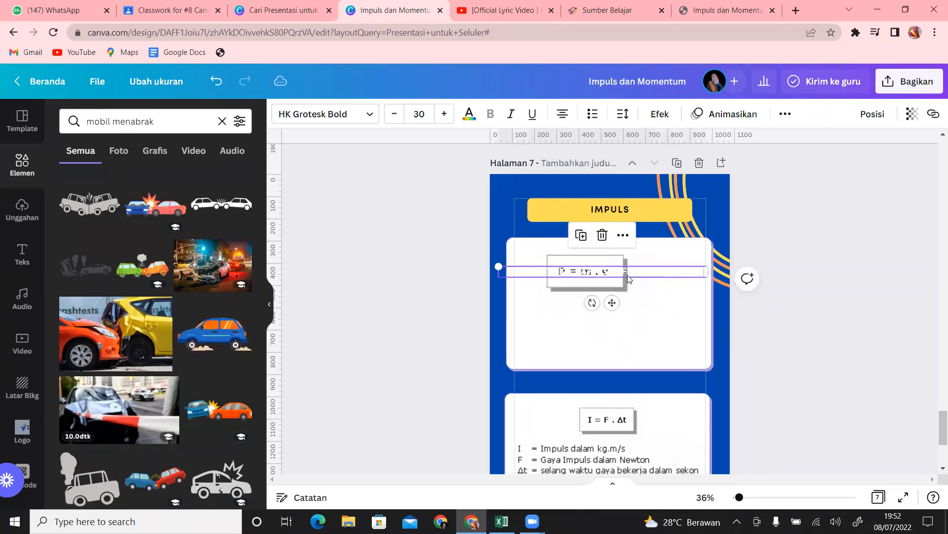
left_click_drag(593, 277, 610, 272)
Start replacing the IMPULS heading text with new wording.
double_click(664, 209)
left_click_drag(665, 210, 552, 207)
type("ES")
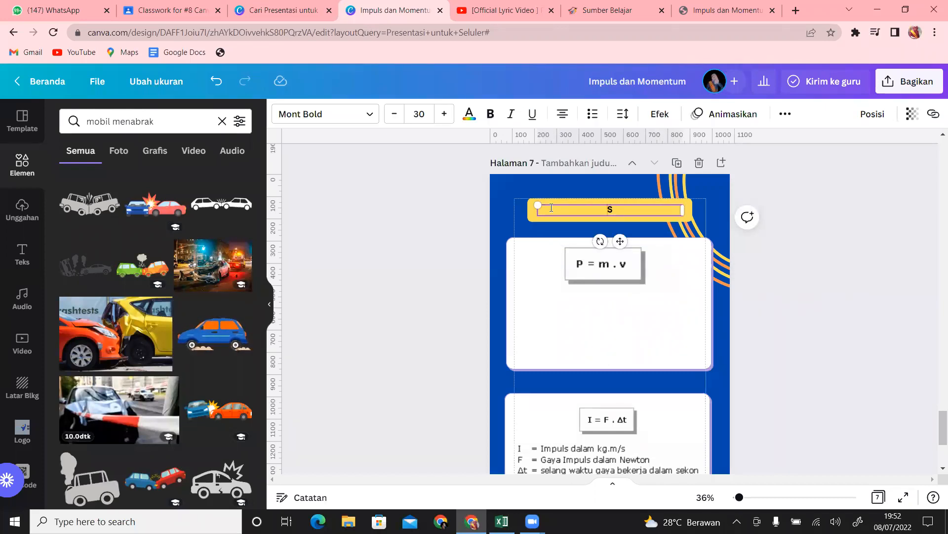
Complete page 7's heading so it reads SECARA MATEMATIS.
scroll(550, 208, "down", 2)
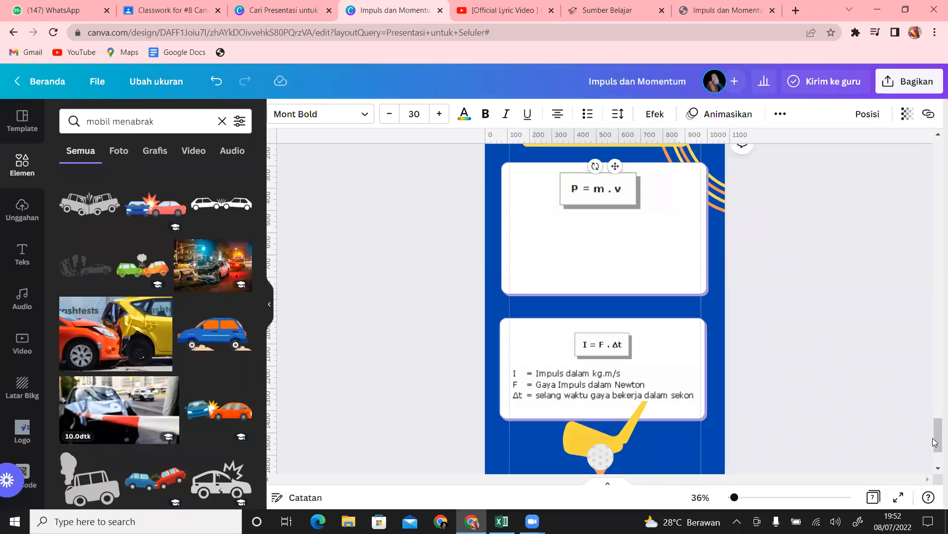
left_click_drag(938, 443, 938, 430)
left_click(745, 366)
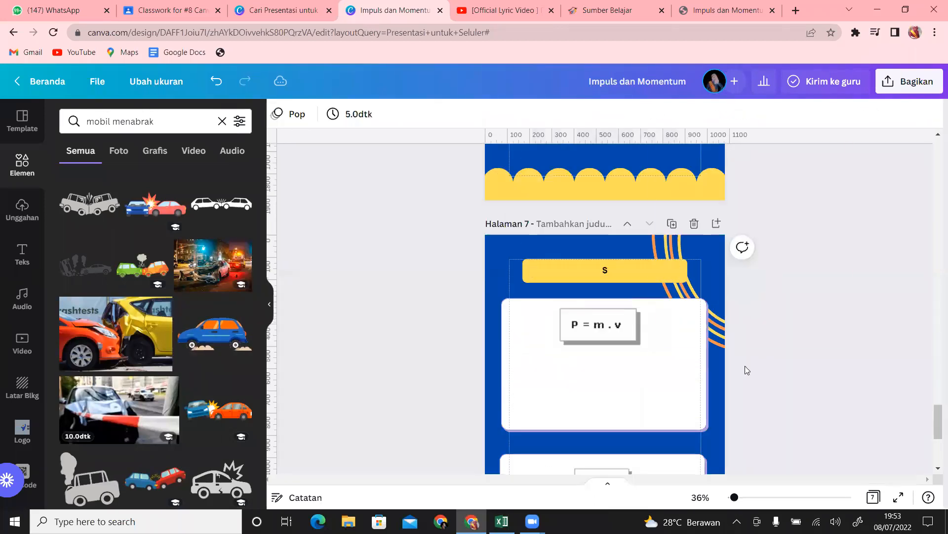
left_click(634, 273)
left_click(634, 273)
type("ECARA MA")
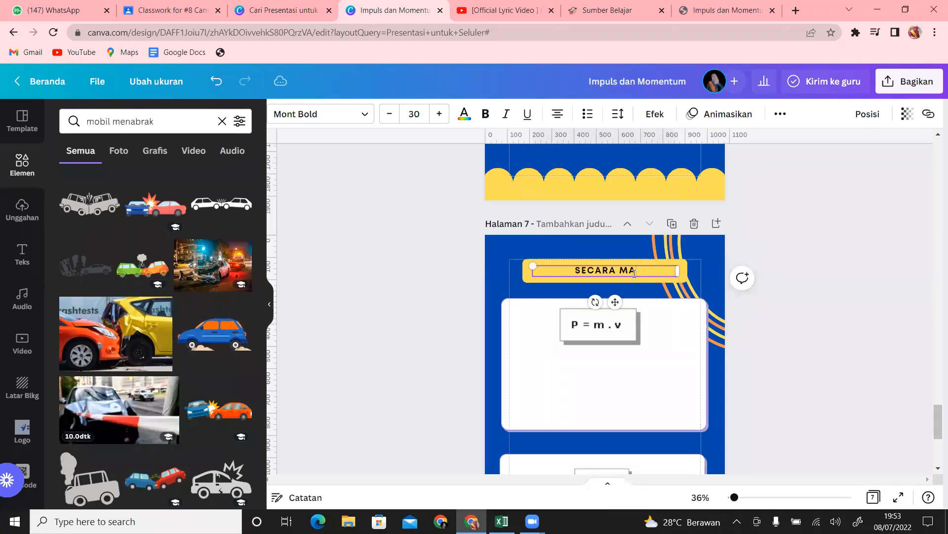
type("TEMATIS")
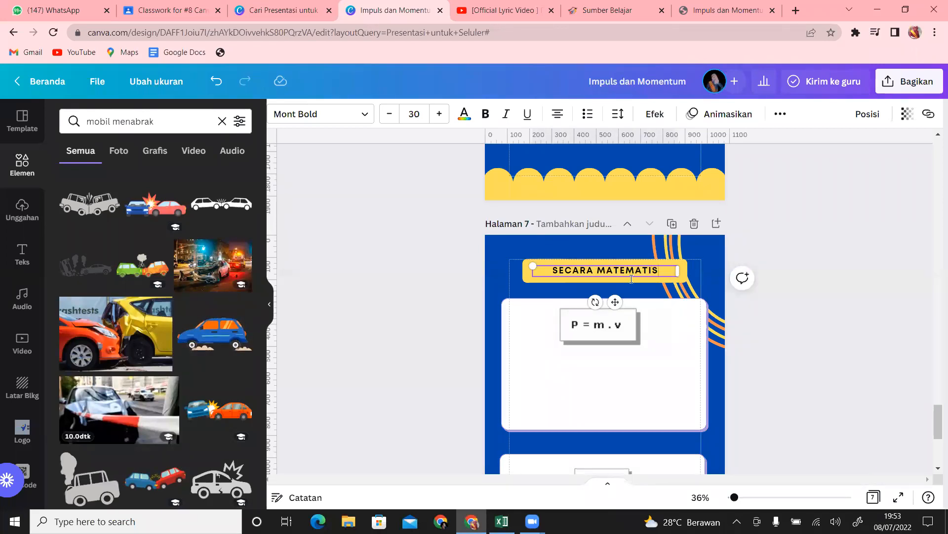
Shrink and narrow the P = m . v formula and centre it in the top card.
left_click(617, 332)
left_click_drag(659, 349, 601, 328)
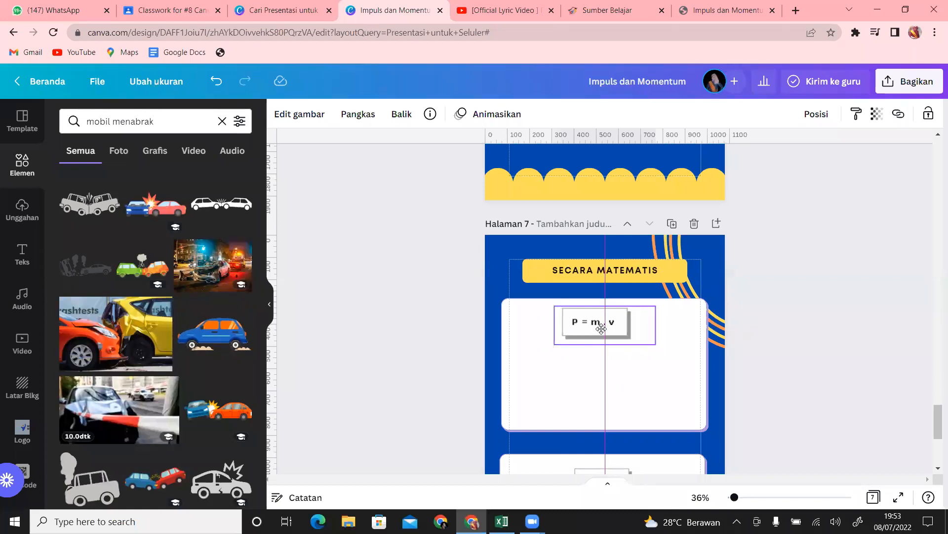
left_click_drag(650, 360, 601, 331)
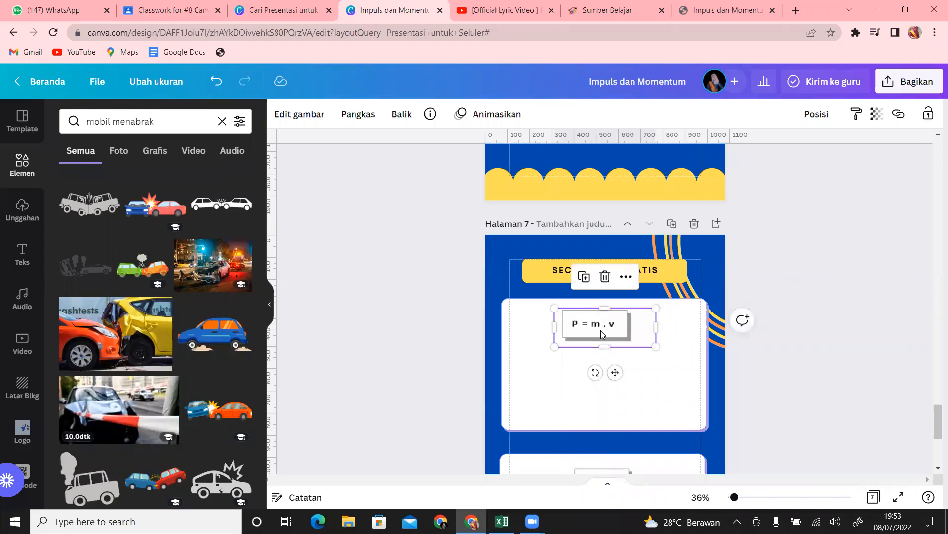
left_click(651, 373)
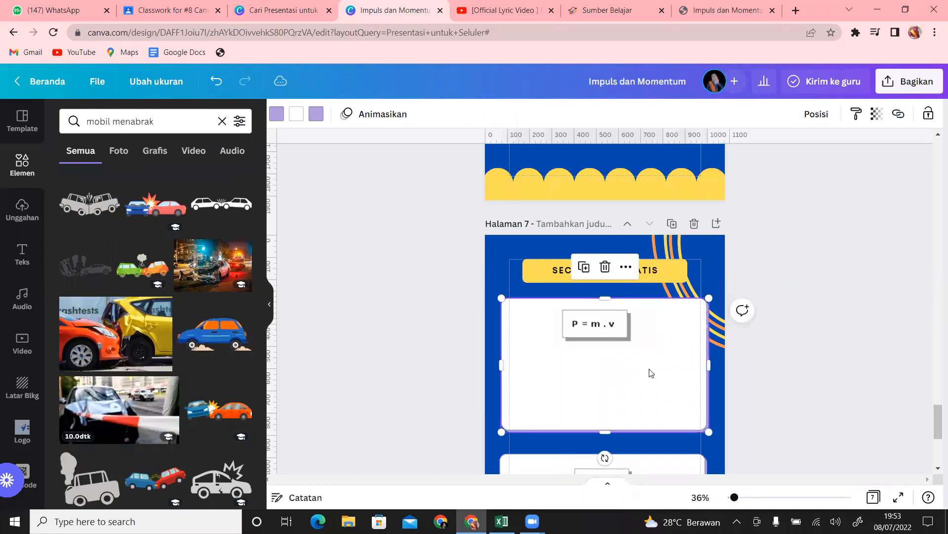
left_click(597, 331)
left_click_drag(653, 324, 639, 325)
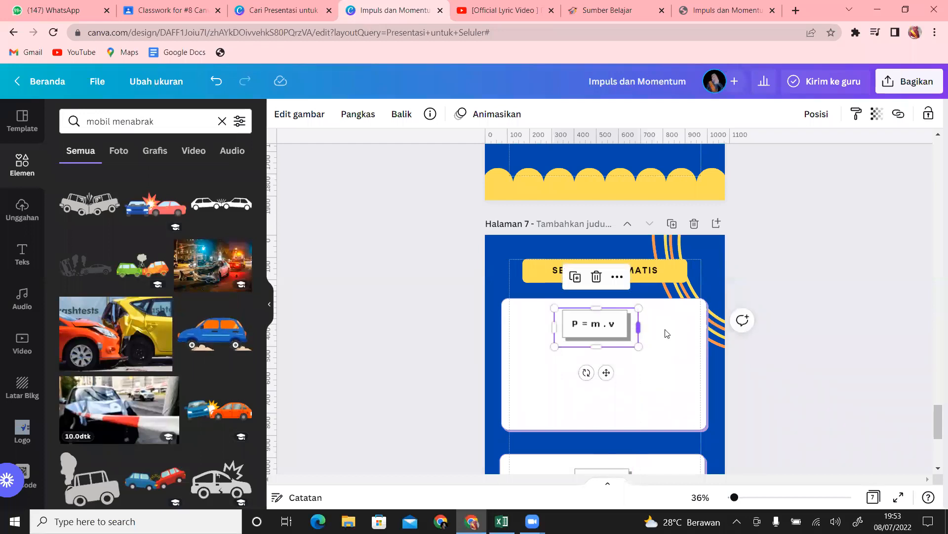
left_click(672, 352)
left_click(608, 336)
left_click_drag(608, 336, 608, 333)
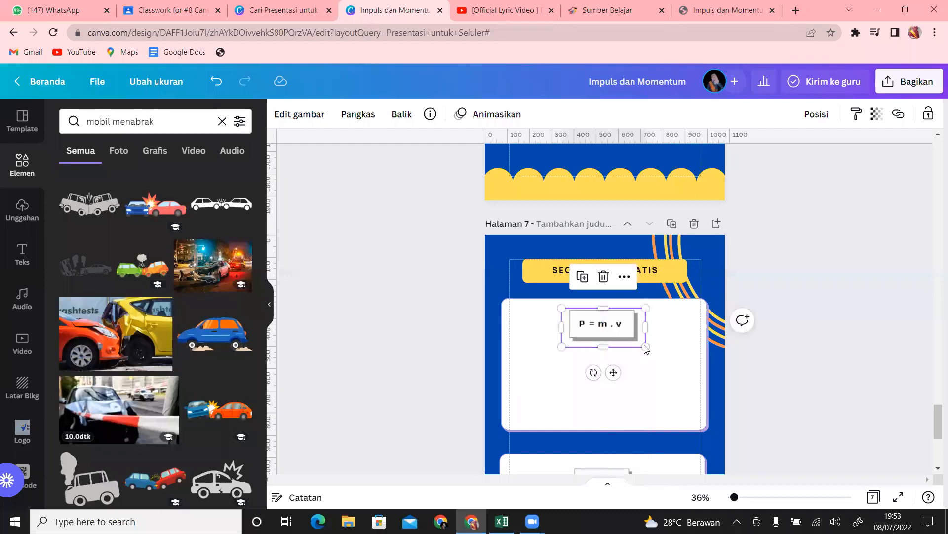
left_click(662, 384)
Paste the P, m, v definitions image into page 7's top card, crop its edges, enlarge it, and centre it under P = m . v.
key("ctrl+v")
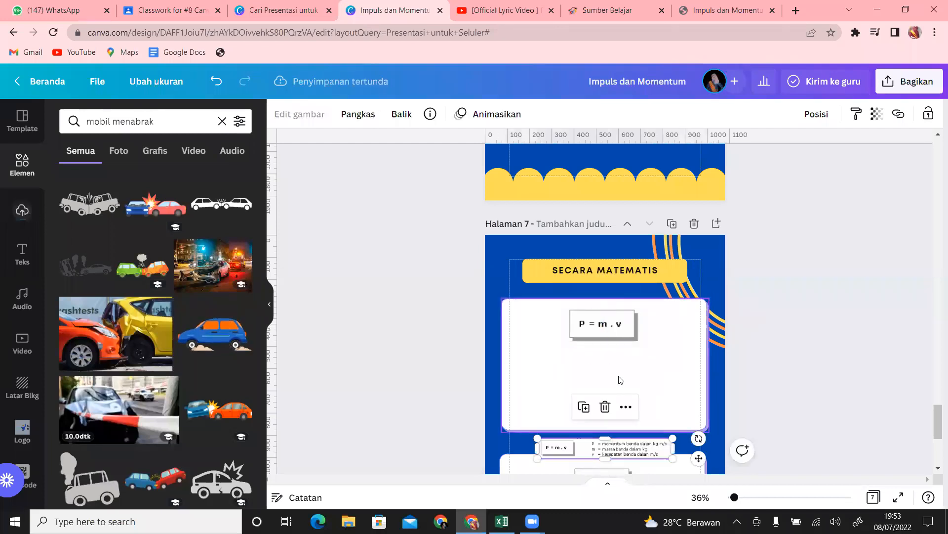
left_click_drag(657, 454, 631, 370)
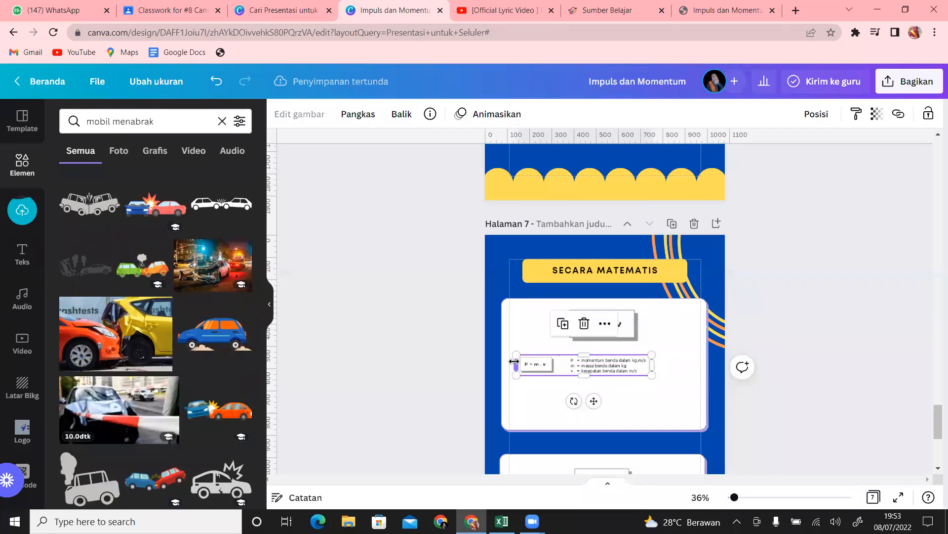
left_click_drag(536, 363, 582, 364)
left_click_drag(652, 376, 725, 391)
left_click_drag(602, 378, 564, 389)
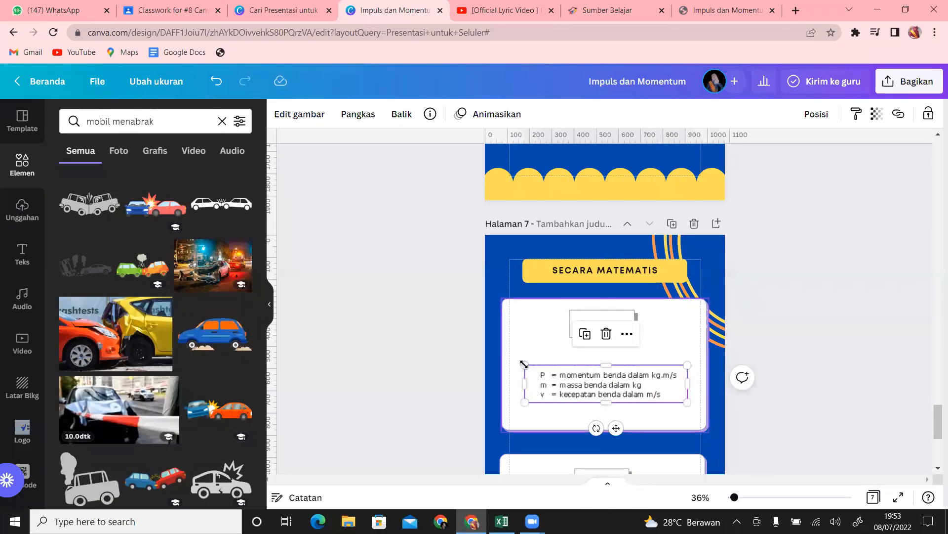
left_click_drag(524, 364, 499, 351)
left_click_drag(575, 383, 572, 386)
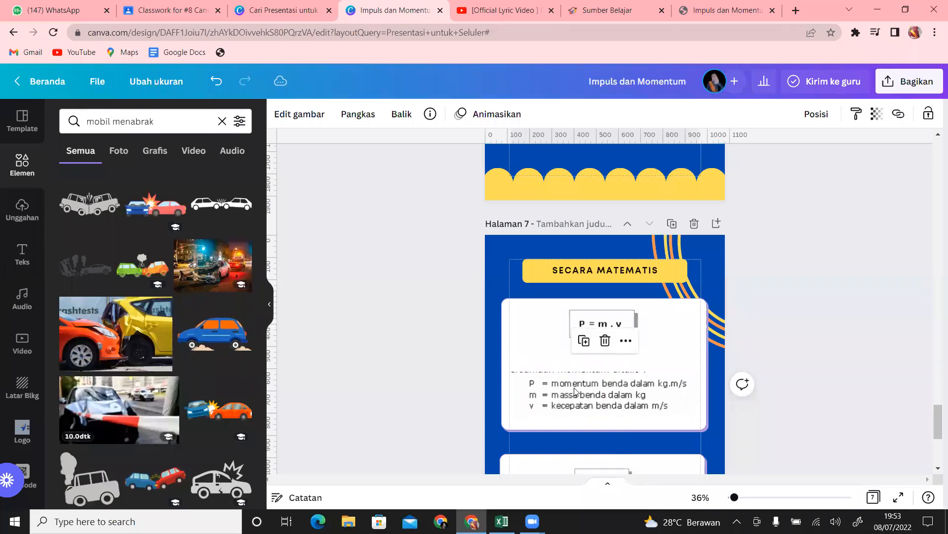
left_click_drag(605, 371, 599, 390)
Delete page 7's lower white card, the I = F . Δt formula with its definitions, and the golf-club graphic.
left_click_drag(935, 423, 936, 446)
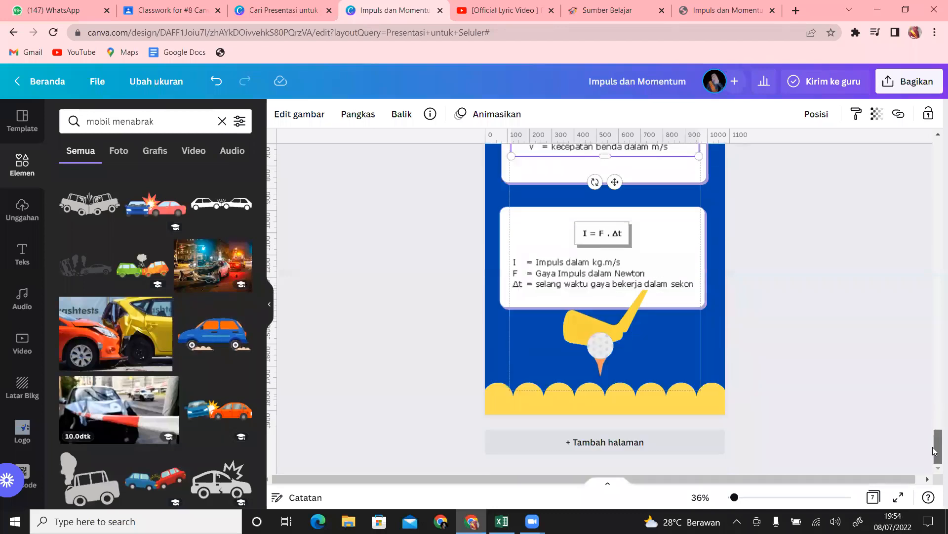
left_click(687, 243)
key("Delete")
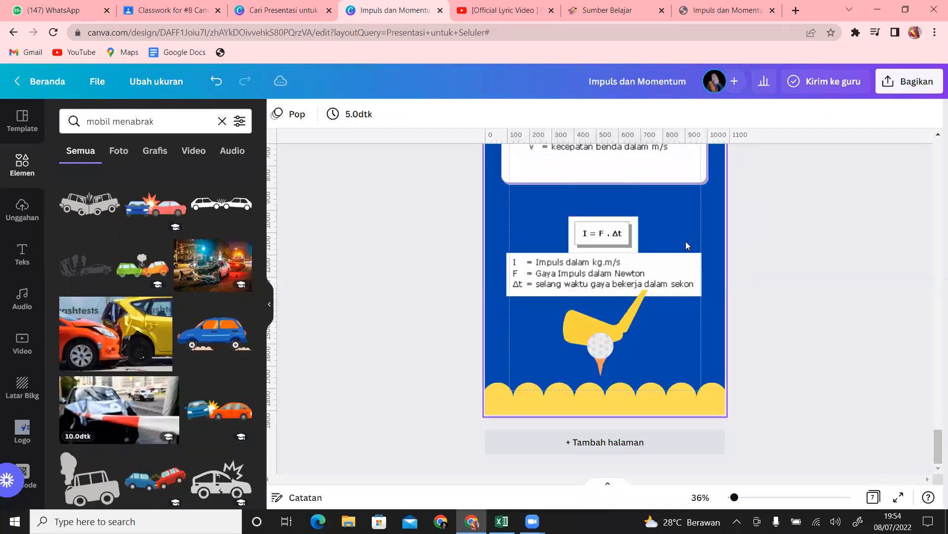
left_click(630, 235)
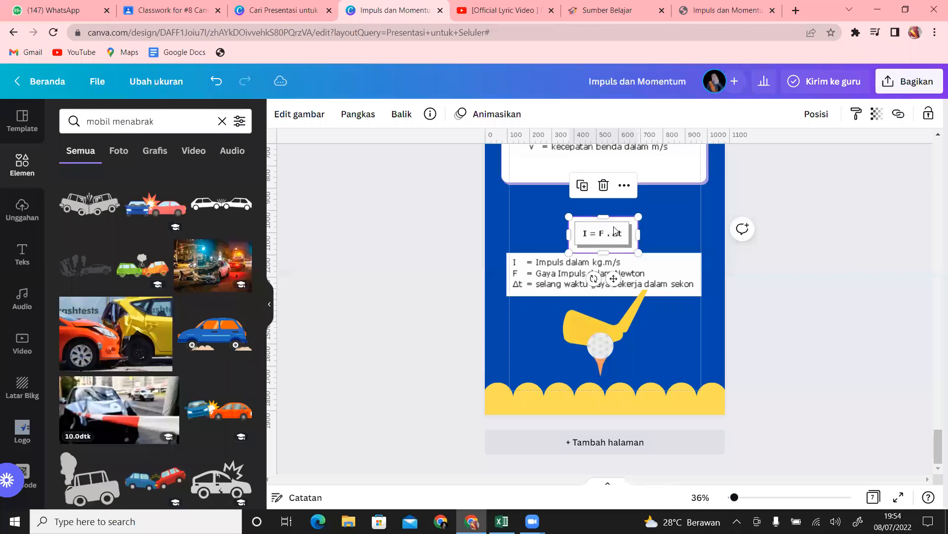
left_click(665, 267, "shift")
key("Delete")
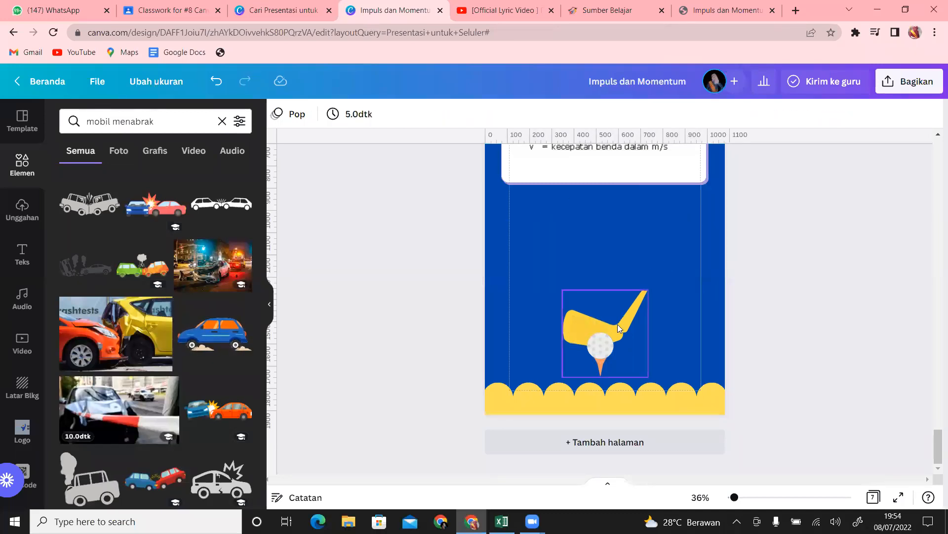
left_click(618, 324)
key("Delete")
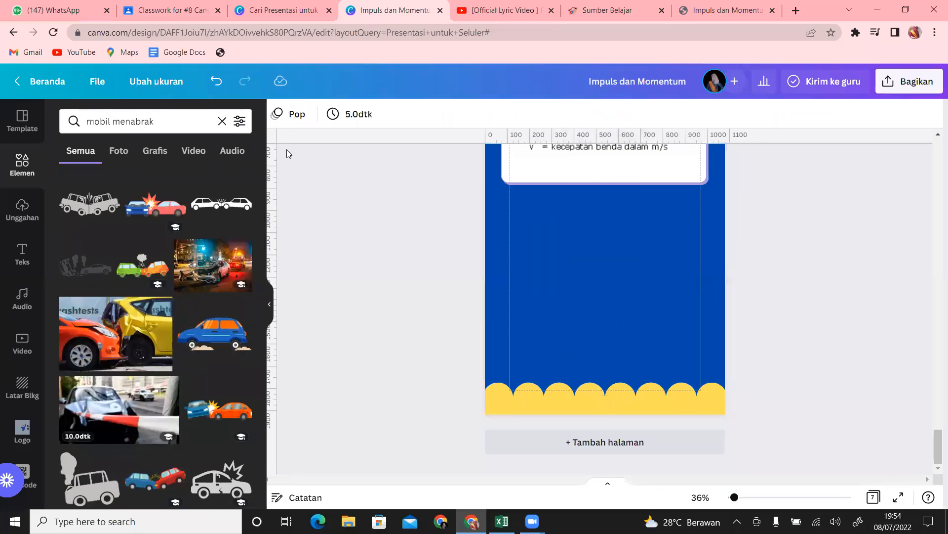
Search Elements for 'mobil menabrak pohon' and add the tree-and-car illustration to page 7.
left_click(167, 121)
type("pohon")
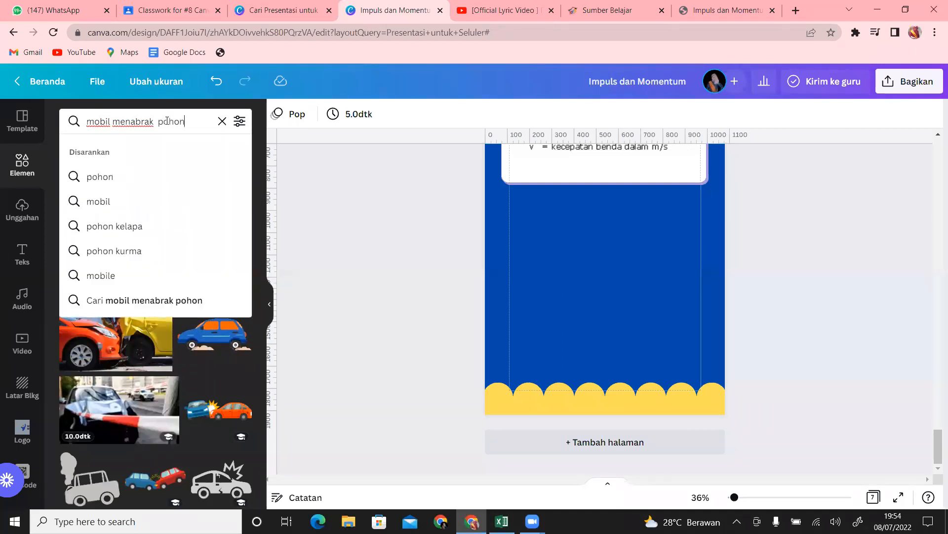
key("Return")
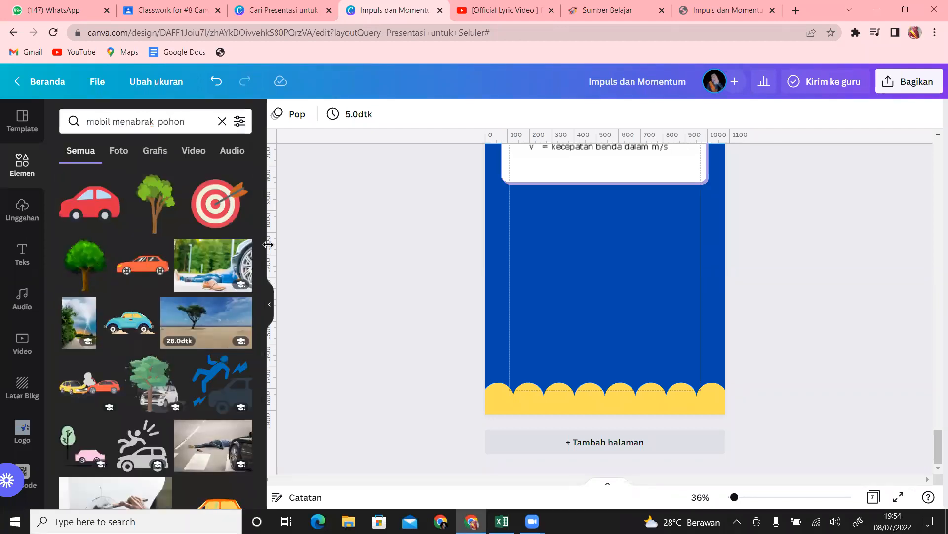
left_click(149, 386)
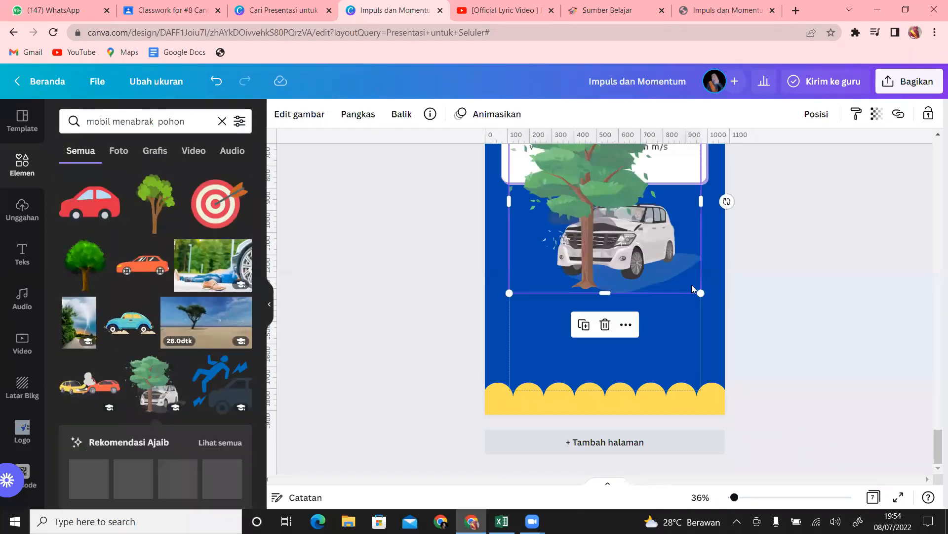
Position the car-and-tree illustration in page 7's lower half, then return to the Rumah Belajar page.
left_click_drag(608, 330, 602, 293)
mouse_move(935, 443)
left_mouse_down()
mouse_move(935, 412)
mouse_move(933, 439)
left_mouse_up()
left_click(811, 415)
left_click_drag(608, 328, 613, 344)
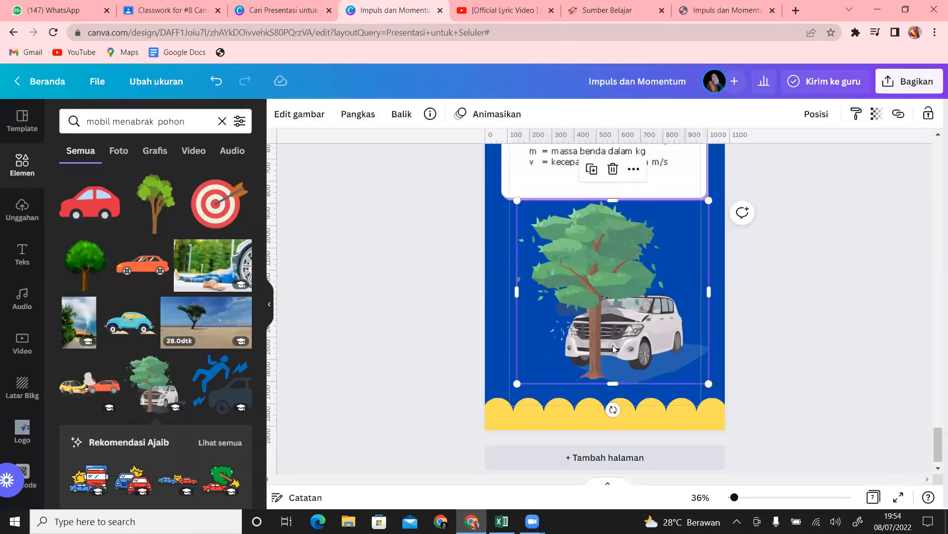
left_click(839, 340)
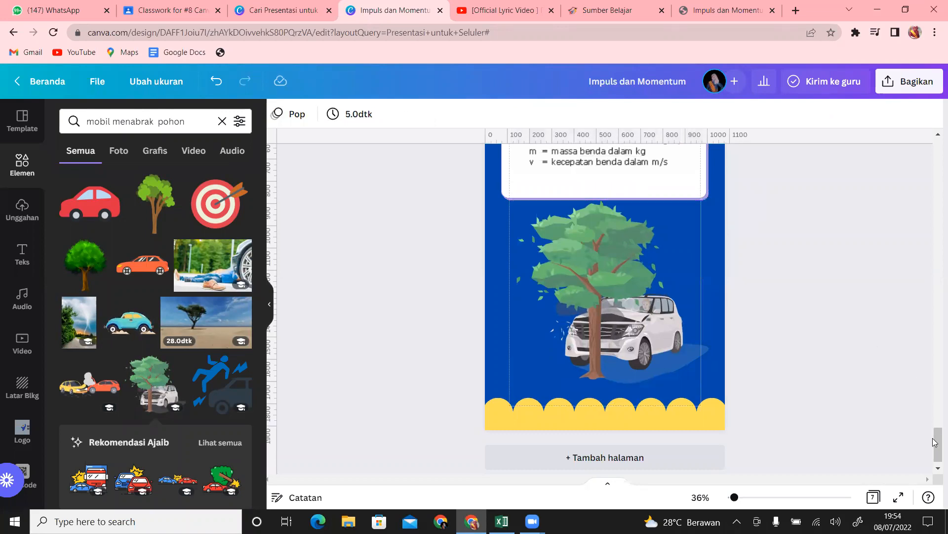
mouse_move(935, 441)
left_mouse_down()
mouse_move(935, 209)
mouse_move(935, 447)
left_mouse_up()
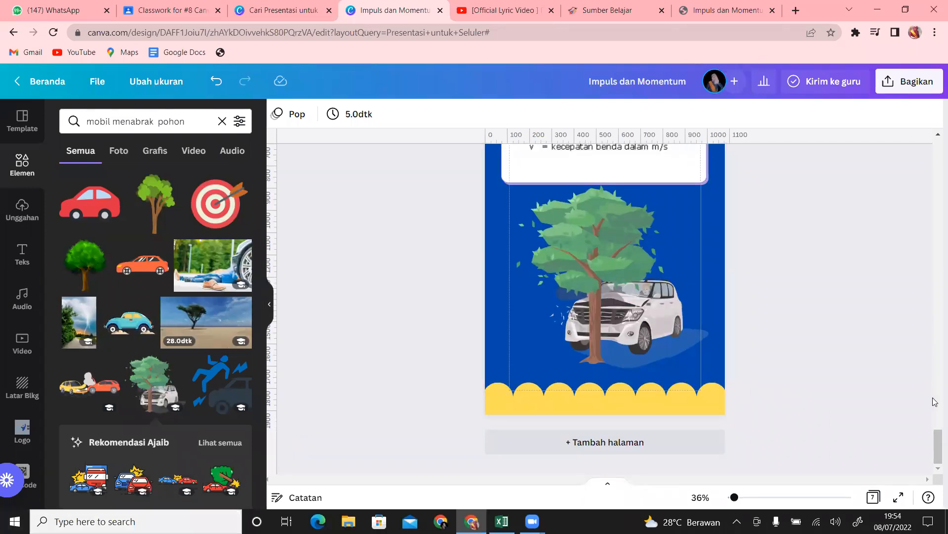
left_click(725, 7)
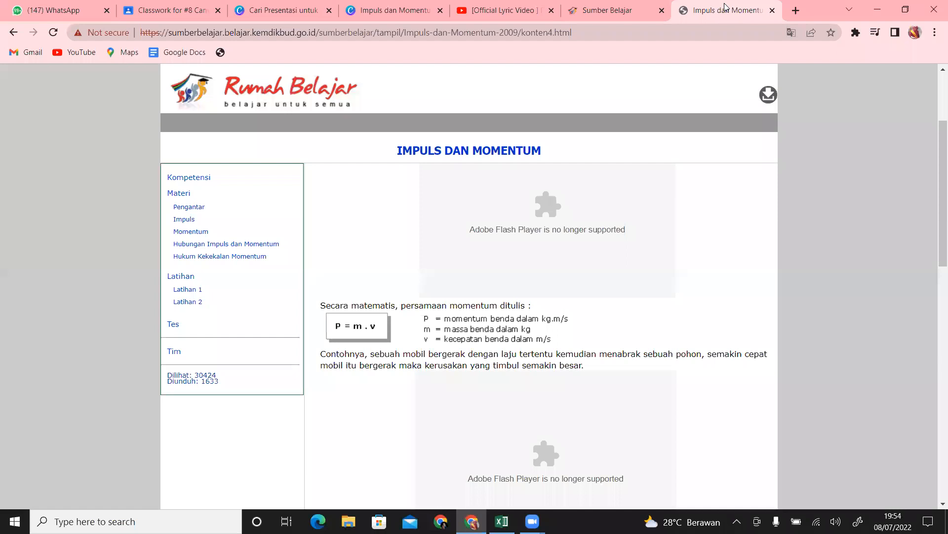
Scroll through Rumah Belajar's worked momentum examples, then duplicate Canva's CONTOH SOAL page 4.
left_click_drag(935, 256, 935, 338)
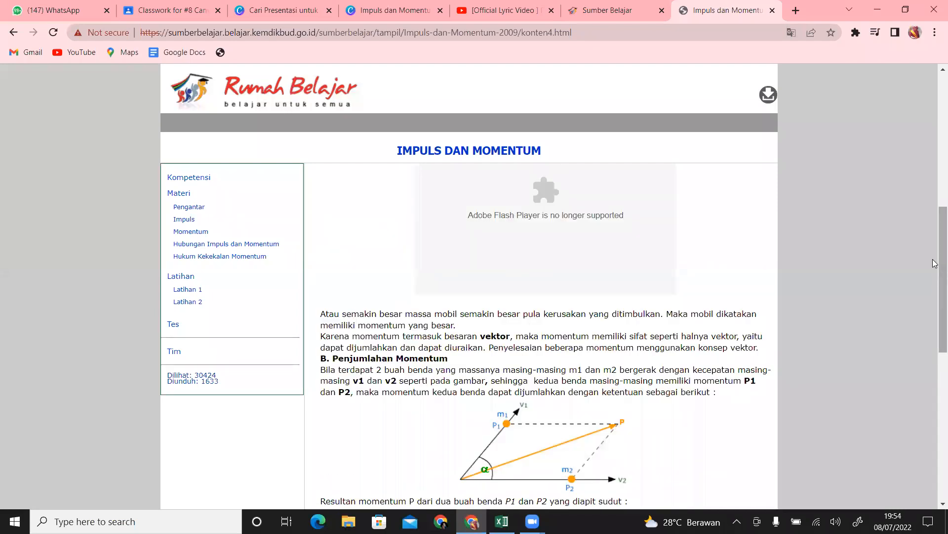
left_click_drag(935, 259, 933, 393)
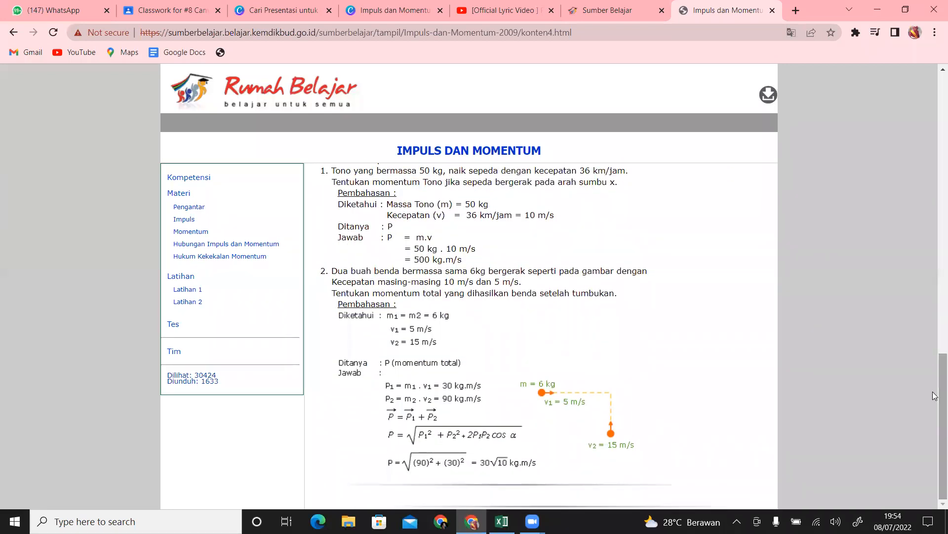
left_click(396, 11)
left_click_drag(936, 447, 935, 281)
left_click(673, 384)
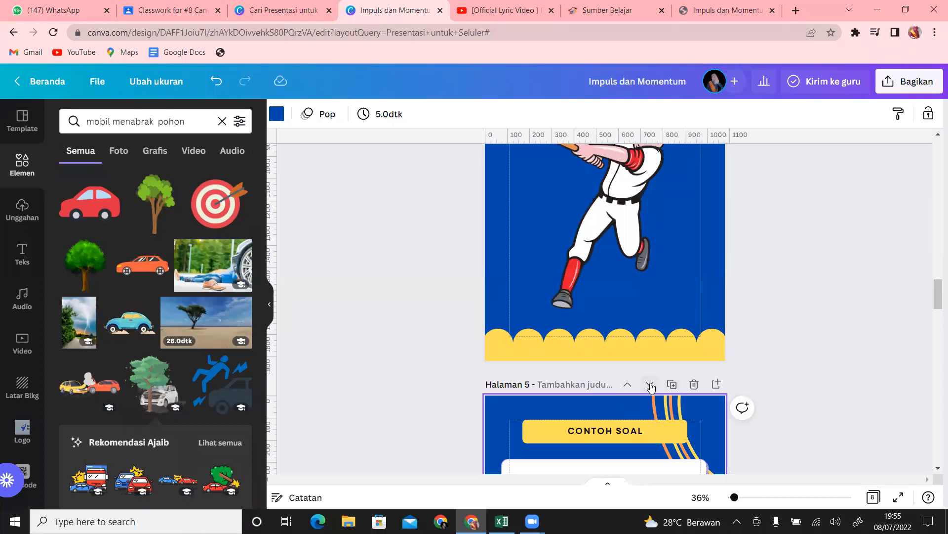
Move the CONTOH SOAL copy down three places to become page 8, then show the Rumah Belajar examples.
left_click(650, 384)
left_click(651, 385)
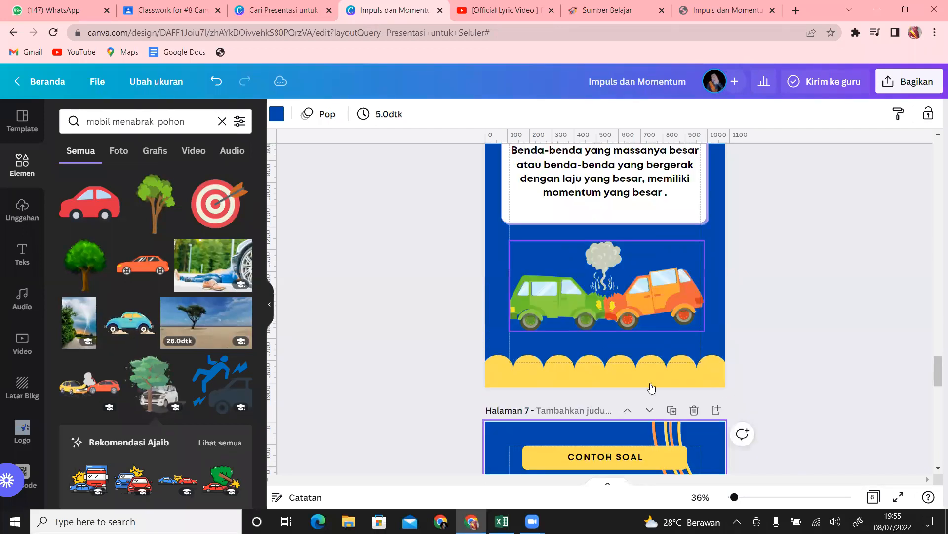
left_click(650, 384)
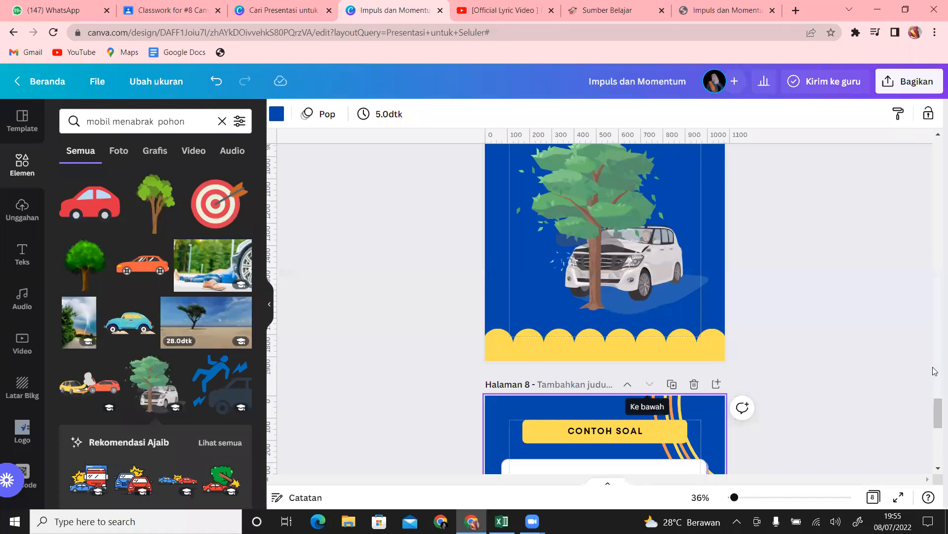
left_click_drag(935, 407, 935, 423)
left_click(736, 10)
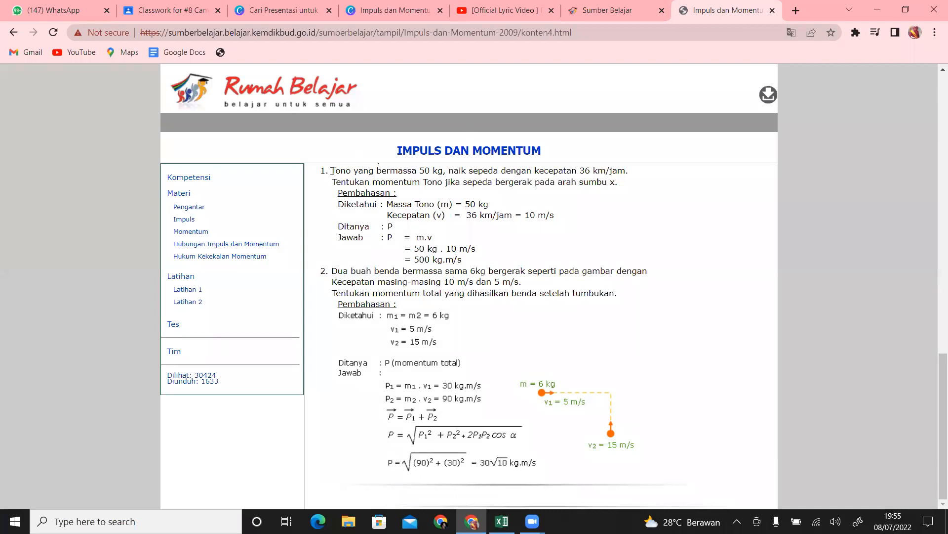
Copy problem 1's Tono bicycle question from Rumah Belajar and return to the Canva design.
left_click_drag(332, 170, 626, 187)
key("ctrl+c")
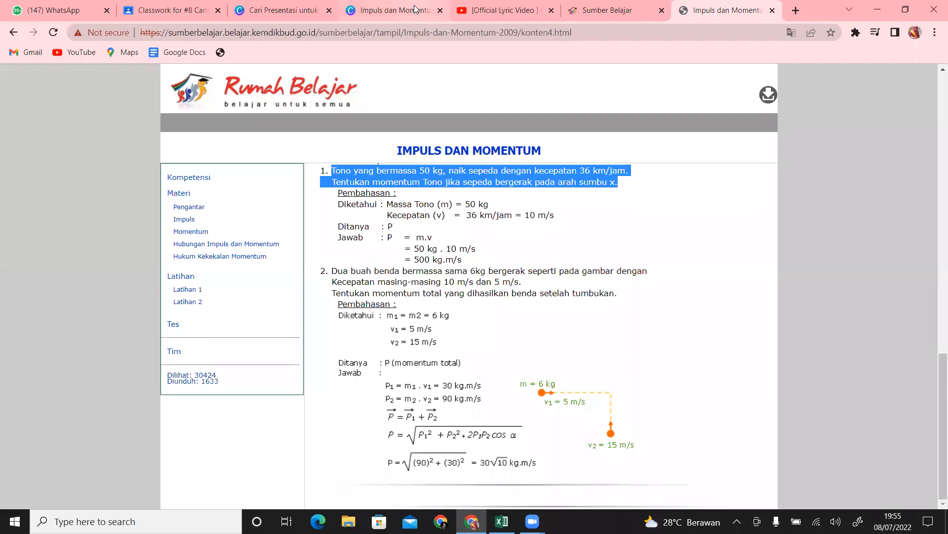
left_click(398, 10)
Replace page 8's question text with the pasted Tono problem, adding a comma after 50 kg.
left_click(668, 378)
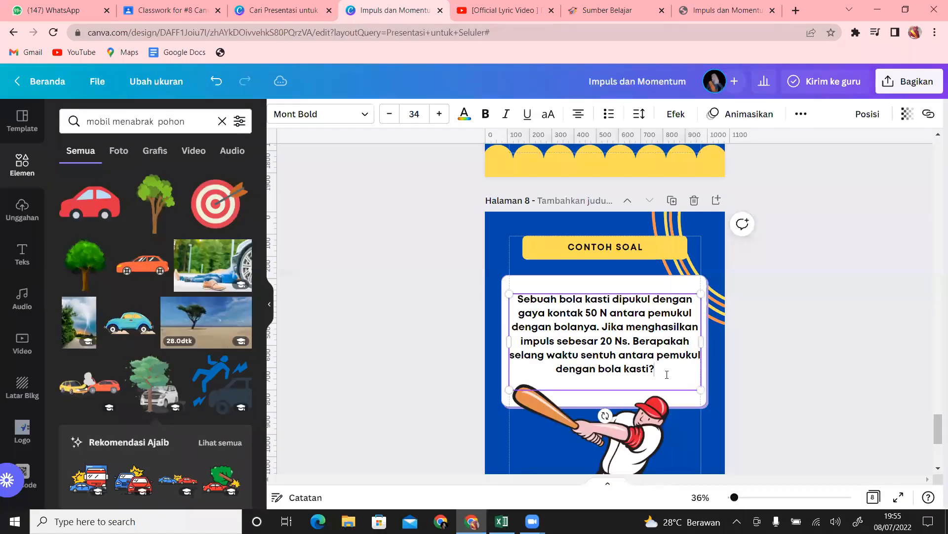
left_click_drag(657, 373, 515, 299)
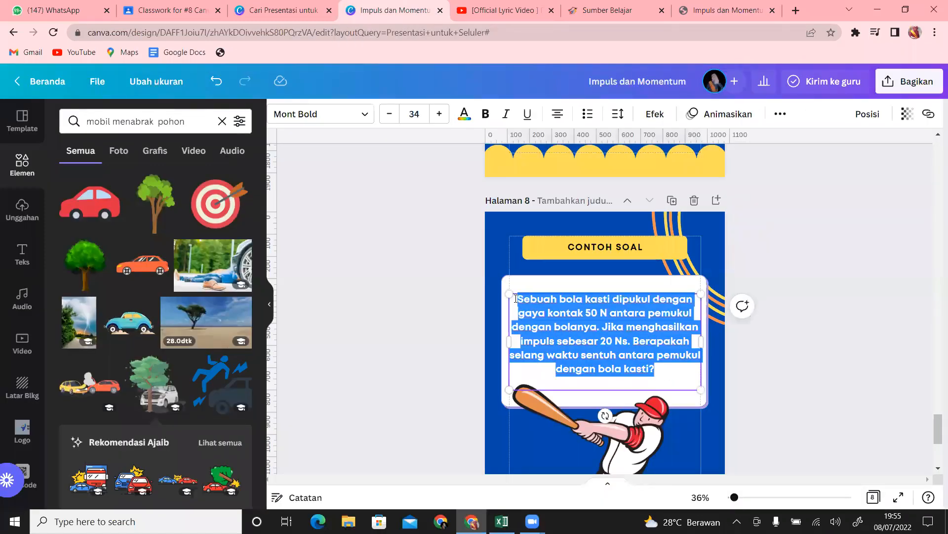
key("ctrl+v")
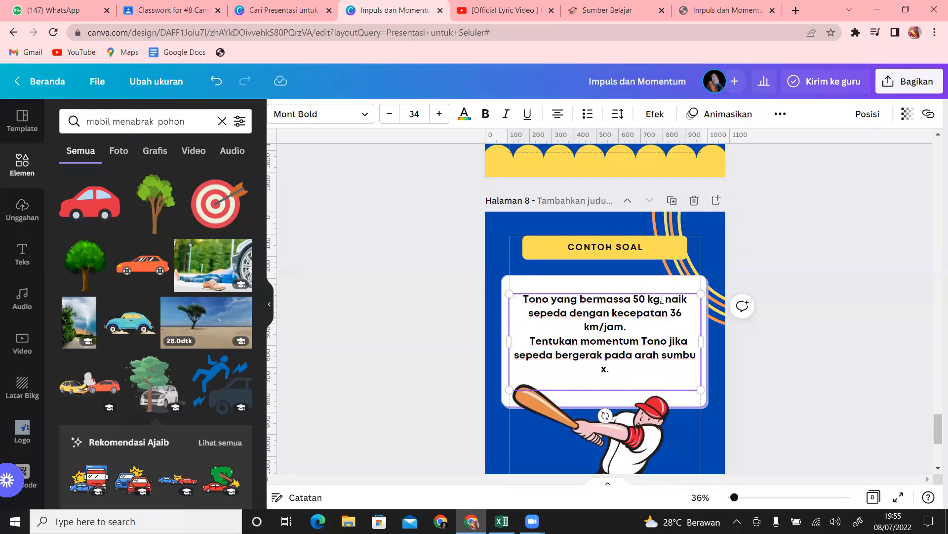
left_click(662, 299)
type(",")
Delete the baseball player image and search Elements for 'naik sepeda'.
left_click(626, 455)
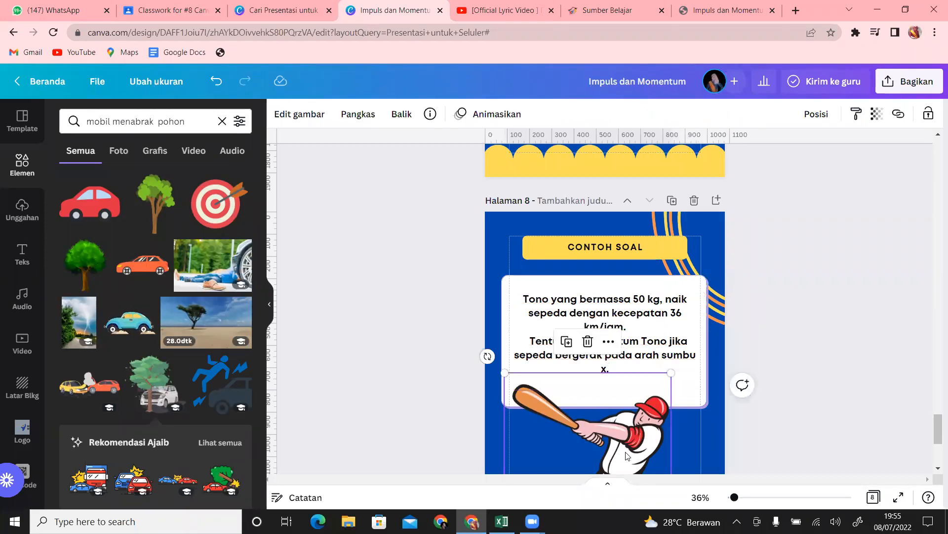
key("Delete")
left_click_drag(194, 123, 68, 119)
type("naik sepeda")
key("Return")
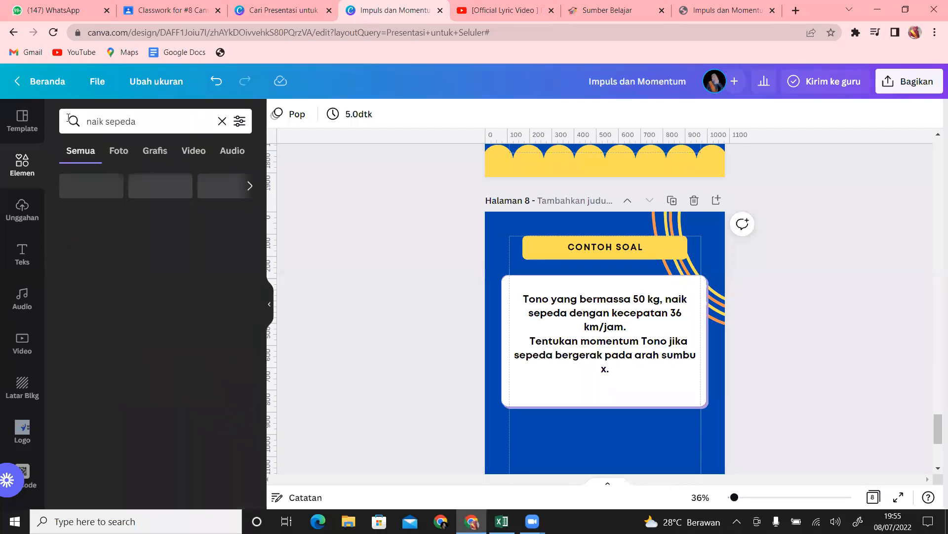
Add the red-helmeted cyclist illustration to page 8 and place it below the question box.
left_click(68, 120)
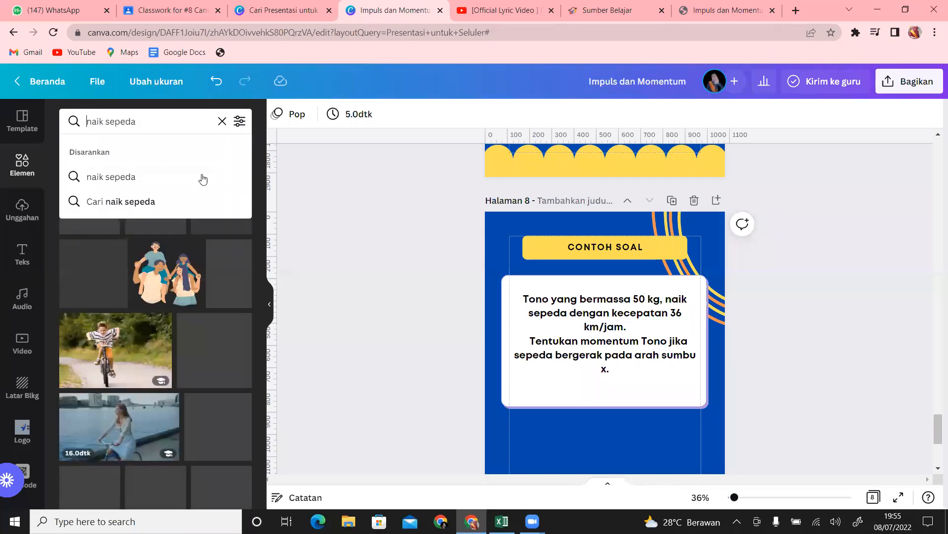
left_click(263, 250)
scroll(263, 258, "down", 1)
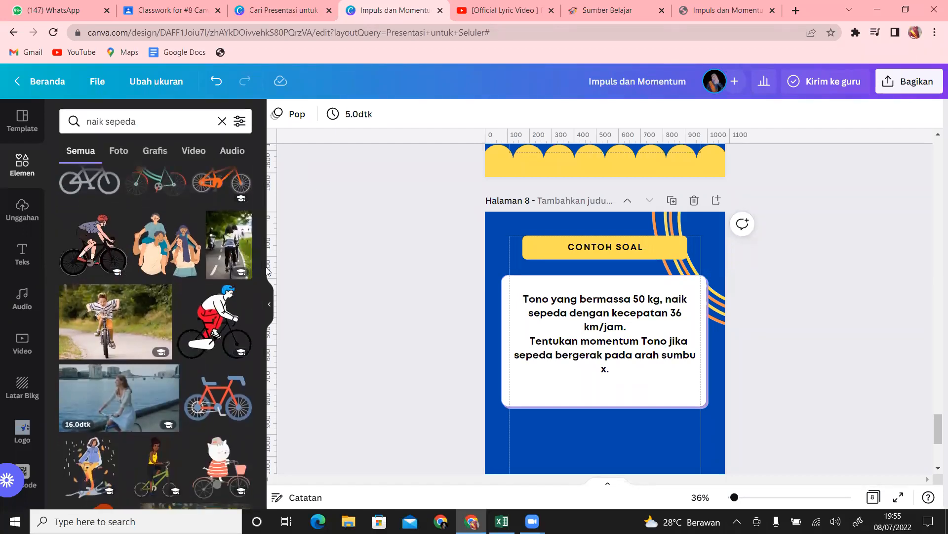
left_click(95, 240)
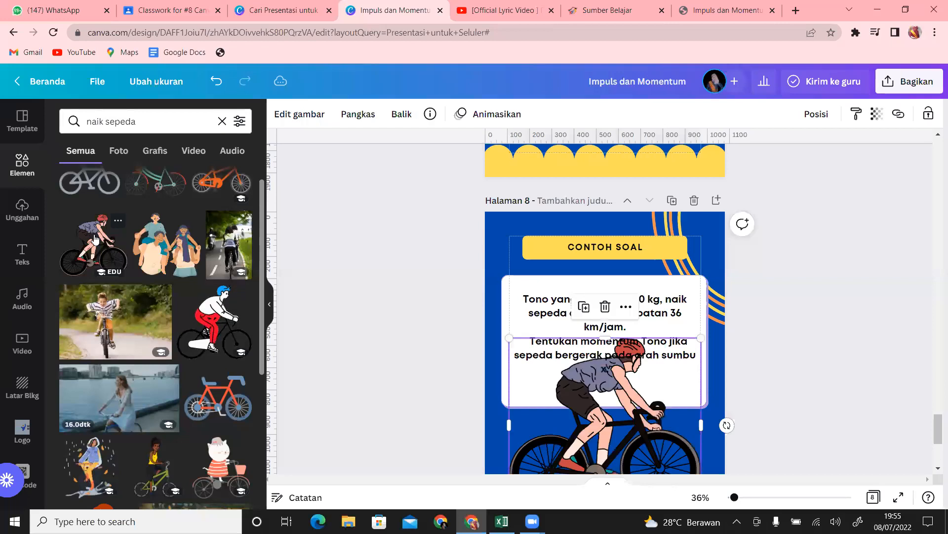
mouse_move(935, 428)
left_mouse_down()
mouse_move(935, 451)
mouse_move(933, 441)
left_mouse_up()
left_click_drag(620, 310, 617, 356)
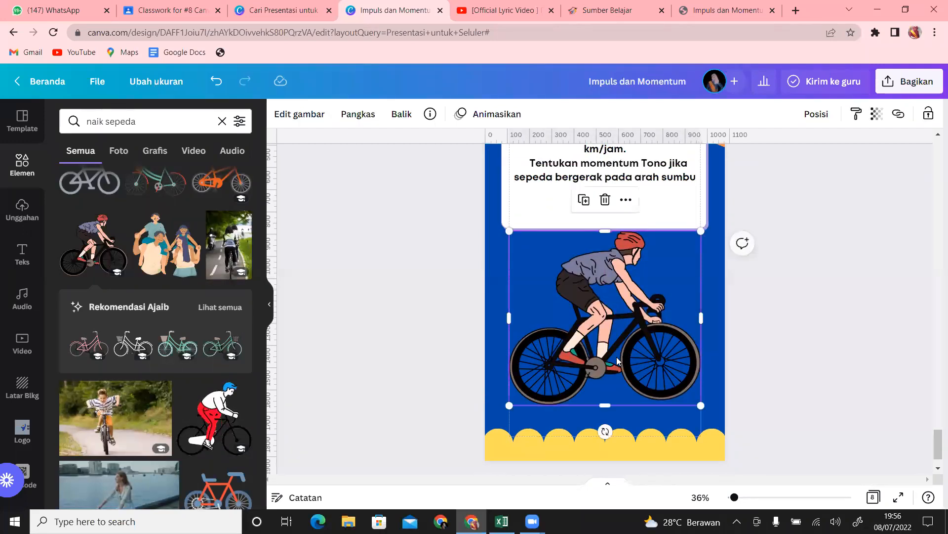
left_click_drag(631, 262, 631, 242)
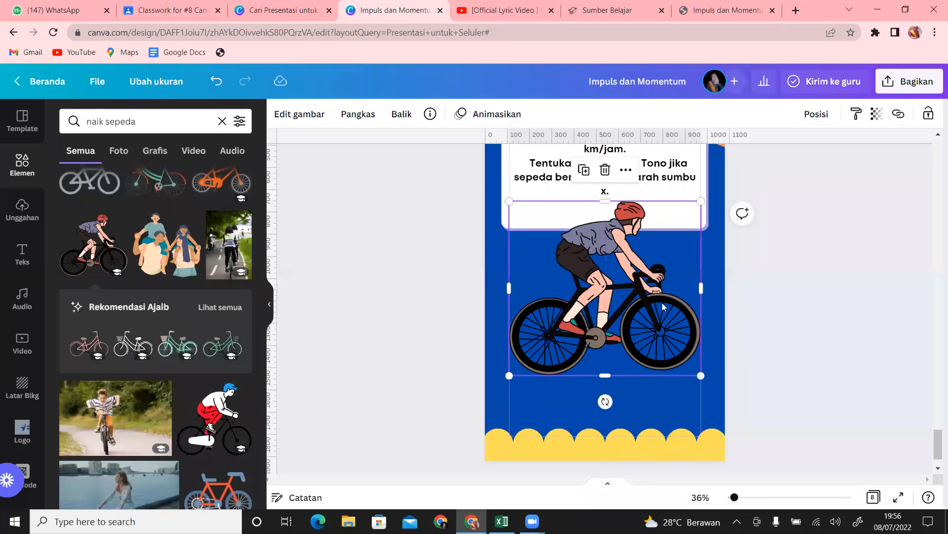
left_click(892, 391)
left_click_drag(611, 335, 611, 356)
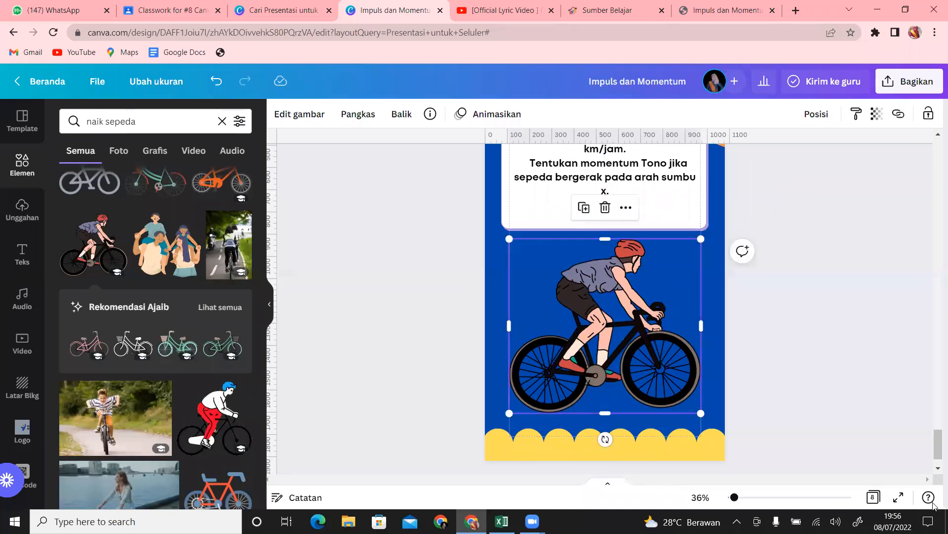
left_click_drag(935, 453, 935, 443)
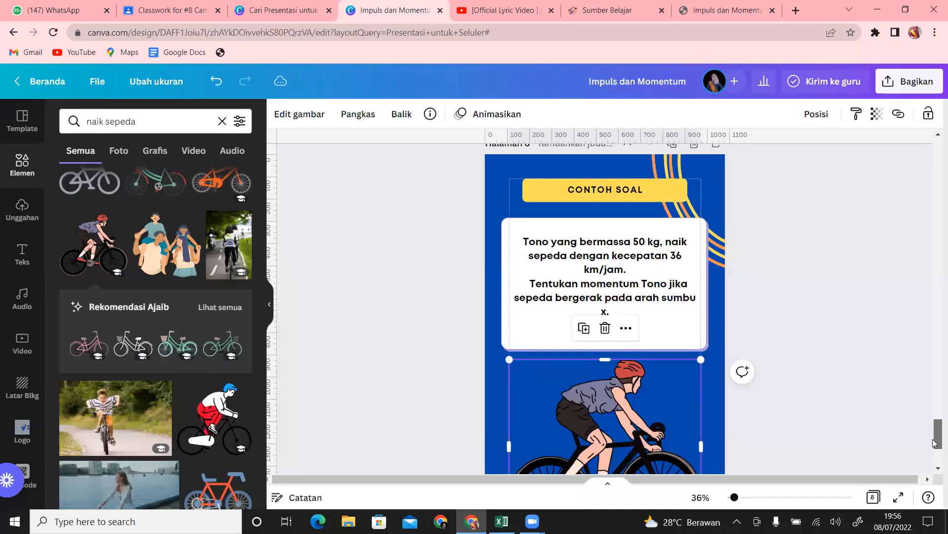
Shift the Tono question box slightly lower on page 8.
left_click_drag(623, 281, 625, 290)
key("Down")
key("Down")
key("Down")
key("Down")
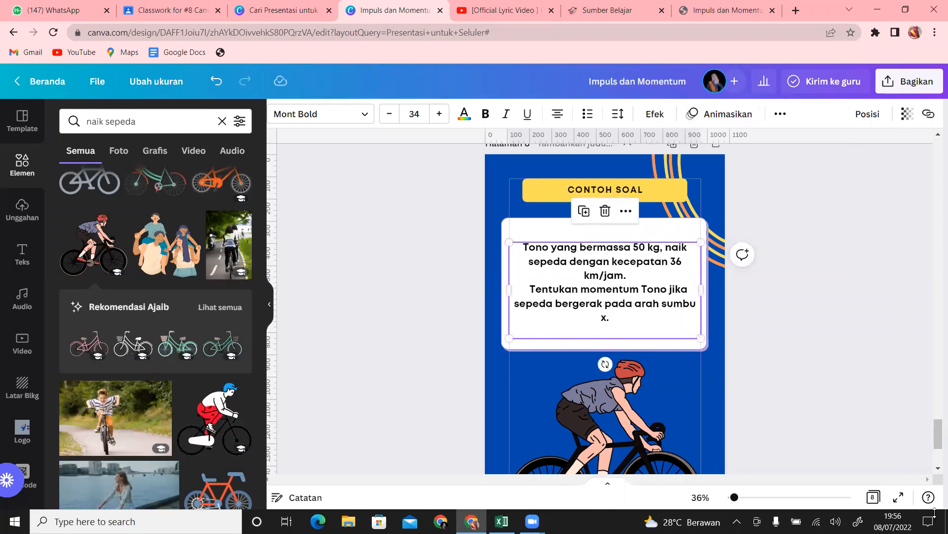
left_click_drag(936, 438, 937, 432)
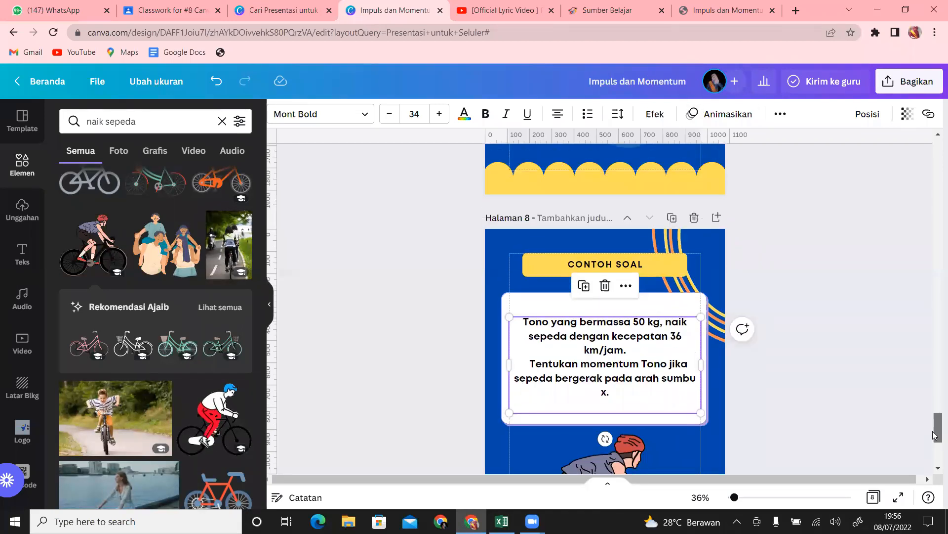
left_click(795, 296)
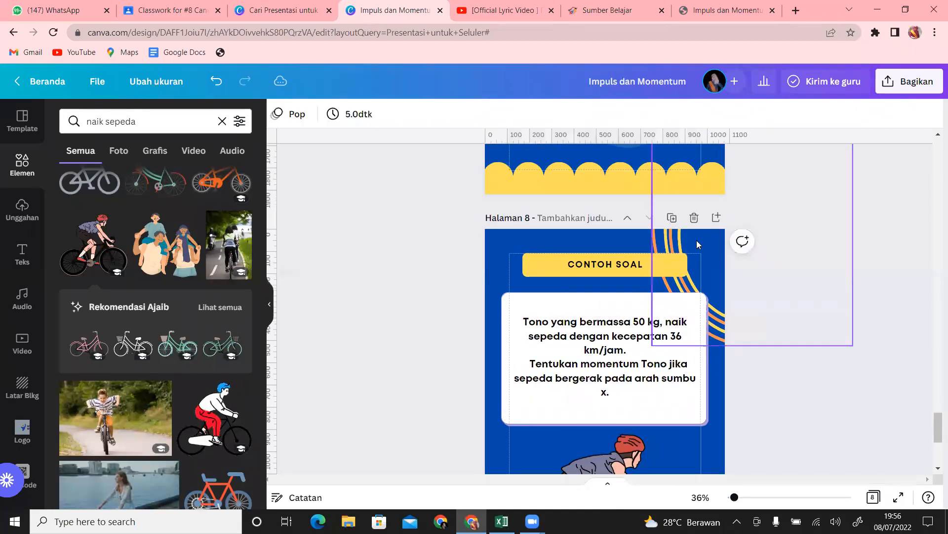
Duplicate page 8 and change the new page 9 heading from CONTOH SOAL to JAWABAN.
left_click(671, 219)
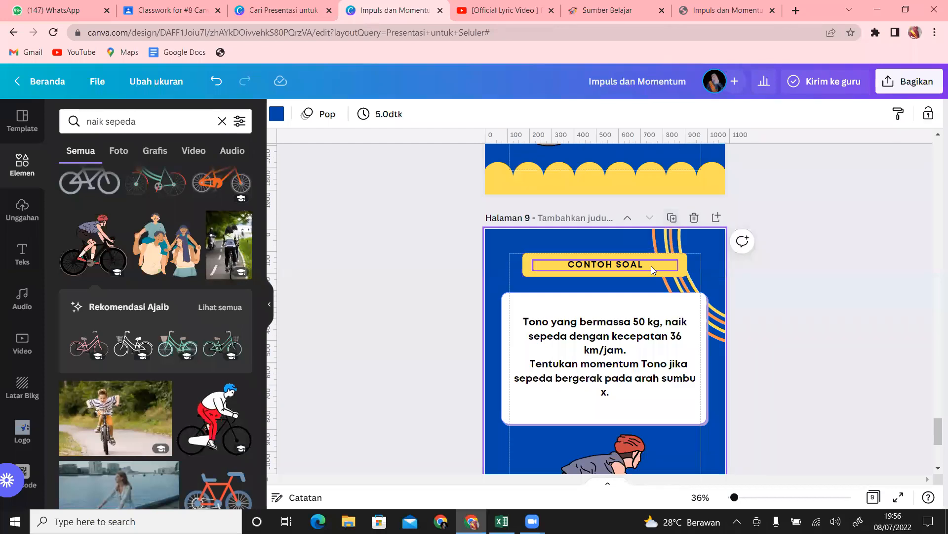
left_click(651, 267)
left_click_drag(651, 267, 551, 267)
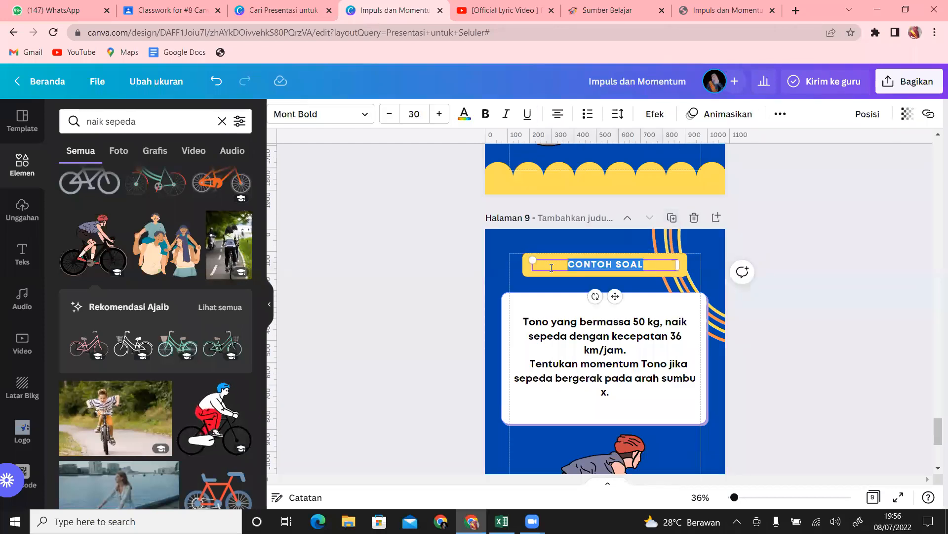
type("JAWAVAN")
key("BackSpace")
key("BackSpace")
key("BackSpace")
type("BAN")
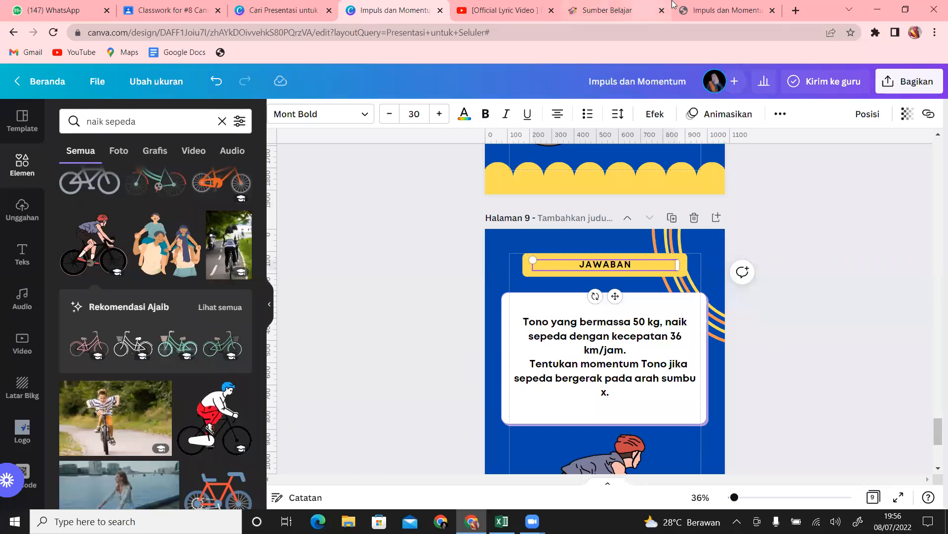
left_click(717, 8)
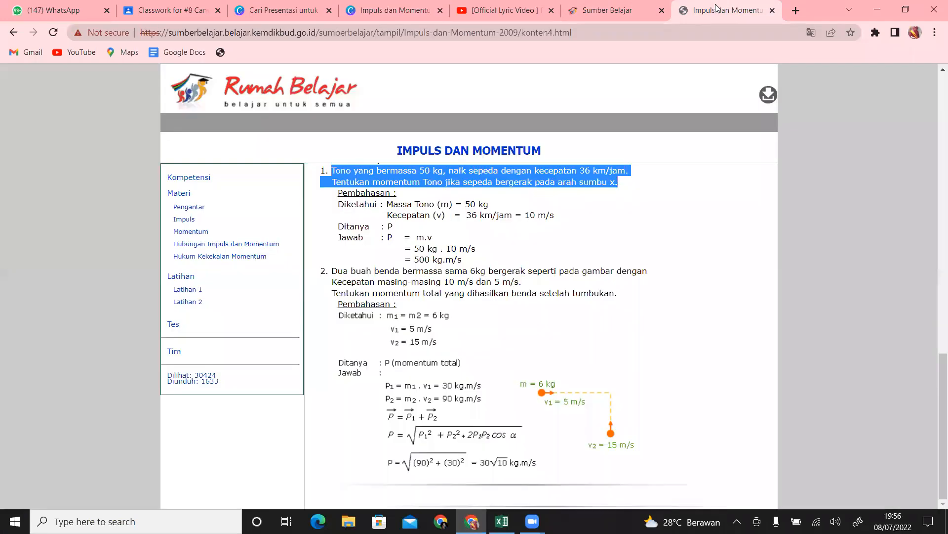
Copy problem 1's worked solution, from Diketahui to 500 kg.m/s, and return to Canva.
left_click(647, 208)
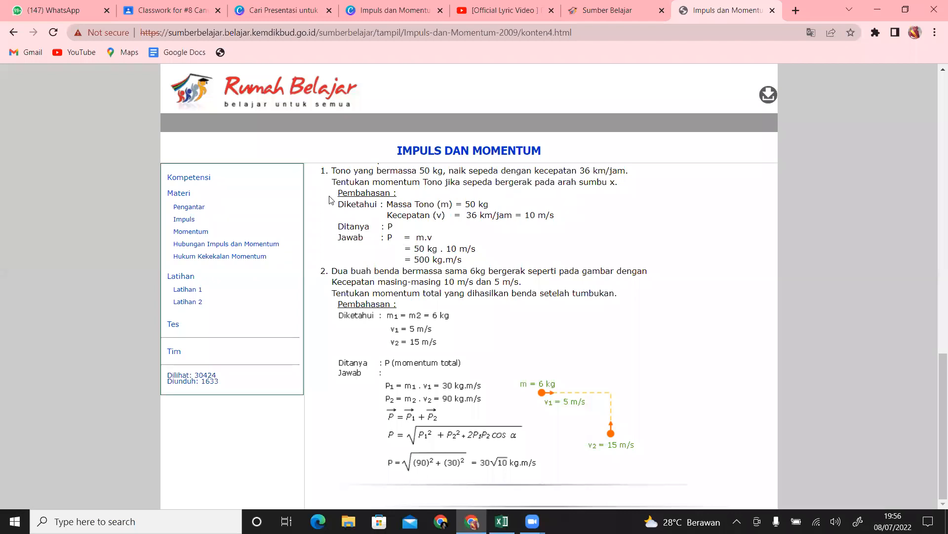
left_click_drag(341, 204, 498, 268)
key("ctrl+c")
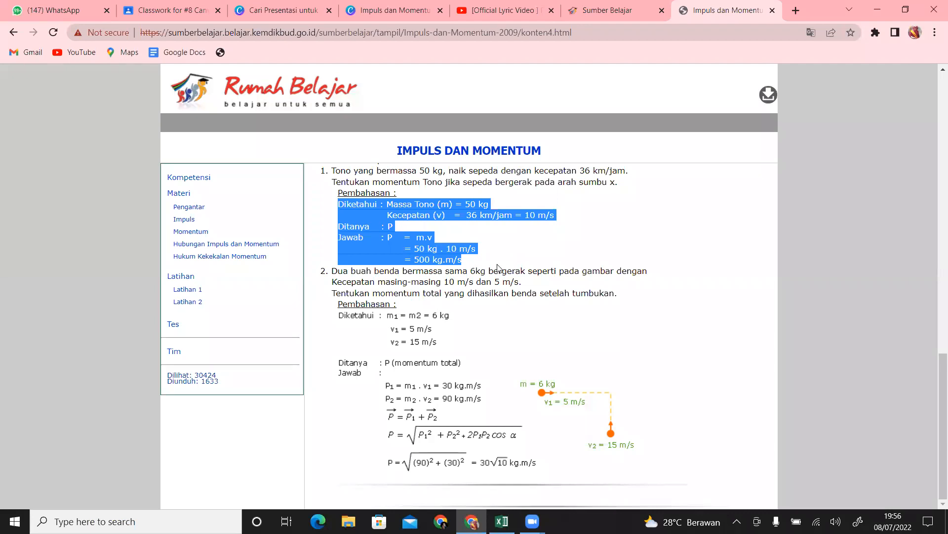
left_click(383, 13)
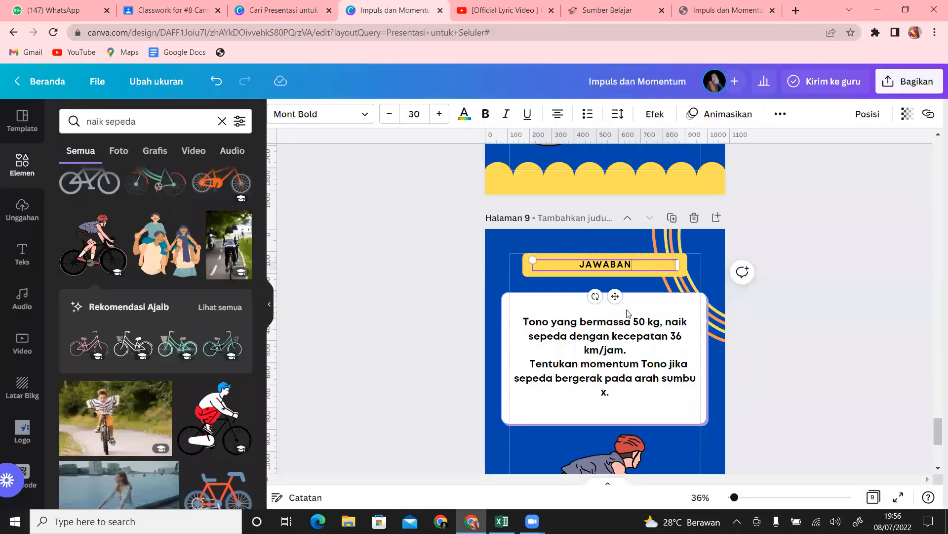
Replace page 9's question text with the pasted Diketahui, Ditanya, Jawab solution.
left_click(640, 405)
left_click_drag(639, 398, 530, 316)
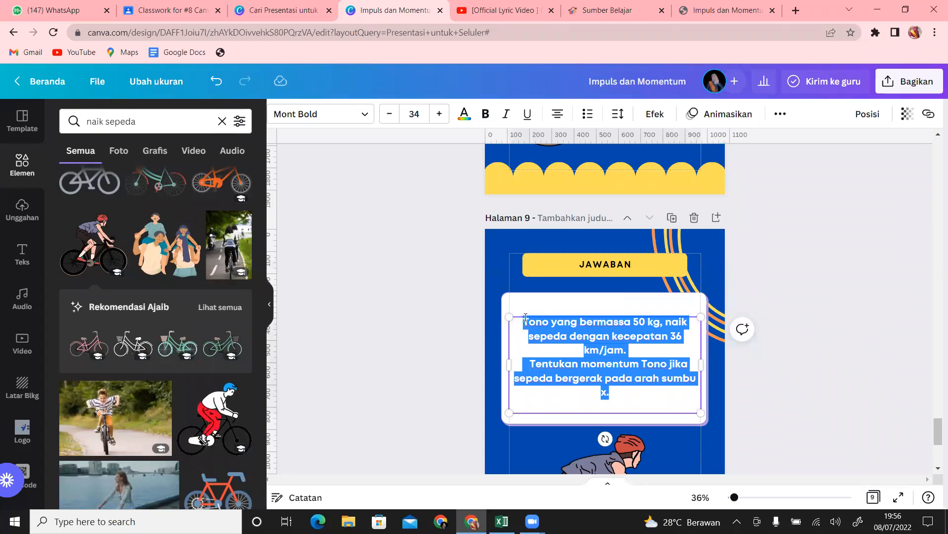
key("BackSpace")
key("ctrl+v")
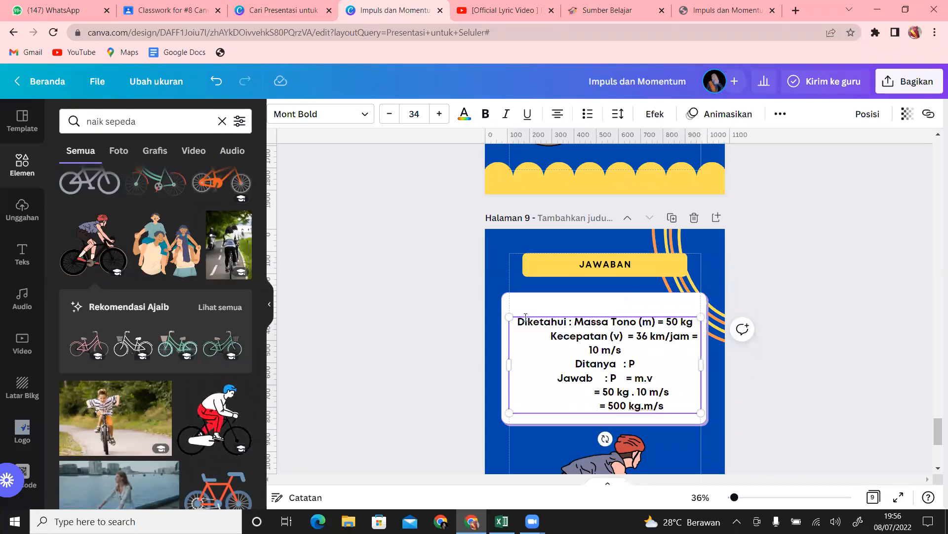
Put the Massa Tono line on its own line and justify the answer text.
left_click(575, 322)
key("Return")
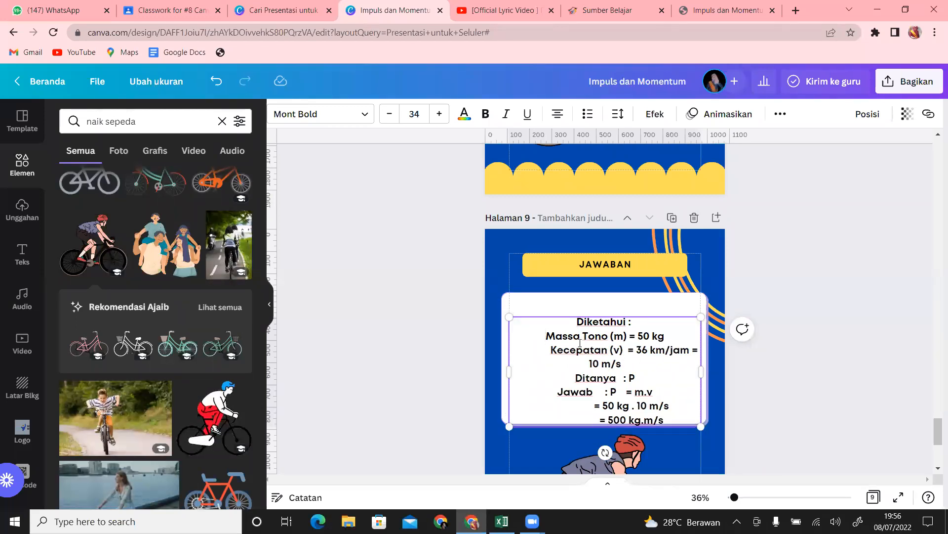
key("BackSpace")
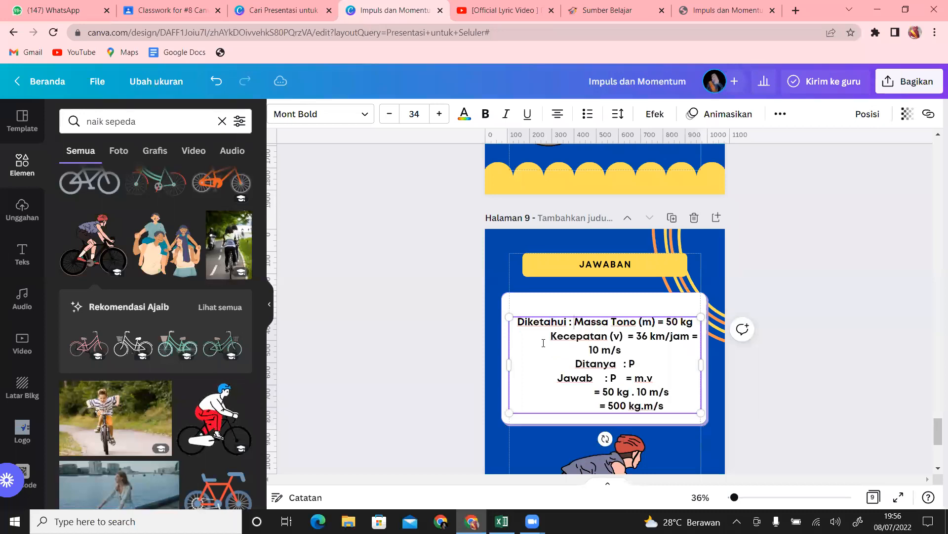
key("Return")
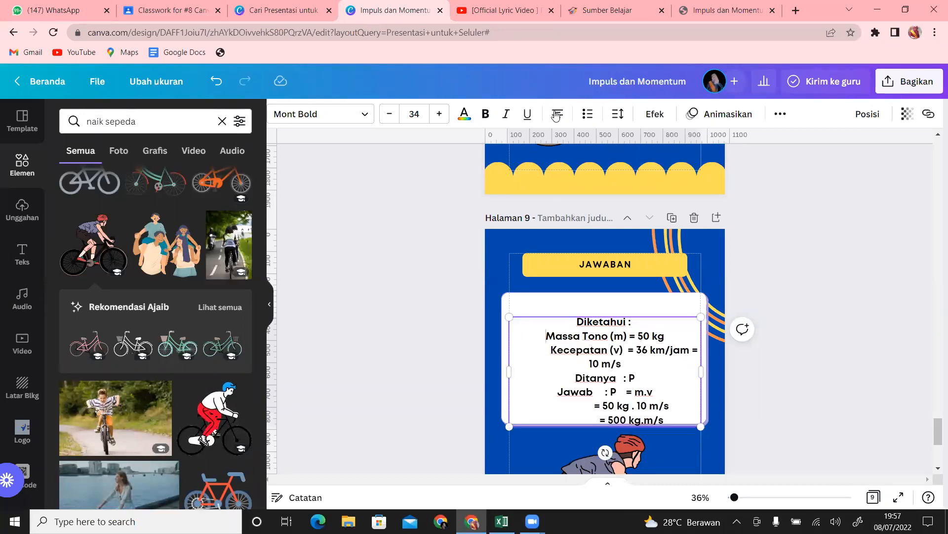
left_click(557, 115)
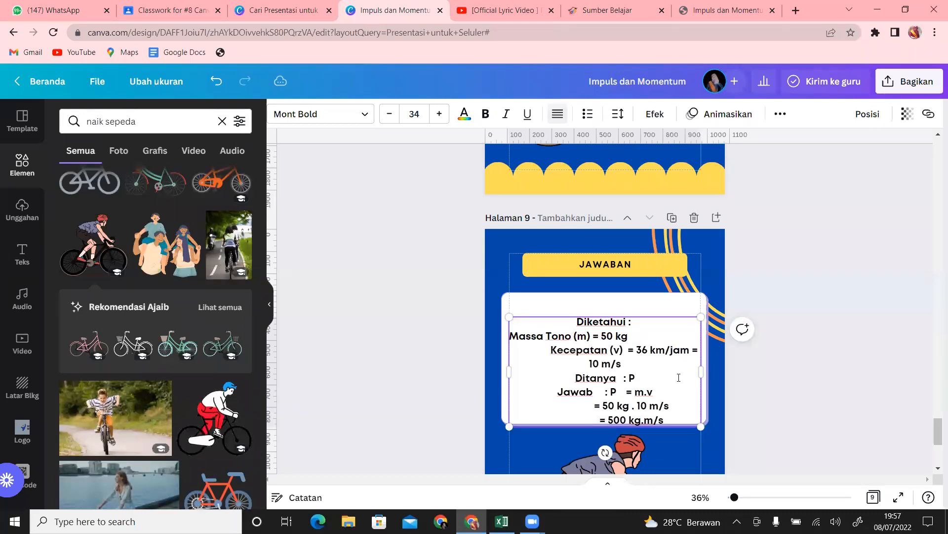
left_click(710, 458)
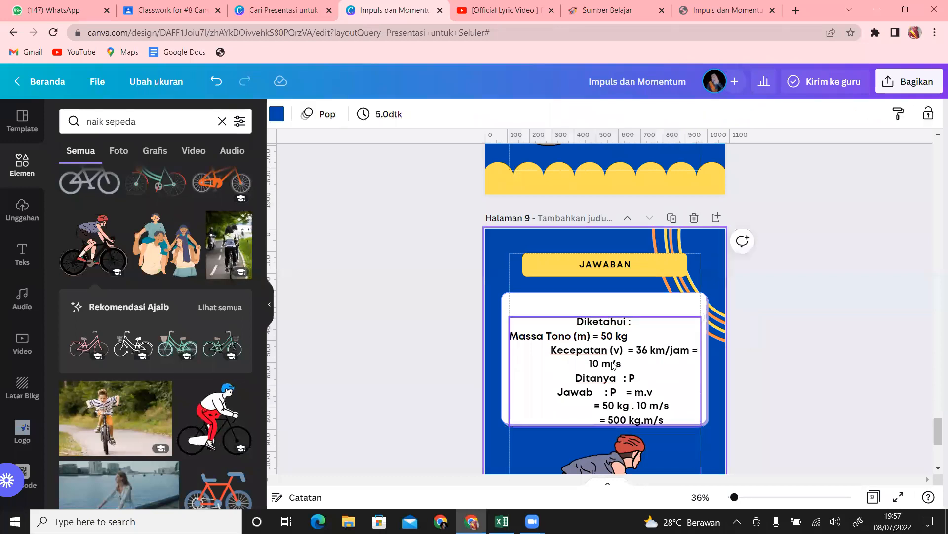
left_click(612, 366)
left_click(559, 116)
left_click(558, 116)
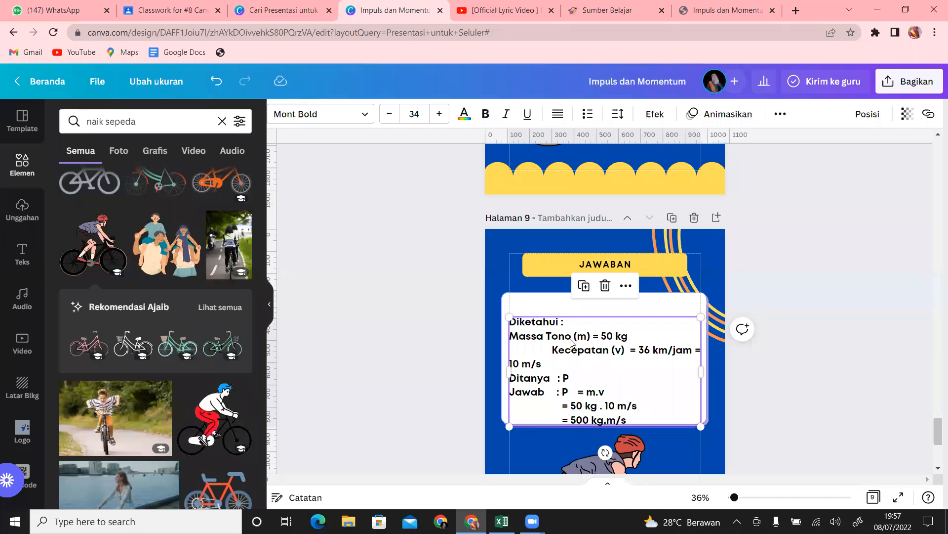
Delete the leading spaces before Kecepatan so '= 10 m/s' fits on that line.
left_click(554, 349)
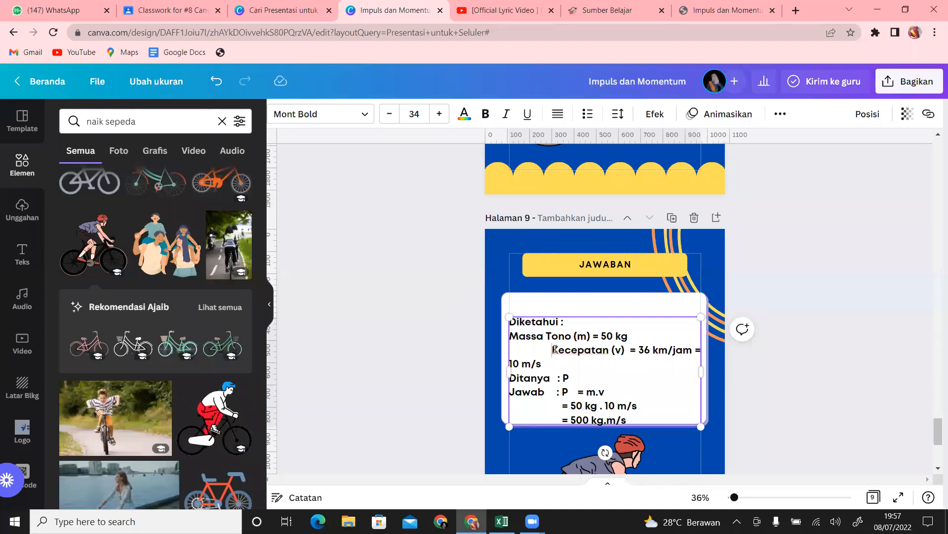
key("BackSpace")
key("BackSpace")
key("BackSpace")
key("BackSpace")
key("BackSpace")
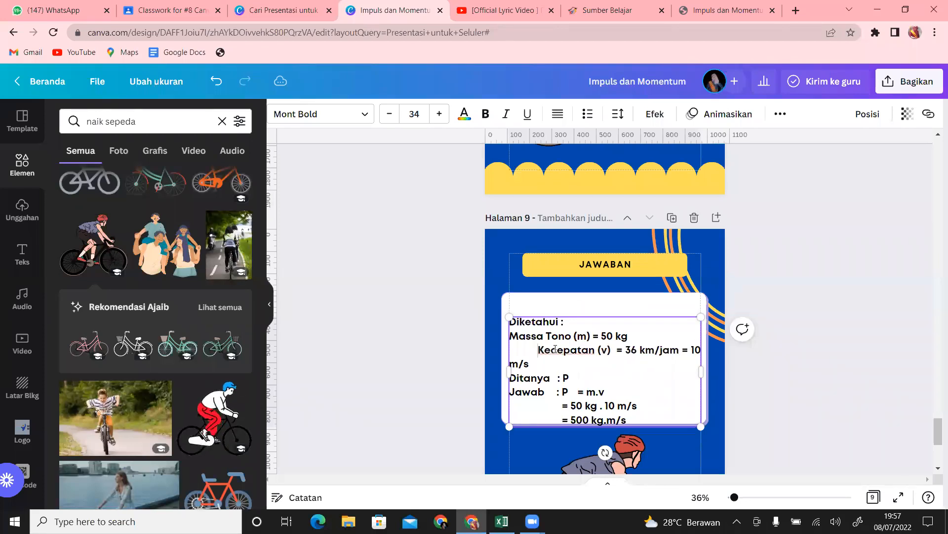
key("BackSpace")
key("BackSpace")
key("BackSpace")
key("BackSpace")
key("BackSpace")
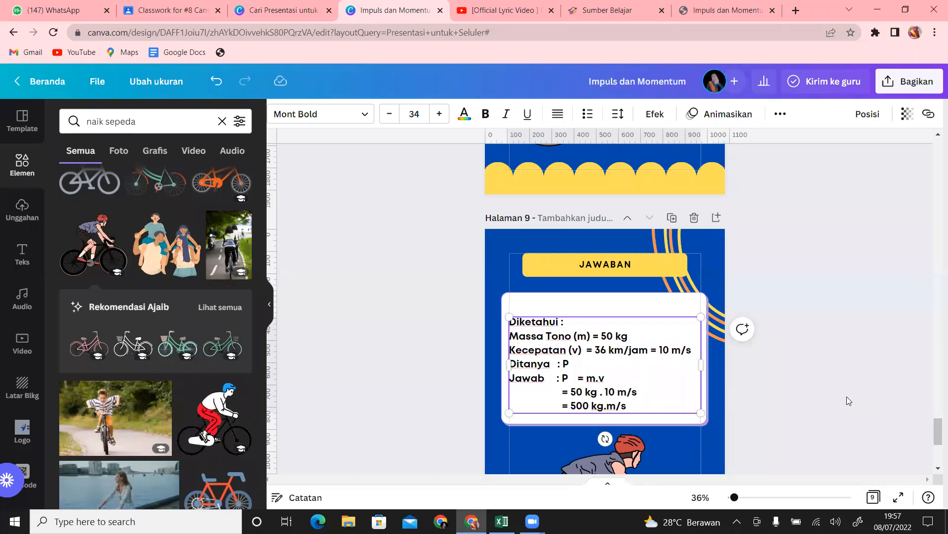
left_click(855, 410)
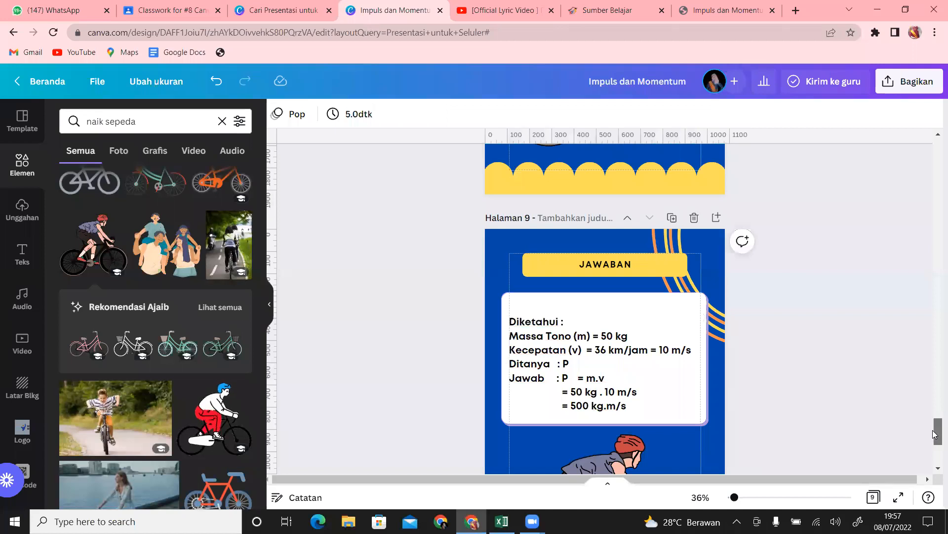
left_click(570, 360)
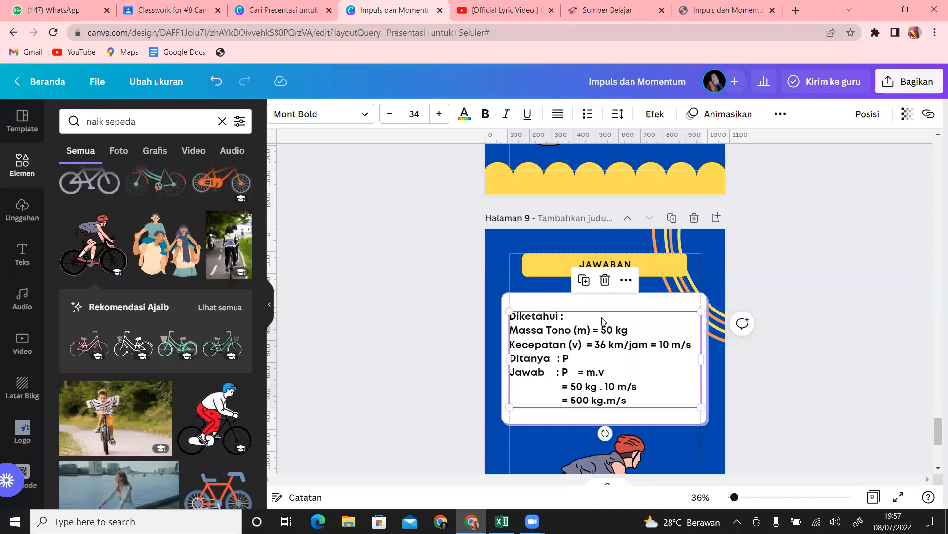
left_click_drag(935, 424, 935, 463)
left_click(935, 462)
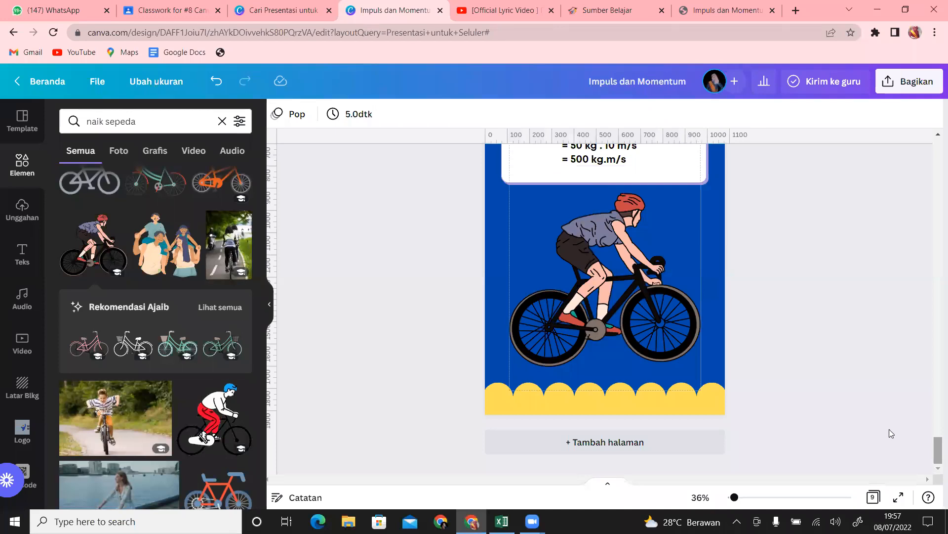
left_click(712, 7)
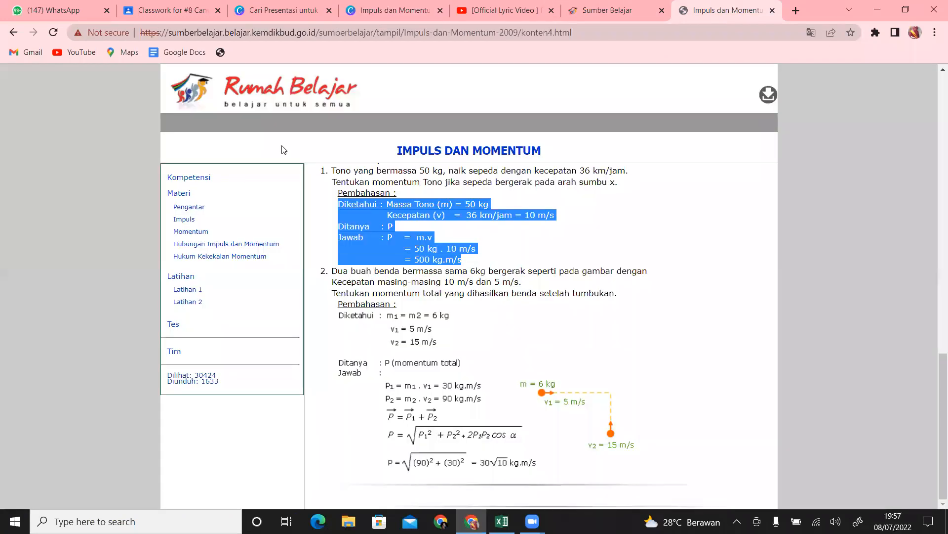
left_click(192, 291)
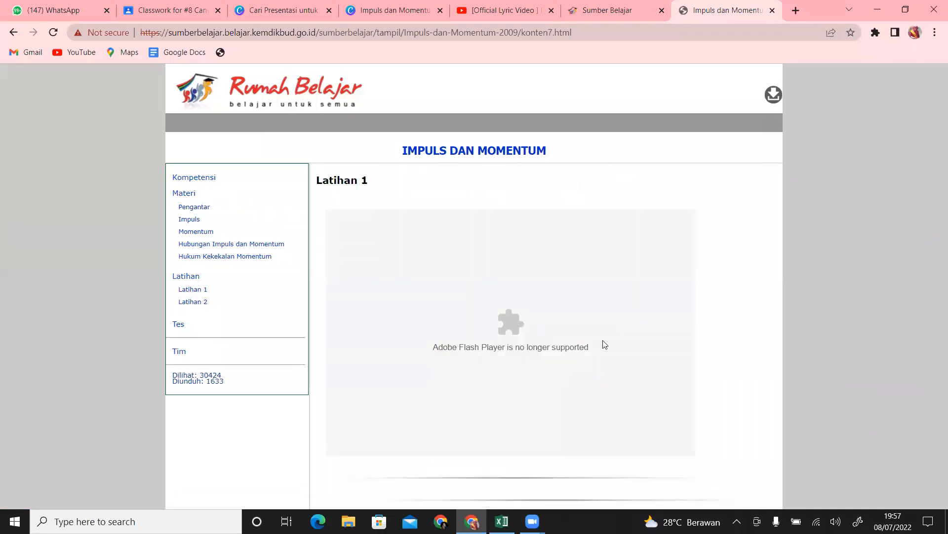
left_click(192, 302)
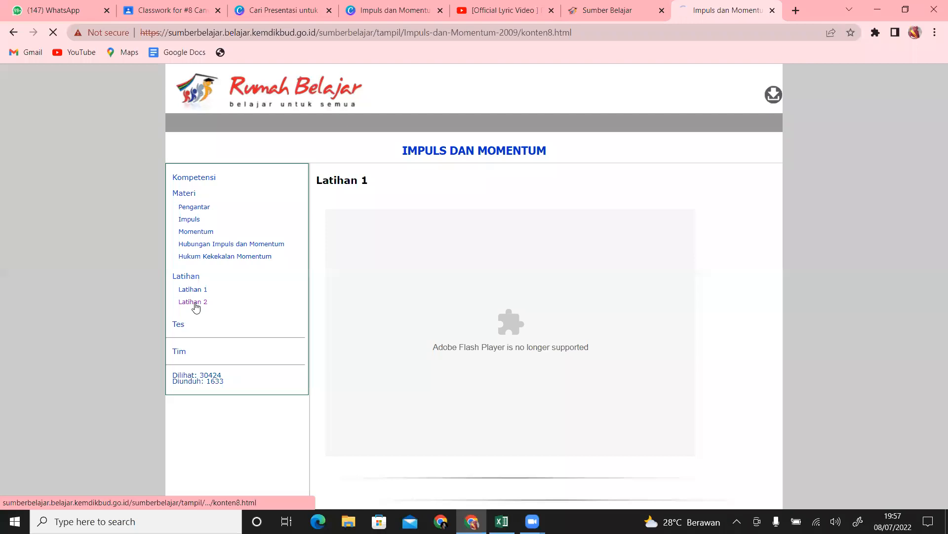
left_click(179, 326)
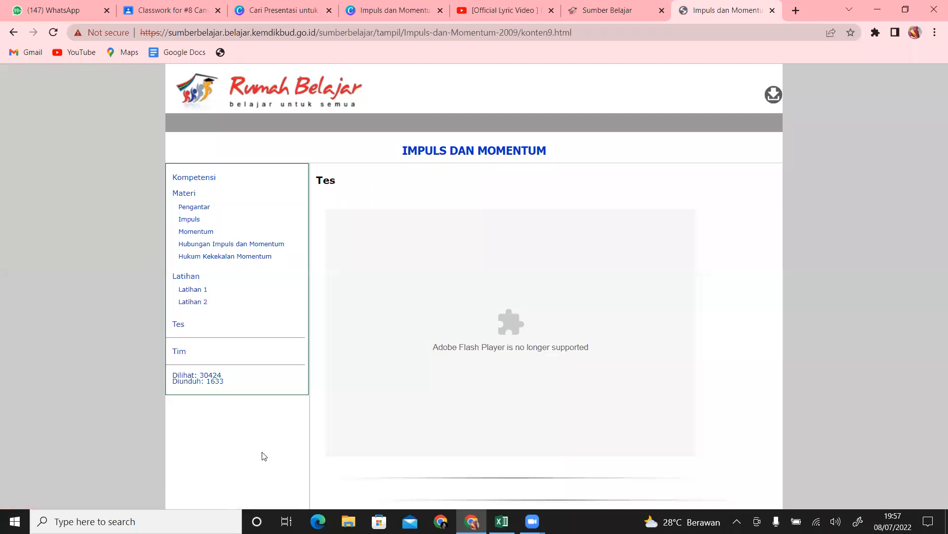
left_click(393, 13)
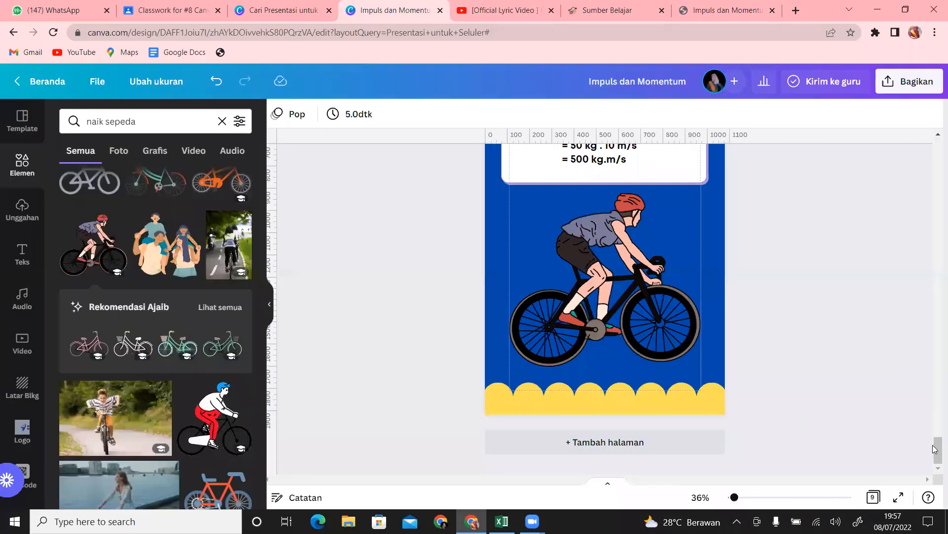
Duplicate page 9 as page 10 and change its JAWABAN header to ASESMEN.
left_click(20, 128)
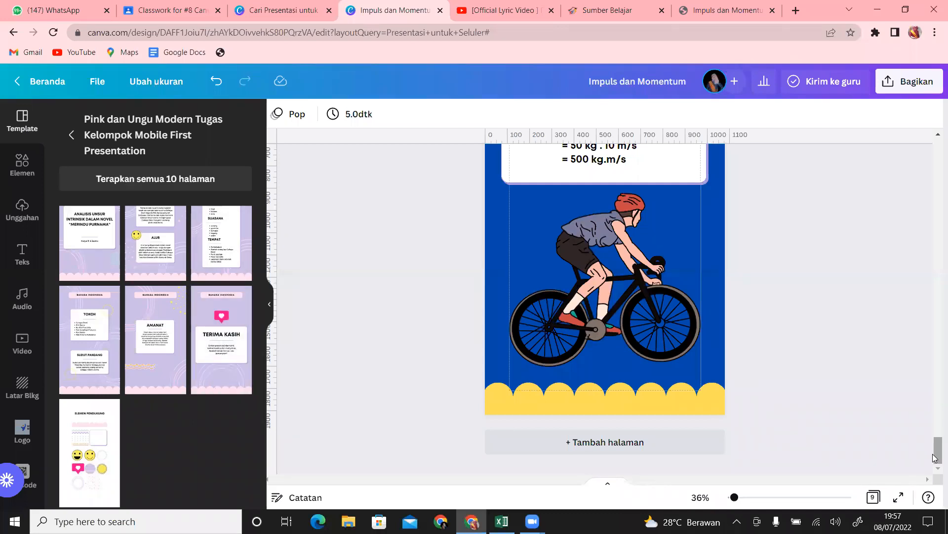
scroll(935, 457, "up", 5)
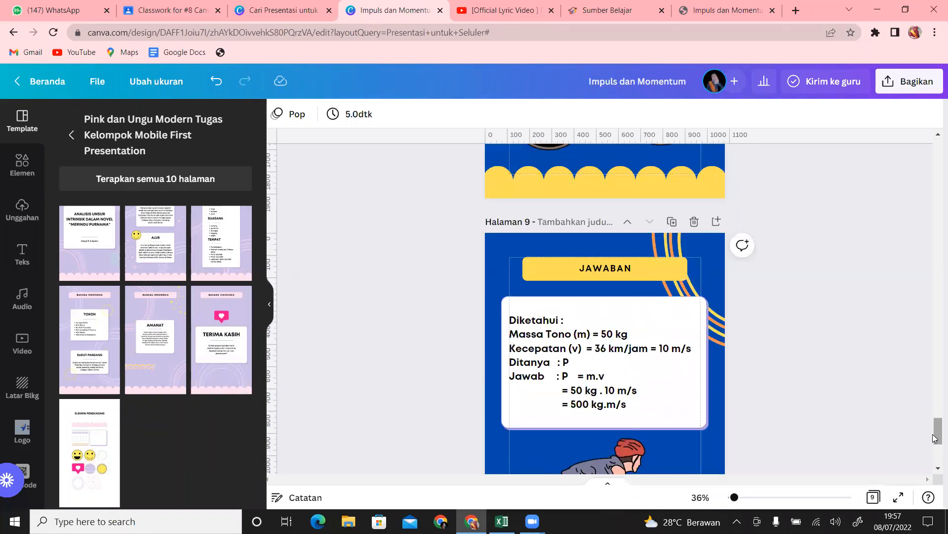
left_click(673, 222)
left_click(636, 269)
left_click_drag(637, 270, 569, 267)
type("ASESMEN")
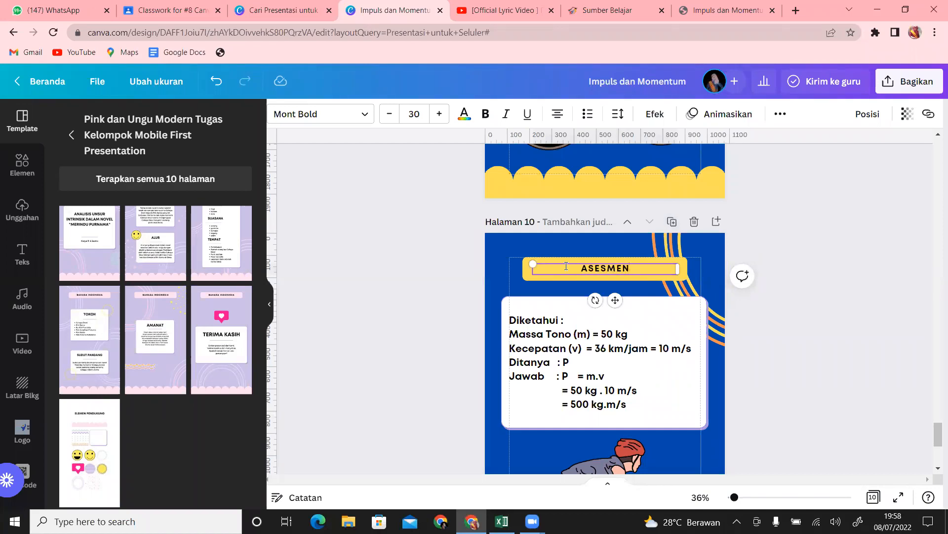
Clear the worked-answer text and delete the cyclist illustration from page 10.
left_click(652, 401)
left_click_drag(652, 401, 514, 319)
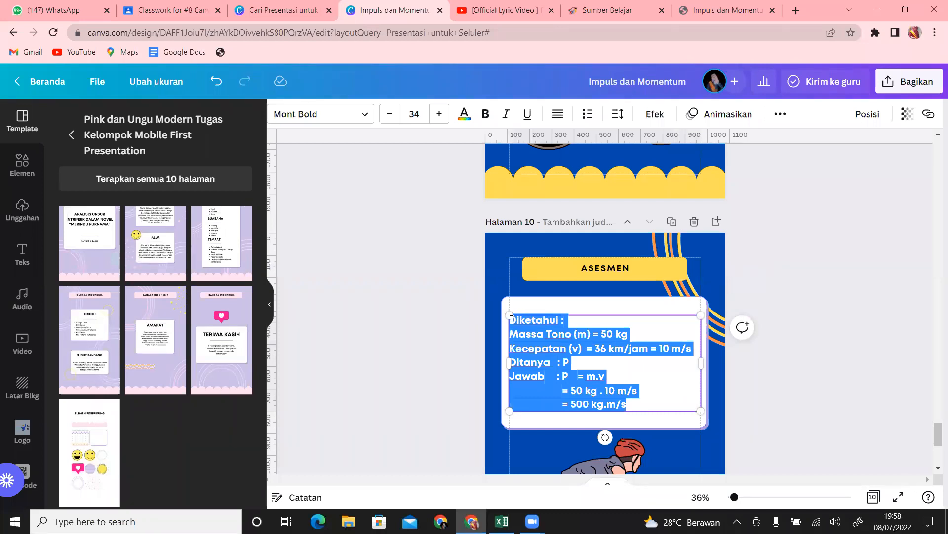
key("BackSpace")
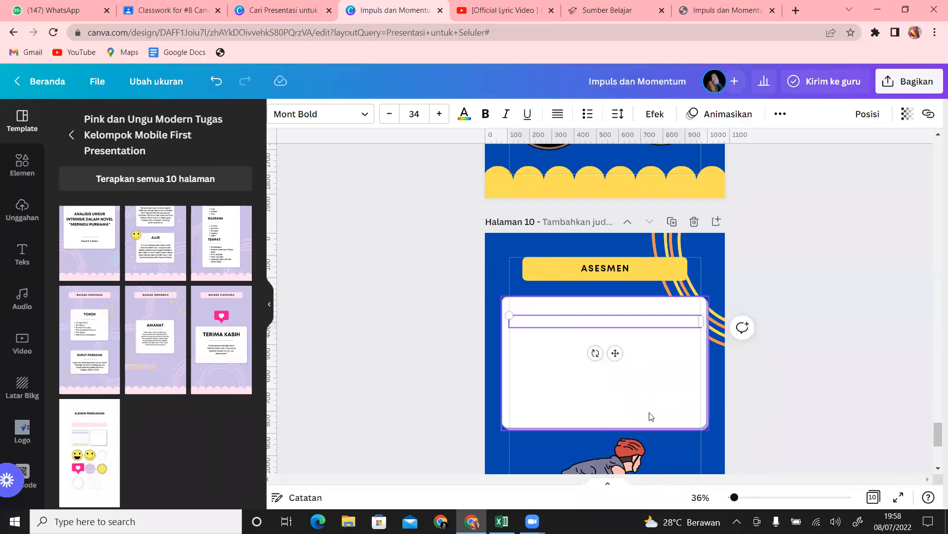
left_click(657, 413)
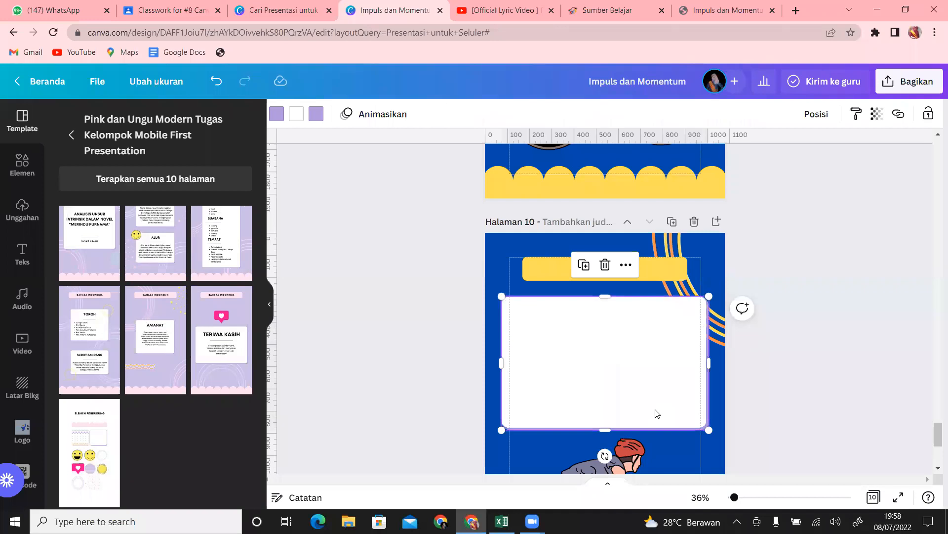
left_click(634, 473)
key("Delete")
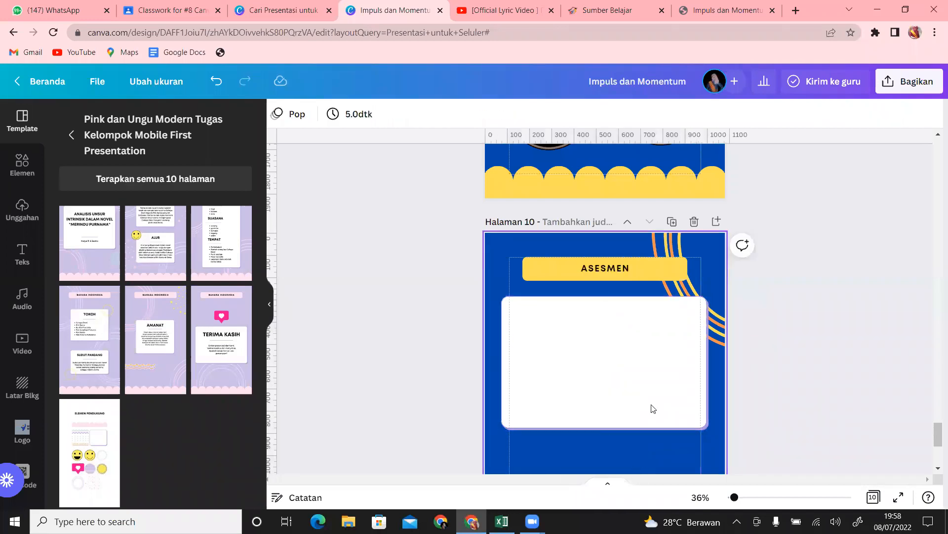
left_click(656, 403)
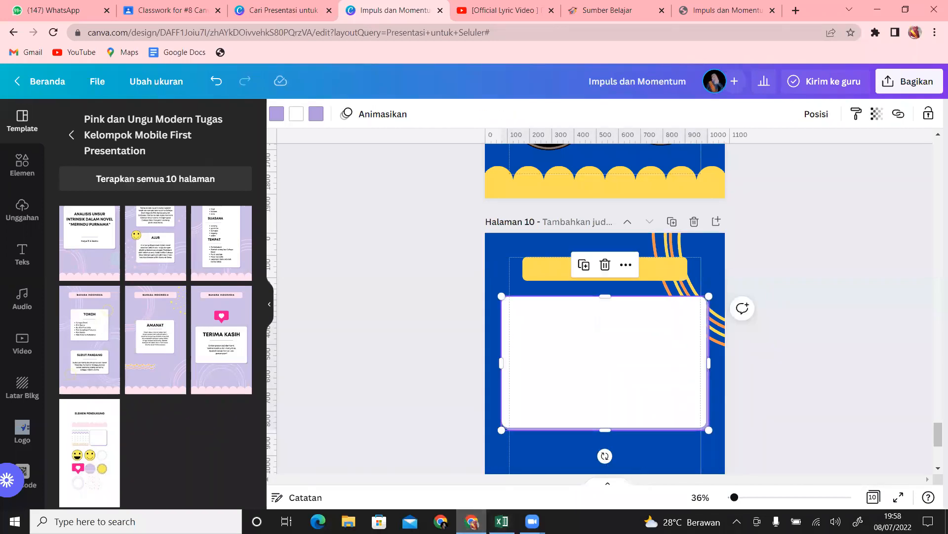
left_click(441, 521)
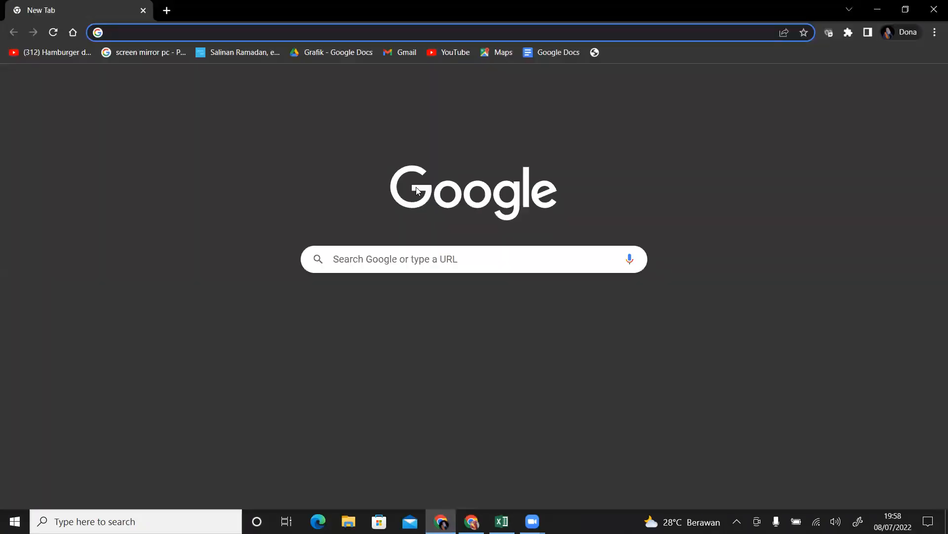
Go to the Quizizz website and search its quizzes for 'impuls dan momentum'.
type("quizizz")
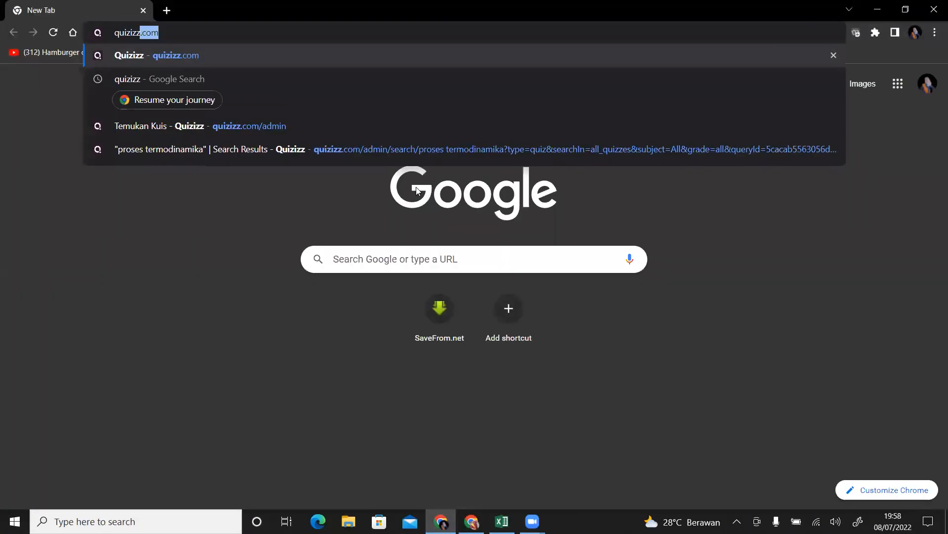
key("Return")
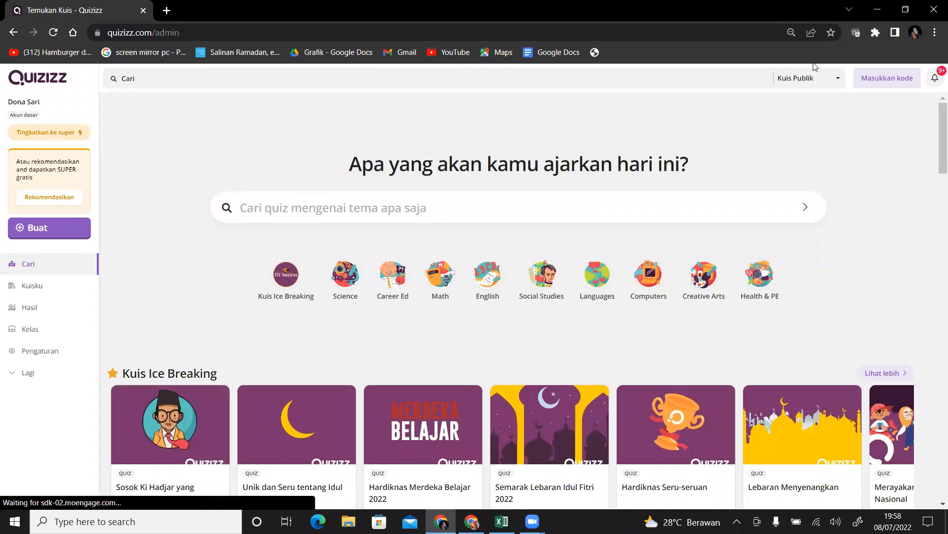
scroll(935, 116, "down", 5)
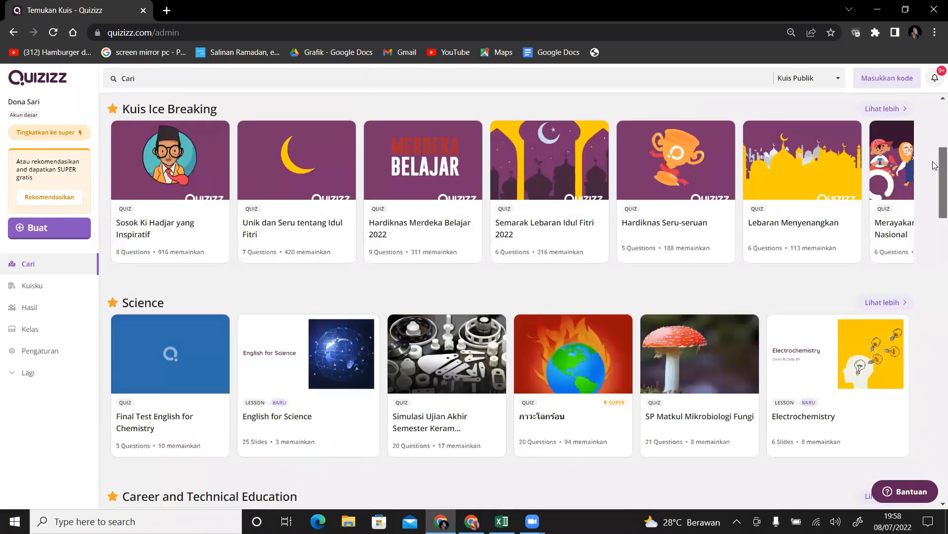
left_click_drag(933, 162, 933, 103)
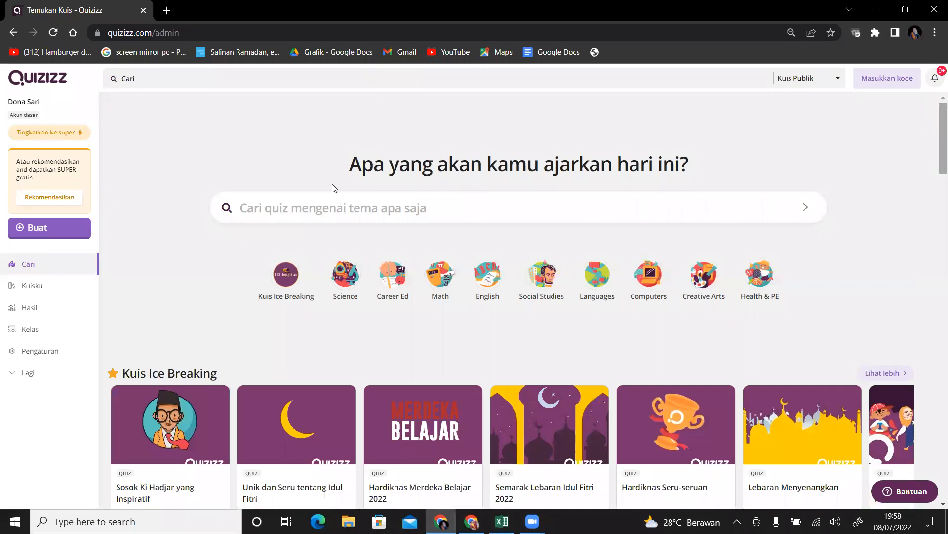
left_click(433, 210)
type("impuls dan")
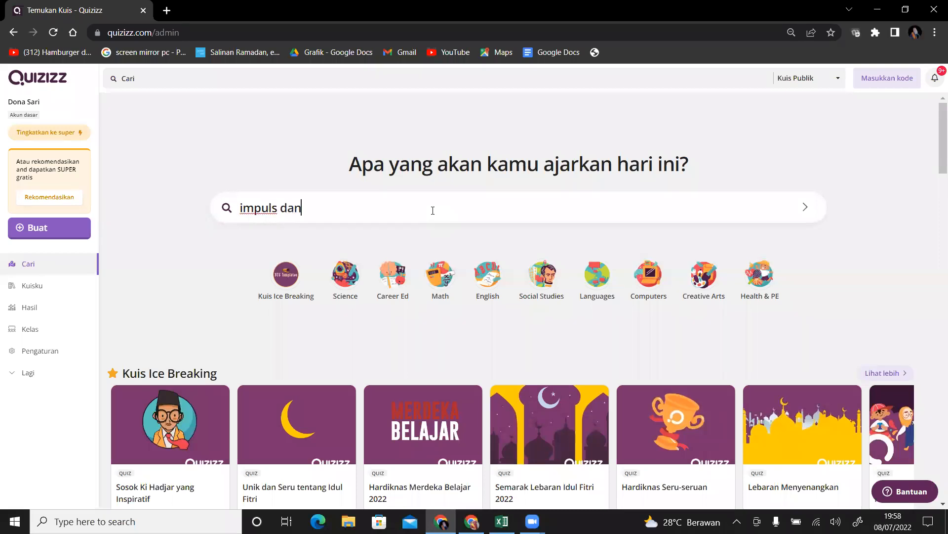
type(" momentum")
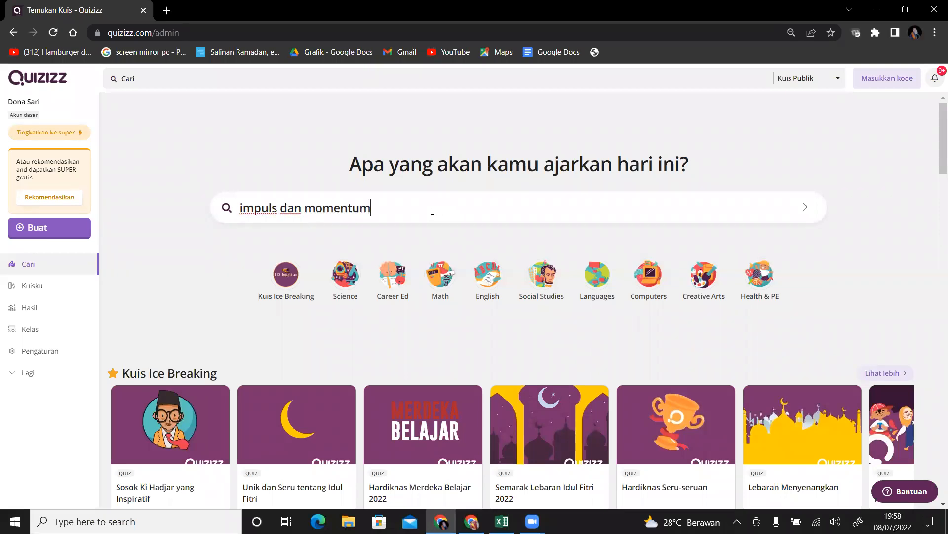
key("Return")
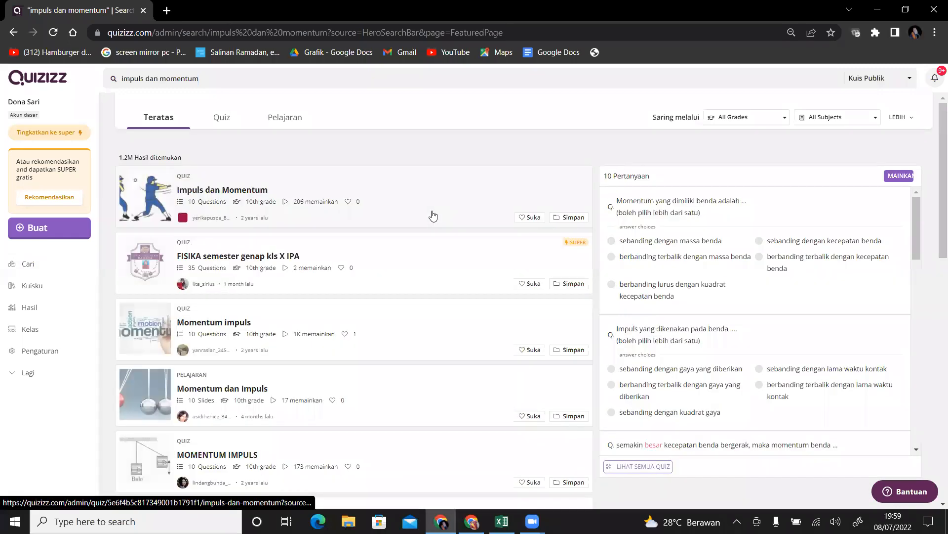
Open the Impuls dan Momentum quiz as homework with a 07 deadline on Tuesday July 12.
left_click(243, 192)
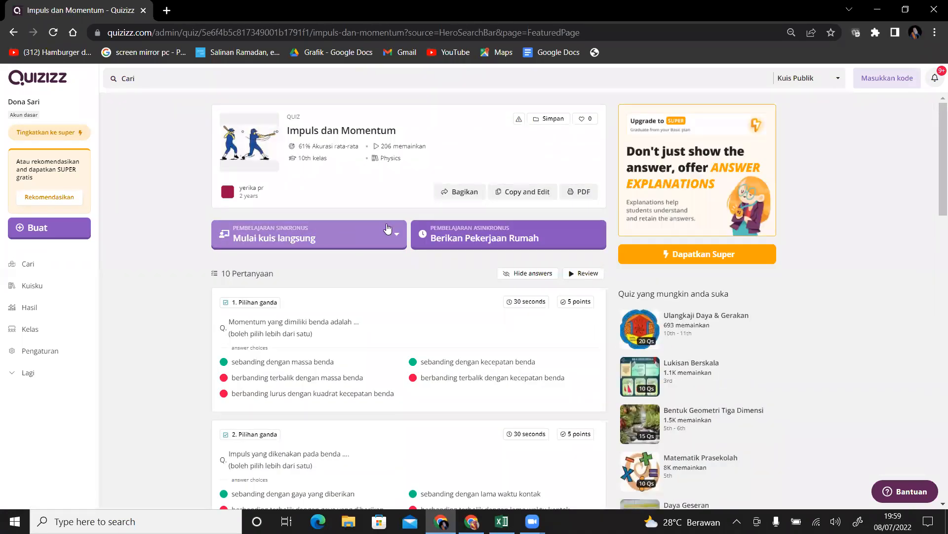
left_click(492, 243)
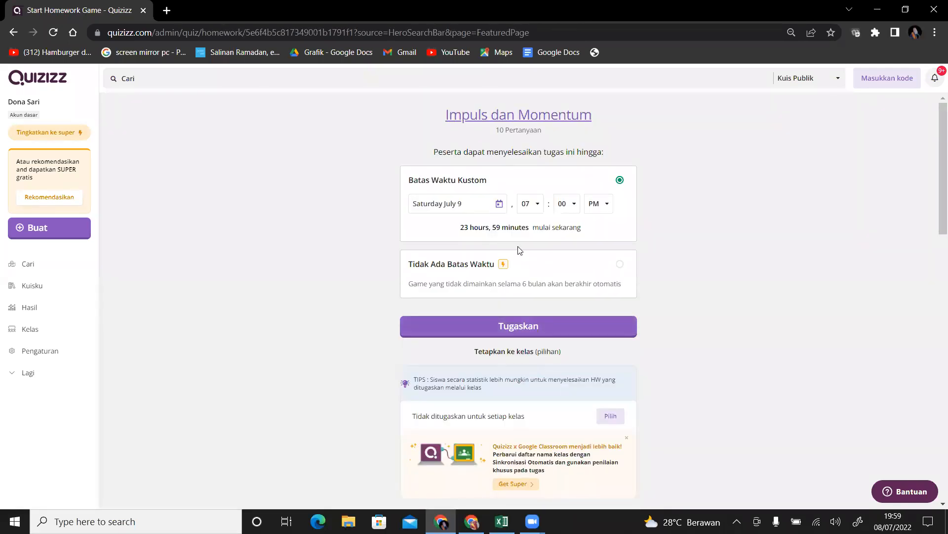
left_click(537, 206)
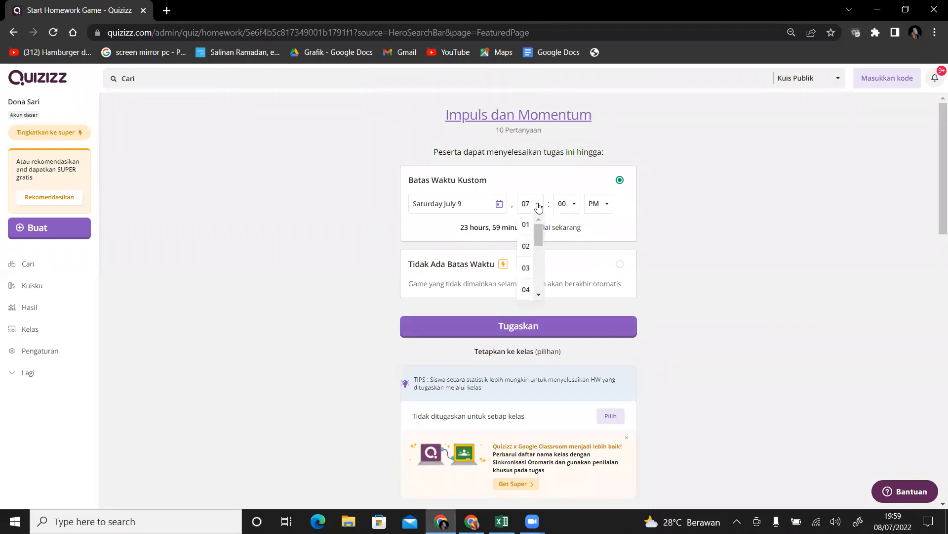
left_click(539, 207)
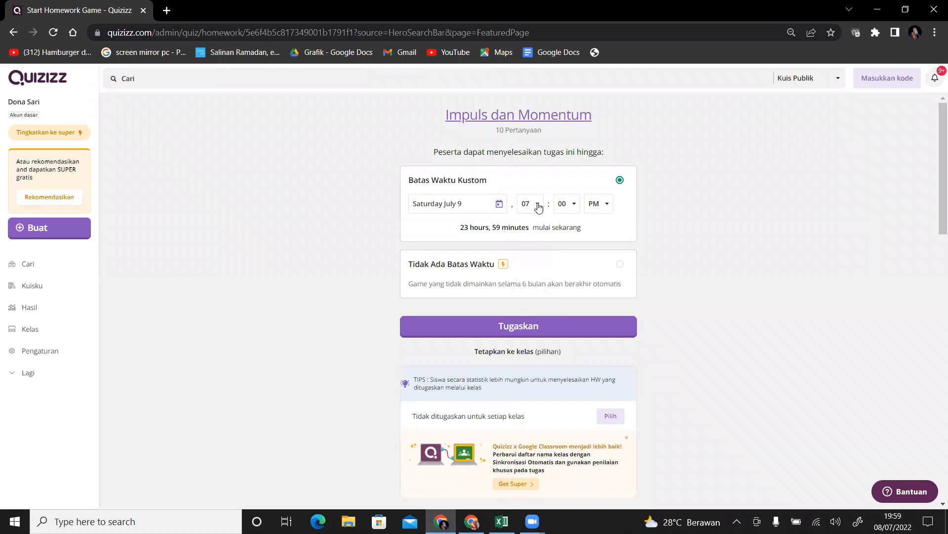
left_click(500, 204)
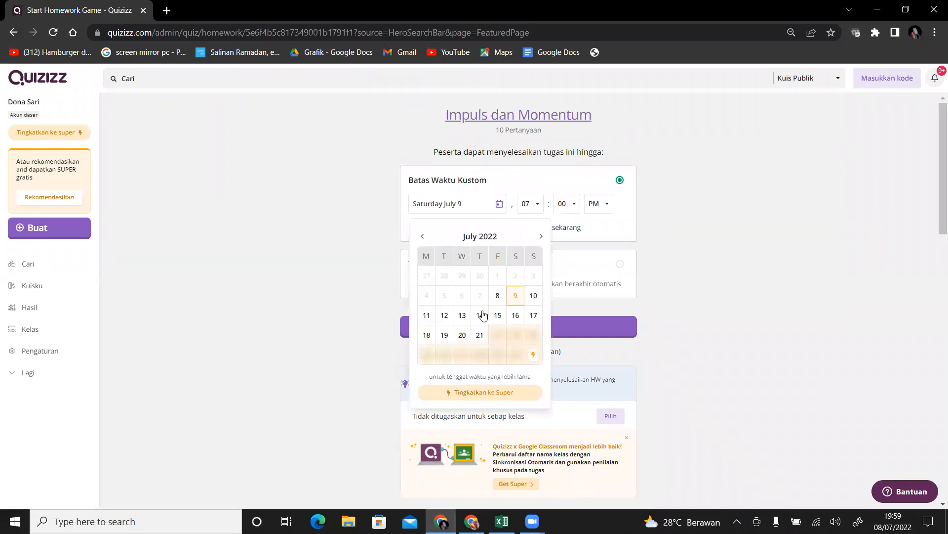
left_click(445, 316)
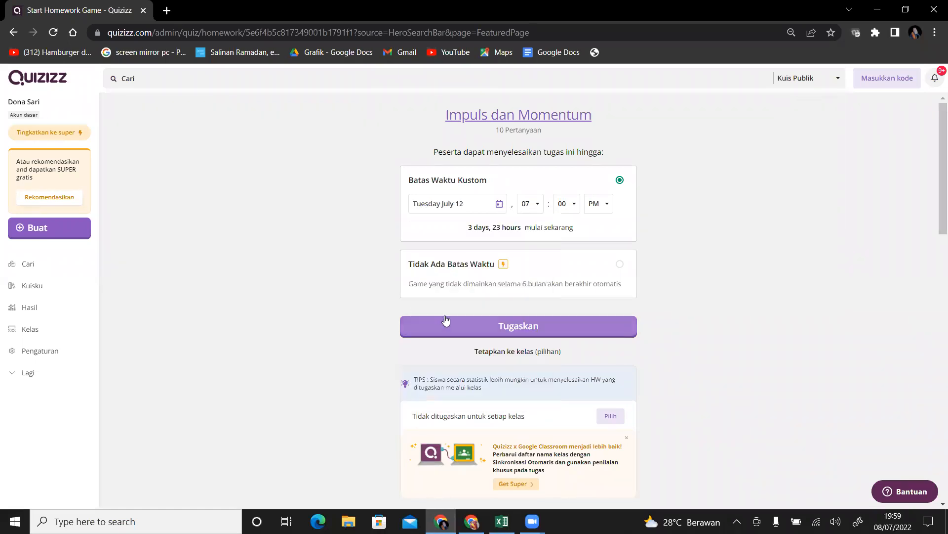
Assign the quiz, copy its join link, and return to Canva.
left_click(547, 331)
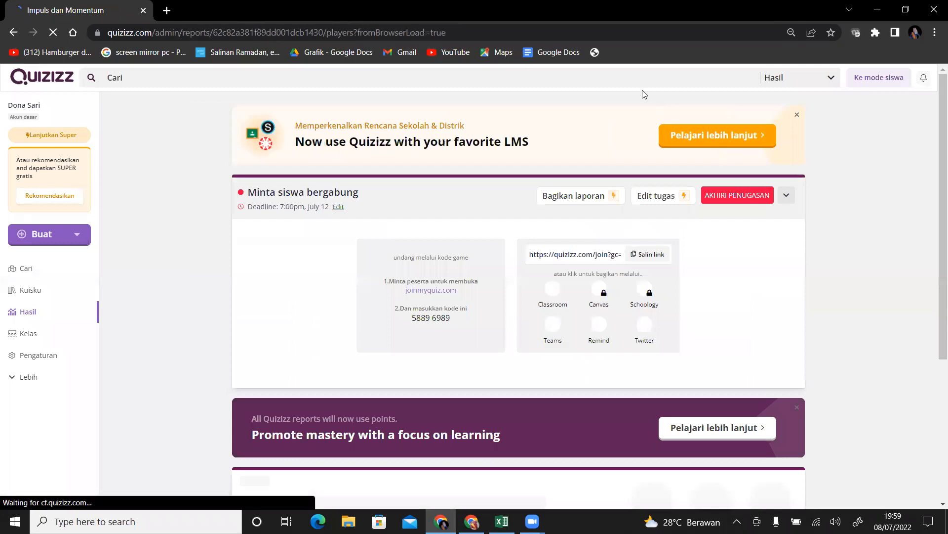
left_click(651, 255)
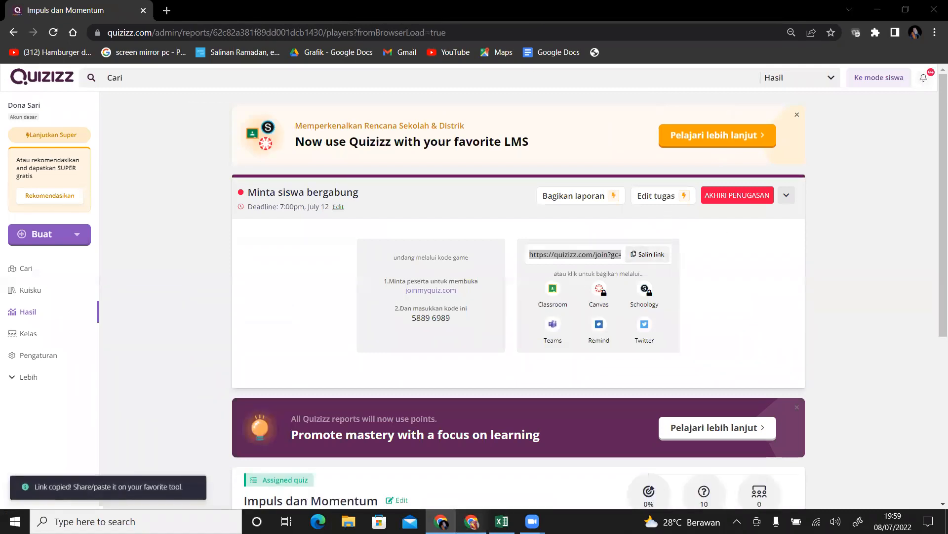
key("alt+Tab")
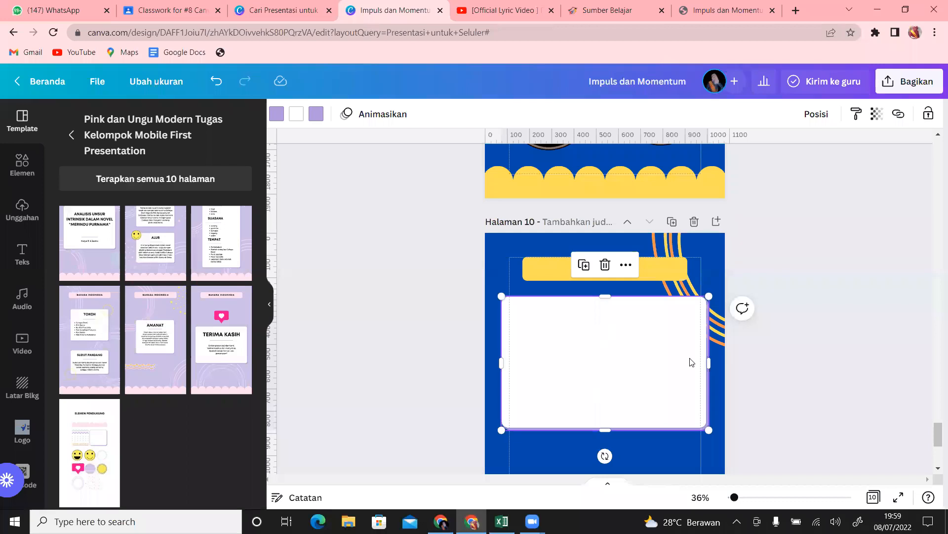
Add the text 'KERJAKAN KUIS DI BAWAH INI :' at the top of page 10's white card.
left_click(507, 257)
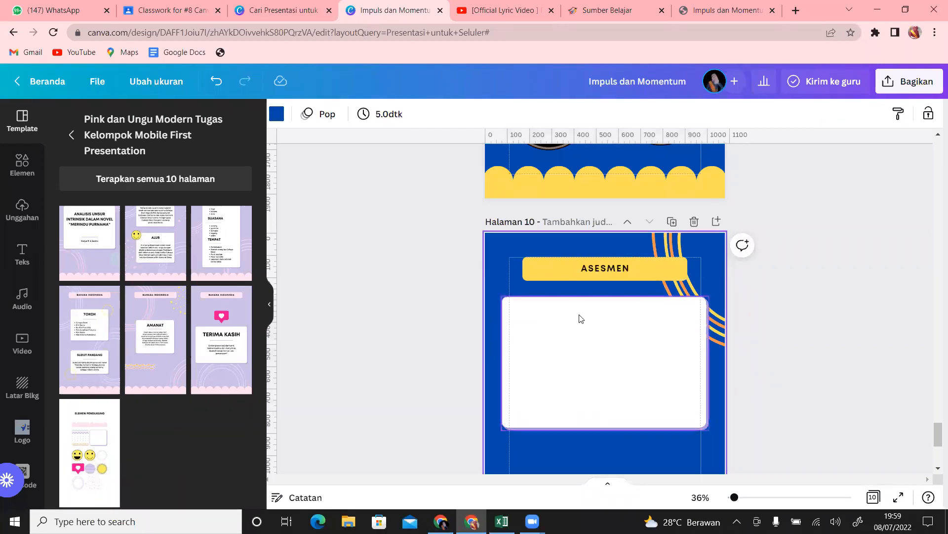
type("t")
type("K")
type("ER")
key("BackSpace")
key("BackSpace")
type("ERJAKAN")
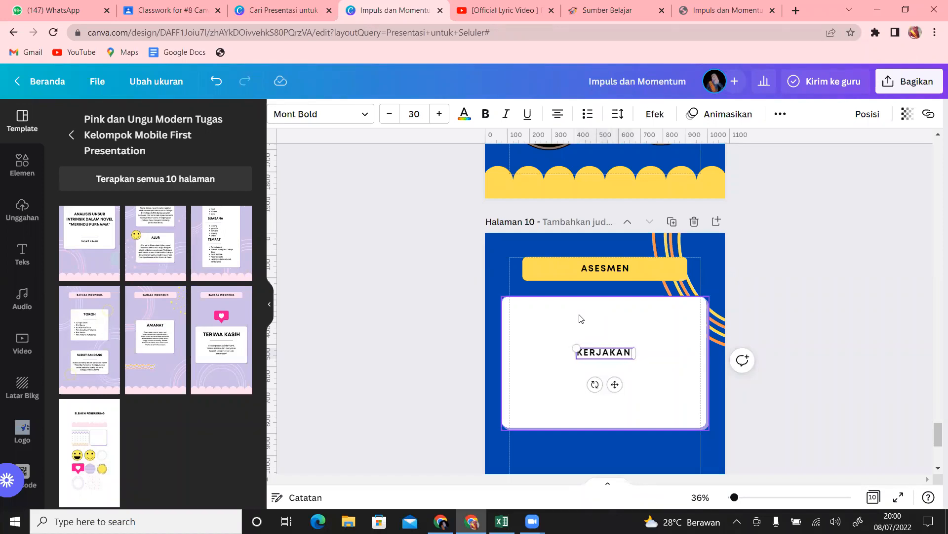
type(" A")
key("BackSpace")
type("KUIS DI")
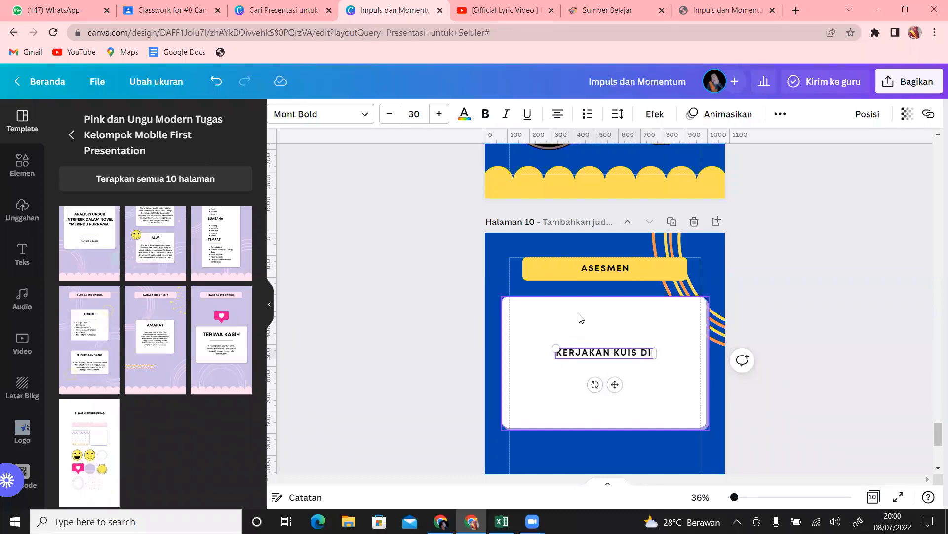
type(" BAW")
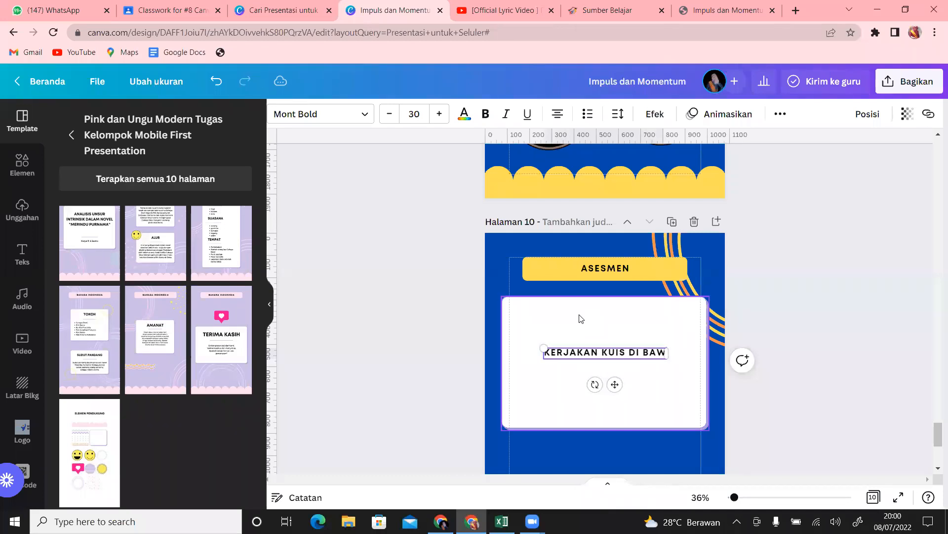
type("AH INI")
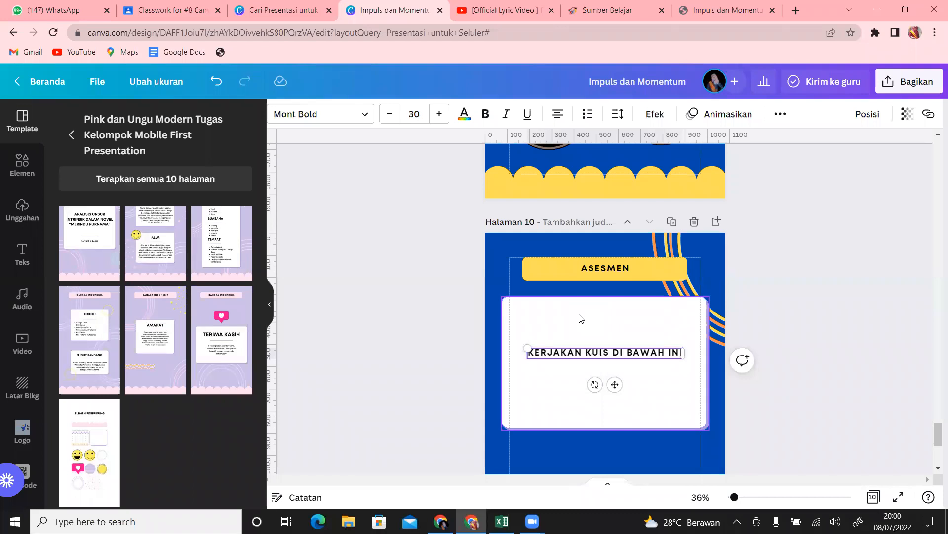
type(" :")
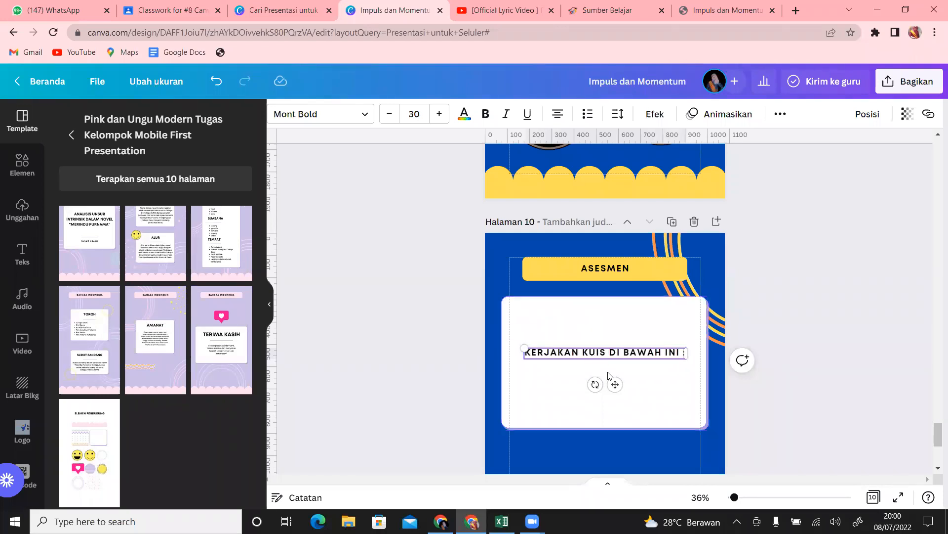
left_click_drag(614, 384, 617, 346)
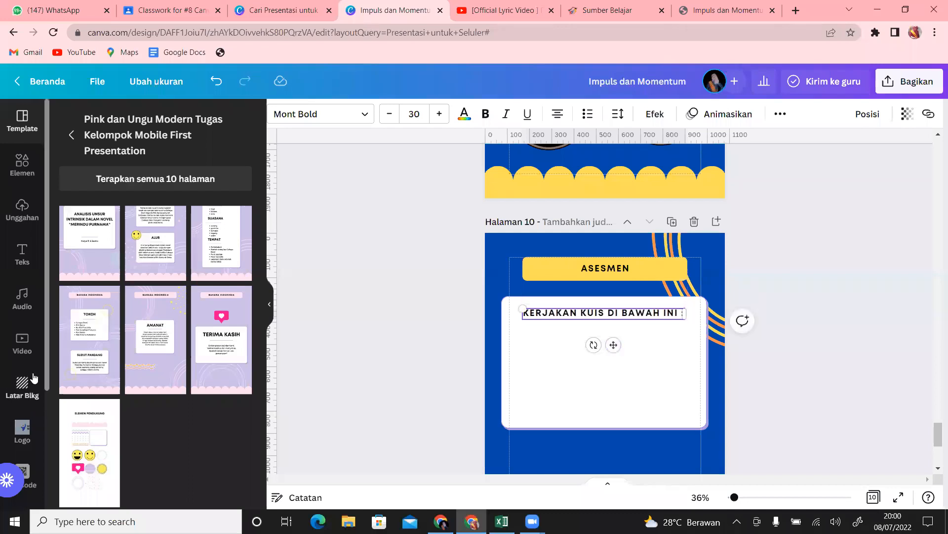
scroll(47, 379, "down", 3)
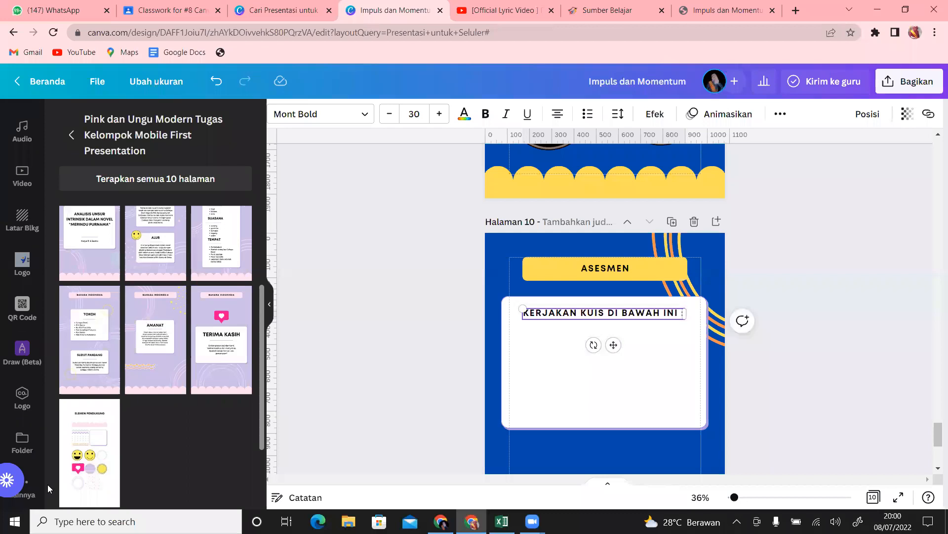
Generate a QR code from the pasted Quizizz join link and move it into the card.
left_click(29, 484)
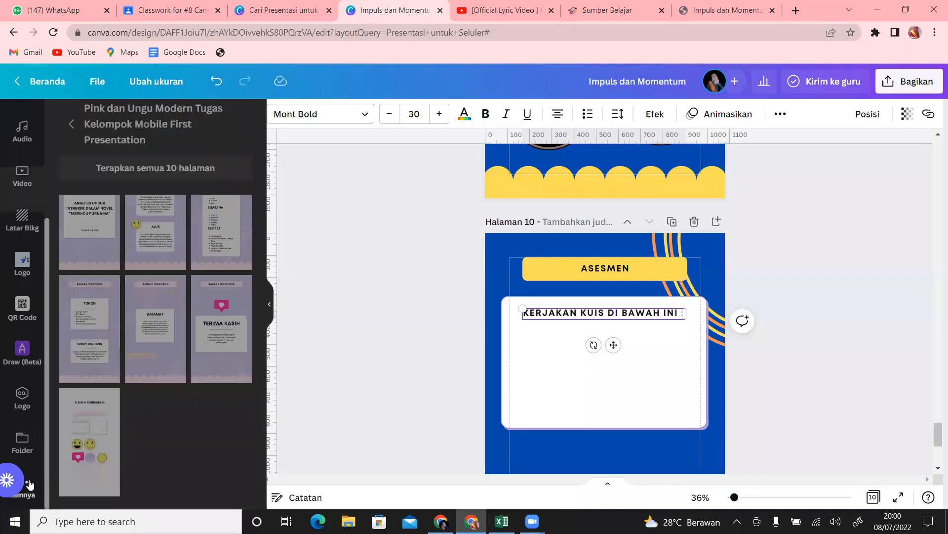
left_click(23, 308)
left_click(150, 210)
type("https://quizizz.com/join?gc=58896989")
left_click(148, 252)
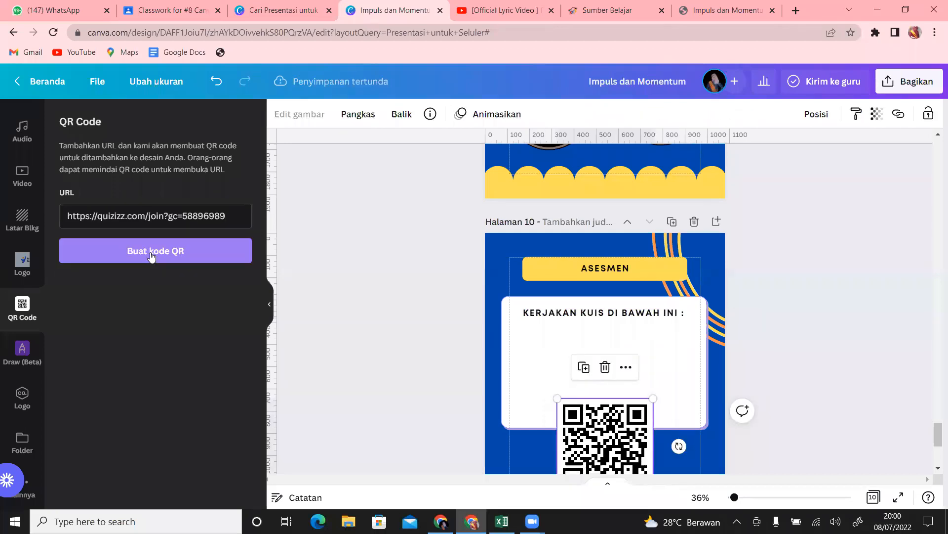
left_click_drag(631, 417, 631, 348)
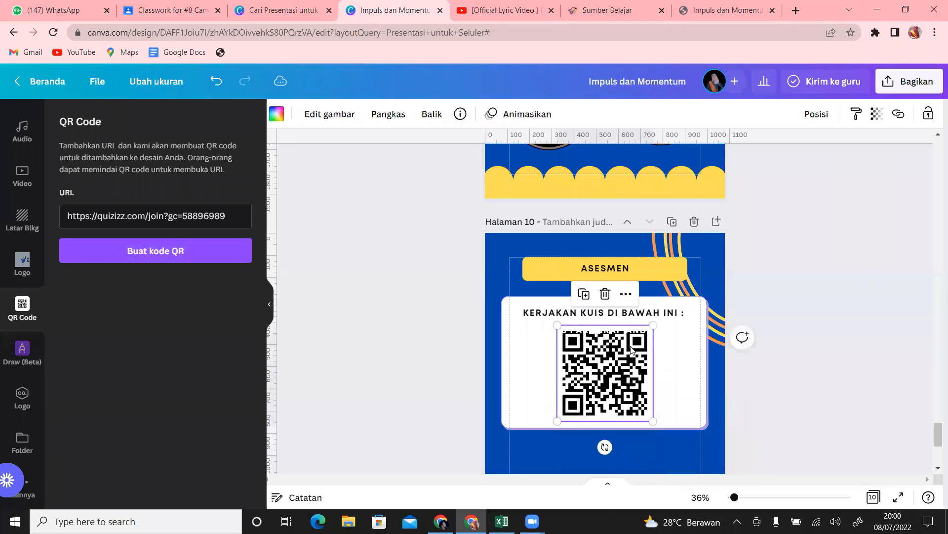
Shrink the QR code to 242 by 242 and place it at the card's lower left.
left_click(875, 285)
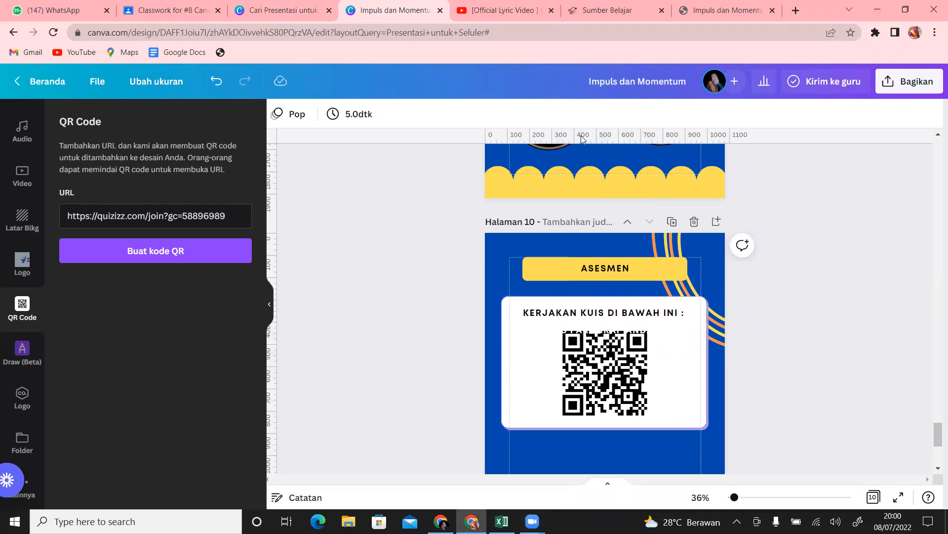
left_click(650, 410)
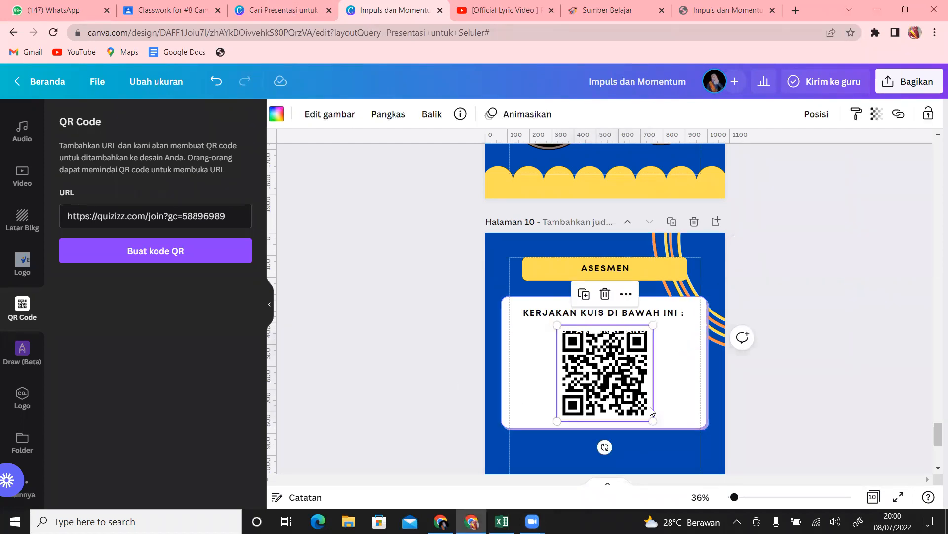
left_click_drag(653, 420, 609, 378)
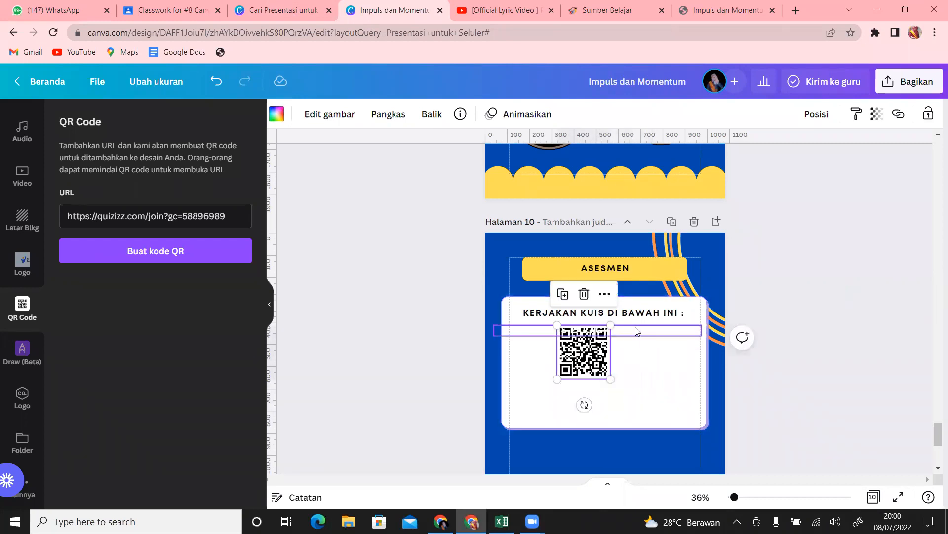
left_click(634, 332)
left_click(581, 365)
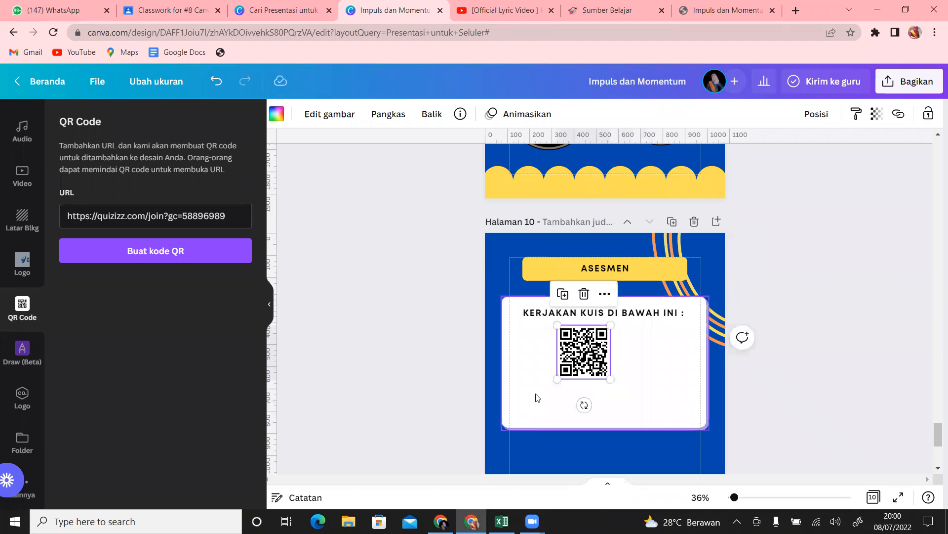
left_click_drag(578, 357, 543, 385)
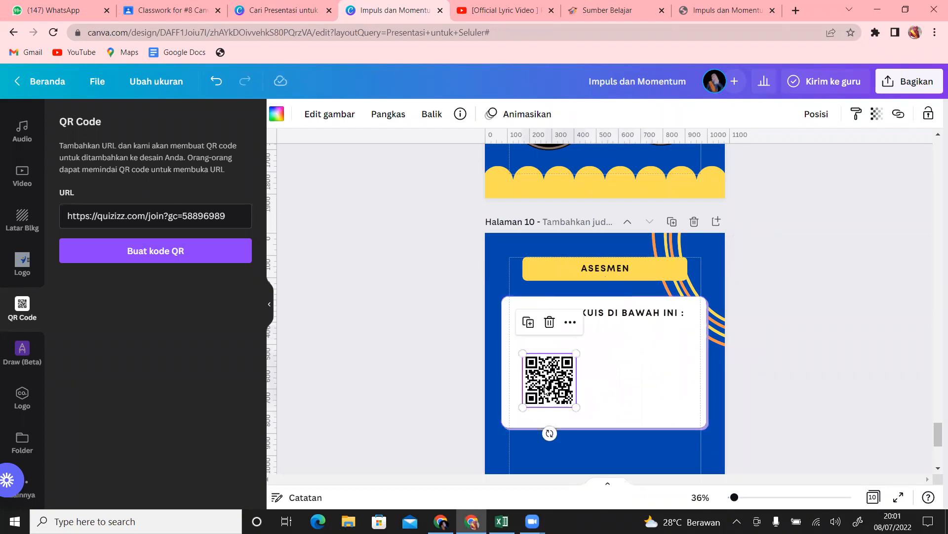
left_click_drag(46, 255, 51, 132)
Search elements for SOAL and place the question-mark speech-bubble sticker beside the QR code.
left_click(22, 163)
left_click_drag(139, 121, 77, 114)
type("SOAL")
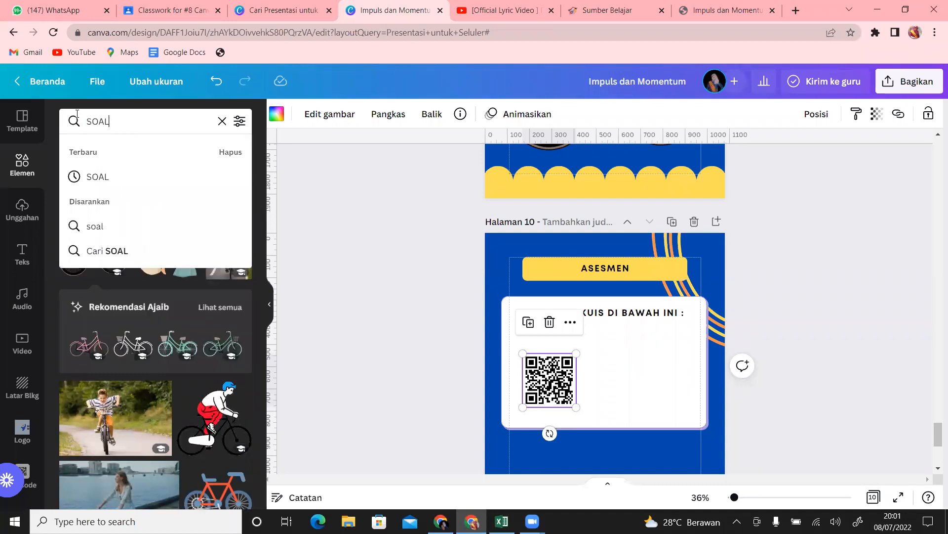
key("Return")
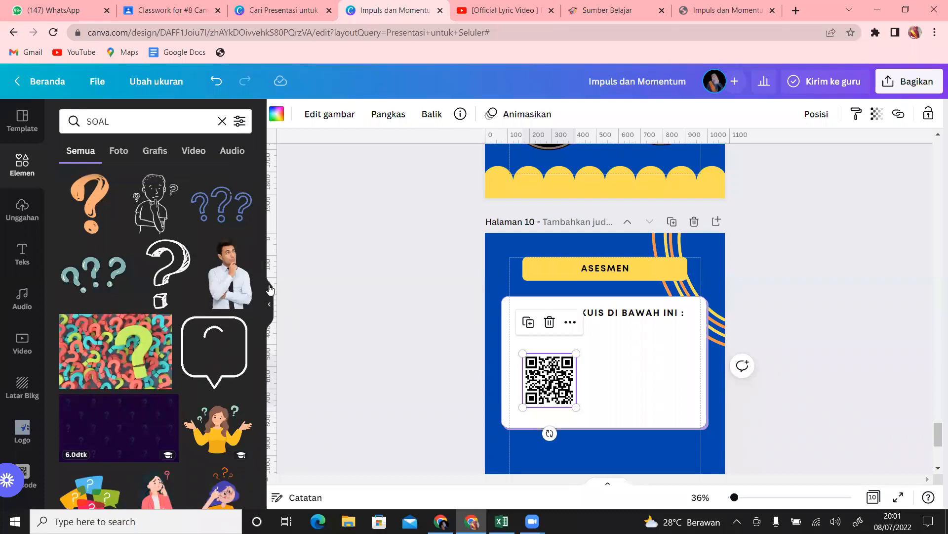
left_click_drag(262, 266, 262, 373)
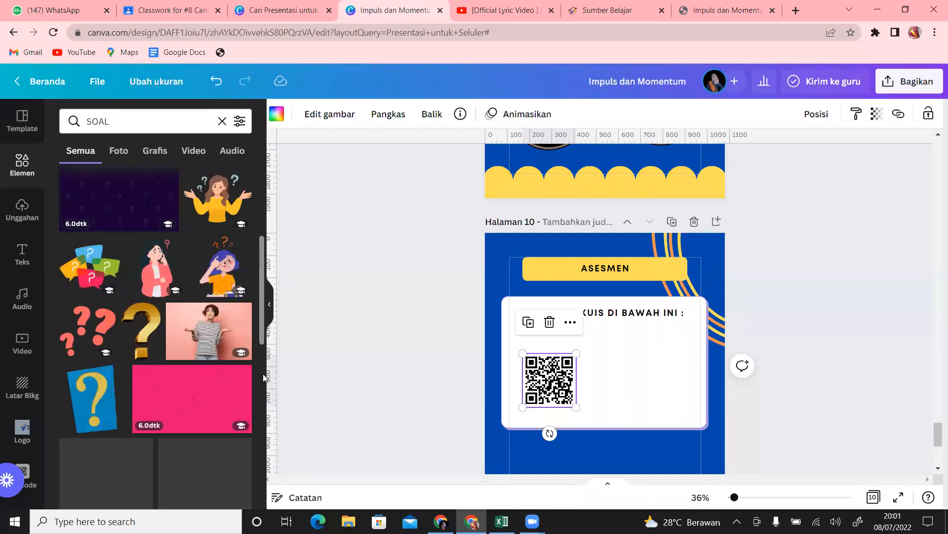
left_click(89, 267)
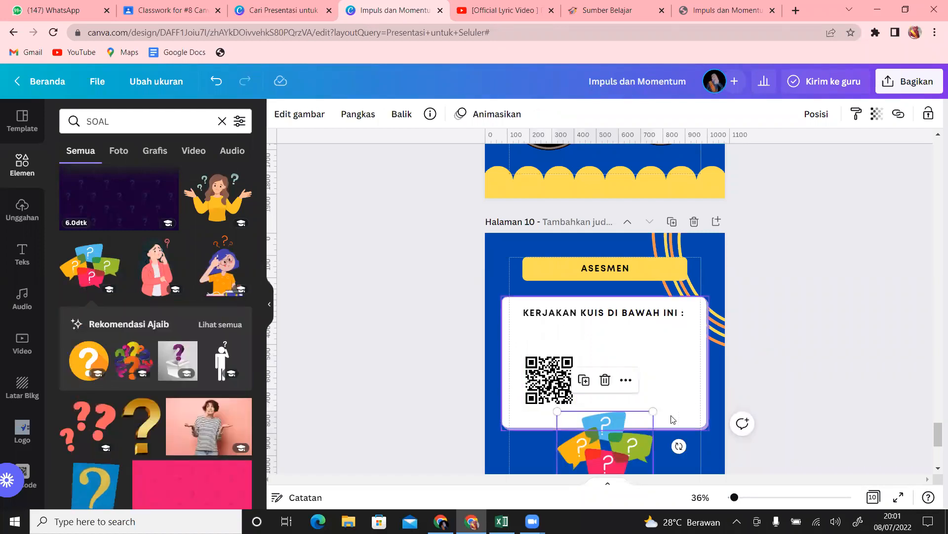
left_click_drag(613, 439, 643, 374)
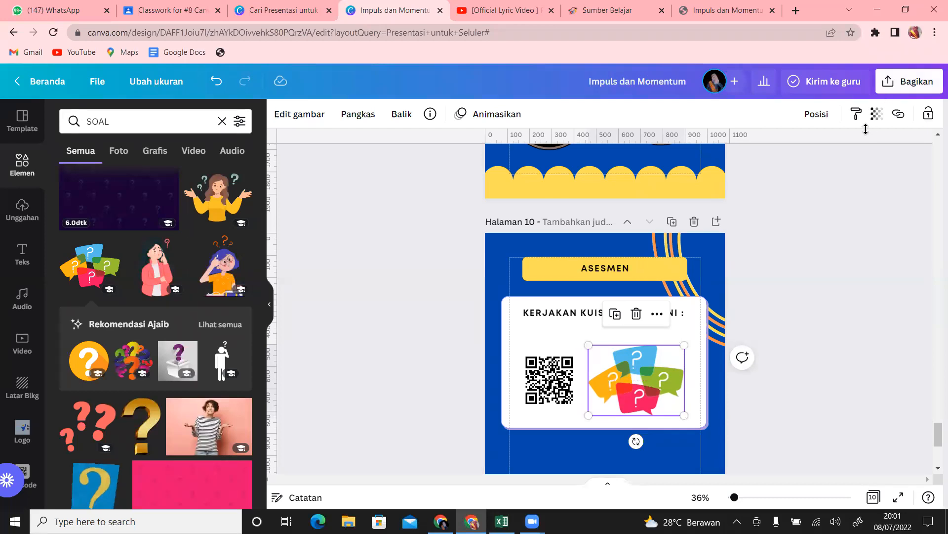
Link the sticker to the Quizizz join URL and fine-tune its position next to the QR code.
left_click(898, 113)
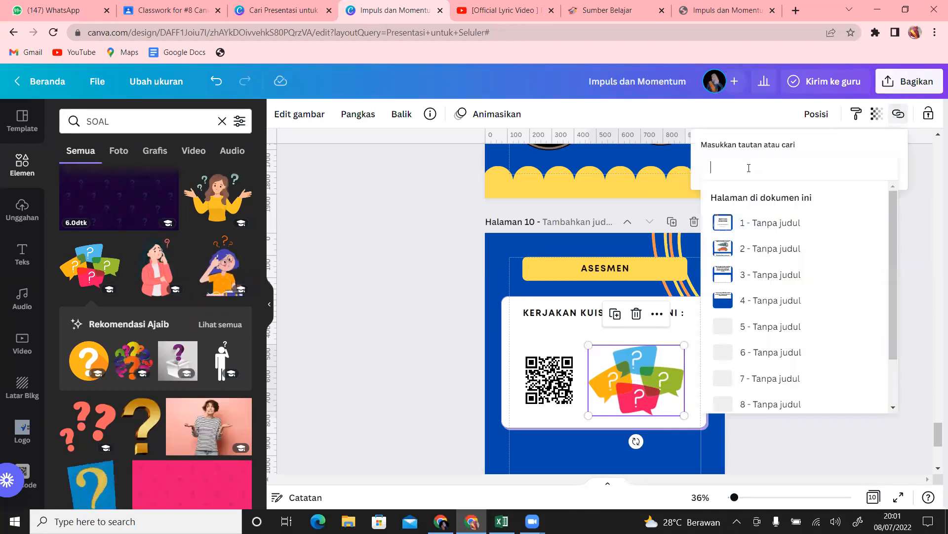
type("https://quizizz.com/join?gc=58896989")
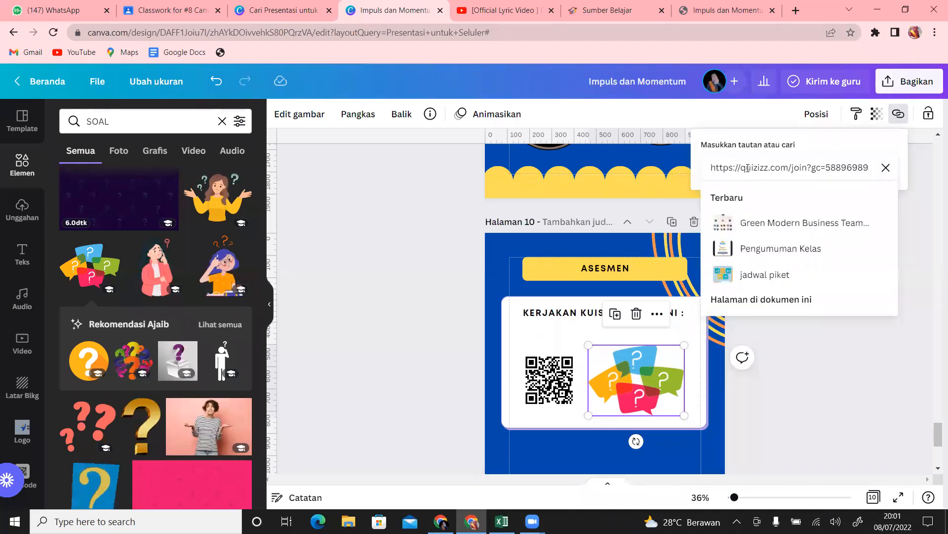
key("Return")
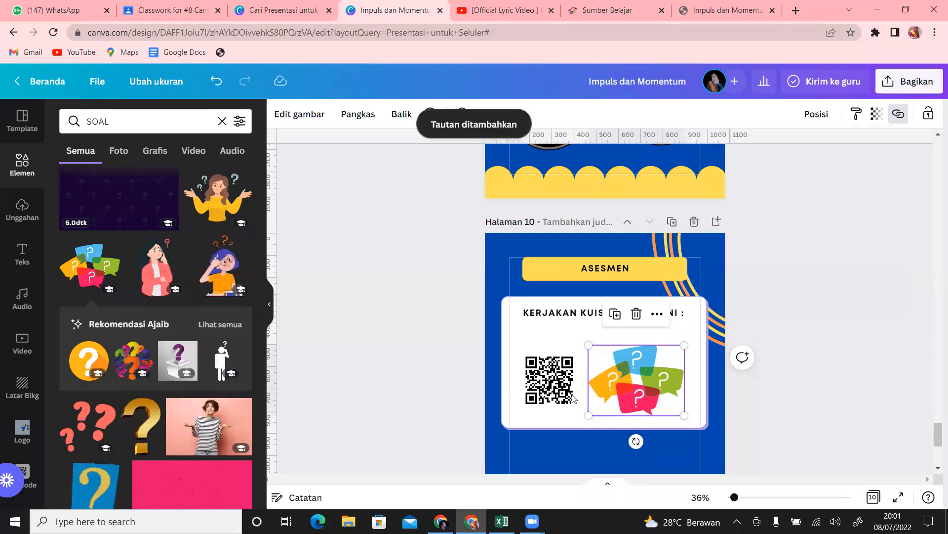
mouse_move(653, 393)
left_mouse_down()
mouse_move(646, 384)
mouse_move(653, 388)
left_mouse_up()
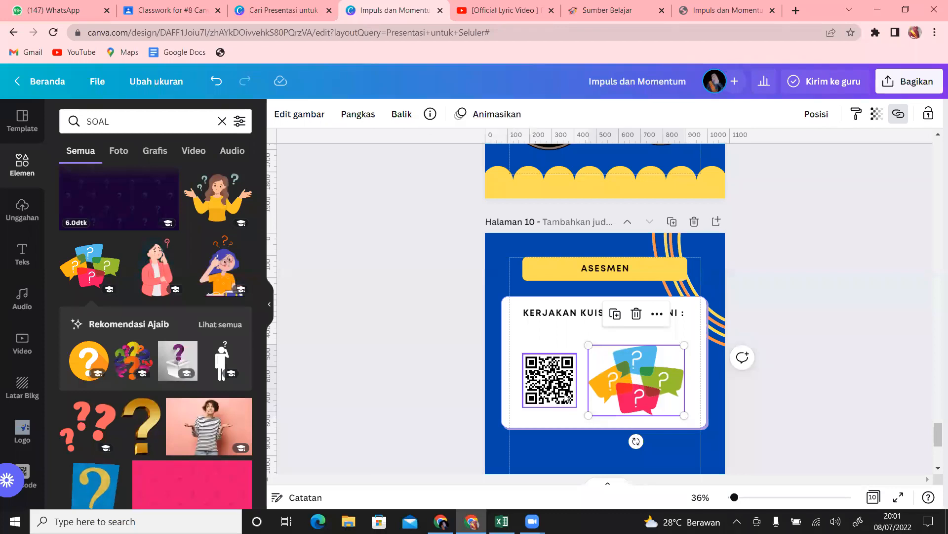
left_click(574, 450)
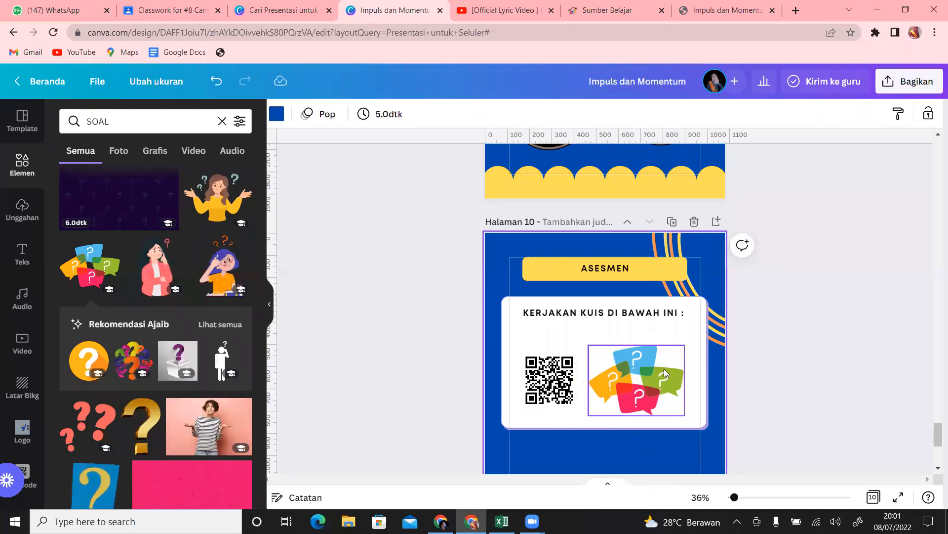
left_click_drag(664, 369, 659, 365)
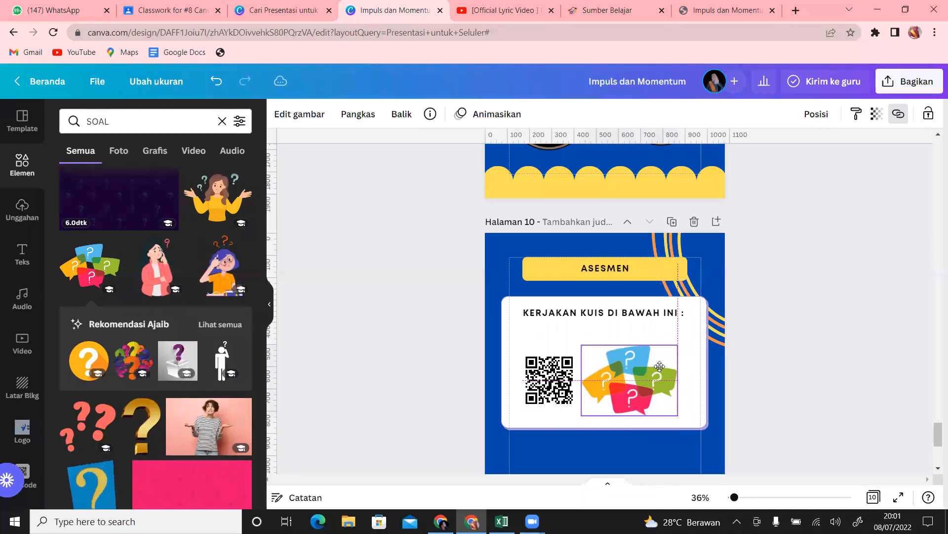
left_click(556, 389)
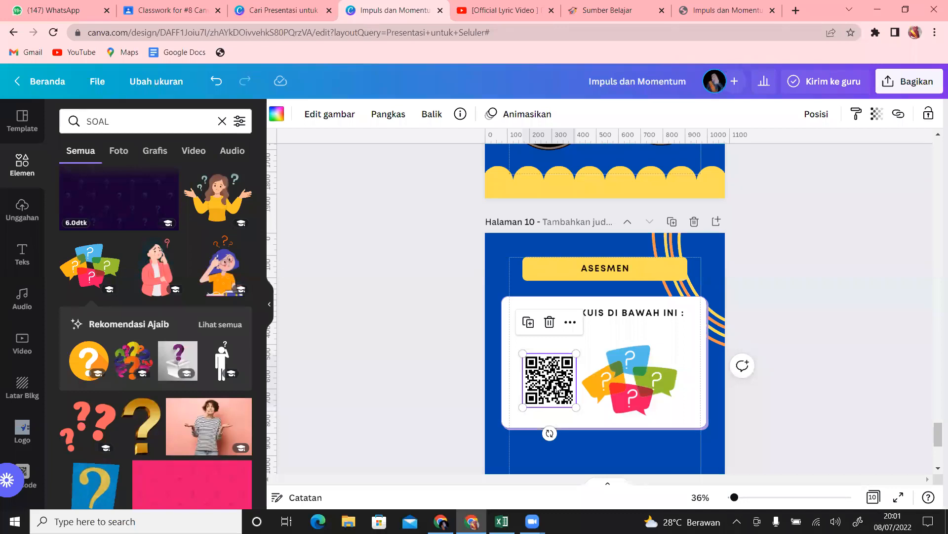
left_click(637, 382)
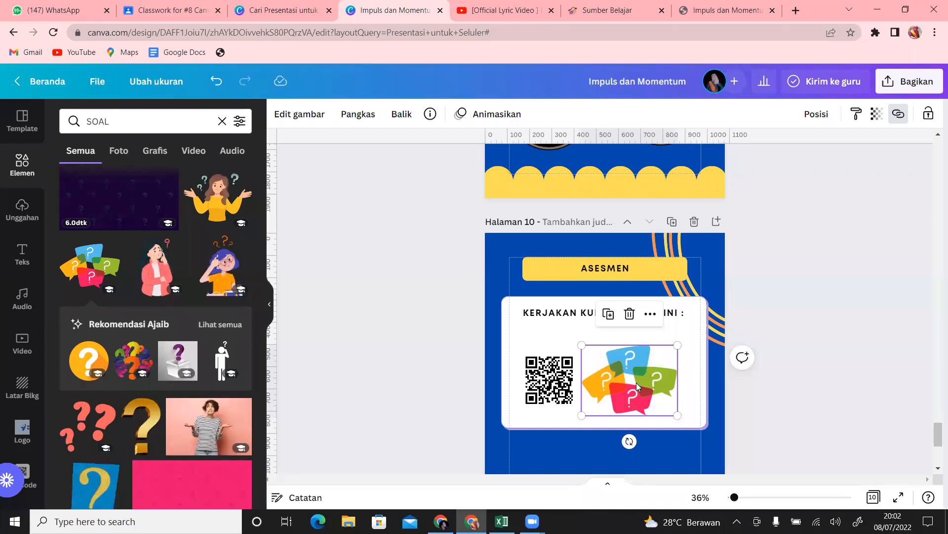
Delete the question-bubble sticker, then centre and enlarge the QR code in the card.
key("Delete")
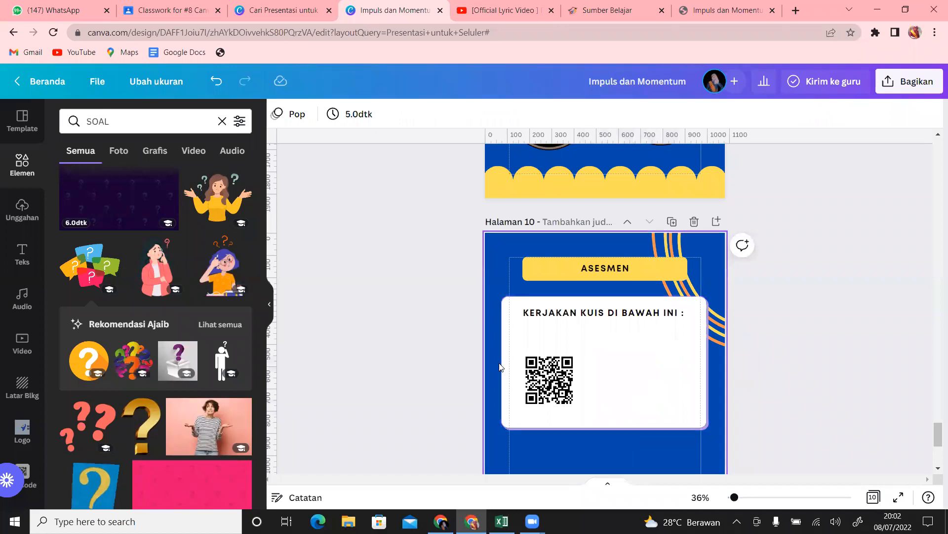
left_click_drag(549, 369, 610, 352)
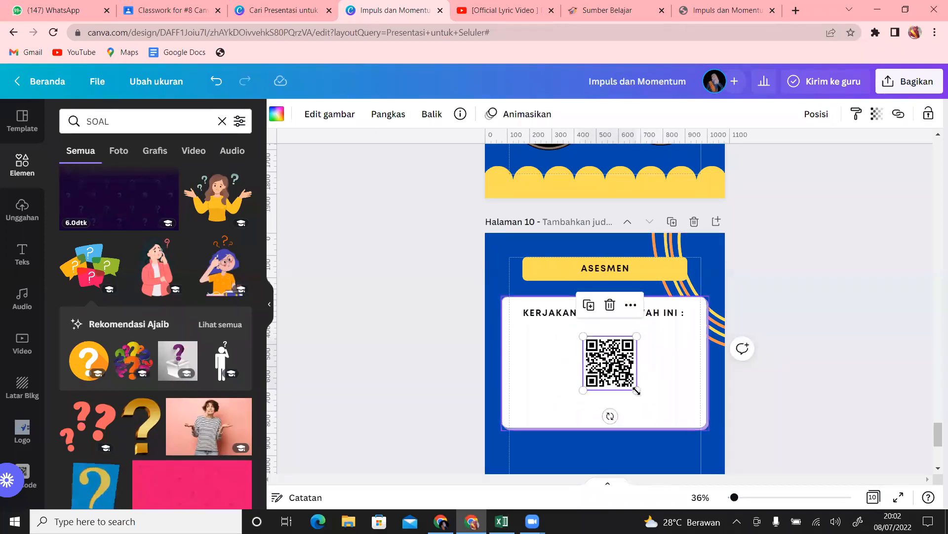
left_click_drag(637, 390, 606, 389)
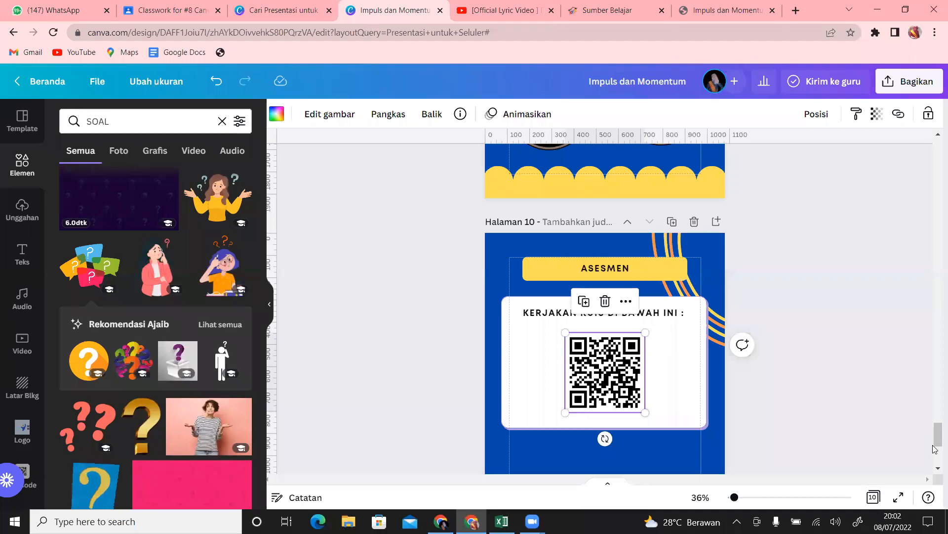
left_click_drag(935, 438, 934, 463)
Zoom out and move the ASESMEN banner, heading, card and QR code lower together.
left_click(795, 472)
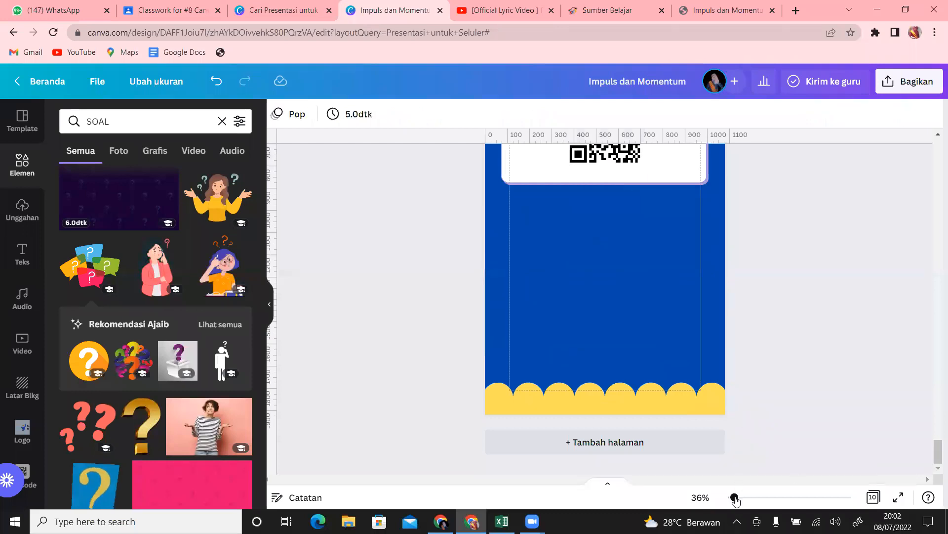
left_click_drag(735, 499, 733, 497)
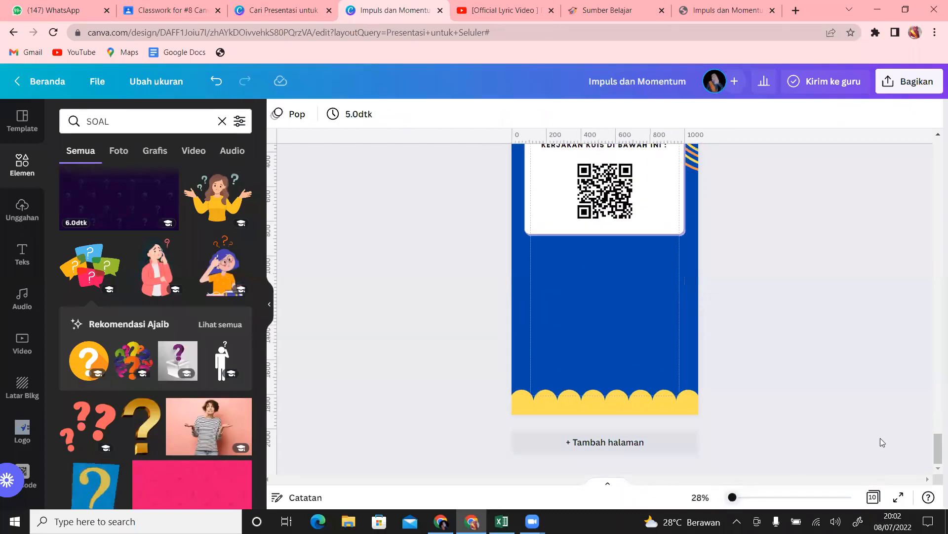
scroll(934, 445, "up", 3)
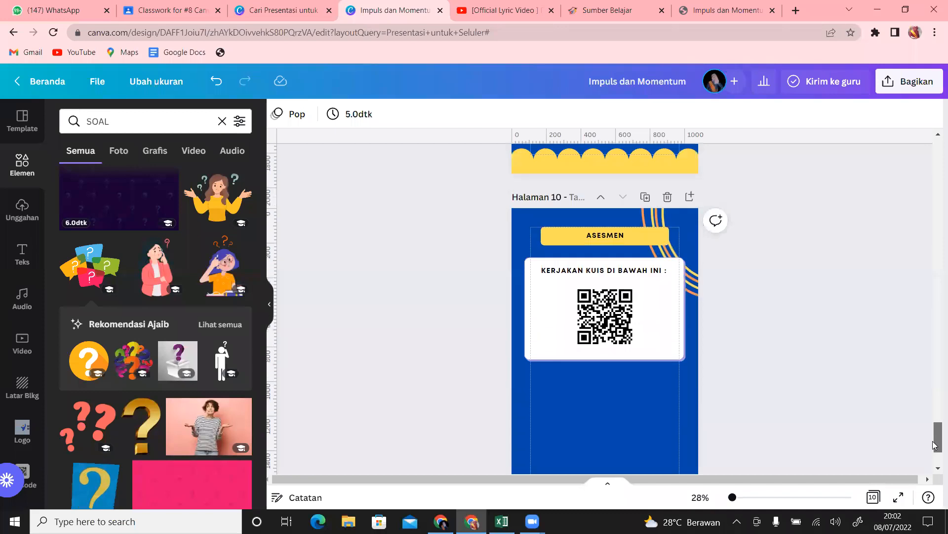
left_click(625, 310)
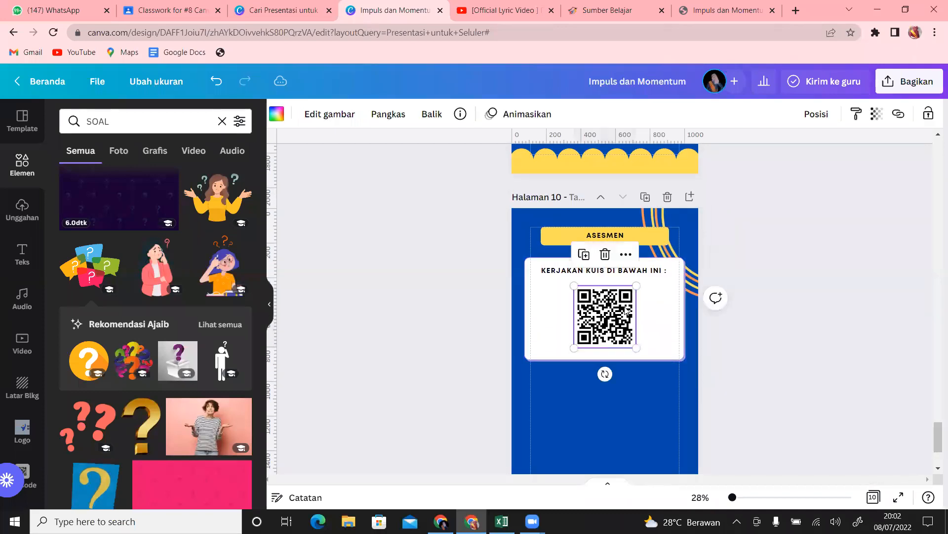
double_click(625, 310)
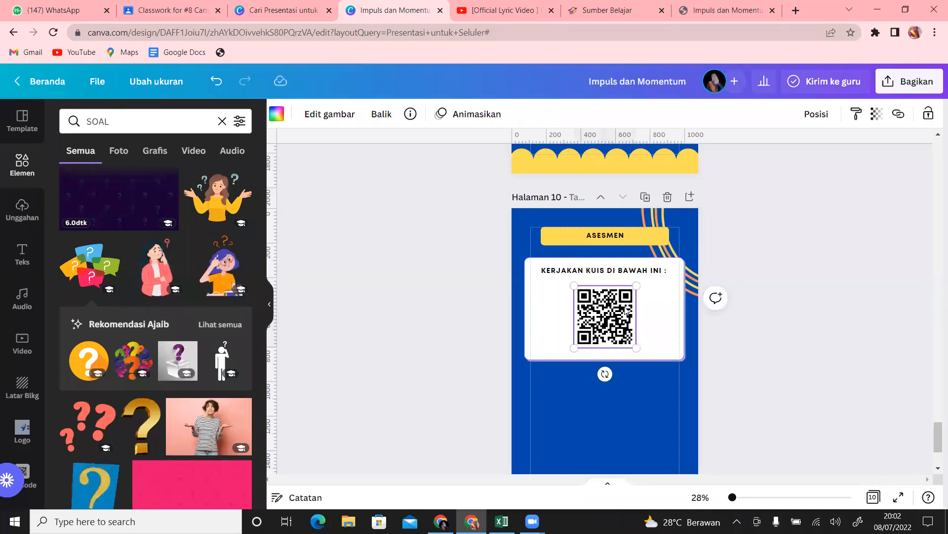
left_click(668, 310, "shift")
left_click(641, 271, "shift")
left_click(613, 236, "shift")
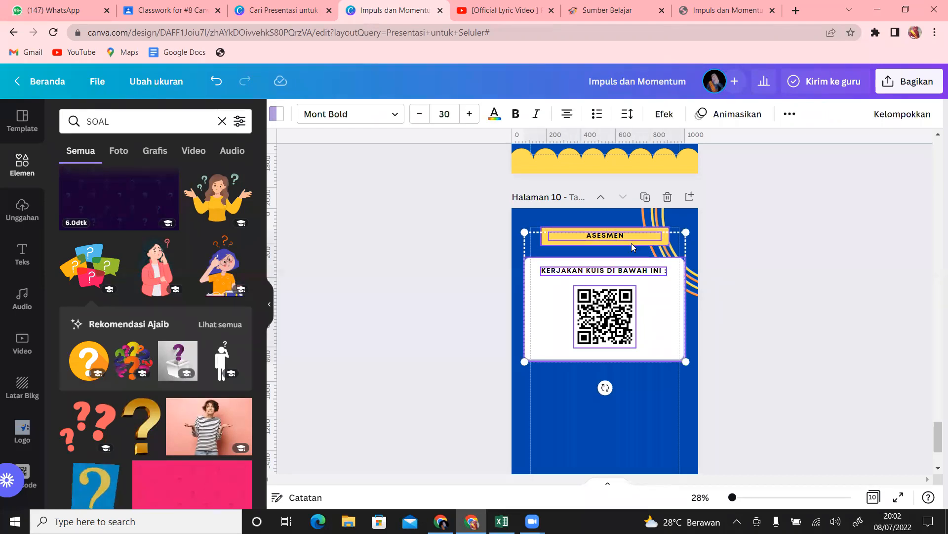
left_click(631, 243, "shift")
left_click_drag(632, 289, 639, 368)
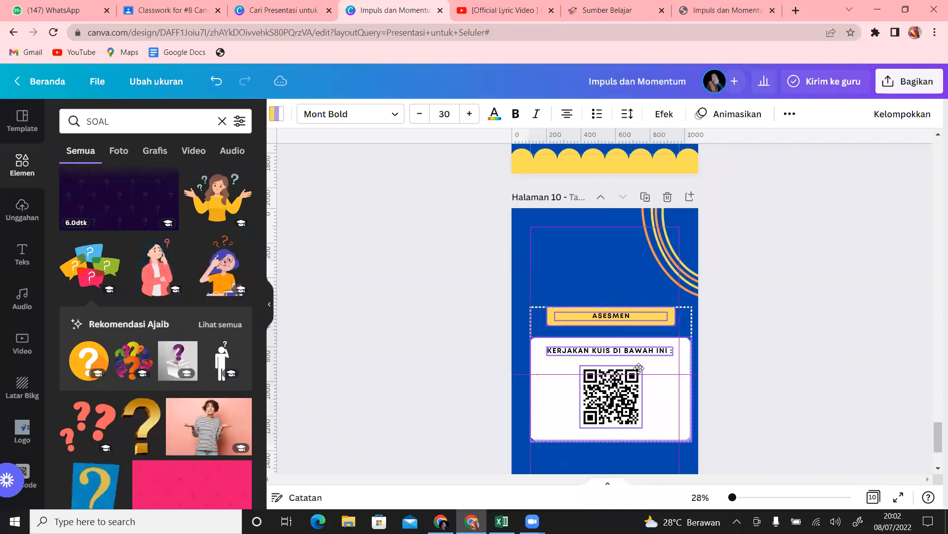
left_click_drag(935, 437, 935, 446)
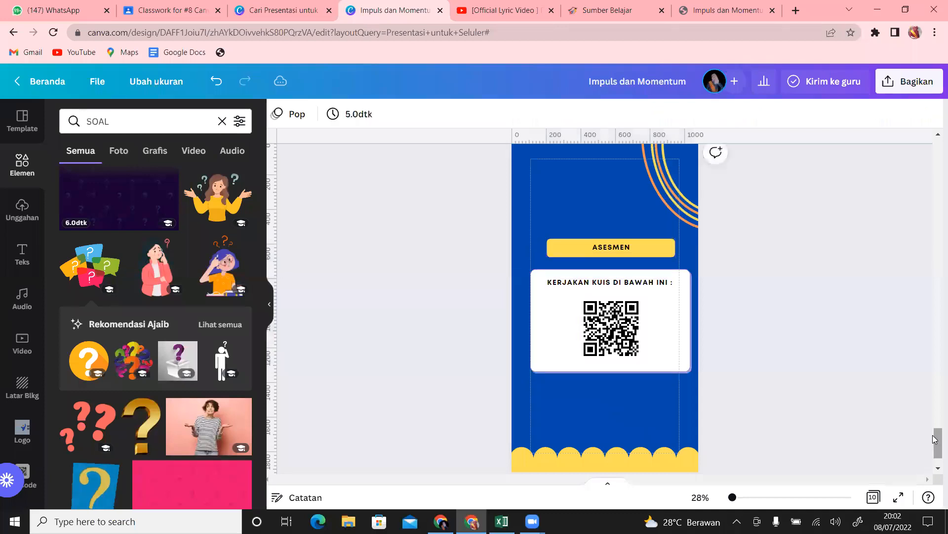
Reselect the banner, heading, card and QR code and nudge the group into place.
left_click(617, 336)
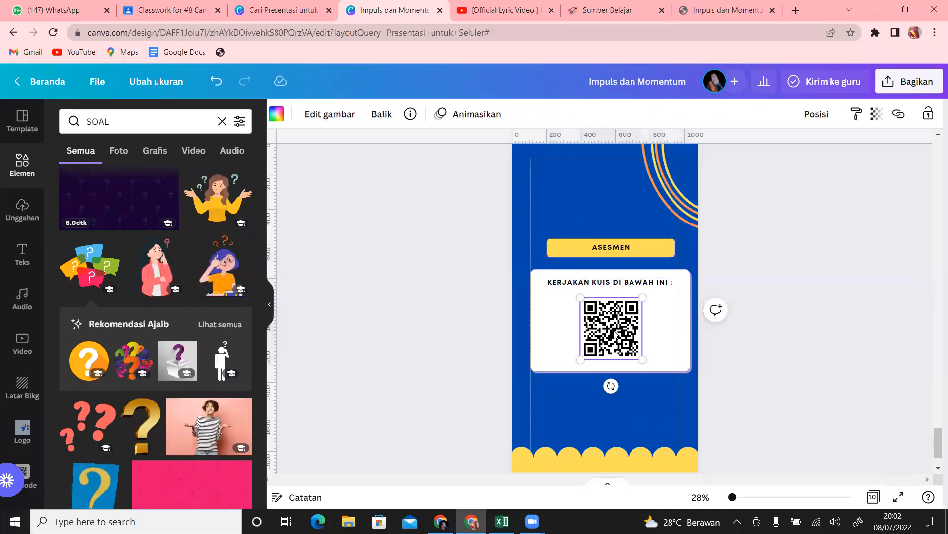
left_click(672, 334)
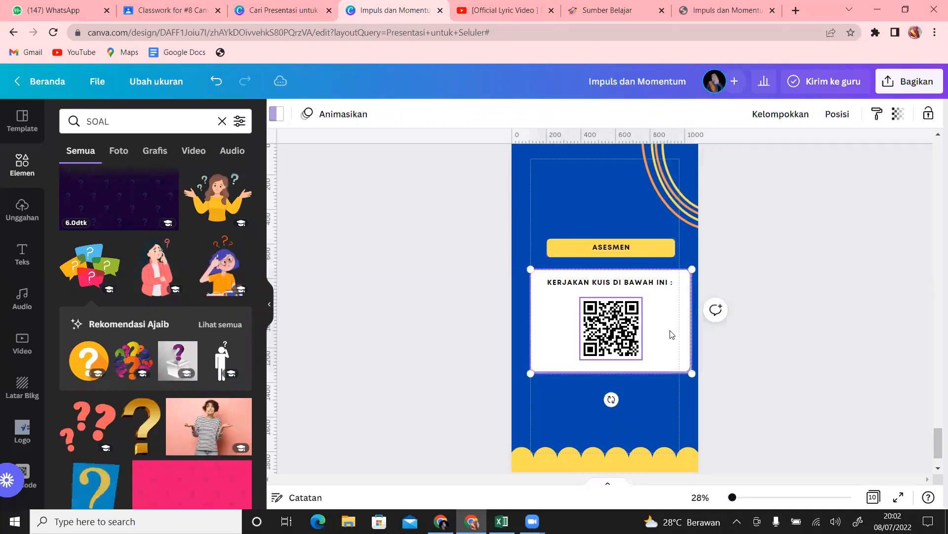
left_click(638, 282)
left_click(625, 246, "shift")
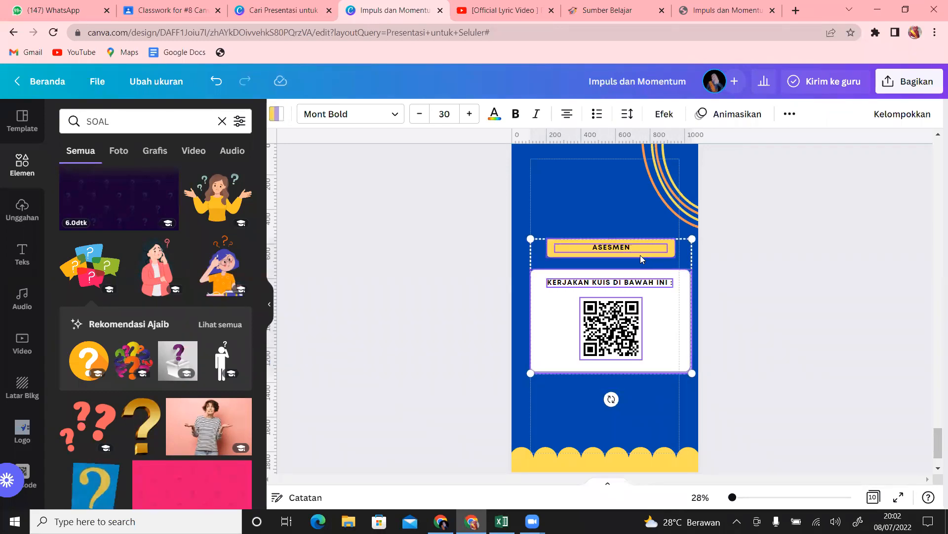
mouse_move(626, 332)
left_mouse_down()
mouse_move(627, 321)
mouse_move(624, 332)
left_mouse_up()
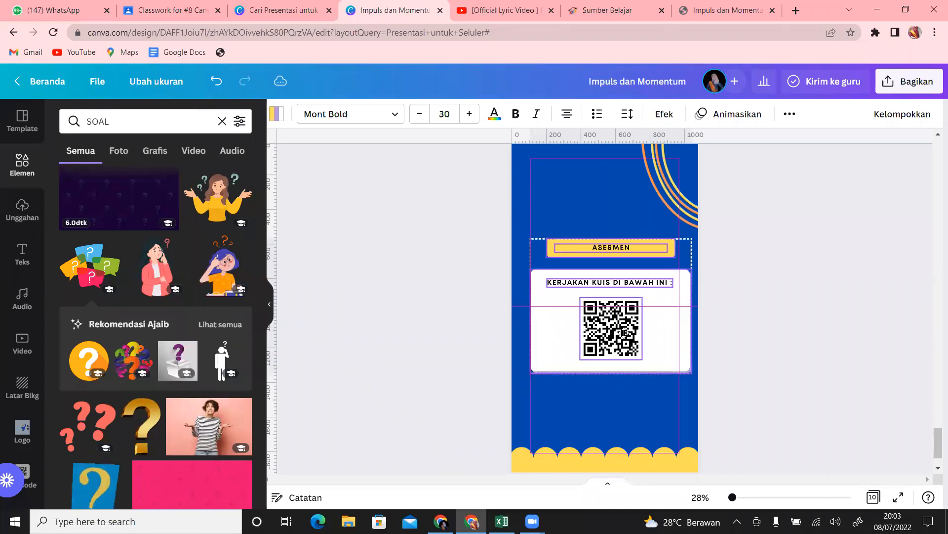
left_click_drag(624, 332, 625, 336)
left_click(762, 325)
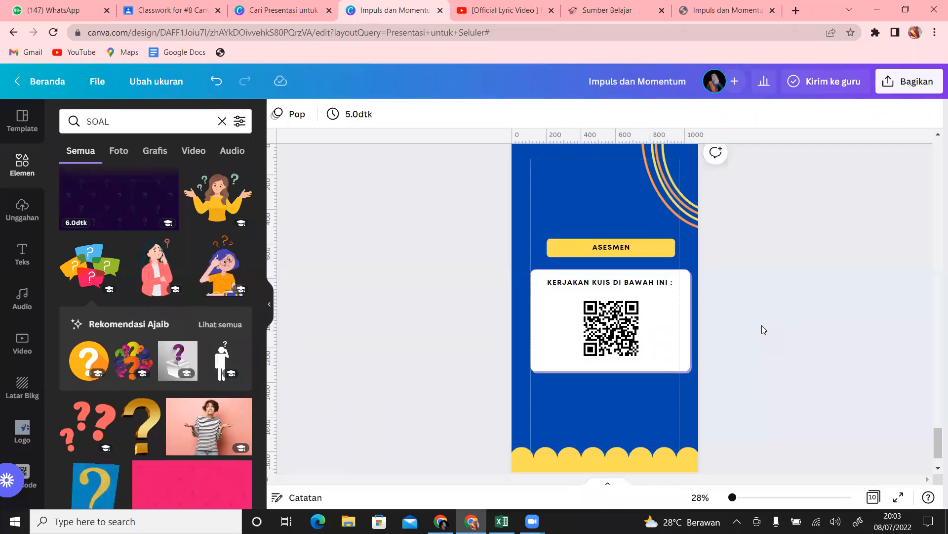
Centre the ASESMEN banner and QR card group horizontally on page 10.
left_click(666, 342)
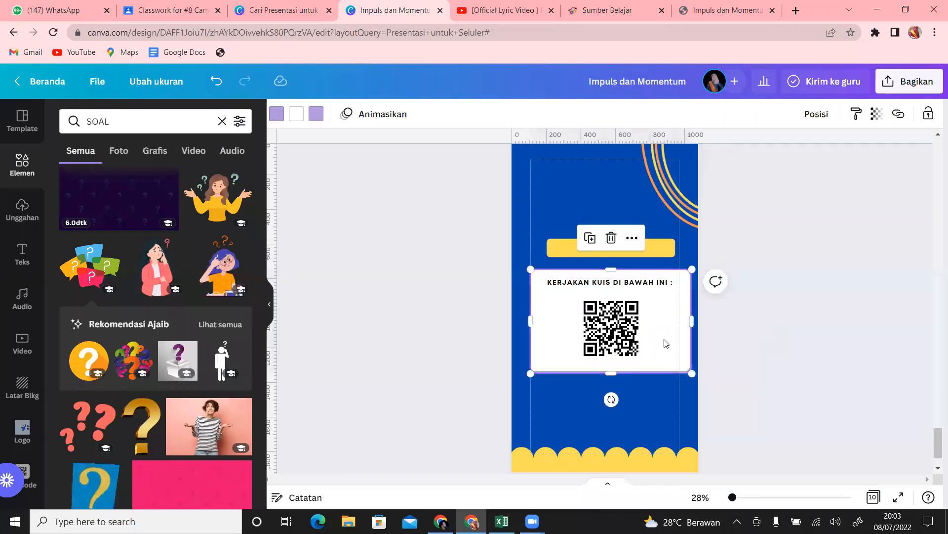
left_click(639, 338, "shift")
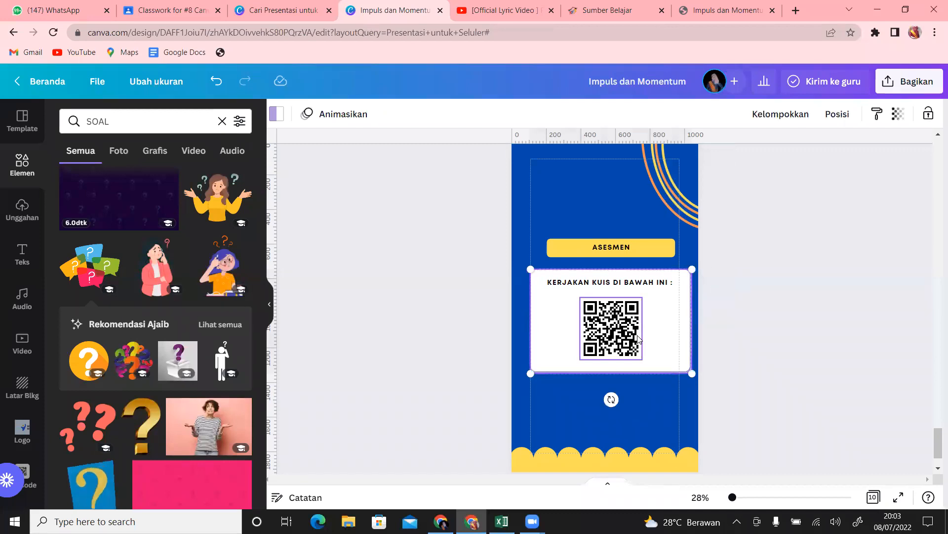
left_click(643, 286, "shift")
left_click(628, 246, "shift")
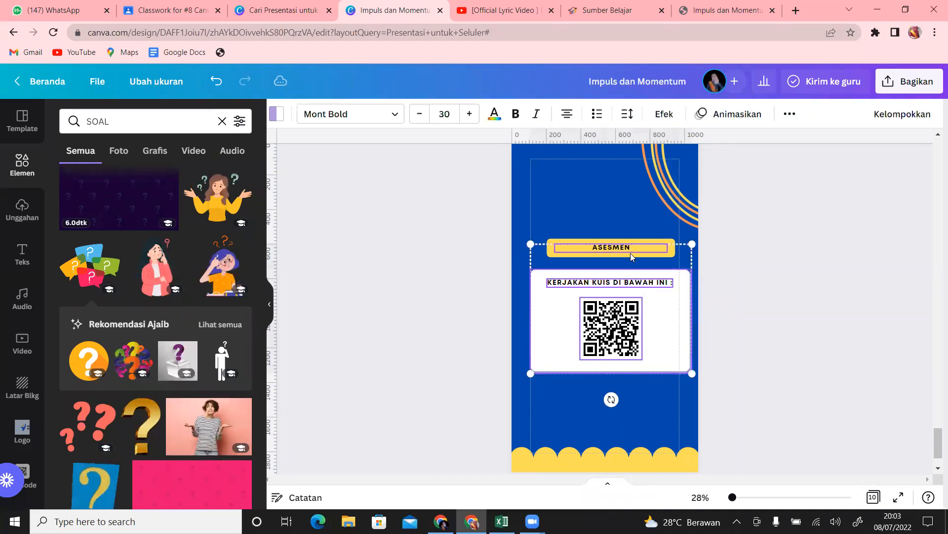
left_click(632, 255, "shift")
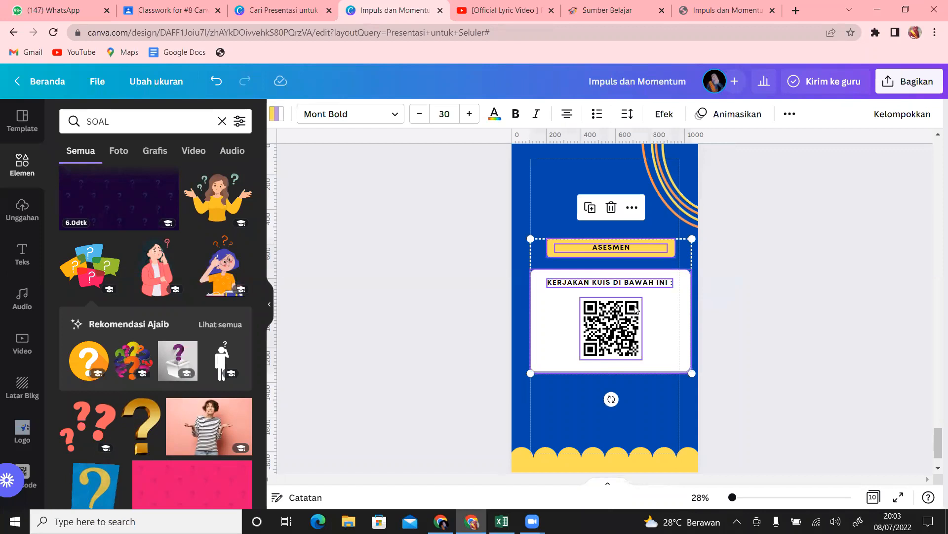
left_click_drag(632, 310, 631, 304)
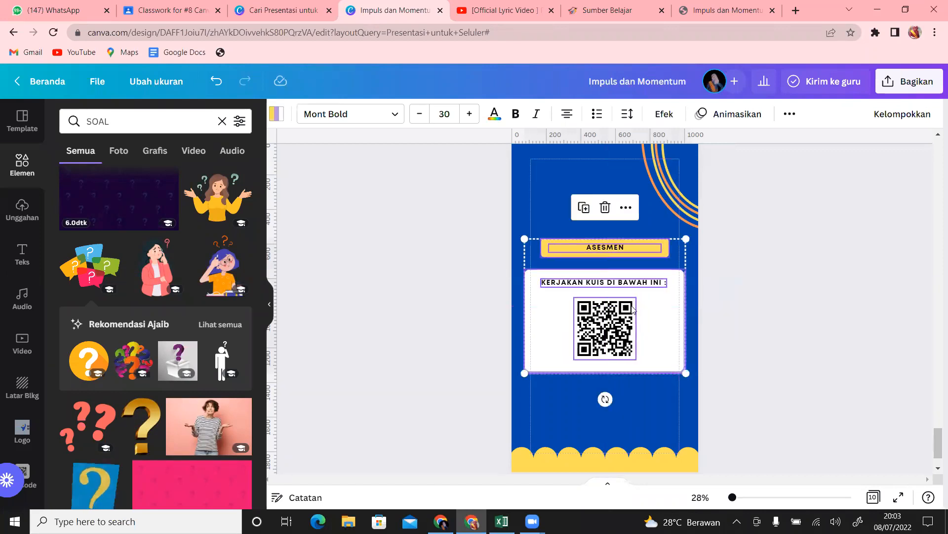
left_click(829, 352)
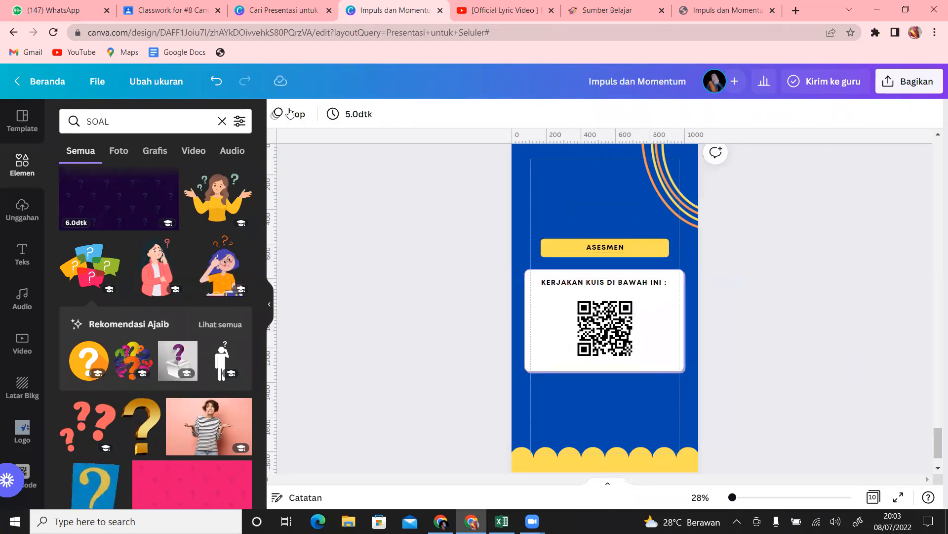
left_click(22, 120)
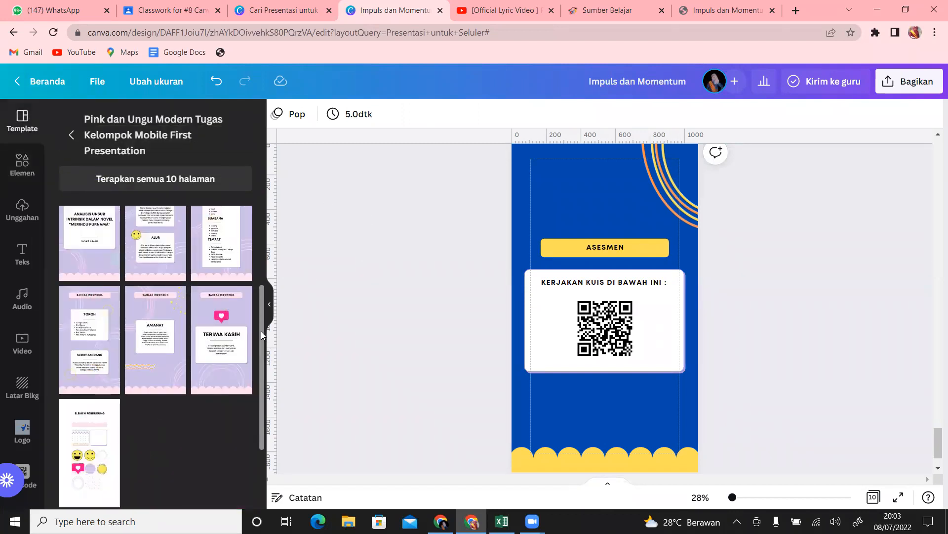
Add the template's TERIMA KASIH slide as page 11 and delete its BAHASA INDONESIA label.
left_click_drag(261, 340, 261, 353)
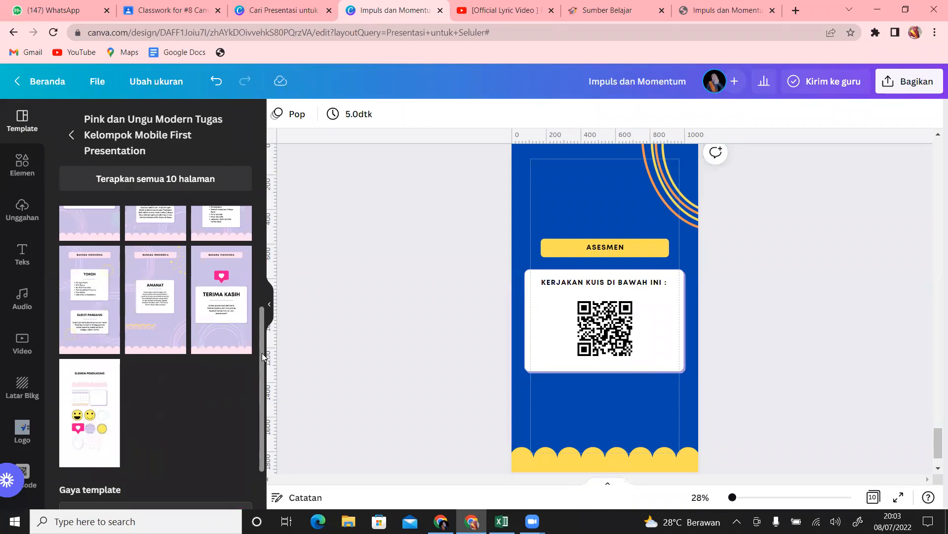
left_click(222, 301)
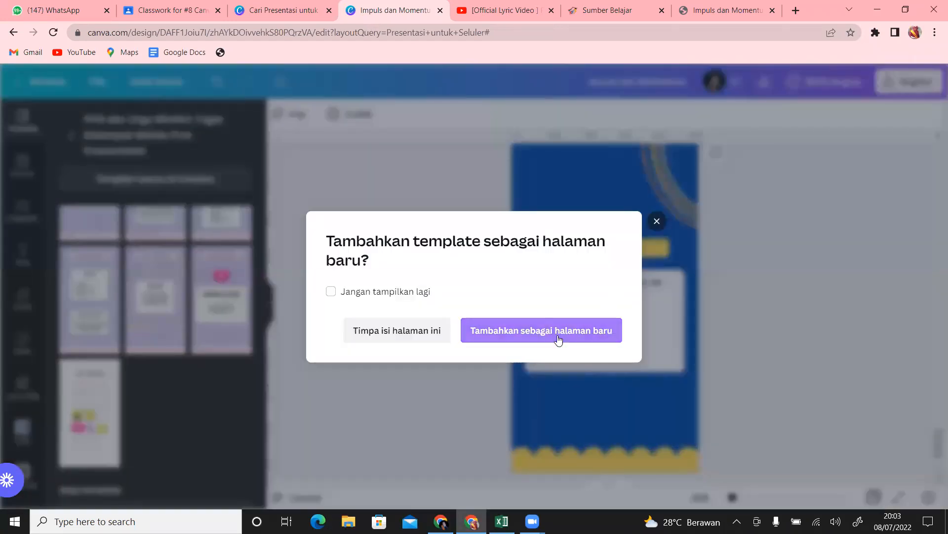
left_click(560, 340)
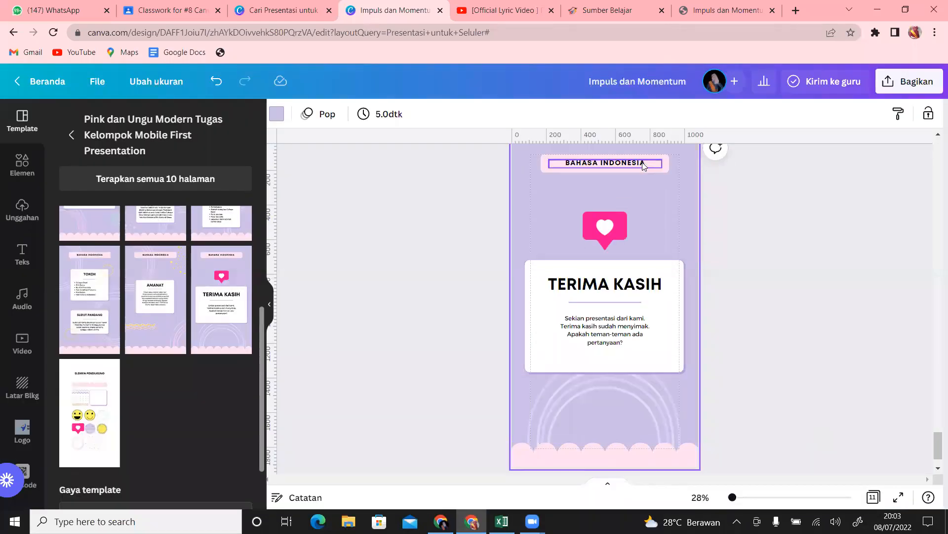
left_click(644, 166)
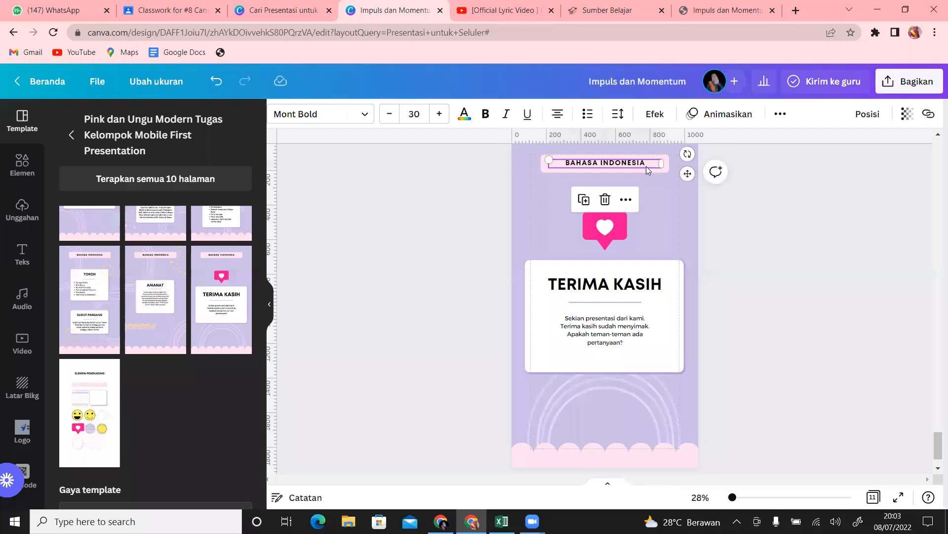
key("Delete")
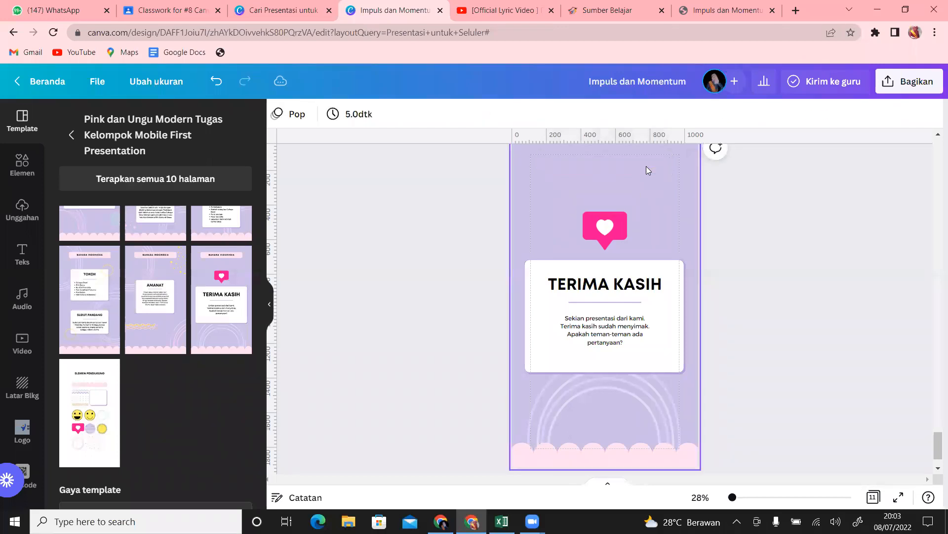
left_click(646, 166)
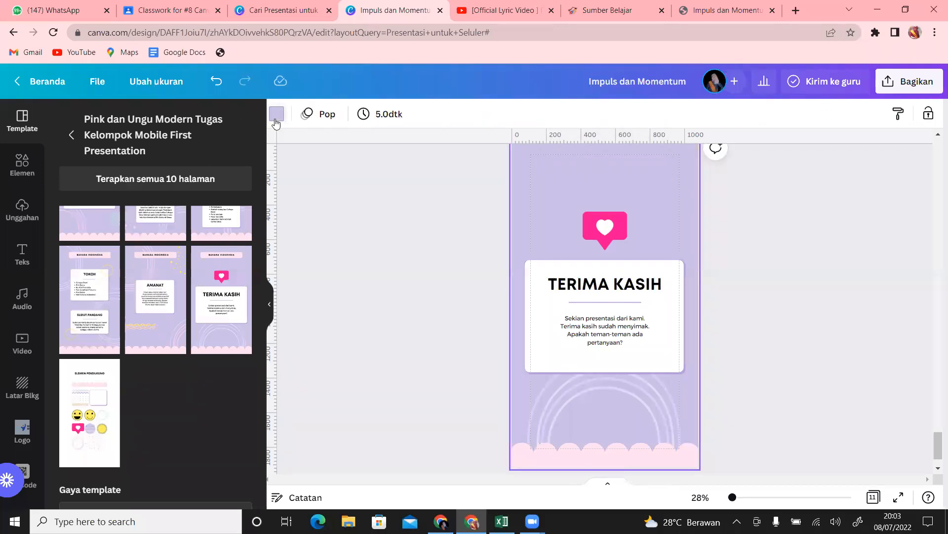
Make the page background dark blue and the bottom cloud strip yellow.
left_click(276, 114)
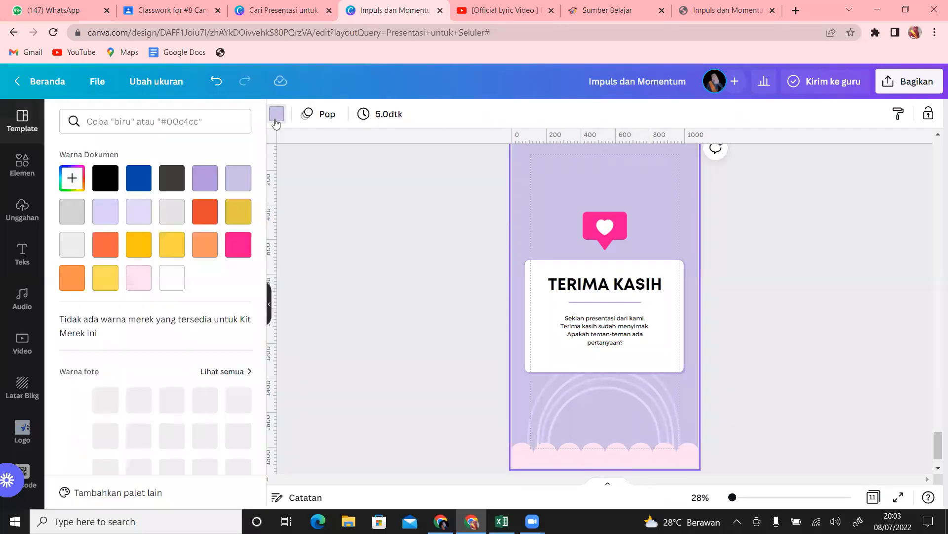
left_click(132, 183)
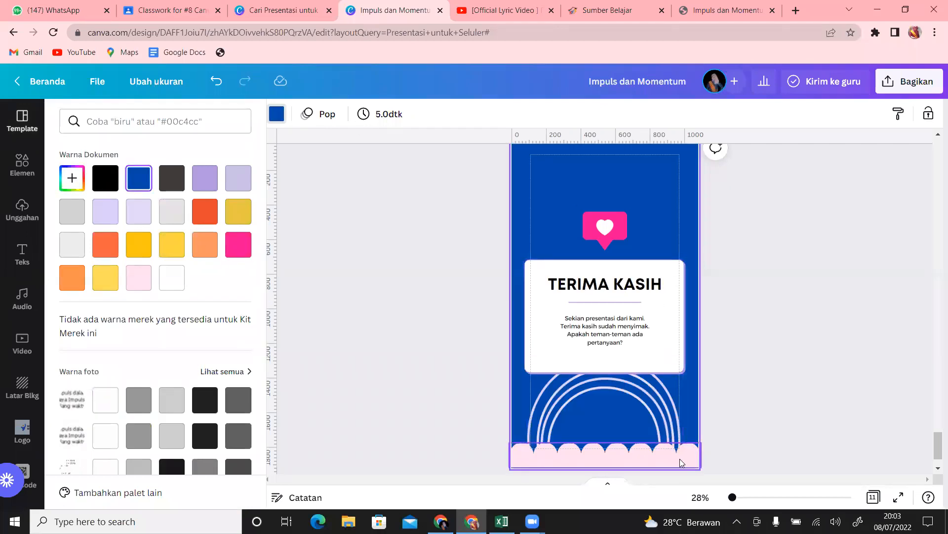
left_click(694, 442)
left_click(276, 113)
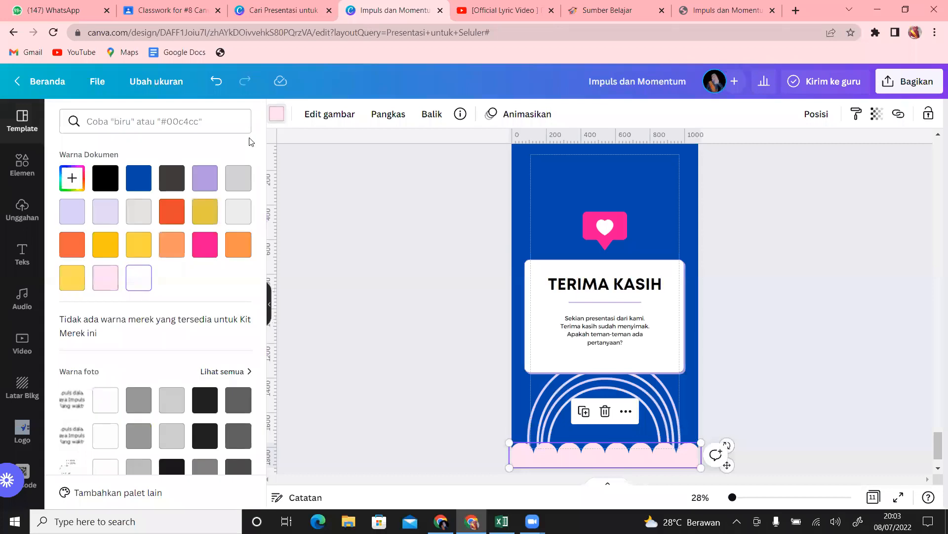
left_click(73, 277)
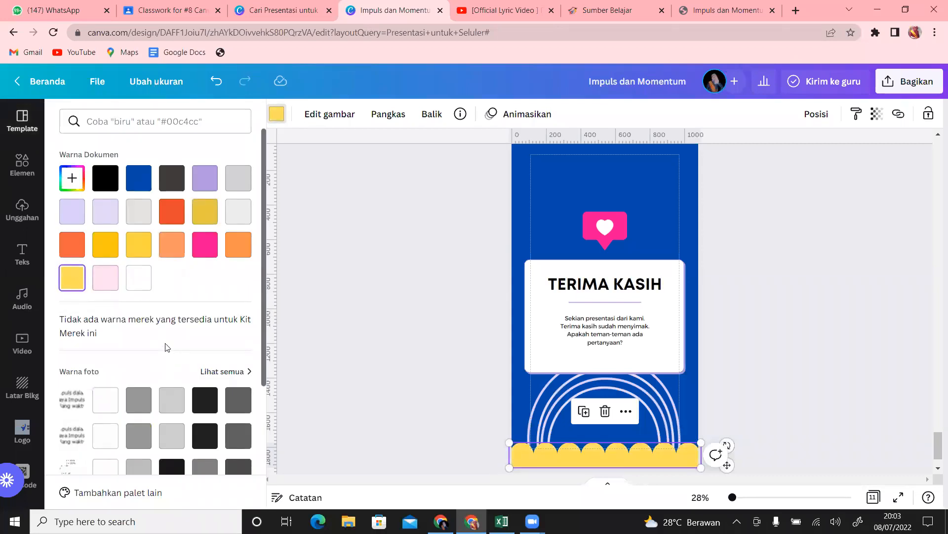
Recolour the rainbow arcs: outer arc yellow, inner arcs orange.
left_click(663, 386)
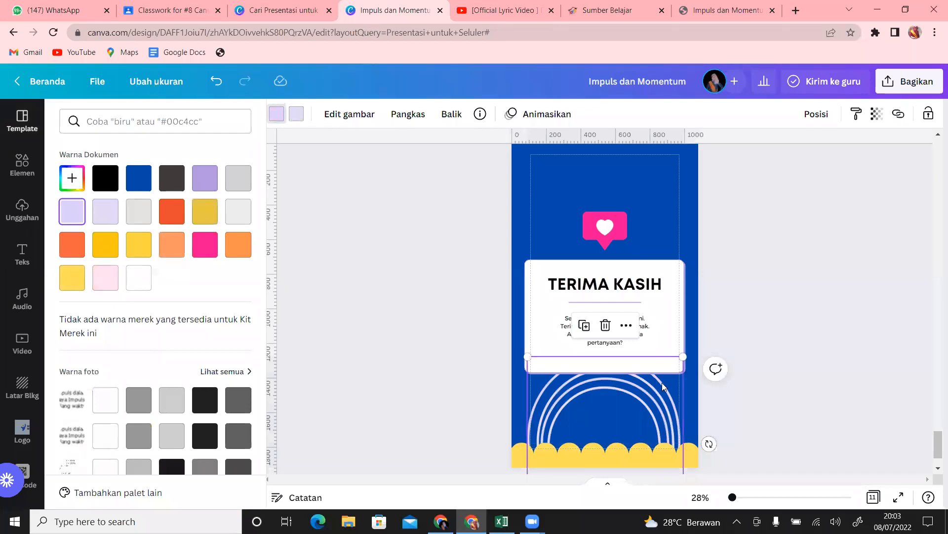
left_click(210, 214)
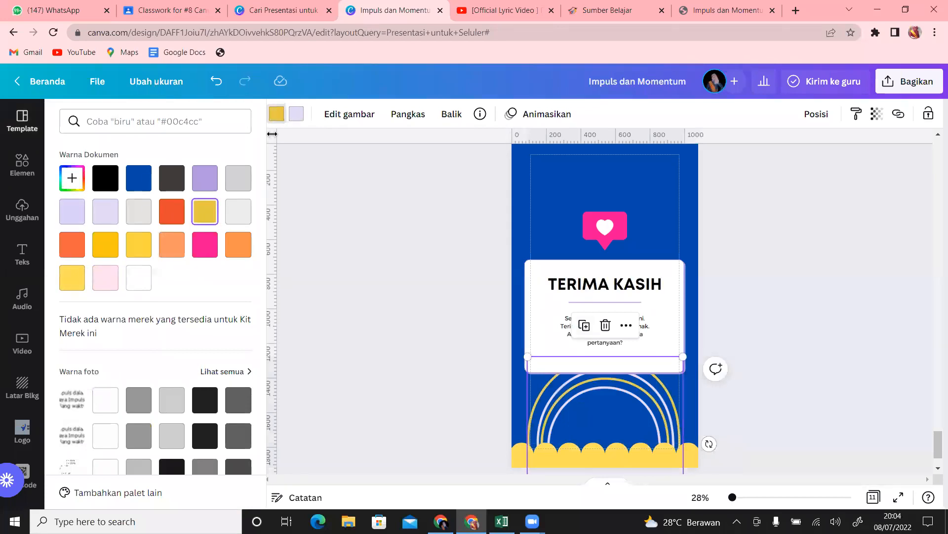
left_click(297, 113)
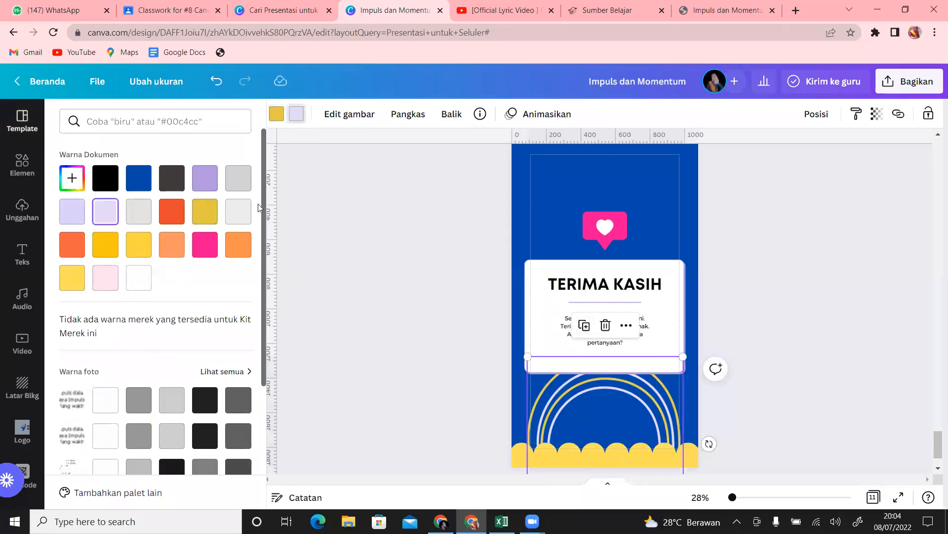
left_click(239, 254)
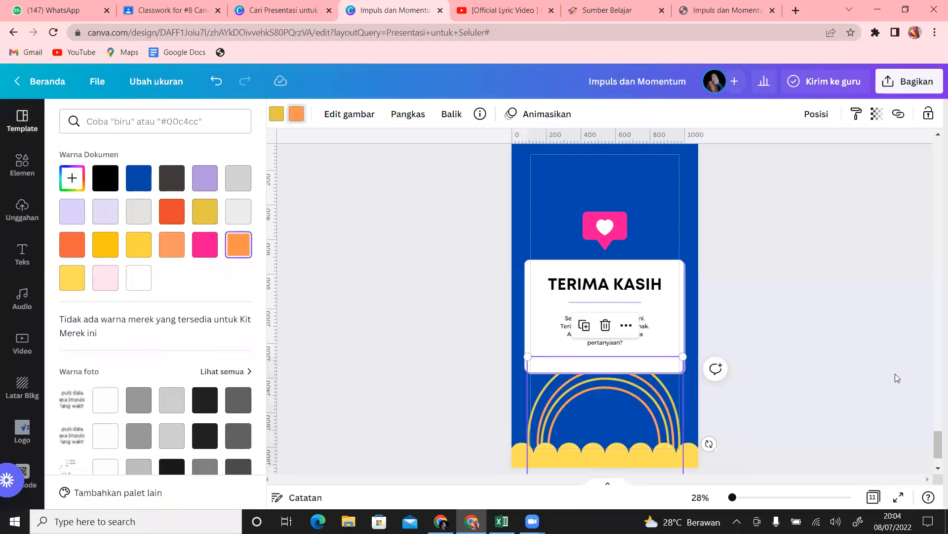
left_click(895, 374)
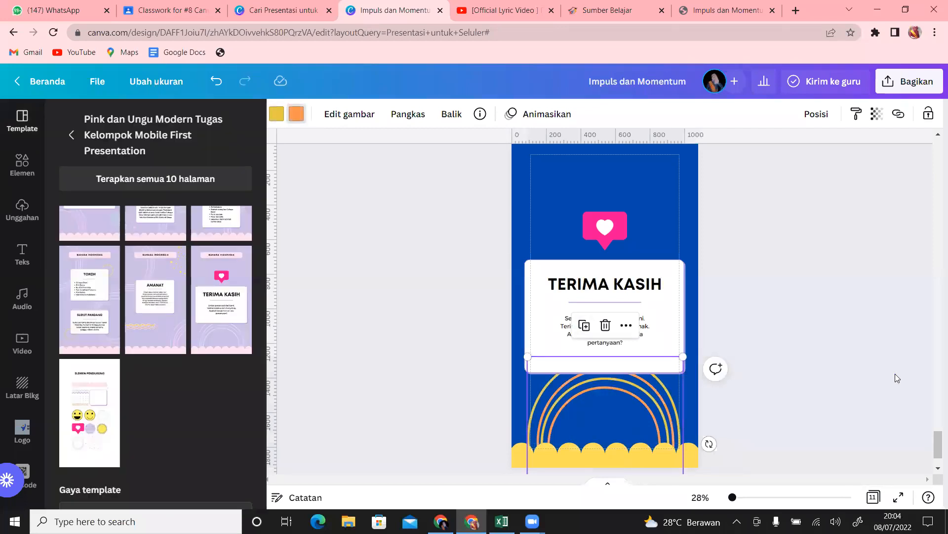
Delete the thank-you paragraph so the card shows only TERIMA KASIH and its divider.
double_click(659, 327)
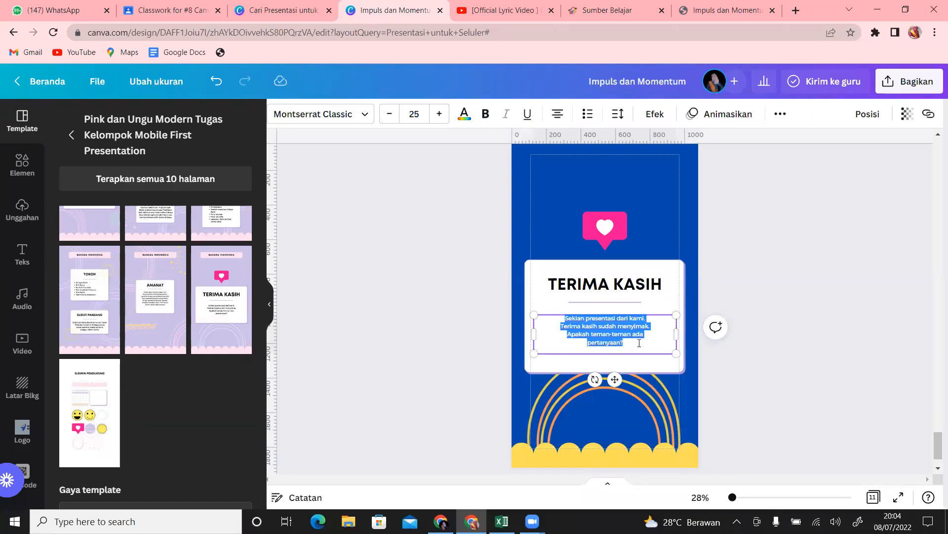
type("S")
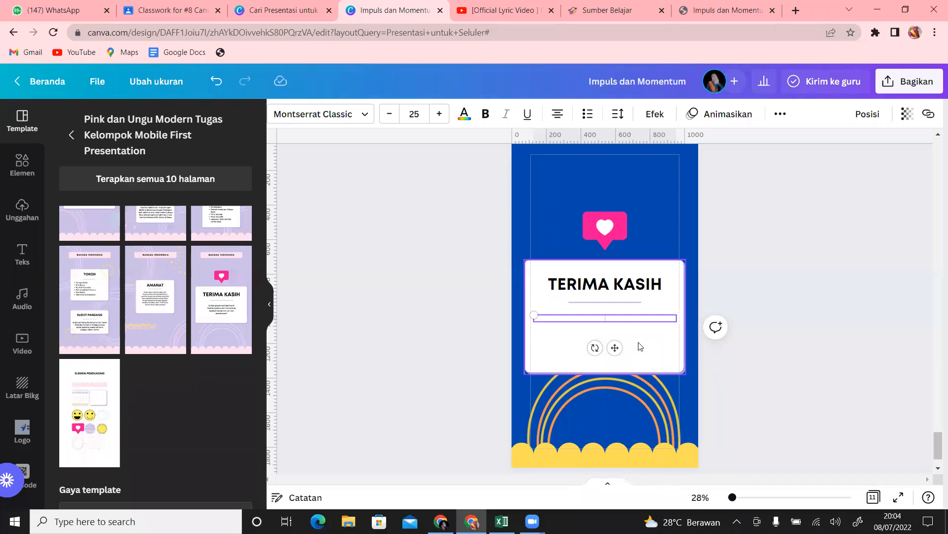
left_click(690, 238)
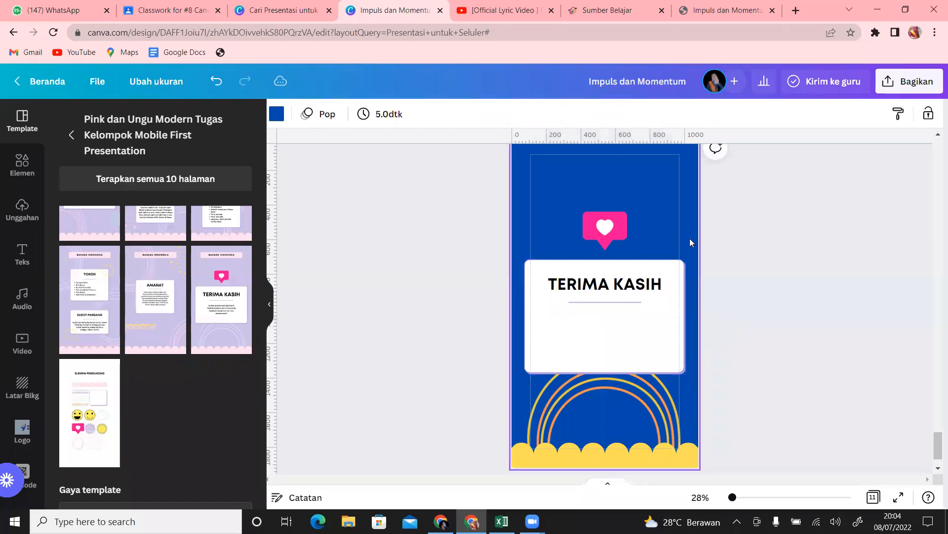
left_click(624, 327)
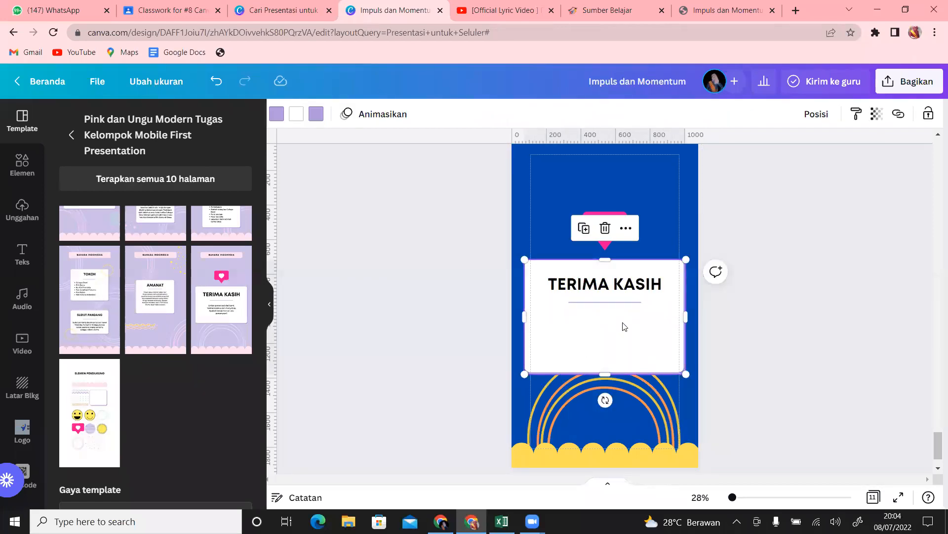
left_click(28, 176)
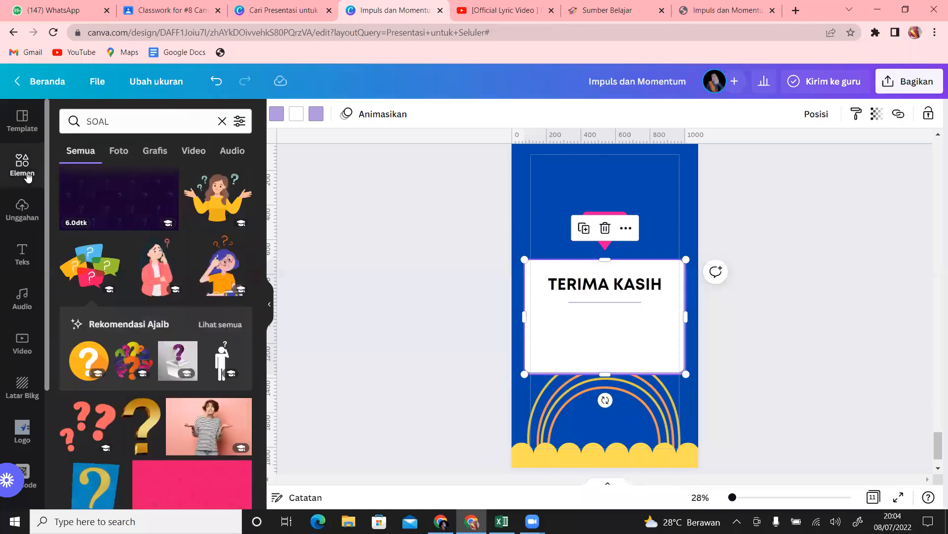
Add a small Facebook icon from Elements on the card's left side.
left_click(76, 120)
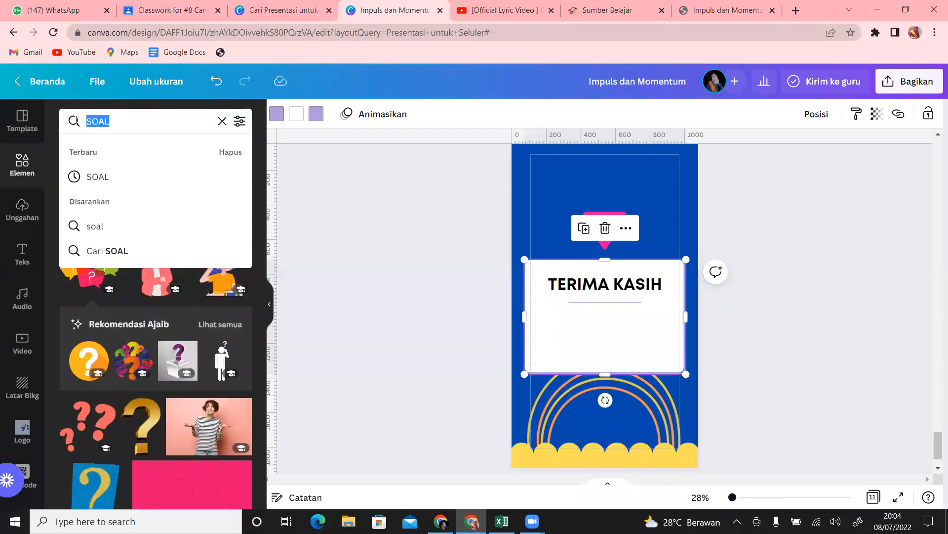
type("f")
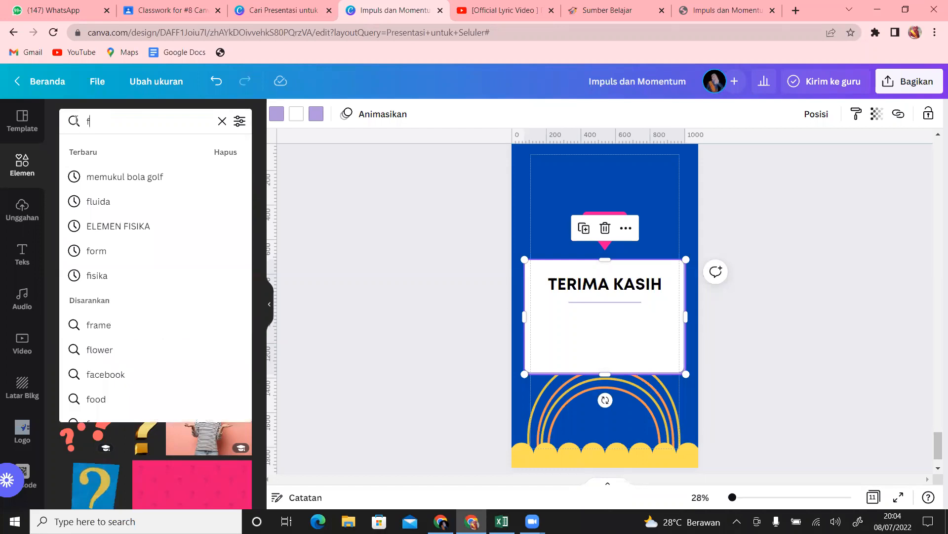
type("acebook")
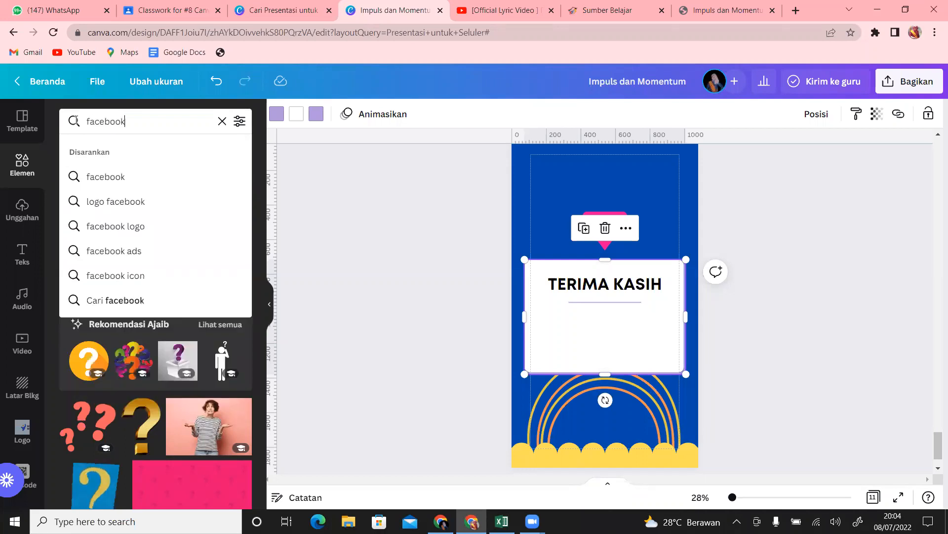
left_click(132, 177)
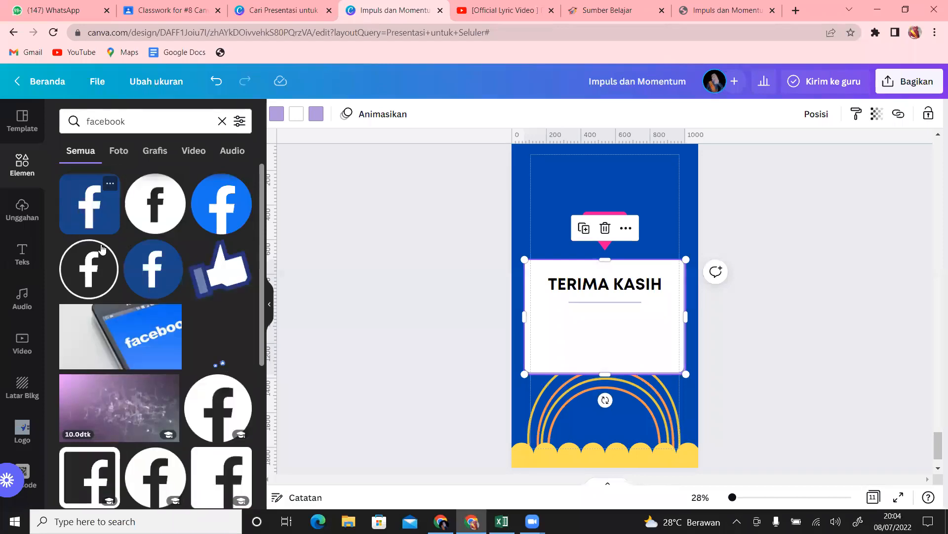
left_click(98, 220)
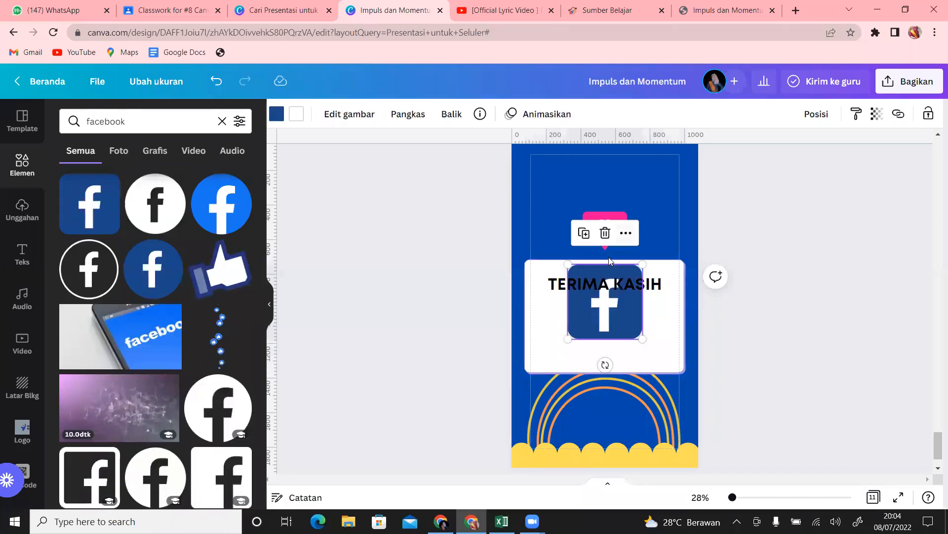
left_click_drag(642, 264, 574, 331)
left_click_drag(586, 365, 564, 361)
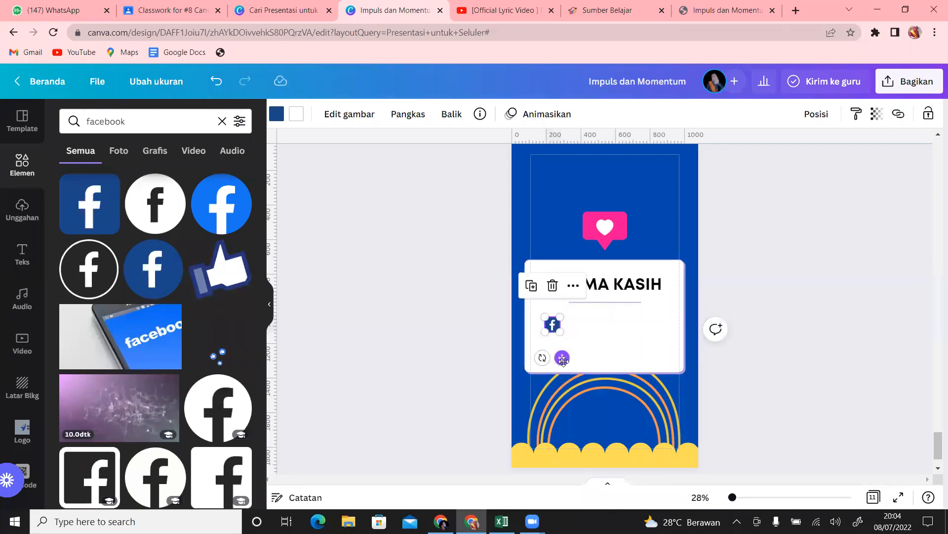
Add a small Instagram icon stacked below the Facebook icon.
left_click(67, 120)
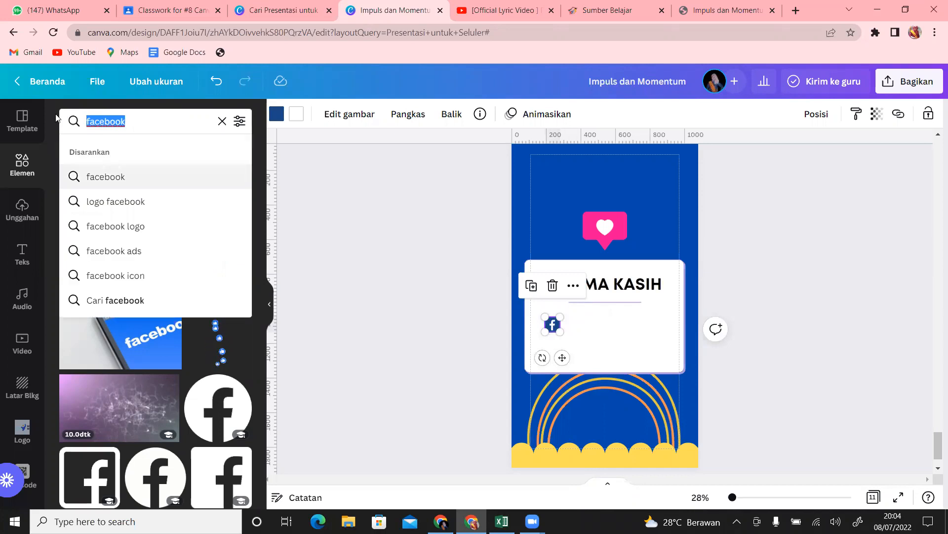
type("instag")
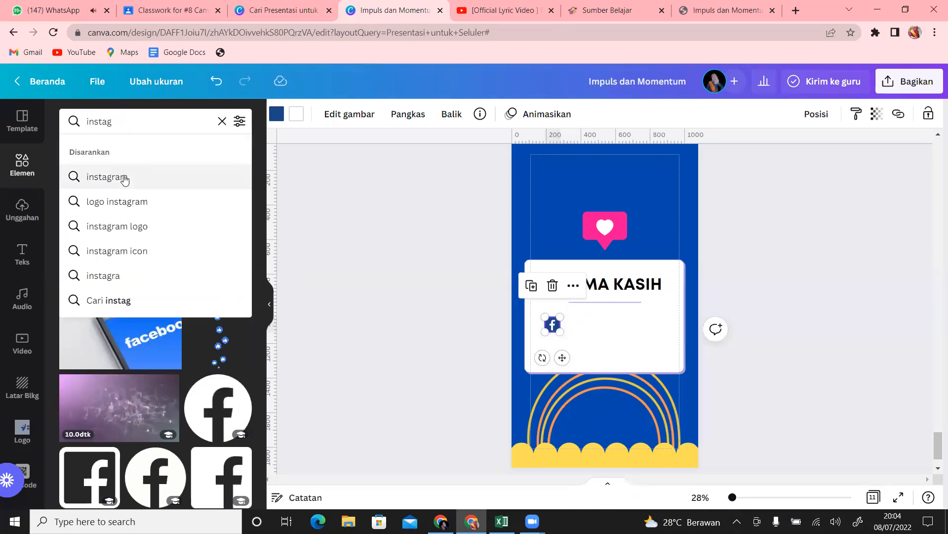
left_click(120, 177)
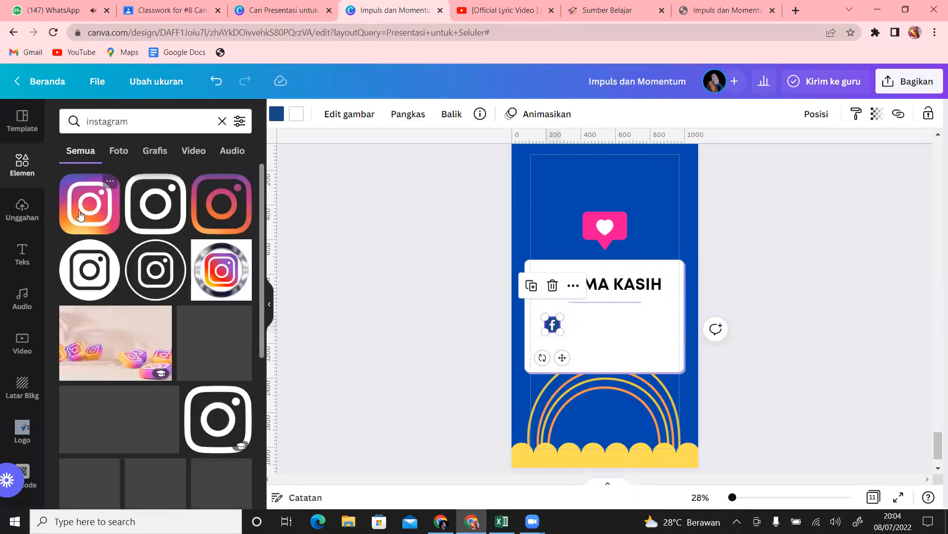
left_click(91, 211)
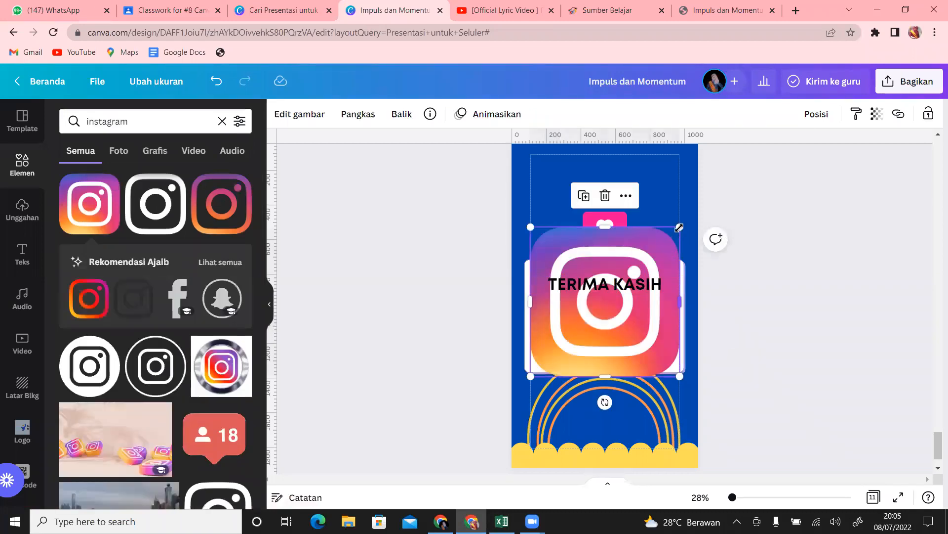
left_click_drag(680, 227, 542, 367)
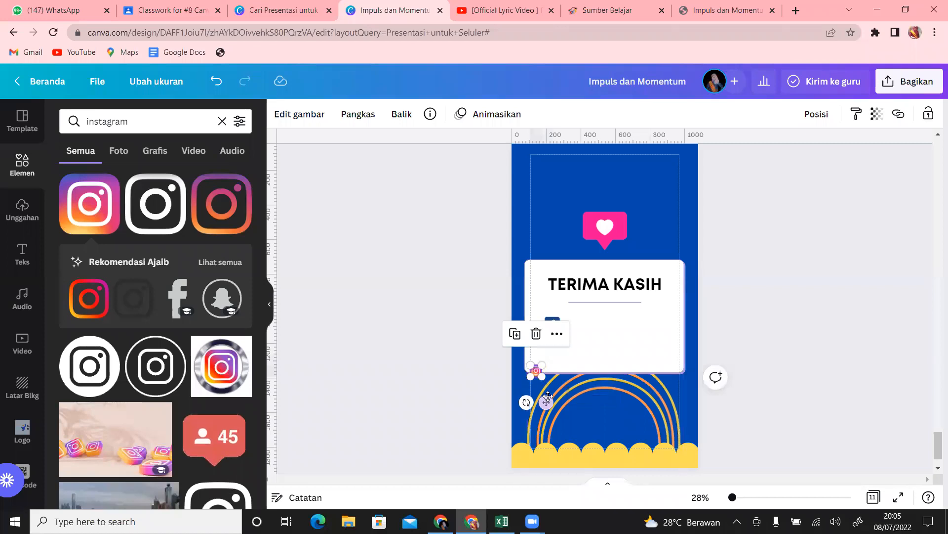
left_click_drag(546, 402, 560, 360)
Review the finished closing page and open a new blank browser tab.
left_click(637, 336)
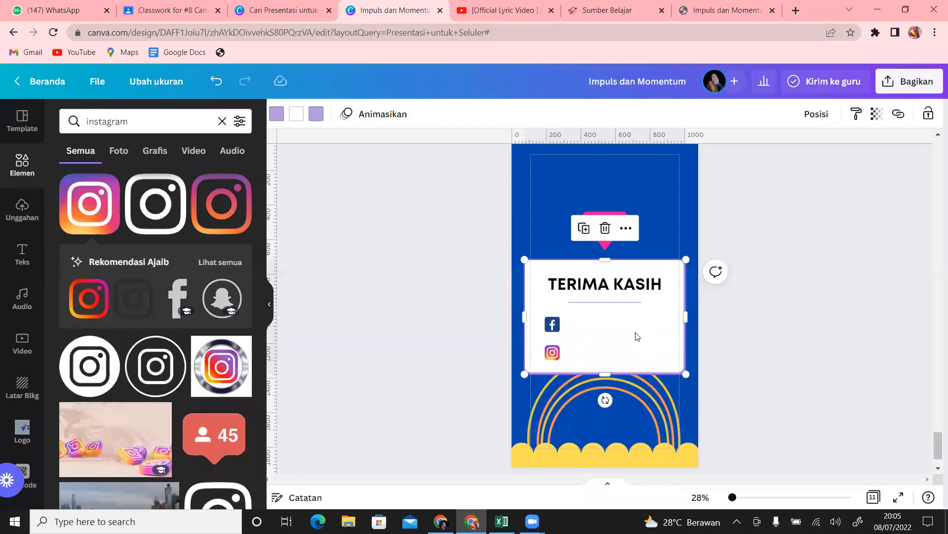
left_click(795, 323)
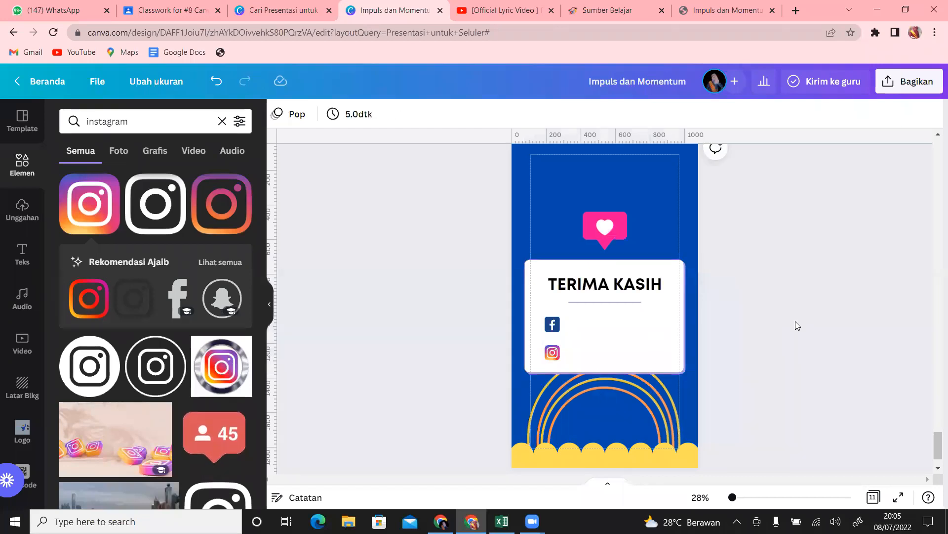
left_click(797, 9)
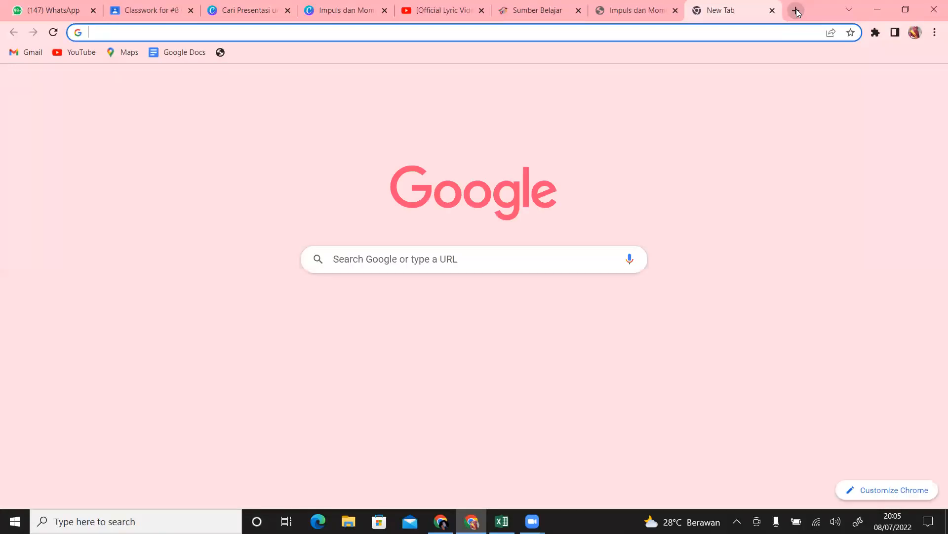
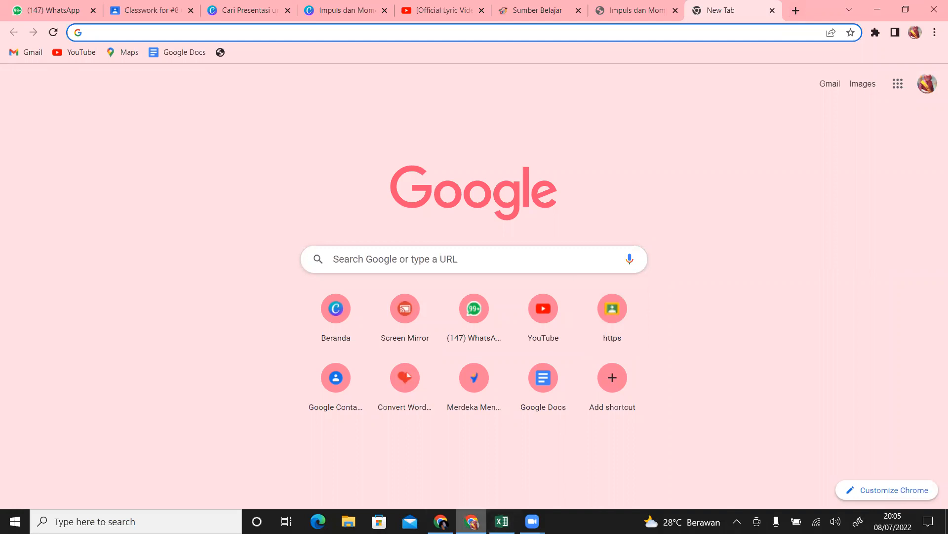
Copy the Quizizz quiz join link and return to the Impuls dan Momentum Canva design.
left_click(471, 521)
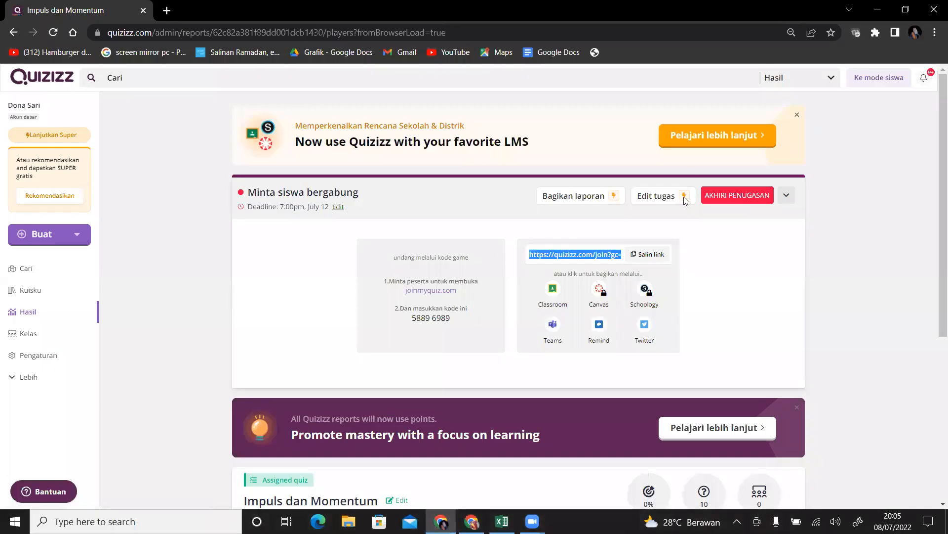
left_click(647, 256)
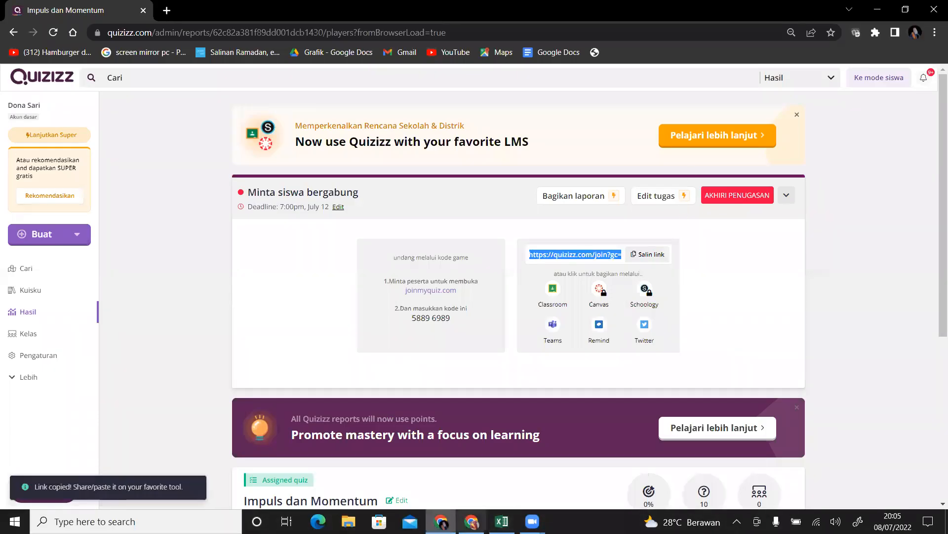
left_click(471, 521)
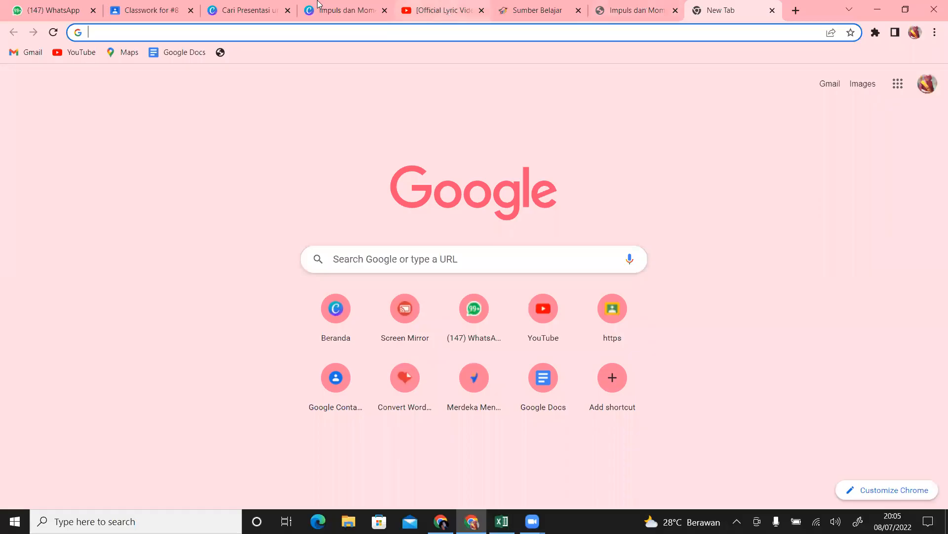
left_click(336, 10)
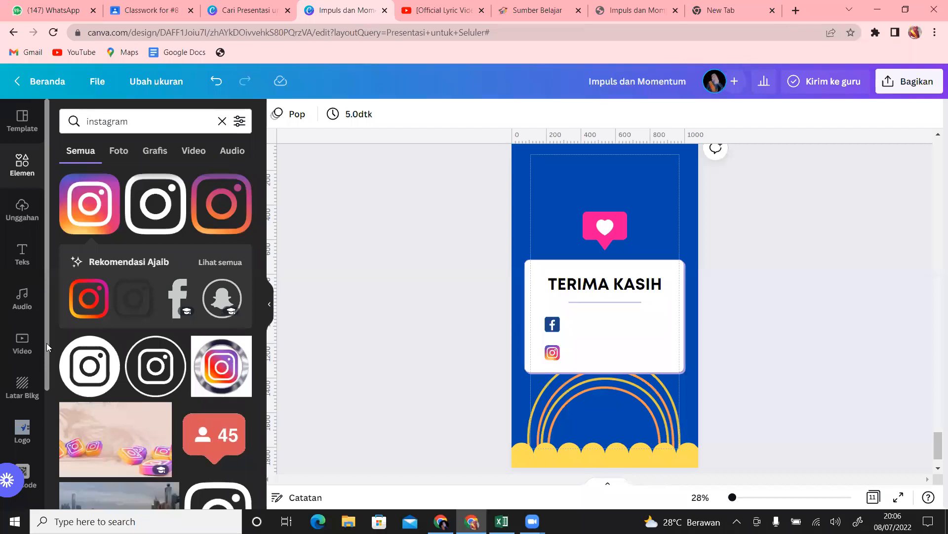
Generate a QR code from the pasted Quizizz join link using Canva's QR Code app.
left_click_drag(46, 343, 58, 460)
left_click_drag(47, 315, 50, 439)
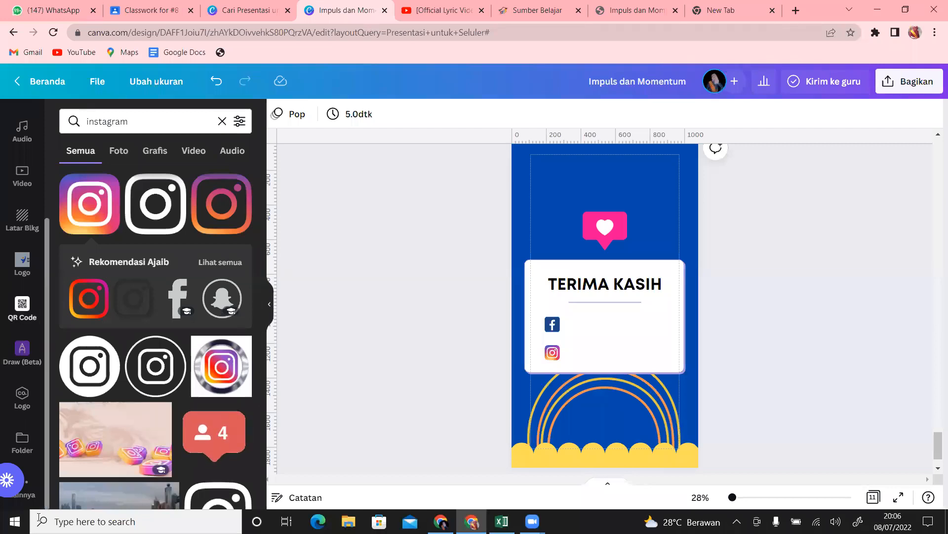
left_click(28, 481)
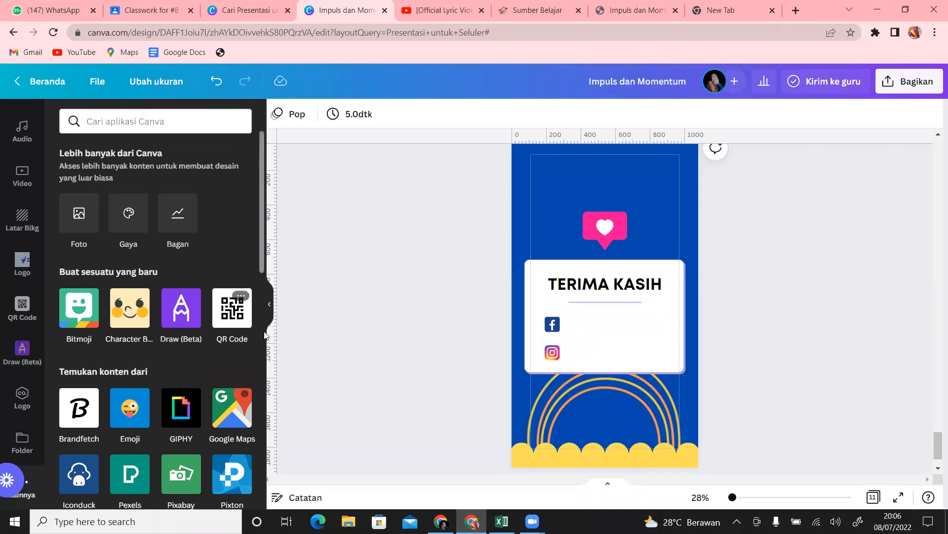
left_click(236, 310)
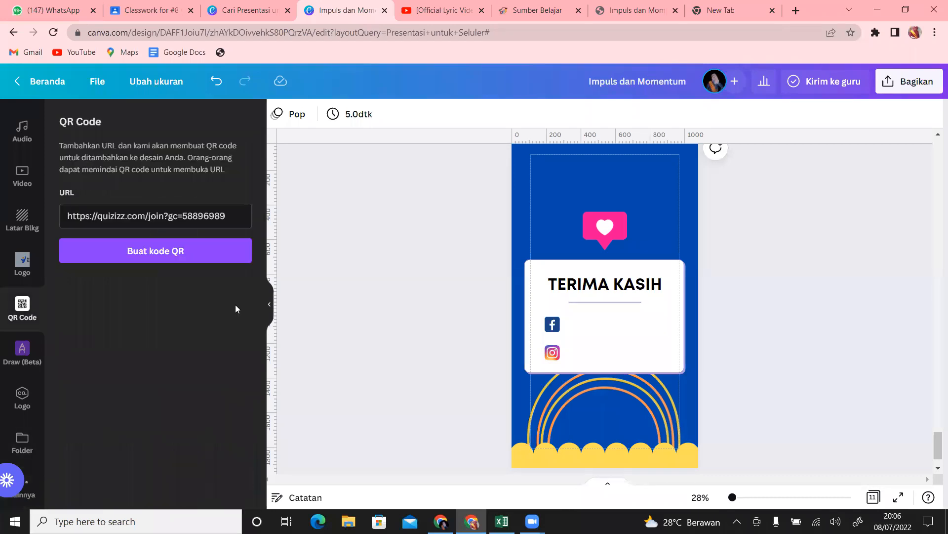
left_click_drag(235, 214, 60, 204)
key("ctrl+c")
key("BackSpace")
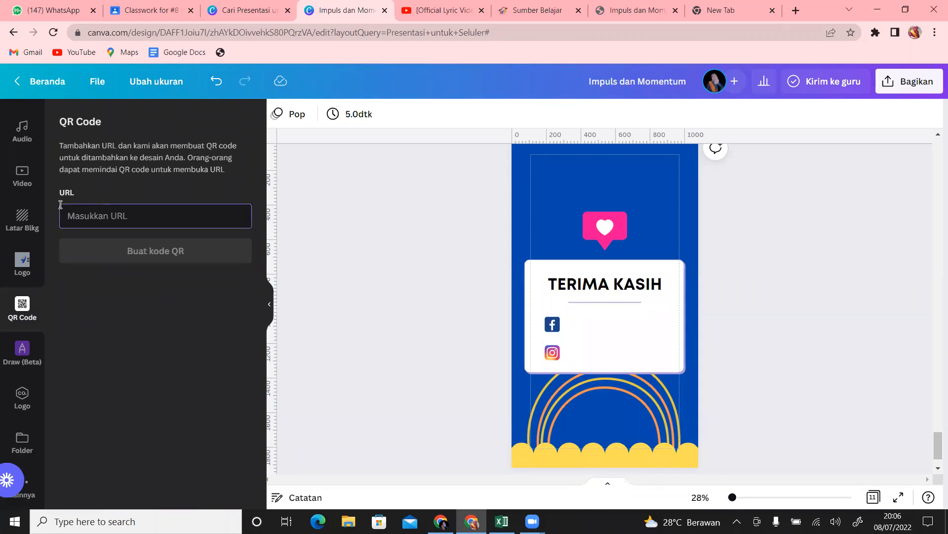
key("ctrl+v")
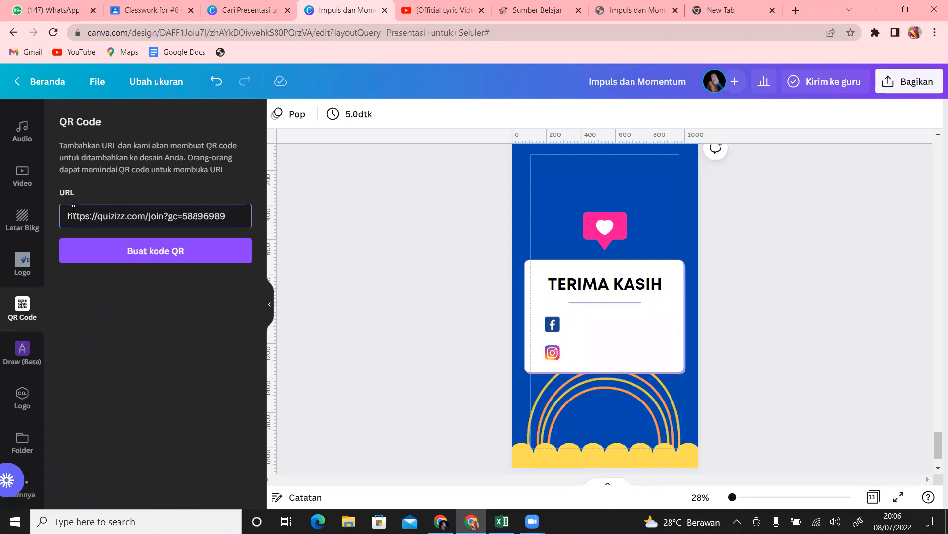
left_click(135, 262)
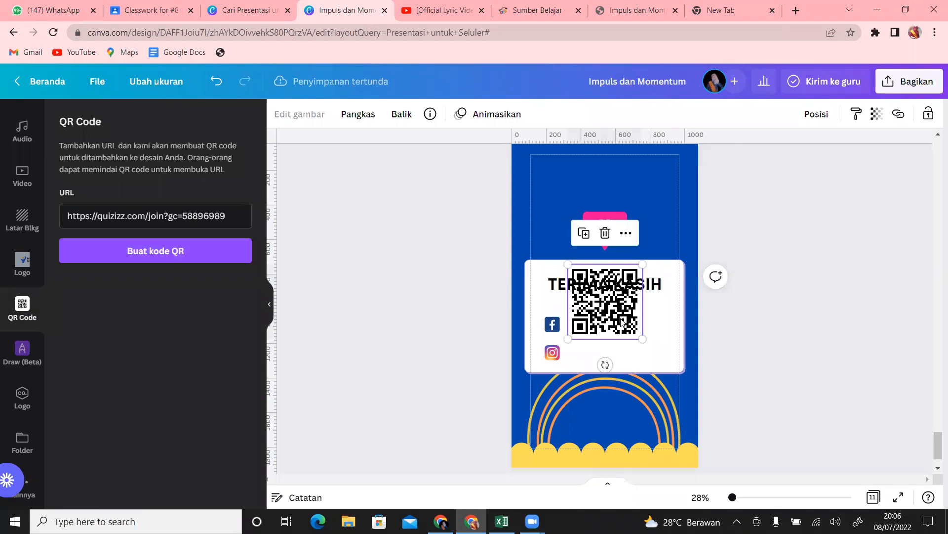
Delete the trial QR code and add a paragraph text box beside the Facebook icon.
key("Delete")
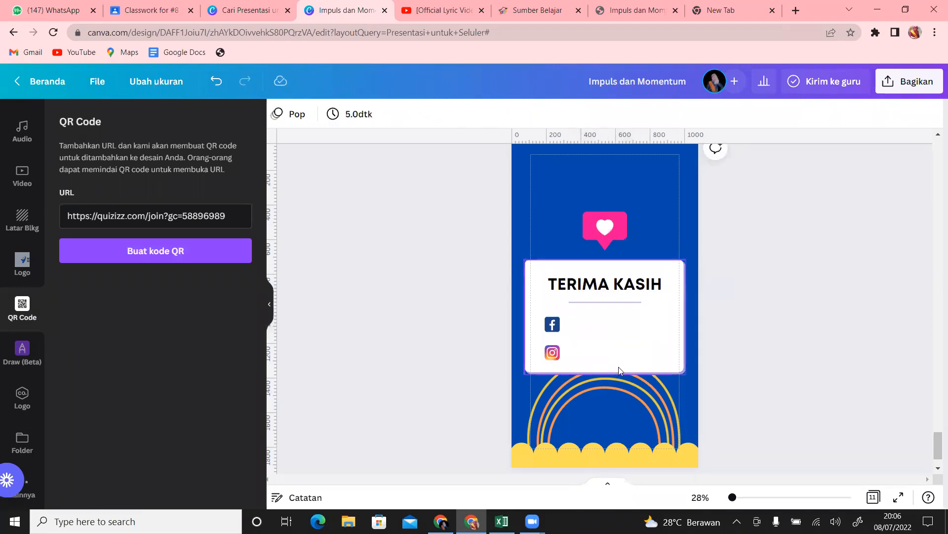
key("t")
left_click_drag(616, 333, 620, 360)
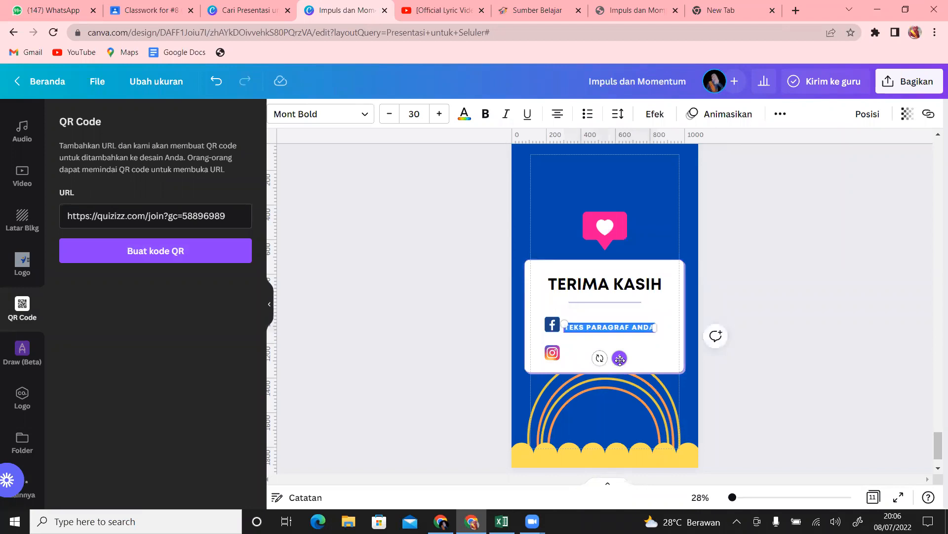
Type the creator's name beside the Facebook icon and enlarge it to size 38.
type("YULIASARI DONA")
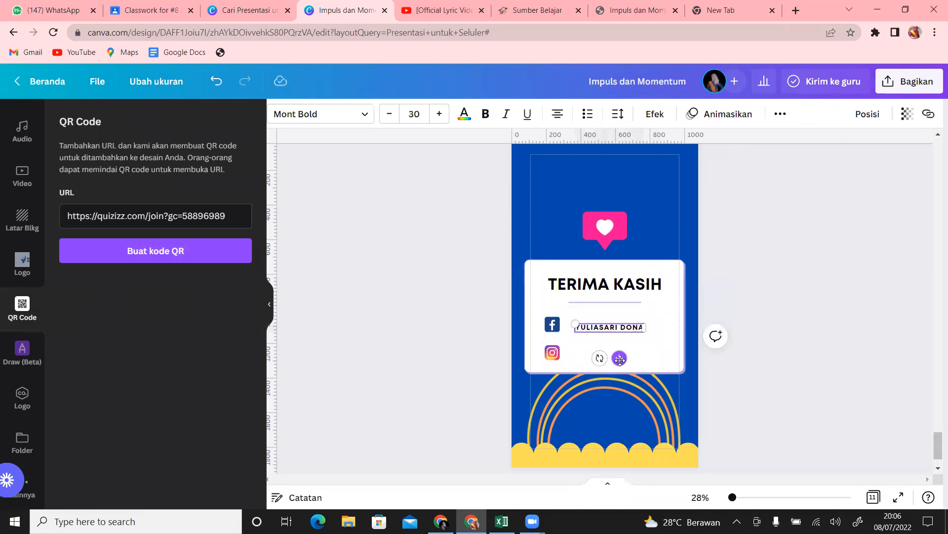
left_click(639, 363)
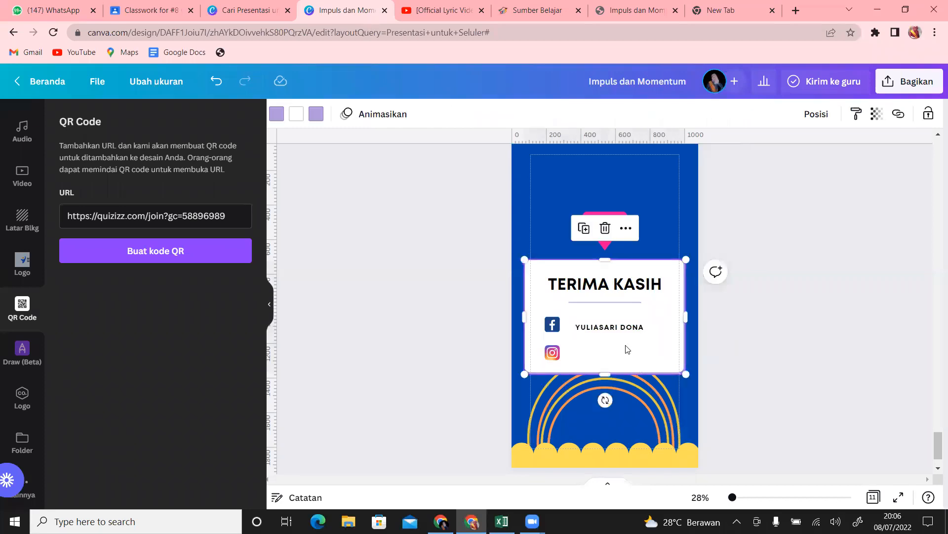
left_click(626, 329)
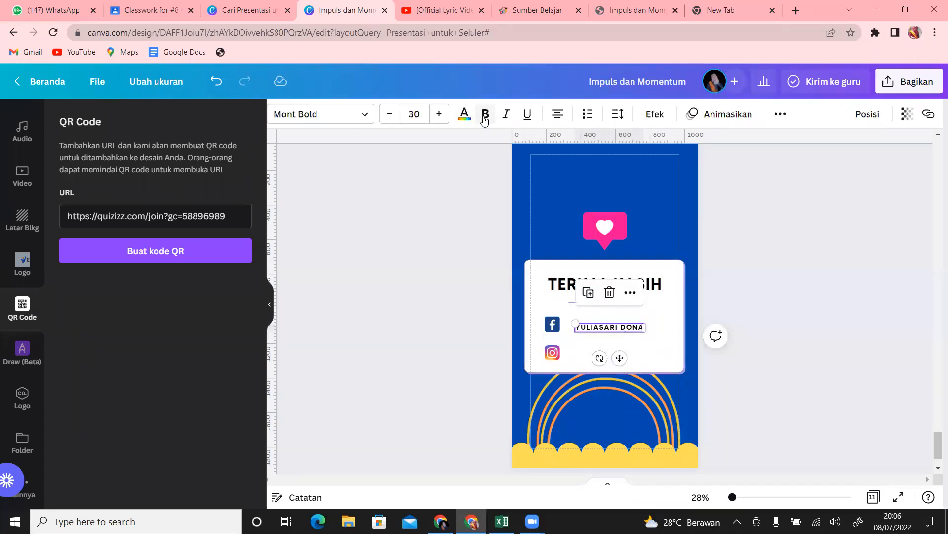
left_click(440, 116)
left_click(440, 115)
left_click(439, 115)
left_click(440, 115)
left_click(439, 115)
left_click(439, 115)
left_click(439, 115)
left_click(440, 116)
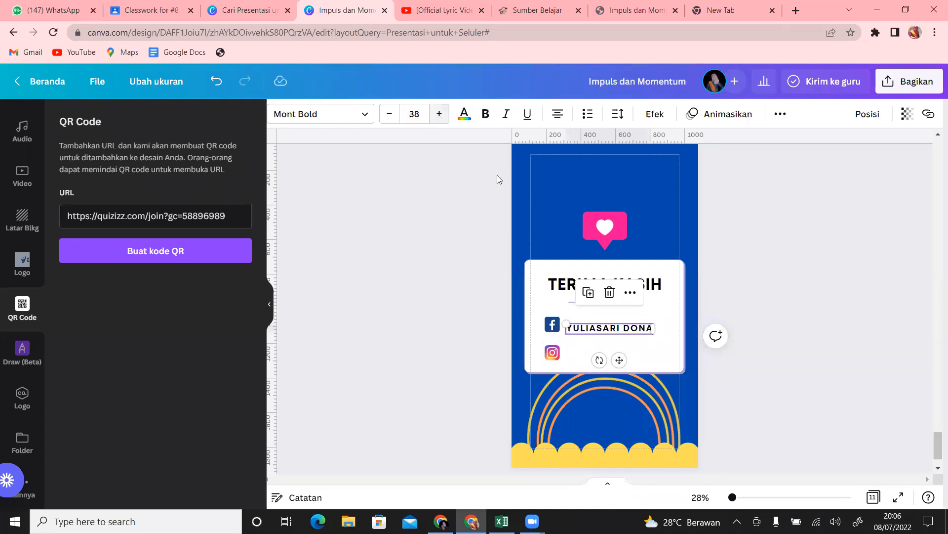
left_click_drag(619, 360, 616, 357)
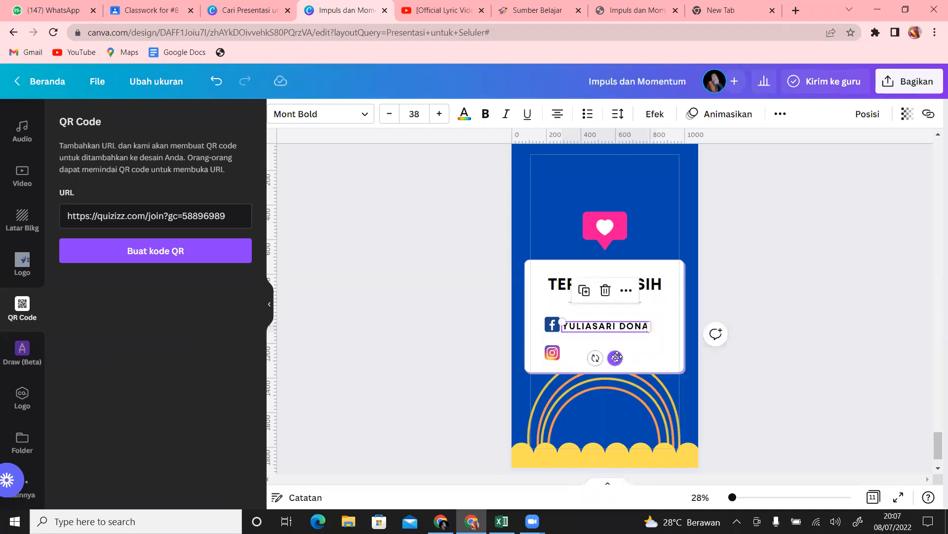
left_click(670, 228)
Place a copy of the name text beside the Instagram icon, leaving the Facebook icon unlinked.
left_click(596, 328)
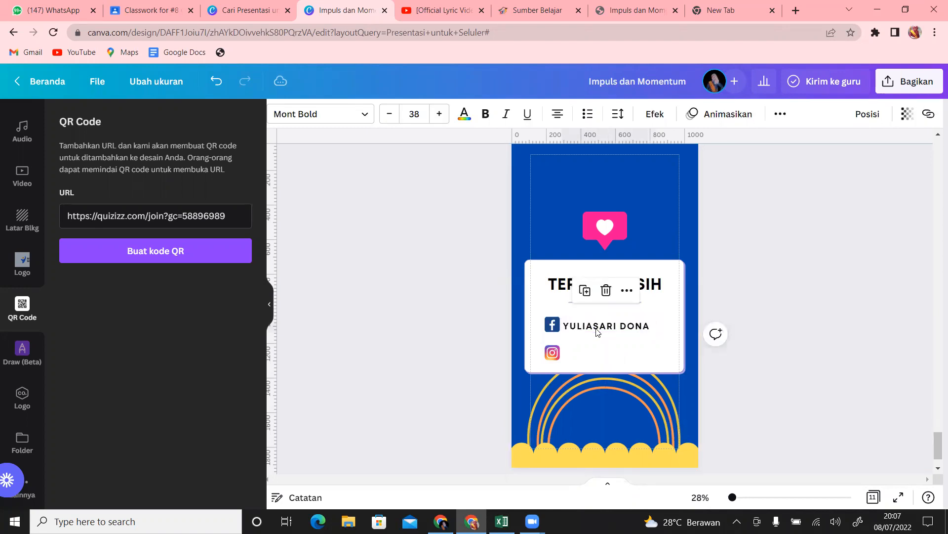
left_click(553, 325)
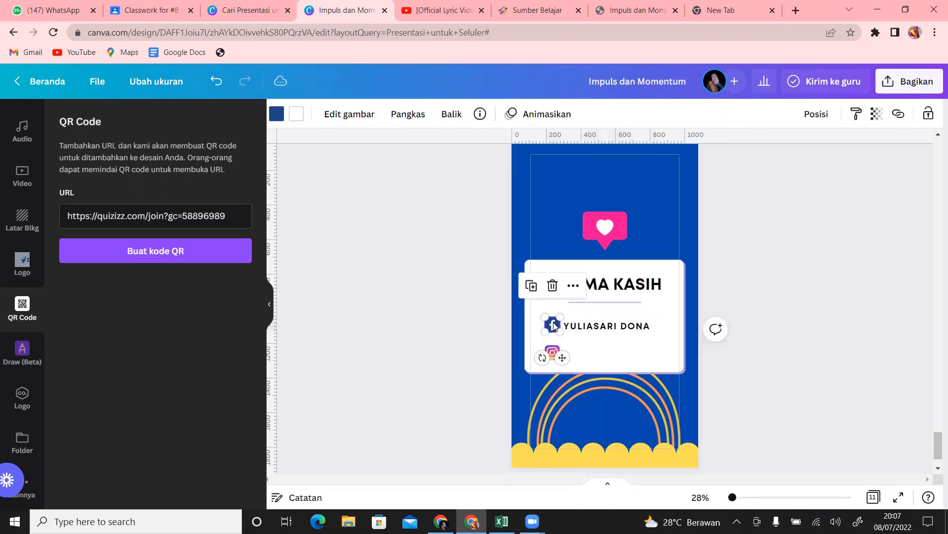
left_click(900, 117)
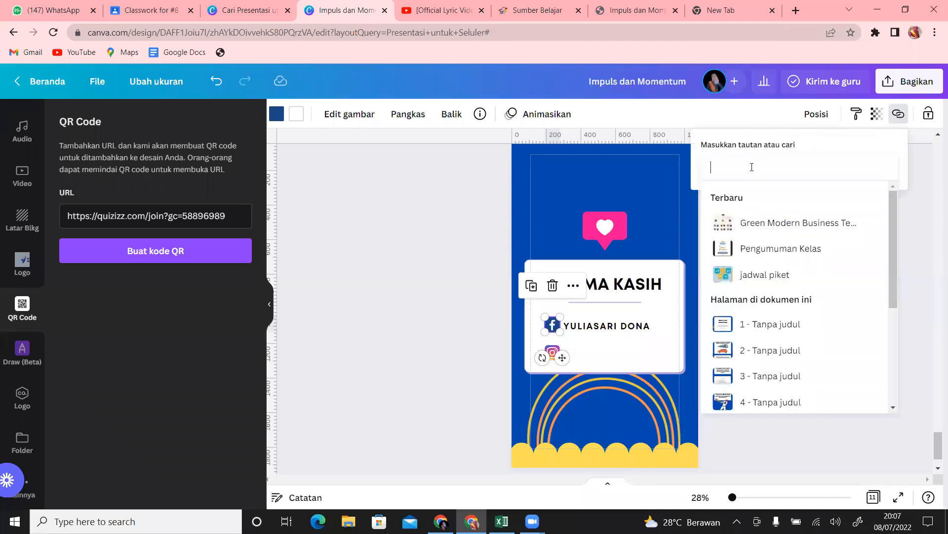
left_click(610, 364)
left_click(603, 328)
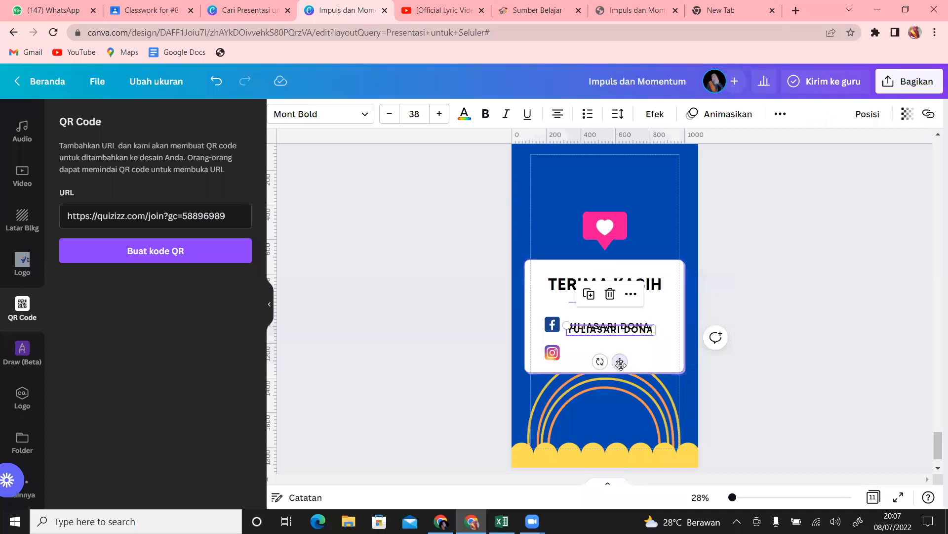
left_click_drag(617, 361, 619, 389)
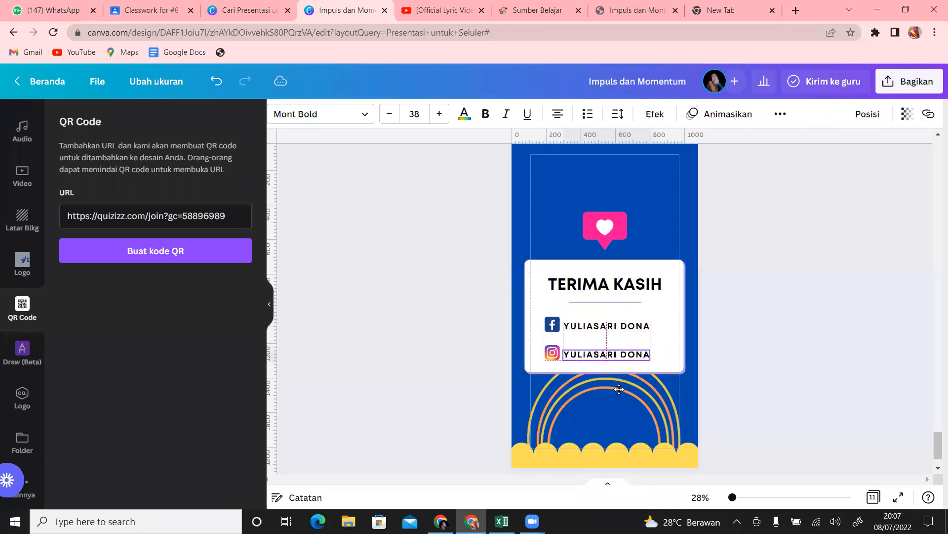
left_click(846, 270)
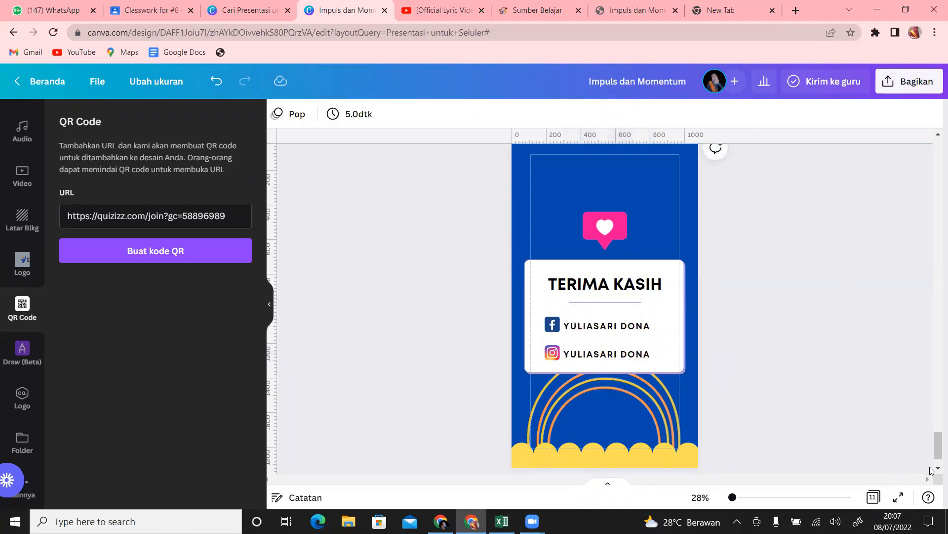
left_click_drag(935, 447, 935, 454)
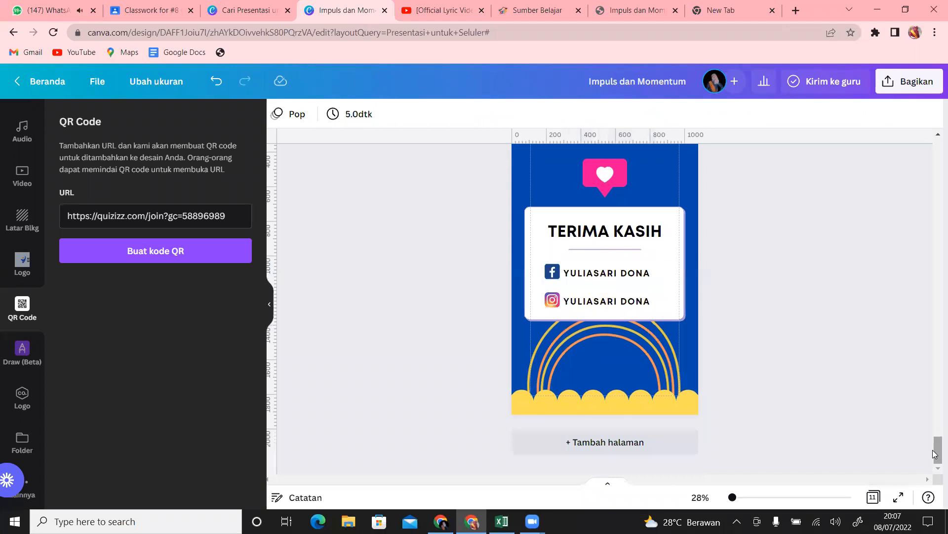
Switch on print bleed, margin guides, and rulers from the File menu.
left_click(96, 88)
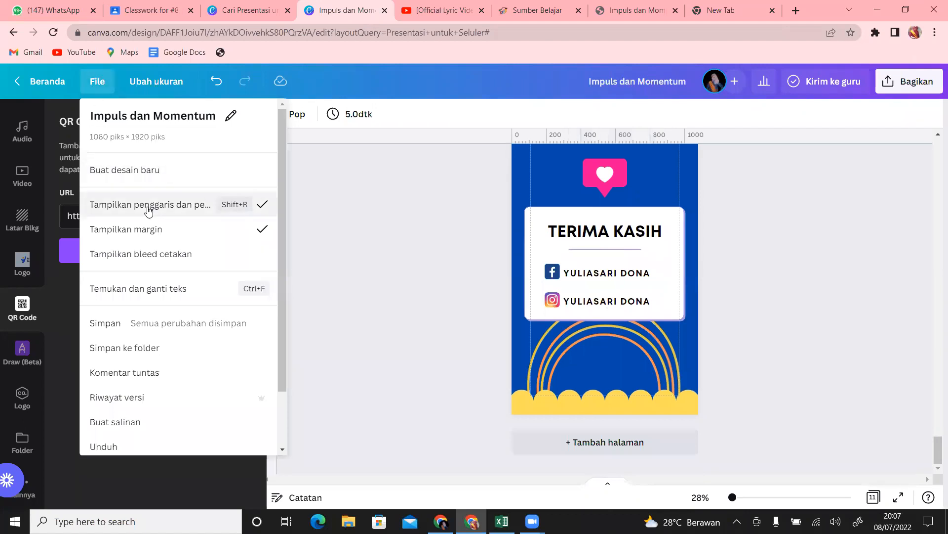
left_click(182, 215)
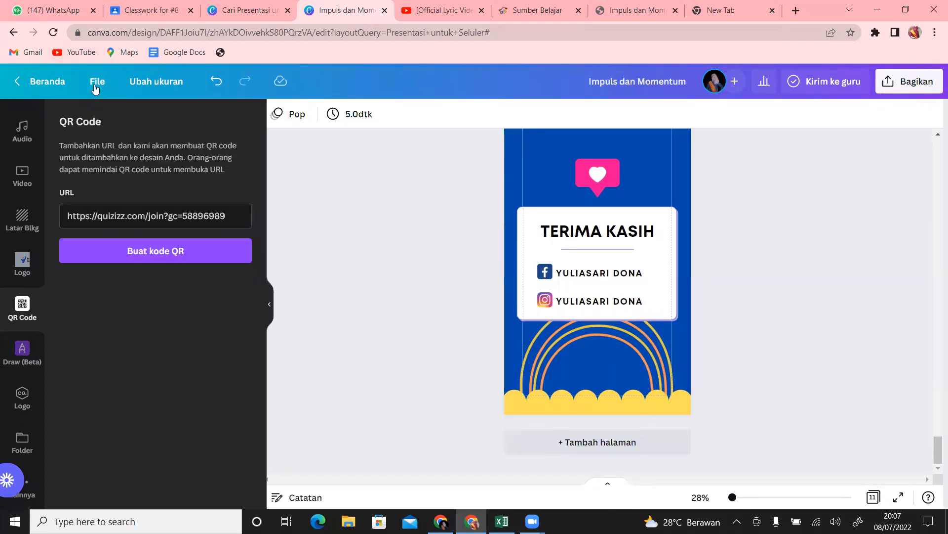
left_click(95, 89)
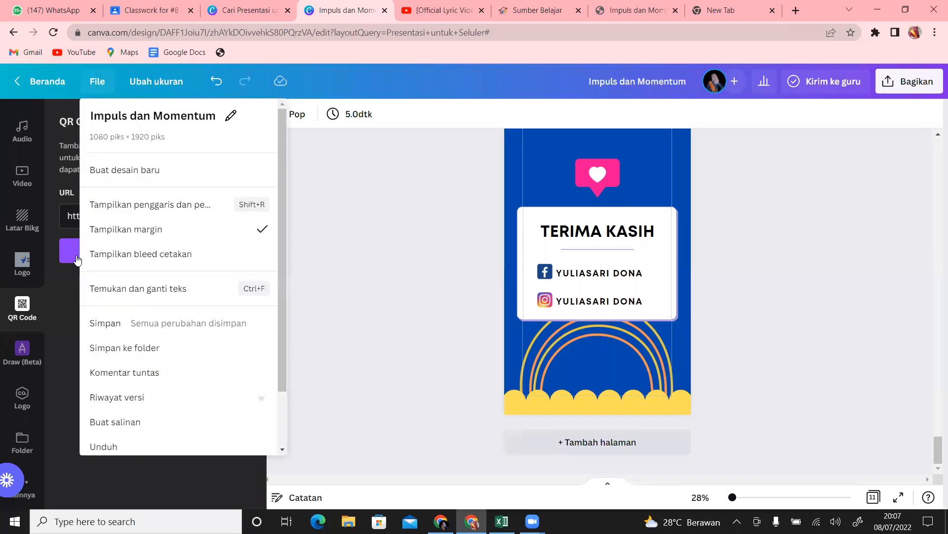
left_click(136, 231)
left_click(97, 82)
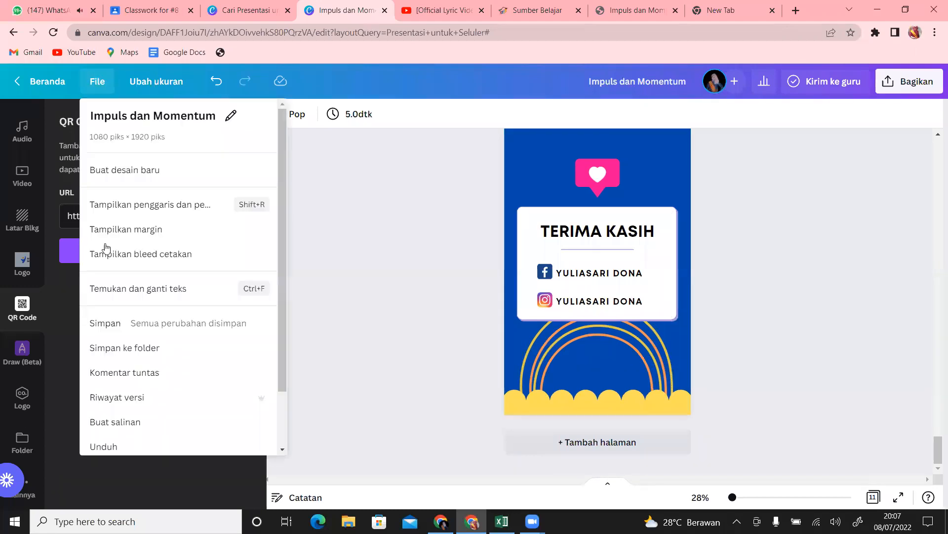
left_click(137, 257)
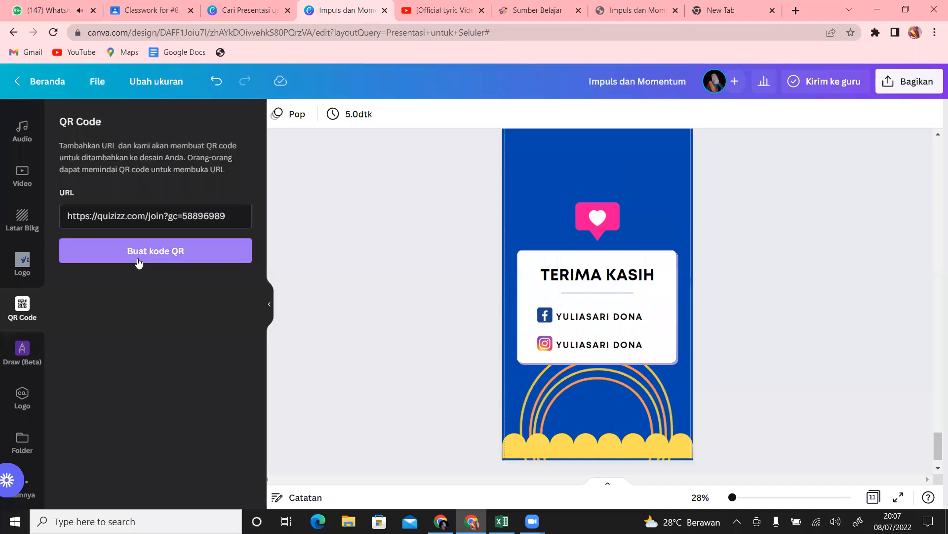
left_click(99, 82)
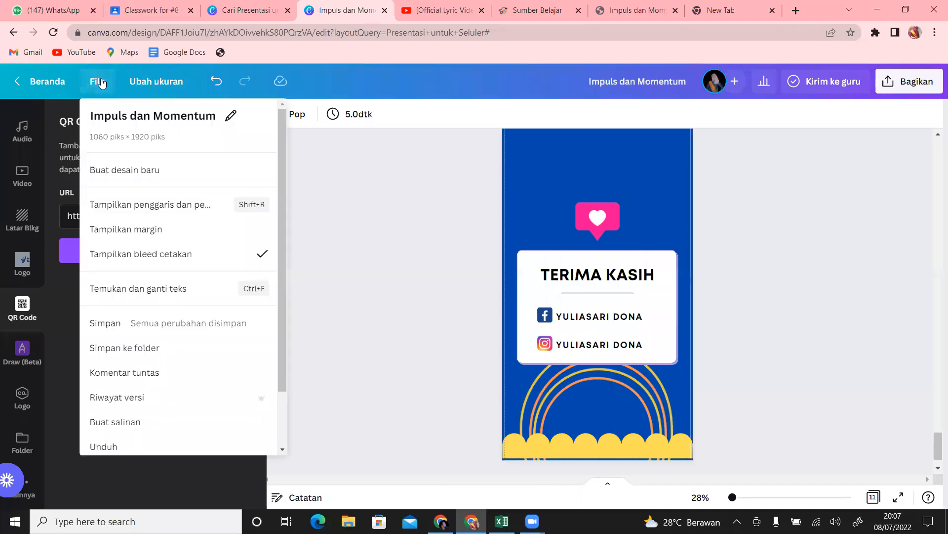
left_click(154, 232)
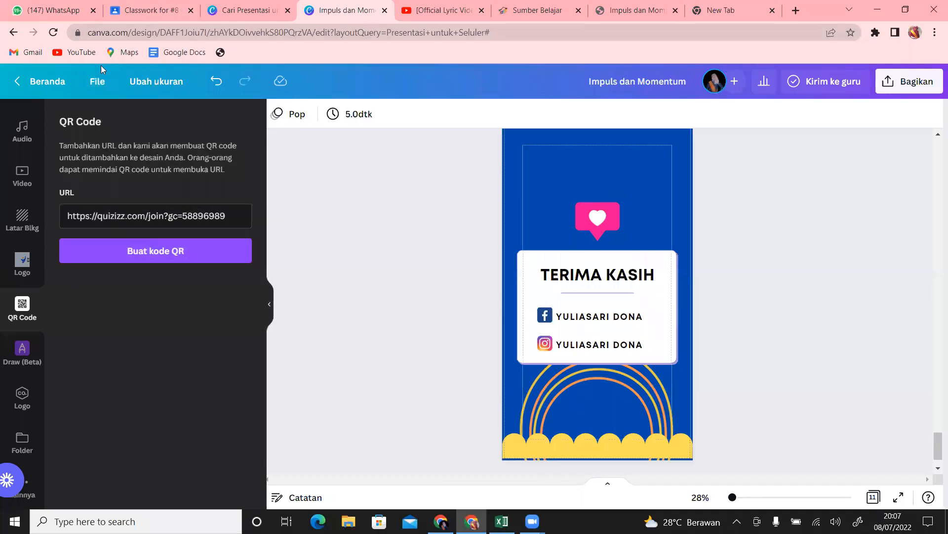
left_click(98, 82)
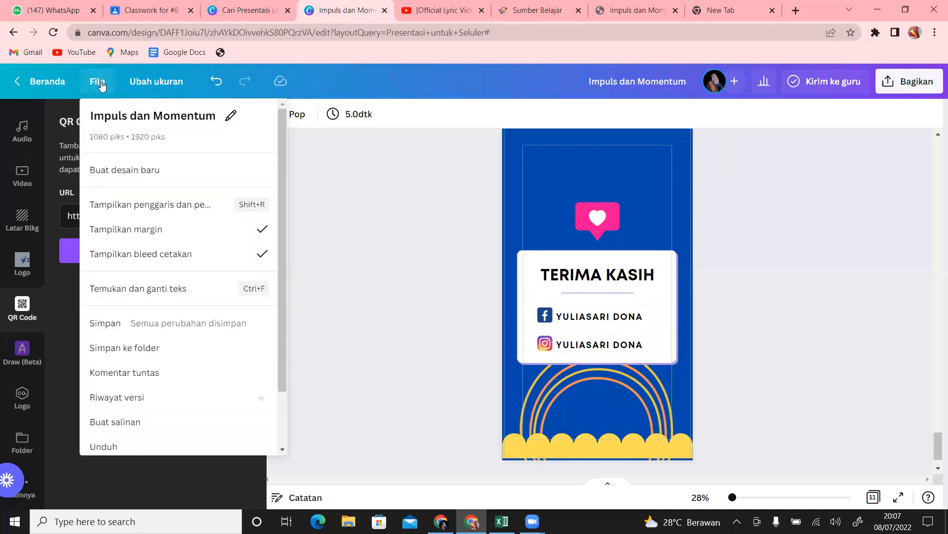
left_click(152, 206)
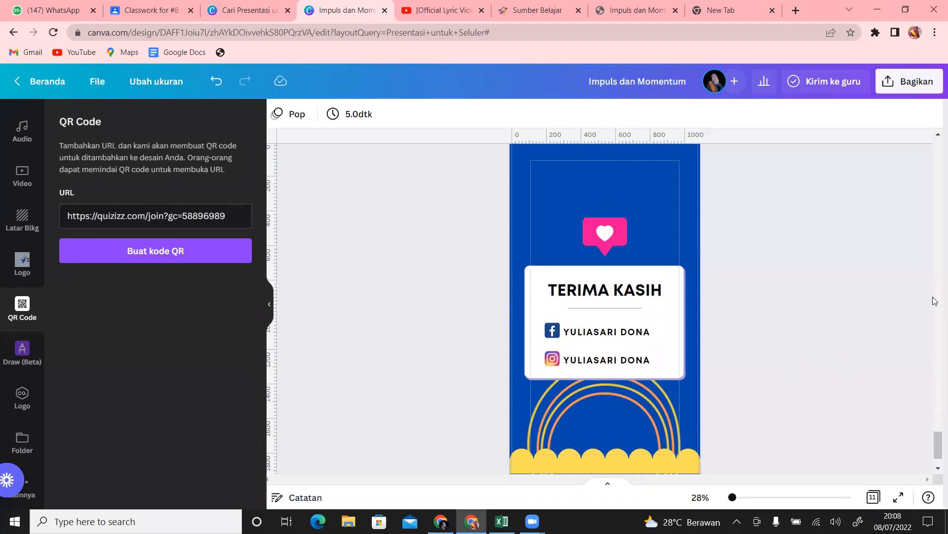
Move the ASESMEN heading and quiz card slightly higher on page 10.
mouse_move(935, 435)
left_mouse_down()
mouse_move(935, 138)
mouse_move(935, 450)
left_mouse_up()
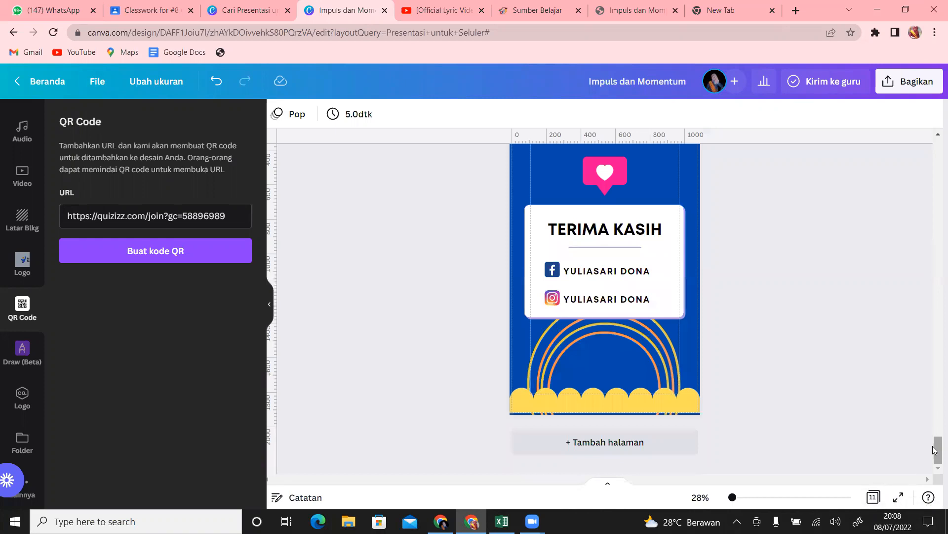
left_click_drag(935, 444, 938, 407)
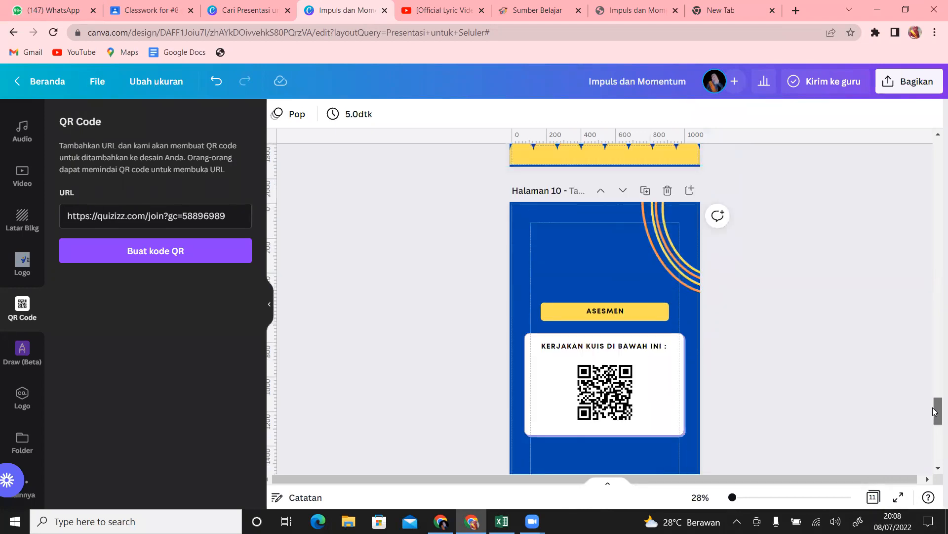
left_click(606, 314)
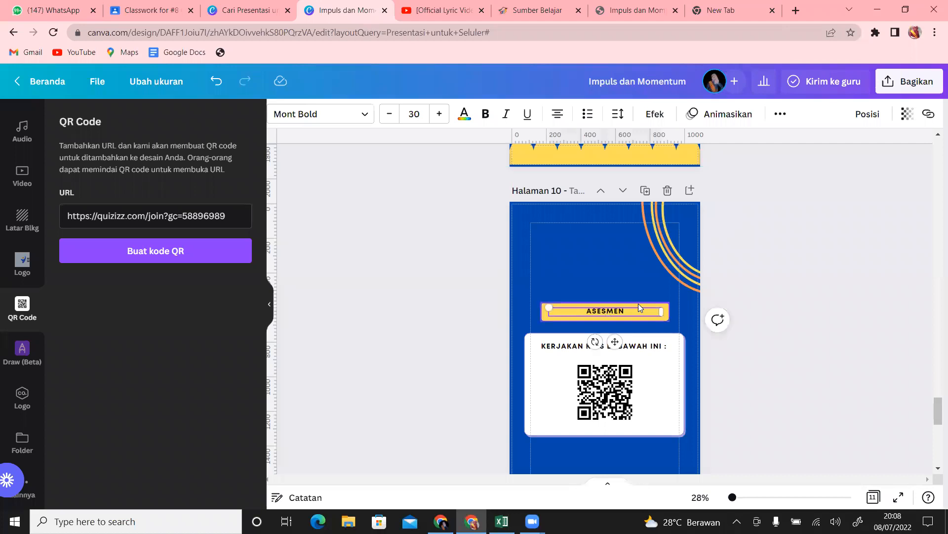
left_click(657, 346, "shift")
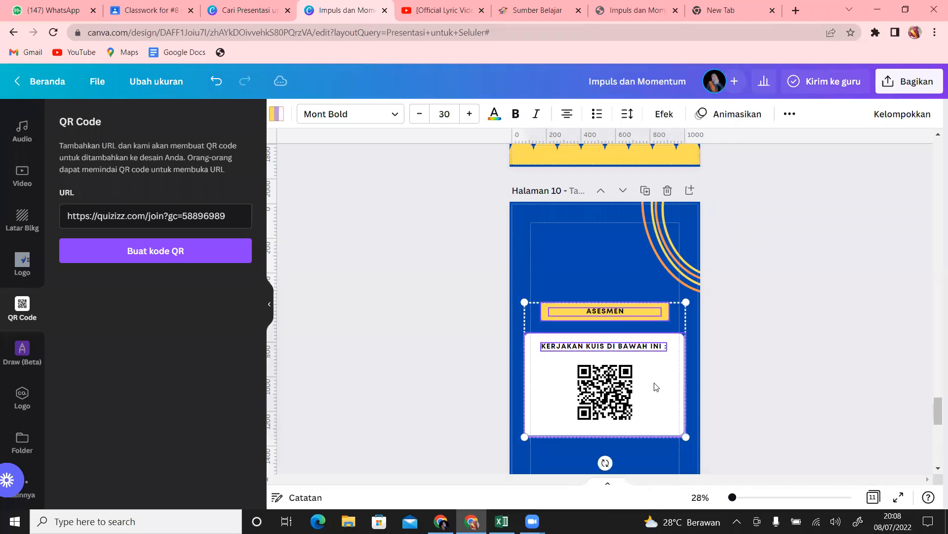
left_click_drag(614, 390, 612, 368)
Add a yellow bar below the quiz card with a copied label retyped as 'SUMBER'.
left_click(557, 231)
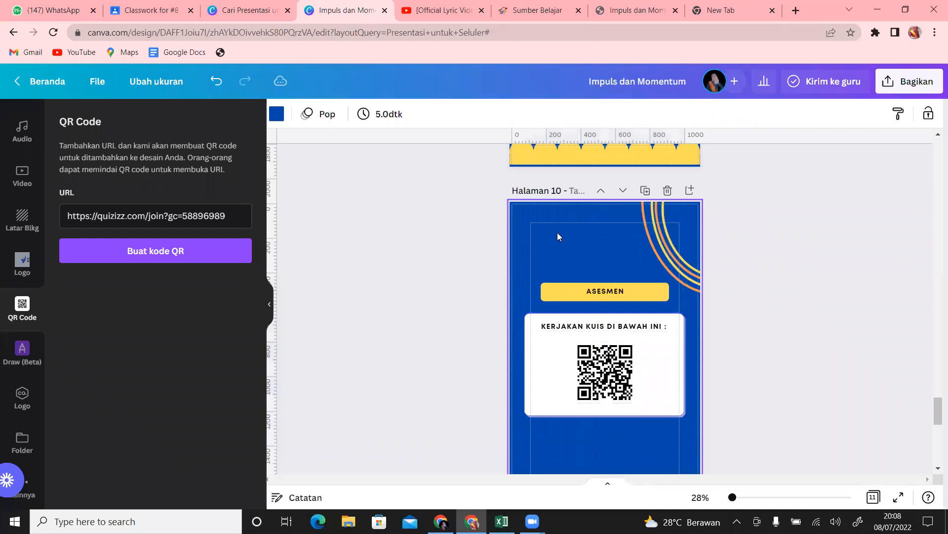
left_click(636, 284)
left_click_drag(615, 327, 613, 488)
left_click(622, 285)
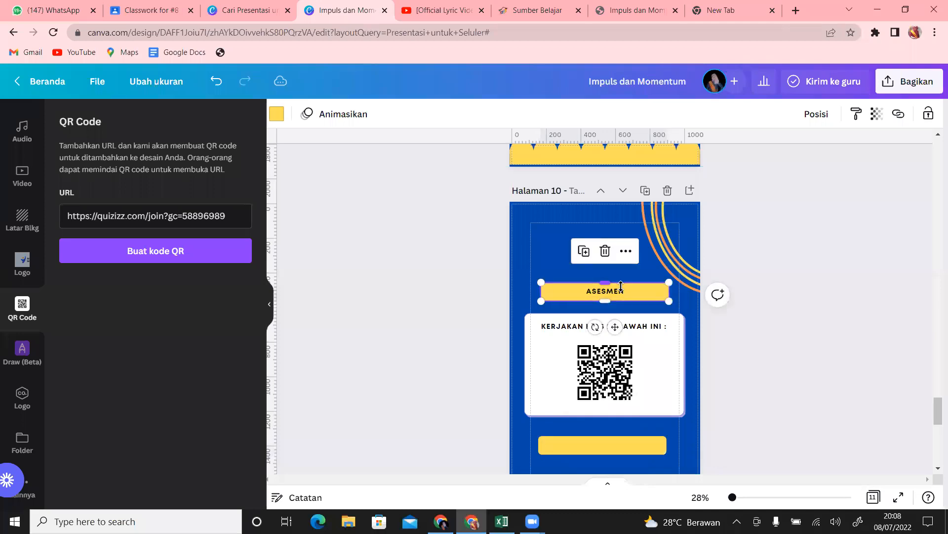
left_click(623, 292)
key("ctrl+c")
key("ctrl+v")
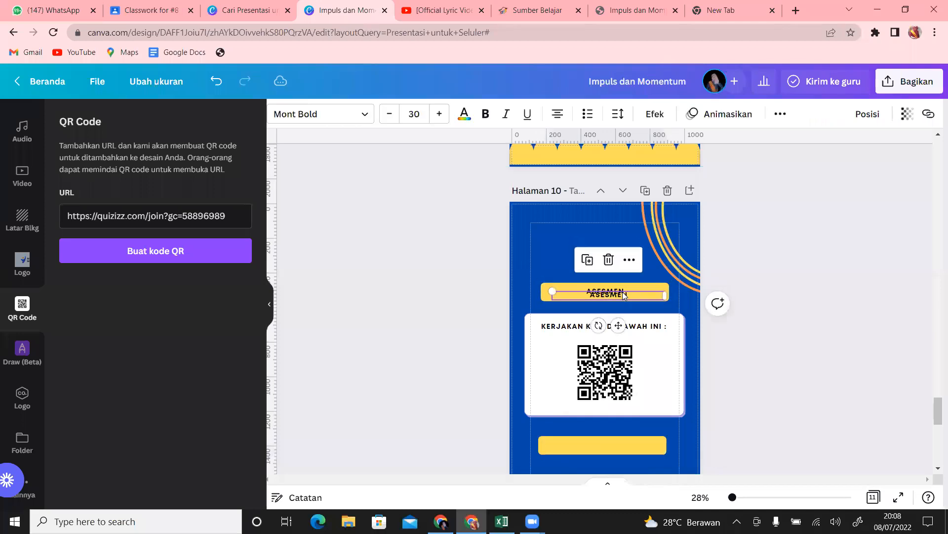
left_click_drag(619, 324, 614, 472)
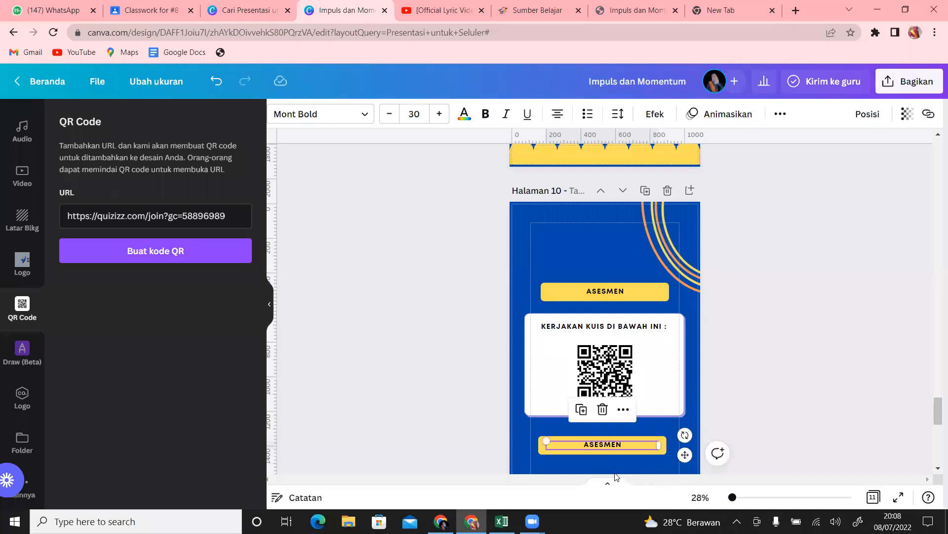
double_click(632, 444)
type("SUMBER :")
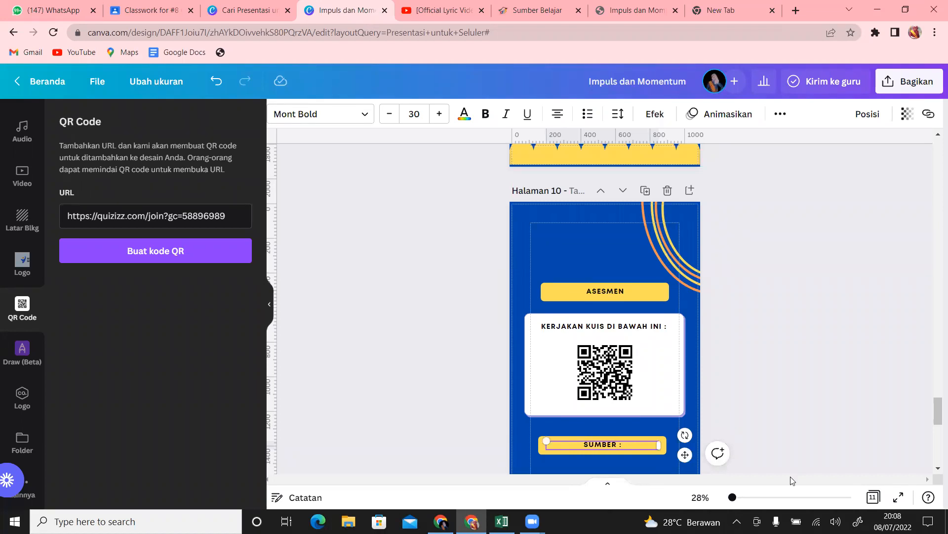
Move all of page 10's content higher up the page.
left_click(935, 418)
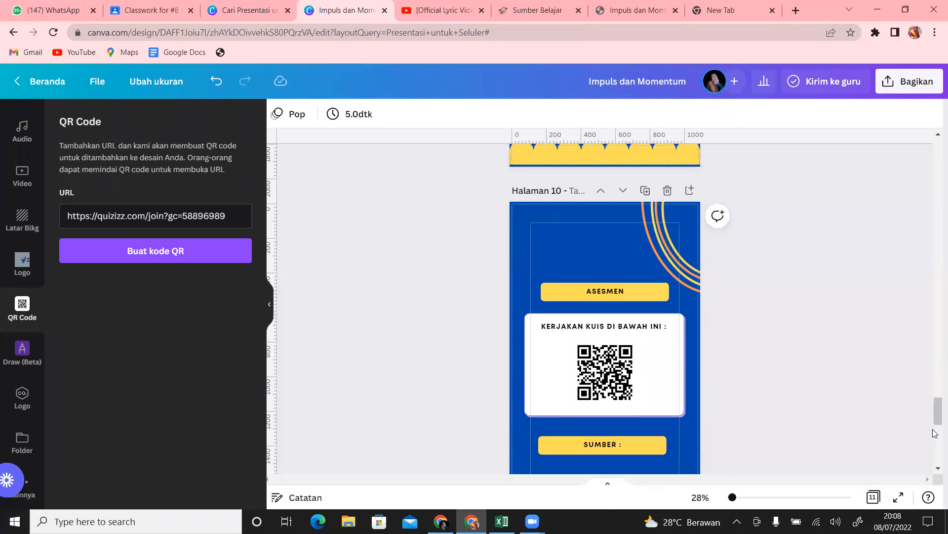
mouse_move(935, 409)
left_mouse_down()
mouse_move(935, 434)
mouse_move(935, 410)
left_mouse_up()
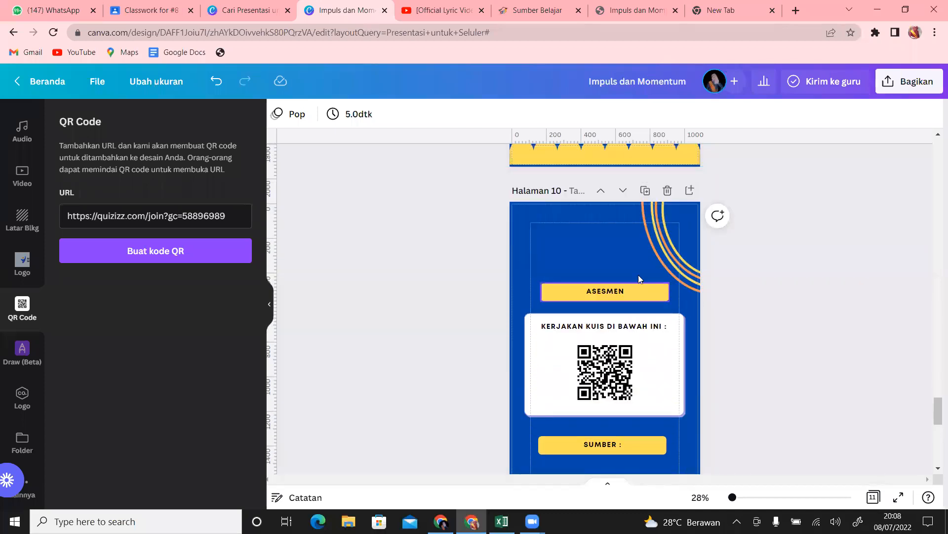
left_click_drag(479, 271, 612, 455)
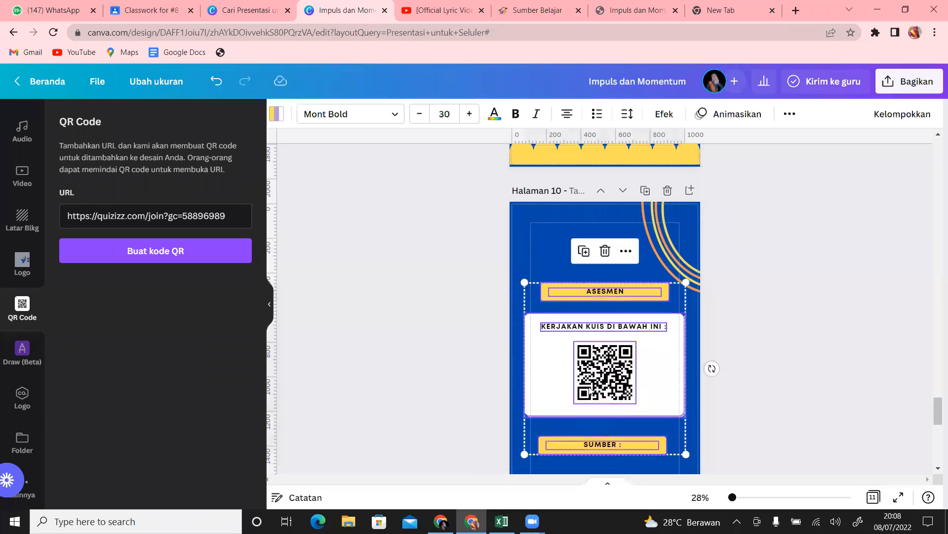
left_click_drag(594, 397, 591, 350)
left_click(764, 382)
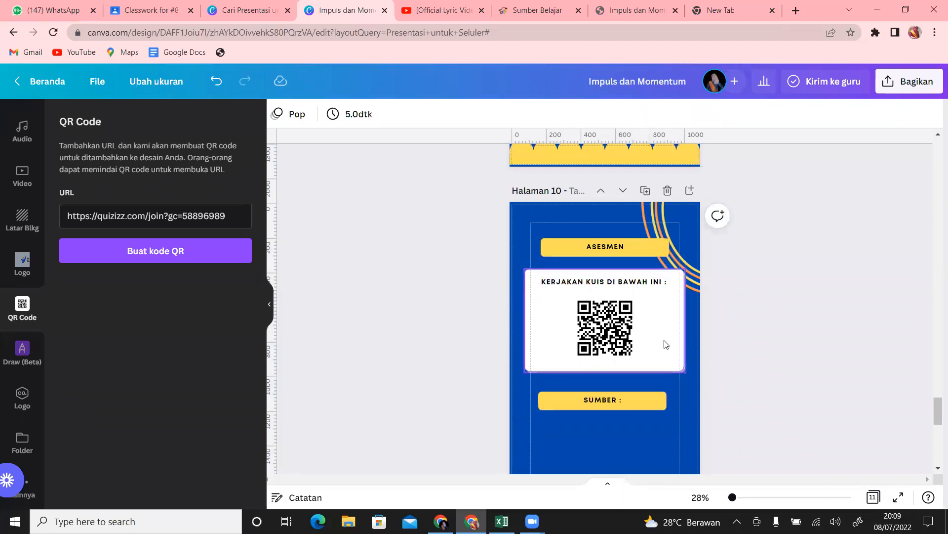
Duplicate the white quiz card and place the copy below the SUMBER bar.
left_click(677, 353)
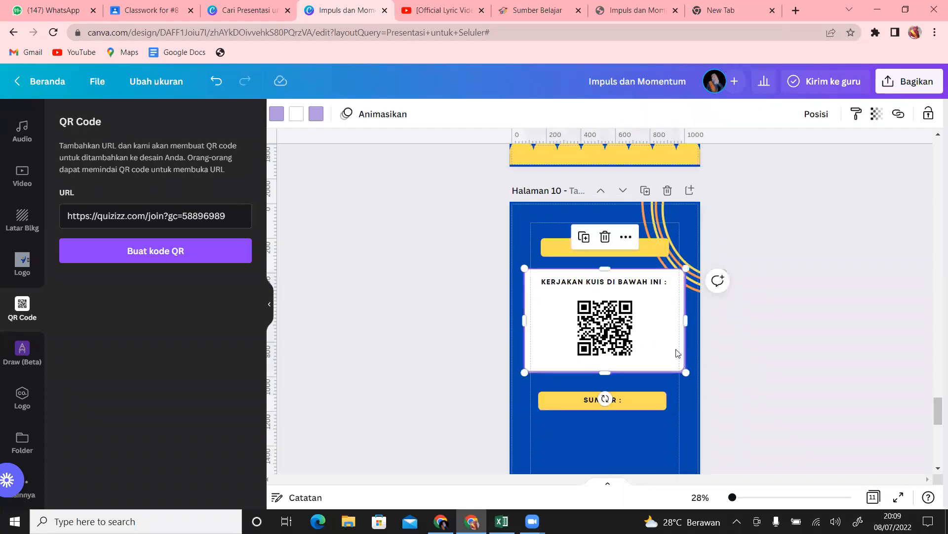
key("ctrl+d")
left_click_drag(620, 325, 614, 480)
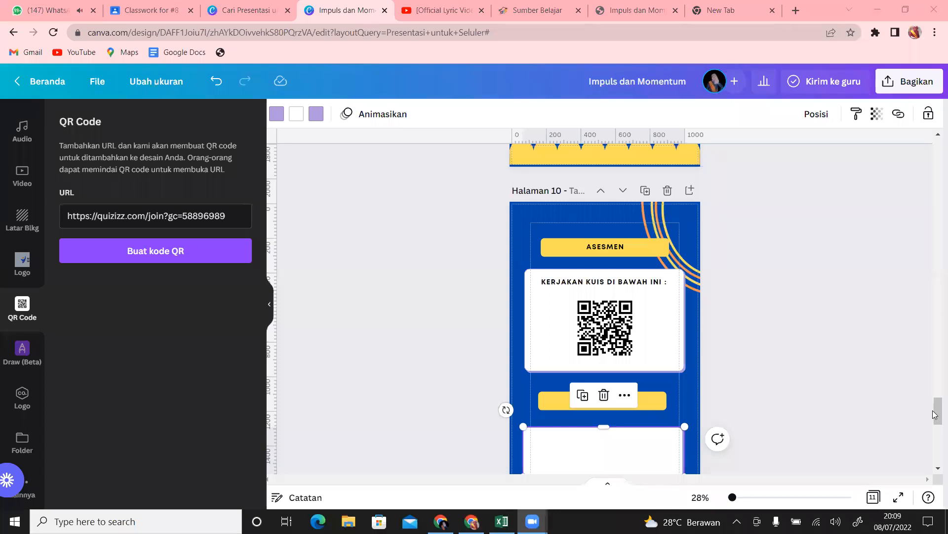
mouse_move(934, 404)
left_mouse_down()
mouse_move(933, 424)
mouse_move(934, 414)
left_mouse_up()
left_click(606, 304)
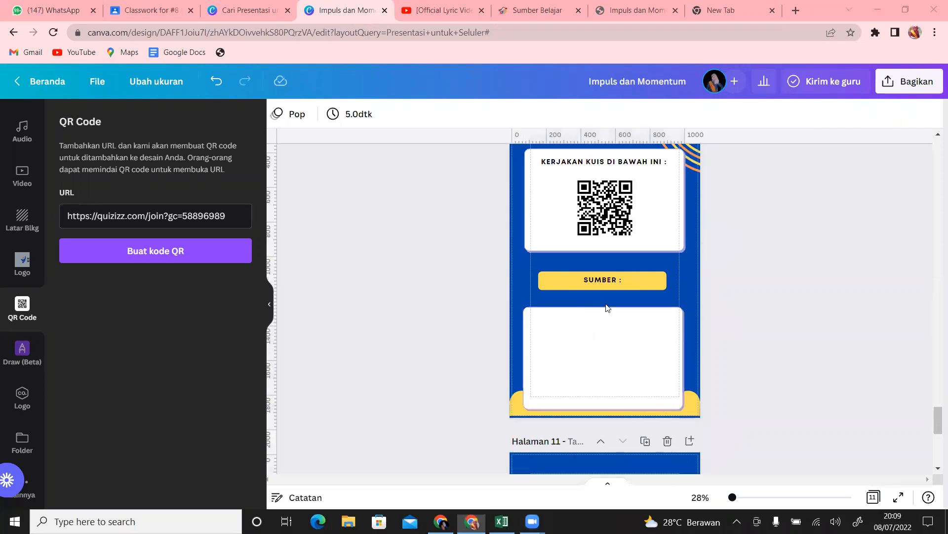
left_click(640, 341)
left_click_drag(636, 337, 636, 330)
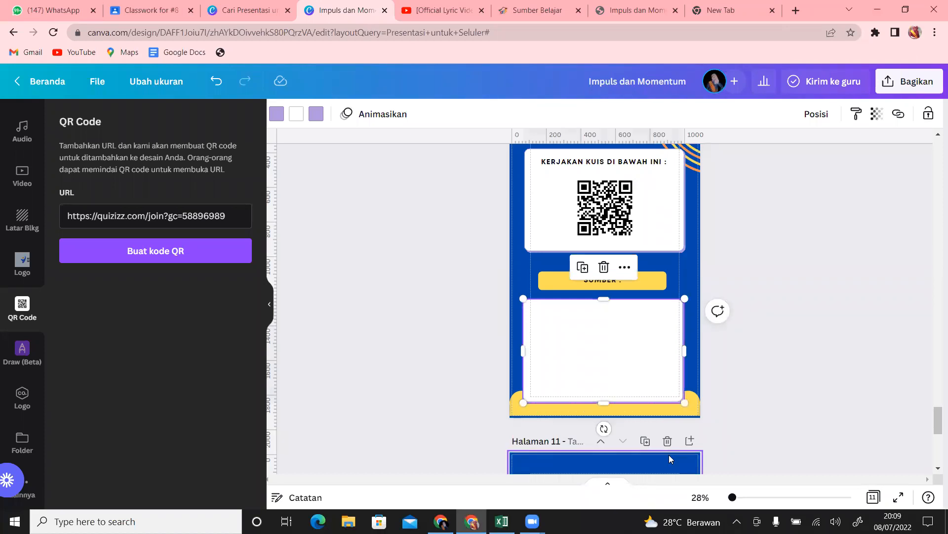
Zoom out to see page 10, then copy the Rumah Belajar source page's web address.
left_click_drag(733, 499, 730, 497)
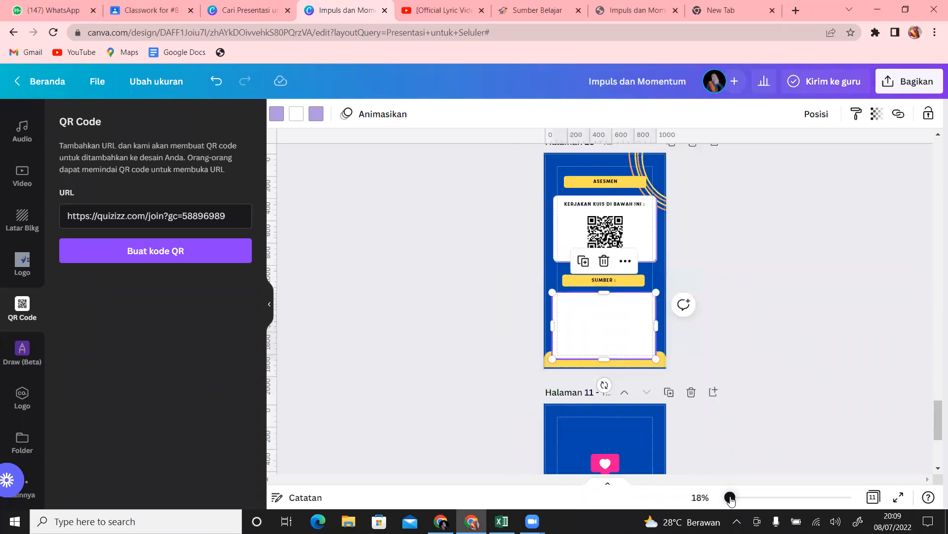
left_click_drag(520, 171, 593, 290)
left_click(593, 292)
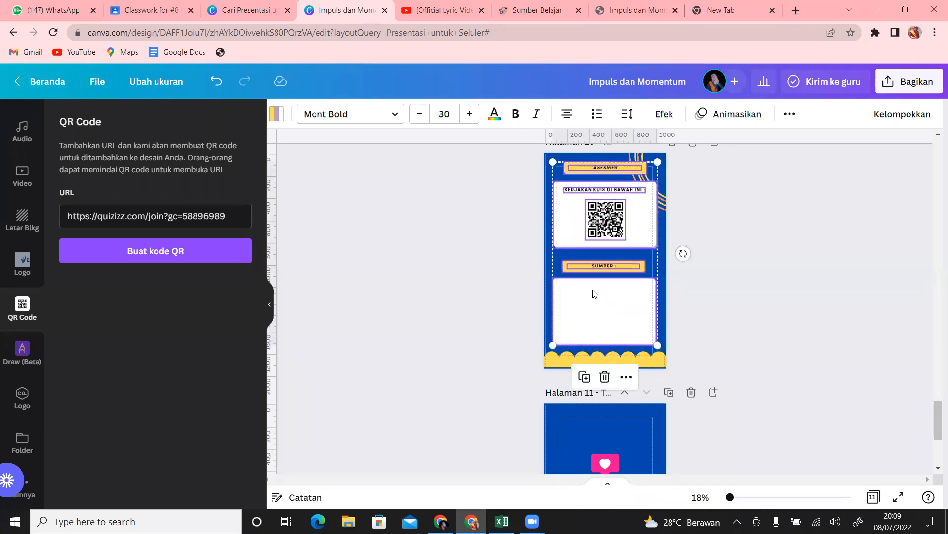
left_click(797, 270)
left_click(638, 6)
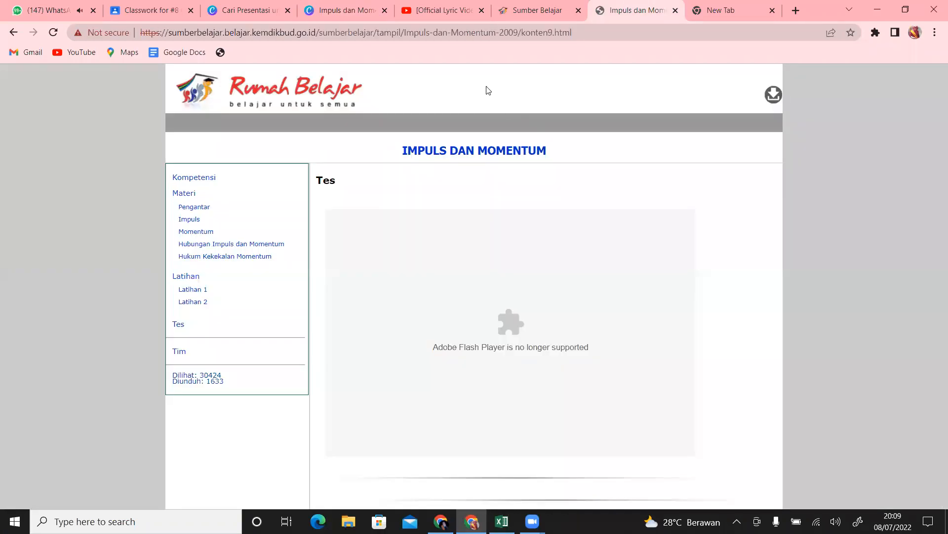
left_click(467, 32)
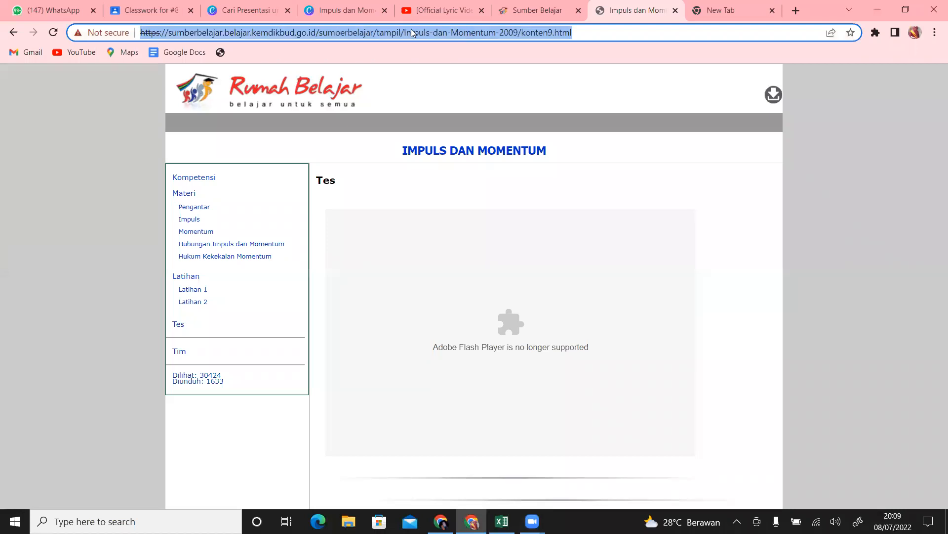
left_click(326, 4)
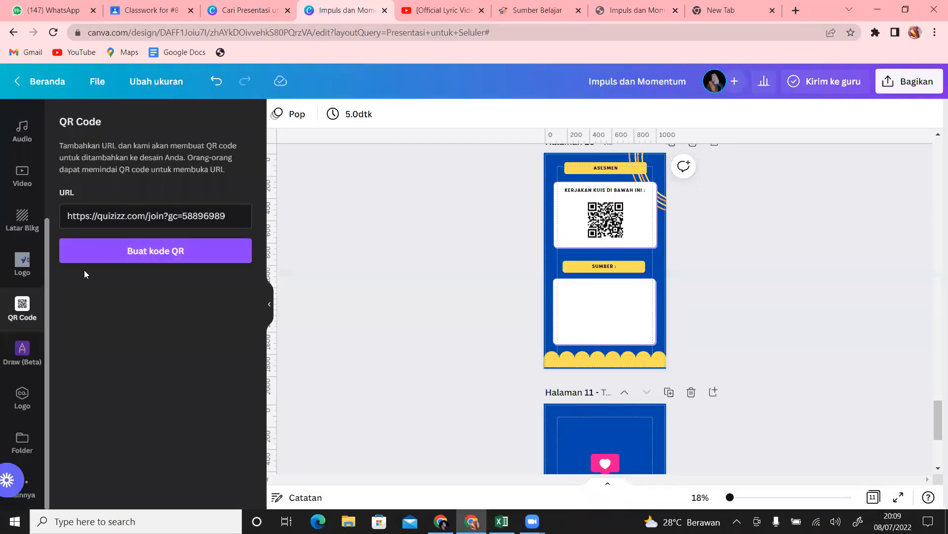
Generate a QR code from the pasted Rumah Belajar source page address.
left_click_drag(243, 214, 15, 213)
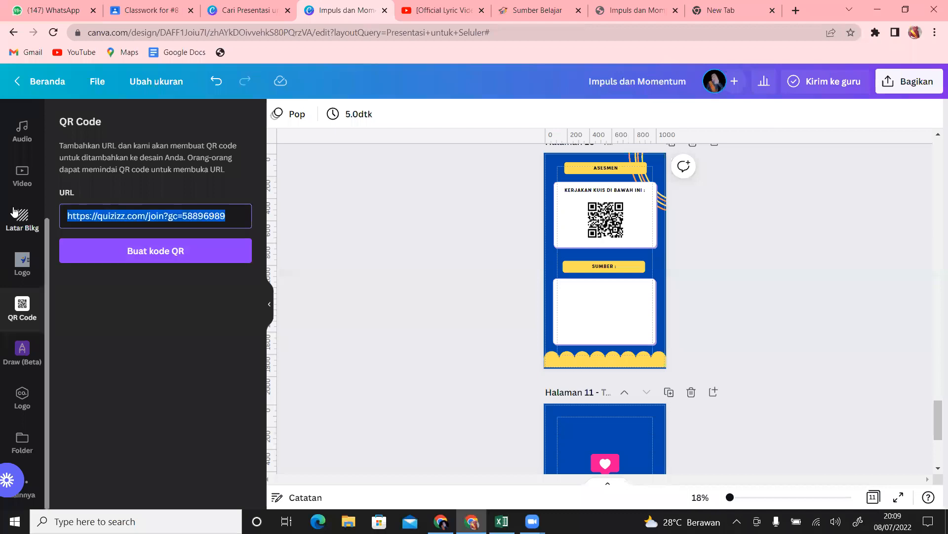
key("BackSpace")
key("ctrl+v")
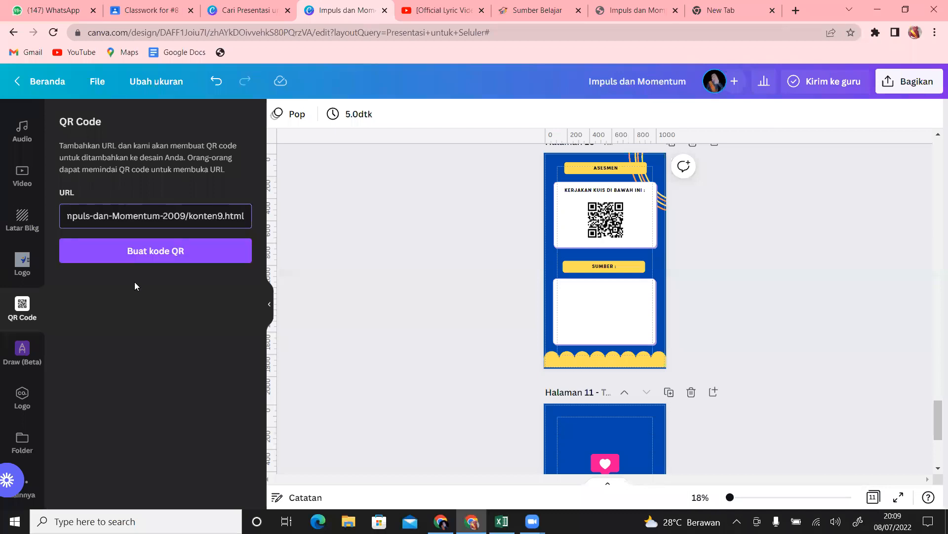
left_click(155, 257)
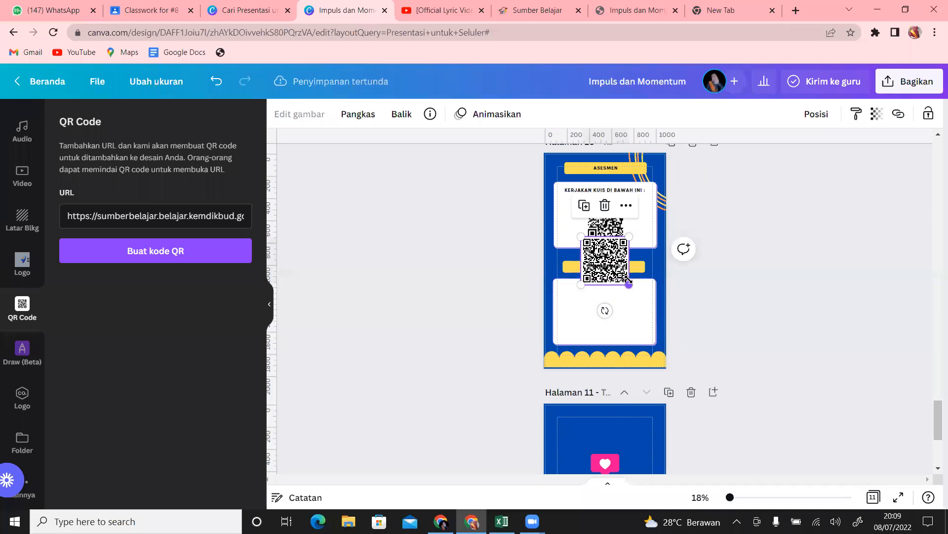
Shrink the source QR code to fit inside the lower white card.
left_click_drag(629, 280, 599, 314)
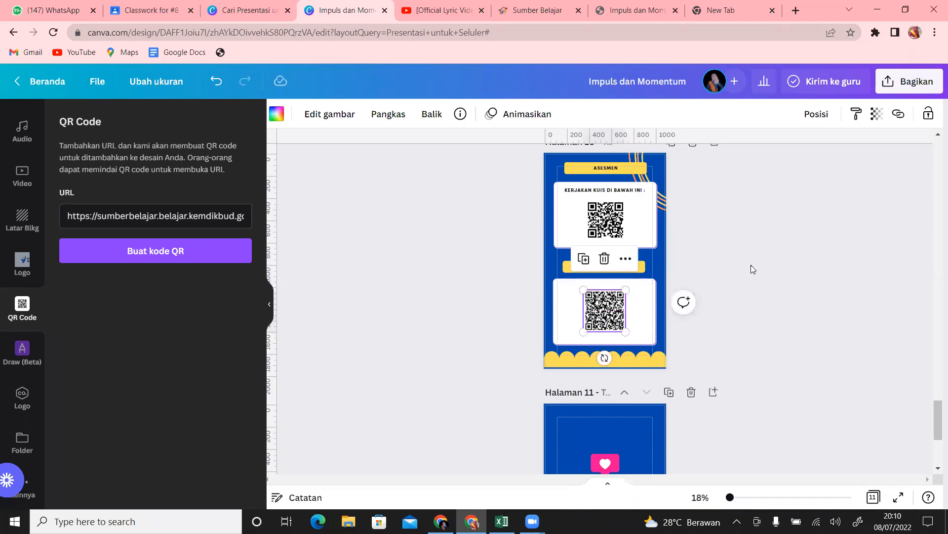
left_click(751, 269)
left_click(609, 326)
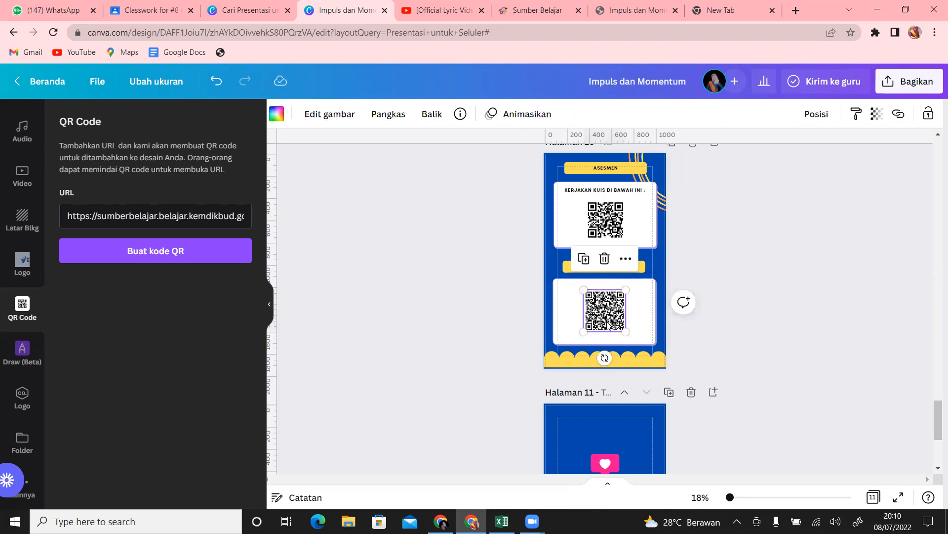
left_click(813, 331)
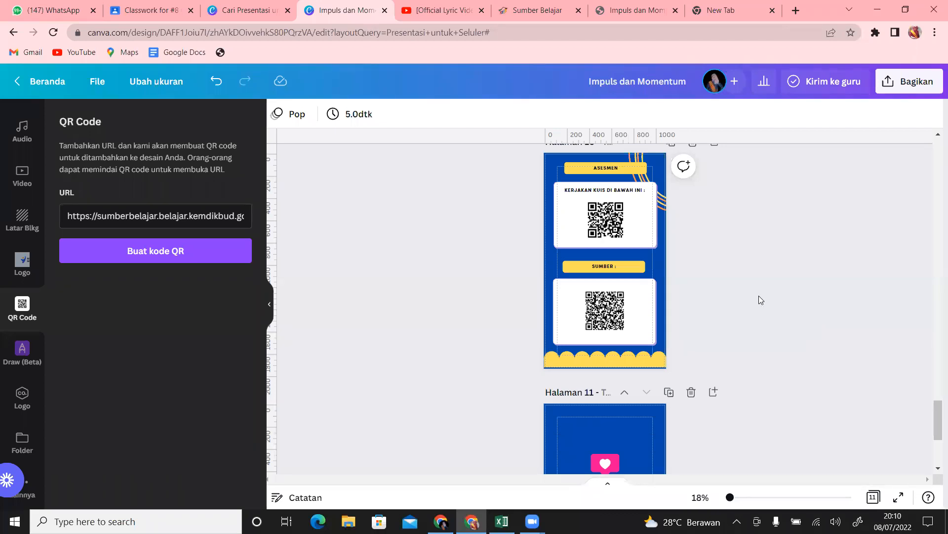
left_click(611, 320)
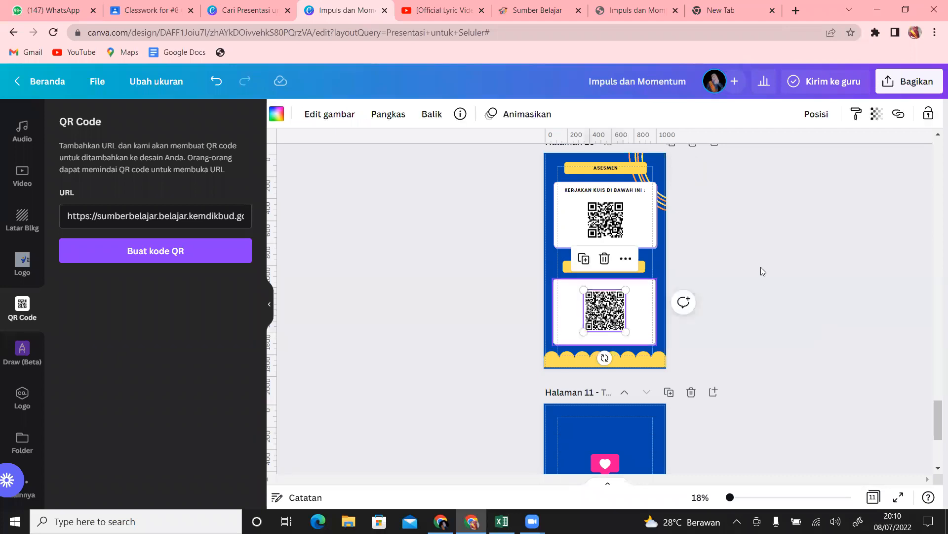
left_click(789, 303)
left_click_drag(935, 405, 935, 337)
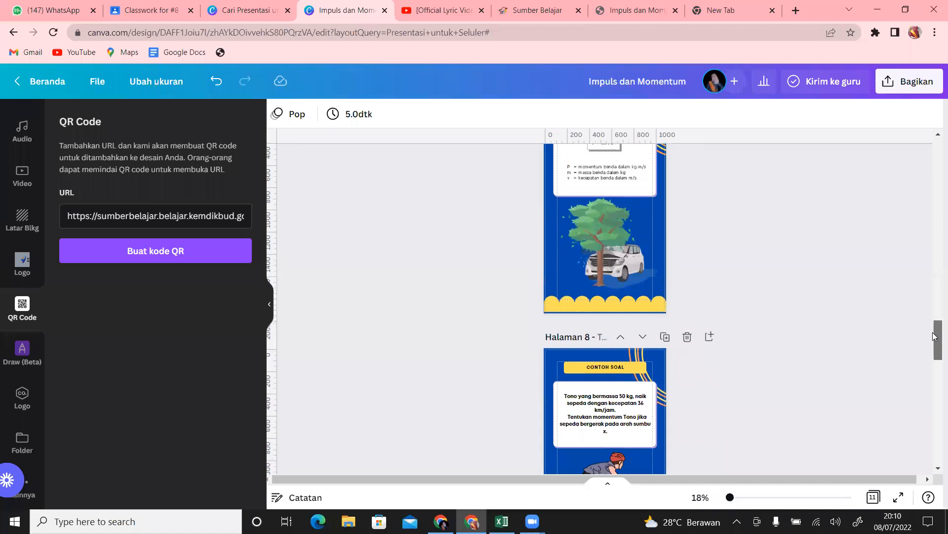
Scroll through pages 8 and 10 to check the question text and QR code.
left_click(596, 404)
left_click(868, 327)
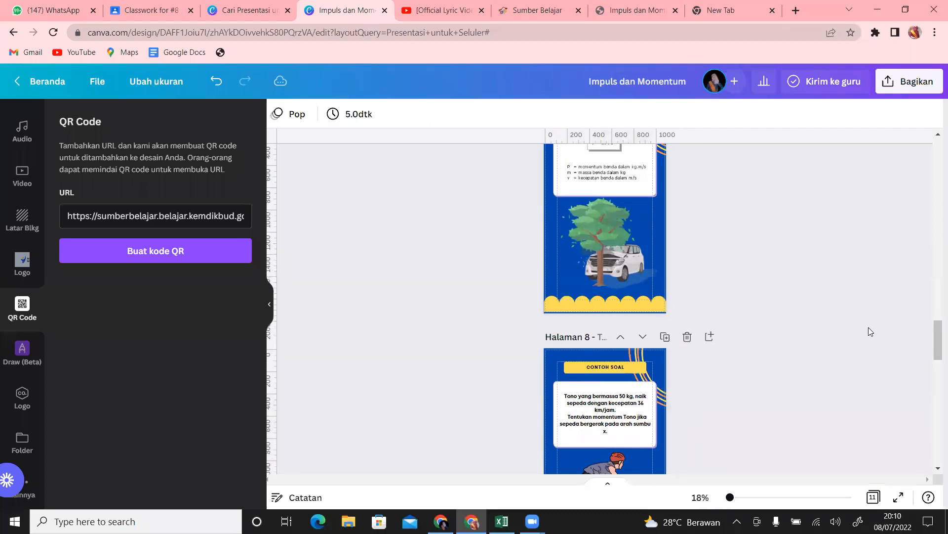
left_click_drag(935, 335, 935, 429)
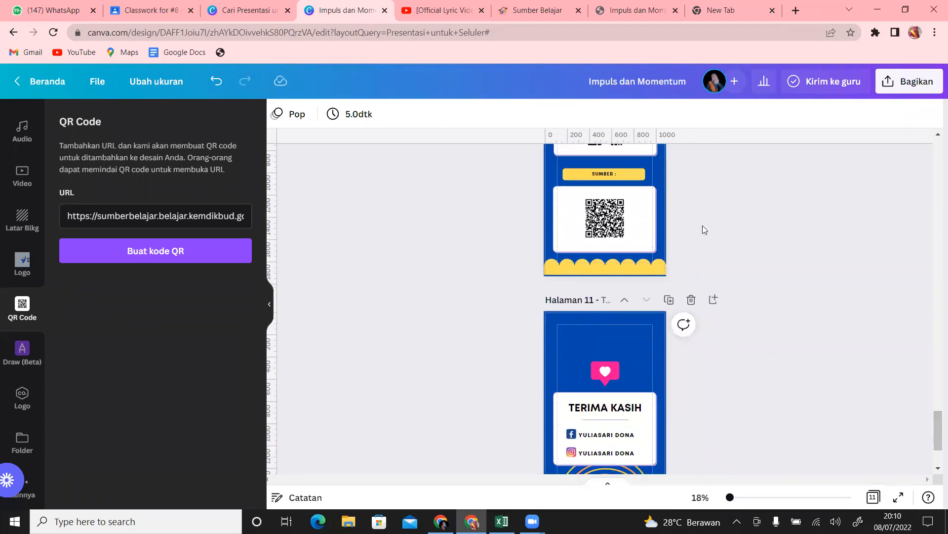
left_click(615, 225)
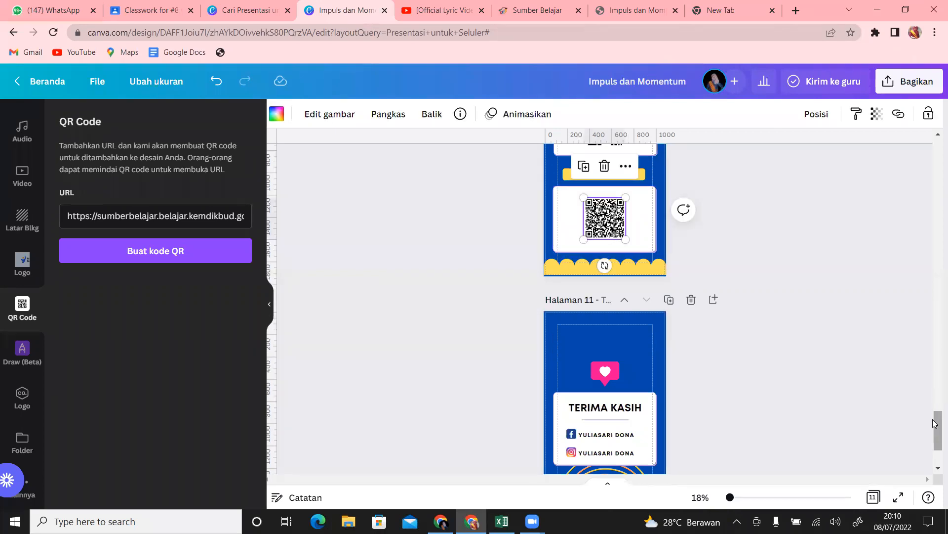
scroll(936, 414, "up", 2)
left_click(779, 285)
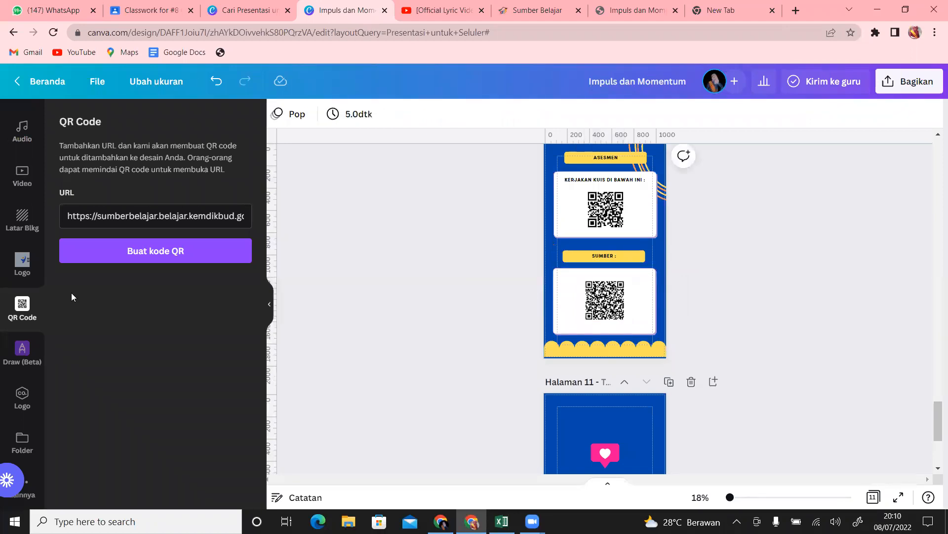
Open the Elements library, then go to the empty new browser tab.
left_click_drag(47, 250, 36, 97)
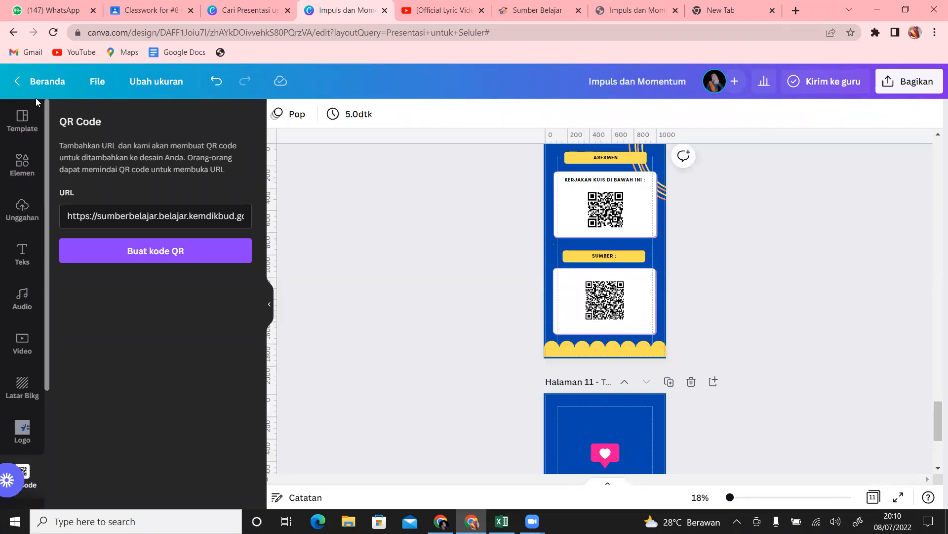
left_click(19, 161)
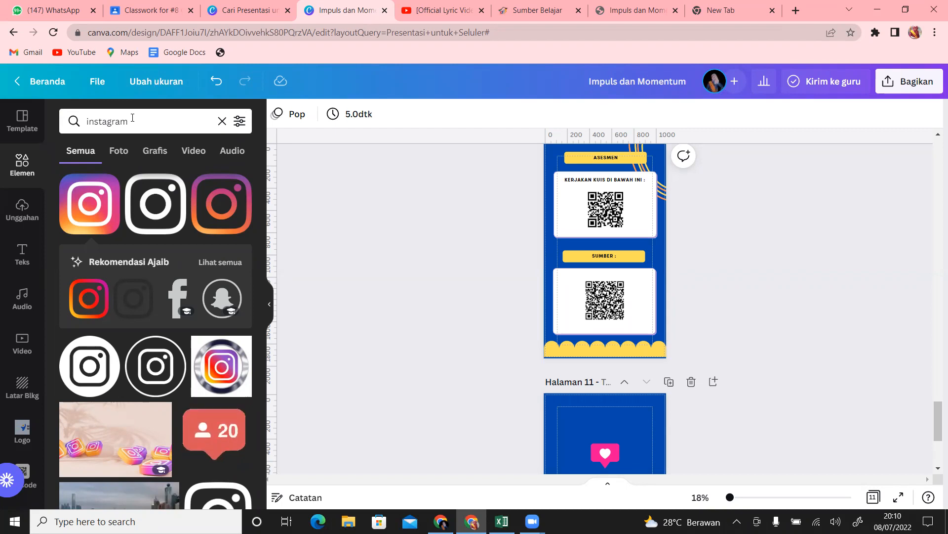
left_click(741, 7)
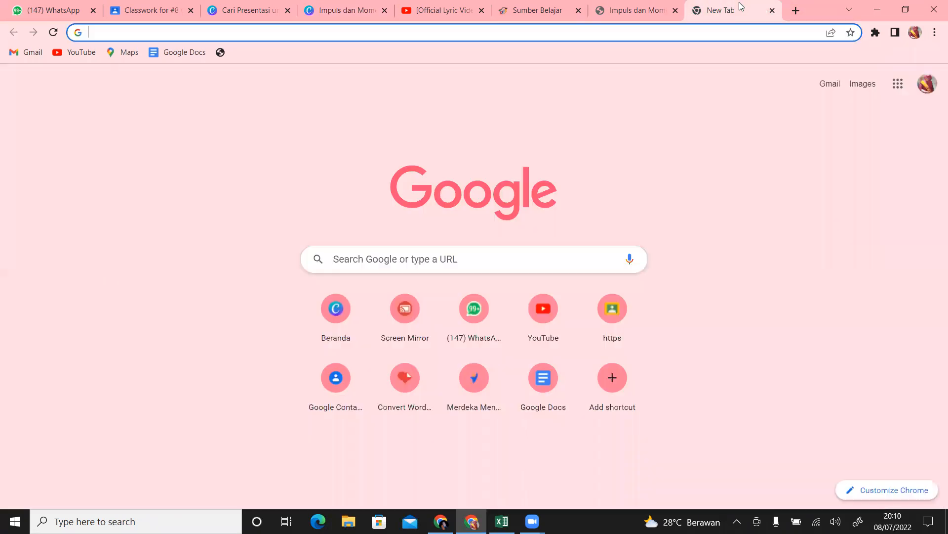
Start an address in the new tab, clear it, and go back to the Canva design.
left_click(740, 32)
type("fa")
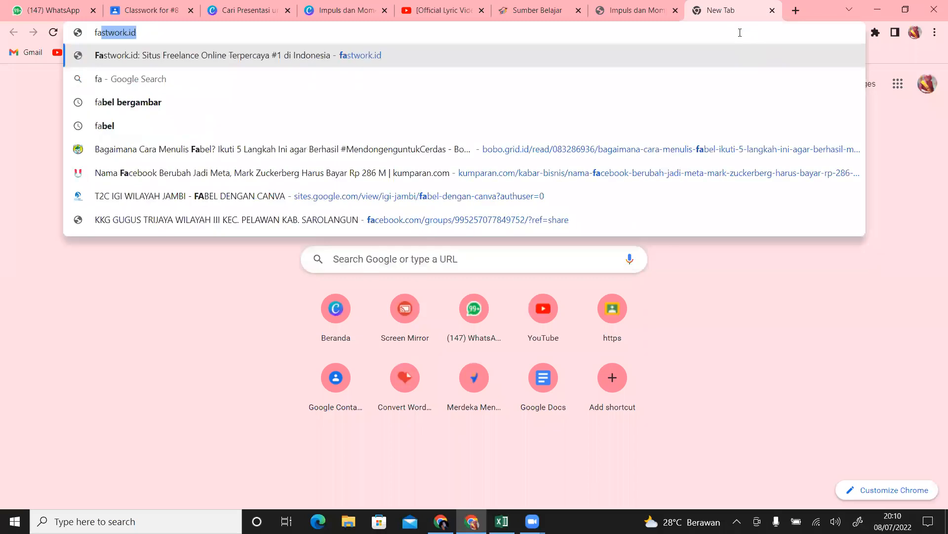
key("BackSpace")
key("BackSpace")
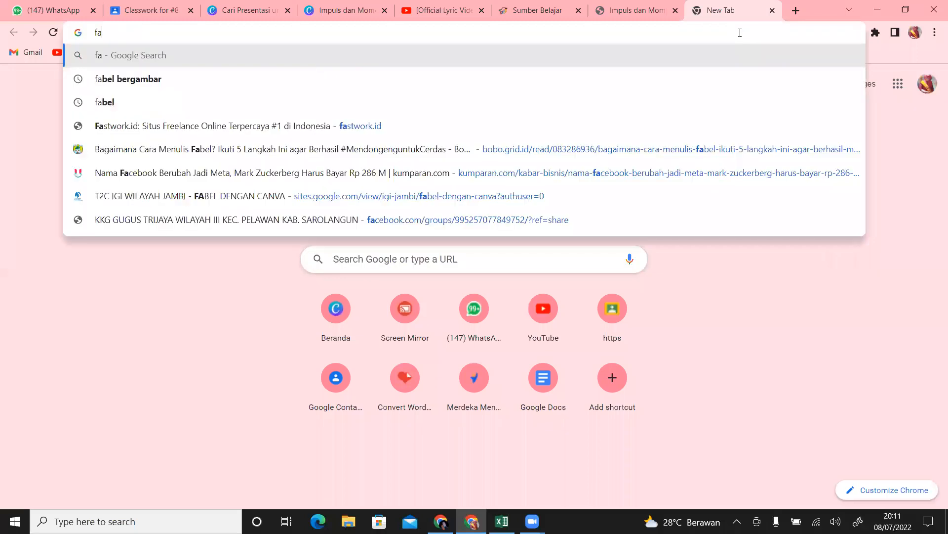
type("a")
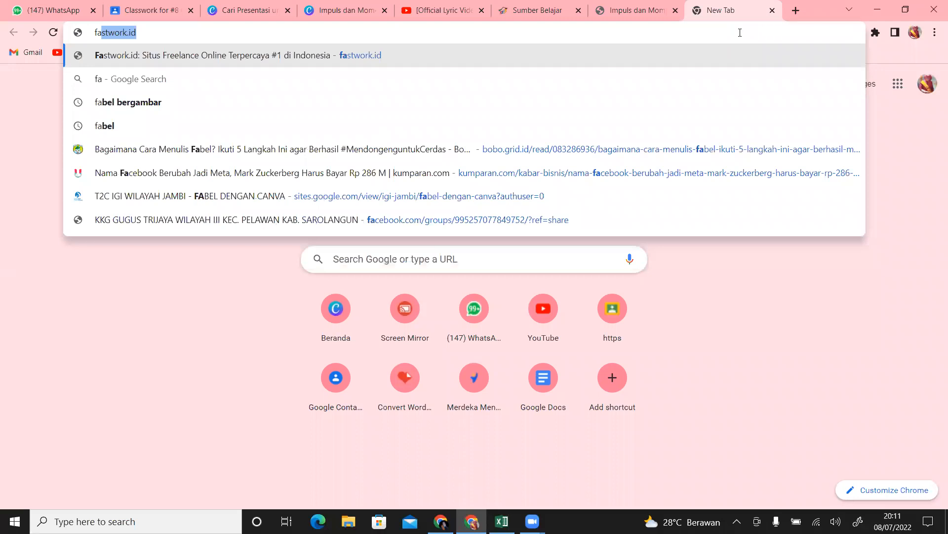
key("BackSpace")
key("BackSpace")
key("BackSpace")
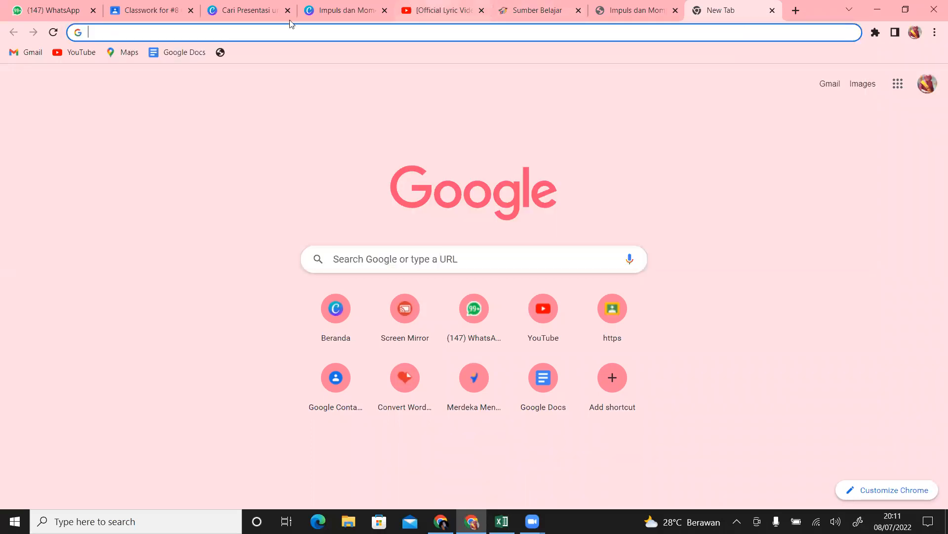
left_click(339, 11)
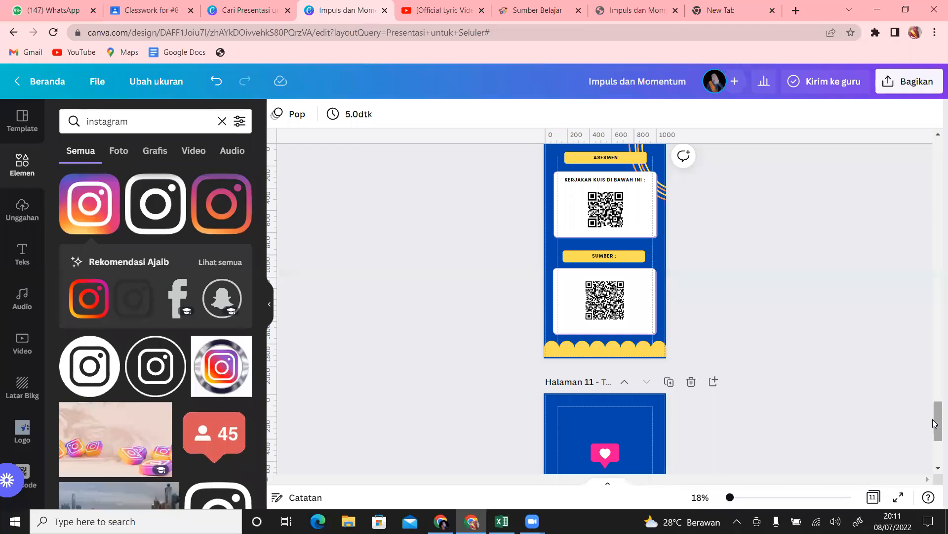
Shrink the page 10 quiz QR code and move it to the card's left side.
scroll(935, 423, "up", 2)
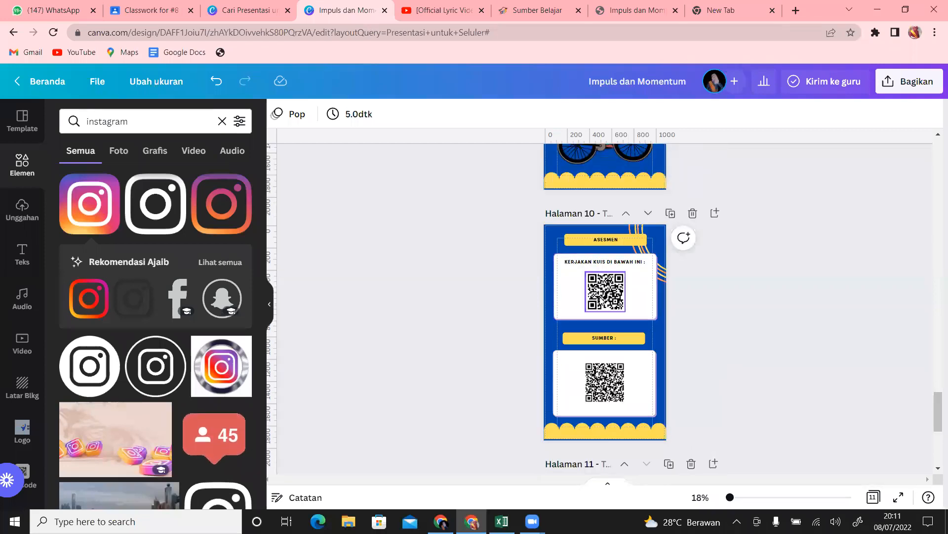
left_click(601, 298)
left_click_drag(731, 499, 743, 498)
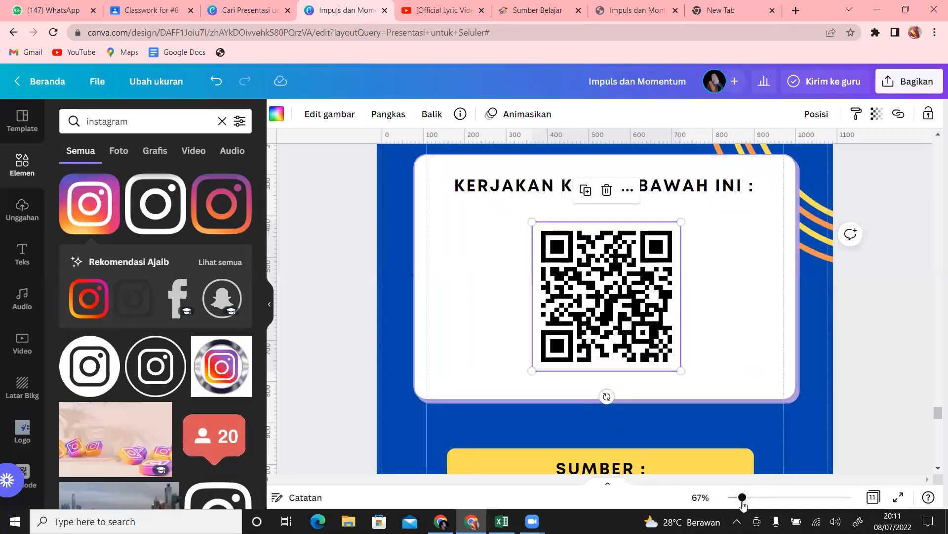
left_click_drag(678, 367, 586, 307)
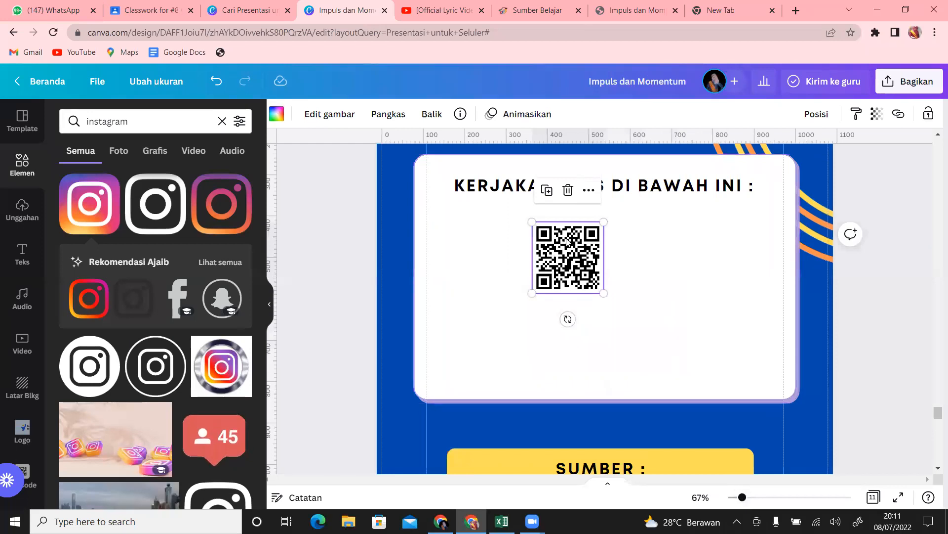
left_click_drag(576, 263, 496, 288)
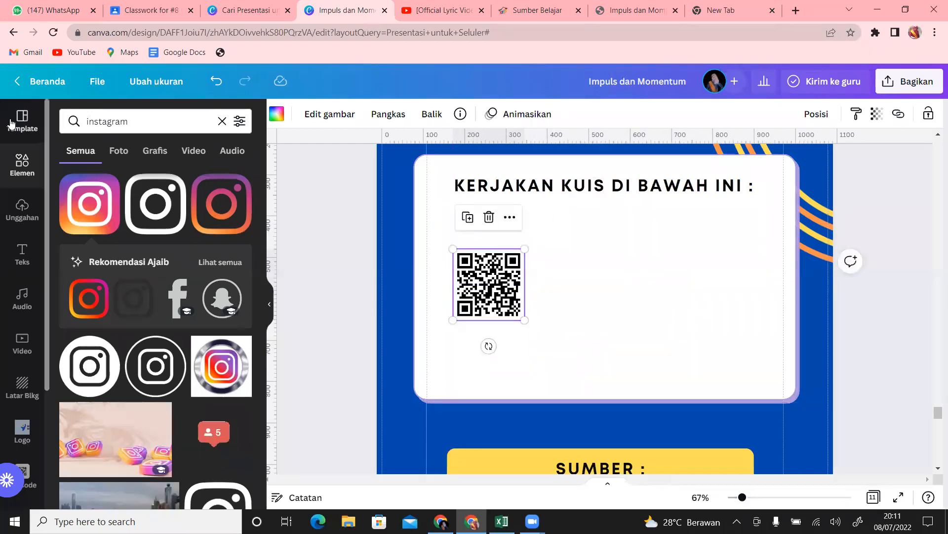
Add a 'soal' question-mark speech-bubble graphic beside the QR, linked to the konten9.html page.
left_click(130, 122)
type("soal")
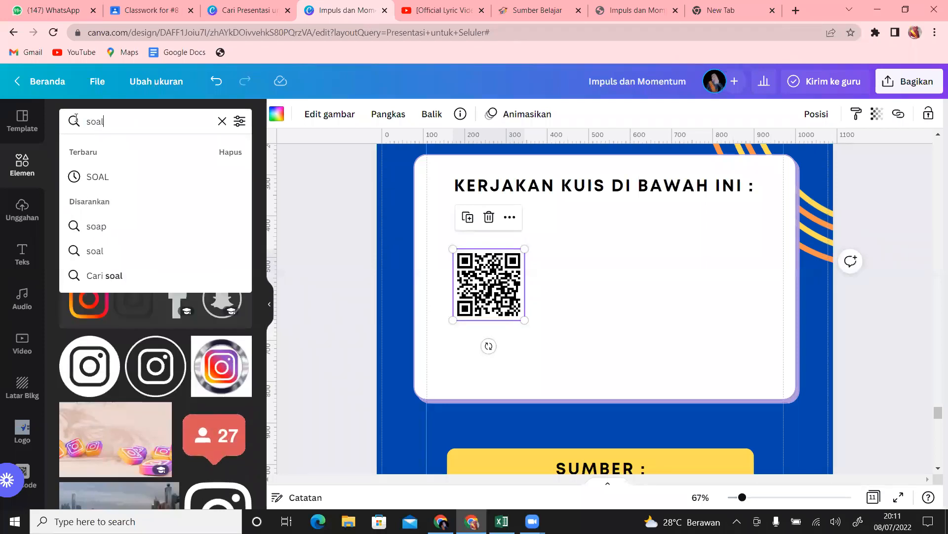
key("Return")
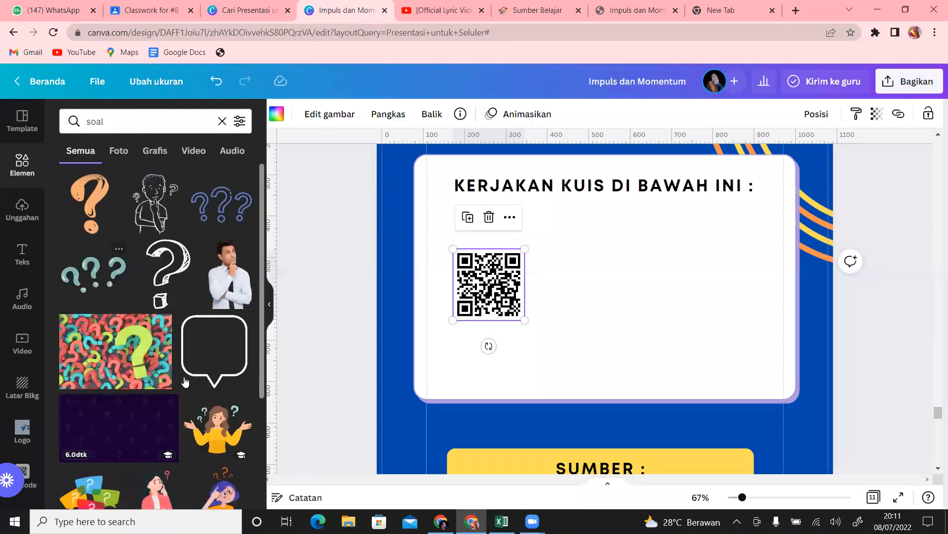
left_click(87, 496)
left_click_drag(631, 406, 672, 260)
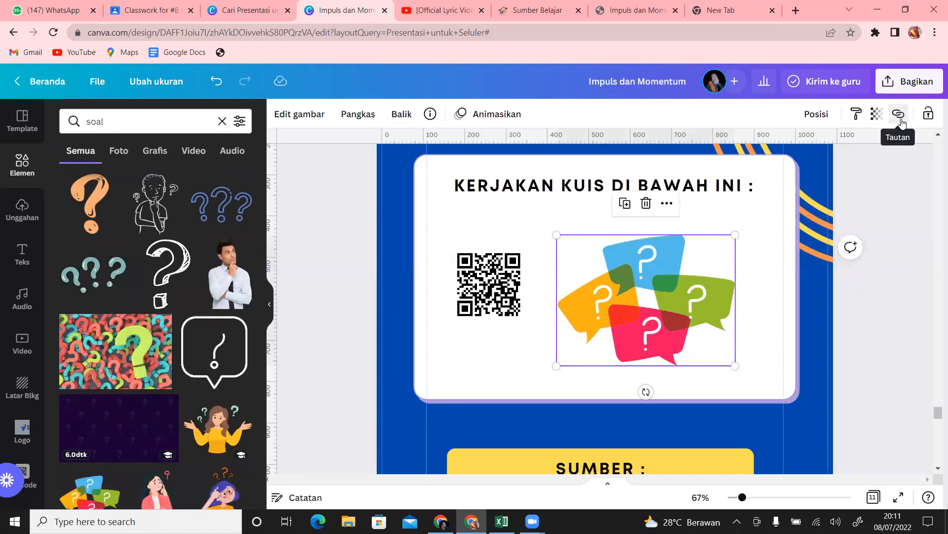
left_click(898, 115)
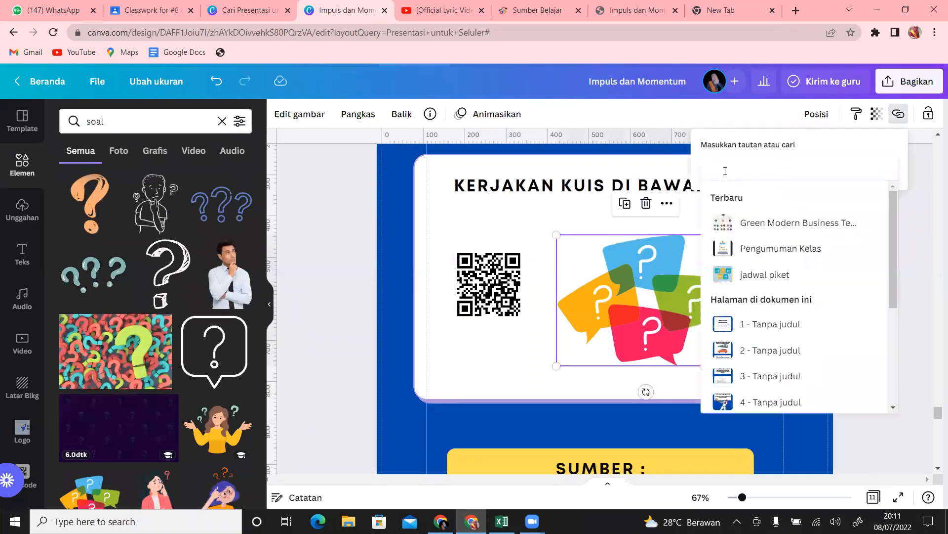
key("ctrl+v")
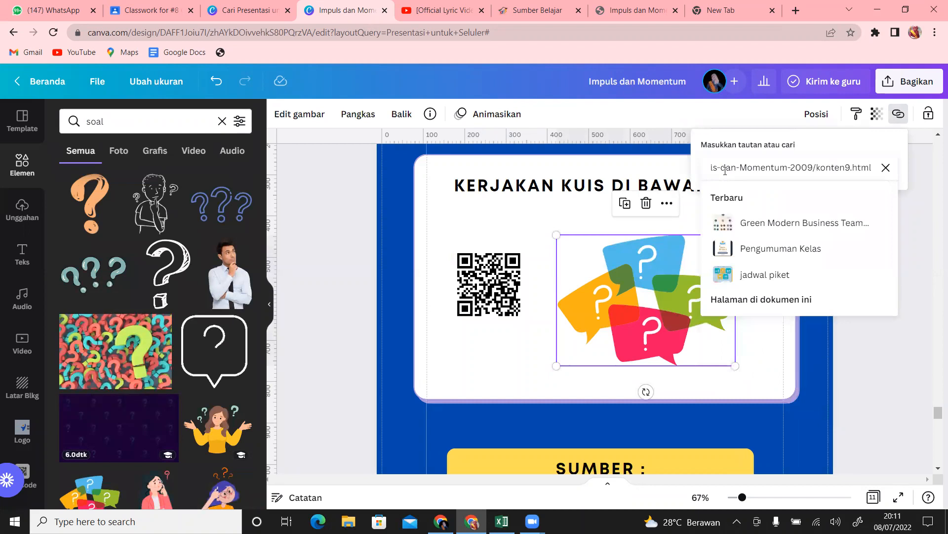
key("Return")
left_click(766, 255)
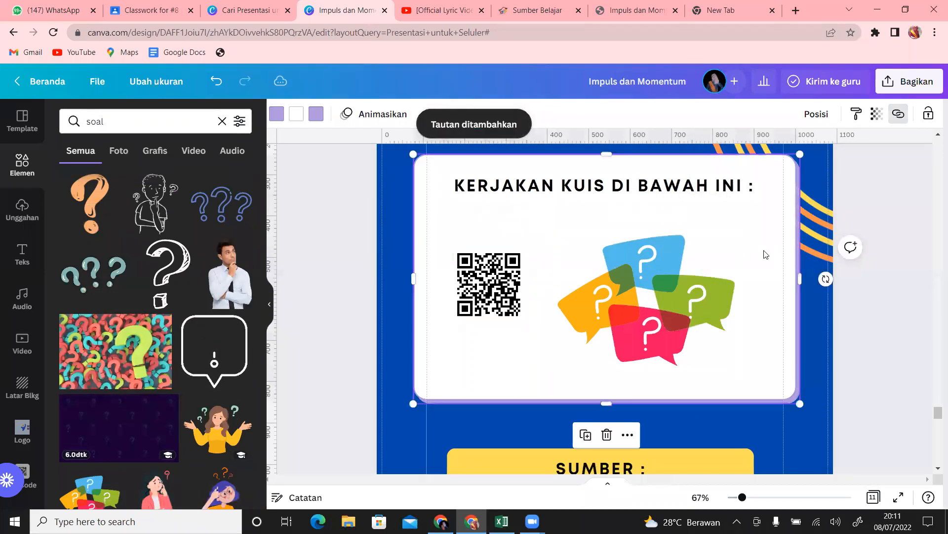
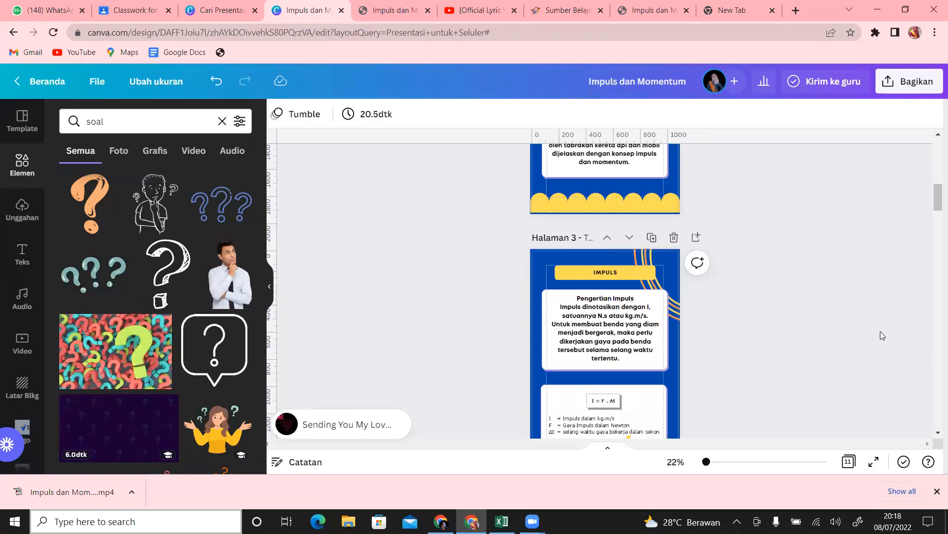
Scroll the Impuls dan Momentum editor back up to Halaman 1.
left_click_drag(936, 192, 935, 148)
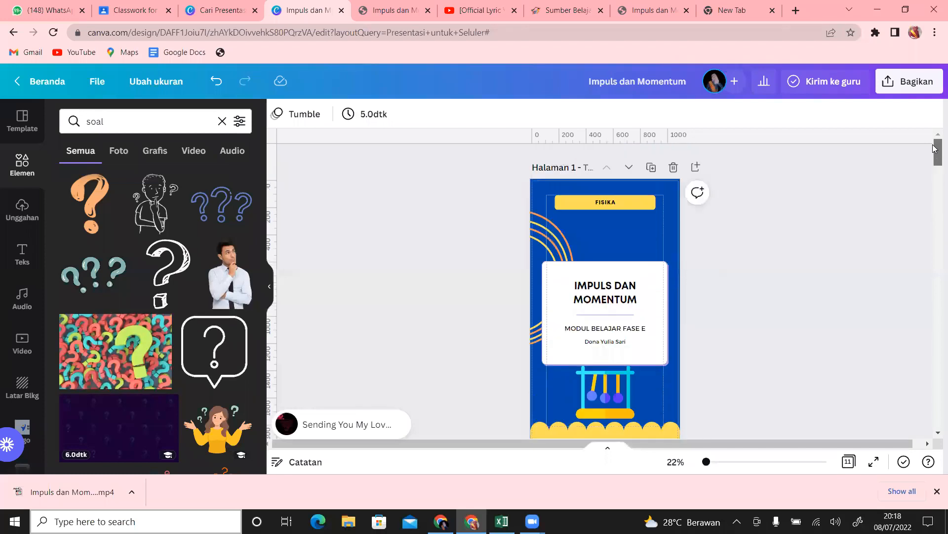
Open flipbookpdf.net in a new Chrome tab.
left_click(734, 6)
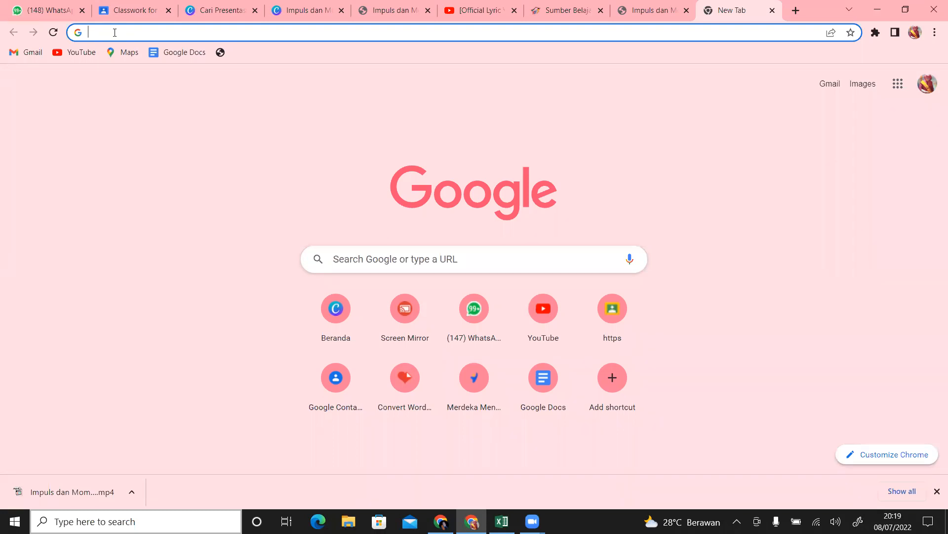
type("flipbookpdf.net")
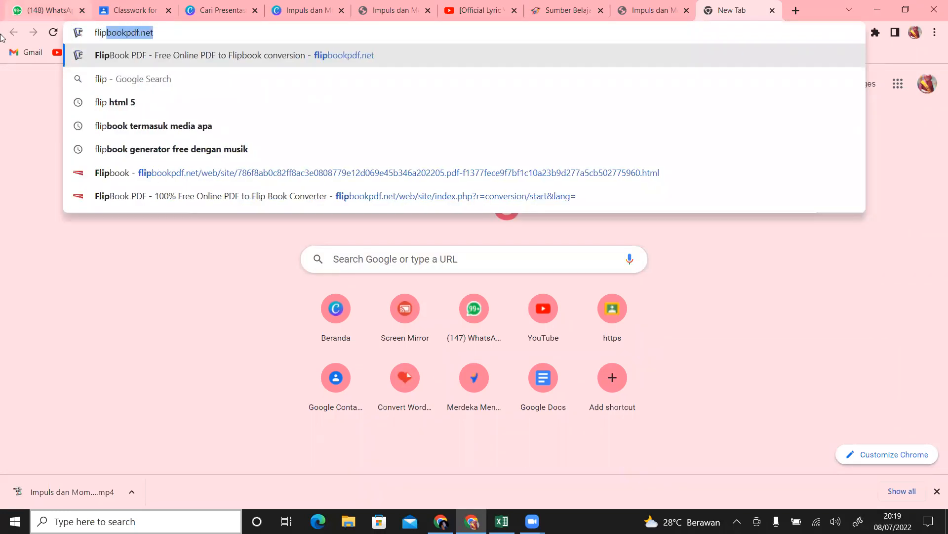
key("Return")
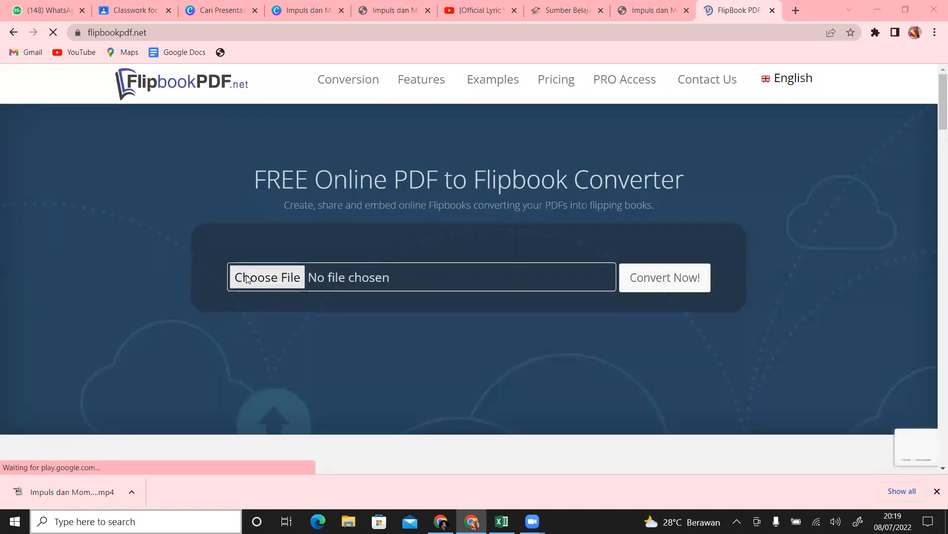
Convert Impuls dan Momentum.pdf into an 11-page flipbook and open its link in a new tab.
left_click(247, 278)
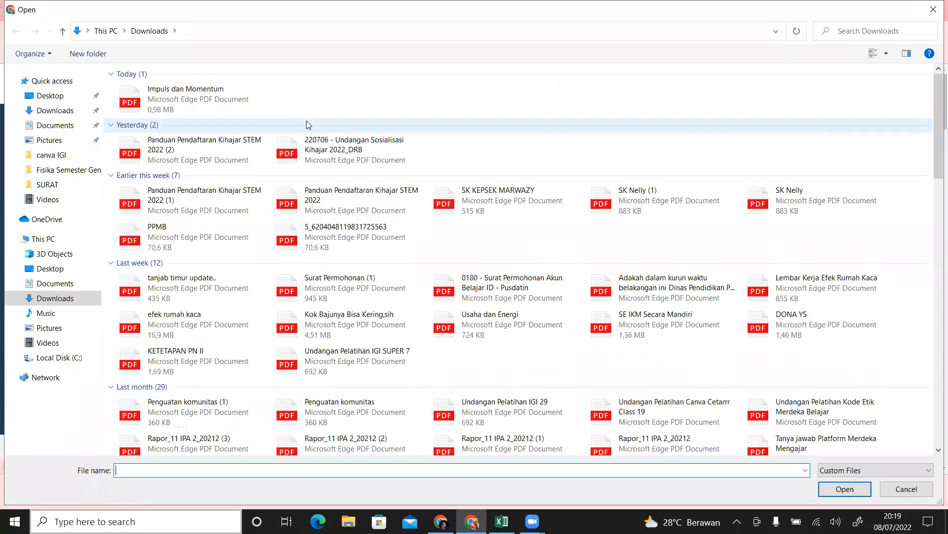
left_click(180, 93)
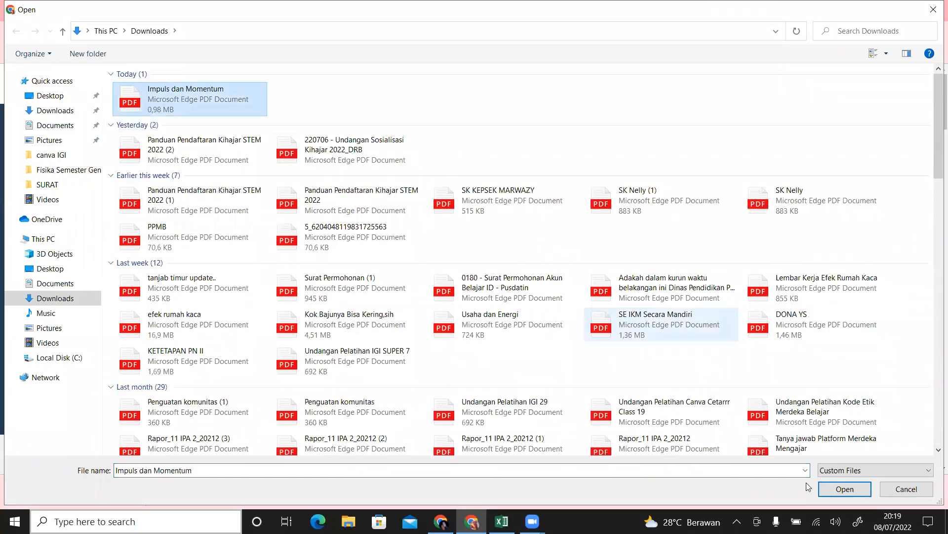
left_click(841, 489)
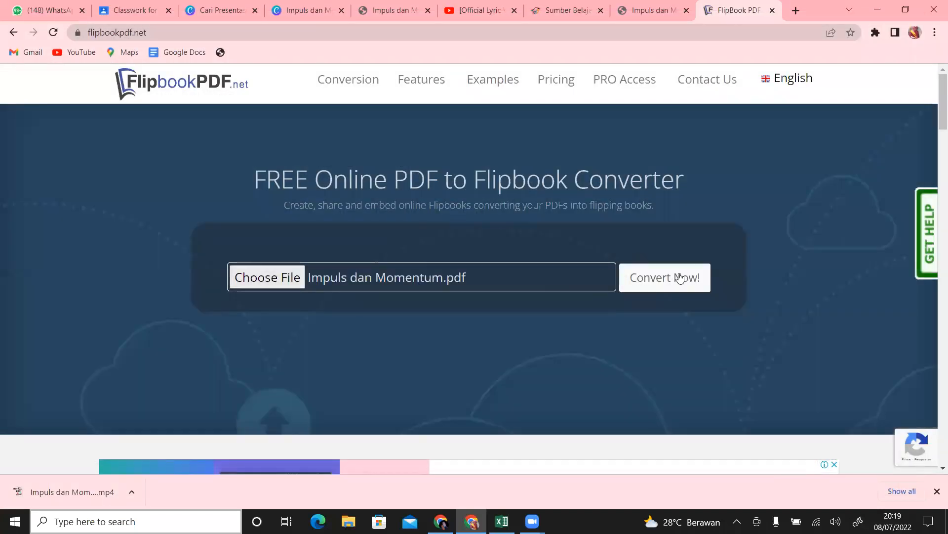
left_click(653, 277)
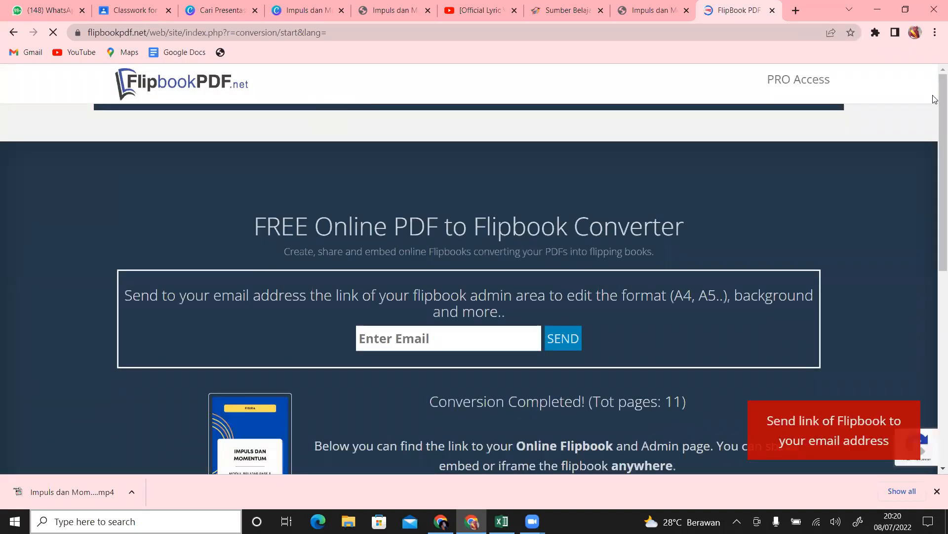
left_click_drag(940, 139, 933, 261)
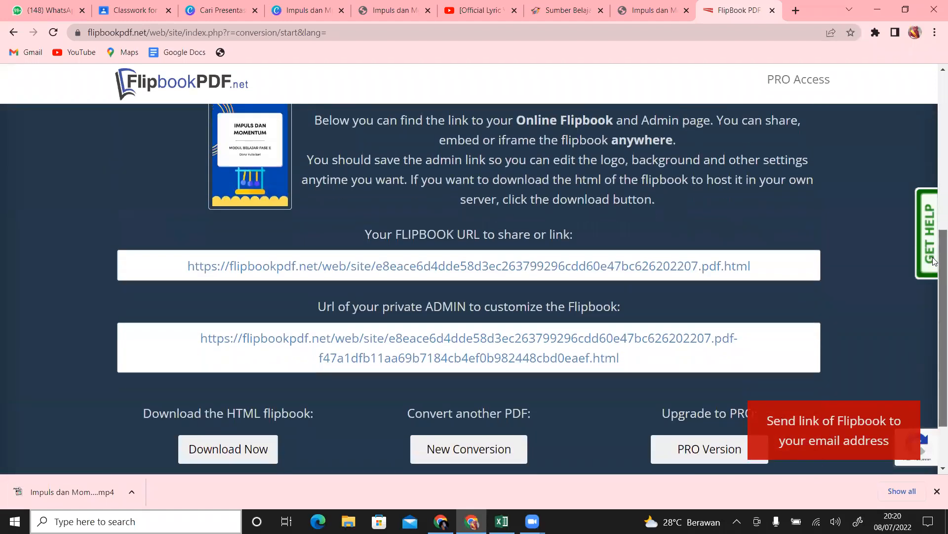
left_click(569, 267)
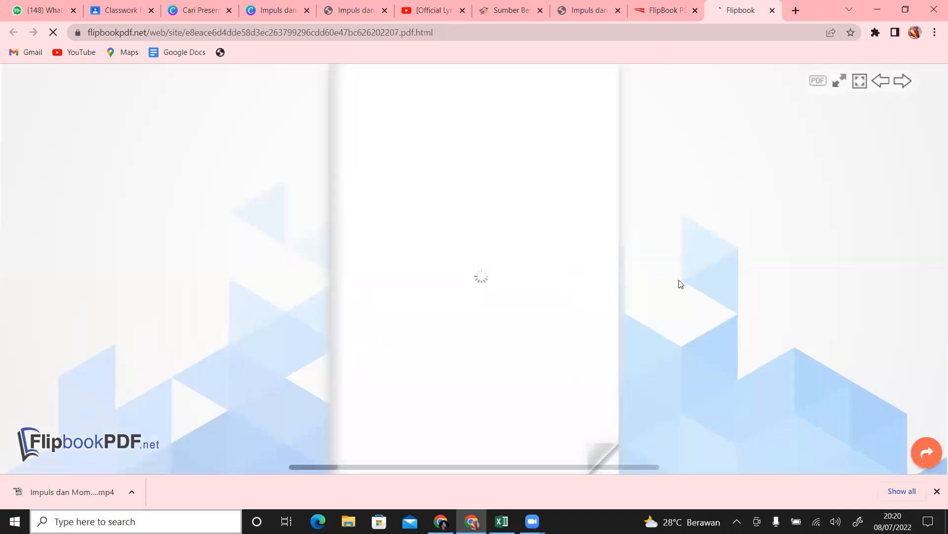
Page through the flipbook from IMPULS to the closing spread, then return to the Canva tab.
left_click(629, 241)
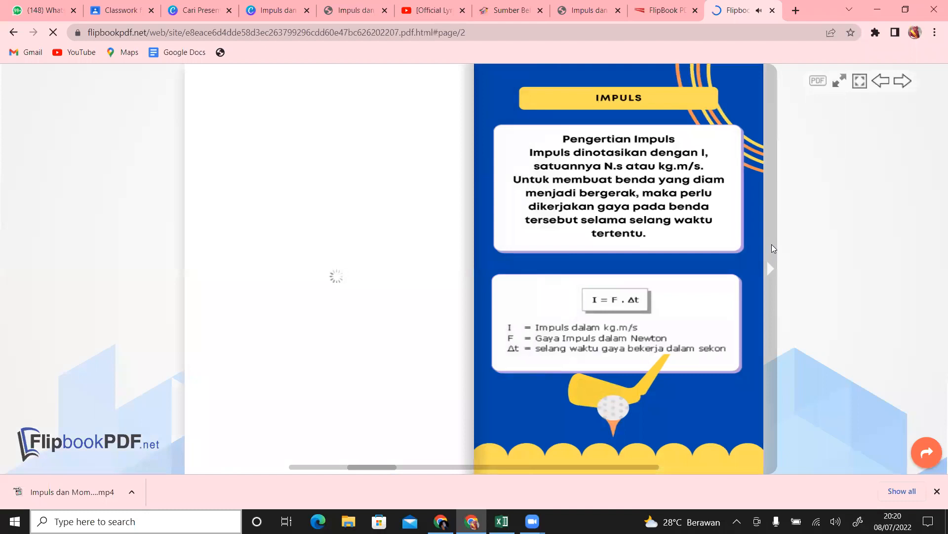
left_click(771, 244)
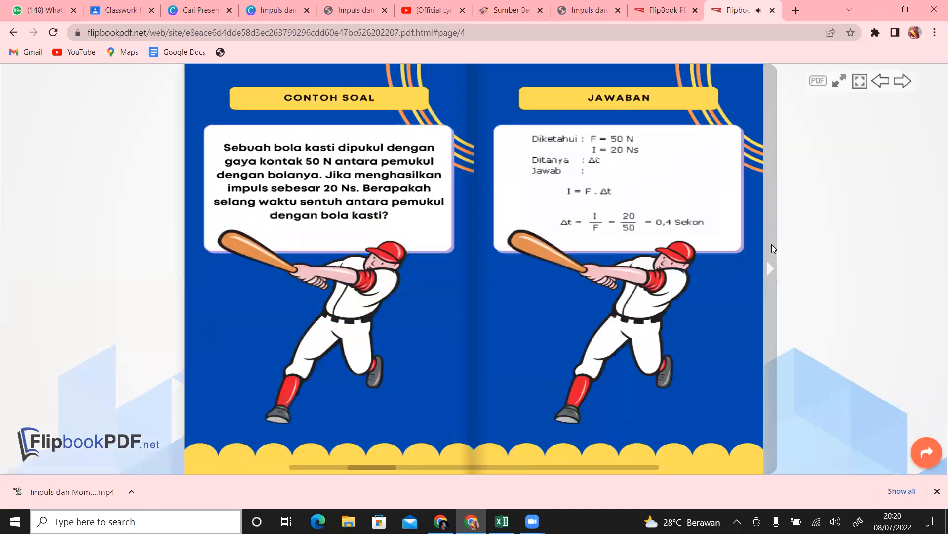
left_click(772, 245)
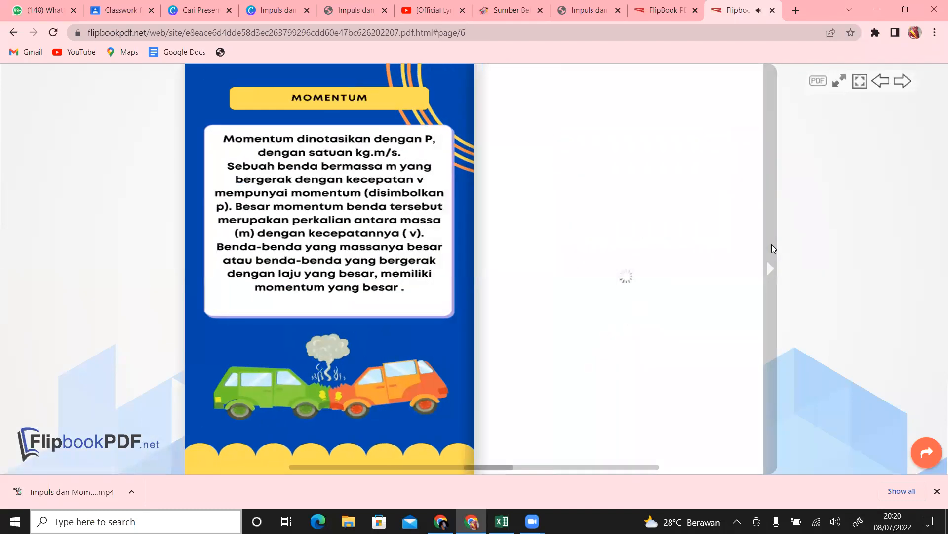
left_click(771, 244)
left_click(771, 244)
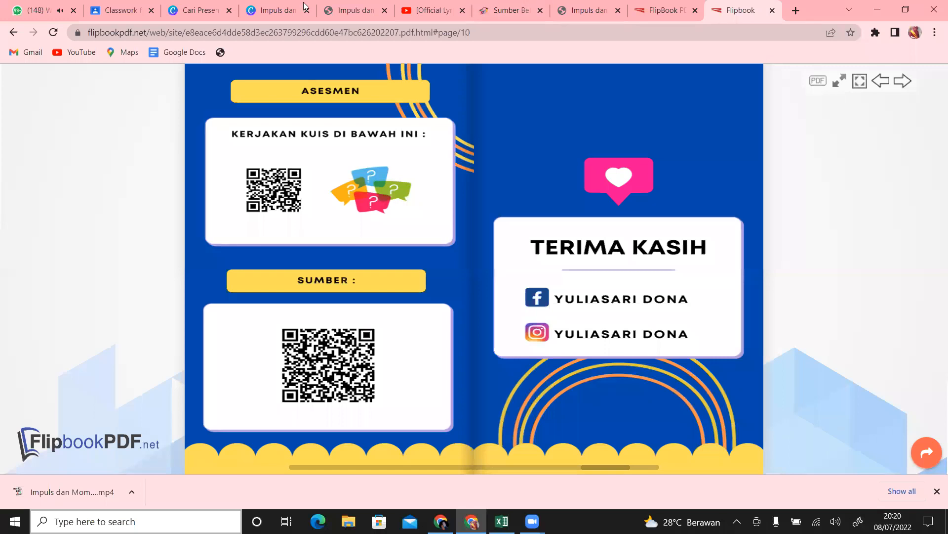
left_click(276, 10)
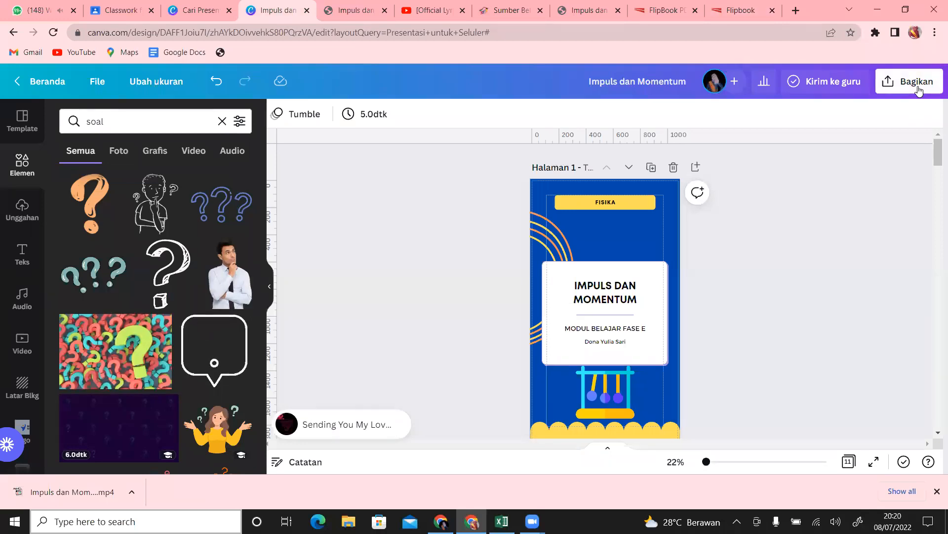
Glance at the flipbook again, then review and close Canva's Bagikan sharing panel.
left_click(736, 10)
left_click(274, 10)
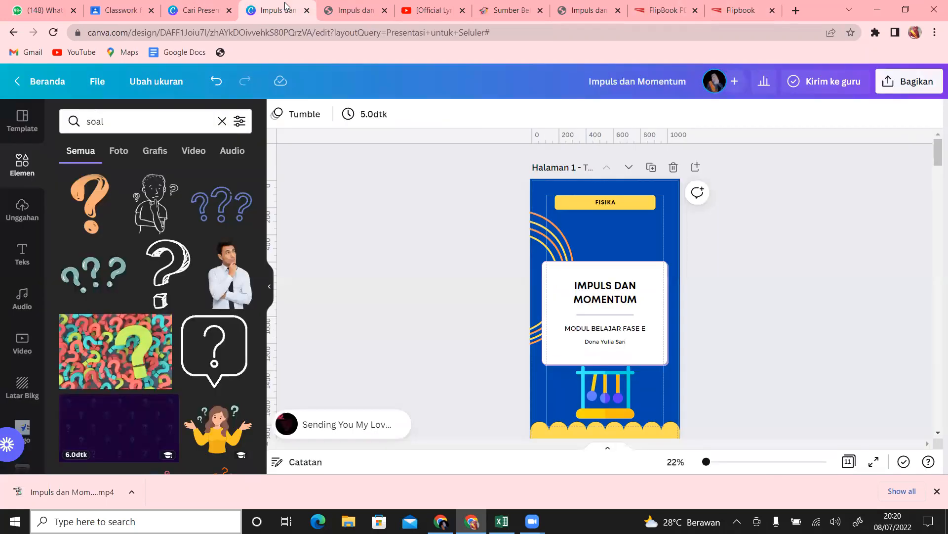
left_click(912, 88)
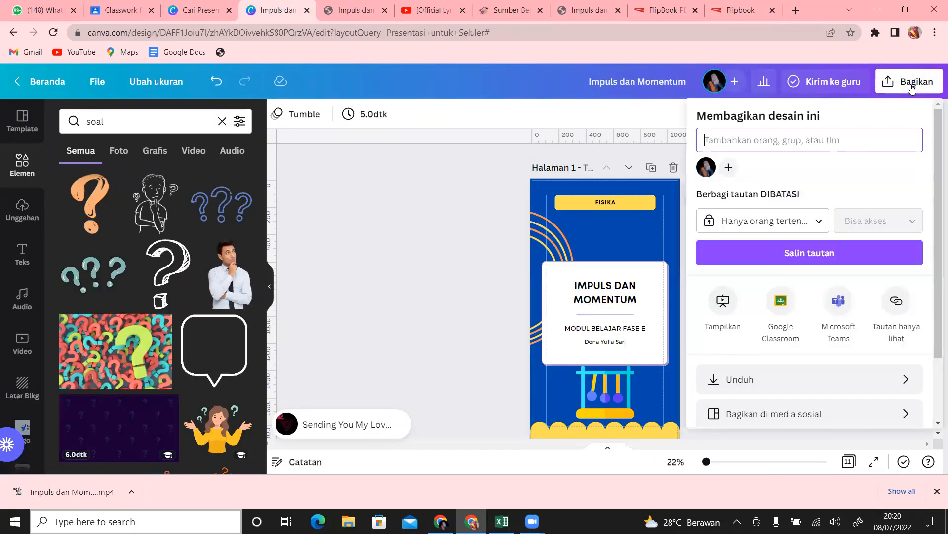
left_click_drag(936, 126, 935, 244)
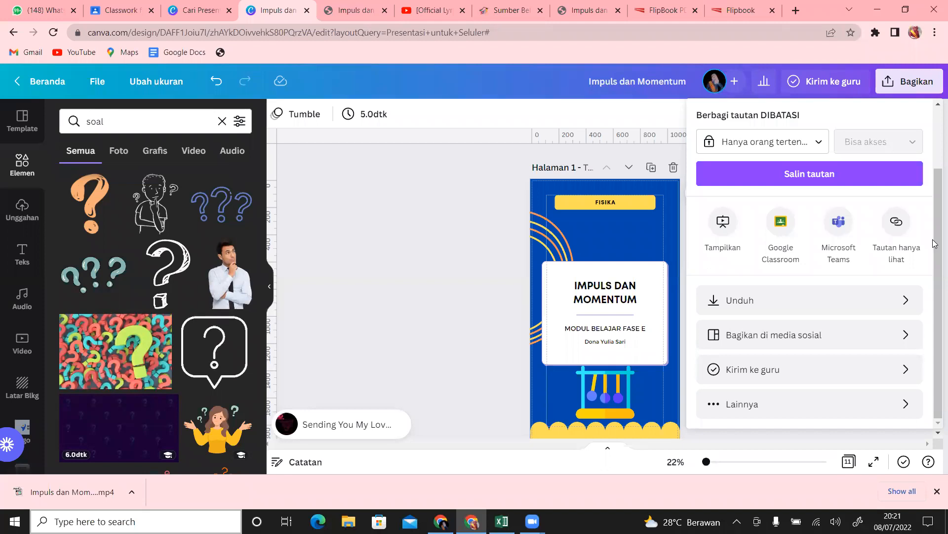
scroll(815, 163, "up", 2)
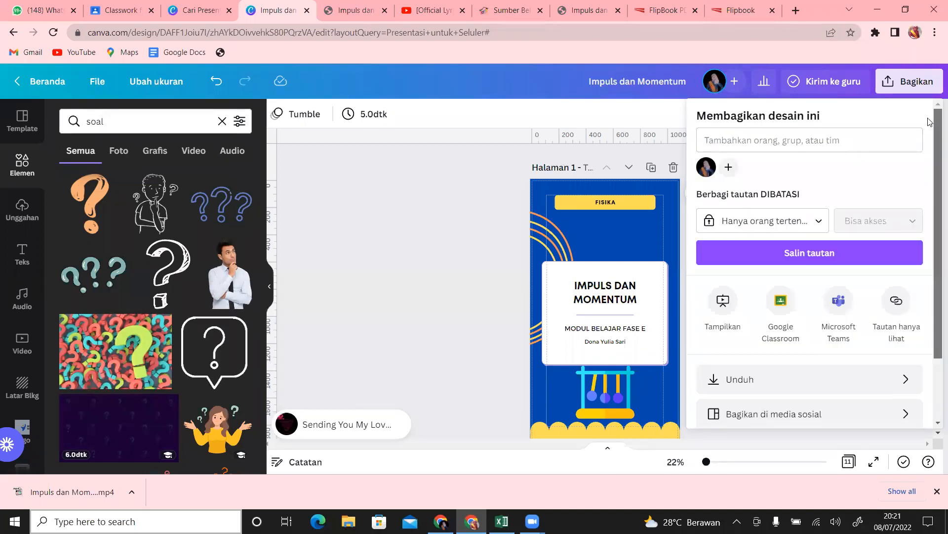
left_click(432, 272)
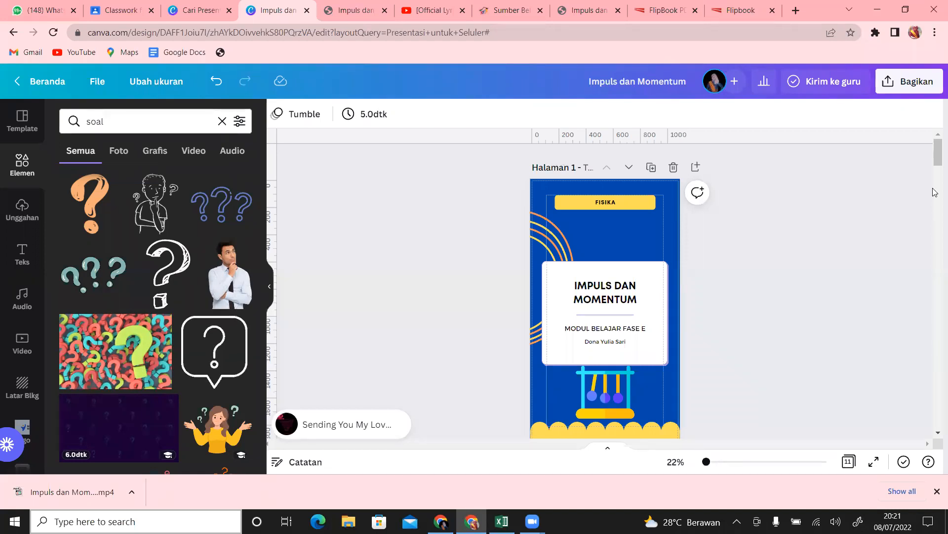
Scroll through the design pages and bring up options for the downloaded Impuls dan Momentum MP4.
left_click_drag(935, 154, 935, 279)
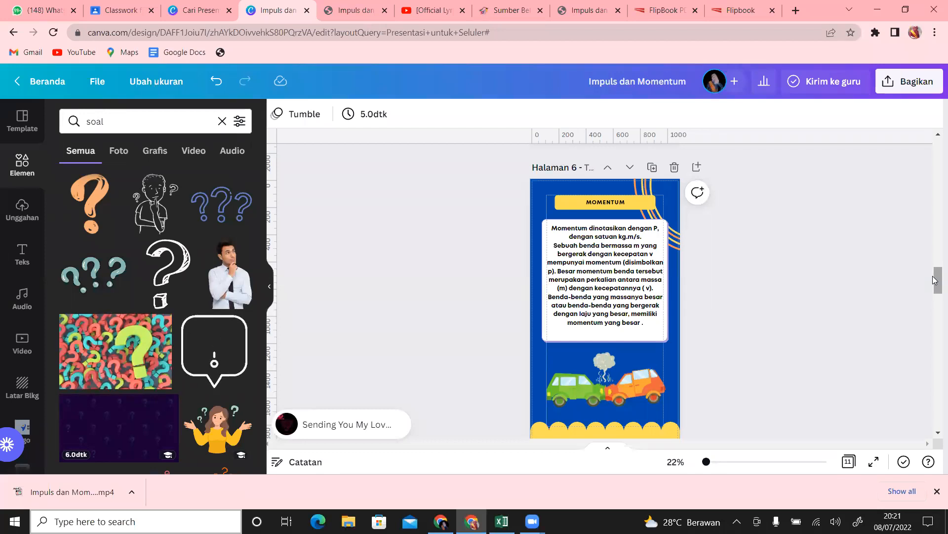
left_click_drag(936, 279, 935, 158)
scroll(935, 315, "down", 5)
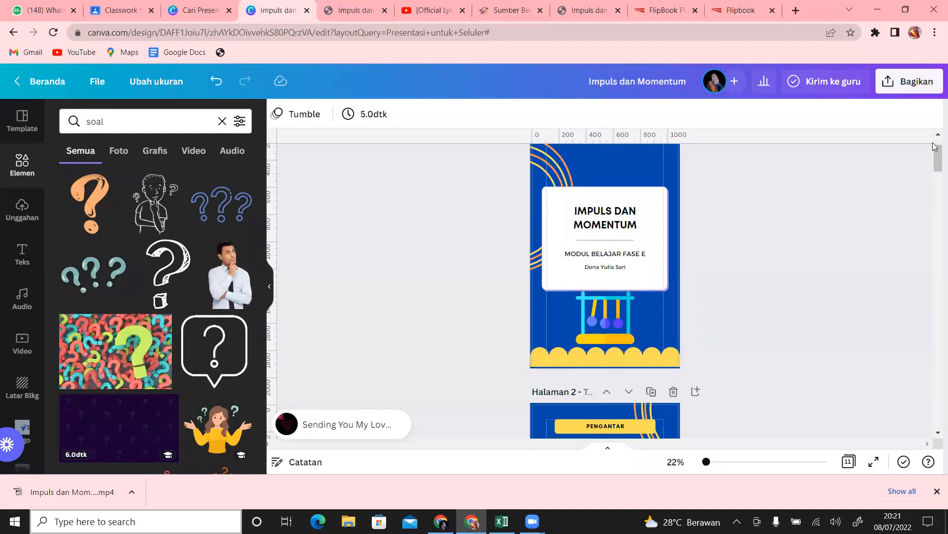
left_click_drag(935, 152, 935, 144)
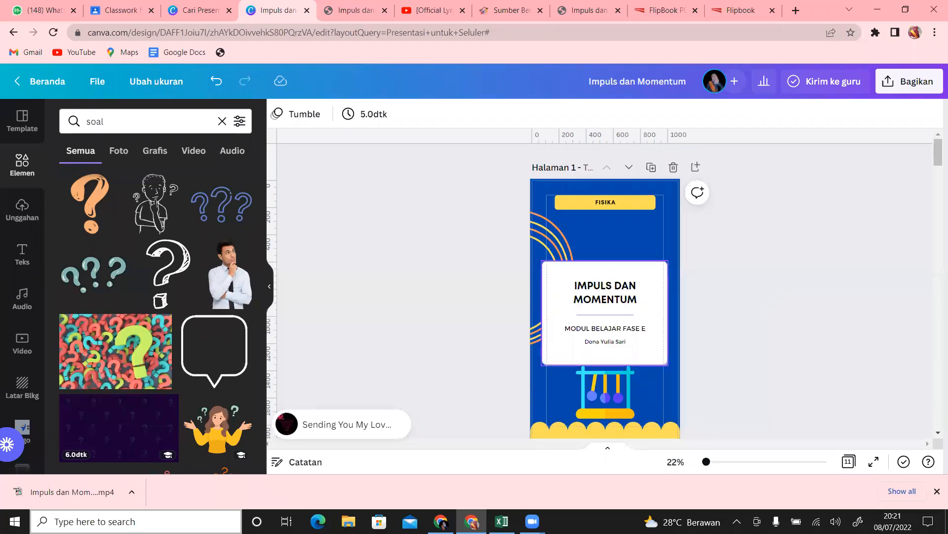
left_click(133, 494)
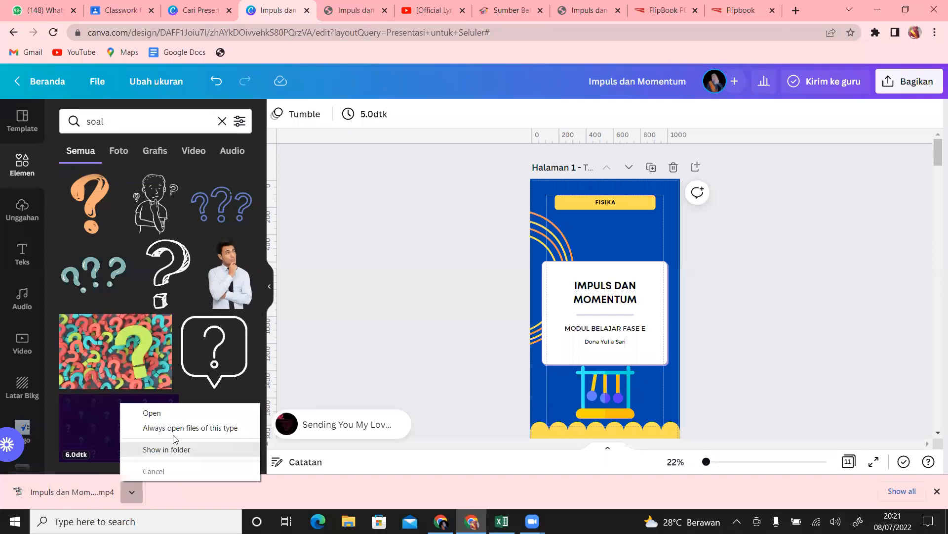
Play the Impuls dan Momentum MP4, pause it on the IMPULS slide, and close the player.
left_click(197, 413)
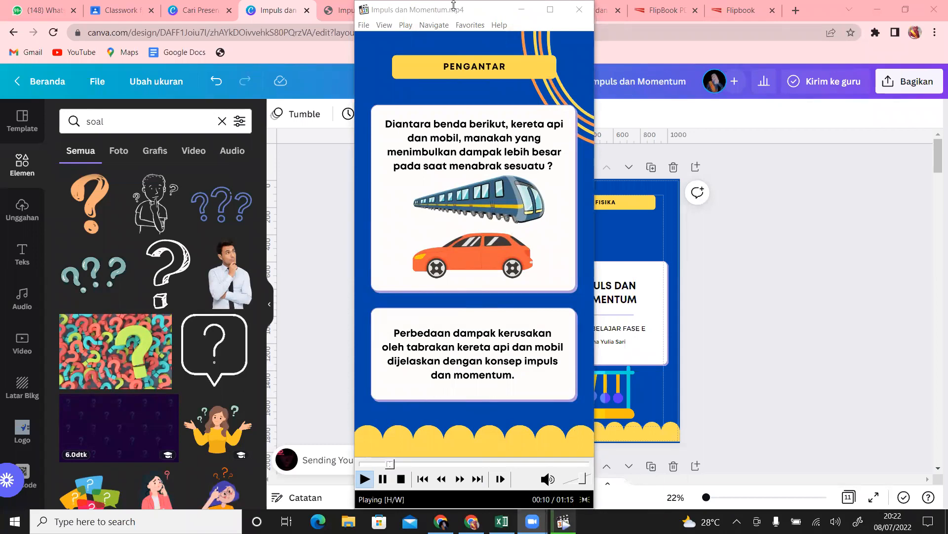
left_click(385, 481)
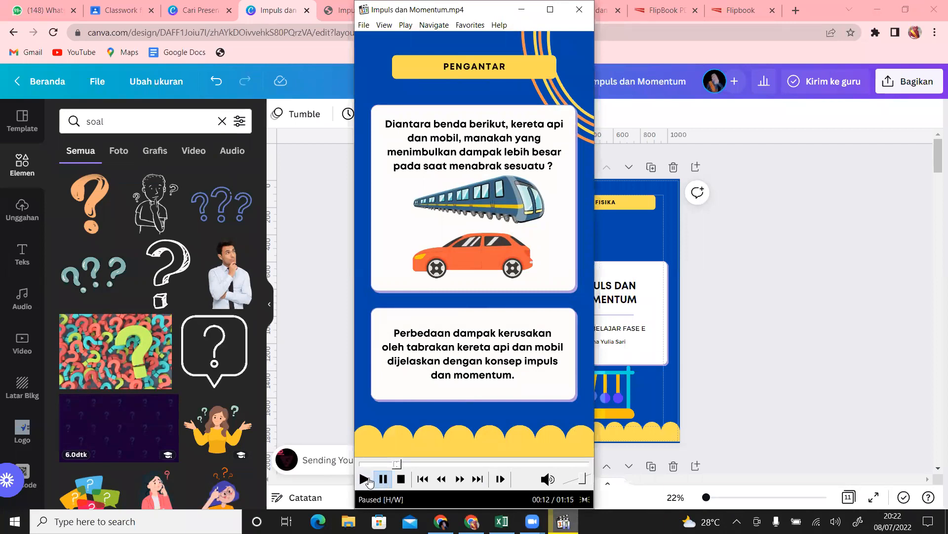
left_click(366, 478)
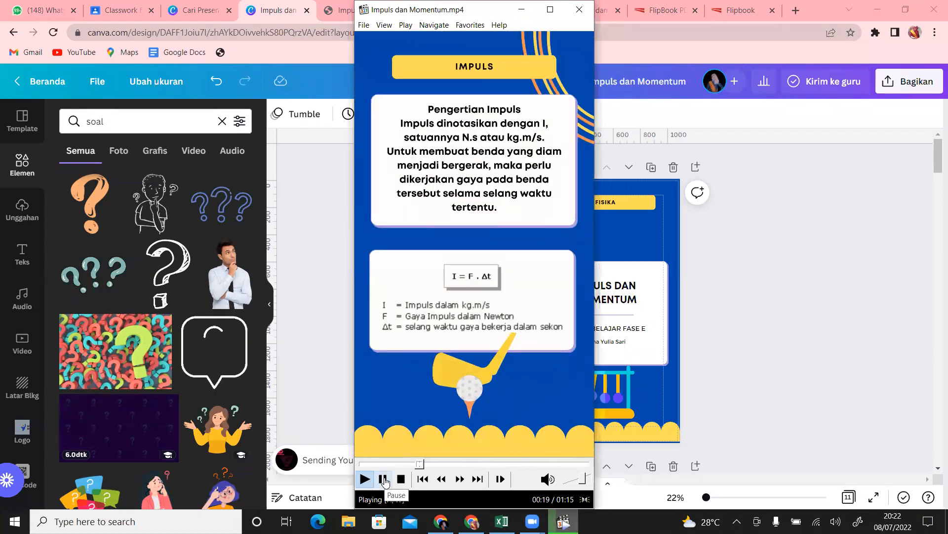
left_click(383, 479)
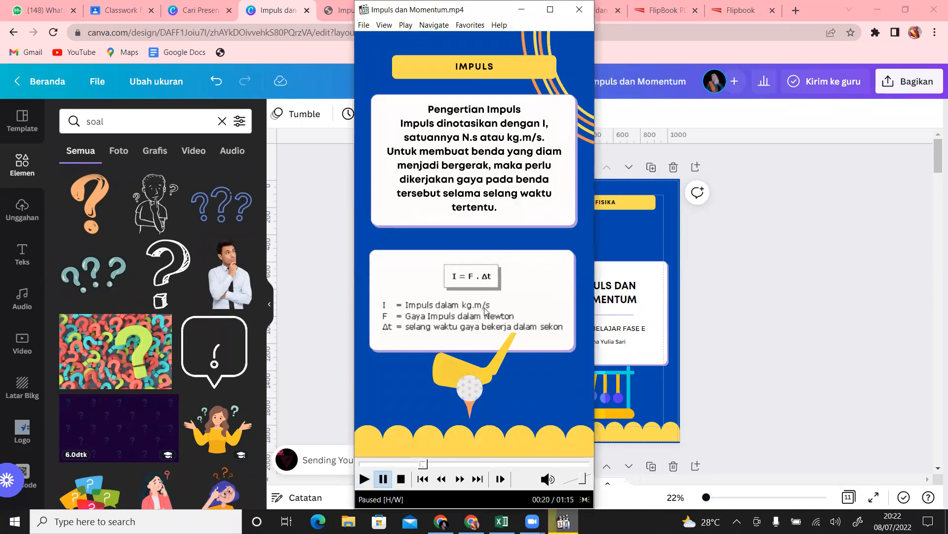
left_click_drag(547, 184, 599, 273)
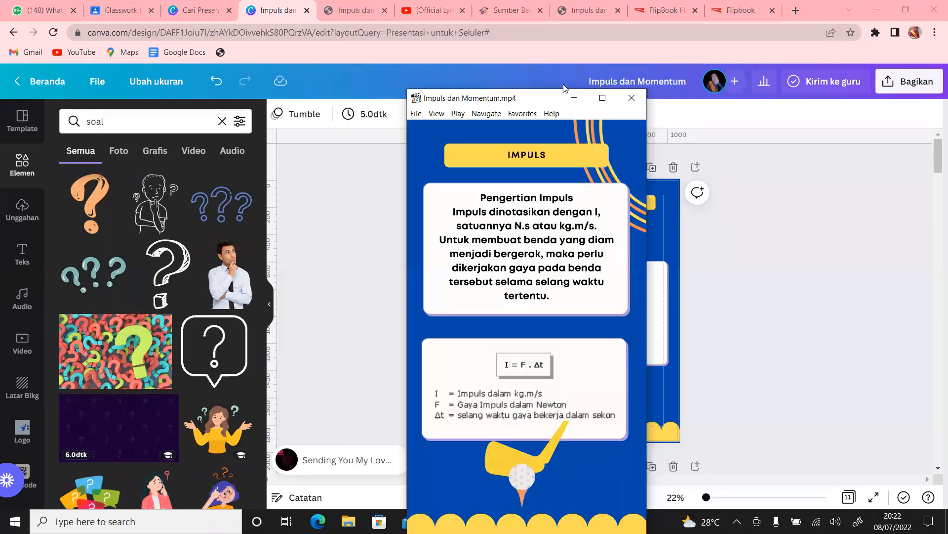
left_click(633, 98)
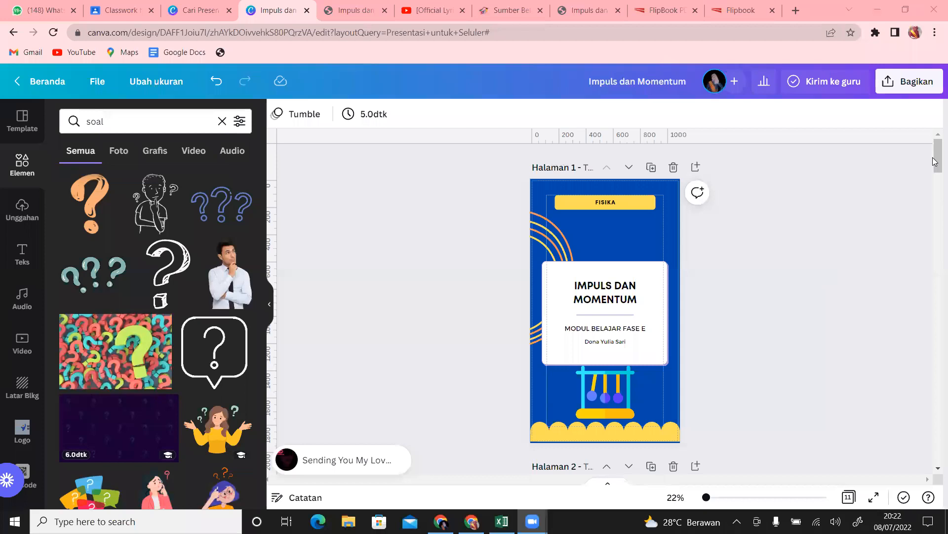
Scroll down to the ASESMEN page with its quiz and Sumber QR codes.
left_click_drag(936, 166, 935, 415)
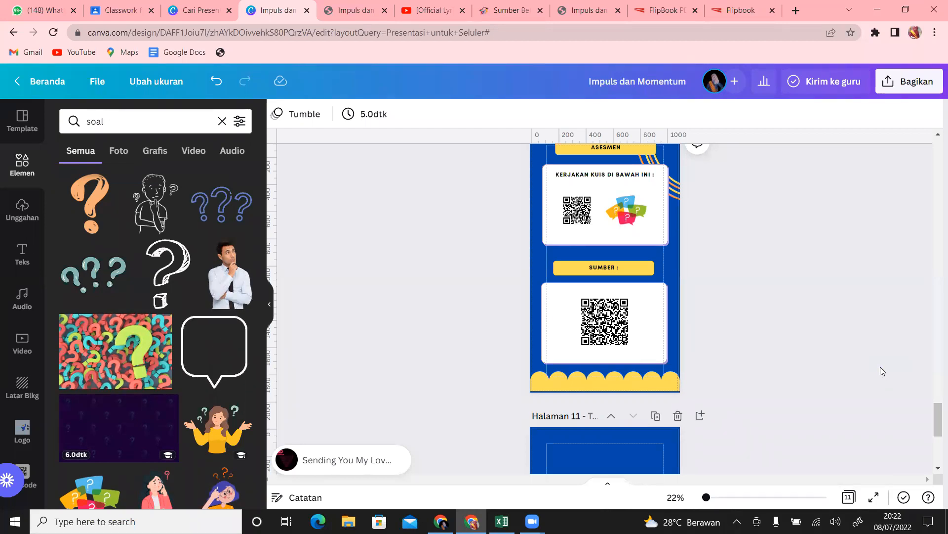
Enter and exit crop mode on the question-bubble sticker, leaving it unchanged.
left_click(629, 218)
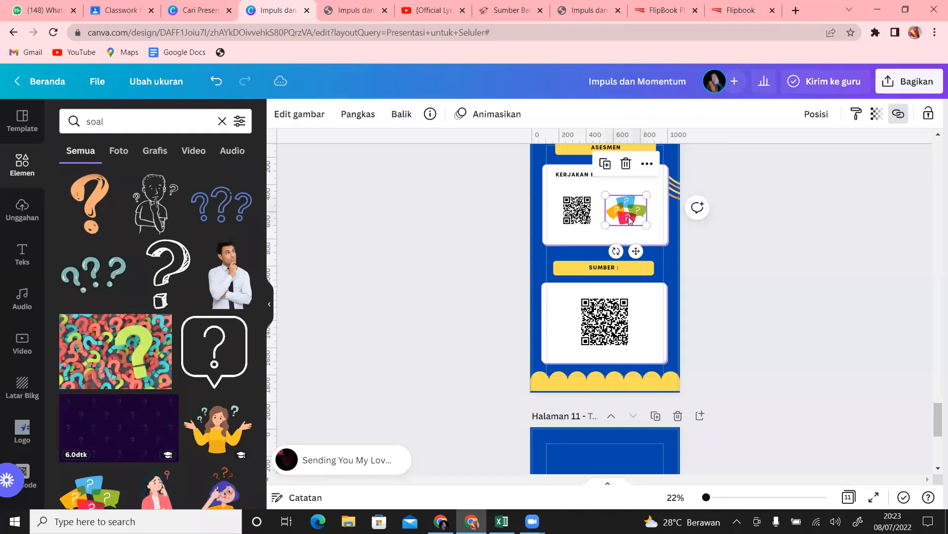
double_click(629, 218)
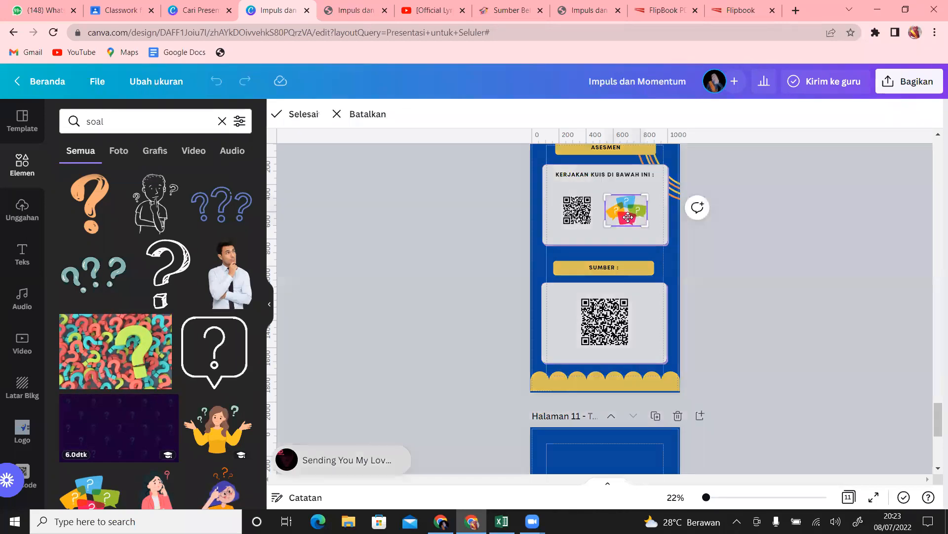
left_click(748, 267)
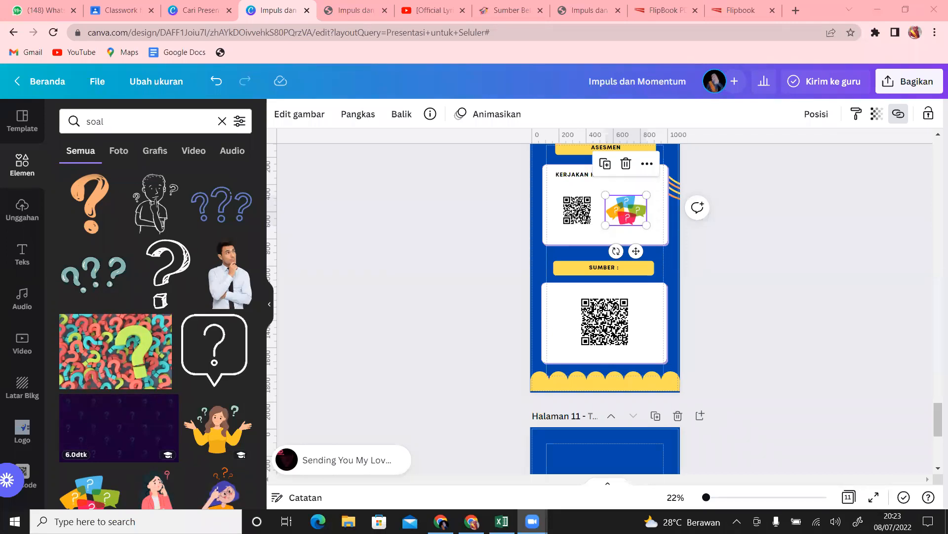
left_click(738, 303)
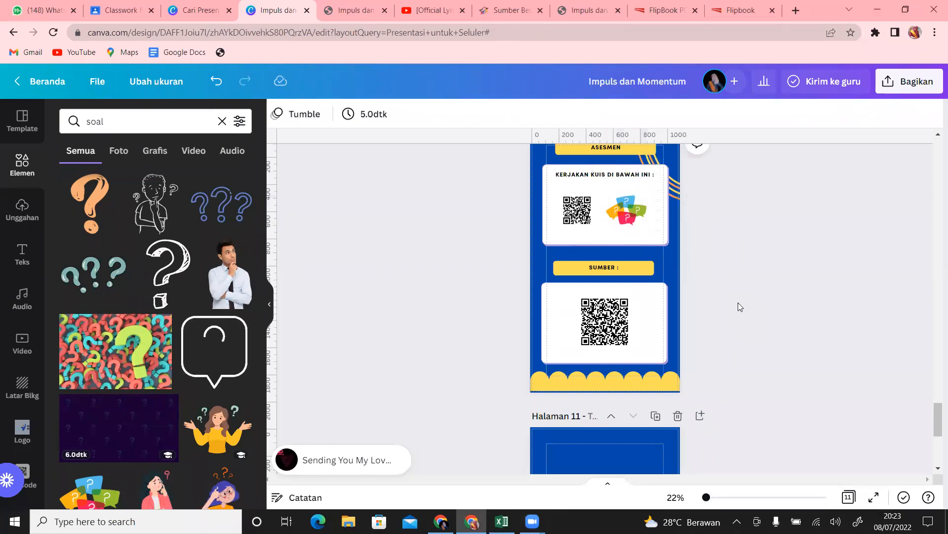
Check and close the Bagikan sharing options, then switch to File Explorer.
left_click(678, 267)
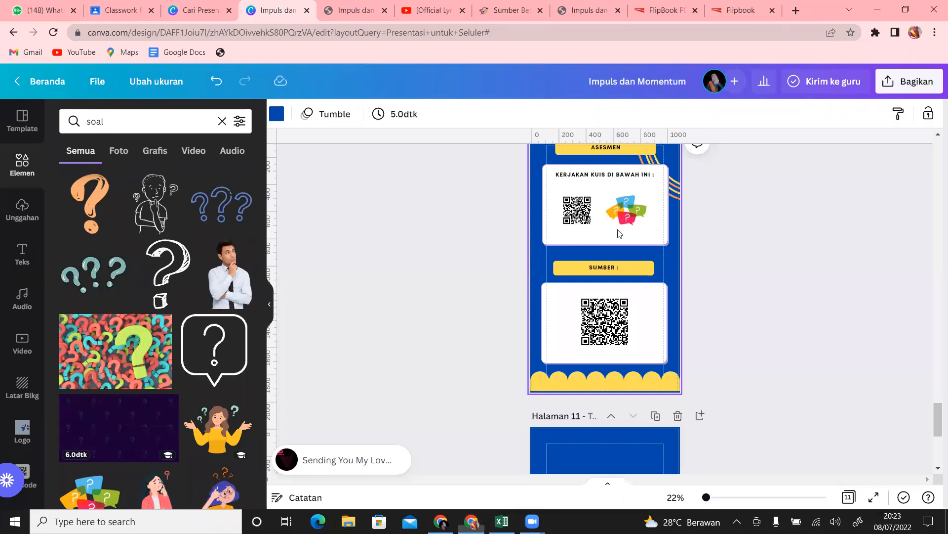
left_click(907, 86)
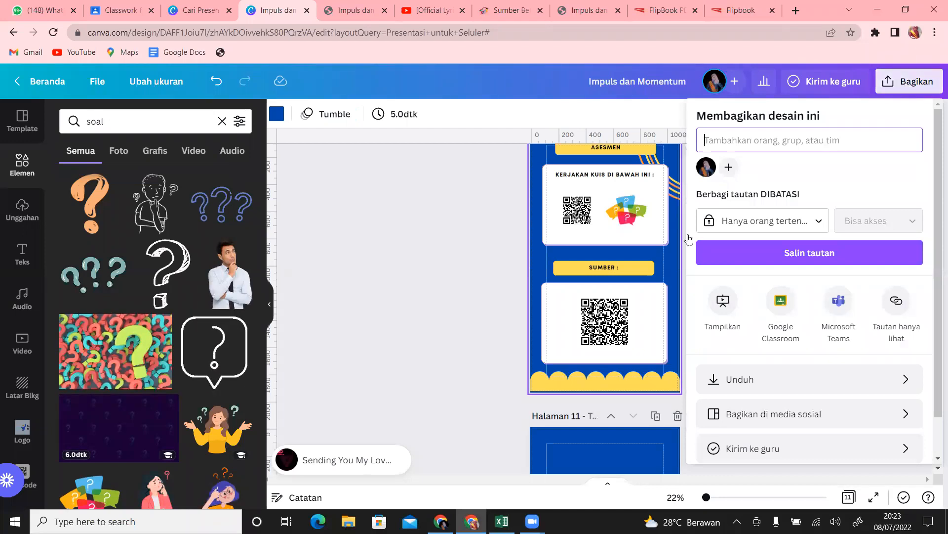
left_click(516, 294)
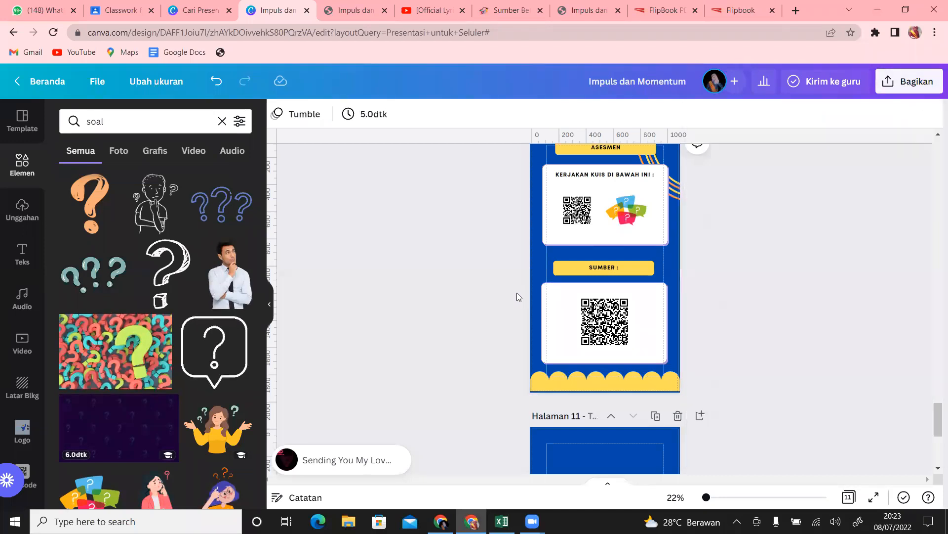
left_click(348, 521)
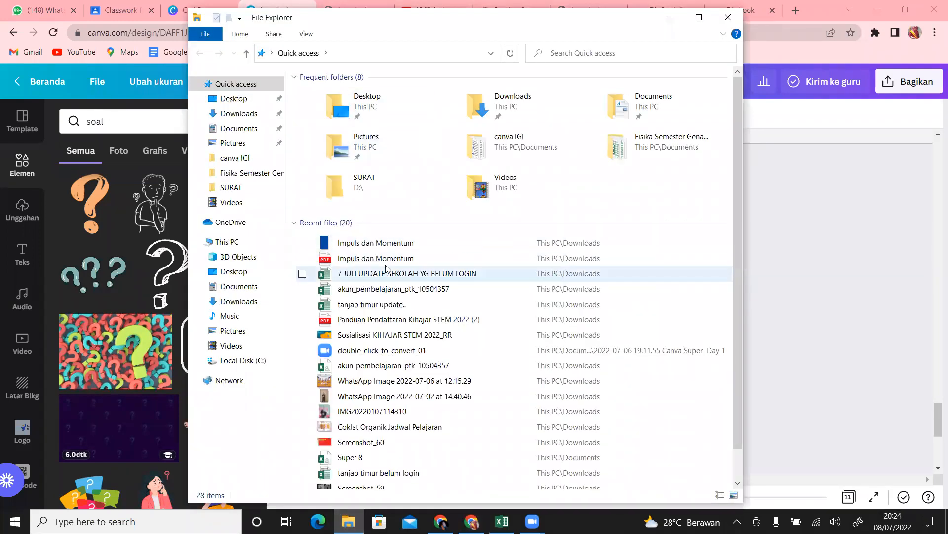
Open Impuls dan Momentum.pdf from Recent files in Edge, scroll to page 7, and close it.
left_click(390, 260)
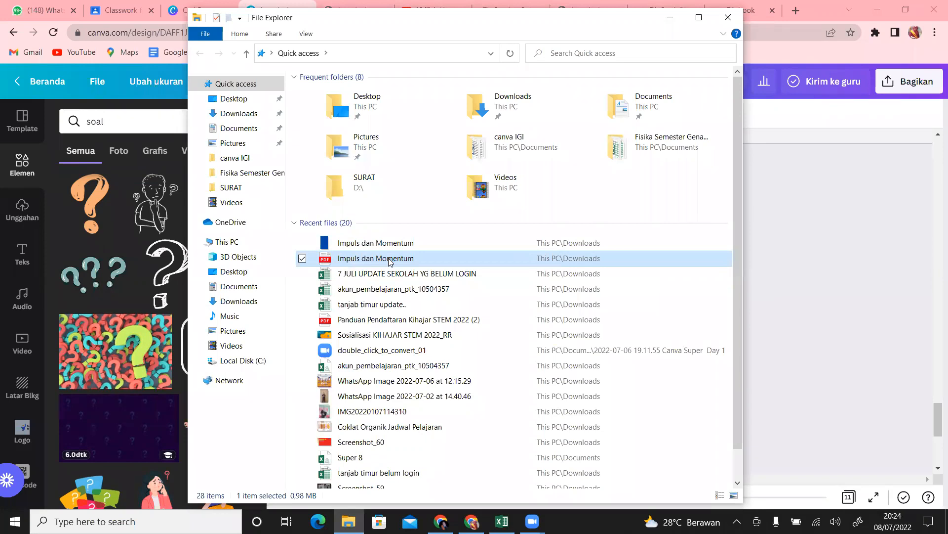
double_click(522, 264)
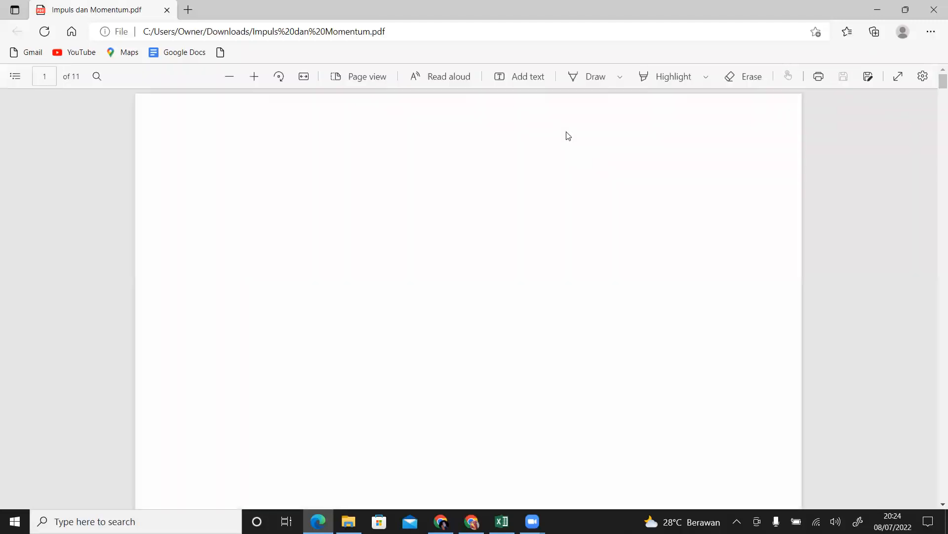
scroll(935, 113, "down", 6)
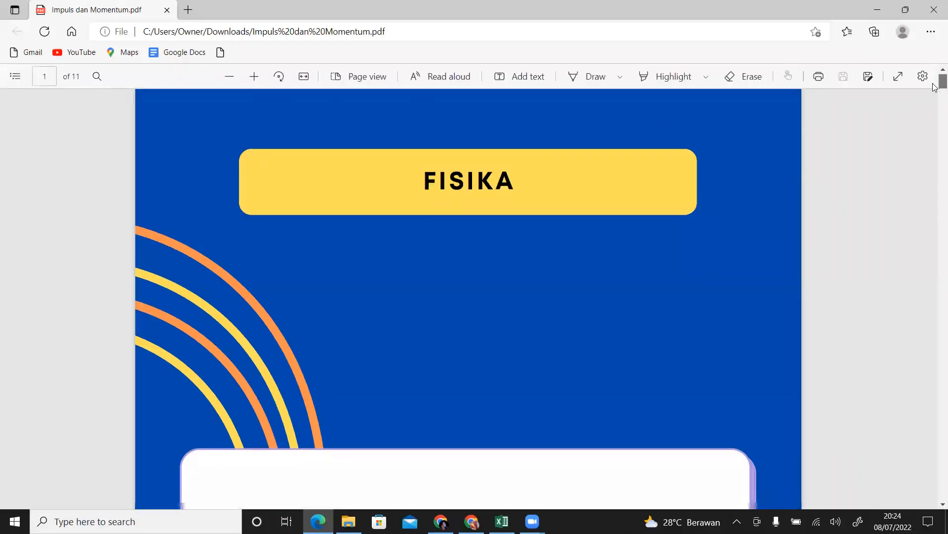
scroll(935, 113, "down", 15)
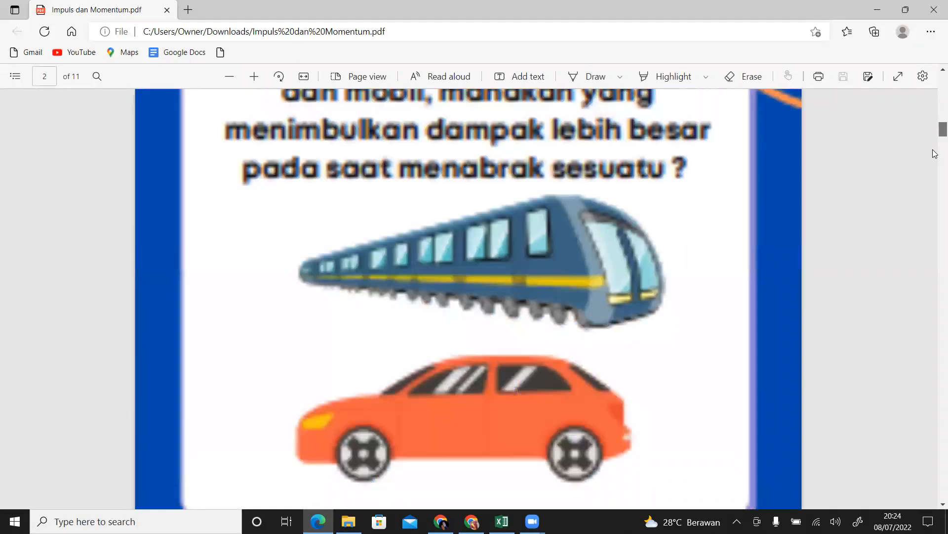
scroll(935, 153, "down", 12)
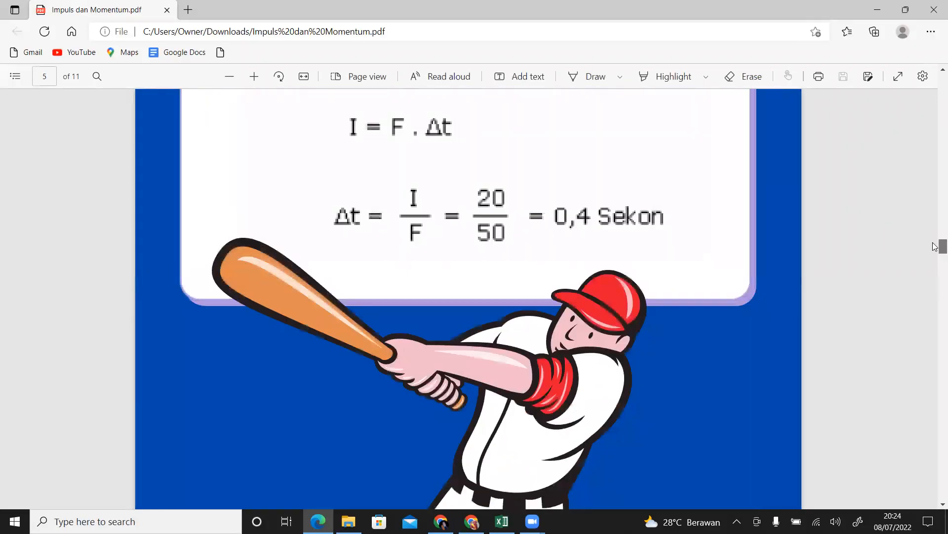
scroll(935, 301, "down", 15)
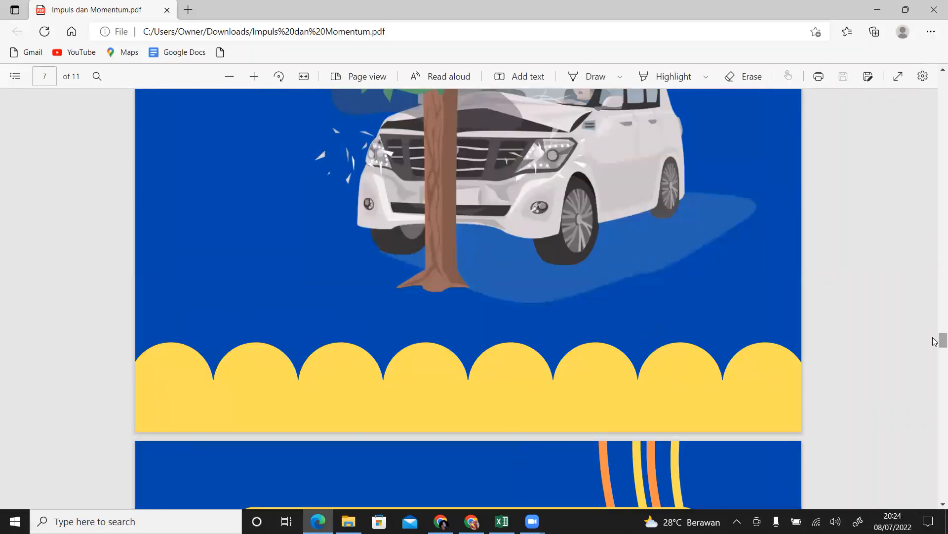
left_click(934, 9)
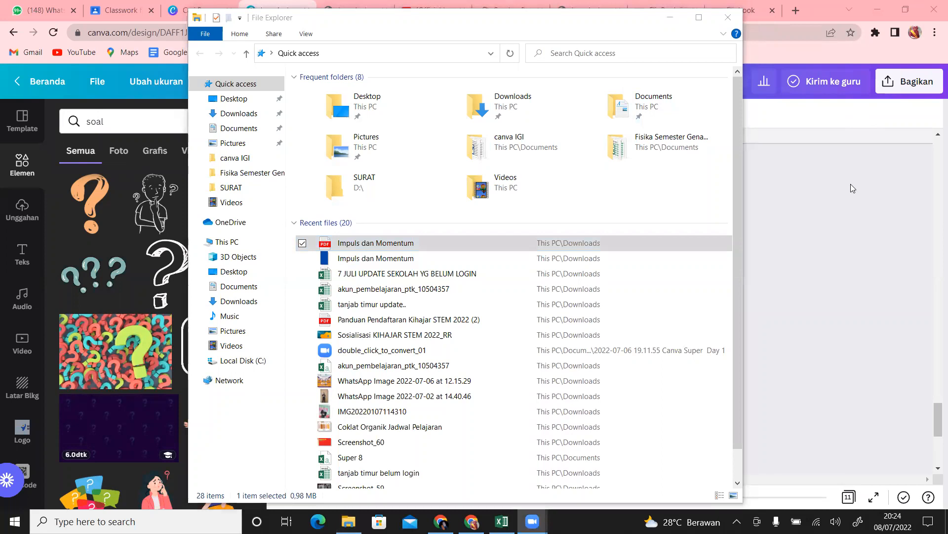
Bring the Chrome window with the Canva design back in front of File Explorer.
left_click(847, 242)
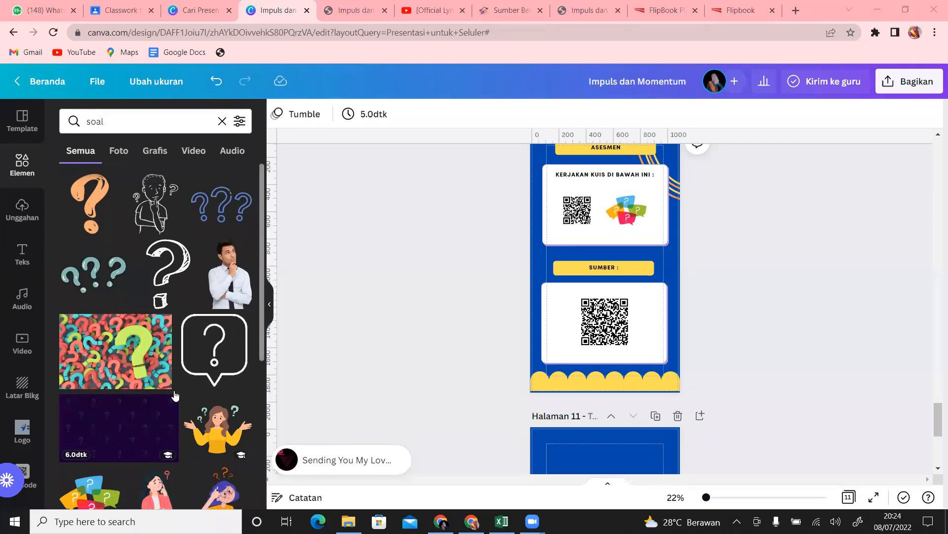
Browse the uploads and try moving qrcode.svg to a folder, then cancel without moving.
left_click(20, 209)
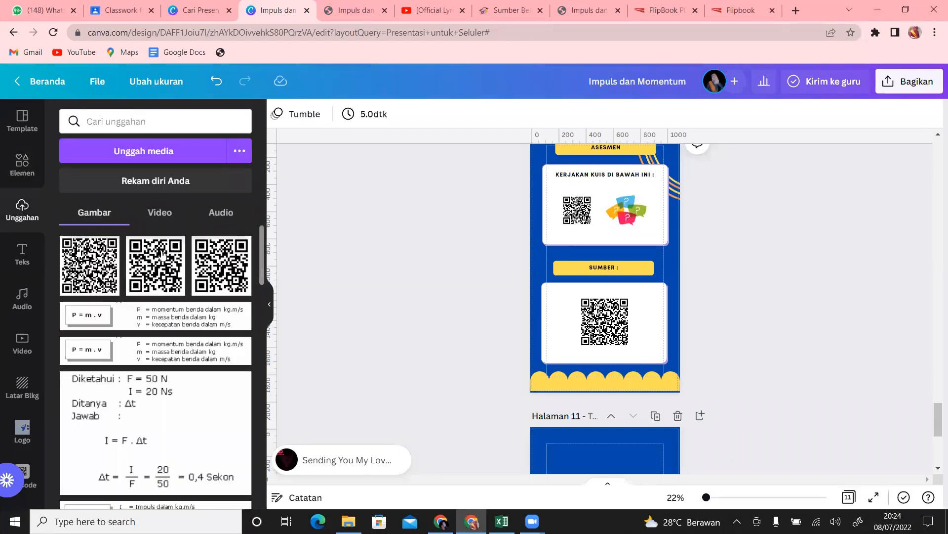
left_click_drag(261, 246, 259, 299)
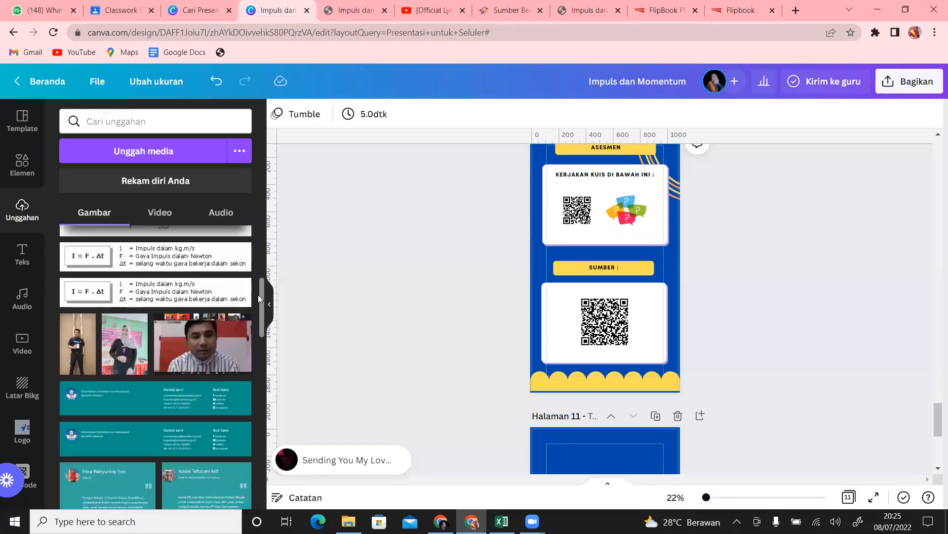
scroll(265, 346, "down", 5)
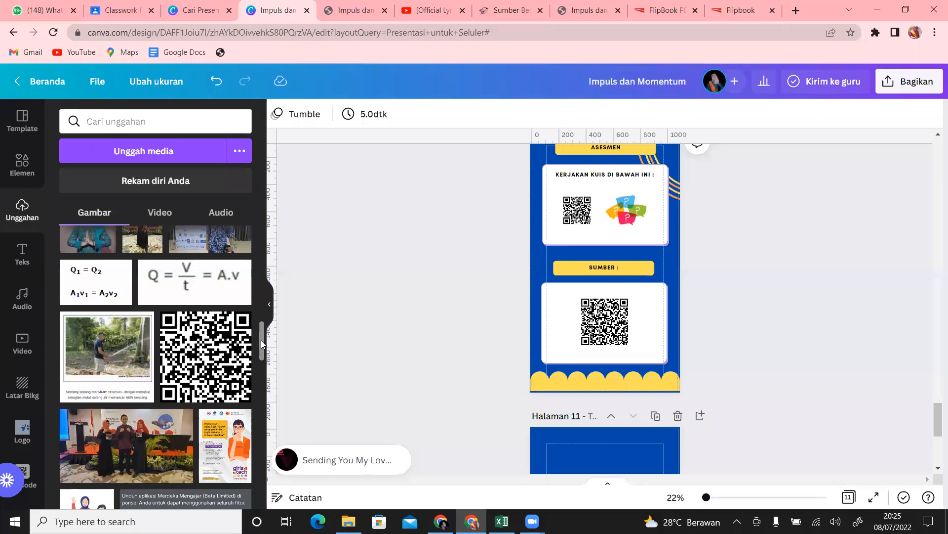
left_click(242, 320)
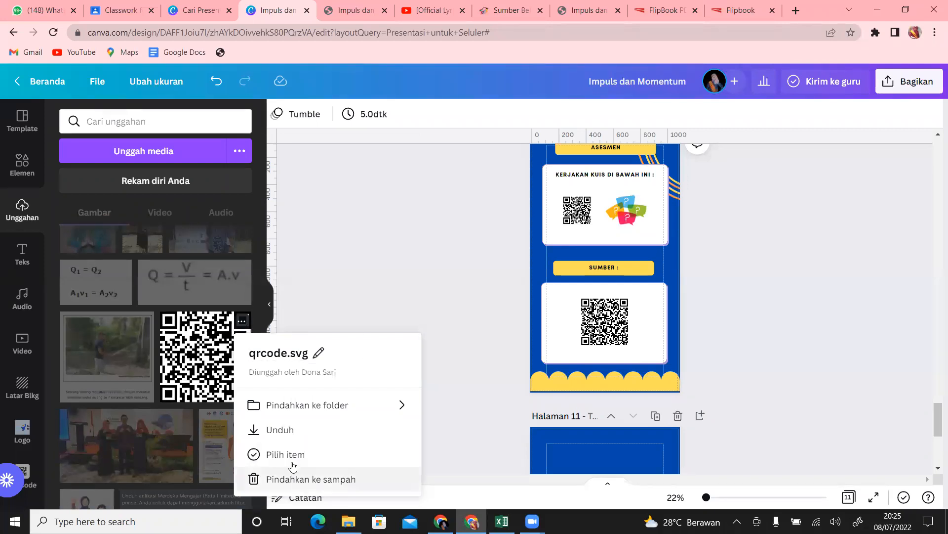
left_click(379, 405)
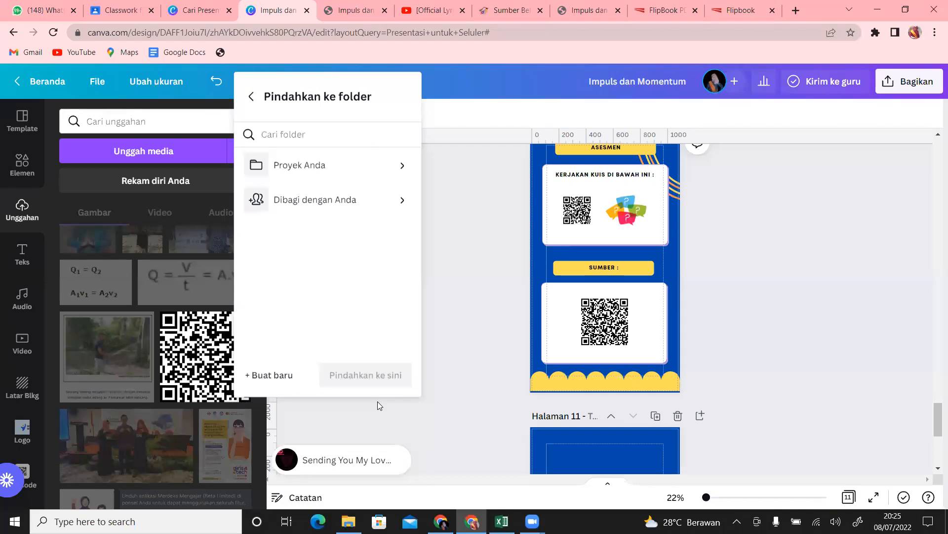
left_click(467, 270)
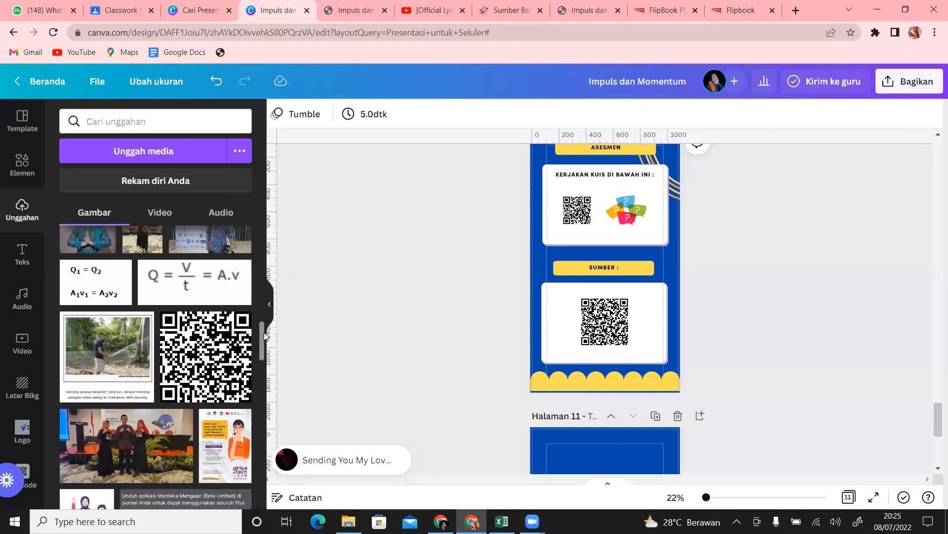
left_click_drag(262, 333, 275, 221)
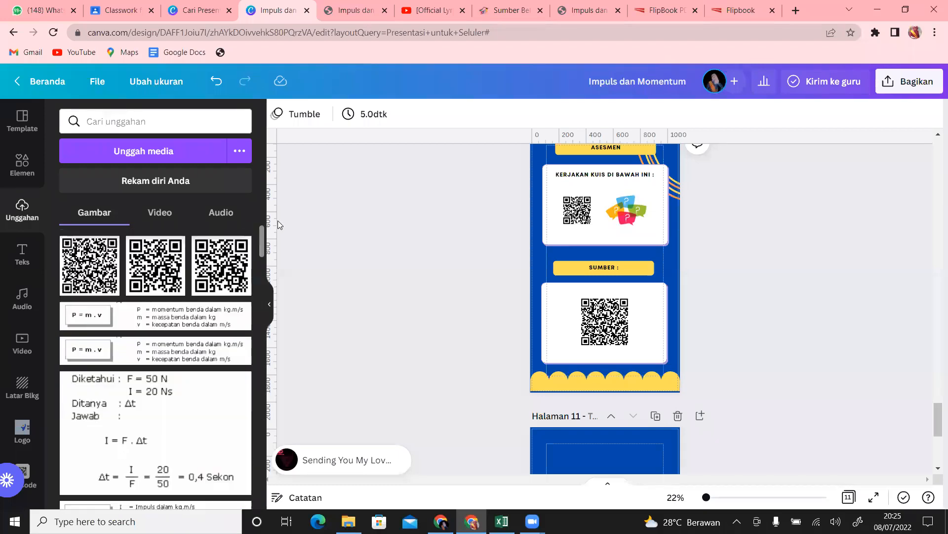
Glance at the template search tab, then return to the editor and go to Beranda.
left_click(159, 3)
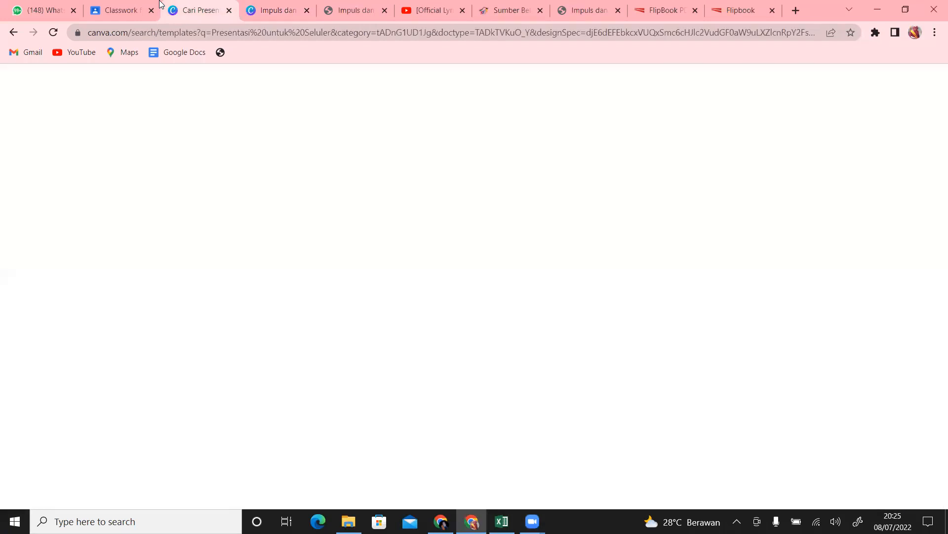
key("ctrl+Tab")
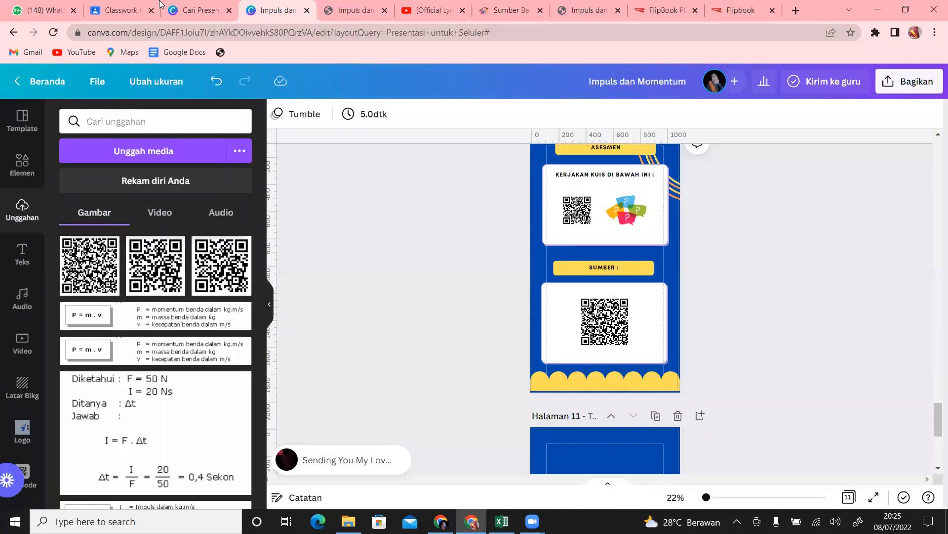
left_click(52, 87)
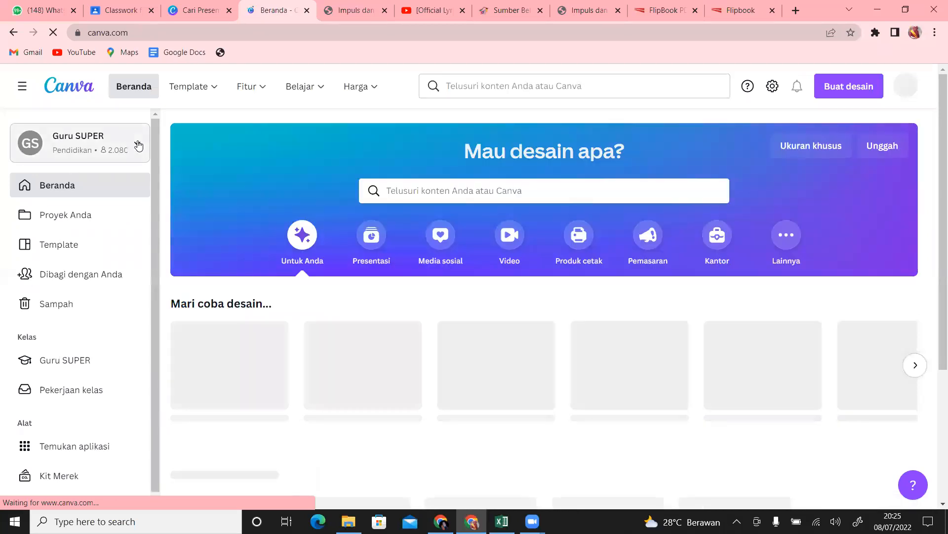
Open the Guru SUPER account box and scroll the Beralih ke tim lain team list.
left_click(138, 146)
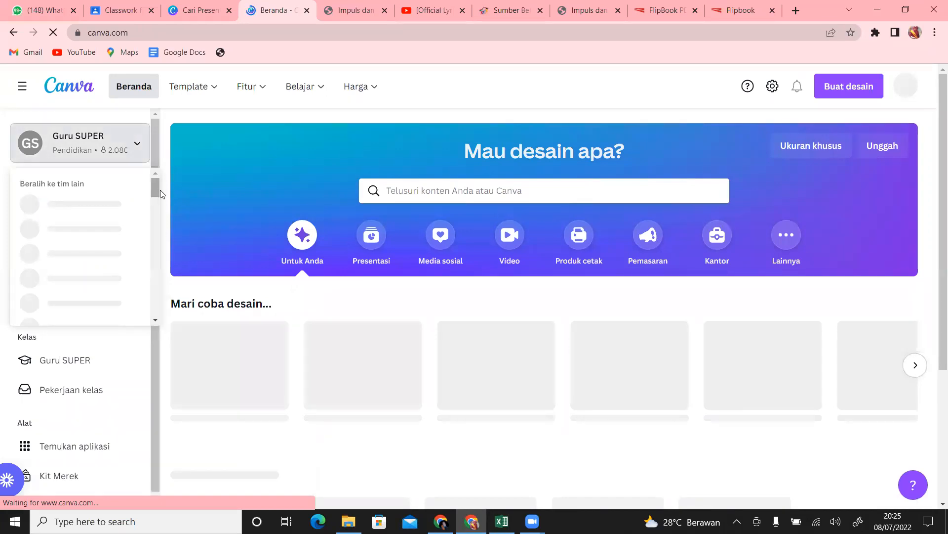
left_click_drag(155, 184, 157, 223)
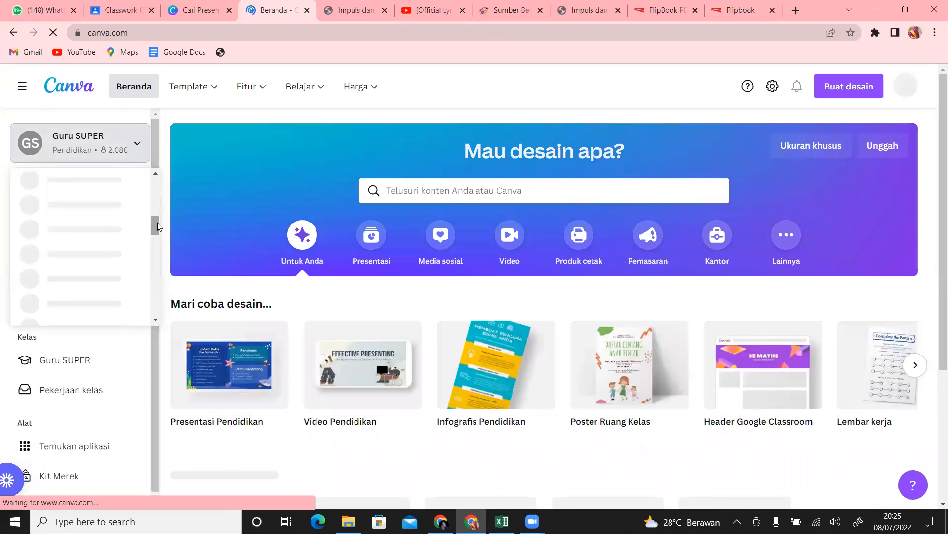
left_click_drag(157, 227, 158, 245)
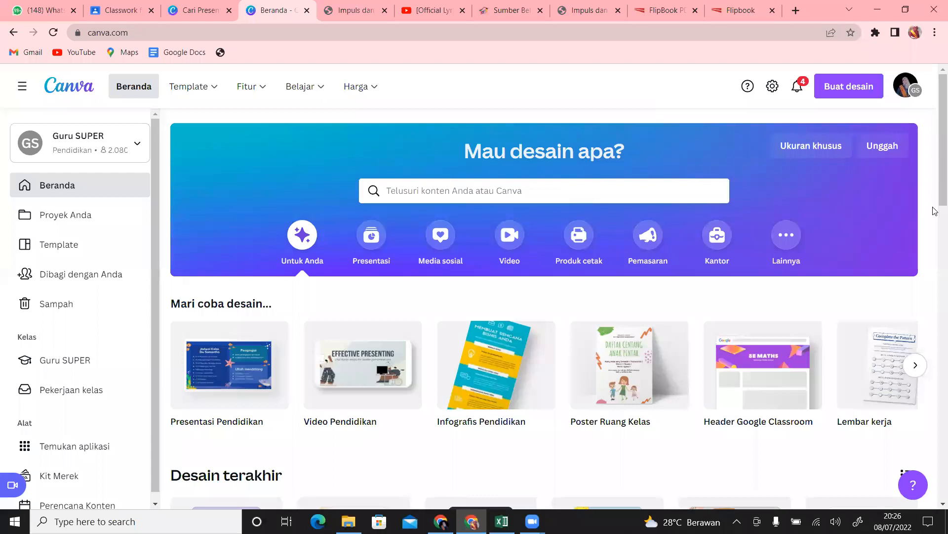
Scroll down to Desain terakhir and open Impuls dan Momentum in a new tab.
scroll(935, 211, "down", 7)
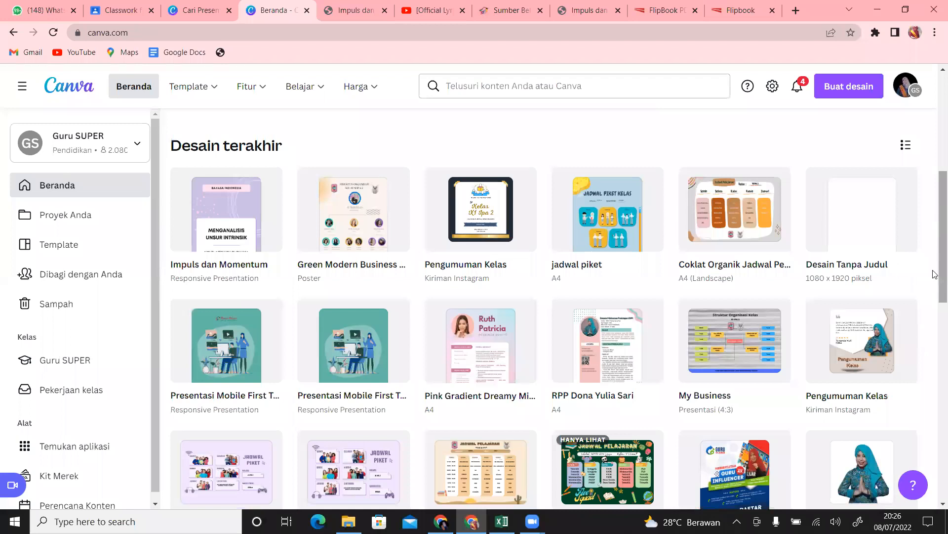
scroll(936, 274, "down", 4)
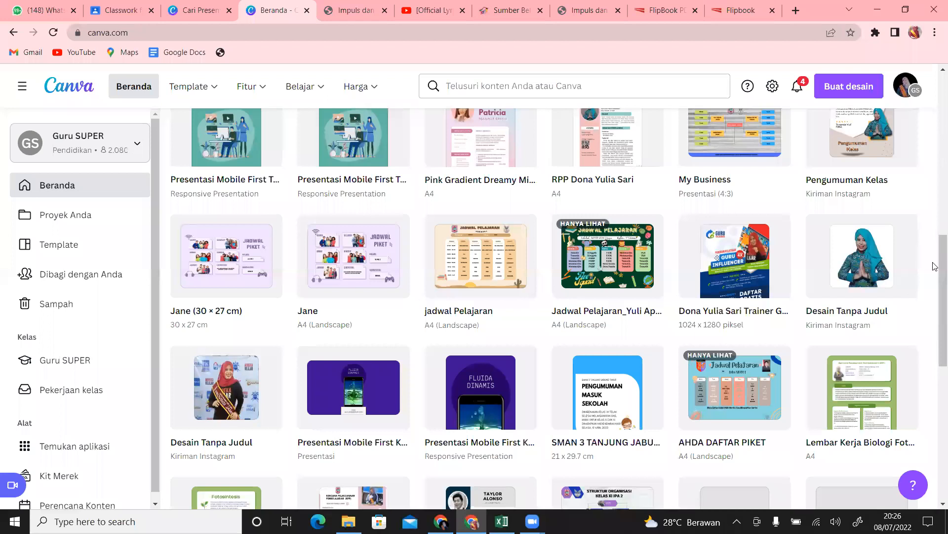
scroll(936, 266, "up", 5)
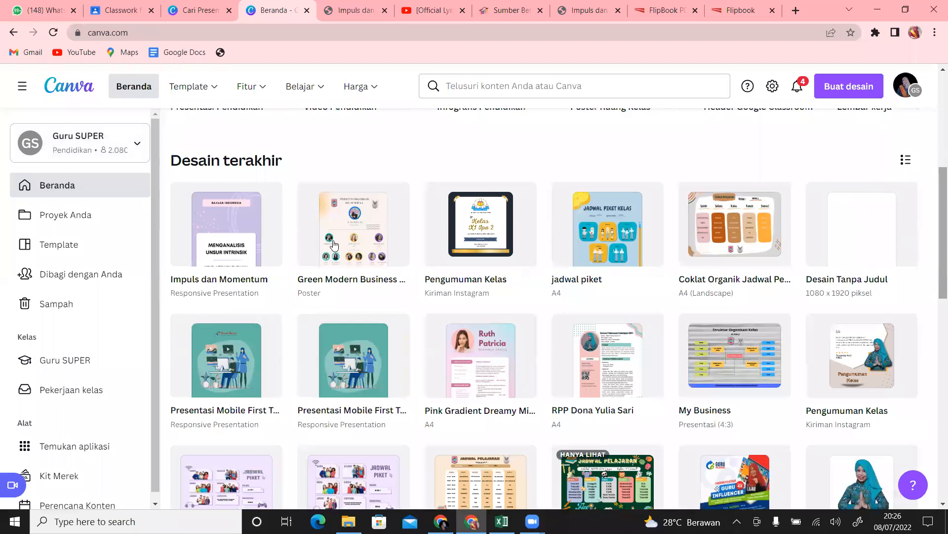
left_click(234, 247)
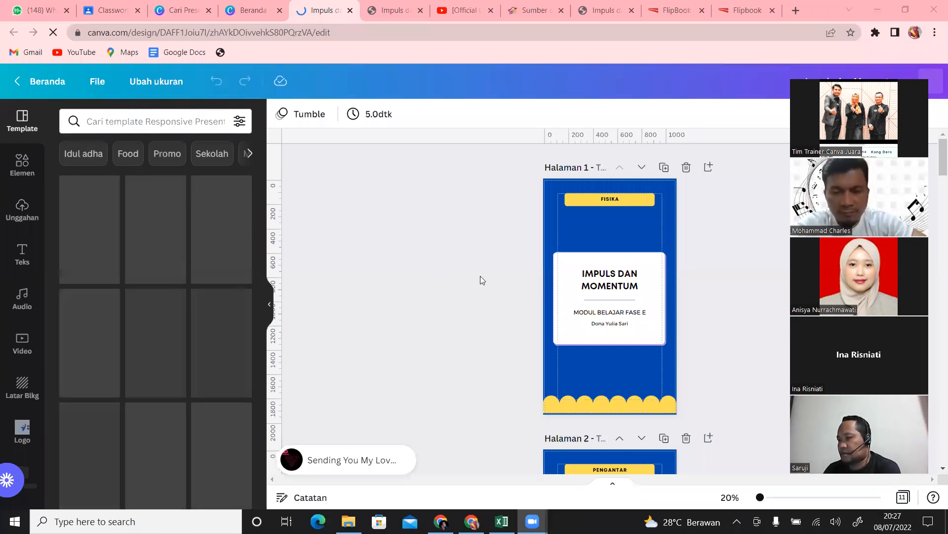
Close the extra editor tab and reopen the Impuls dan Momentum design.
left_click(350, 11)
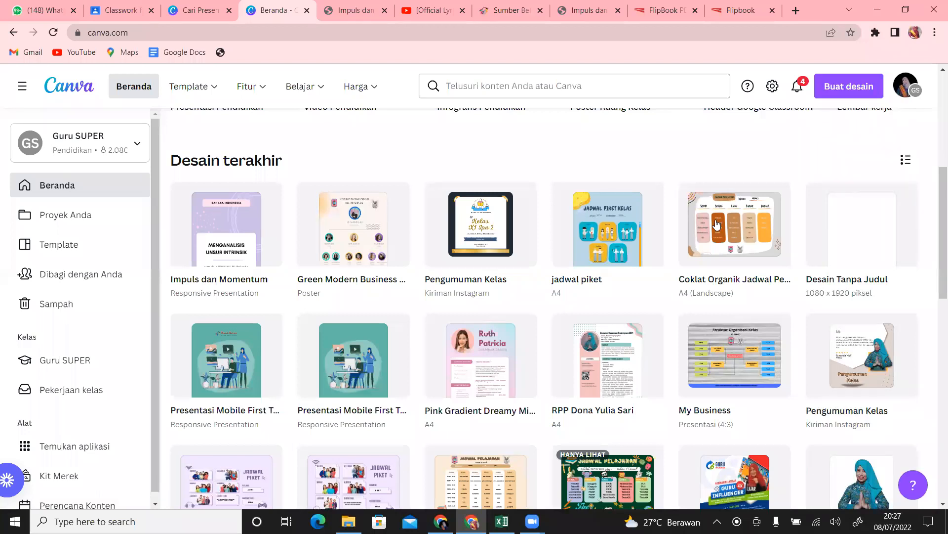
left_click(225, 237)
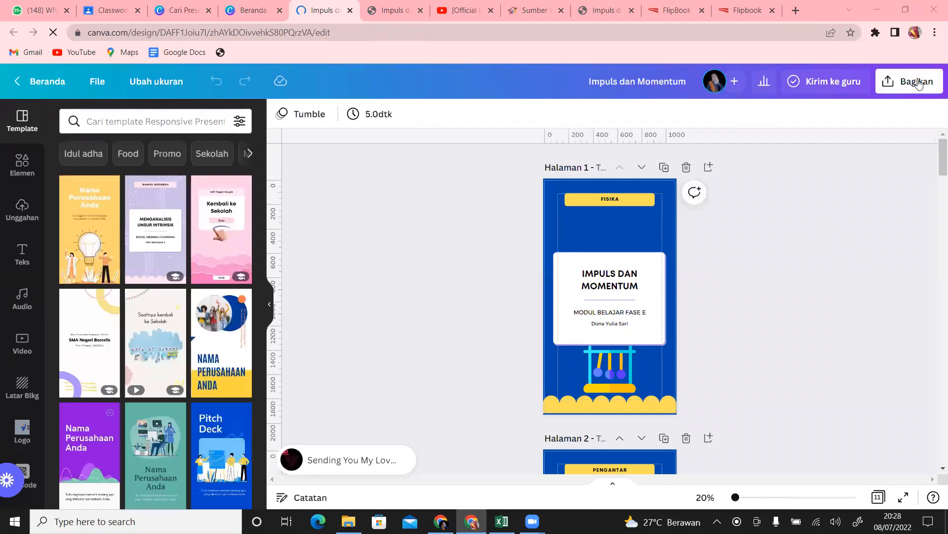
Copy the design's template link from the Share options, then close the design tab.
left_click(910, 83)
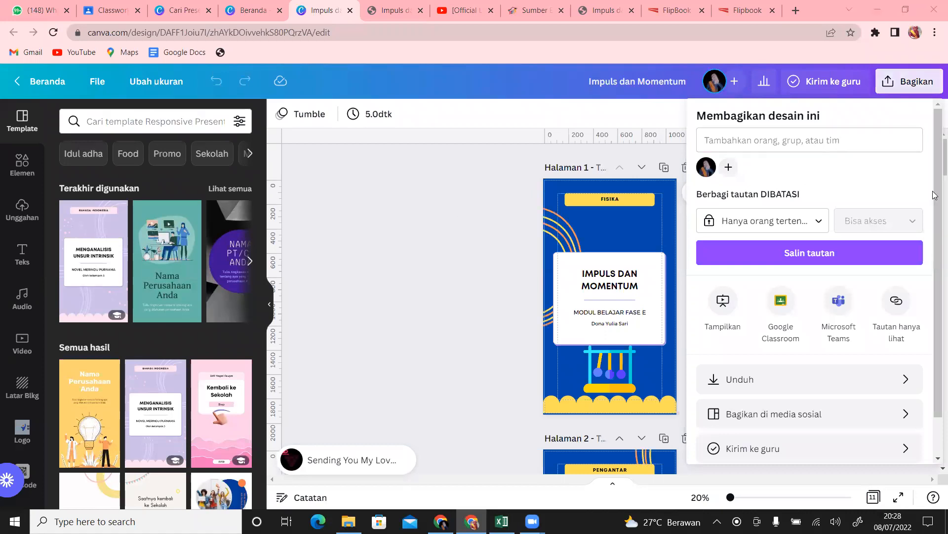
left_click_drag(935, 194, 935, 252)
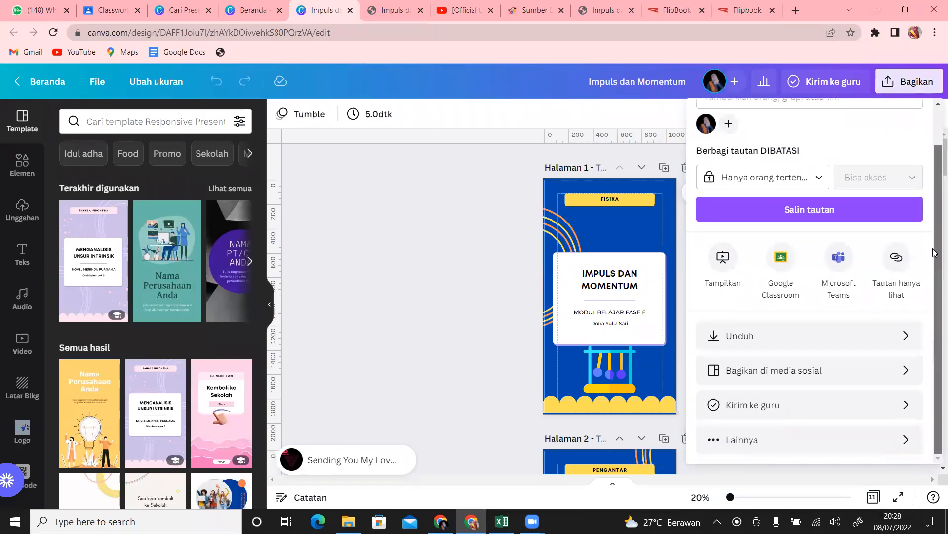
left_click(934, 153)
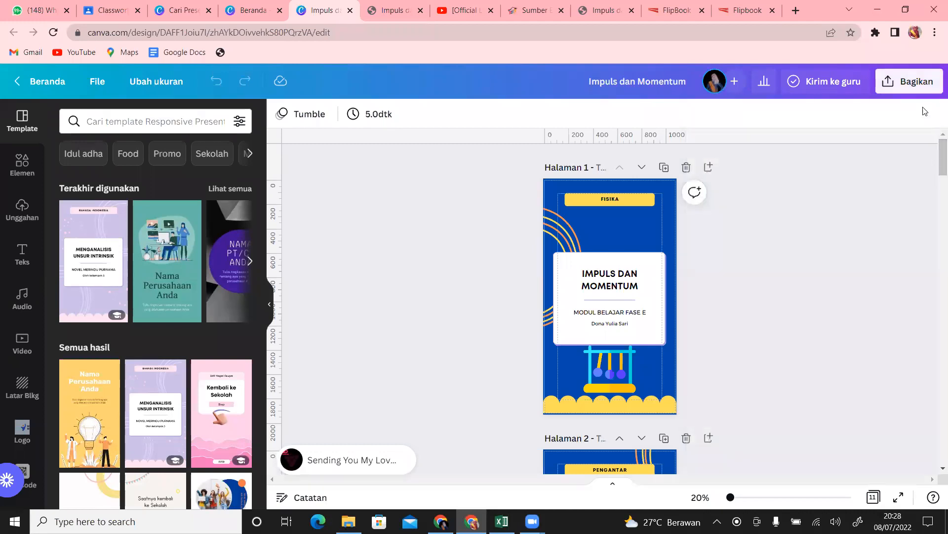
left_click(911, 81)
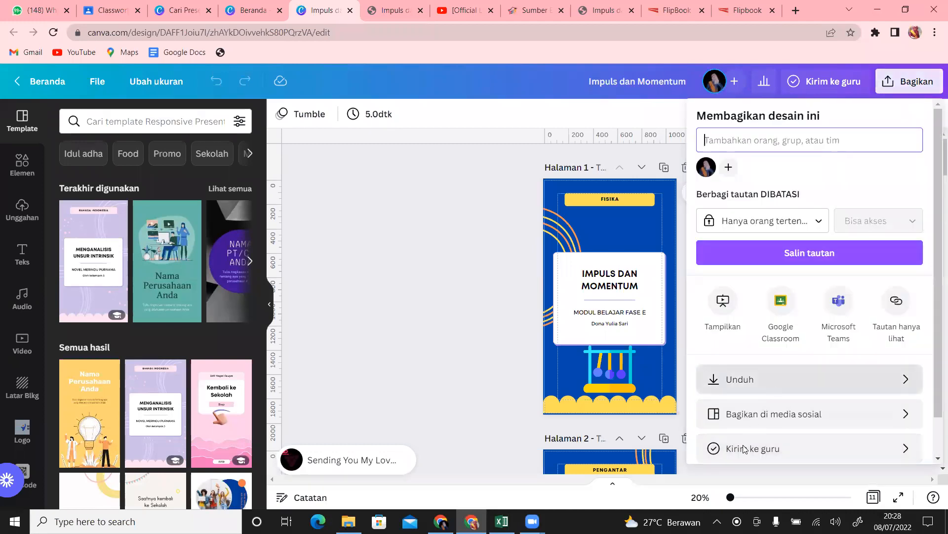
left_click_drag(935, 269, 934, 334)
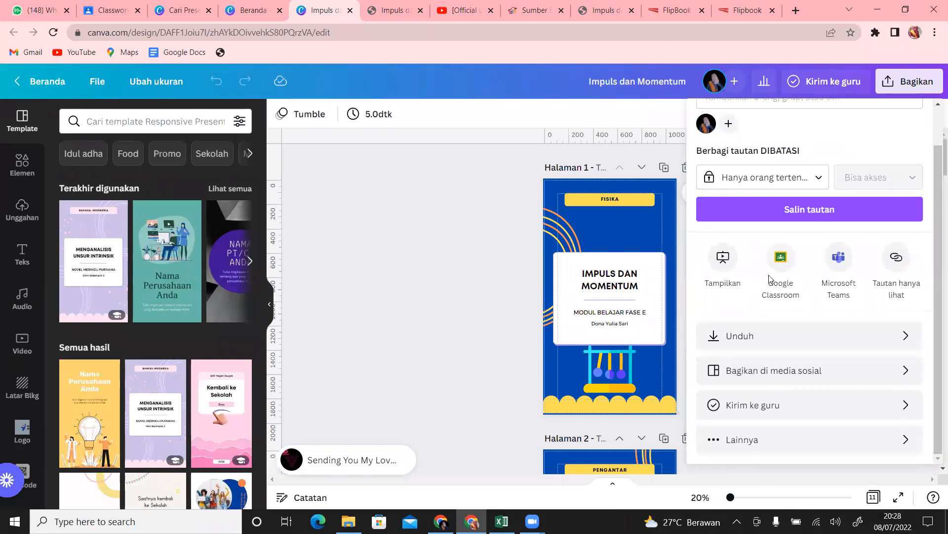
left_click(761, 440)
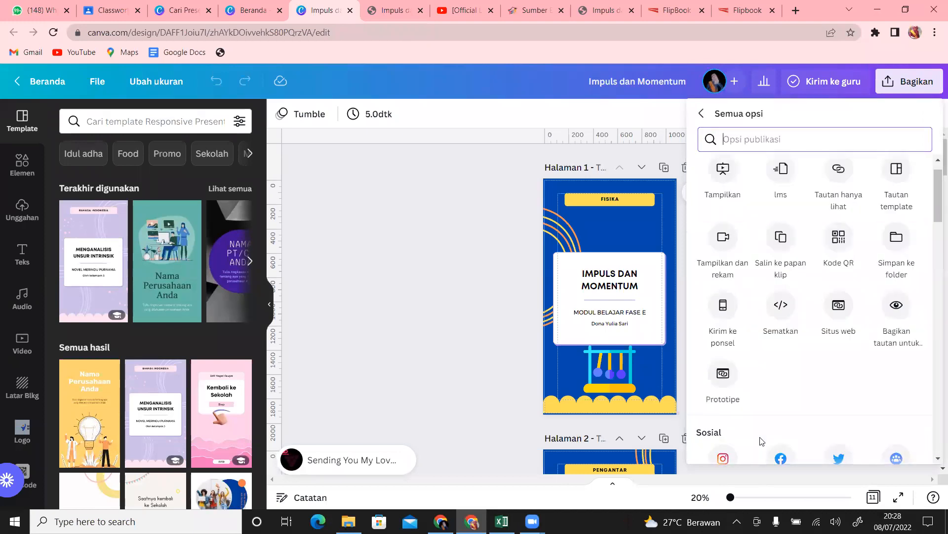
left_click(895, 173)
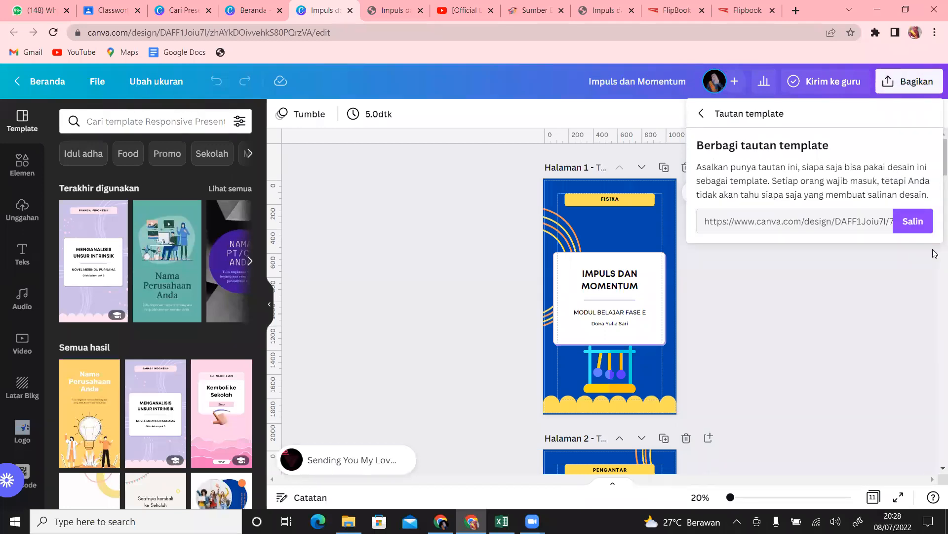
left_click(908, 226)
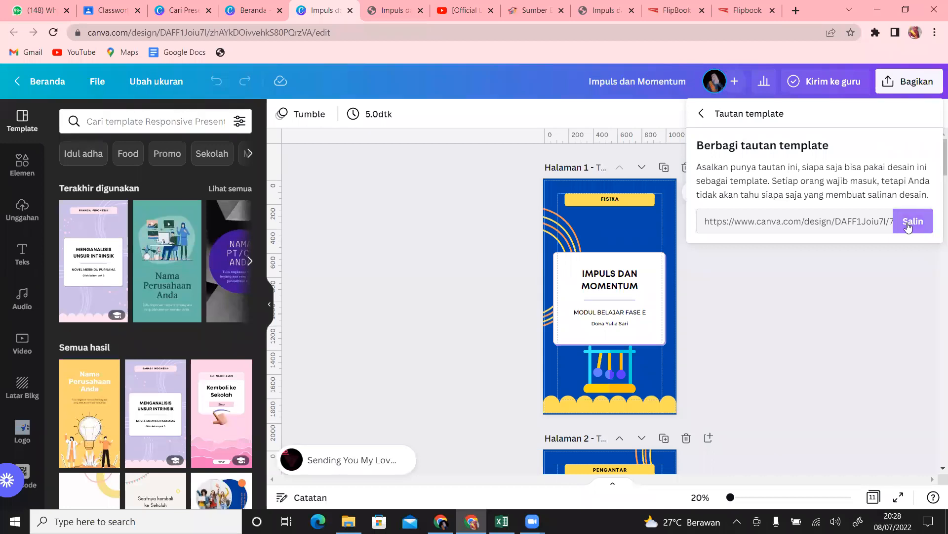
left_click(908, 227)
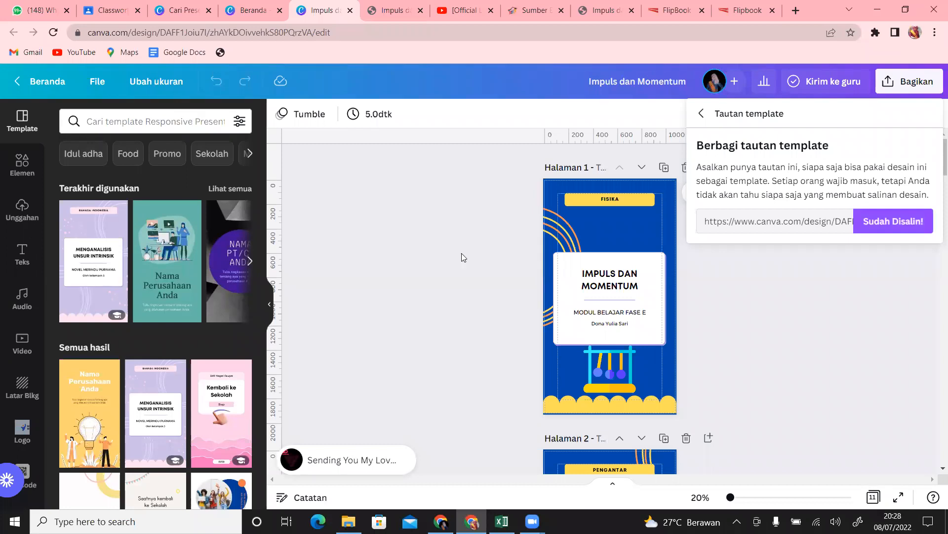
left_click(350, 10)
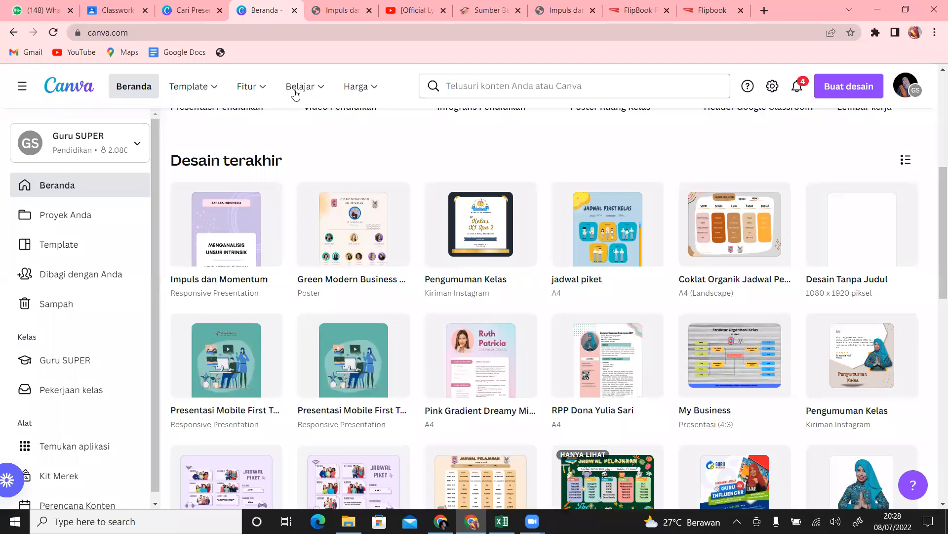
Close the home tab and load canva.com in the flipbook tab.
key("ctrl+w")
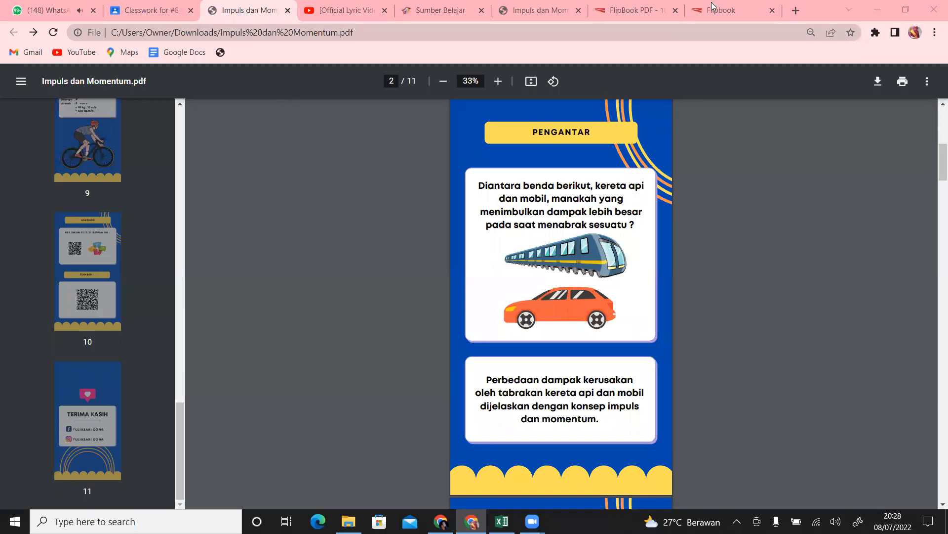
left_click(730, 11)
left_click(363, 31)
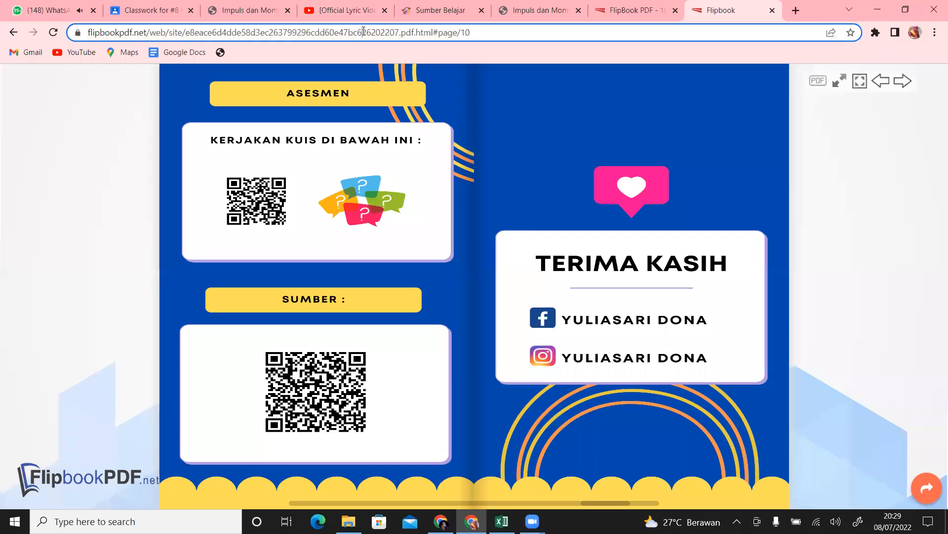
type("canva")
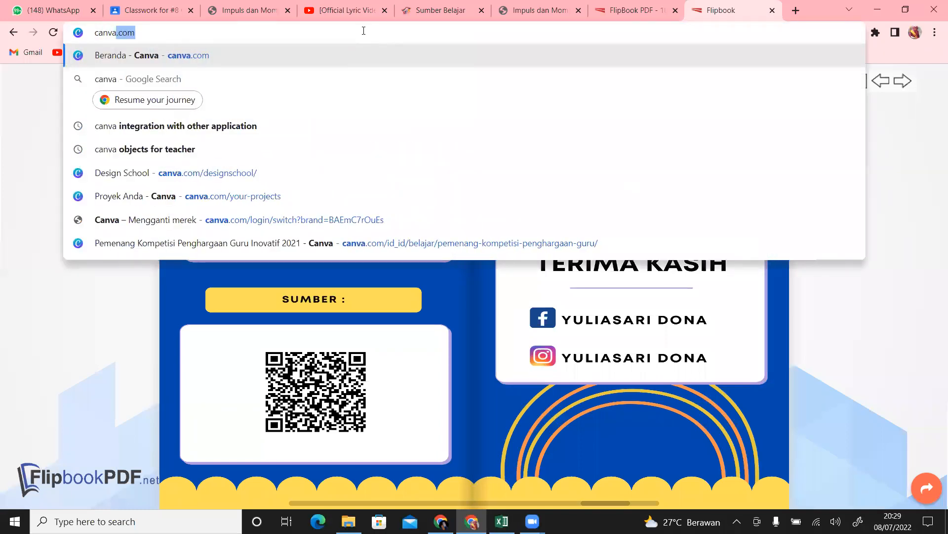
type(".com")
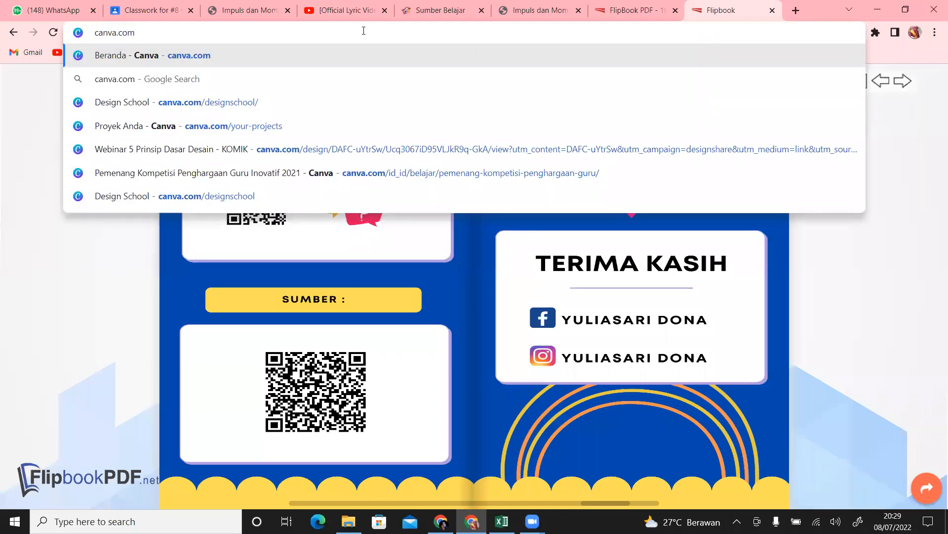
key("Return")
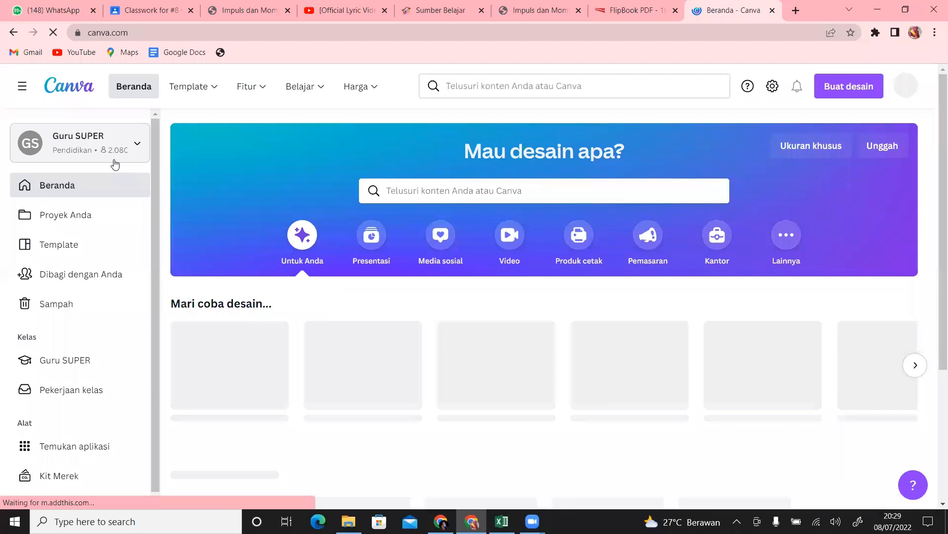
Switch the active team to KELAS MS.DONA from the team list.
left_click(114, 161)
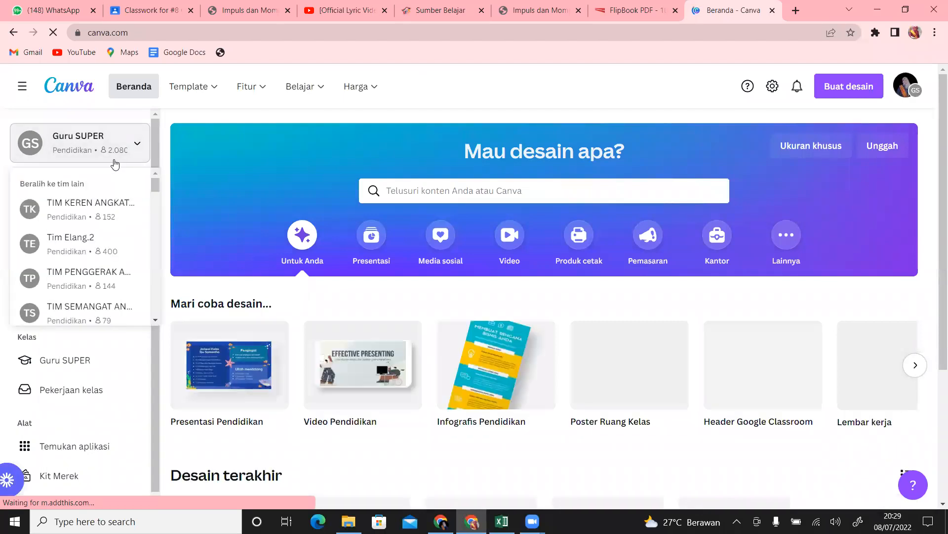
scroll(157, 203, "down", 2)
left_click_drag(158, 204, 157, 231)
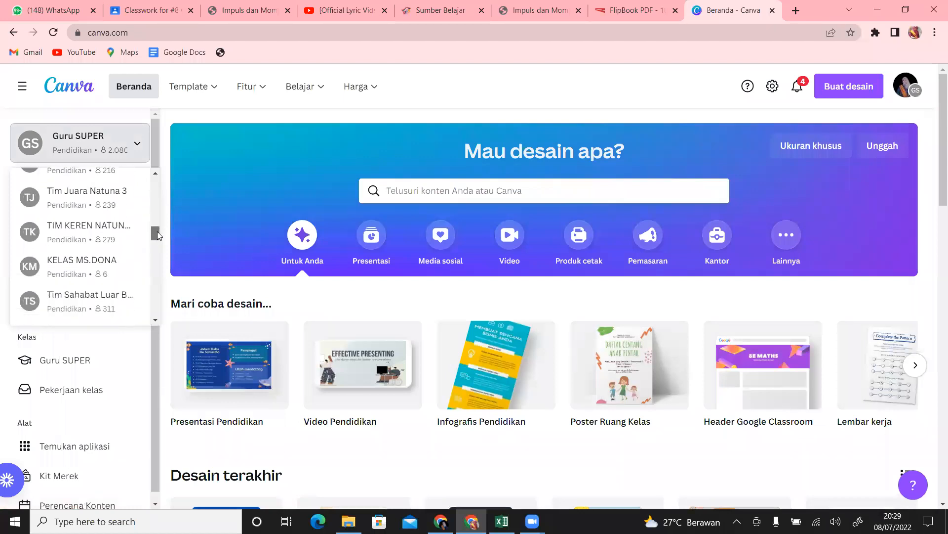
left_click(101, 273)
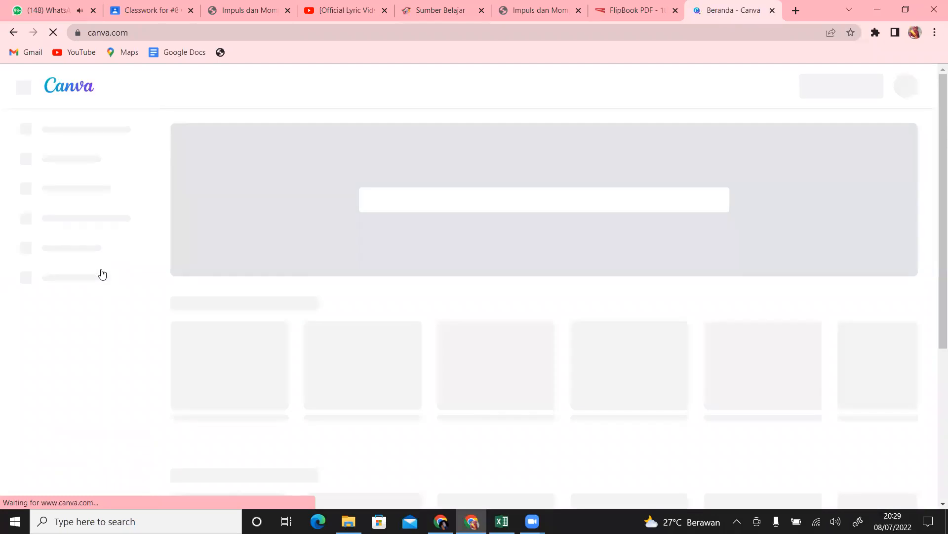
left_click(307, 31)
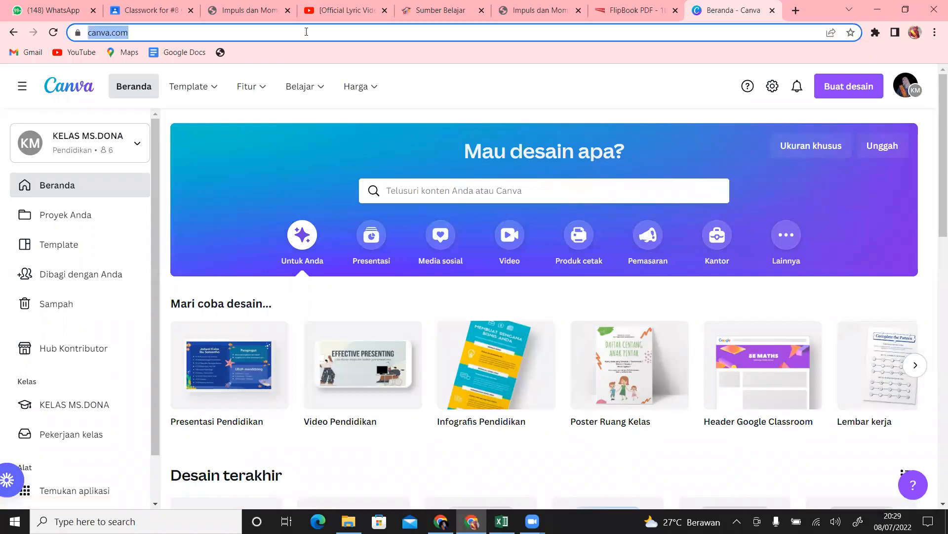
Open the pasted template link, use it to create a copy, then return to Beranda.
type("https://www.canva.com/design/DAFF1Joiu7I/7GRKt6tr2zwboGktc7mBwg/view?utm_content=DAFF1Joiu7I&utm_campaign=designshare&utm_medium=link&utm_source=publishsharelink&mode=preview")
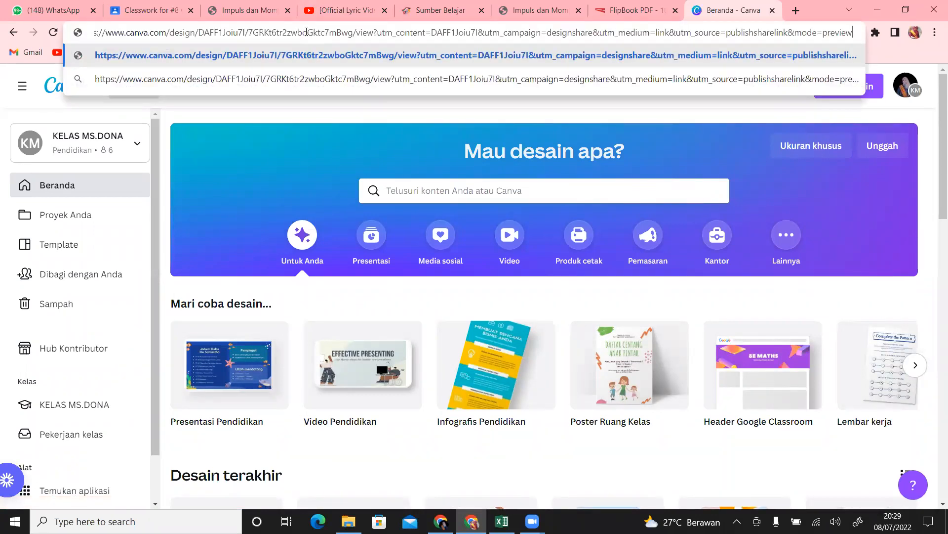
key("Return")
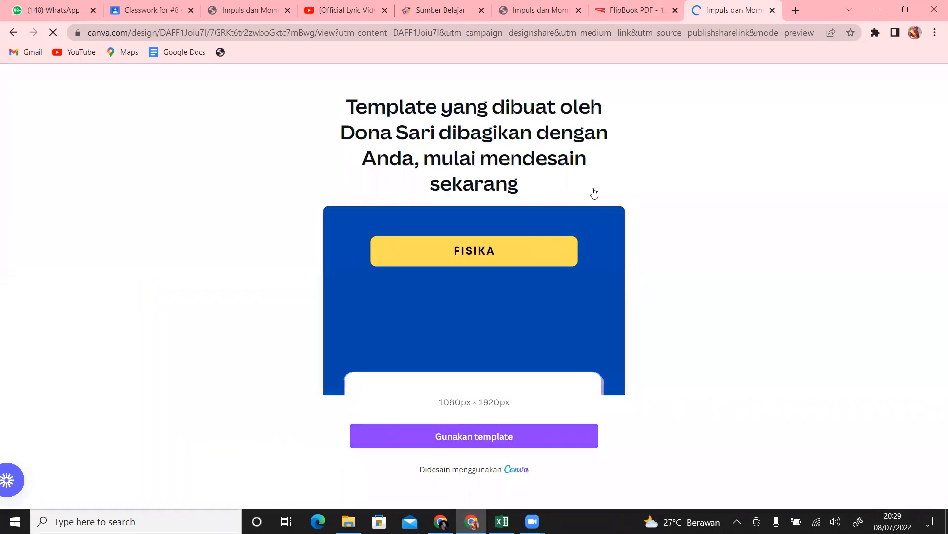
left_click(474, 441)
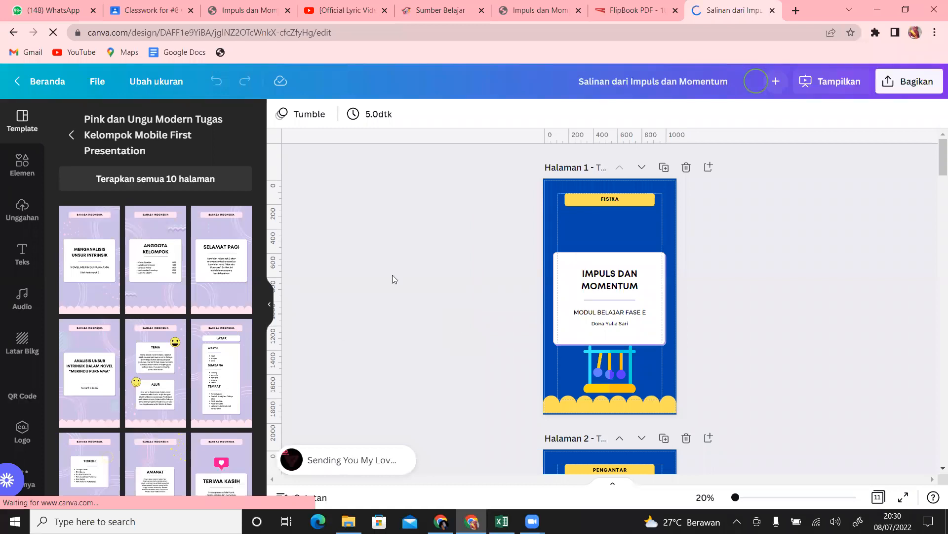
left_click(40, 83)
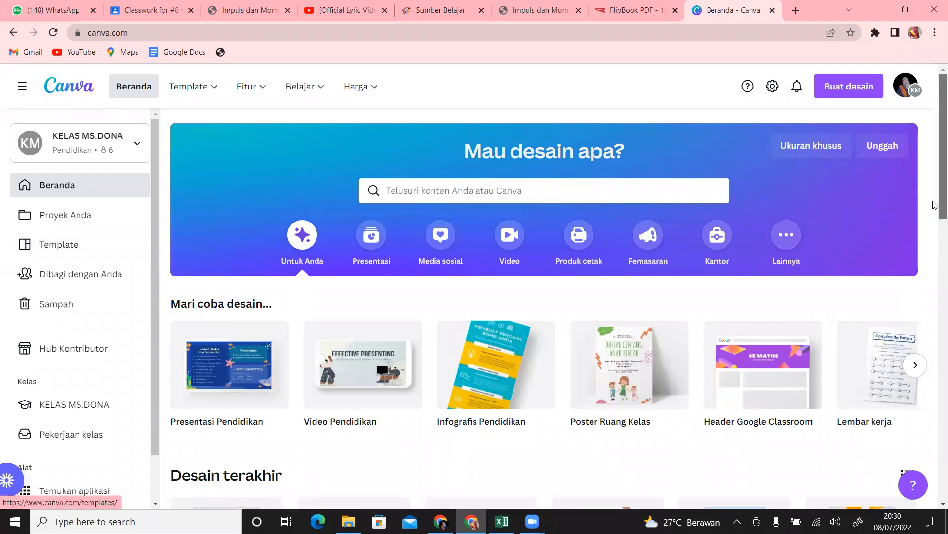
scroll(928, 257, "down", 3)
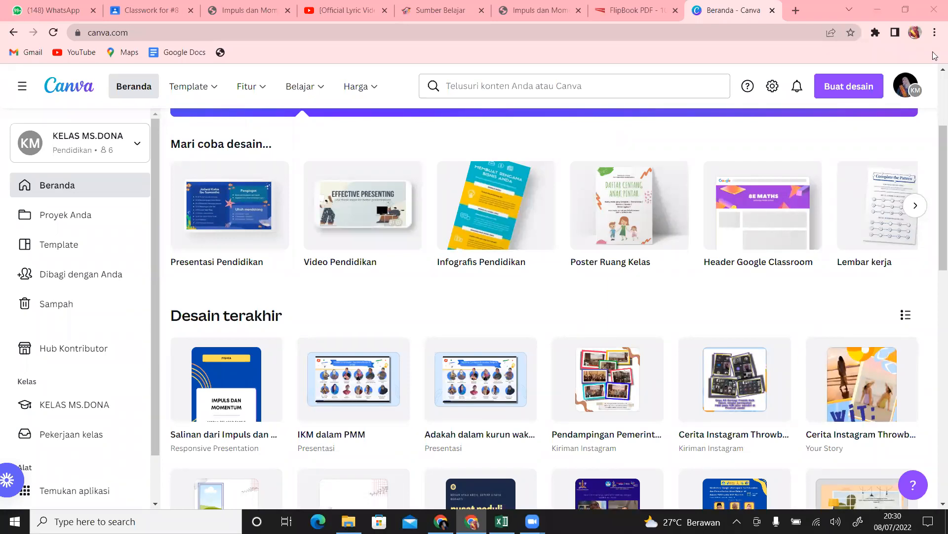
left_click_drag(936, 149, 935, 89)
scroll(935, 88, "up", 2)
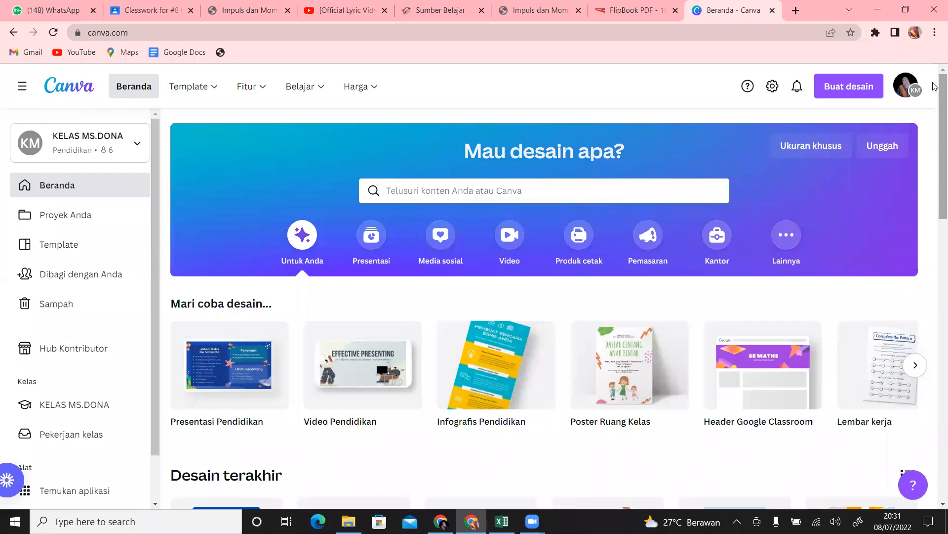
left_click(906, 88)
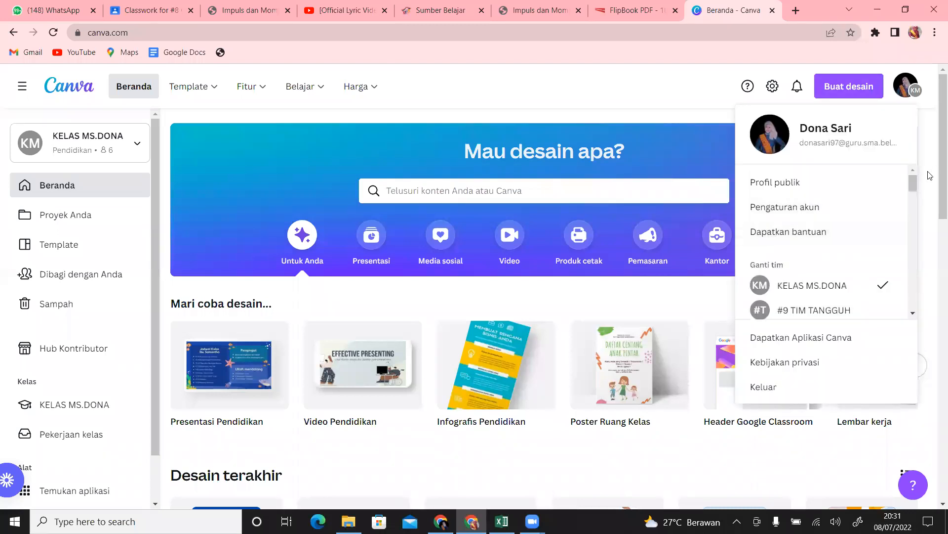
Scroll the Ganti tim list and reopen the account menu showing KELAS MS.DONA as current.
left_click_drag(916, 183, 915, 198)
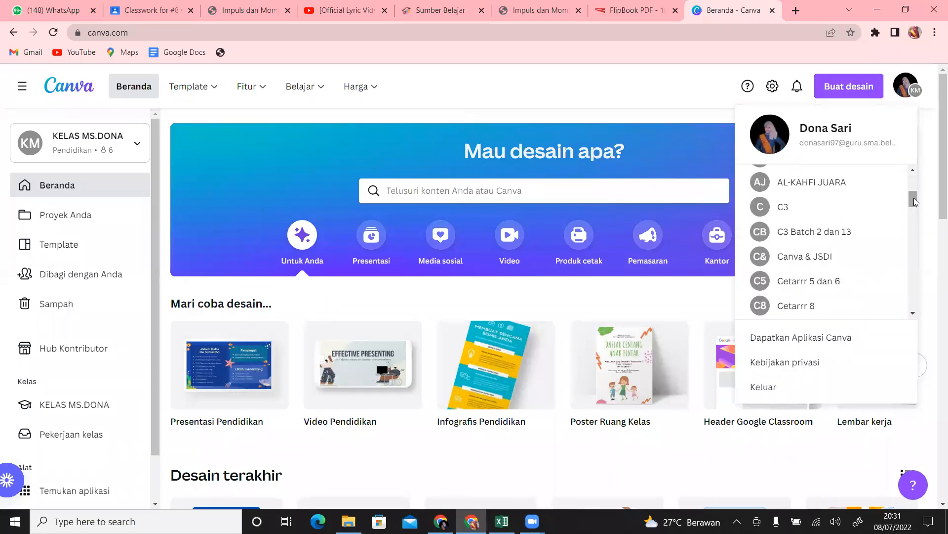
scroll(914, 198, "up", 2)
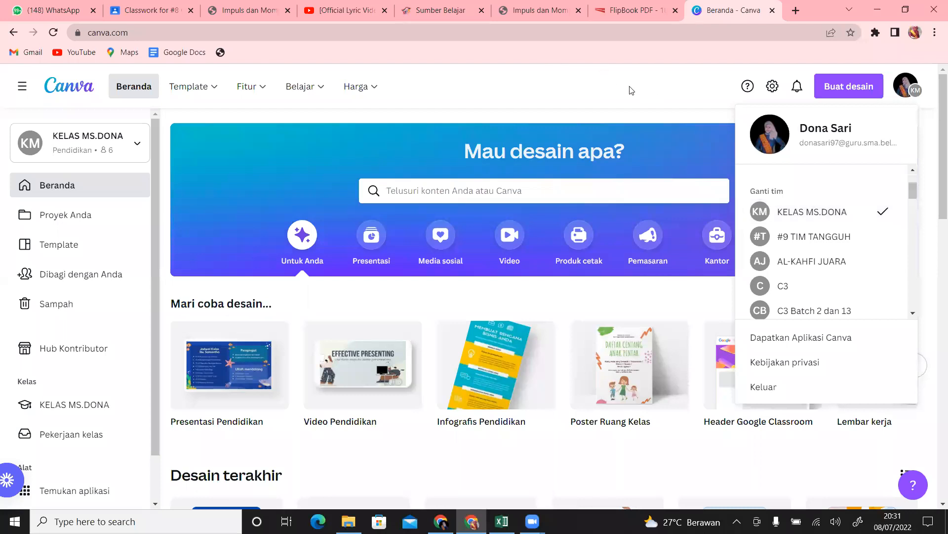
left_click(616, 91)
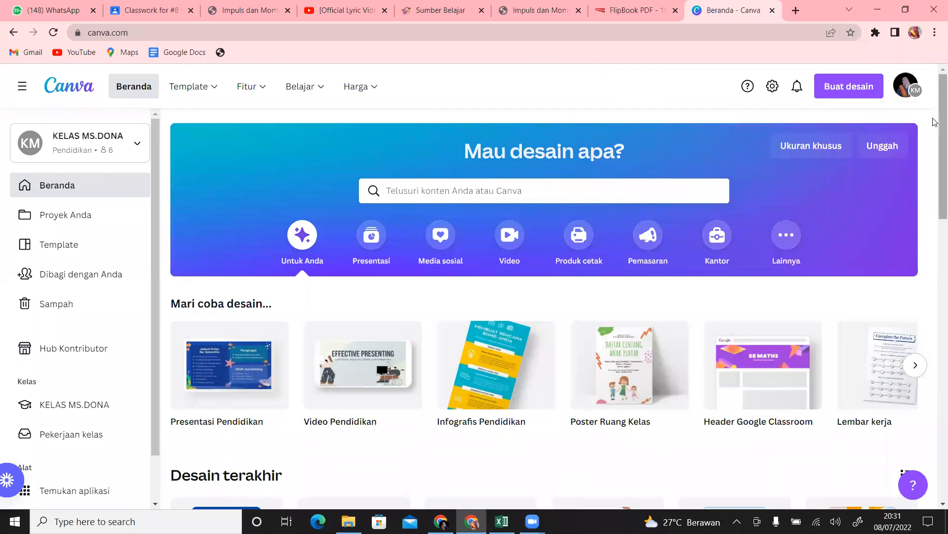
left_click(906, 88)
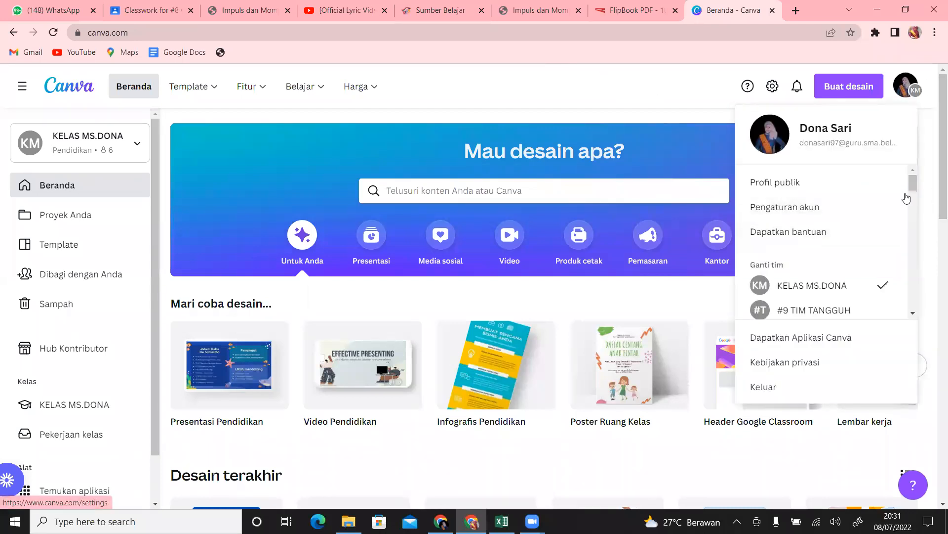
mouse_move(915, 183)
left_mouse_down()
mouse_move(915, 193)
mouse_move(915, 172)
left_mouse_up()
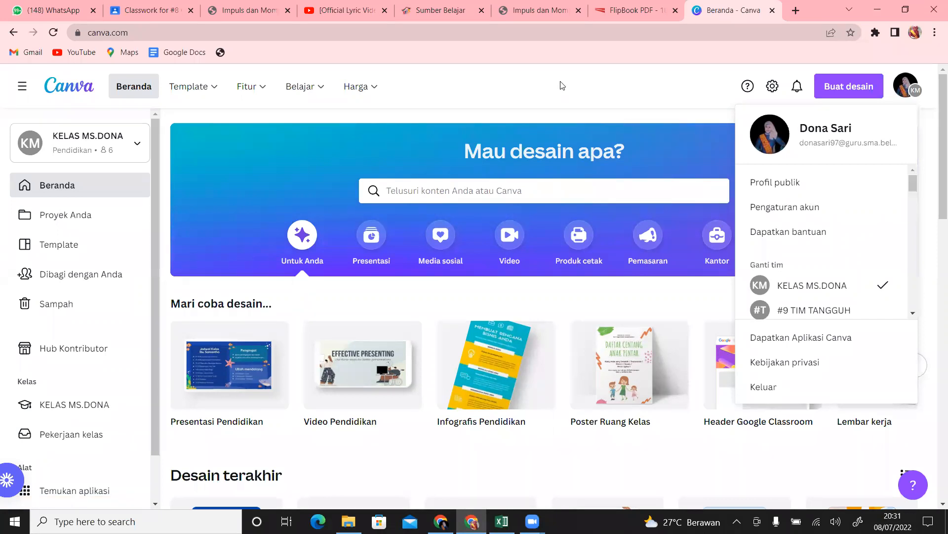
left_click(593, 479)
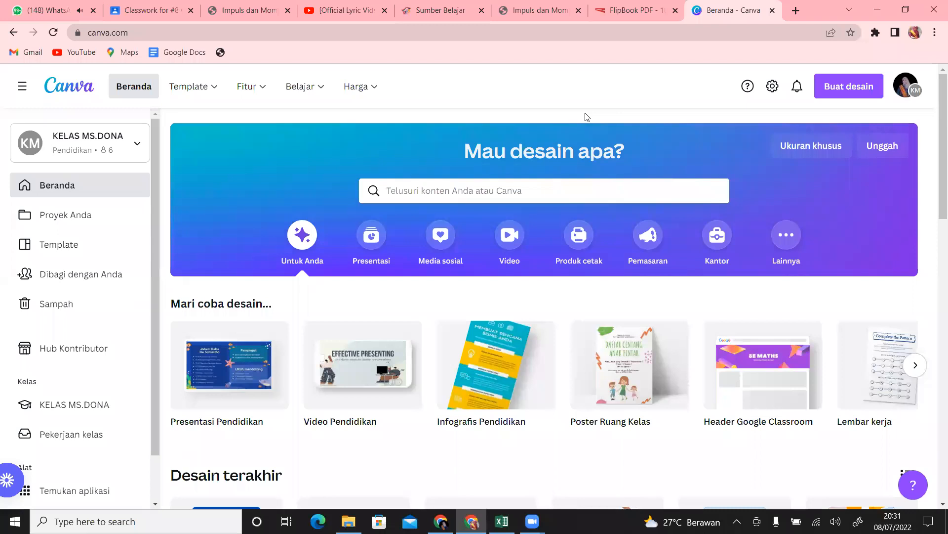
left_click(913, 94)
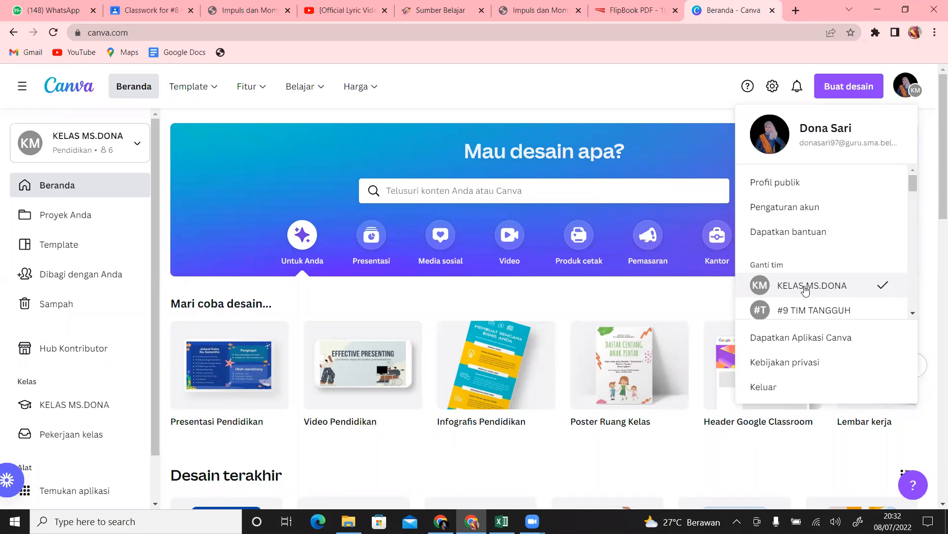
Close the account menu and open the Penagihan & Tim settings.
left_click(636, 85)
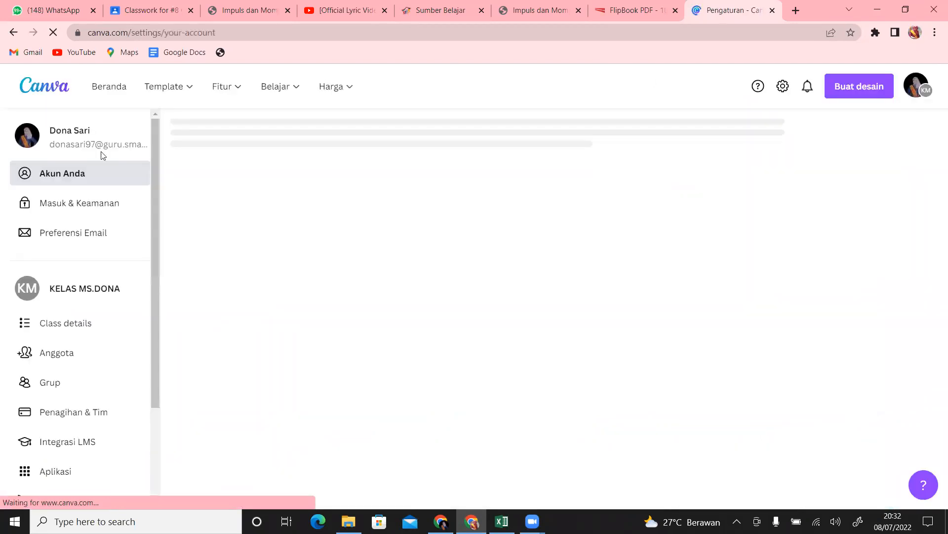
left_click(75, 421)
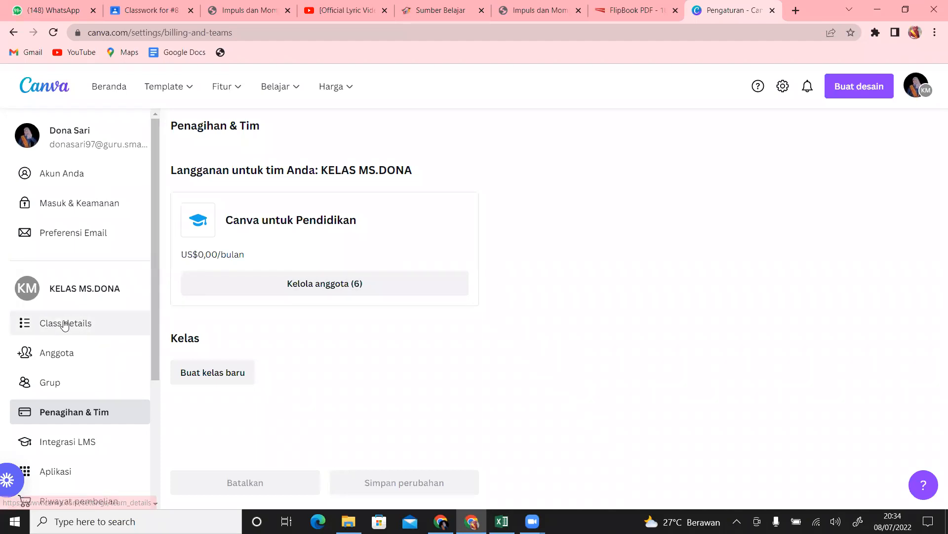
Open Anggota, dismiss the tip, and remove one selected student from the team.
left_click(59, 354)
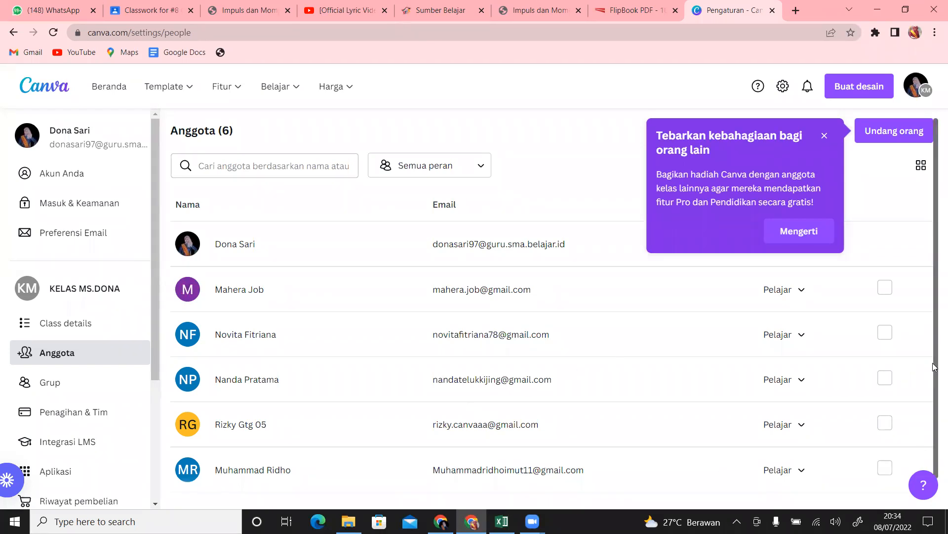
left_click_drag(935, 399, 933, 424)
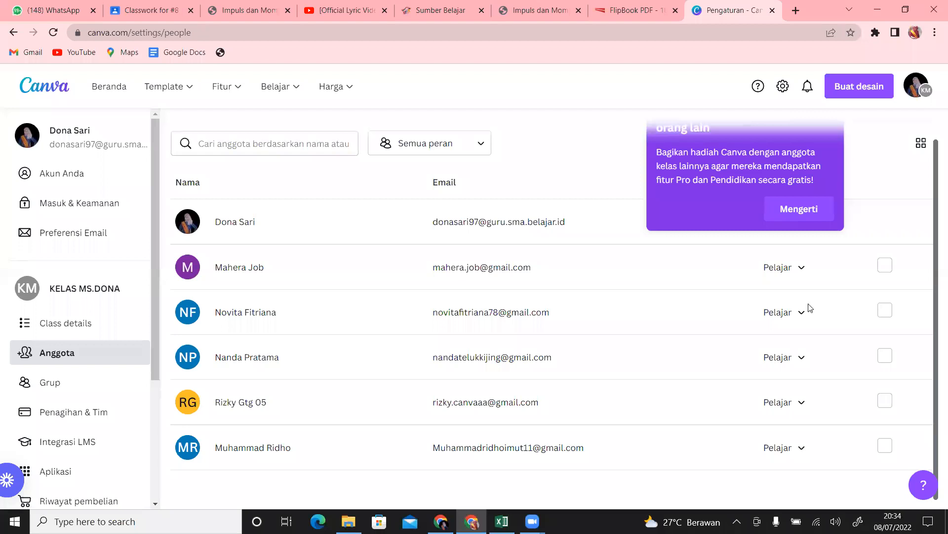
left_click(811, 213)
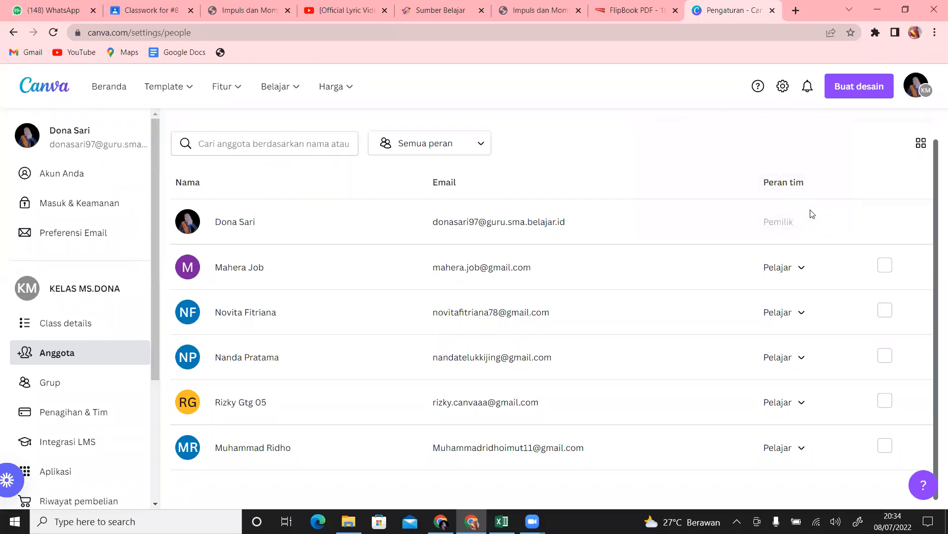
left_click(887, 267)
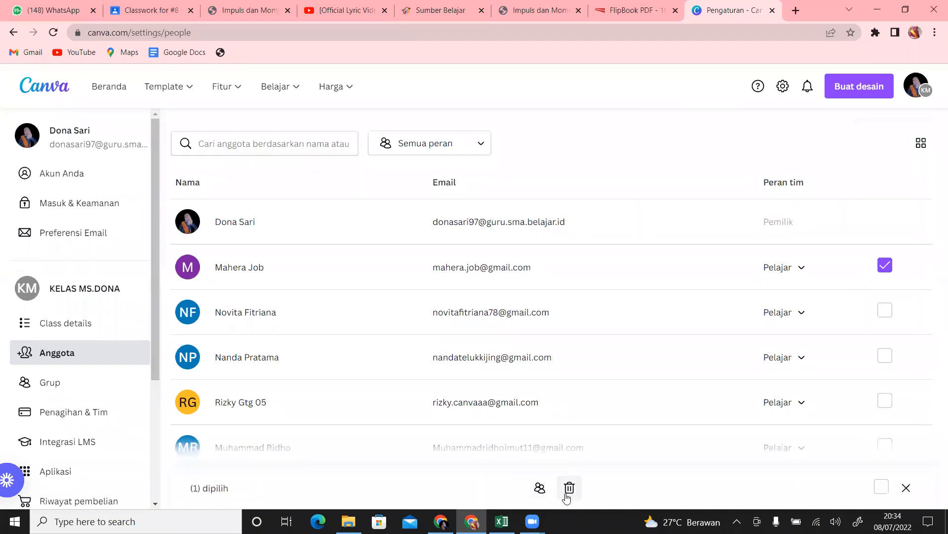
left_click(569, 487)
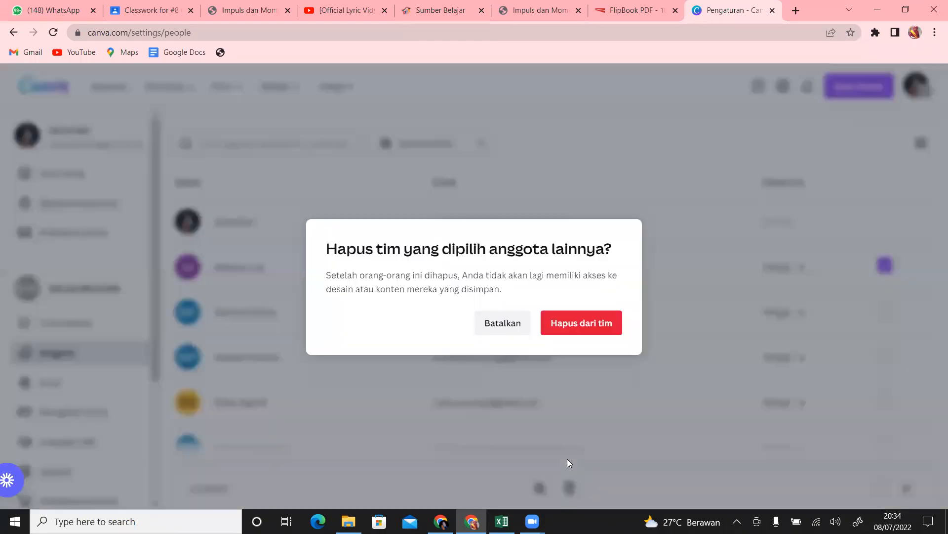
left_click(595, 326)
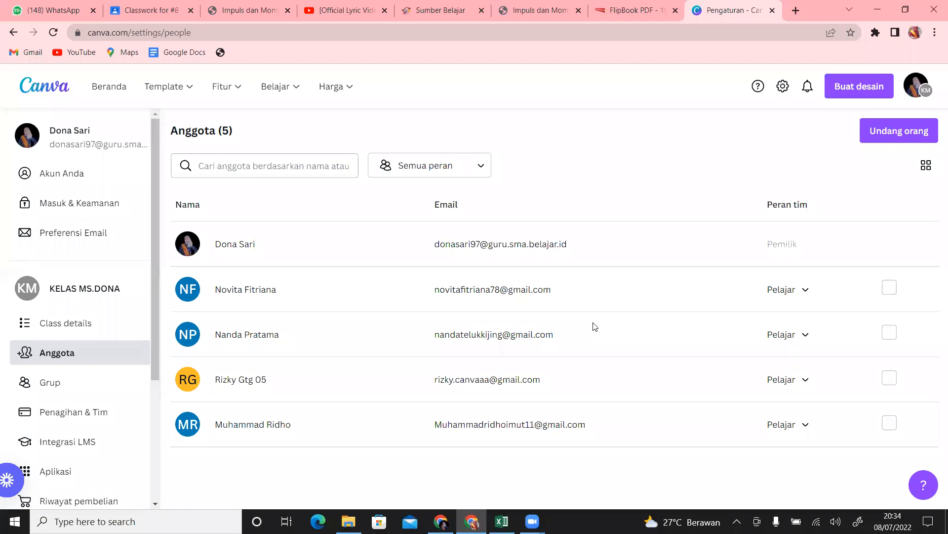
Reopen the Penagihan & Tim settings, where KELAS MS.DONA now lists 5 members.
left_click(917, 83)
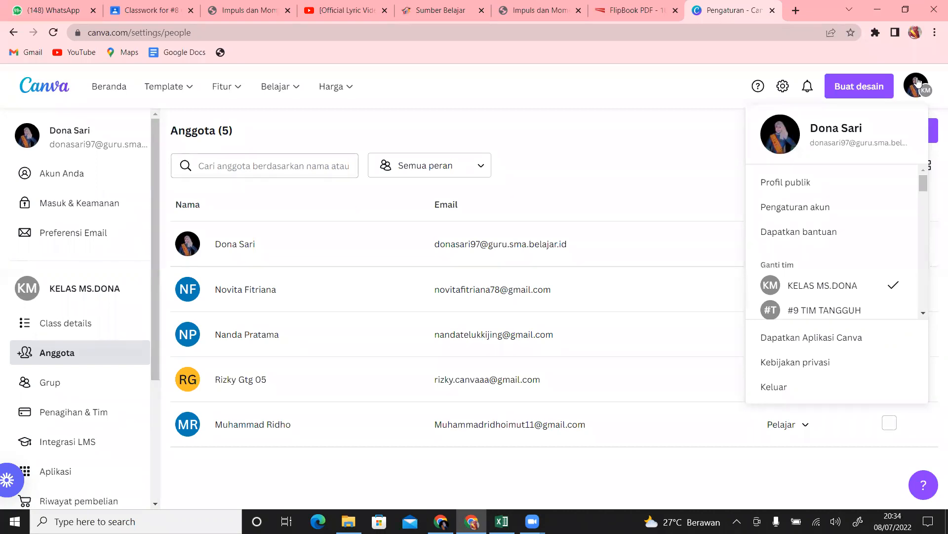
left_click(612, 102)
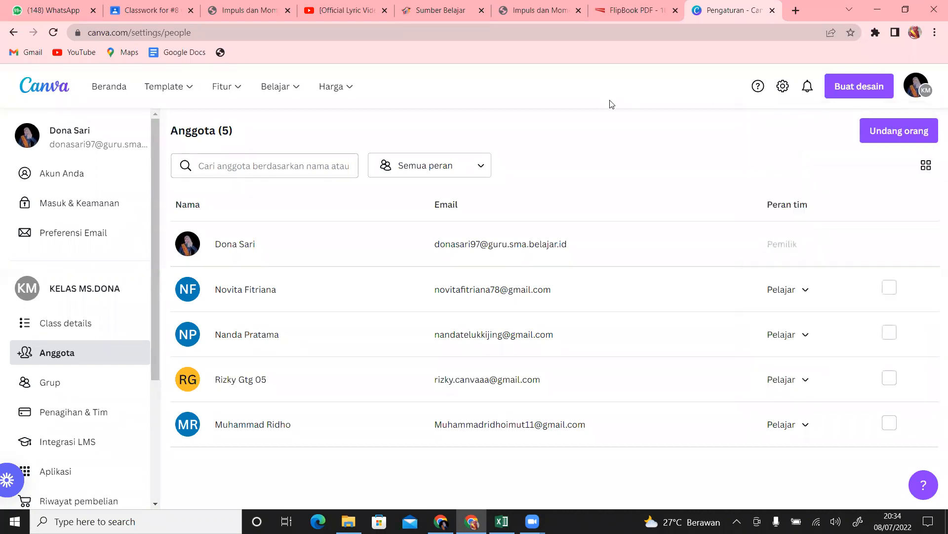
left_click(783, 88)
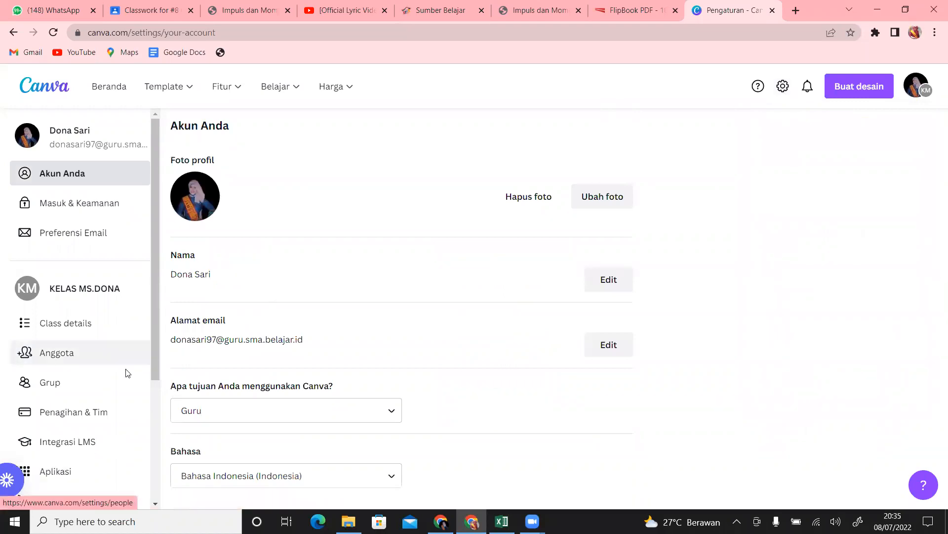
left_click(101, 411)
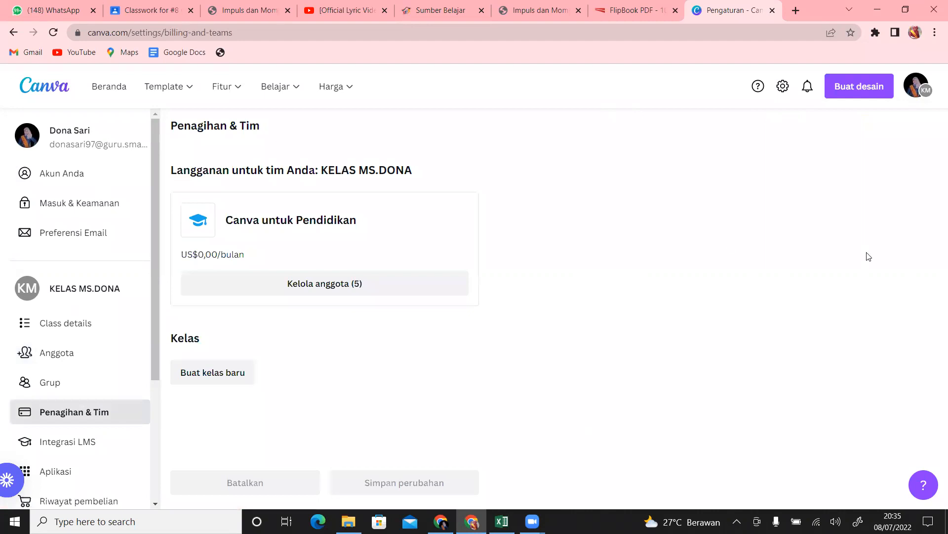
left_click(914, 90)
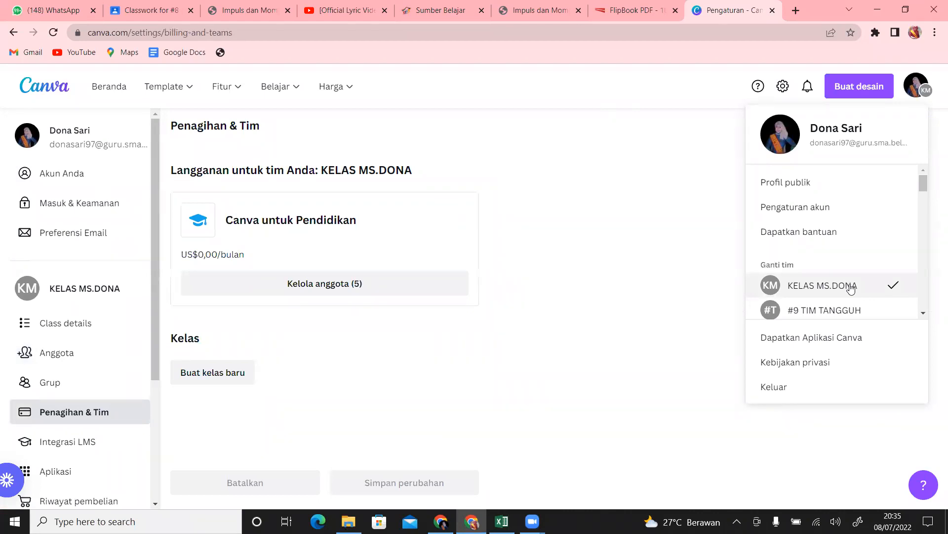
Dismiss the account menu so the KELAS MS.DONA billing page, free Canva untuk Pendidikan plan, stays visible.
left_click(594, 301)
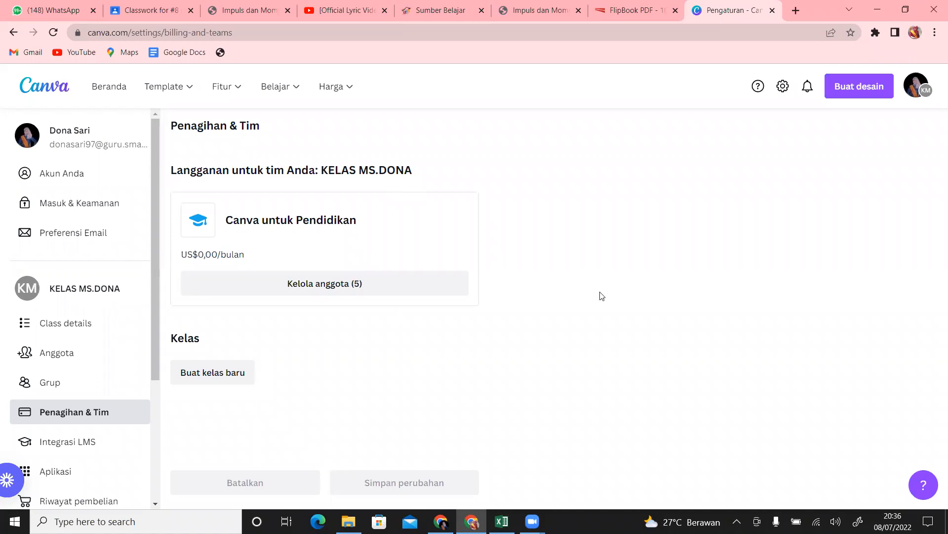
Open Class details and put the KELAS MS.DONA name field into edit mode without changing it.
left_click(53, 329)
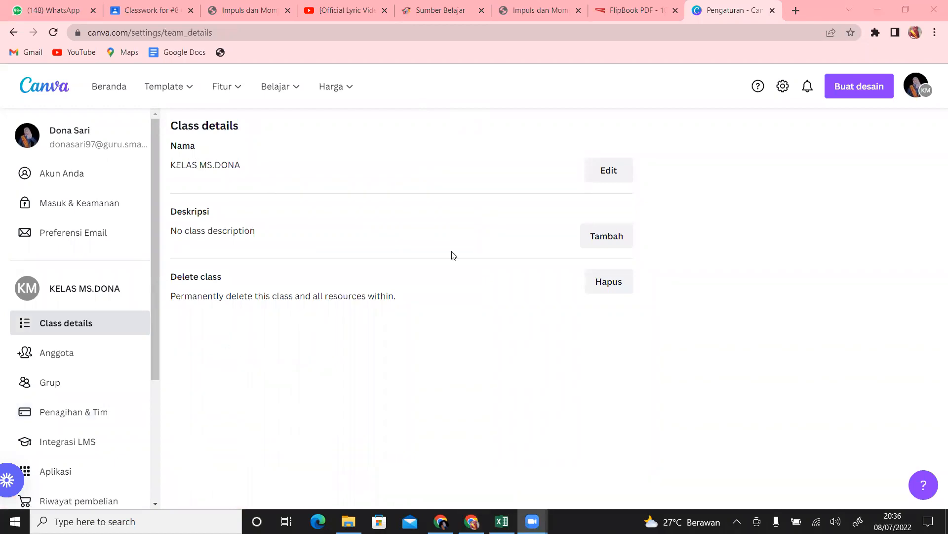
left_click(626, 165)
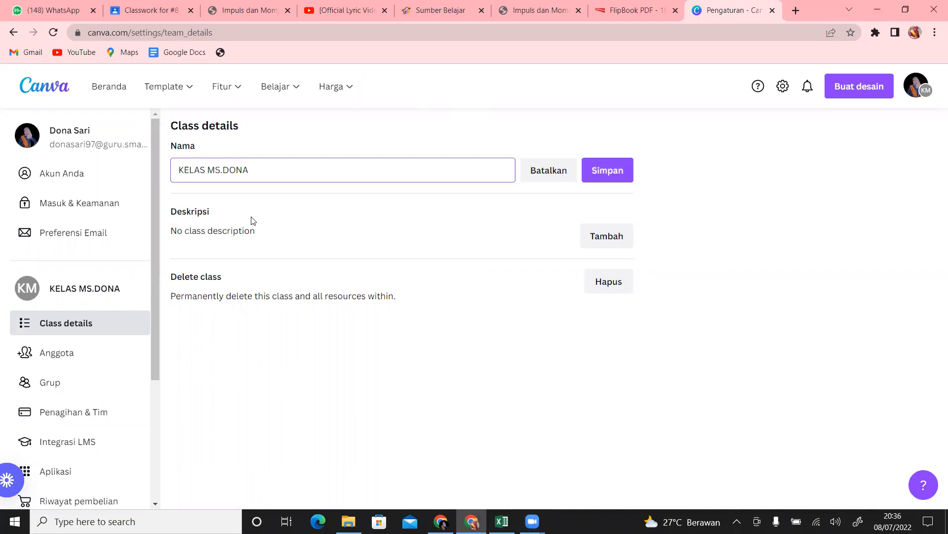
left_click(515, 407)
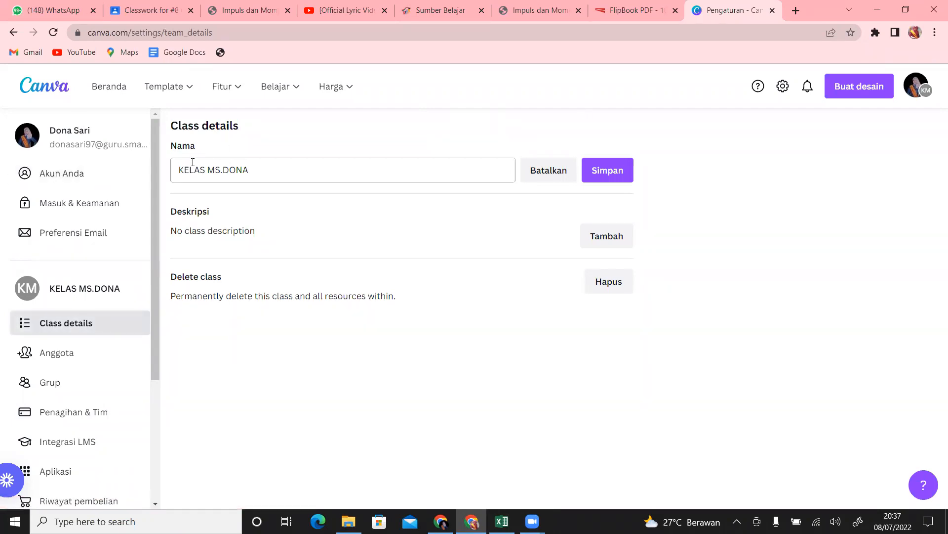
left_click(264, 169)
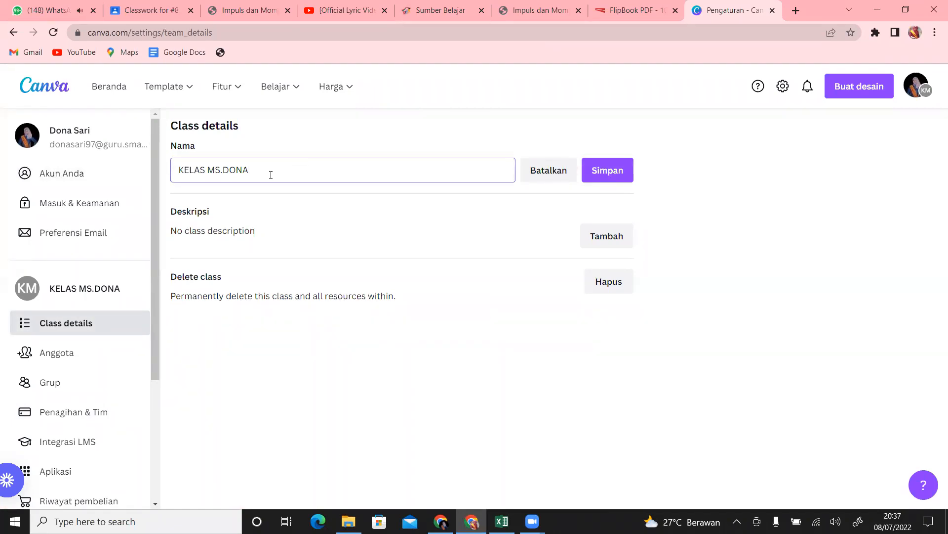
left_click(807, 249)
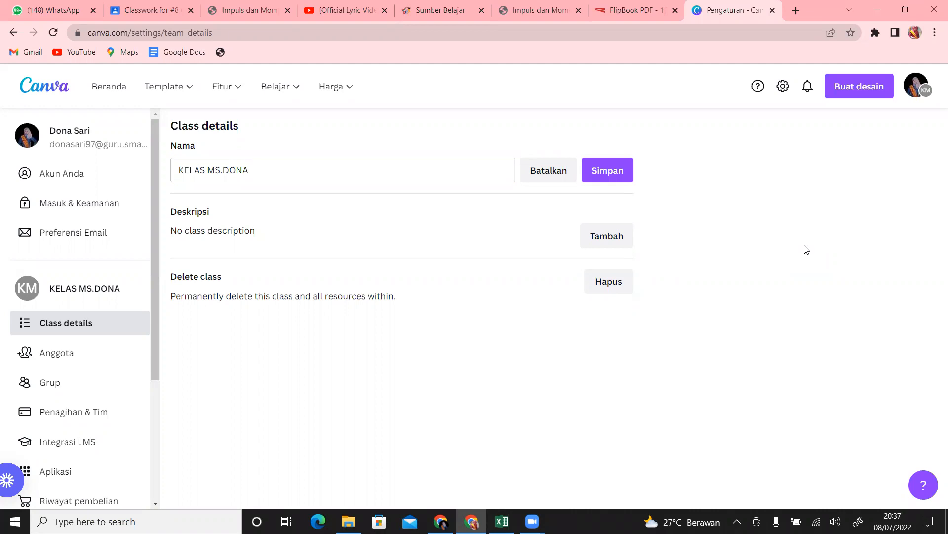
left_click(920, 90)
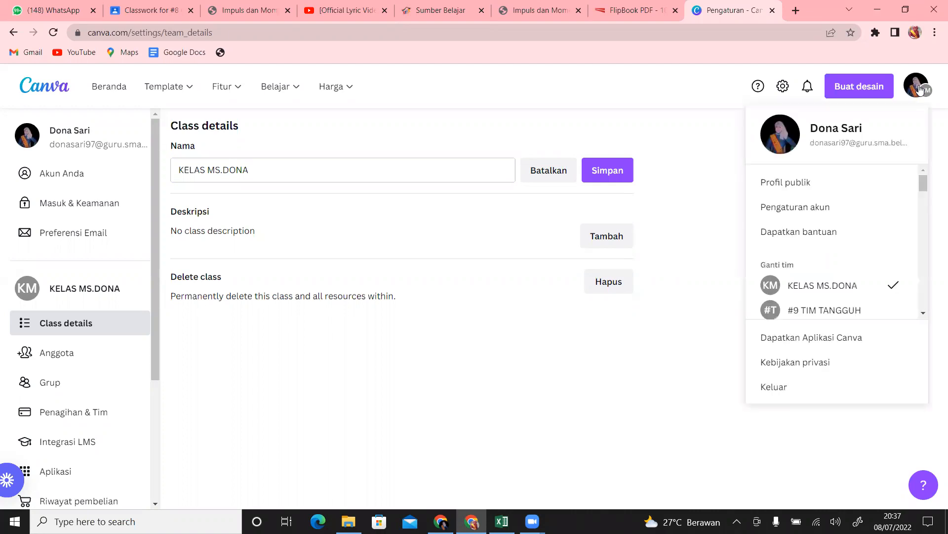
scroll(925, 187, "down", 2)
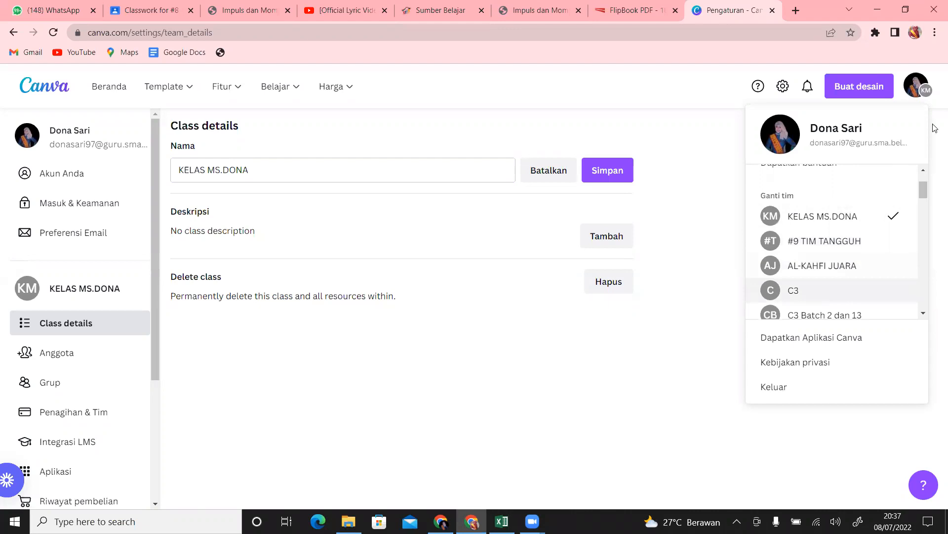
mouse_move(924, 188)
left_mouse_down()
mouse_move(924, 205)
mouse_move(925, 184)
left_mouse_up()
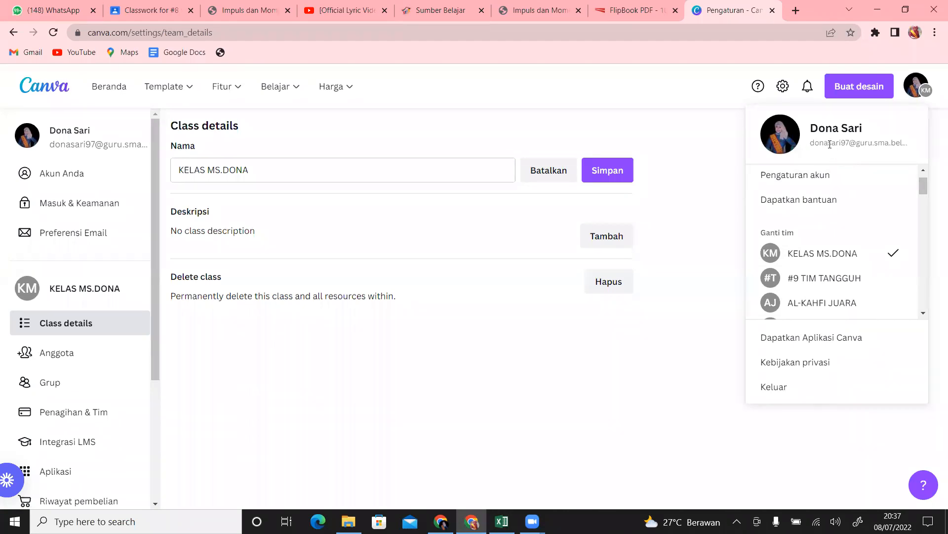
mouse_move(922, 185)
left_mouse_down()
mouse_move(925, 304)
mouse_move(924, 182)
left_mouse_up()
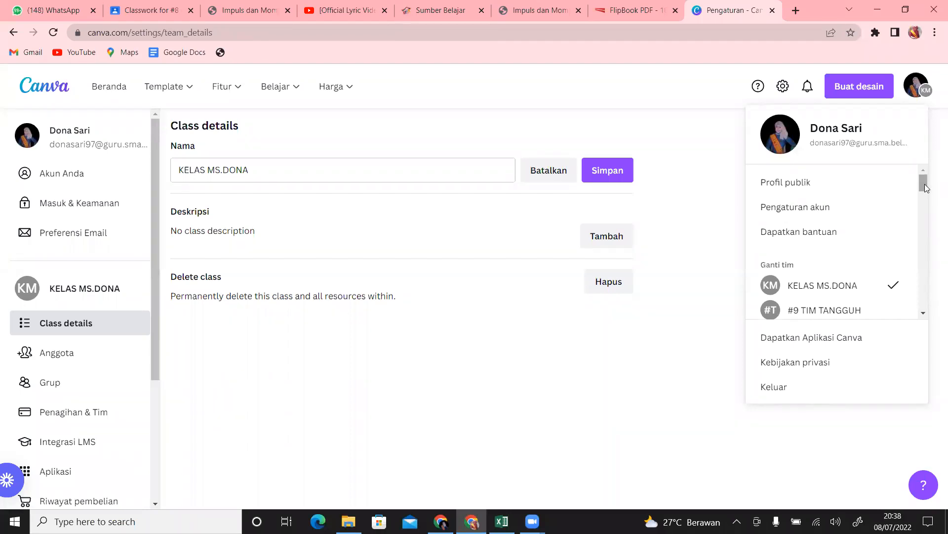
left_click_drag(925, 184, 925, 198)
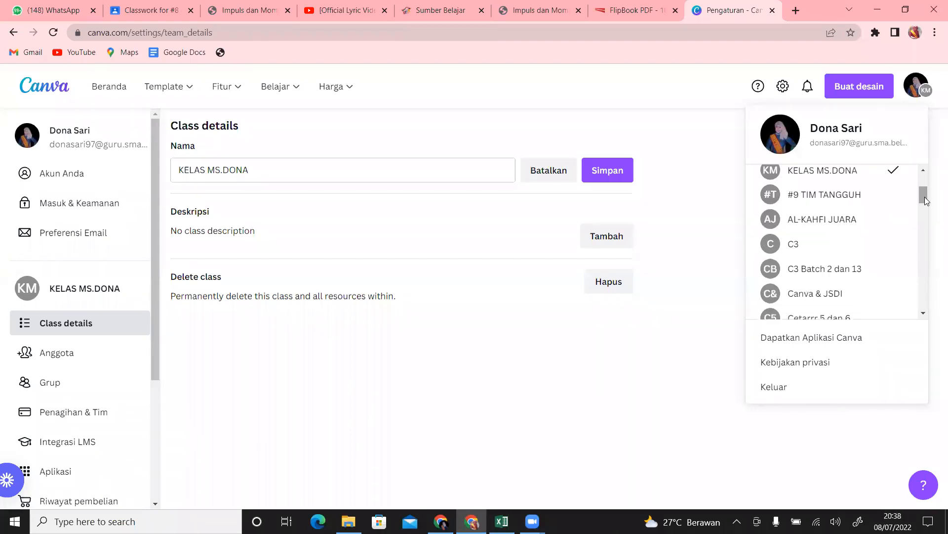
left_click(640, 365)
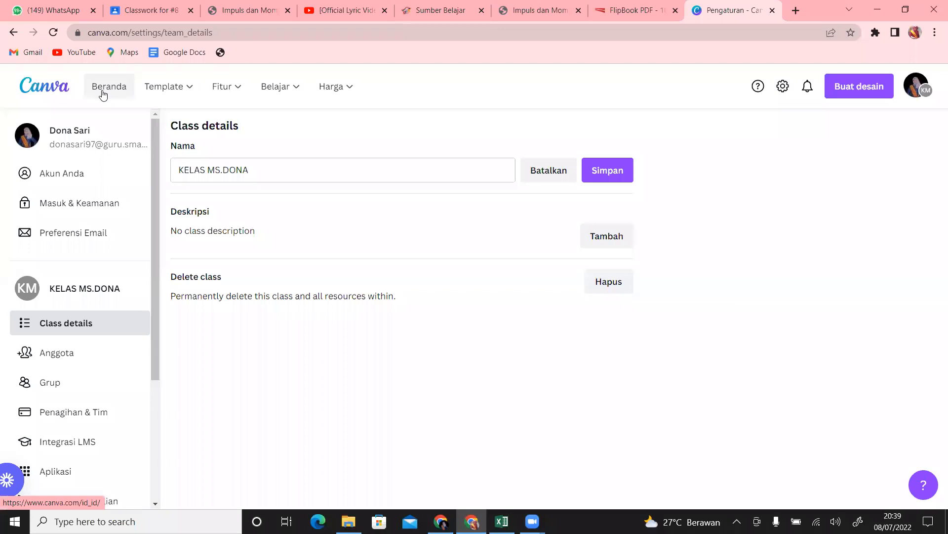
From the Canva home page, rerun the recent 'Kiriman Facebook' template search.
left_click(104, 95)
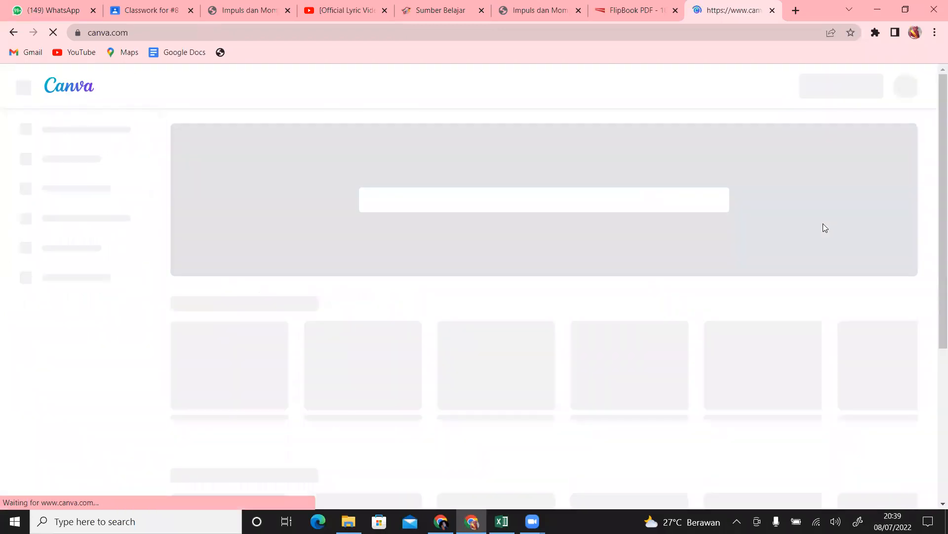
scroll(934, 178, "down", 1)
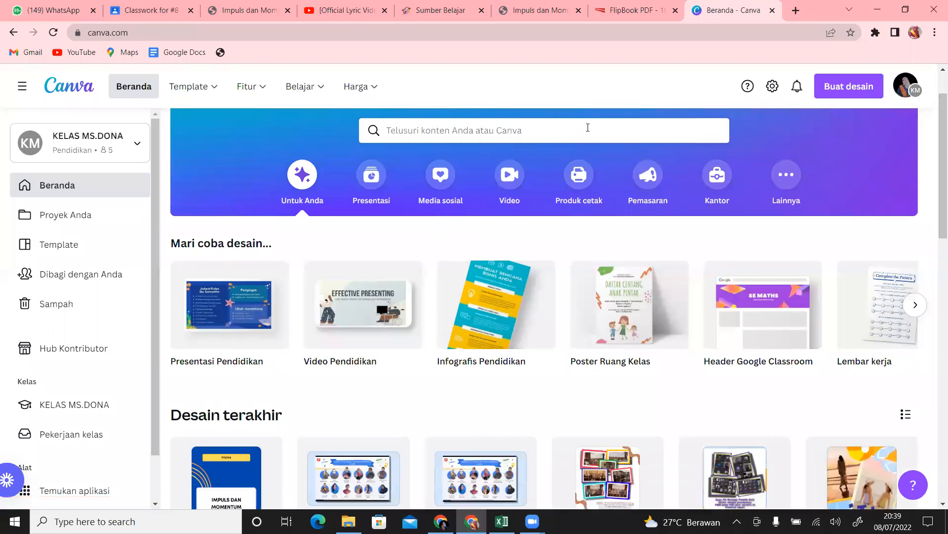
left_click(588, 128)
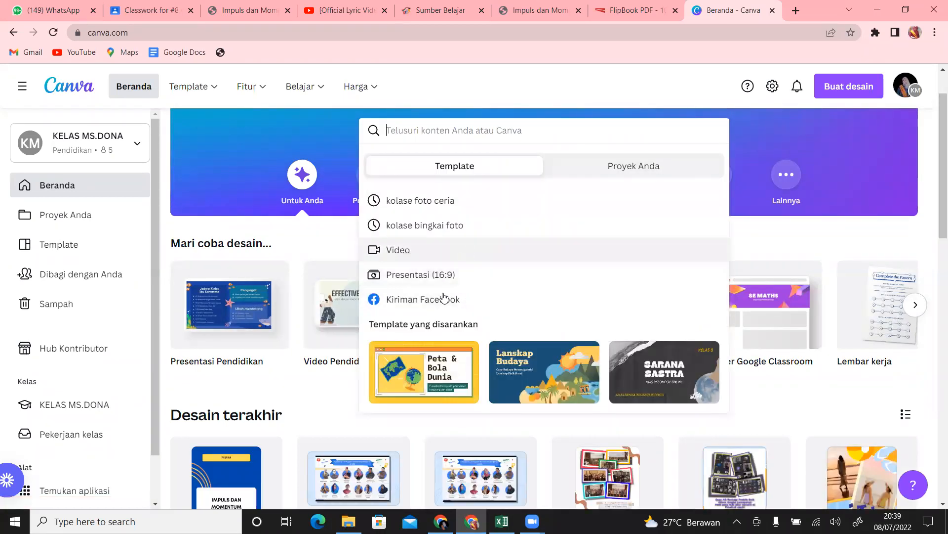
left_click(446, 303)
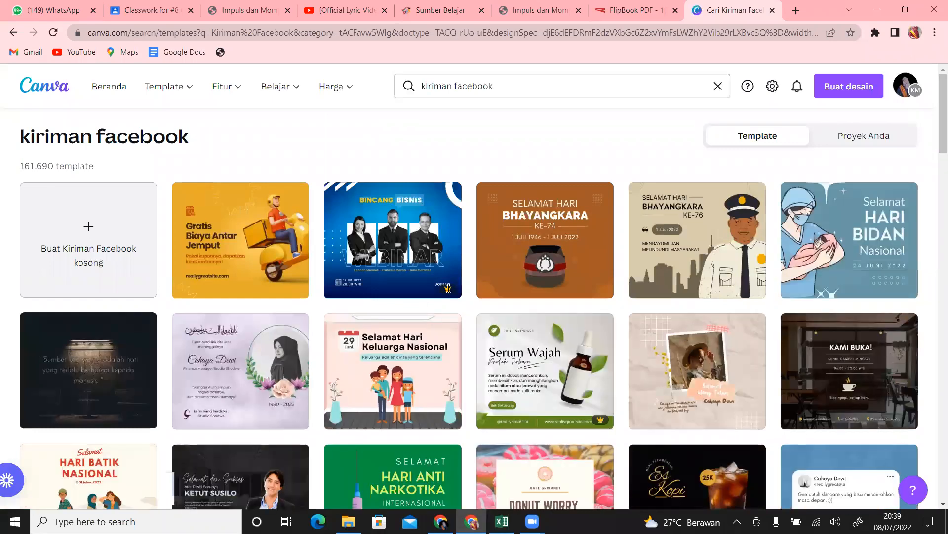
mouse_move(448, 289)
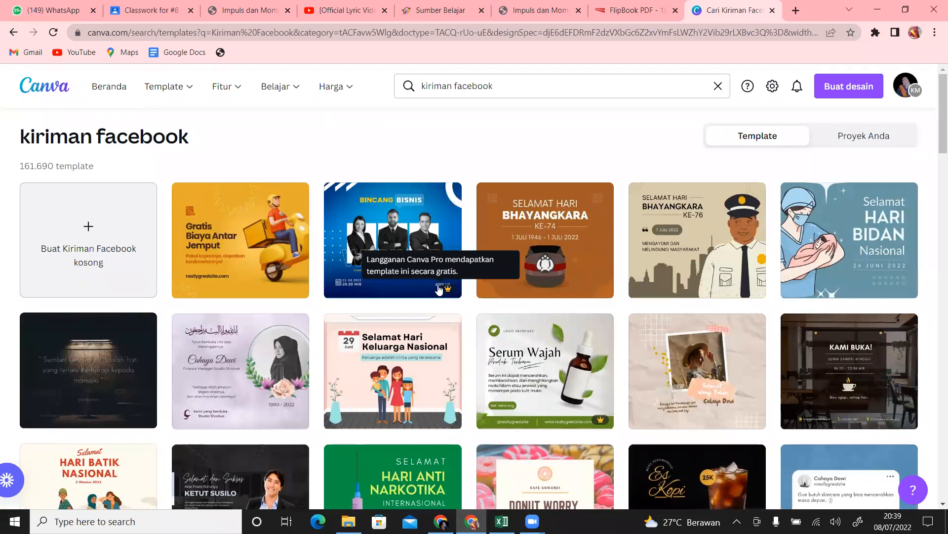
left_click_drag(935, 141, 935, 184)
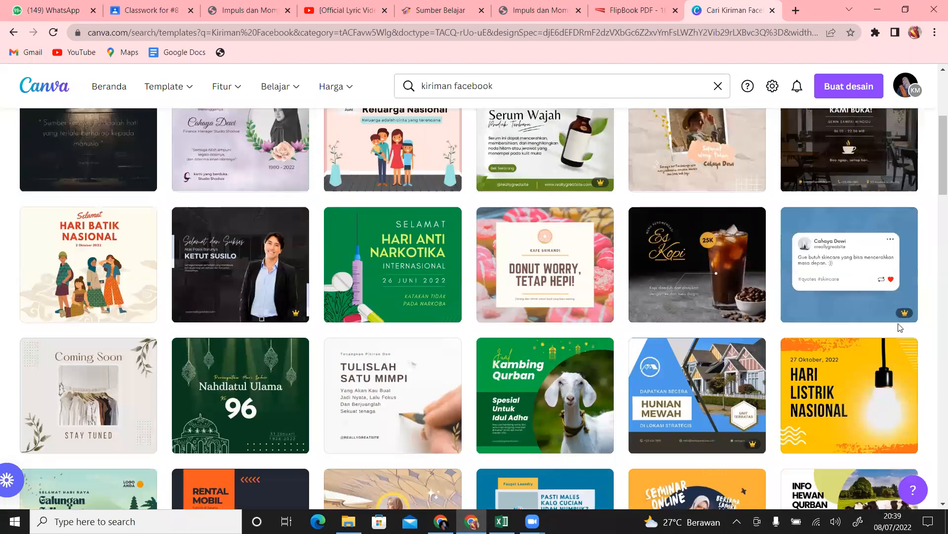
mouse_move(899, 312)
mouse_move(295, 315)
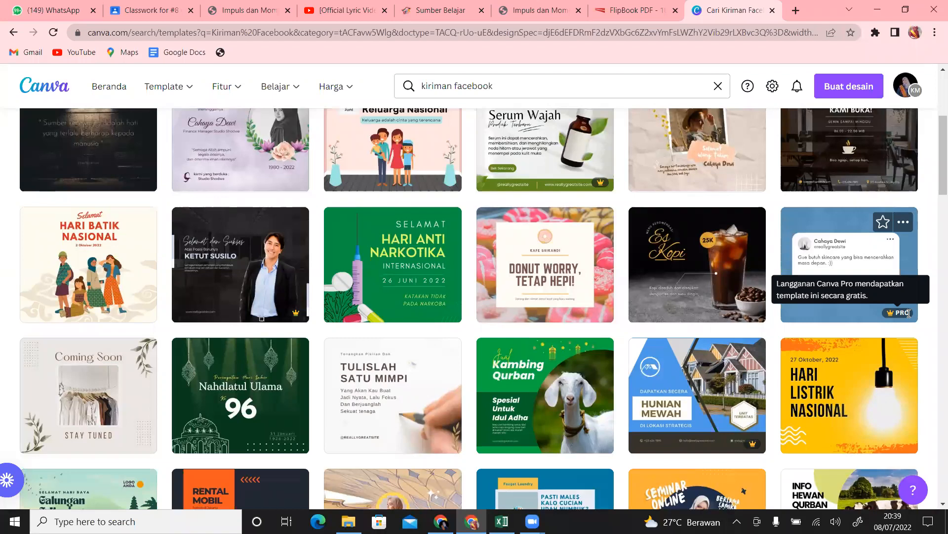
scroll(934, 198, "down", 3)
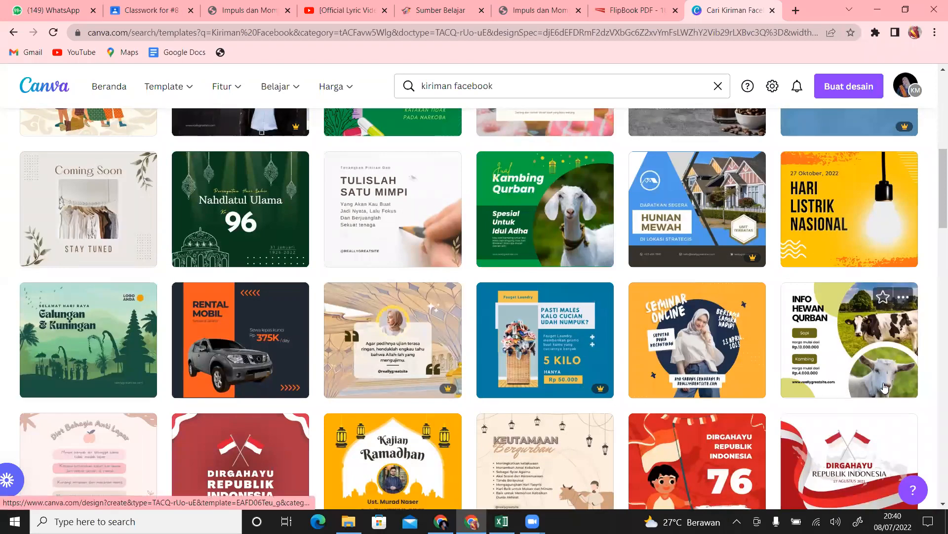
left_click_drag(935, 186, 935, 266)
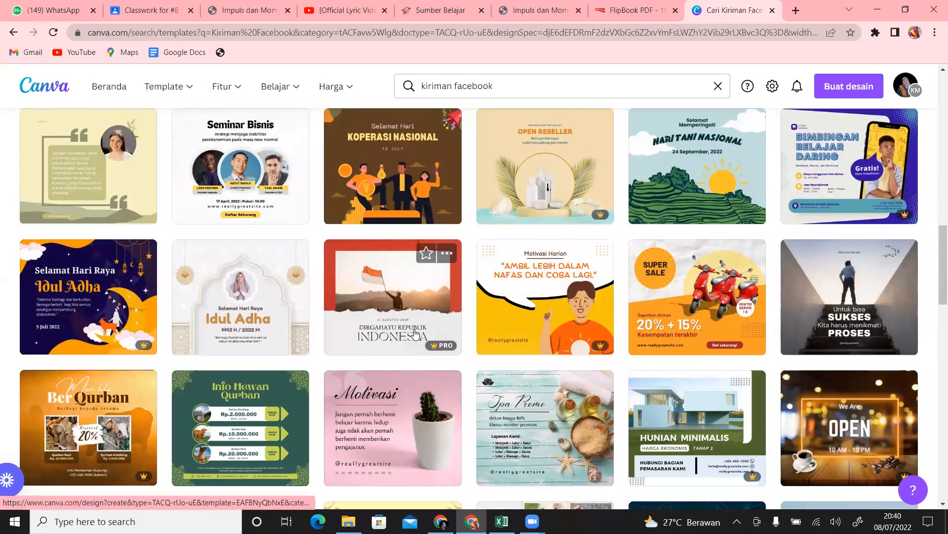
left_click_drag(942, 291, 934, 314)
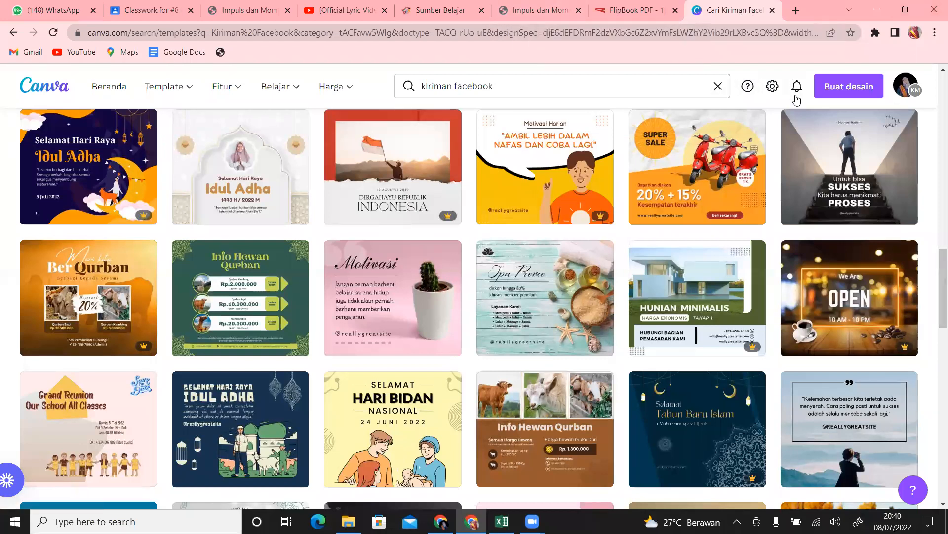
left_click(774, 93)
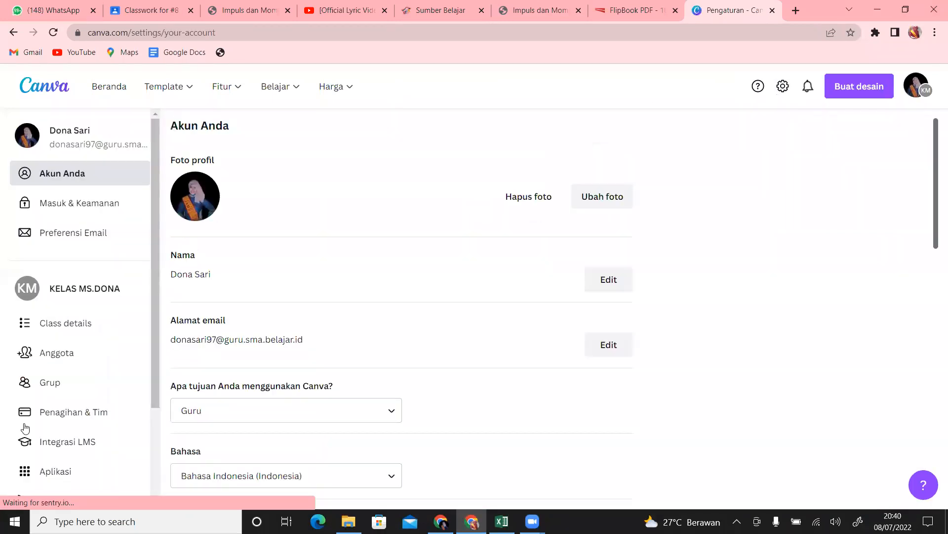
Show Penagihan & Tim with KELAS MS.DONA at 5 members on the free Canva untuk Pendidikan plan.
left_click(65, 423)
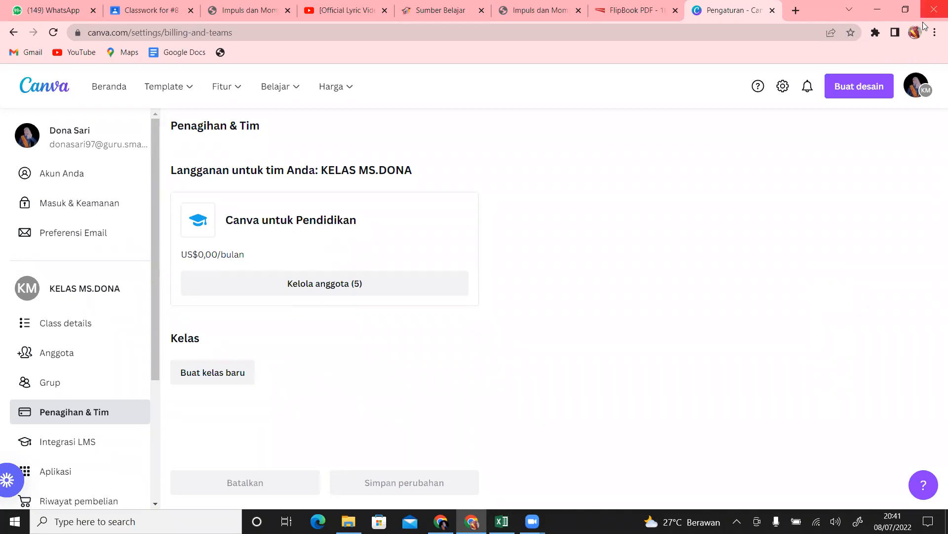
Open the Profil publik page, dismiss its welcome message, and enter Edit profil.
left_click(917, 85)
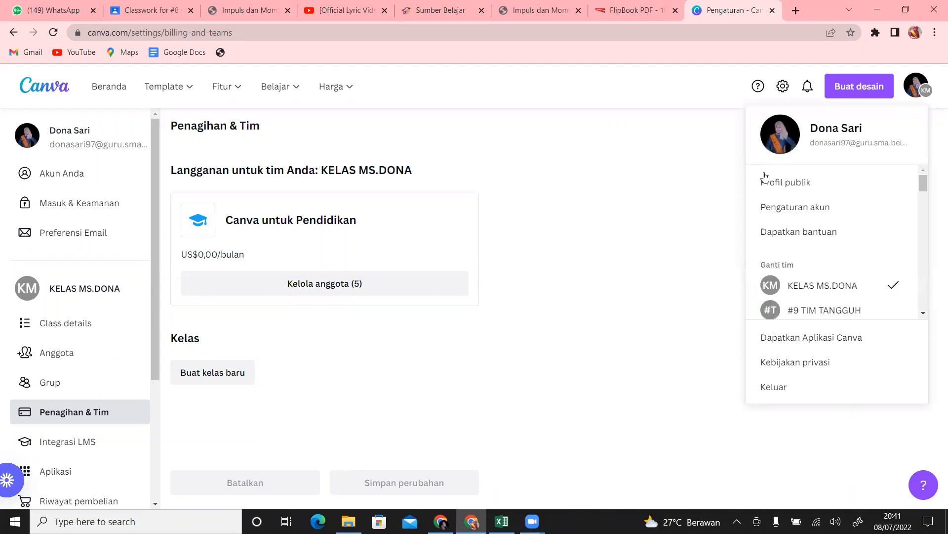
left_click(794, 190)
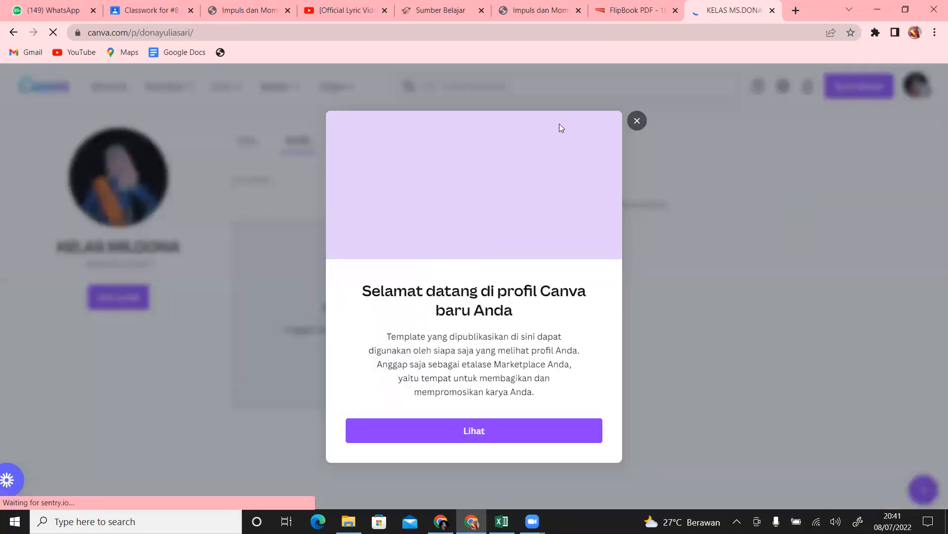
left_click(637, 121)
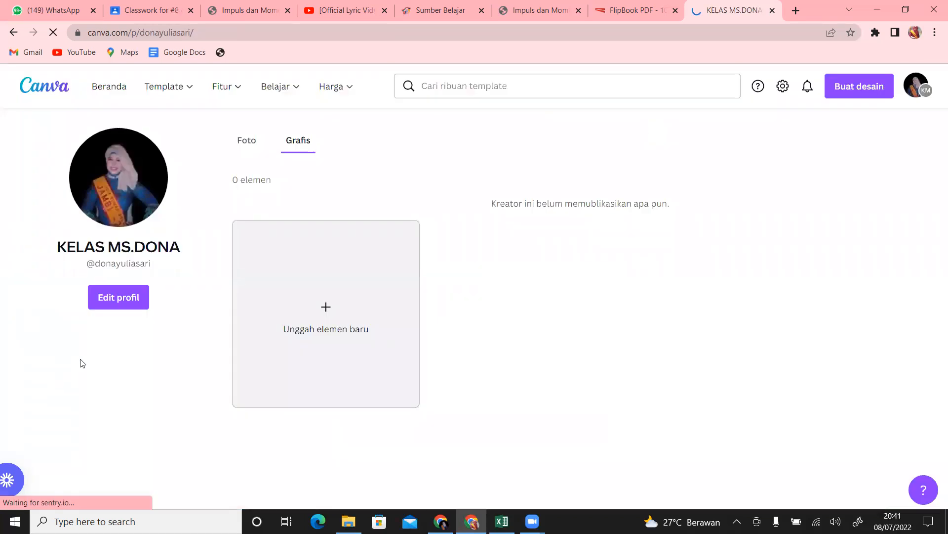
left_click(119, 307)
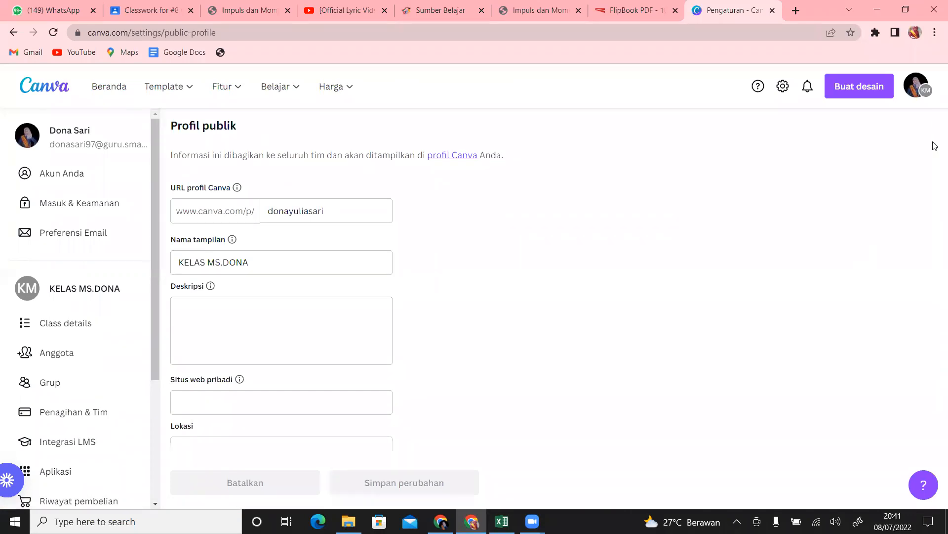
Go to Pengaturan akun and scroll the Akun Anda page showing purpose Guru and Bahasa Indonesia.
left_click(922, 93)
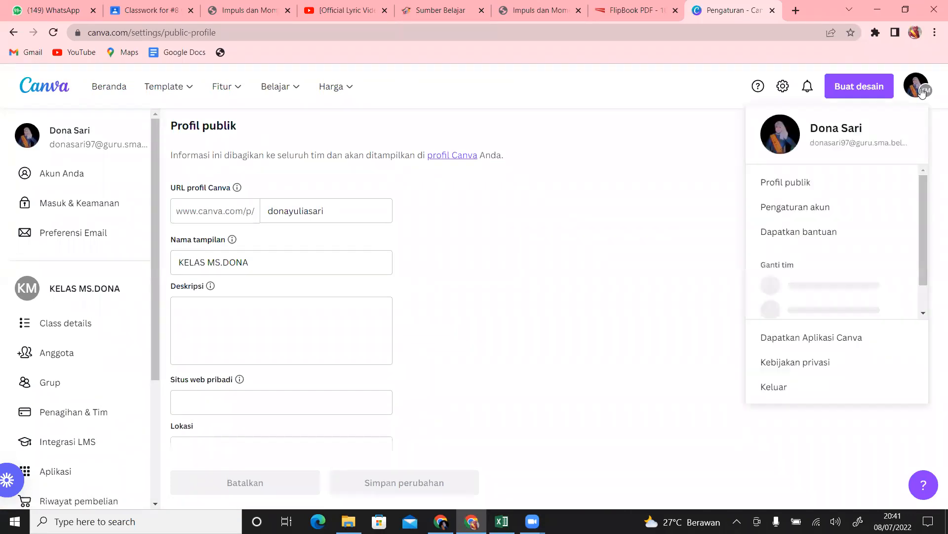
left_click(833, 208)
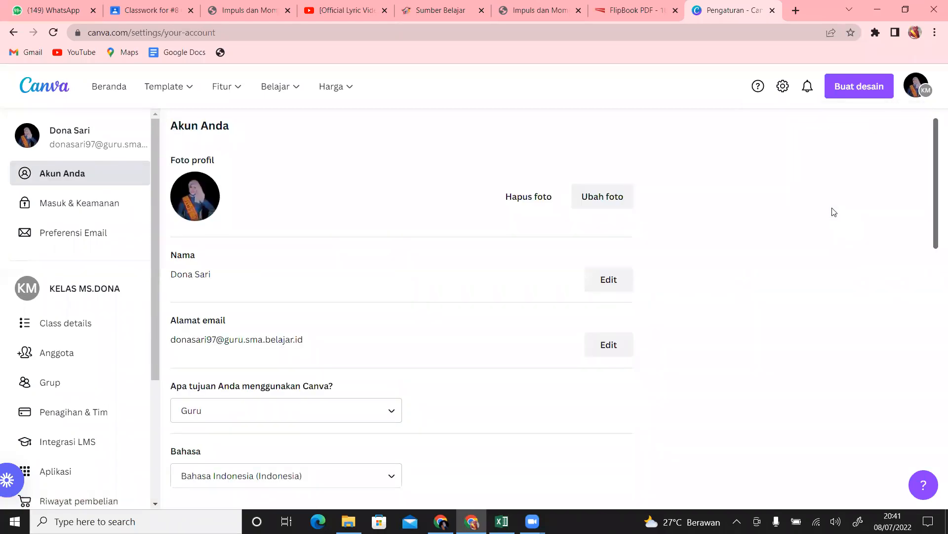
left_click_drag(935, 198, 935, 237)
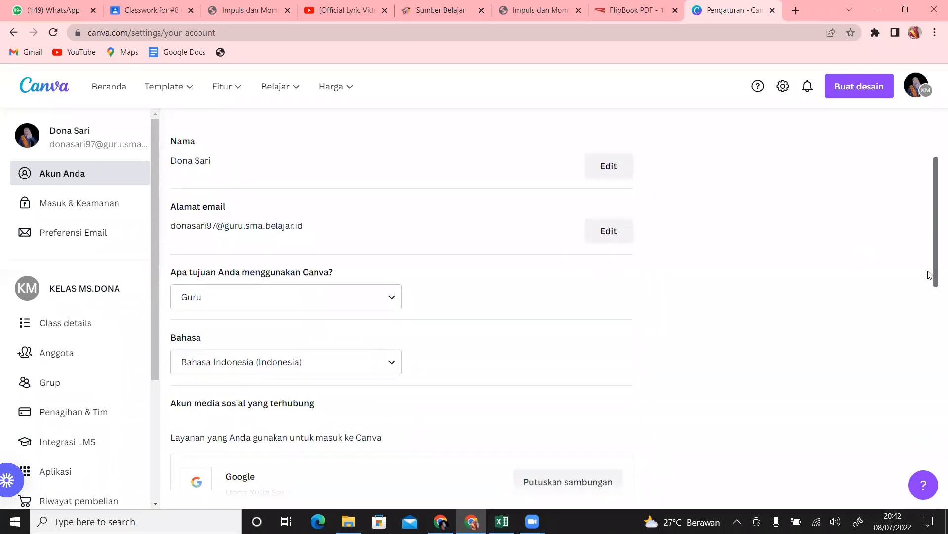
left_click_drag(934, 254, 931, 181)
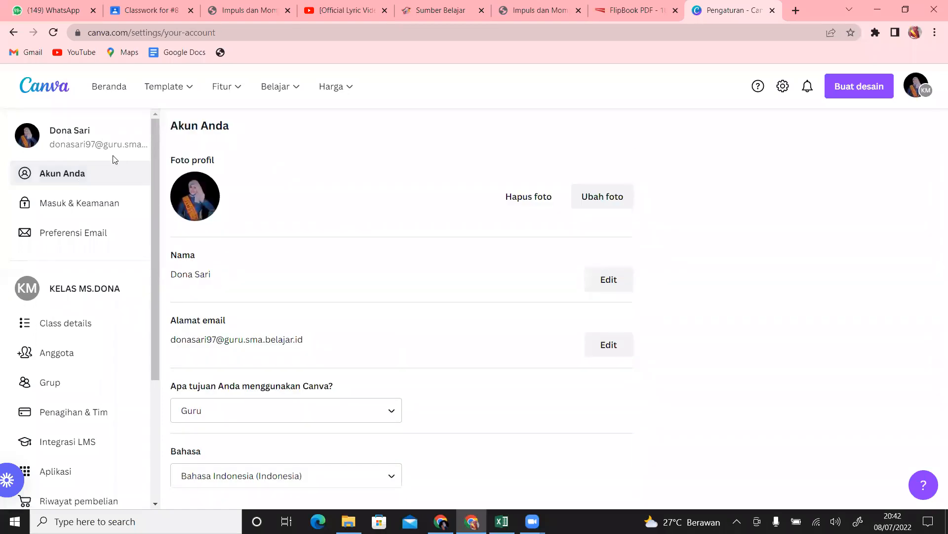
Select Akun Anda in the settings sidebar to review the account details.
left_click(80, 183)
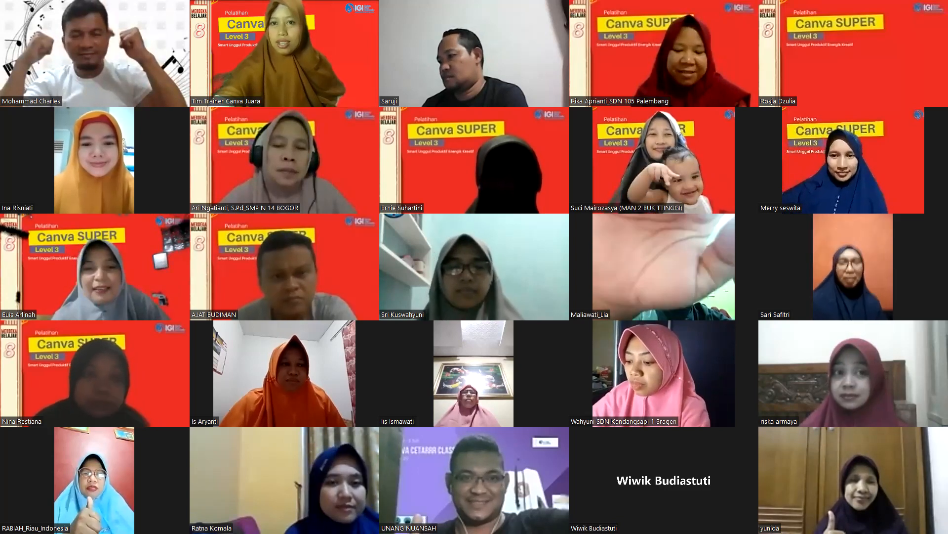
Page down twice through the Zoom gallery to the later participants' name tiles.
key("Page_Down")
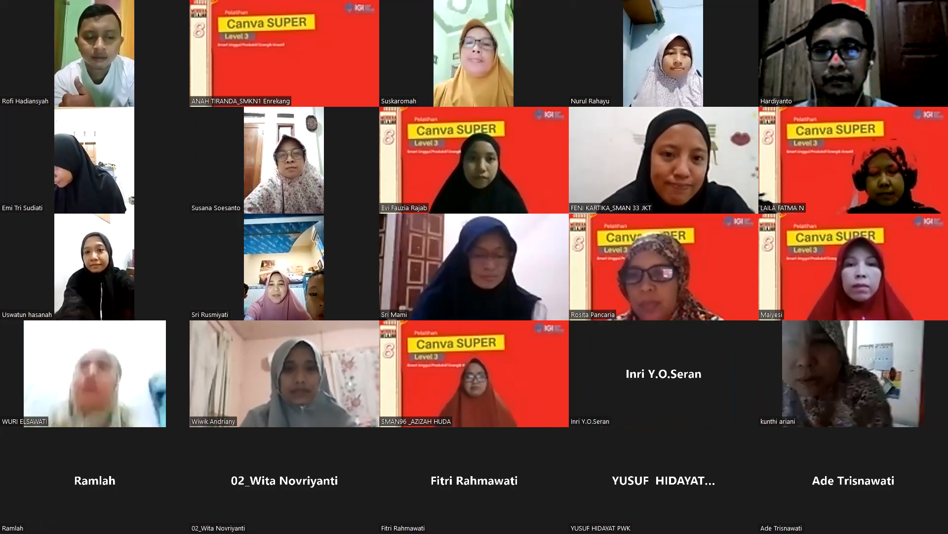
key("Page_Down")
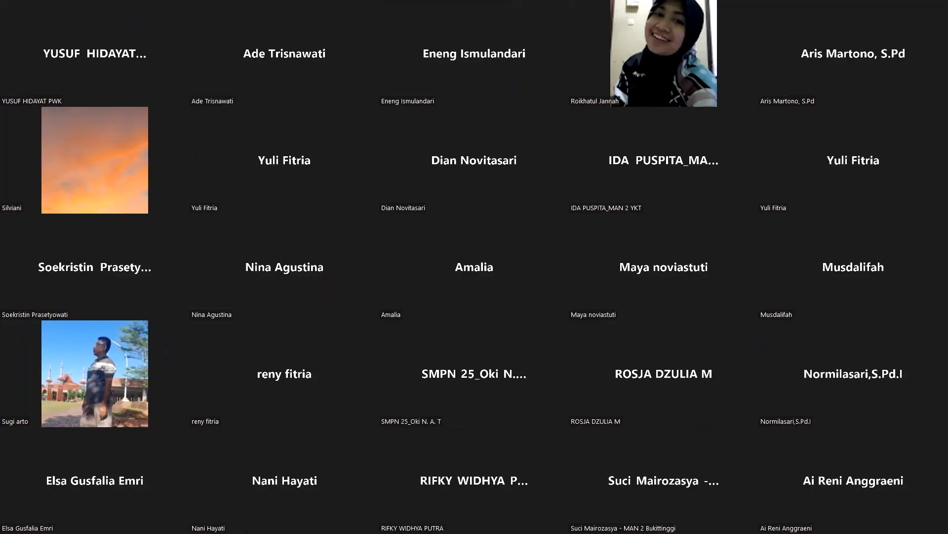